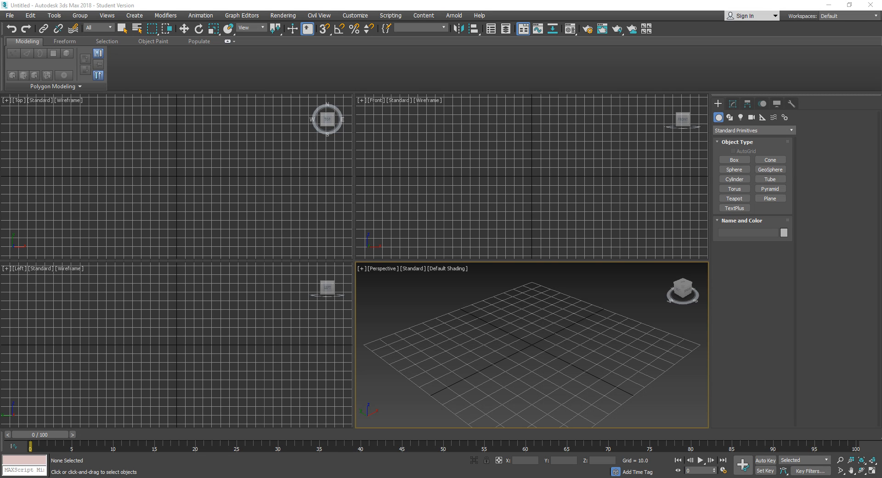
- Bring up the Mystery Skulls truck reference picture in the browser, look it over and move it out of the way
left_click_drag(881, 103, 571, 42)
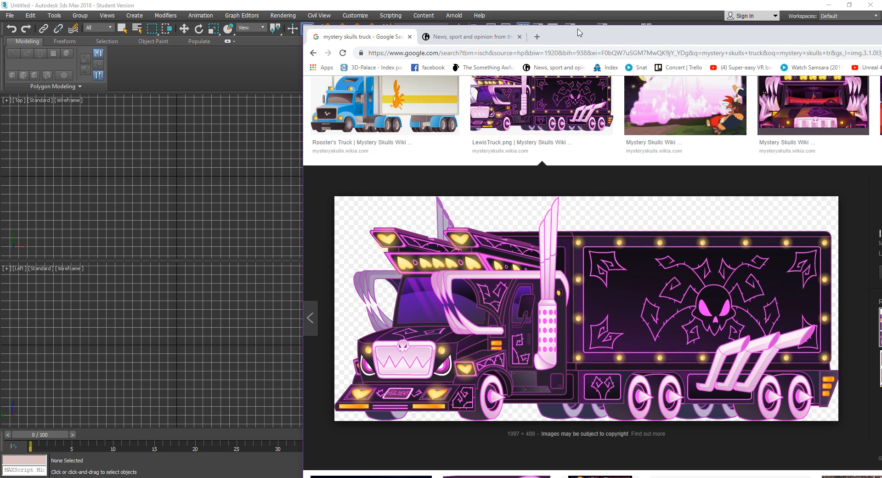
left_click_drag(584, 37, 881, 7)
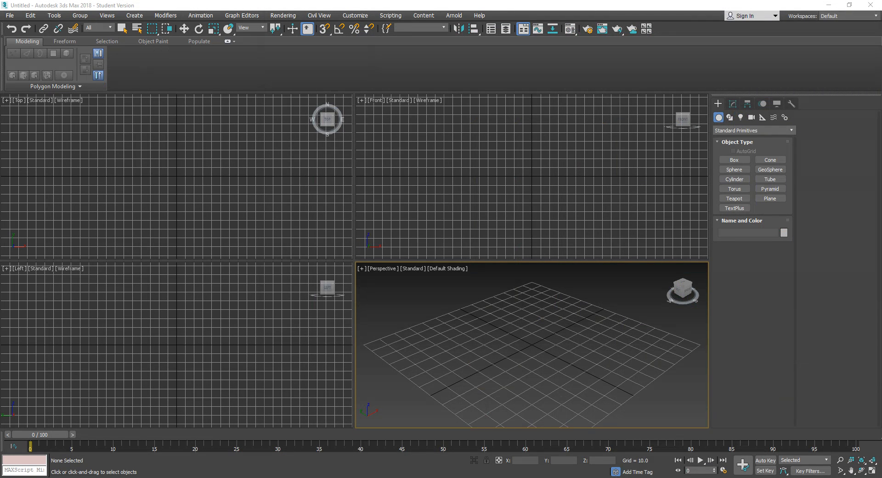
- Maximize the Perspective viewport so it fills the workspace
left_click(602, 351)
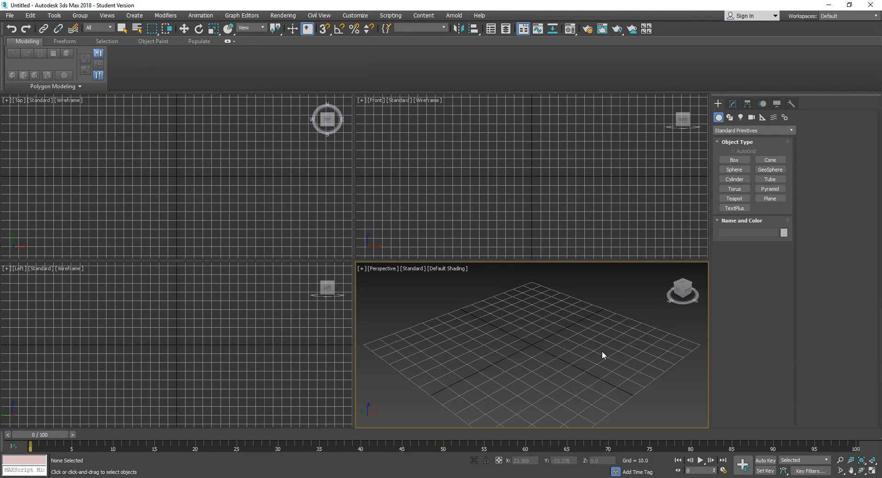
left_click(872, 470)
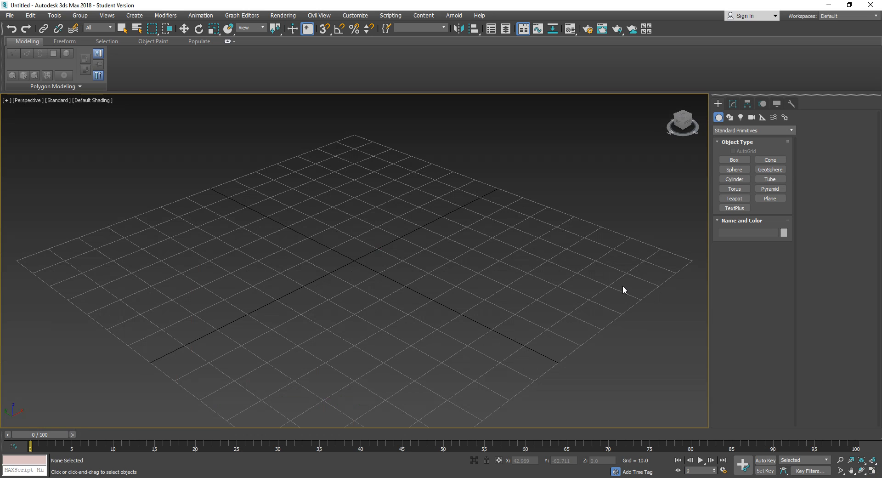
scroll(593, 296, "down", 5)
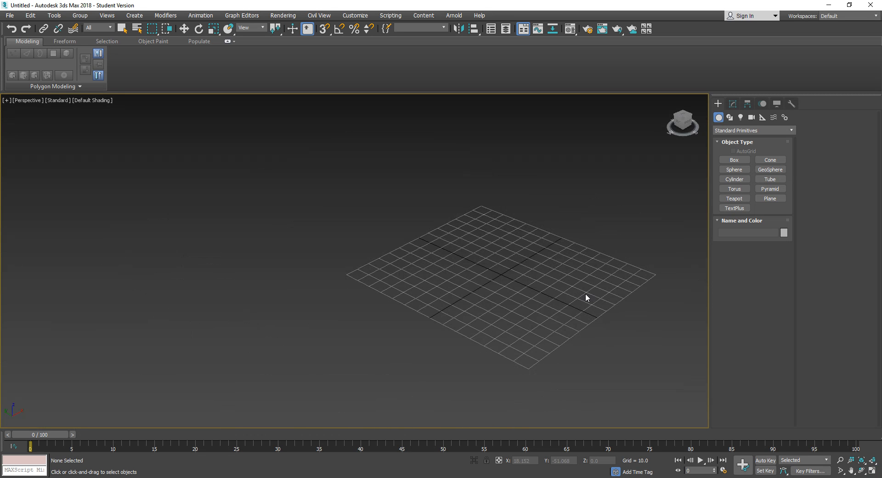
middle_click_drag(580, 290, 395, 309, "alt")
left_click_drag(881, 106, 881, 5)
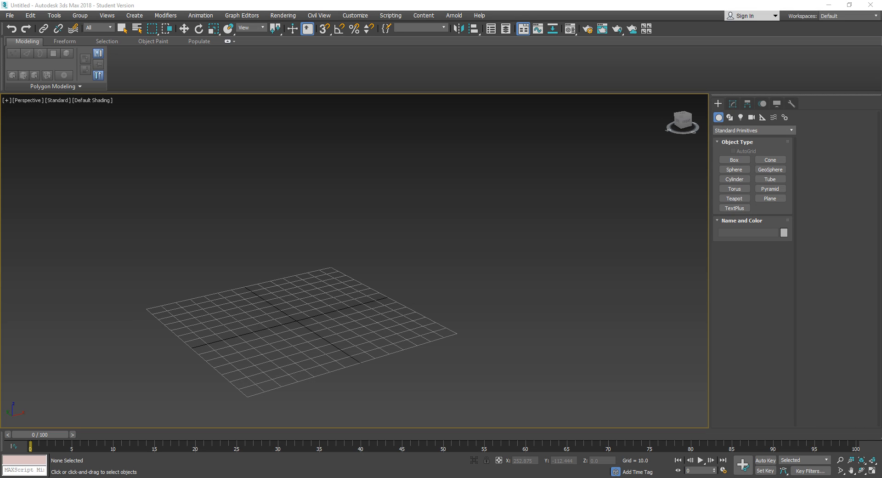
- Create a Biped about 180 units tall beside the grid as a human scale reference
left_click(792, 103)
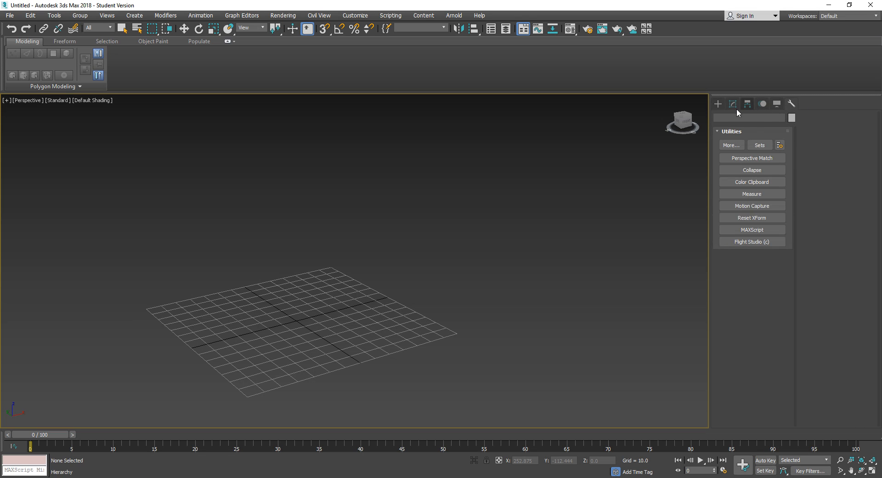
left_click(718, 104)
left_click(784, 118)
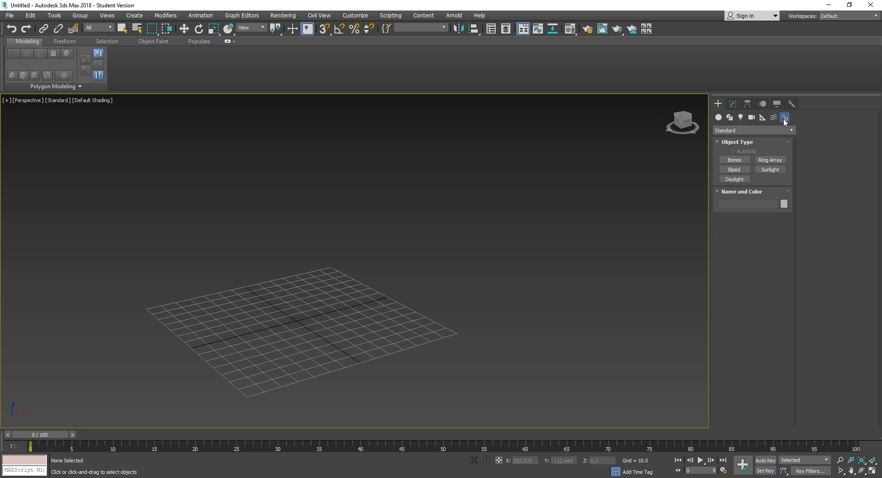
left_click(735, 170)
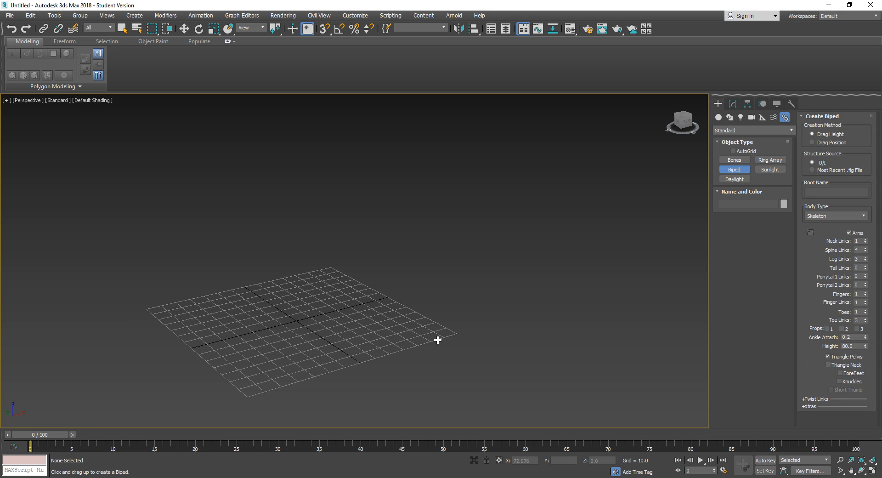
left_click_drag(440, 373, 472, 37)
scroll(298, 230, "down", 8)
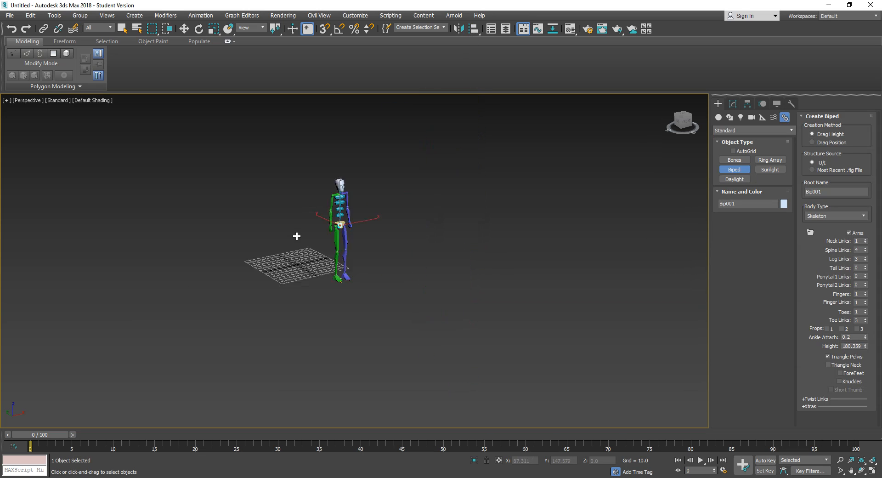
scroll(285, 222, "up", 3)
middle_click_drag(285, 222, 427, 219)
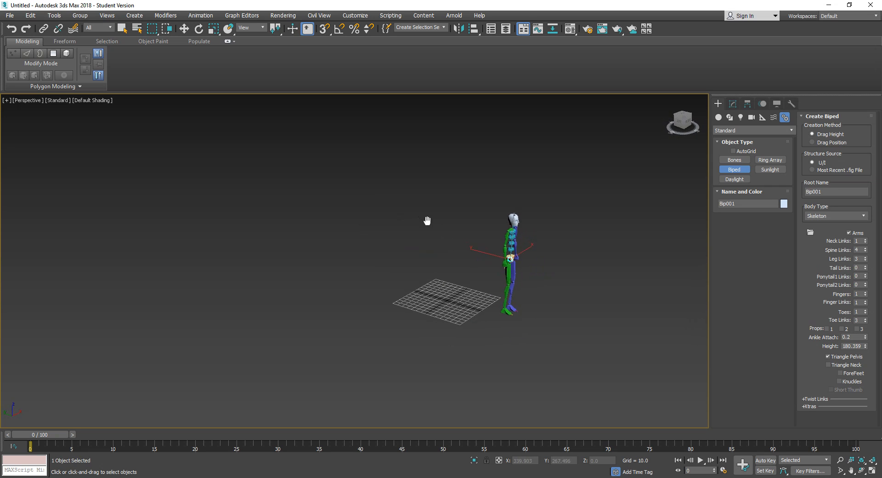
- Create a flat box about 328 long, 90 wide and 21 high beside the biped, and display edged faces
left_click(719, 118)
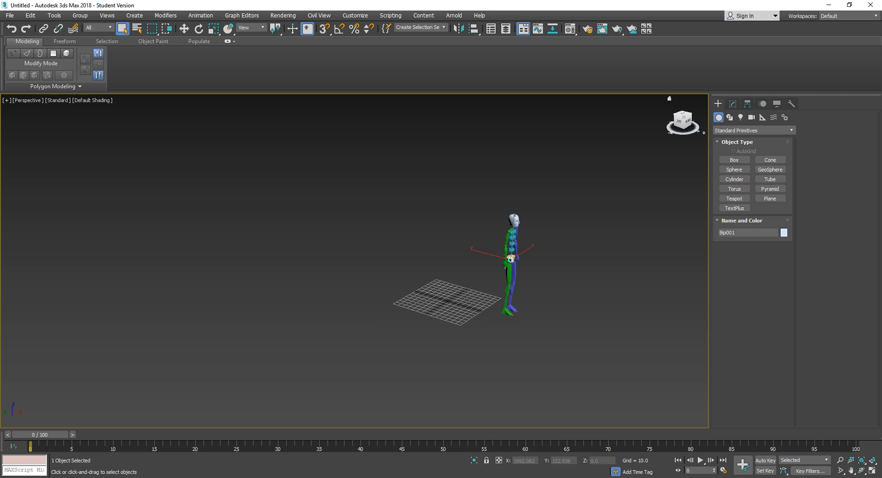
left_click_drag(881, 69, 881, 87)
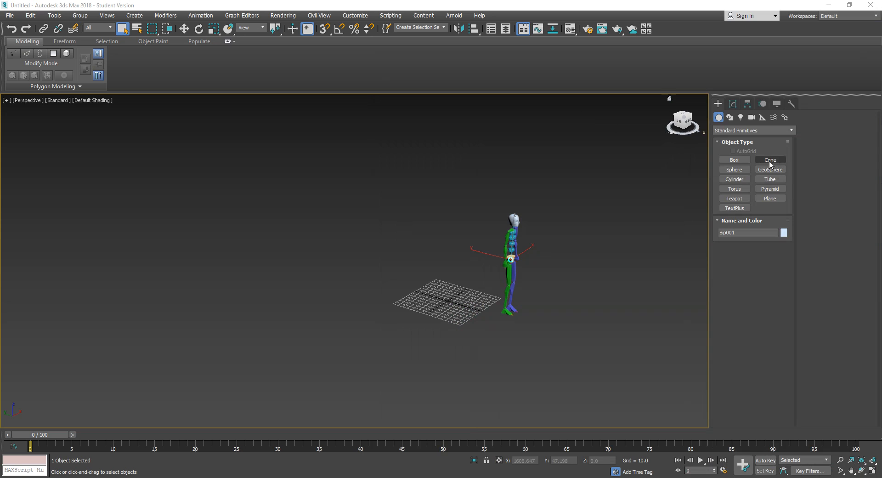
left_click(734, 160)
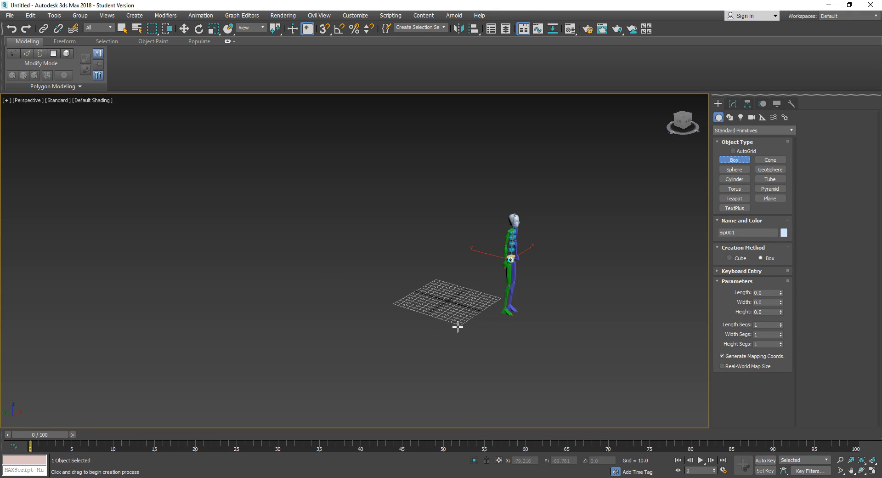
left_click_drag(462, 325, 282, 293)
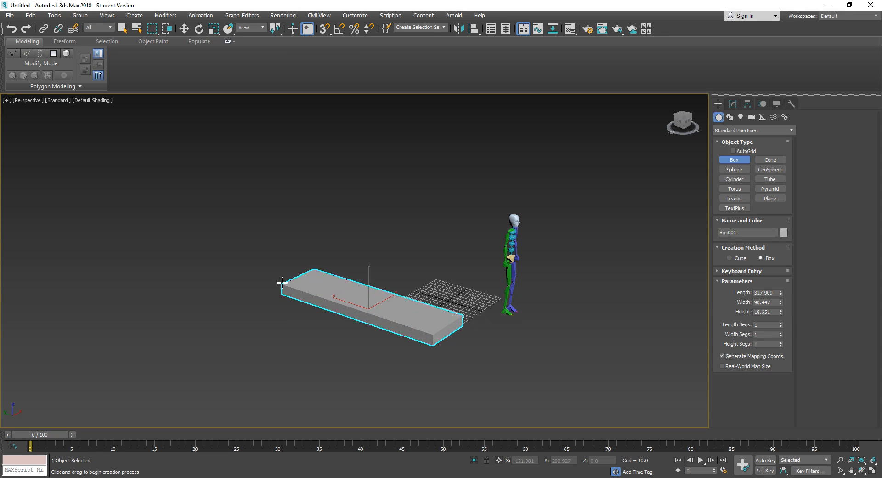
left_click(282, 279)
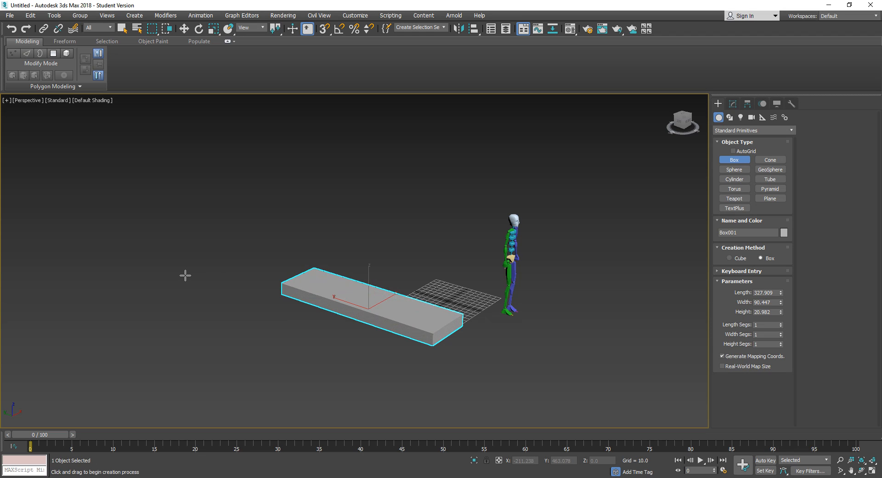
key("F4")
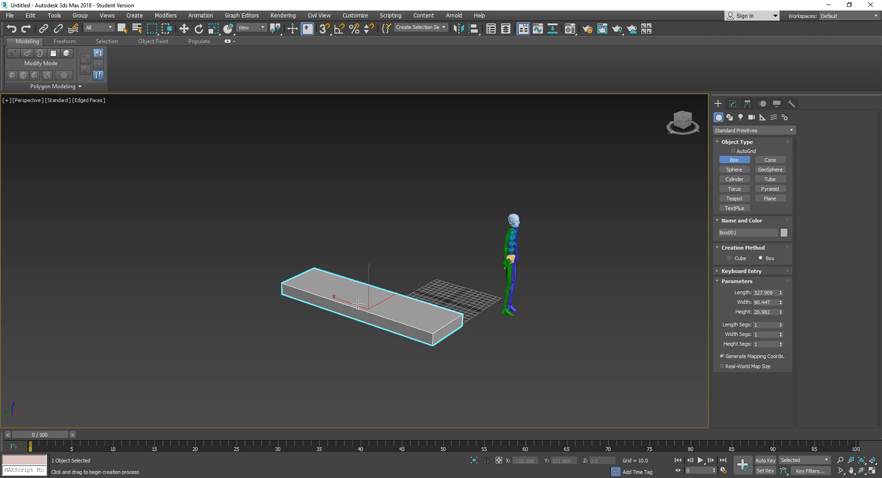
right_click(371, 306)
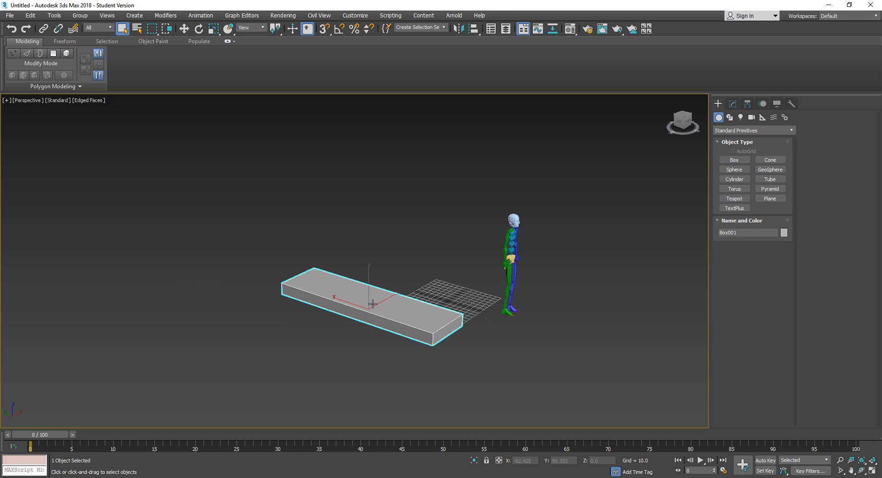
- Convert the box to an Editable Poly
right_click(372, 304)
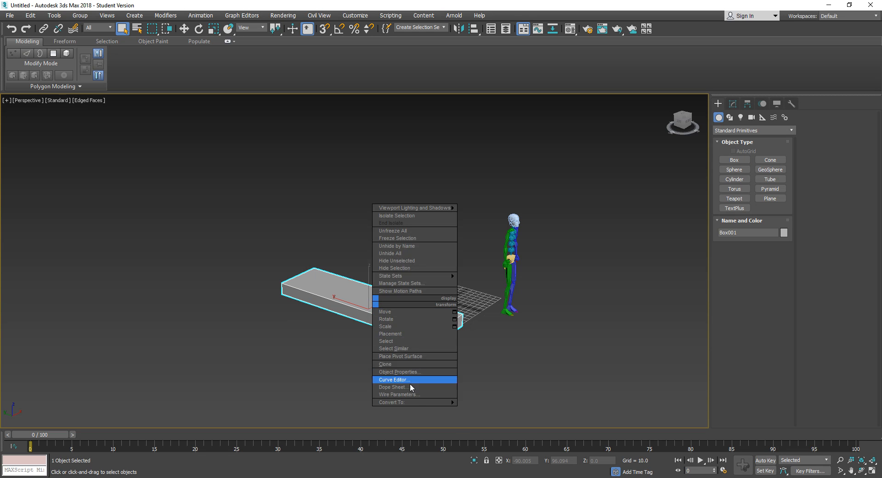
mouse_move(417, 405)
left_click(491, 410)
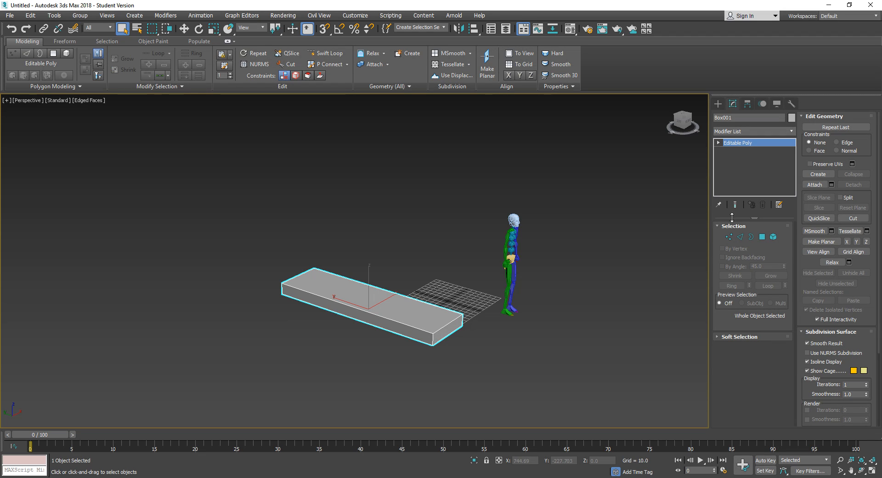
- Extrude the box's top polygon upward to a total height of about 63.5
left_click(762, 237)
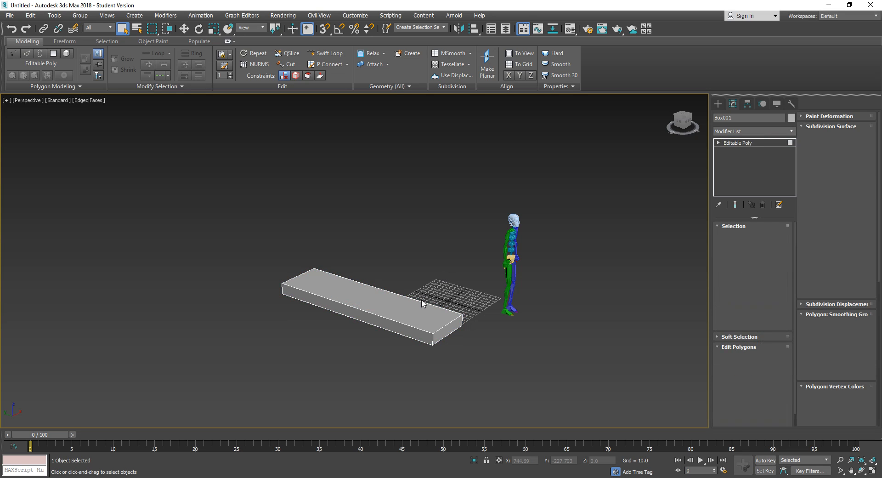
left_click(403, 314)
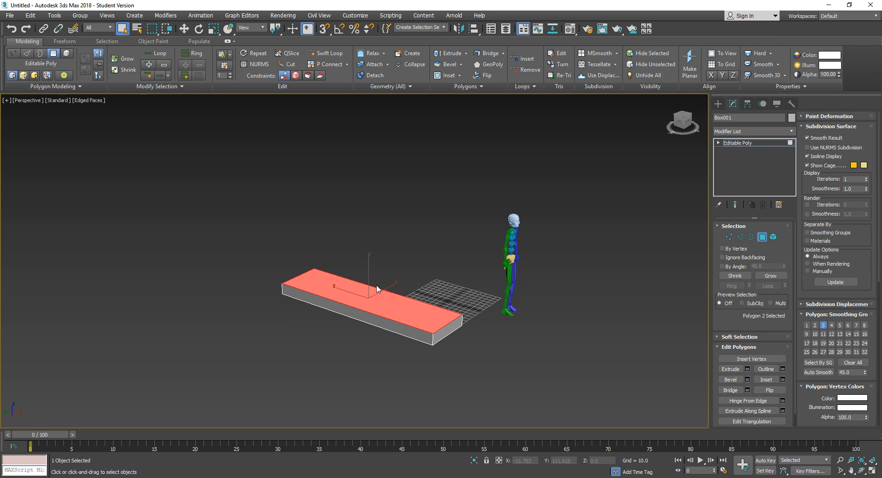
left_click(735, 369)
left_click_drag(415, 303, 450, 125)
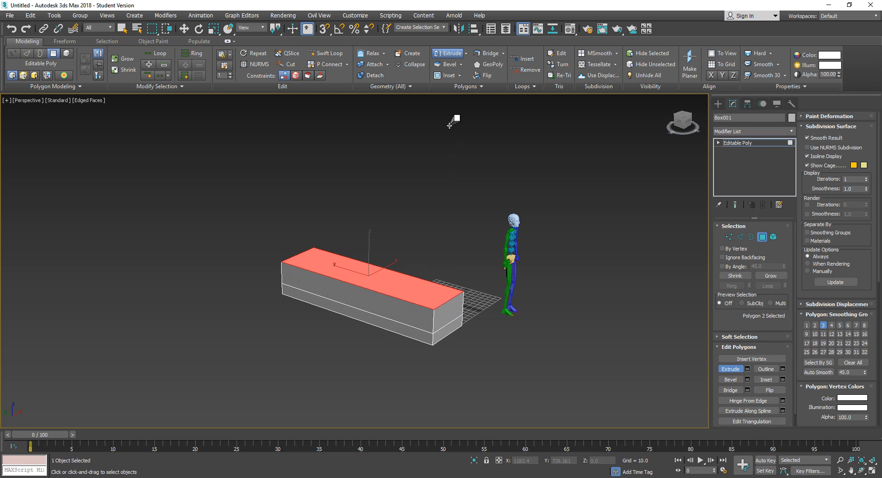
- Move the upper long edge on the side away from the biped about 44 units inward along X to slope that side
left_click(741, 237)
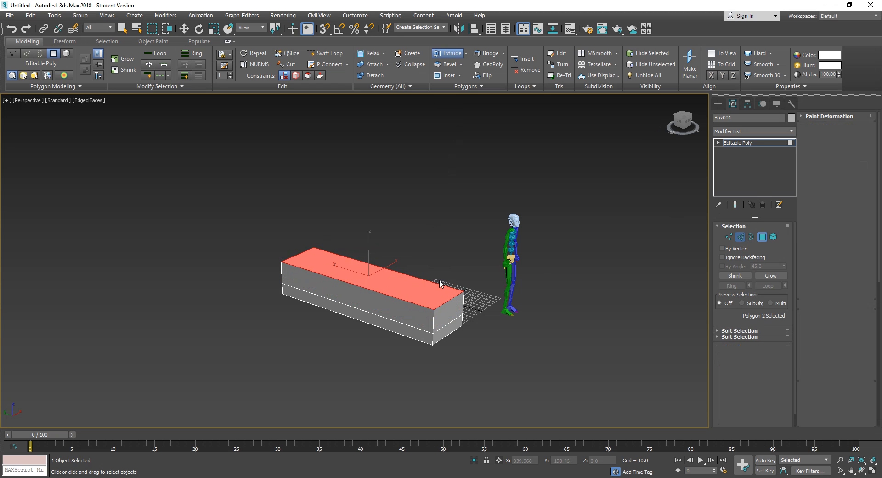
left_click(389, 295)
key("w")
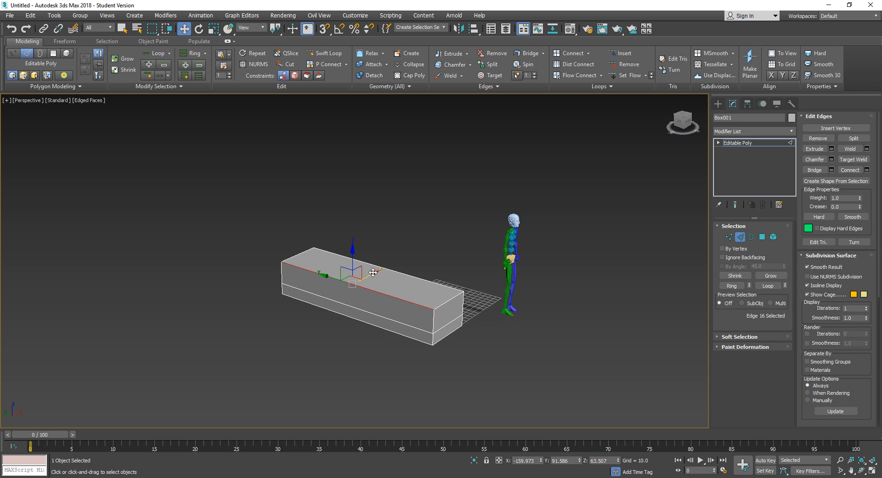
left_click_drag(373, 273, 389, 269)
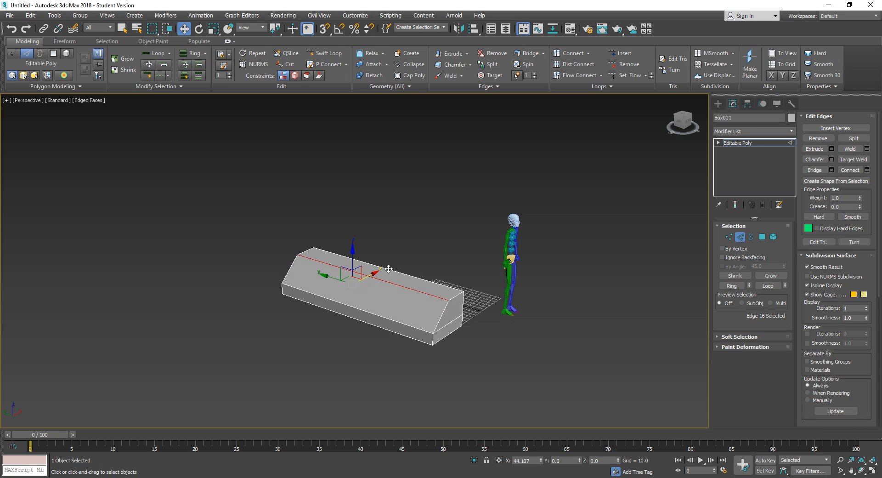
- Move both polygons of the vertical side facing the biped about 16 units inward along X
middle_click_drag(529, 329, 484, 314, "alt")
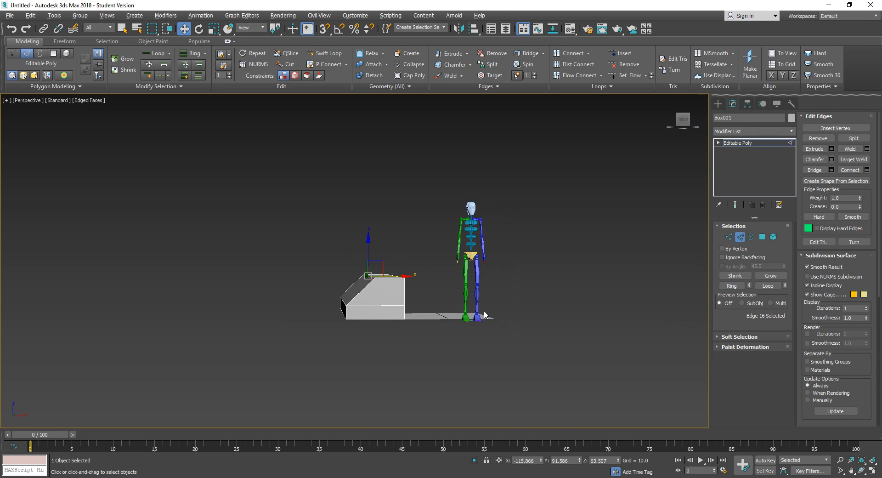
middle_click_drag(420, 300, 470, 290, "alt")
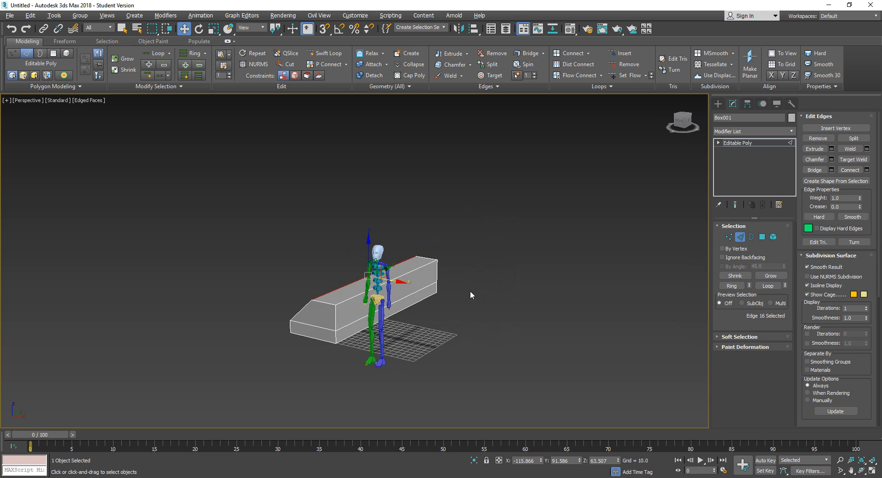
left_click(763, 237)
left_click(423, 290)
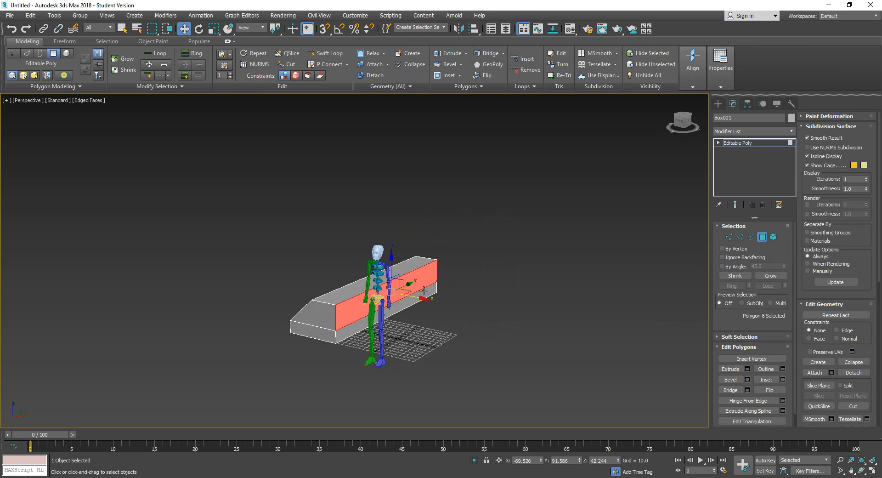
left_click(420, 306, "ctrl")
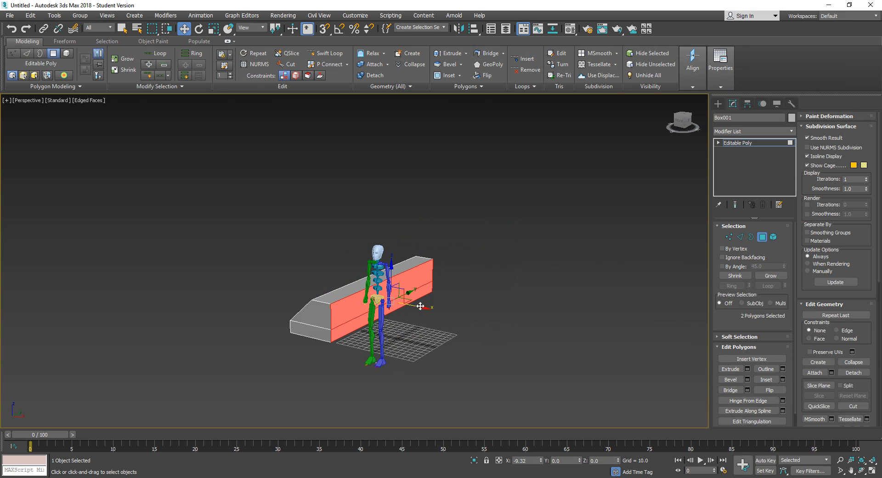
- Hide the grid and connect the ring of long edges with one crosswise edge loop through the middle
middle_click_drag(258, 353, 401, 364, "alt")
key("g")
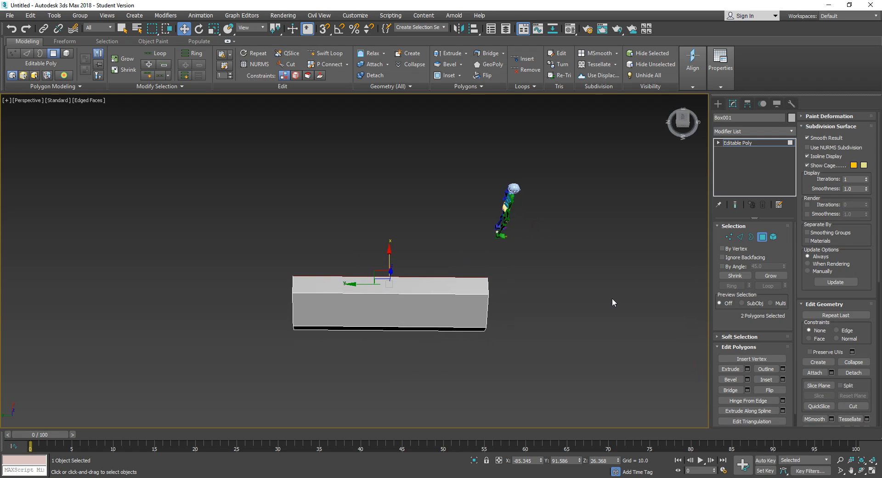
left_click(740, 237)
double_click(399, 326)
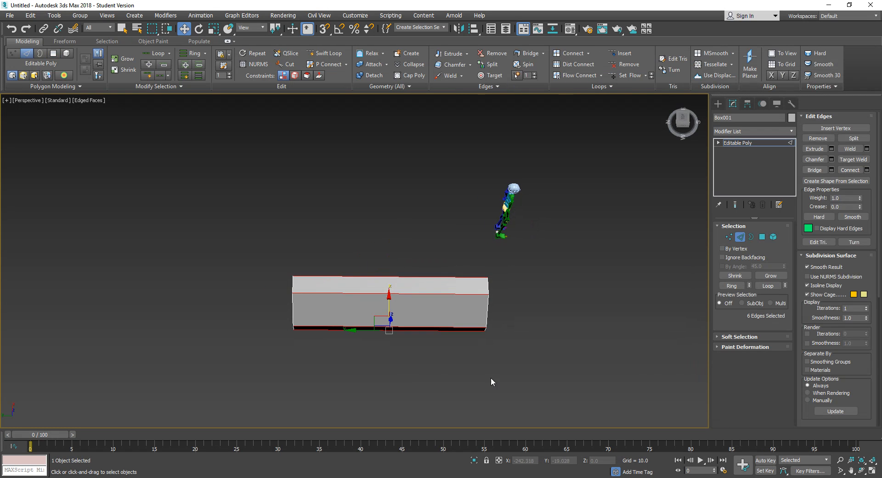
left_click(848, 170)
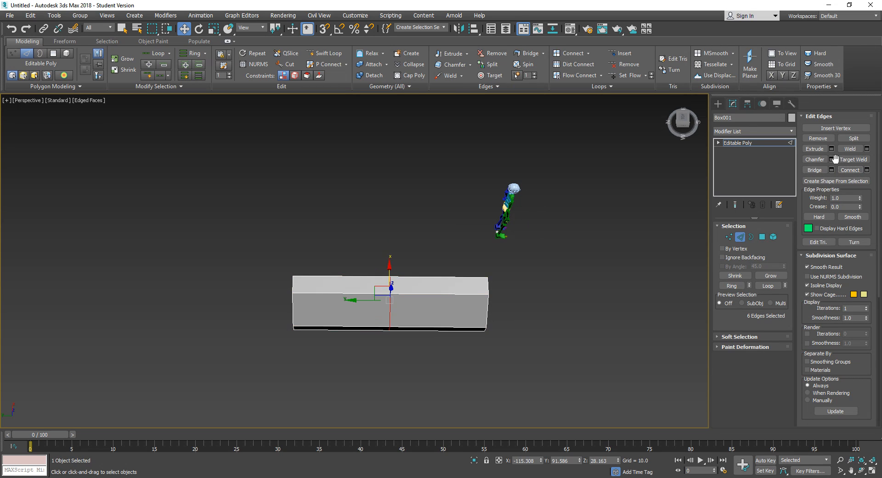
- Chamfer the middle crosswise edge loop into two loops spaced widely apart along the body's length
left_click(815, 159)
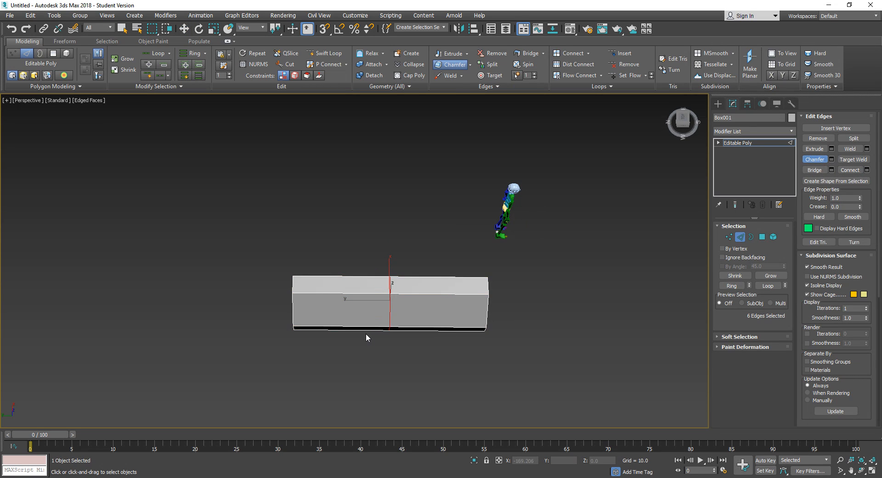
left_click_drag(391, 324, 450, 5)
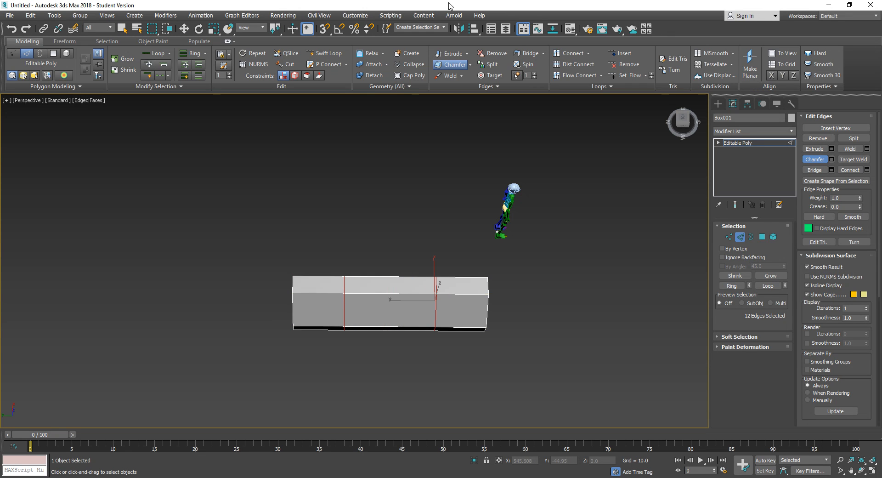
- Select the six polygons of the middle band and scale them along Y to widen the band along the body's length
left_click(764, 237)
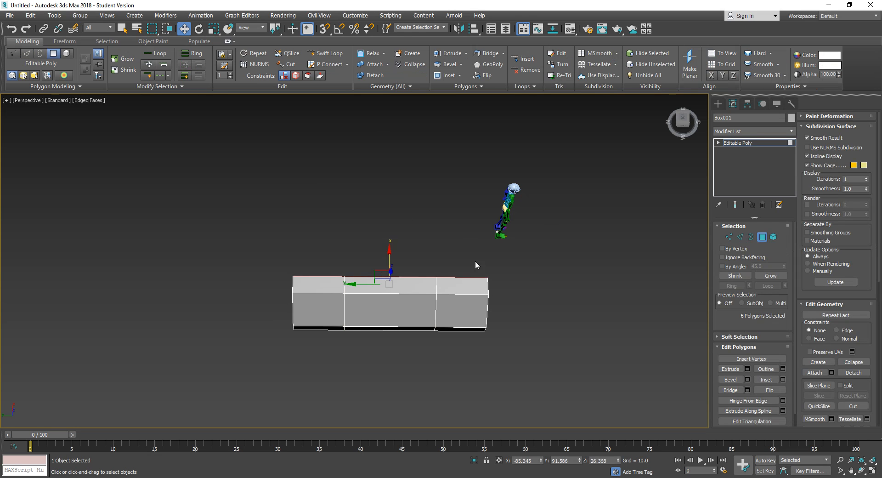
left_click(375, 245)
left_click_drag(376, 246, 394, 373)
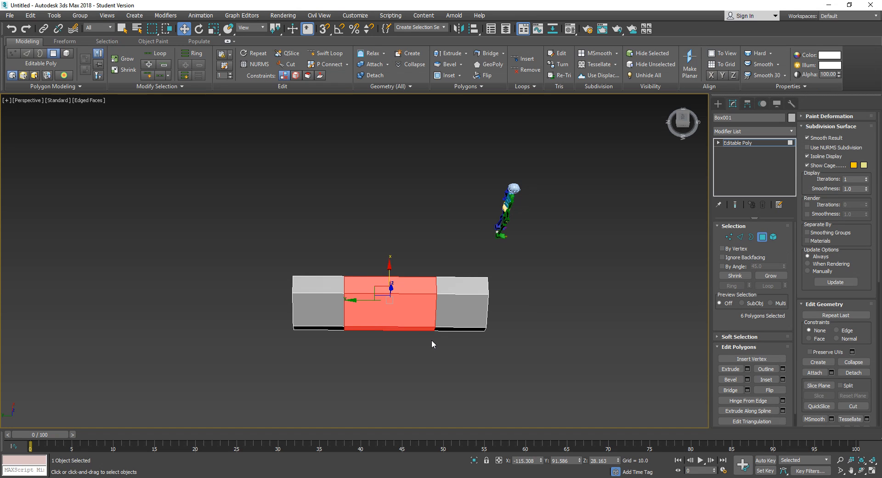
key("e")
key("r")
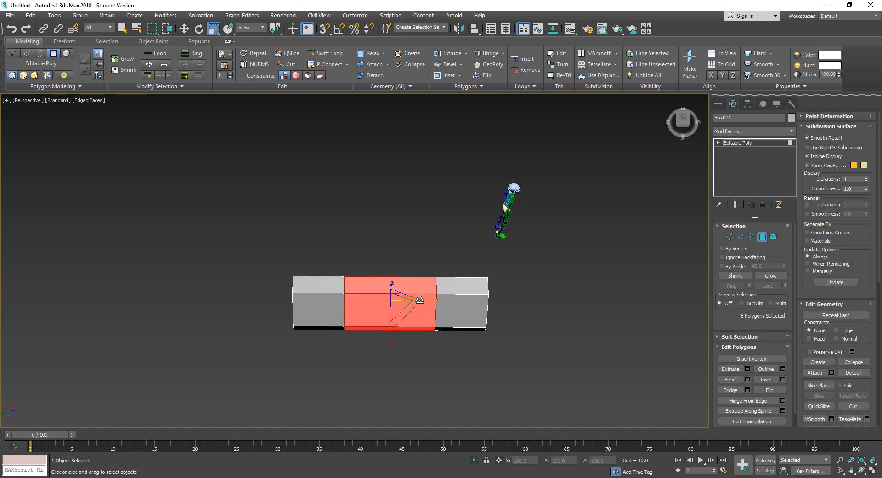
left_click_drag(427, 303, 440, 309)
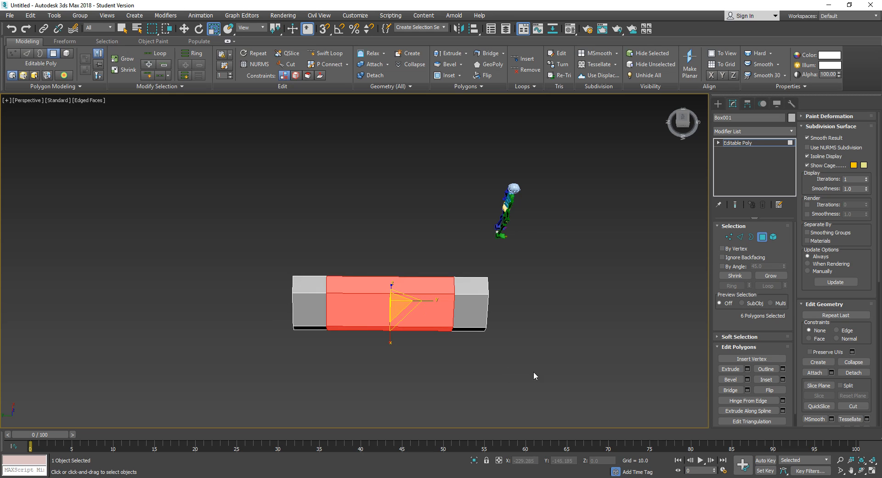
middle_click_drag(534, 372, 398, 339, "alt")
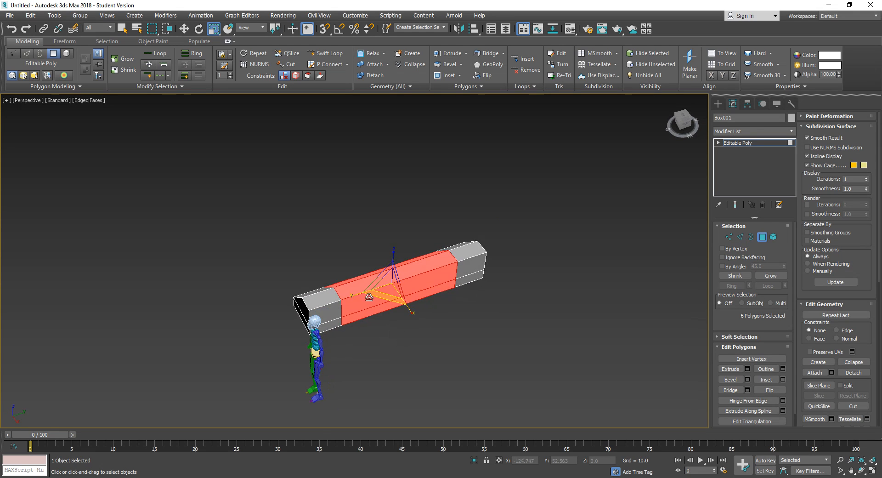
left_click_drag(359, 295, 359, 300)
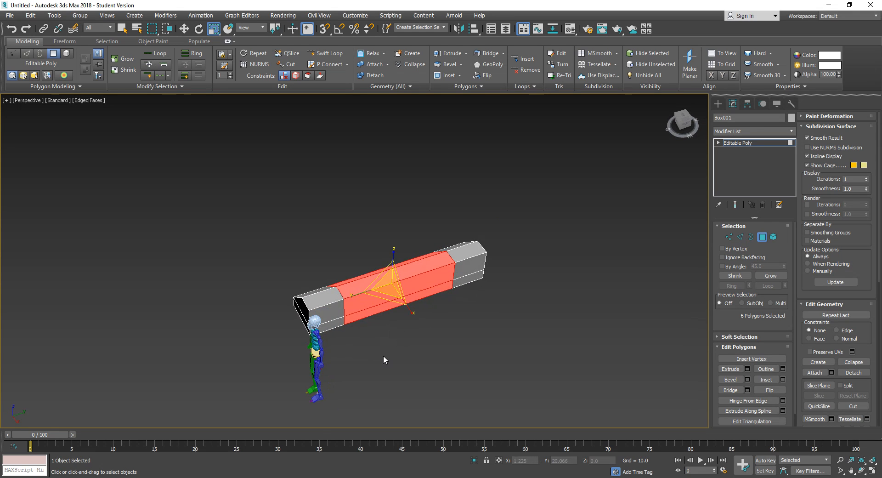
- Try to extrude all six polygons of the middle band outward
middle_click_drag(385, 360, 535, 334, "alt")
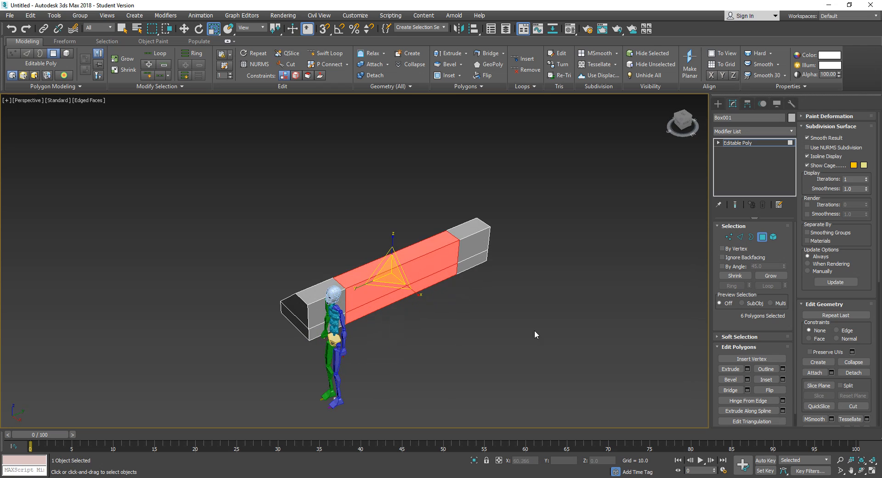
left_click(730, 369)
left_click_drag(390, 277, 397, 256)
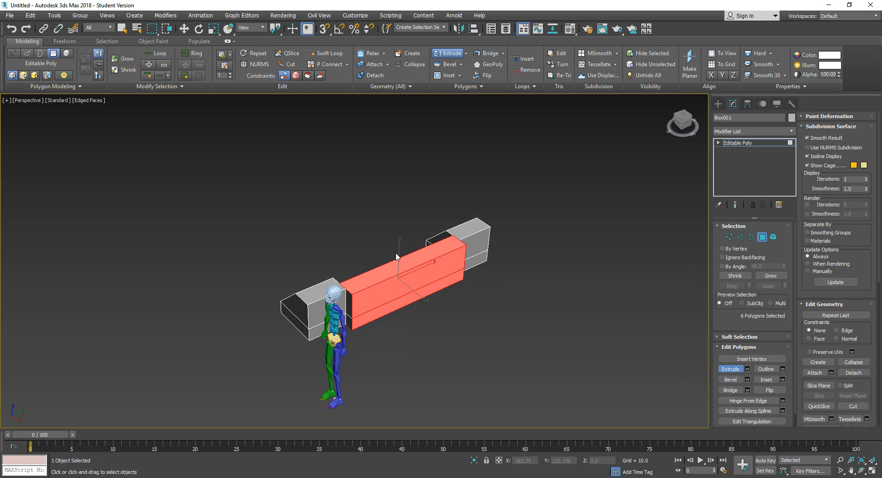
key("ctrl+z")
- Extrude the two vertical side polygons of the middle band a short distance toward the biped's side
left_click(524, 292)
left_click(435, 271)
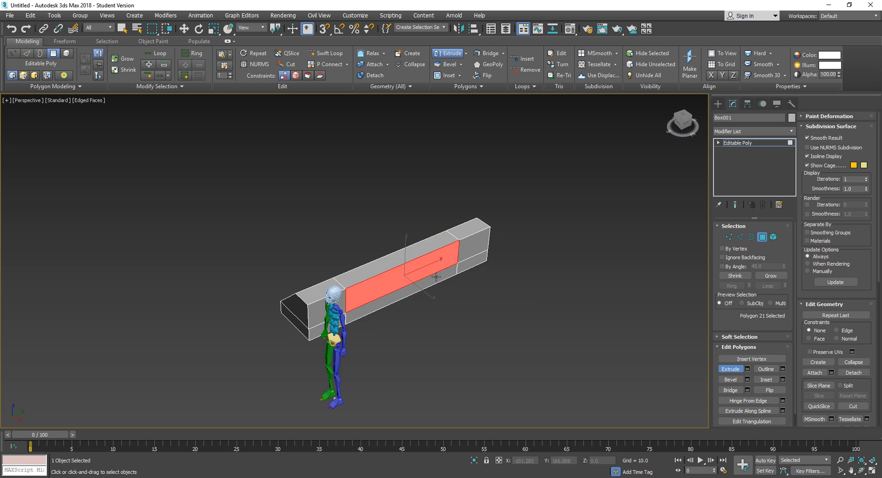
left_click(421, 283, "ctrl")
left_click_drag(390, 275, 421, 309)
- Move the two extruded side polygons outward along X to about X 31.6 to form a long middle section
key("r")
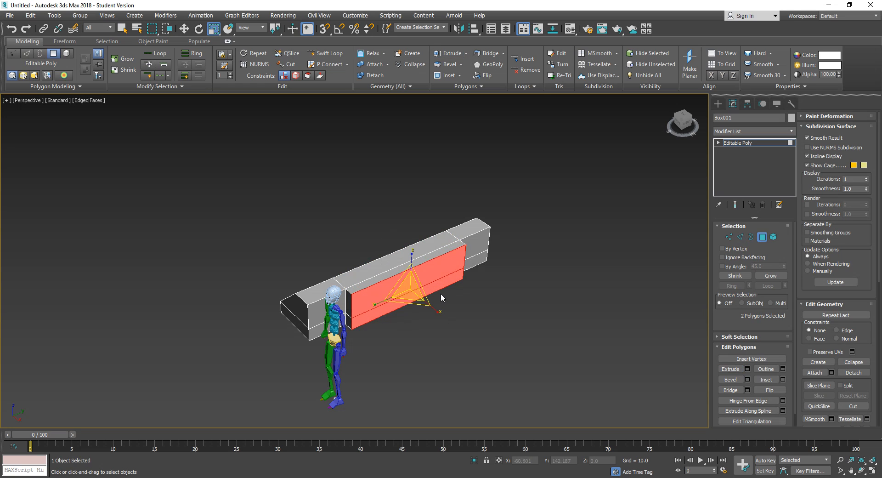
key("w")
key("s")
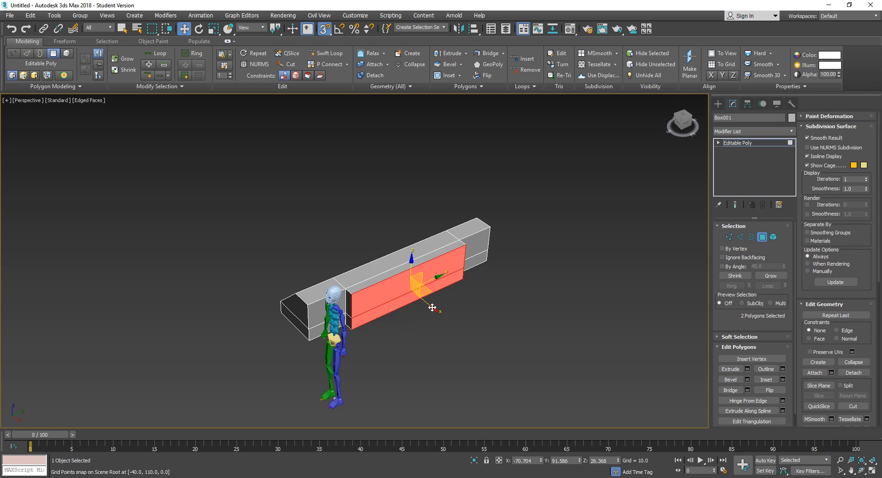
key("s")
left_click_drag(432, 306, 506, 409)
middle_click_drag(408, 378, 510, 348, "alt")
scroll(482, 379, "down", 4)
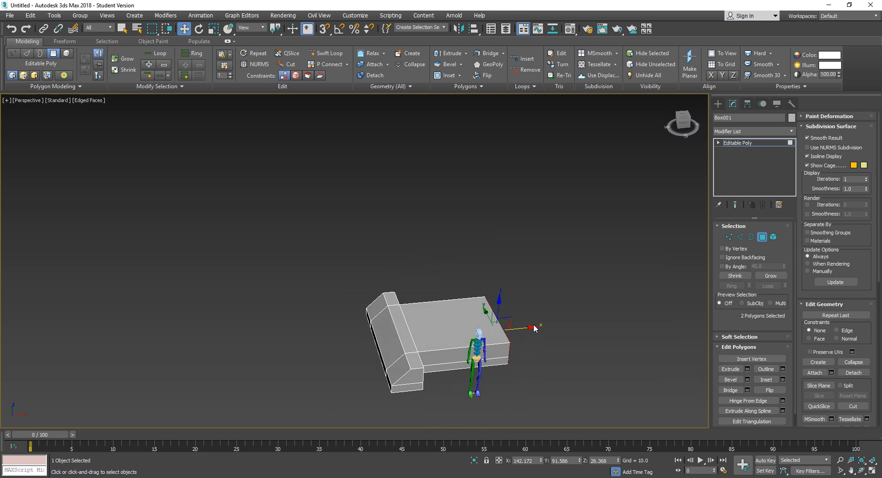
left_click_drag(531, 328, 488, 335)
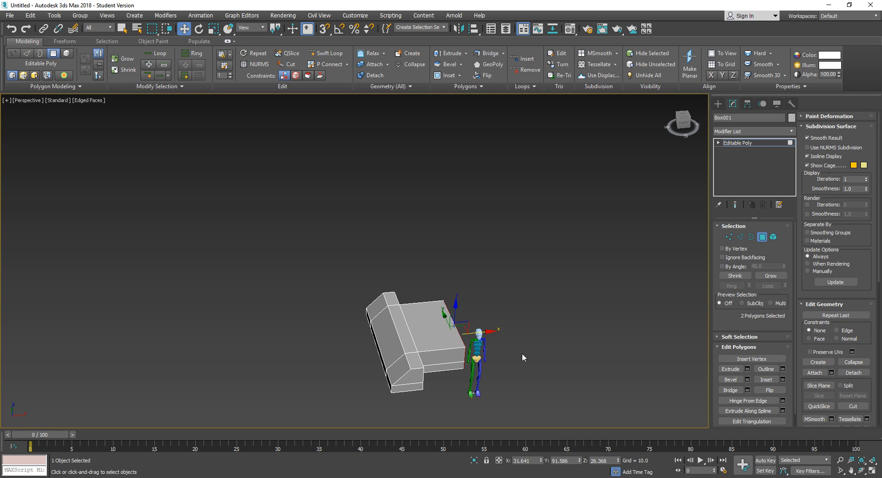
- Extrude the two end polygons of the long middle section again to add a shorter segment at its end
mouse_move(522, 356)
middle_mouse_down("alt")
mouse_move(476, 356)
mouse_move(517, 358)
middle_mouse_up("alt")
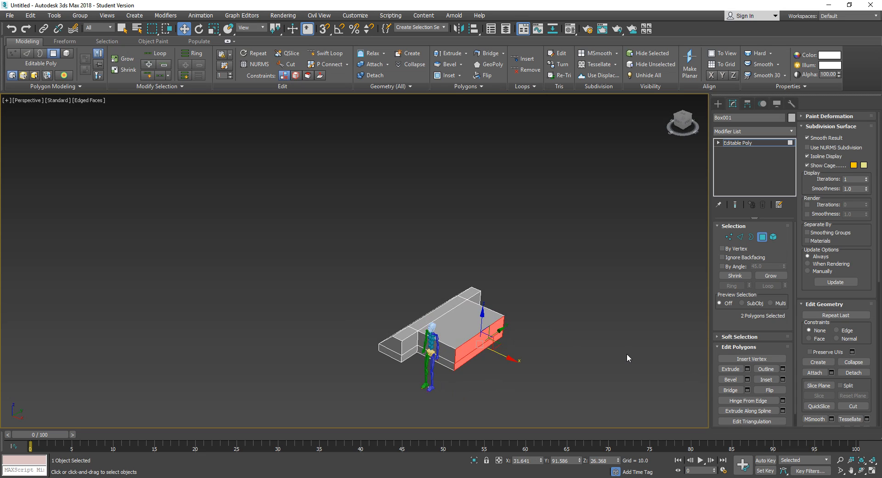
left_click(731, 369)
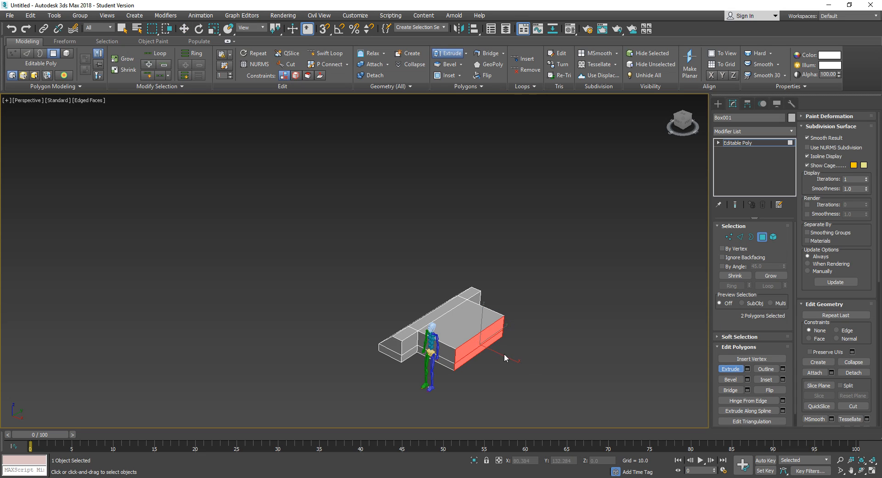
left_click_drag(475, 357, 588, 5)
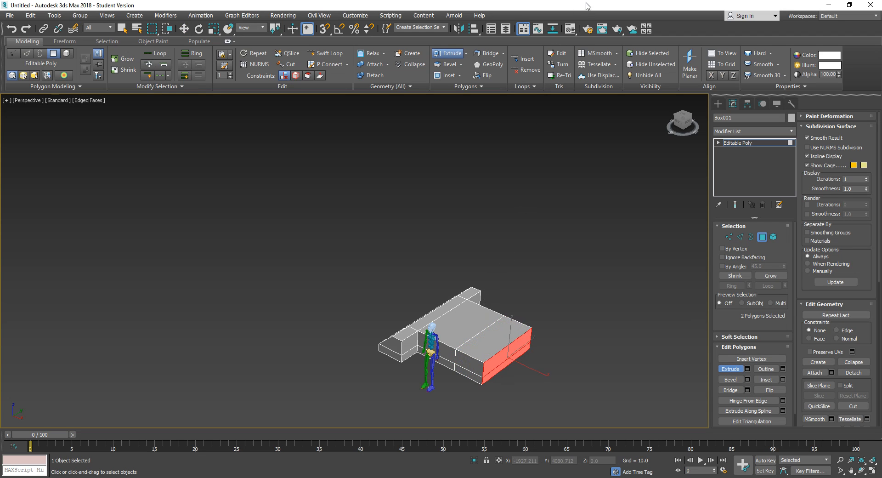
- Extrude the four side polygons of the new end segment outward on both sides to widen it
left_click(467, 365)
left_click(469, 373, "ctrl")
middle_click_drag(529, 372, 441, 363, "alt")
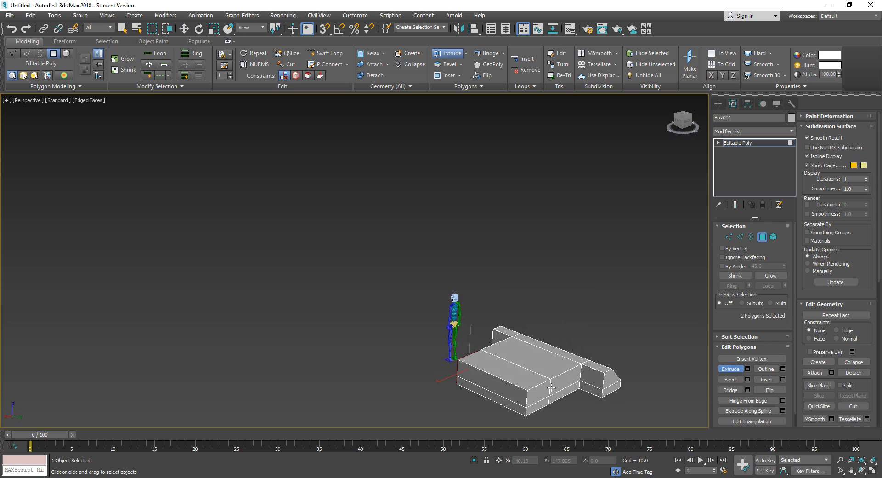
middle_click_drag(551, 387, 493, 381, "alt")
left_click(529, 376, "ctrl")
left_click(525, 393, "ctrl")
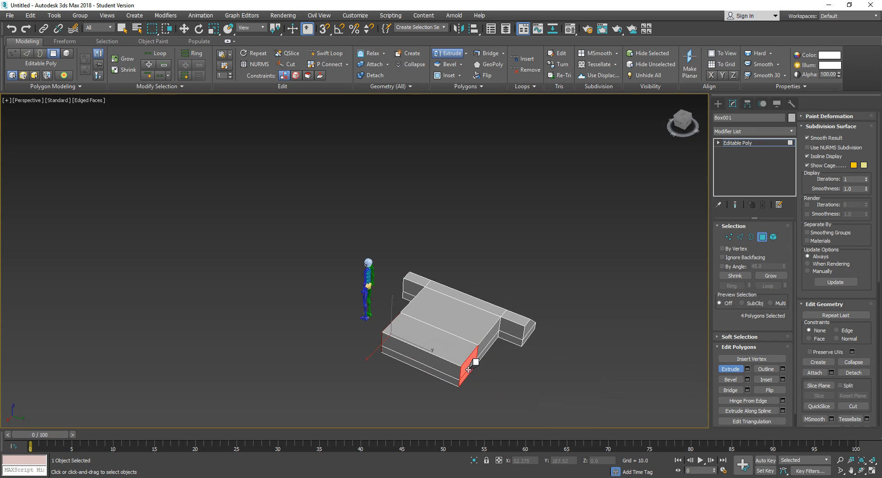
left_click_drag(469, 369, 503, 104)
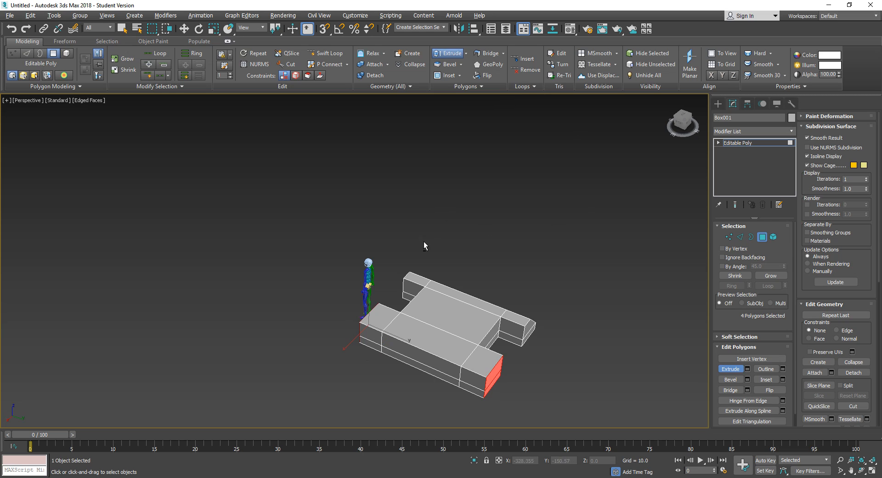
middle_click_drag(423, 246, 492, 251, "alt")
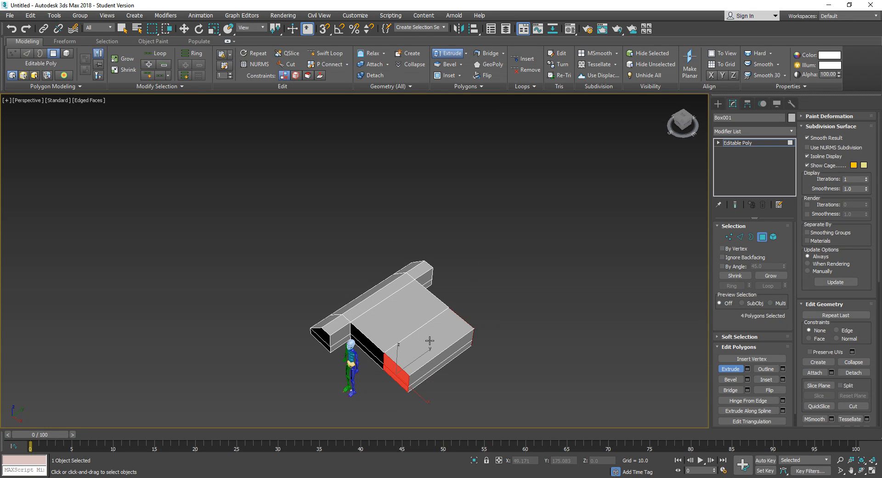
left_click_drag(393, 365, 463, 232)
middle_click_drag(233, 327, 364, 297, "alt")
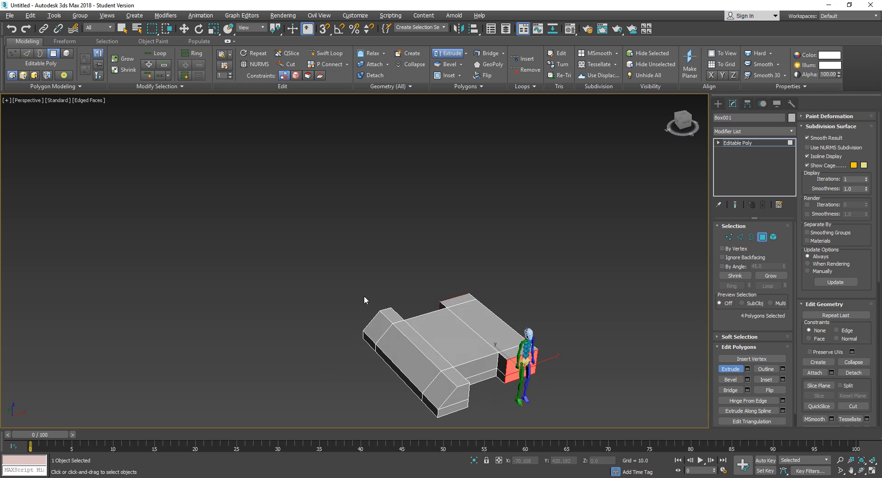
middle_click_drag(432, 325, 441, 326, "alt")
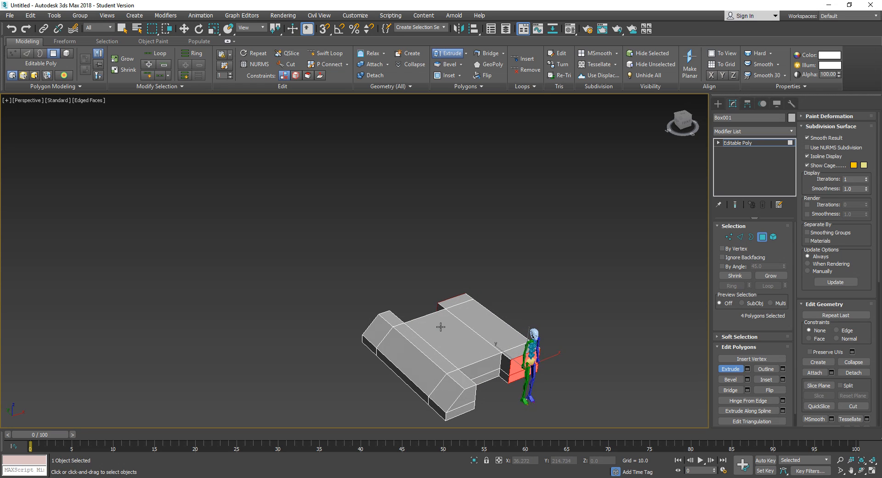
- Extrude the five top polygons of the middle section and end segment upward and raise them about 17 more units along Z
left_click(729, 236)
middle_click_drag(594, 316, 467, 339, "alt")
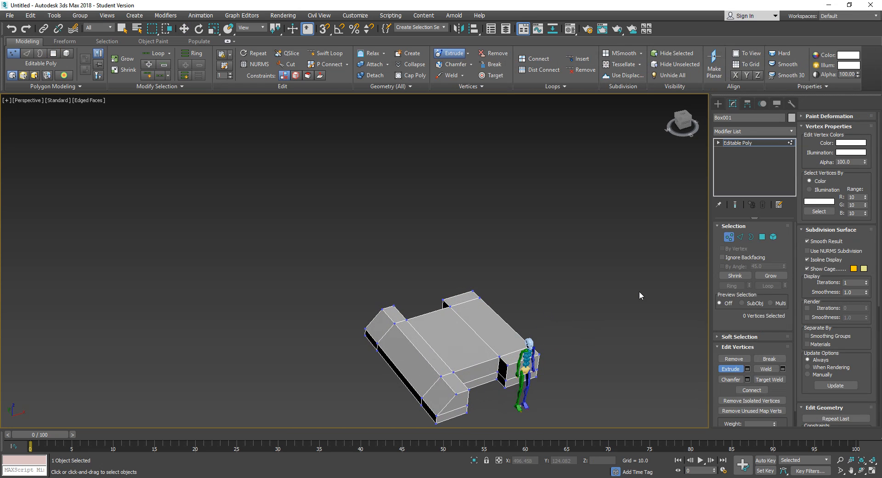
left_click(763, 237)
left_click(437, 356)
left_click(460, 343, "ctrl")
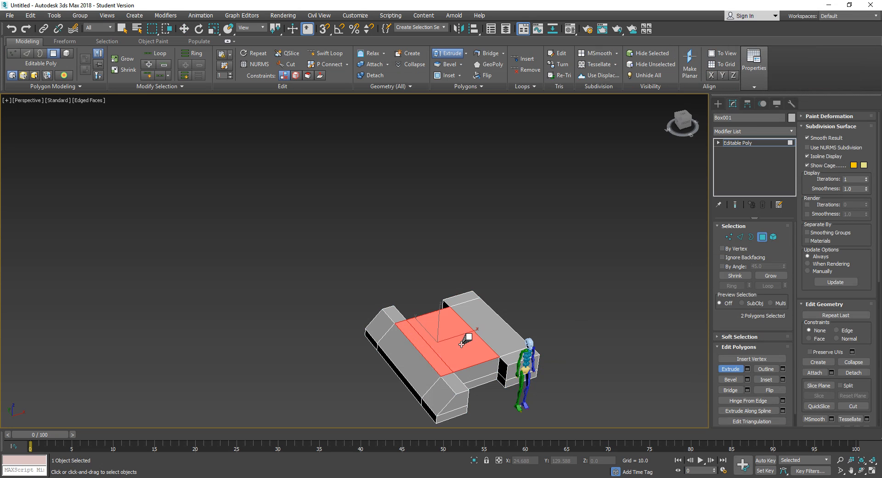
left_click(484, 335, "ctrl")
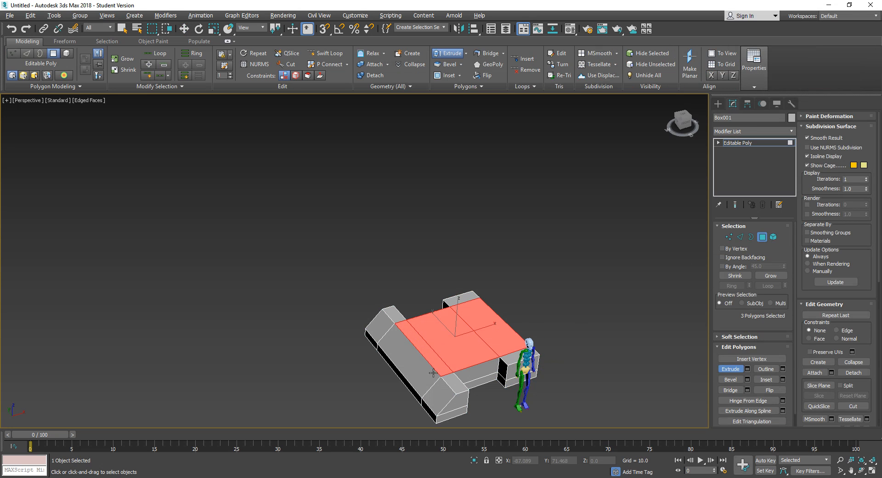
mouse_move(433, 372)
middle_mouse_down("alt")
mouse_move(473, 356)
mouse_move(440, 376)
middle_mouse_up("alt")
left_click(513, 356, "ctrl")
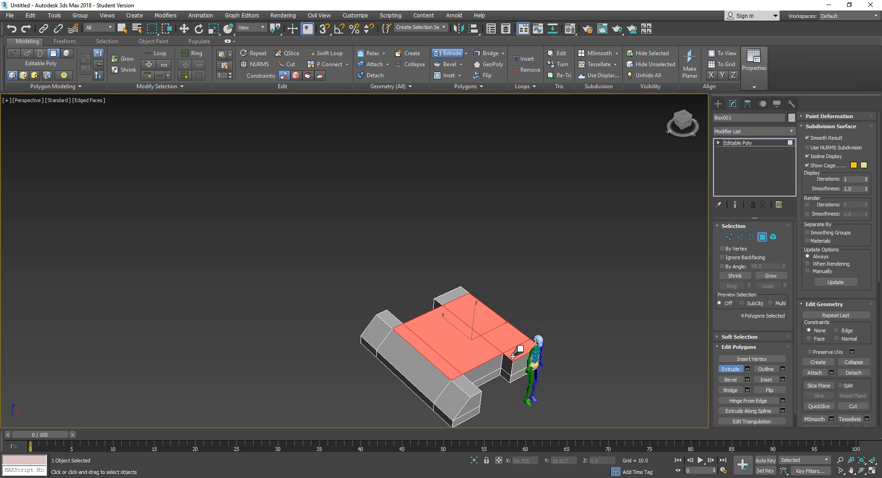
left_click(446, 298, "ctrl")
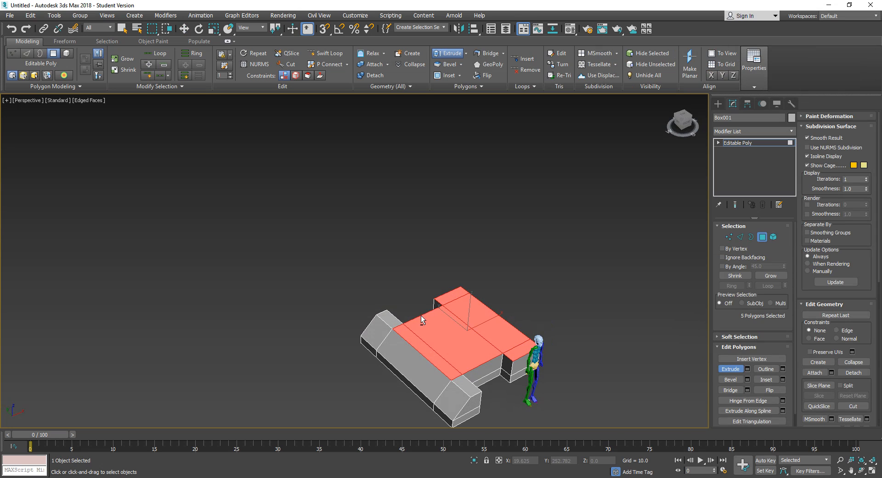
middle_click_drag(447, 298, 425, 301, "alt")
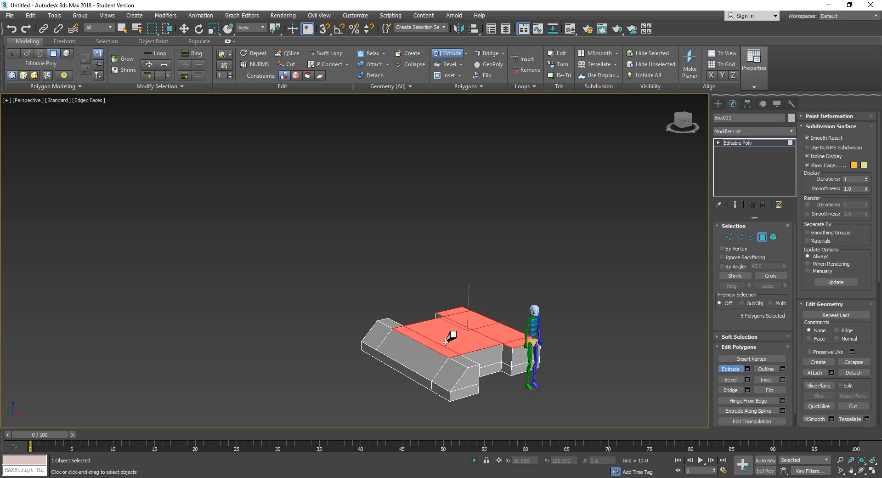
left_click_drag(450, 339, 486, 2)
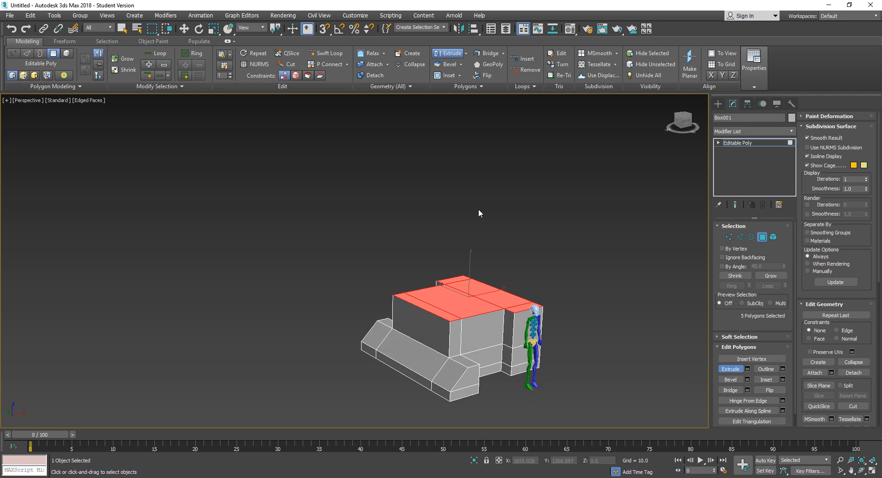
key("w")
left_click_drag(469, 267, 469, 258)
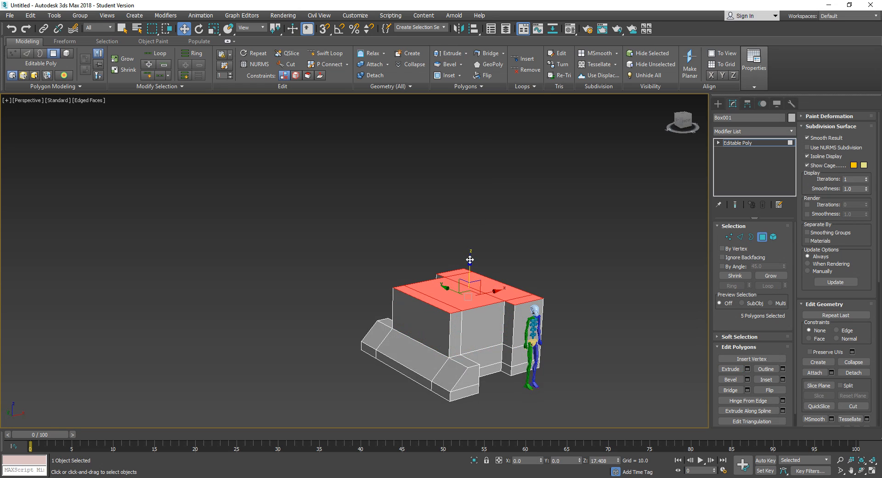
- Scale the two top polygons of the raised middle section slightly along Y
middle_click_drag(404, 266, 439, 288, "alt")
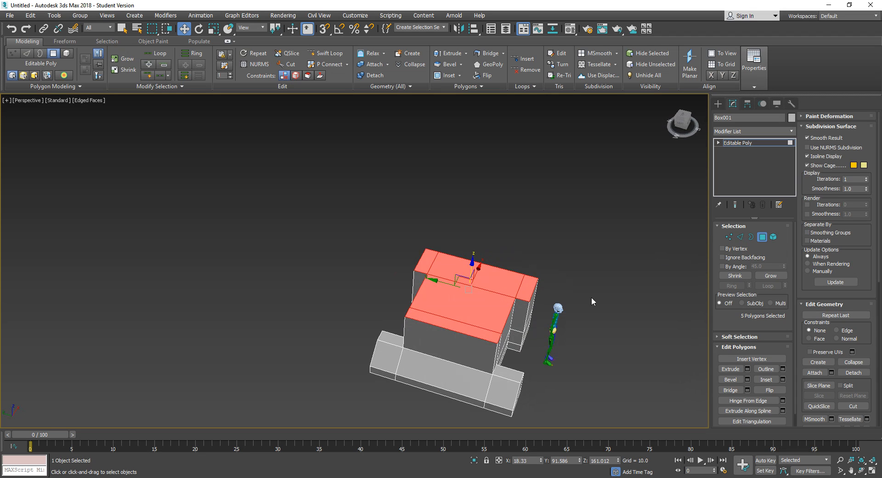
left_click(481, 306)
left_click(464, 328, "ctrl")
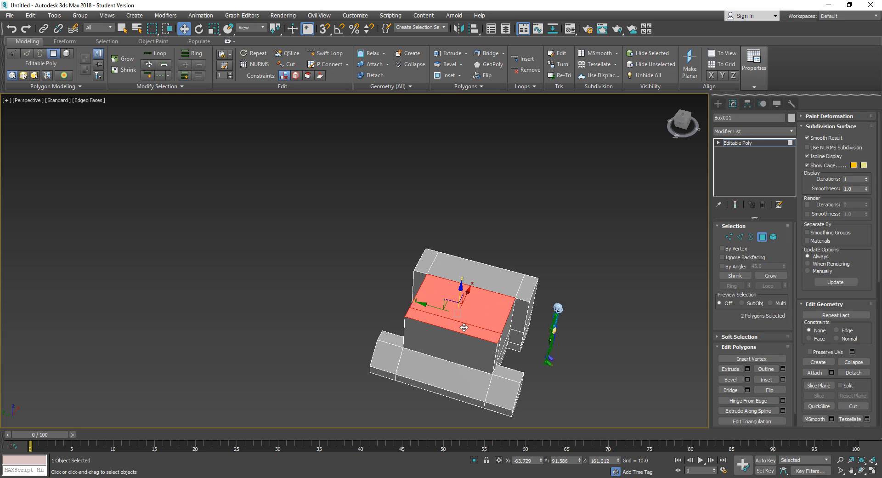
key("r")
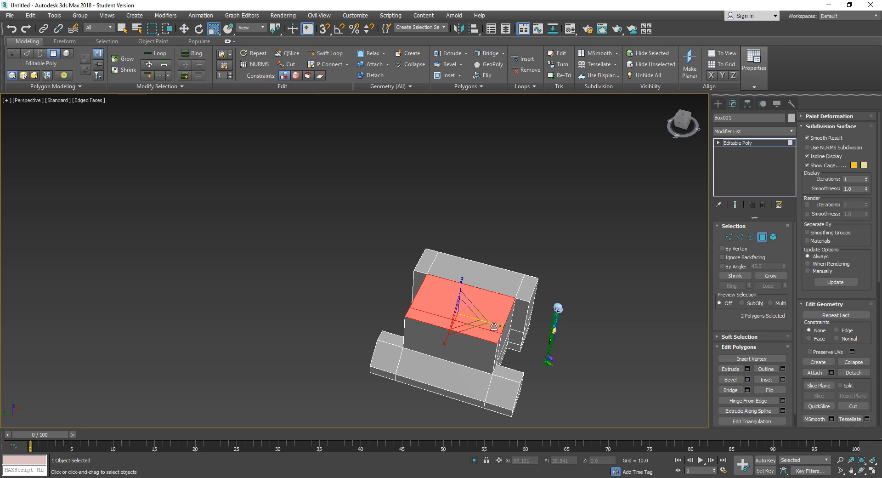
left_click_drag(494, 327, 497, 327)
- Insert a horizontal edge loop midway around the raised section and scale its two top polygons slightly along Y
middle_click_drag(649, 380, 632, 349, "alt")
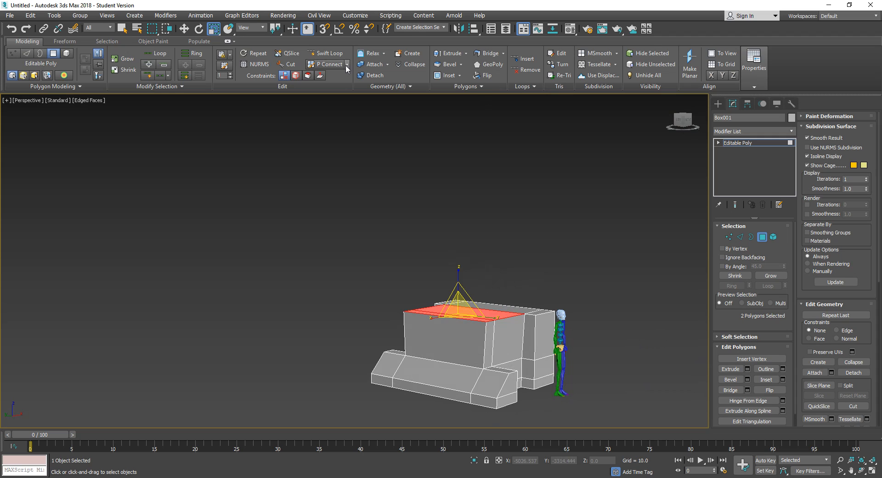
left_click(326, 53)
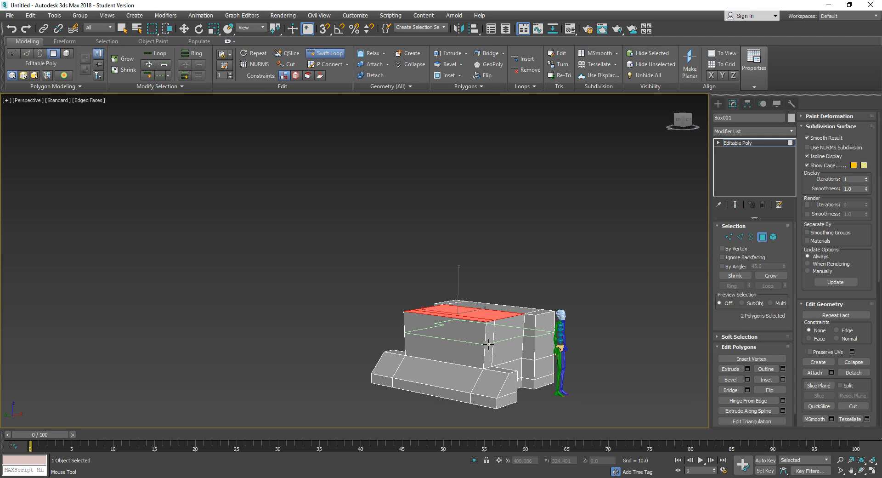
left_click(489, 343)
middle_click_drag(366, 317, 377, 342, "alt")
right_click(381, 338)
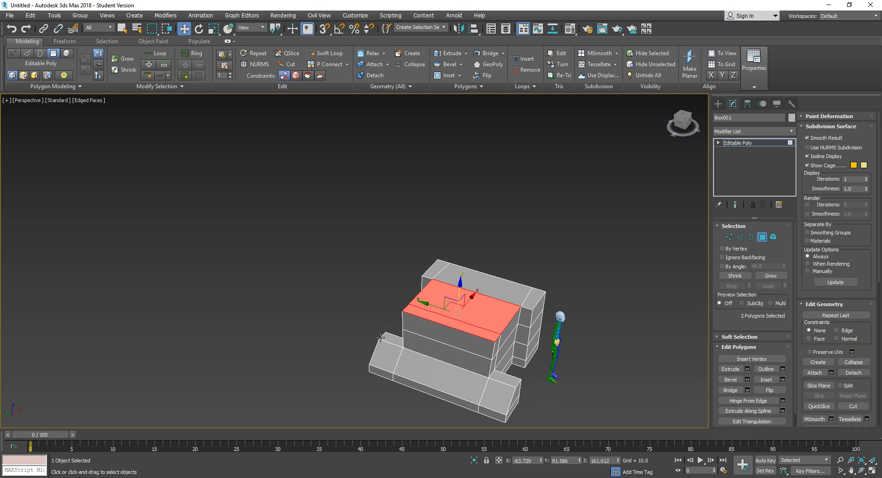
key("r")
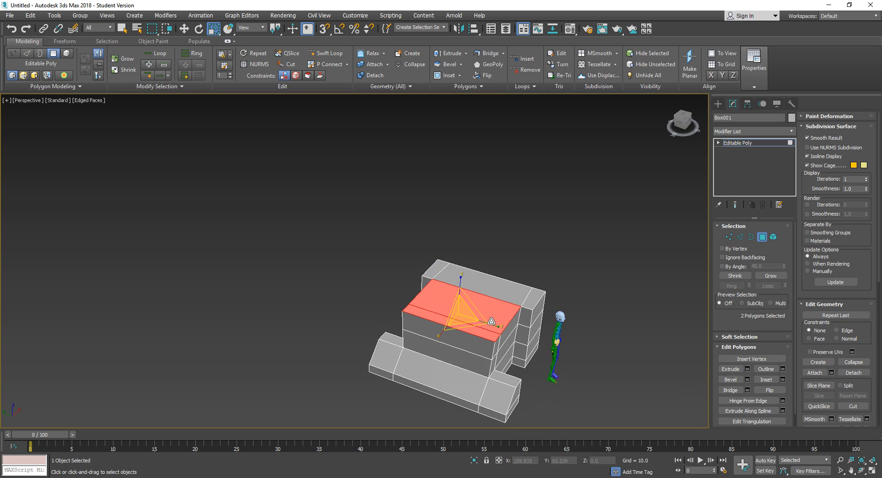
left_click_drag(490, 323, 490, 324)
- Move the raised section's top edge above the wide sloped base slightly outward along negative X
mouse_move(449, 325)
middle_mouse_down("alt")
mouse_move(460, 319)
mouse_move(427, 317)
mouse_move(452, 320)
middle_mouse_up("alt")
left_click(740, 236)
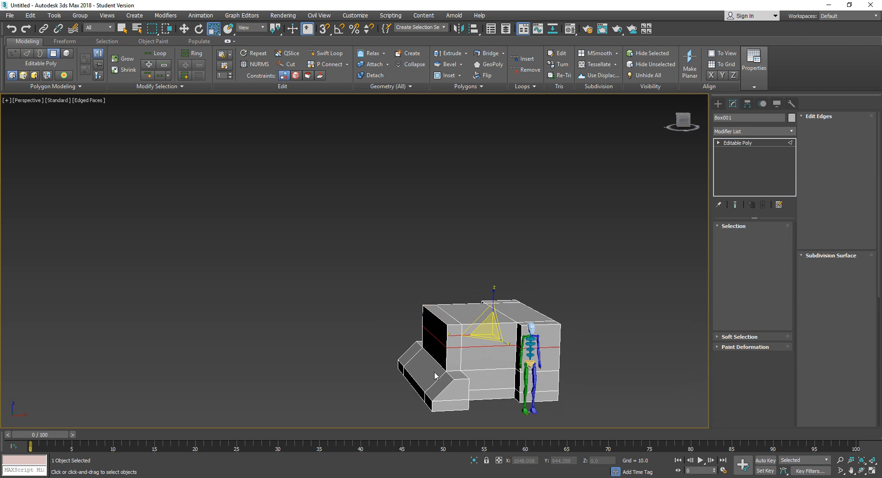
left_click(439, 342)
key("w")
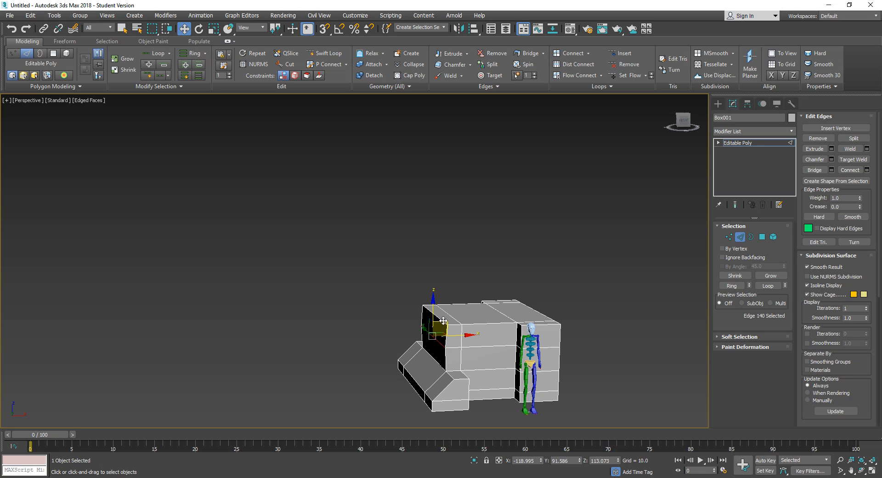
left_click(445, 322)
left_click_drag(463, 314, 461, 314)
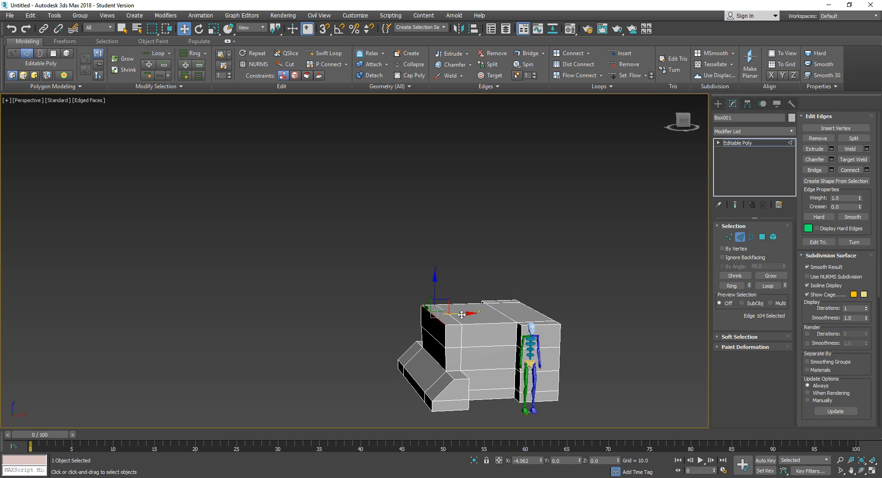
left_click_drag(461, 314, 458, 318)
- Connect the ring of edges running across the body to form a central lengthwise loop, and chamfer it into two parallel loops
middle_click_drag(354, 365, 401, 381, "alt")
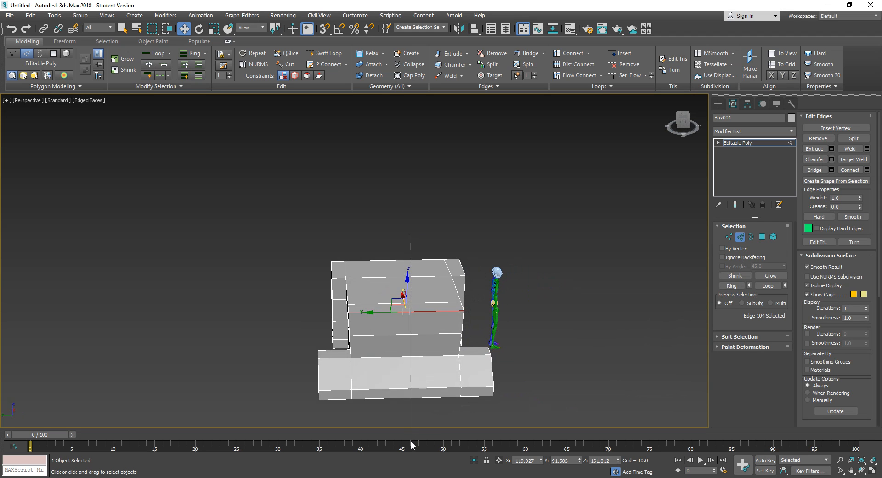
key("alt+r")
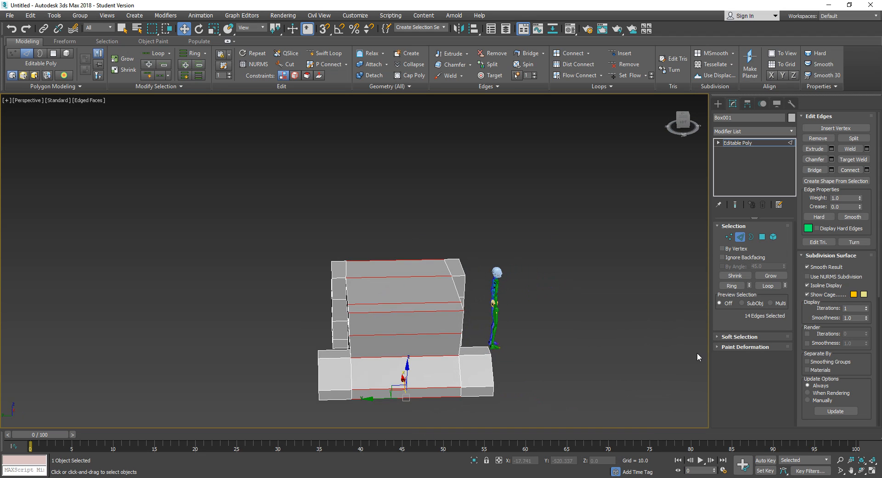
left_click(854, 170)
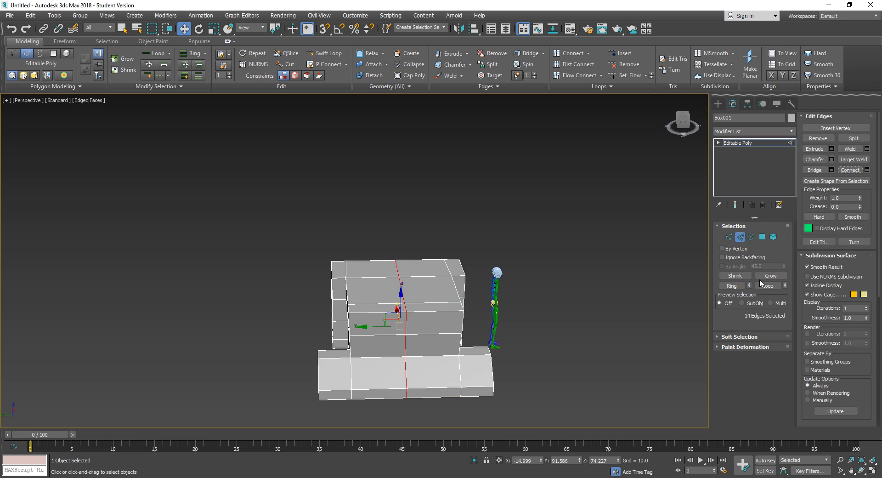
left_click(816, 159)
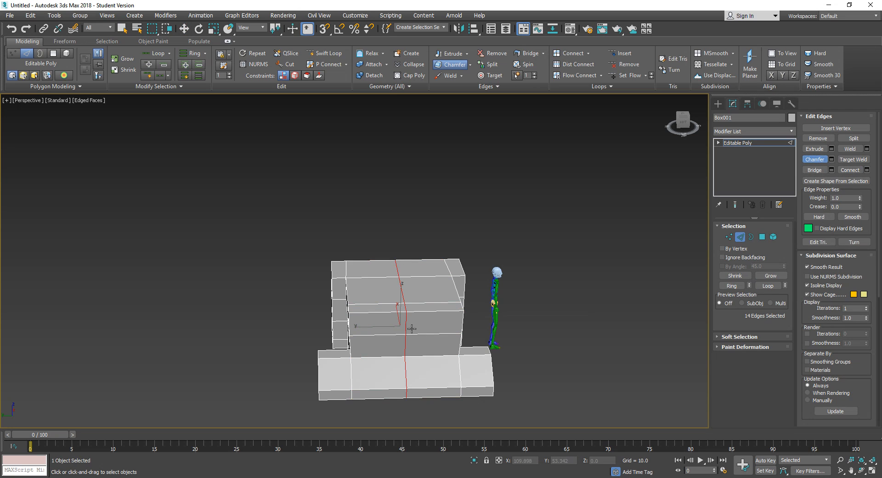
left_click_drag(403, 370, 530, 163)
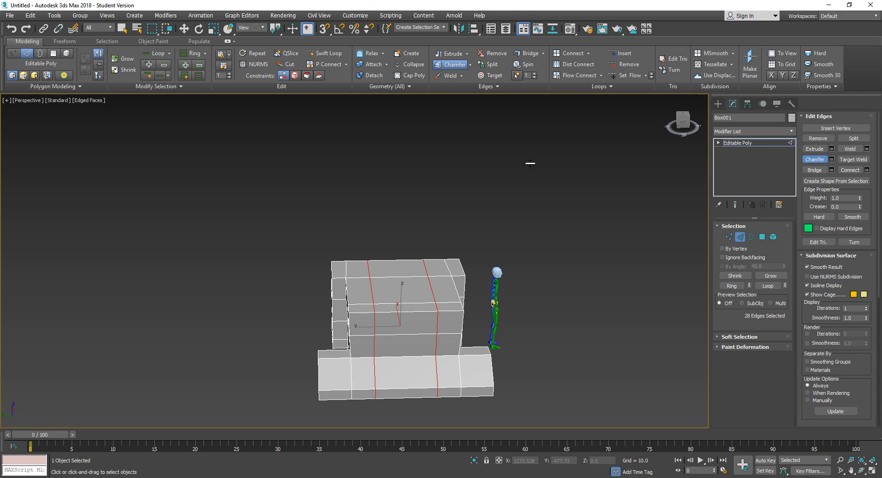
left_click_drag(530, 163, 531, 160)
- Narrow the central edge where the raised section meets the sloped base by scaling it along Y
middle_click_drag(543, 246, 512, 249, "alt")
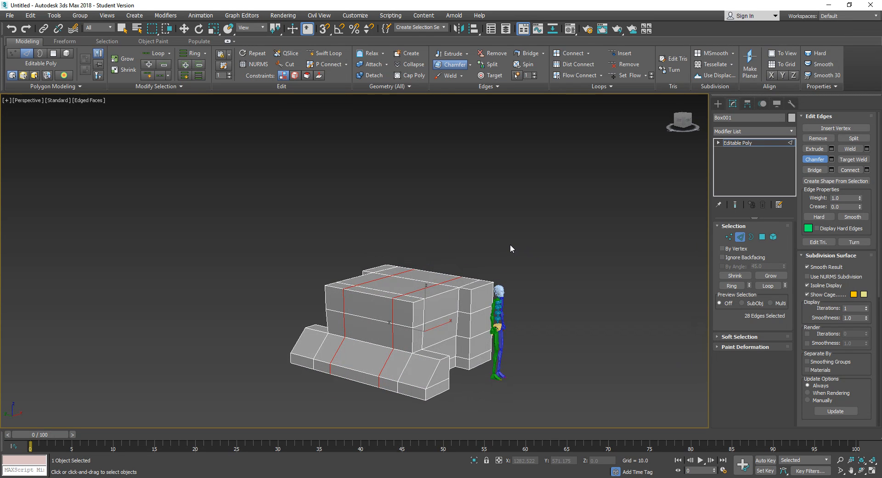
middle_click_drag(453, 266, 492, 228)
scroll(412, 252, "up", 3)
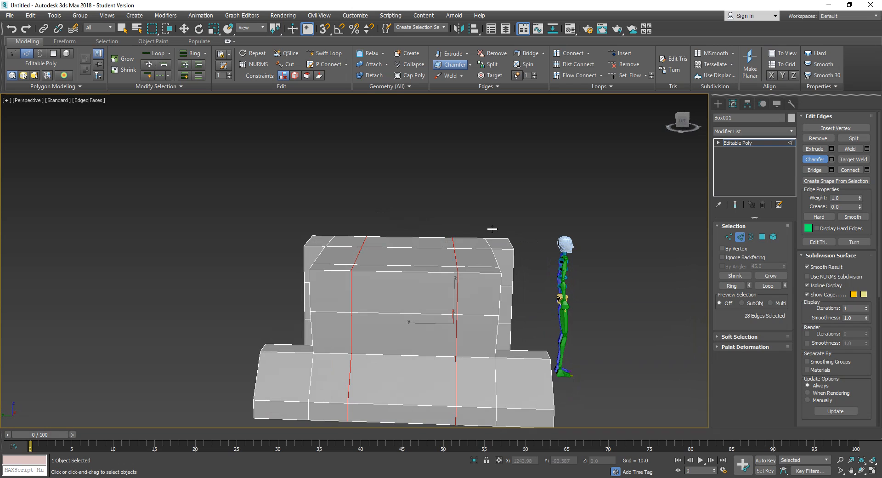
left_click(738, 238)
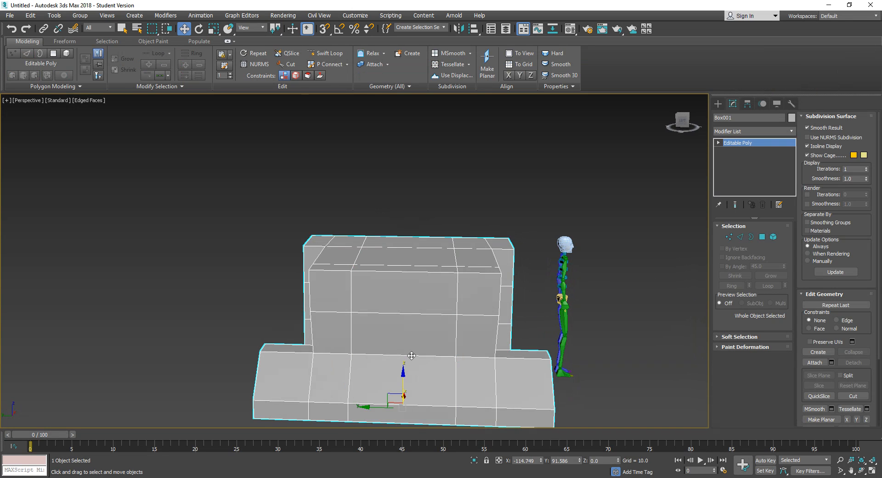
left_click(740, 237)
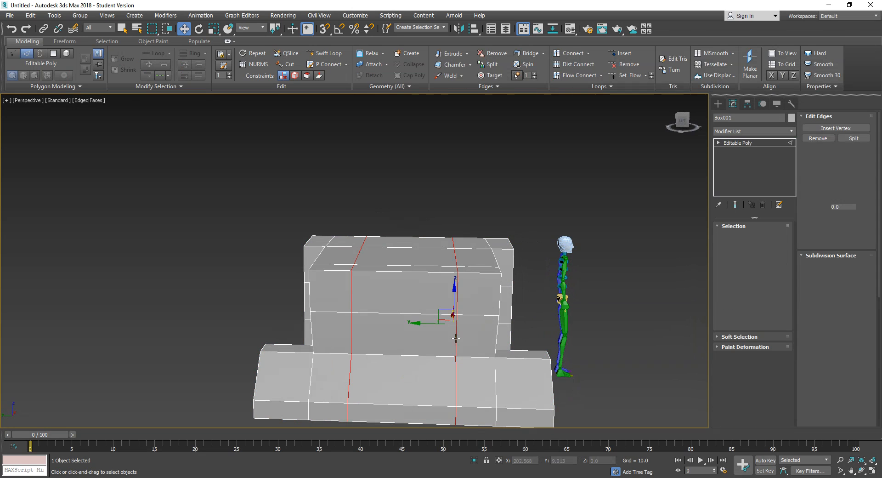
left_click(423, 355)
key("e")
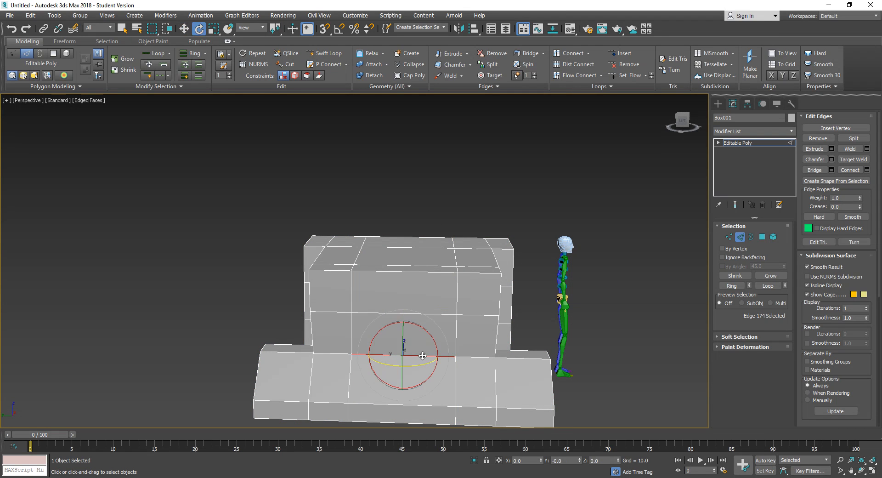
key("r")
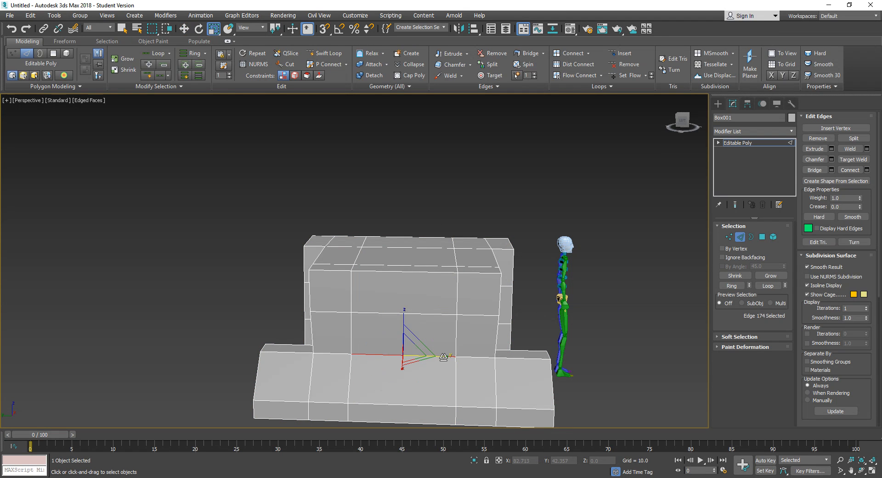
left_click_drag(442, 357, 438, 357)
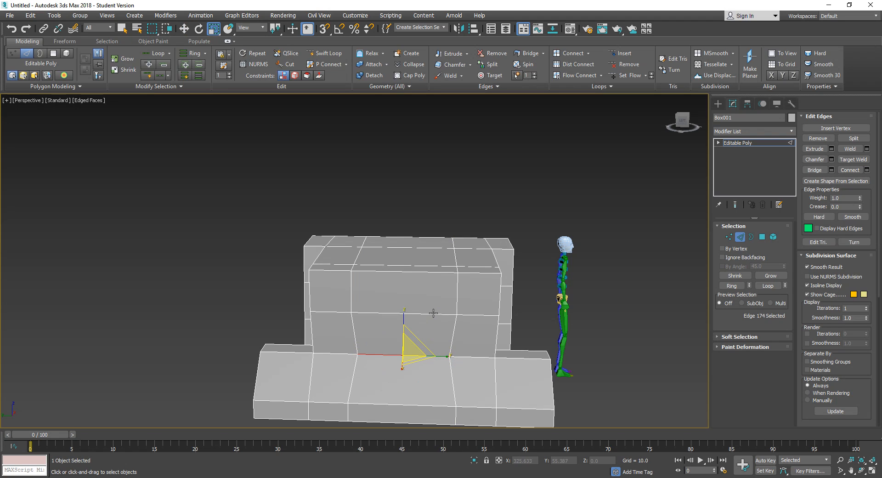
- Scale the central edges at the end face's mid-height, its top border and the adjacent roof row slightly along Y
left_click(433, 313)
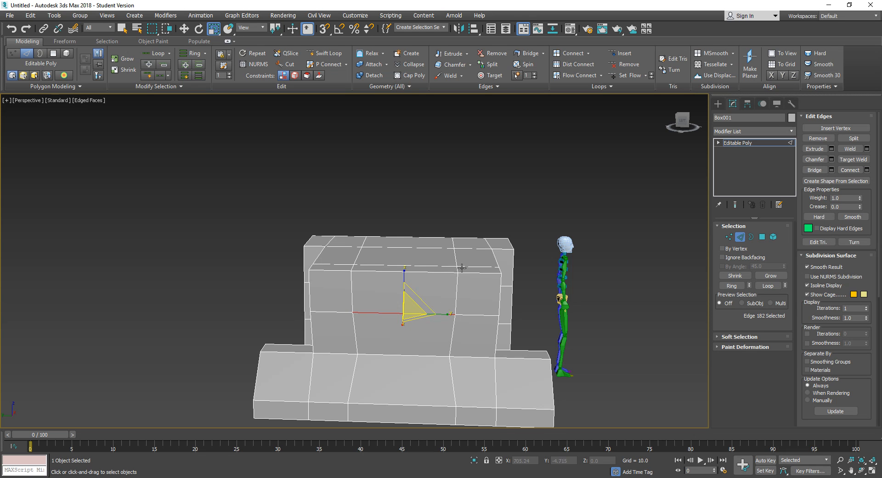
middle_click_drag(462, 268, 456, 301, "alt")
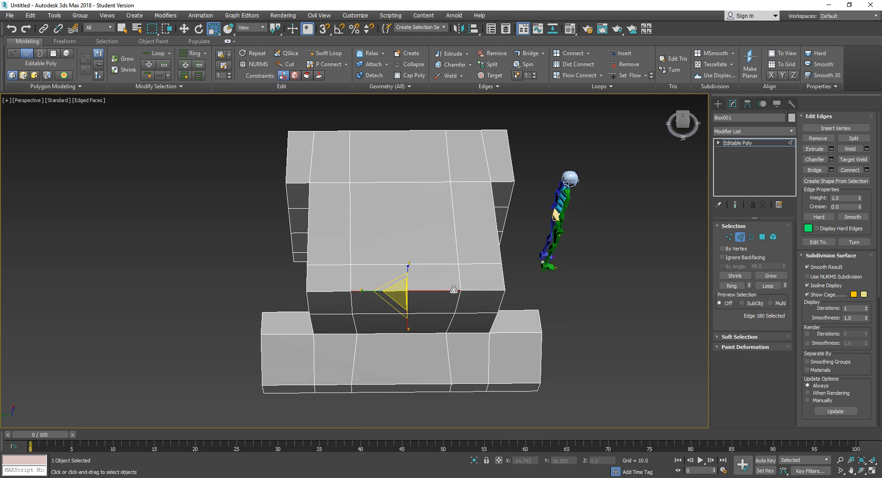
left_click(397, 291)
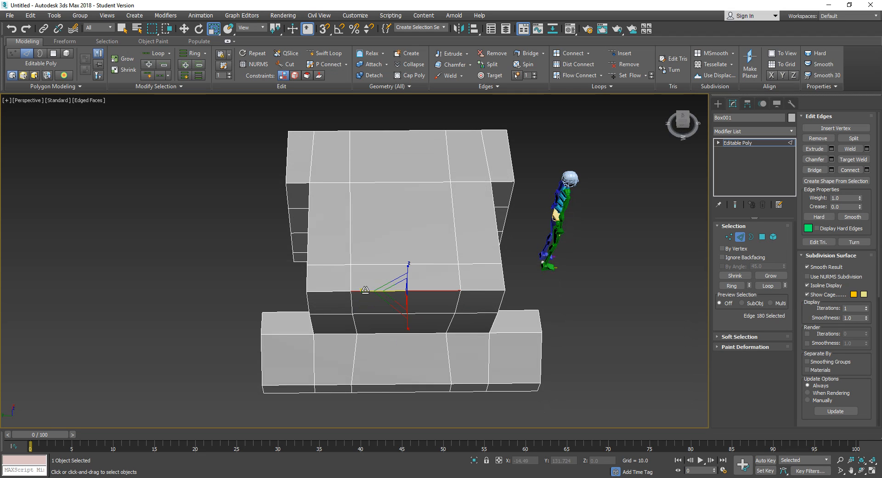
left_click(376, 265)
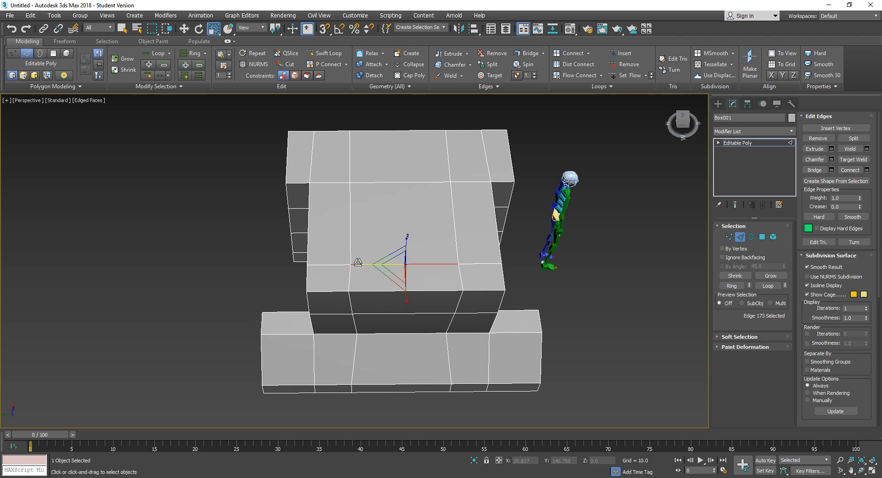
left_click_drag(358, 262, 358, 263)
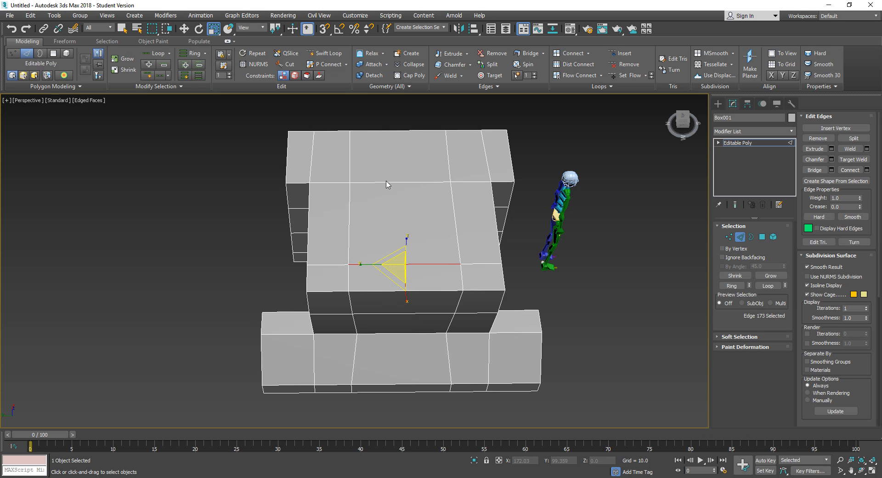
- Scale the central segment of the top border edge at the body's opposite end to 88% along Y
middle_click_drag(491, 218, 418, 248, "alt")
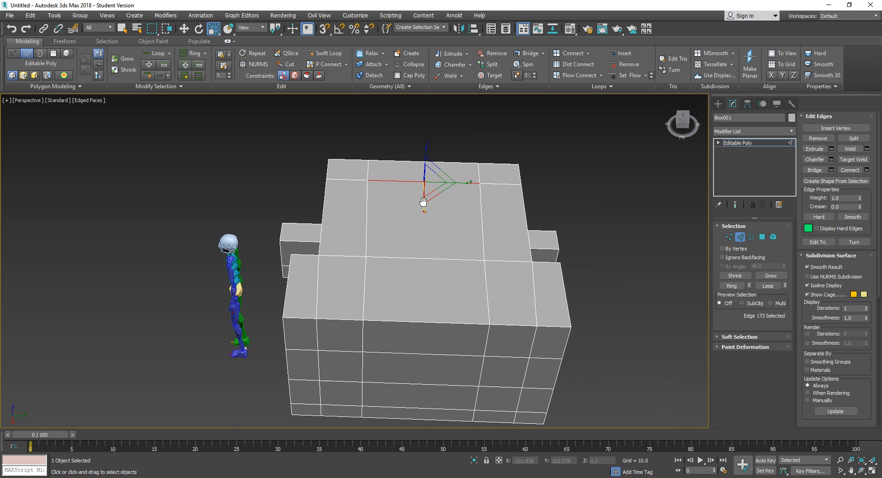
left_click(419, 258)
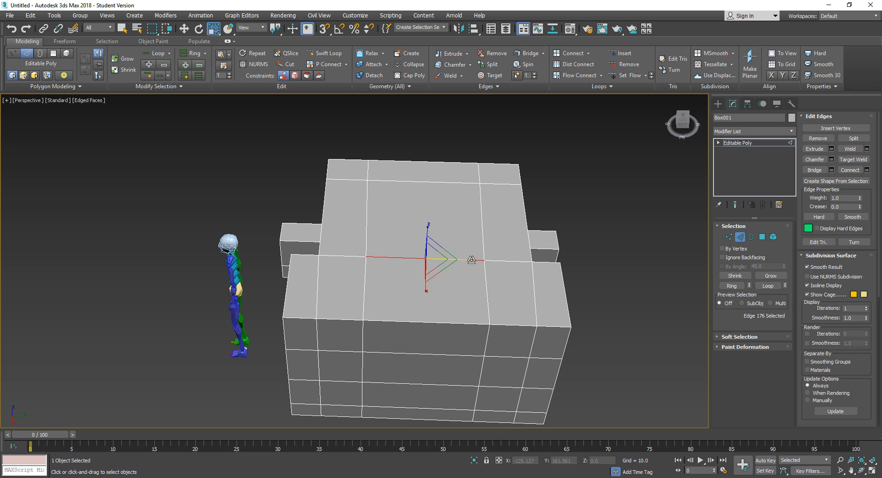
left_click(459, 323)
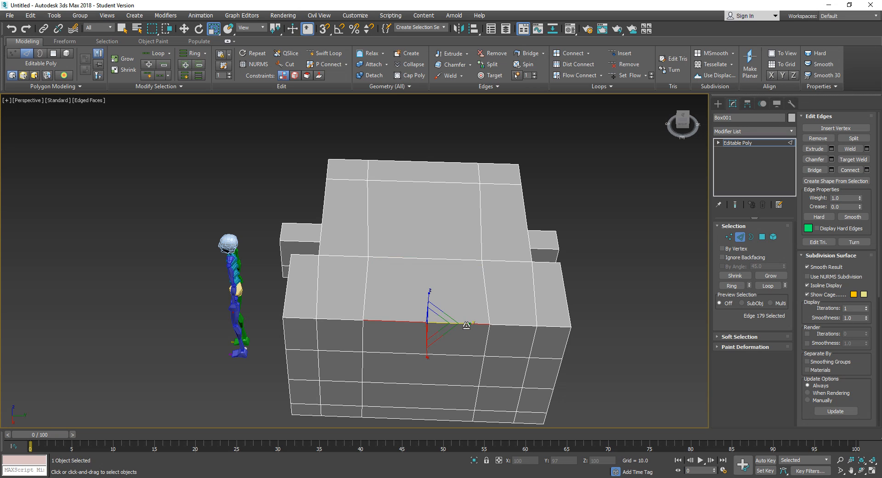
left_click_drag(467, 325, 463, 327)
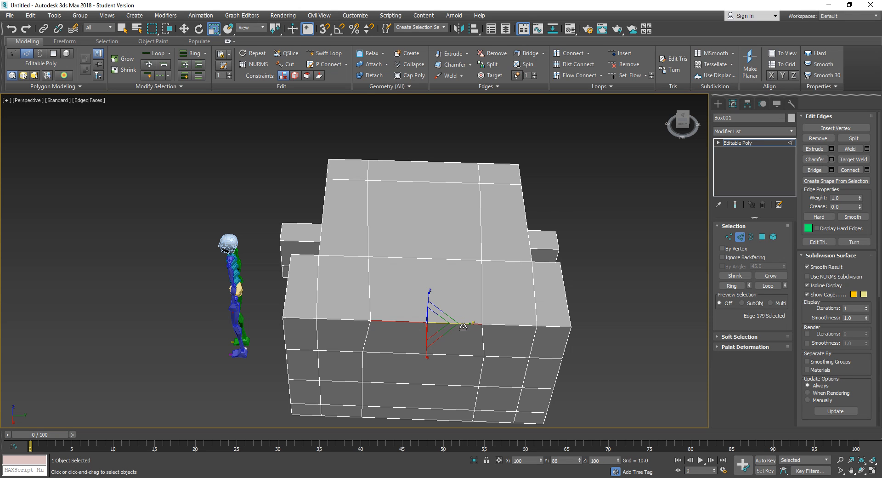
- Lower the first two rows of top vertices above the sloped base along Z so the roof slopes down toward that end
scroll(353, 320, "down", 3)
middle_click_drag(353, 321, 442, 279, "alt")
scroll(449, 334, "up", 2)
middle_click_drag(449, 334, 489, 278)
scroll(486, 306, "down", 4)
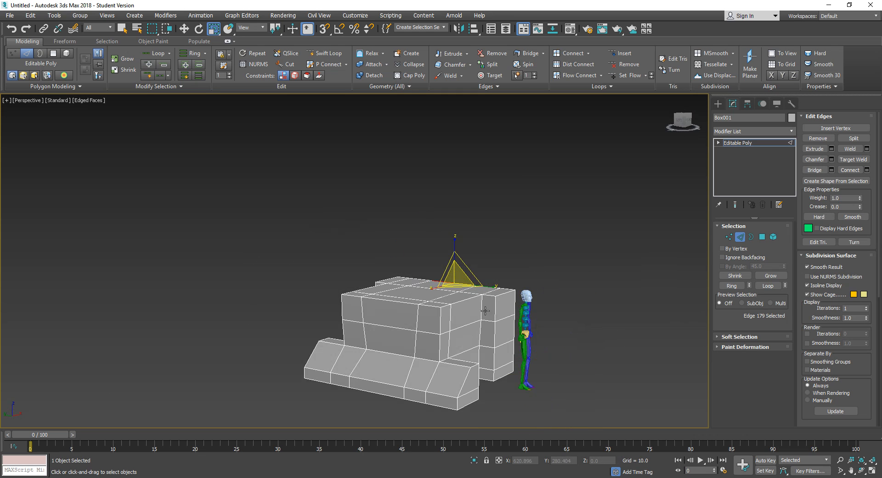
middle_click_drag(486, 310, 343, 325, "alt")
scroll(430, 309, "up", 4)
middle_click_drag(429, 309, 427, 336)
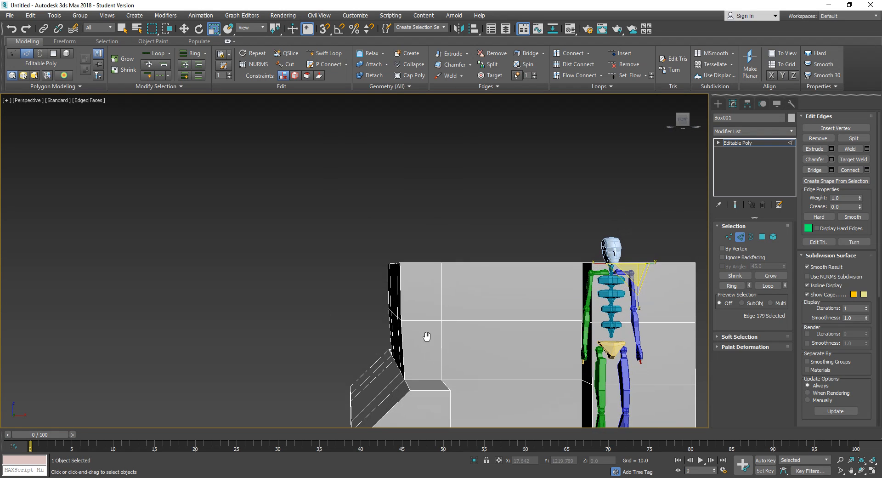
left_click(729, 236)
left_click_drag(364, 239, 412, 273)
key("w")
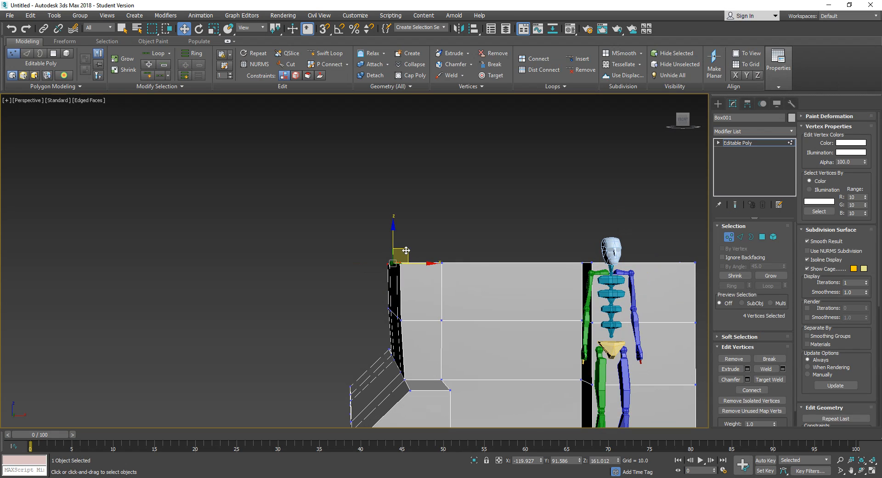
left_click_drag(391, 237, 427, 245)
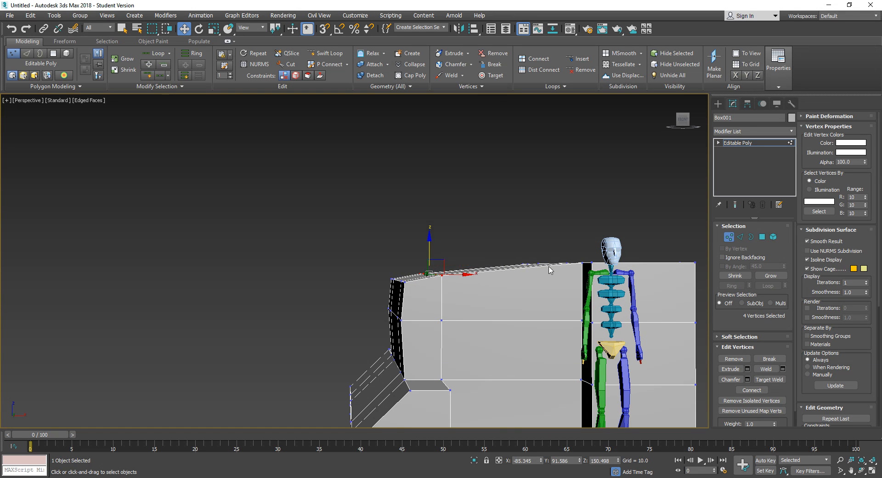
- Extrude the three central roof polygons running along the body and raise them about 7.7 units along Z
scroll(433, 265, "down", 3)
scroll(433, 265, "down", 3)
middle_click_drag(433, 265, 437, 289, "alt")
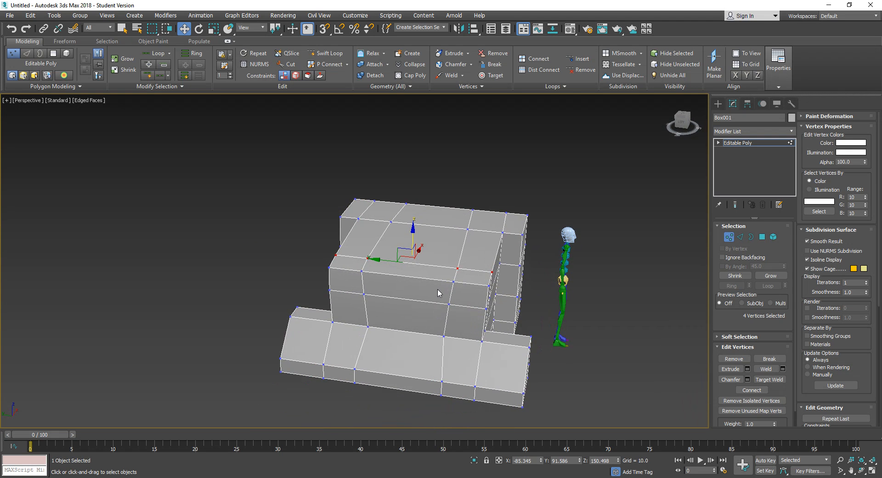
left_click(763, 236)
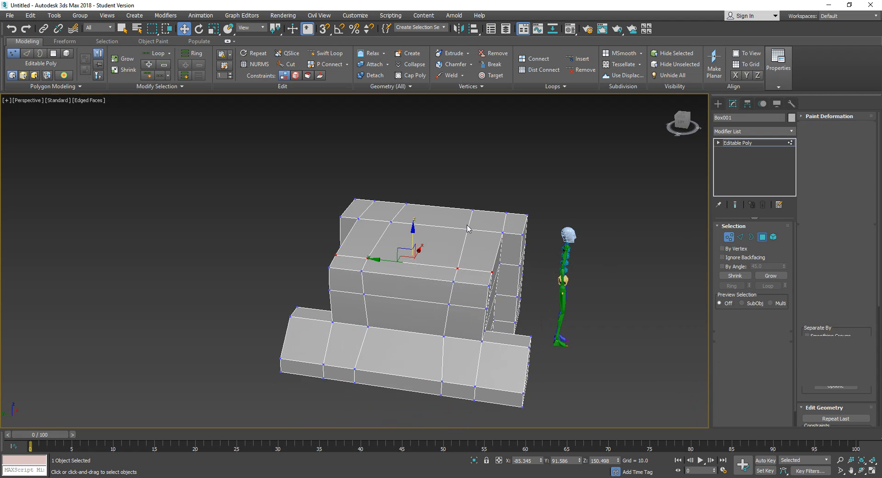
left_click(431, 223)
left_click(430, 235, "ctrl")
left_click(397, 272, "ctrl")
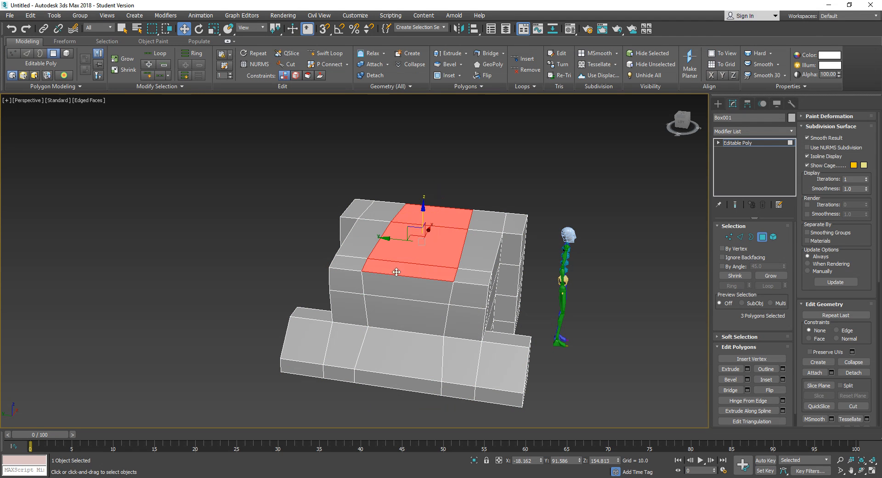
middle_click_drag(359, 269, 414, 281, "alt")
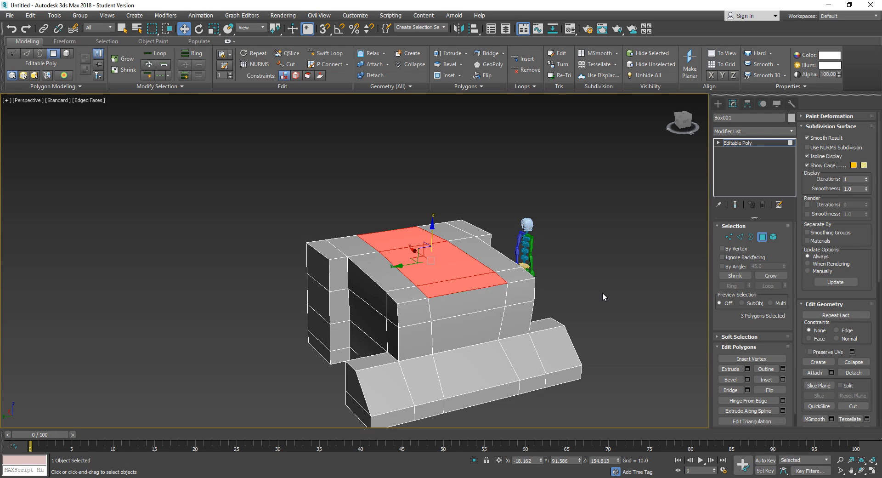
left_click(734, 371)
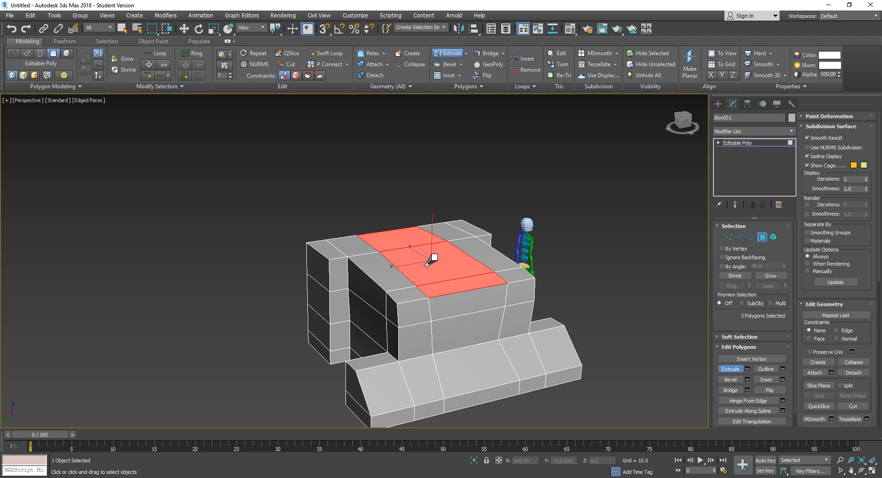
key("w")
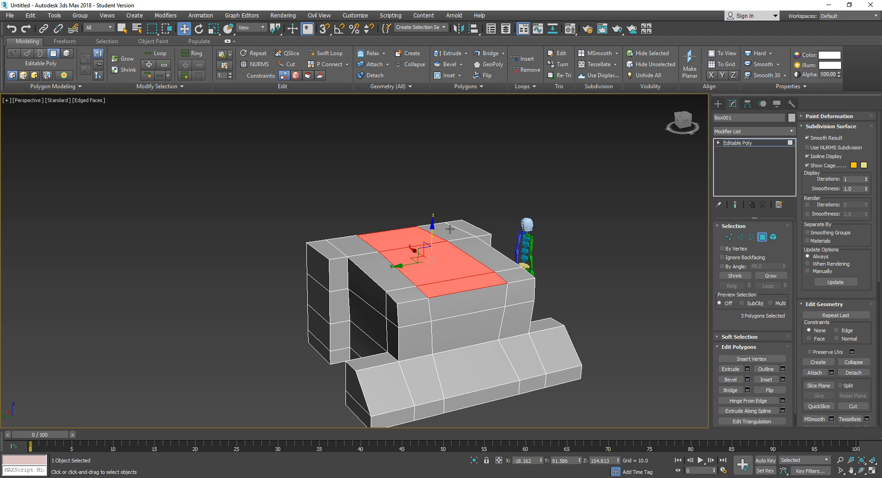
left_click_drag(432, 230, 436, 223)
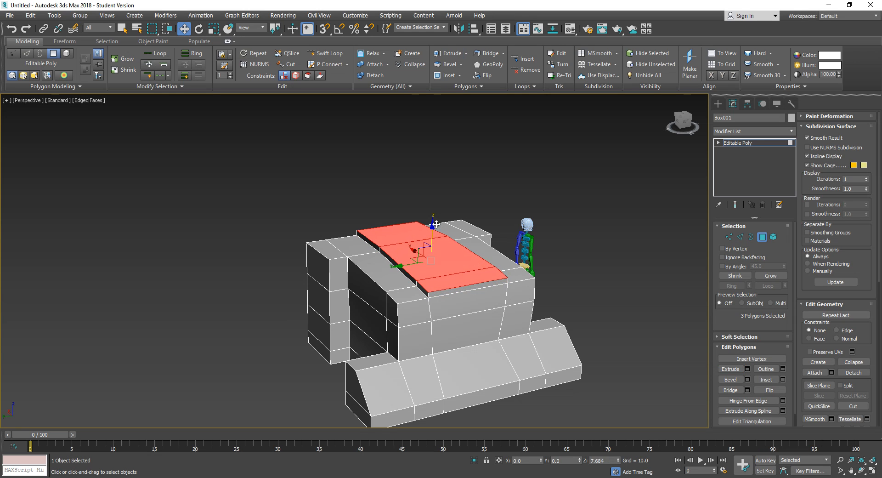
- Narrow the raised central roof strip slightly along Y so its long sides become bevelled
middle_click_drag(436, 224, 471, 262, "alt")
key("e")
key("r")
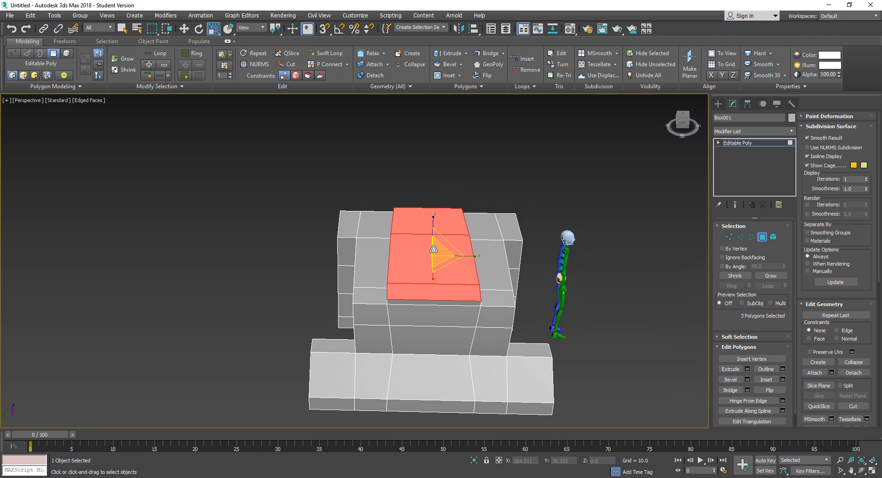
left_click_drag(468, 257, 465, 258)
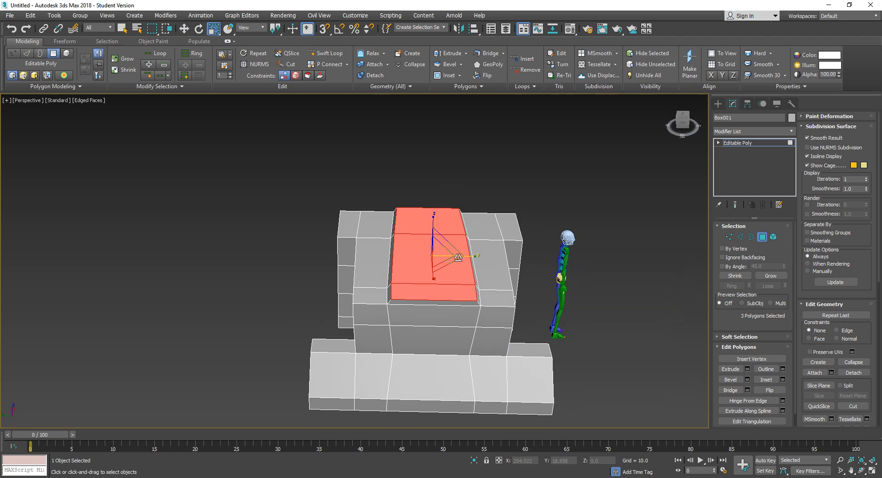
- Move the raised strip's top edge at the body's flat end inward about 3 units along X, then deselect it
middle_click_drag(466, 258, 631, 281, "alt")
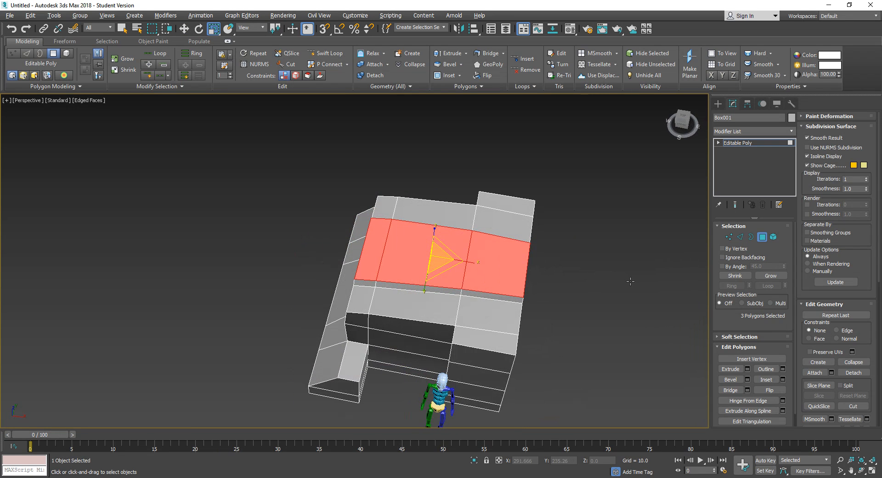
scroll(569, 279, "up", 4)
scroll(562, 296, "up", 4)
middle_click_drag(569, 279, 700, 233)
left_click(740, 237)
left_click(407, 267)
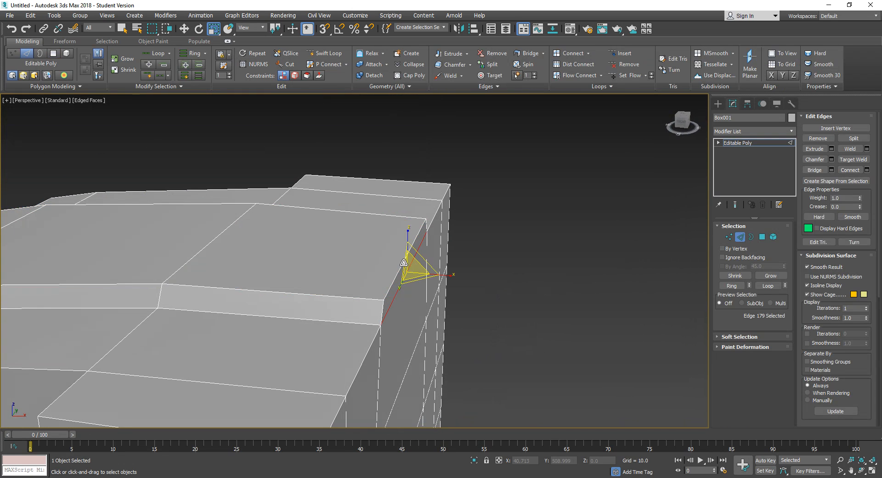
key("w")
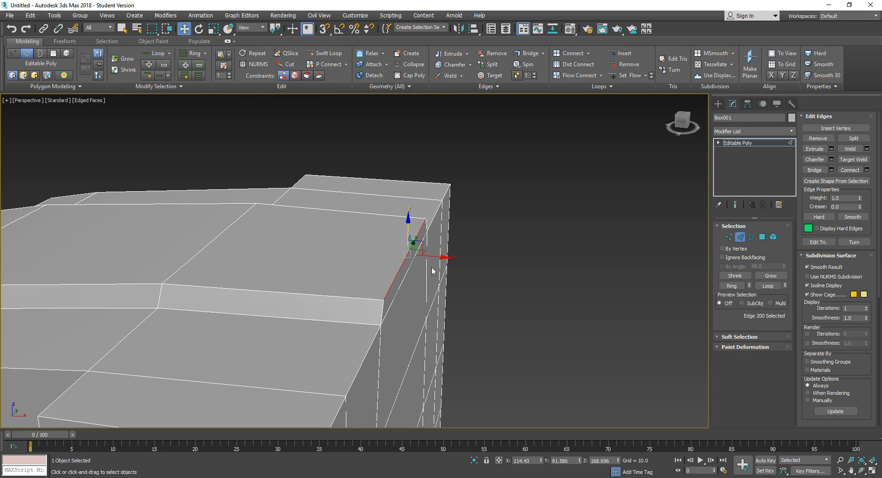
left_click_drag(437, 258, 430, 254)
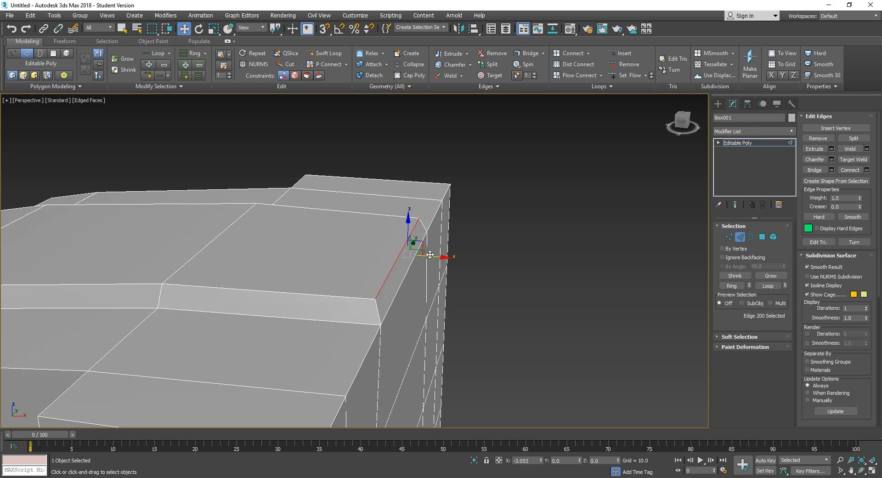
left_click(514, 258)
- Examine the overall body shape and its proportions beside the biped figure from several angles
scroll(509, 268, "down", 5)
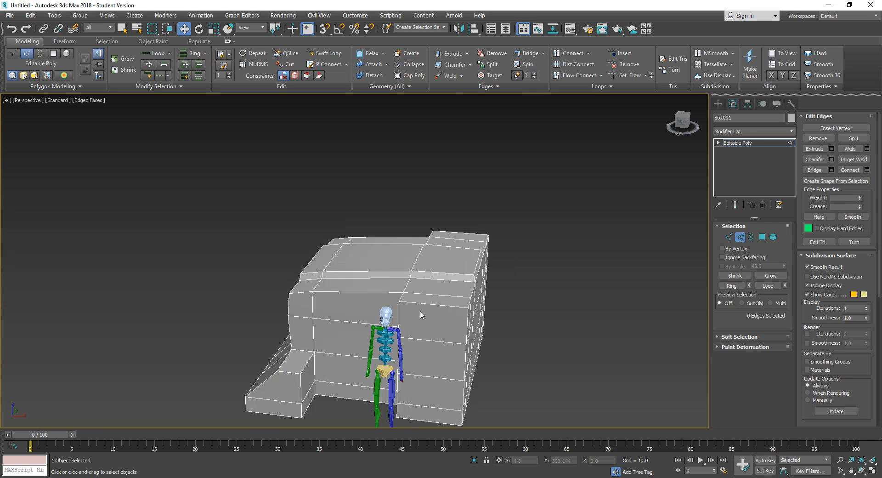
middle_click_drag(422, 315, 468, 311, "alt")
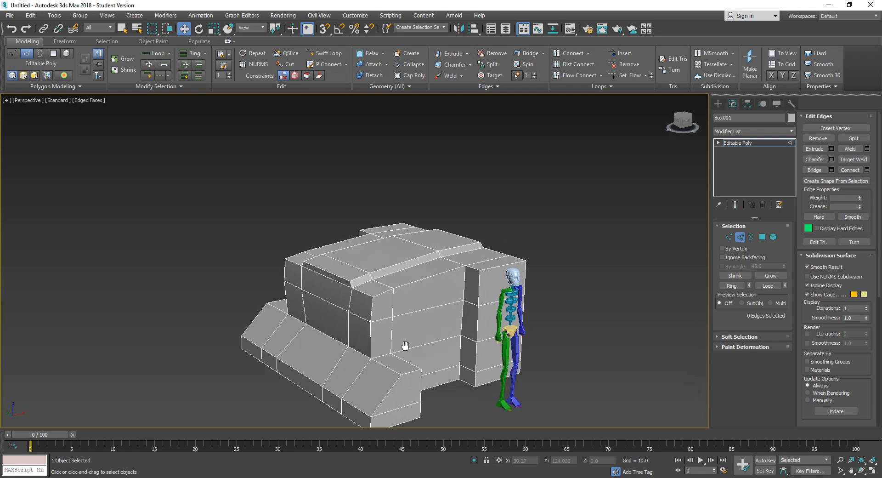
mouse_move(404, 348)
middle_mouse_down()
mouse_move(422, 329)
mouse_move(401, 337)
middle_mouse_up()
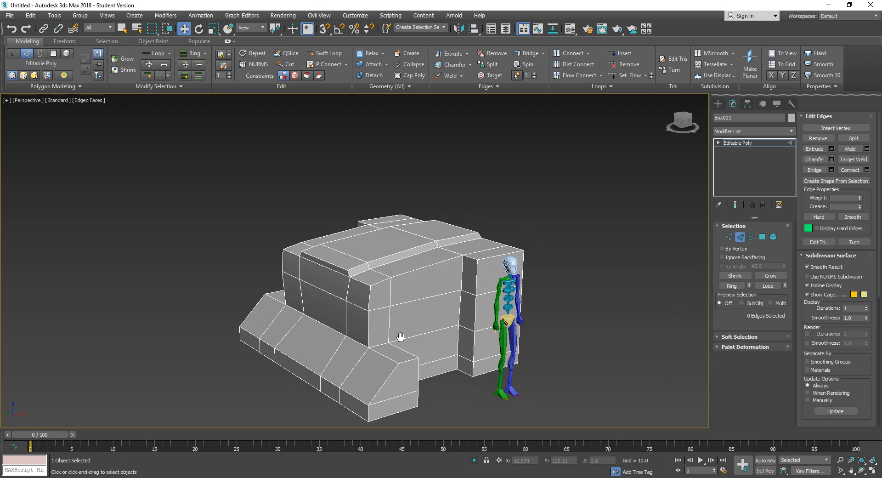
scroll(480, 342, "down", 3)
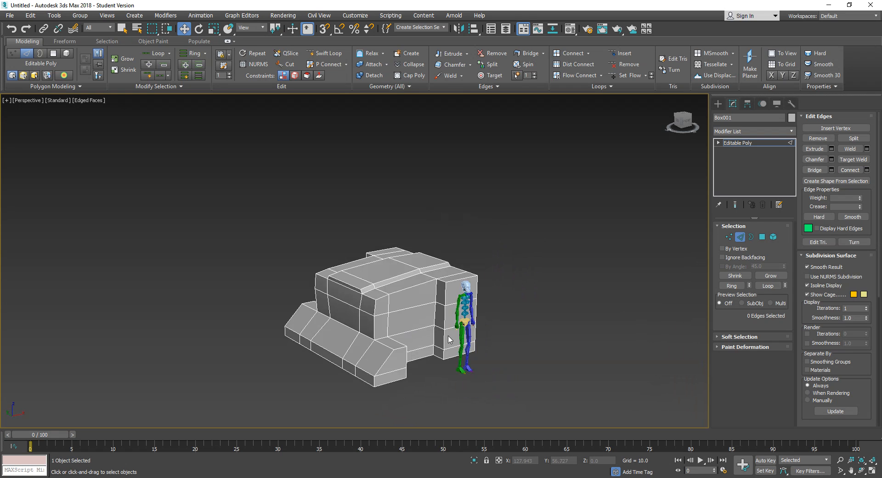
middle_click_drag(480, 341, 512, 355, "alt")
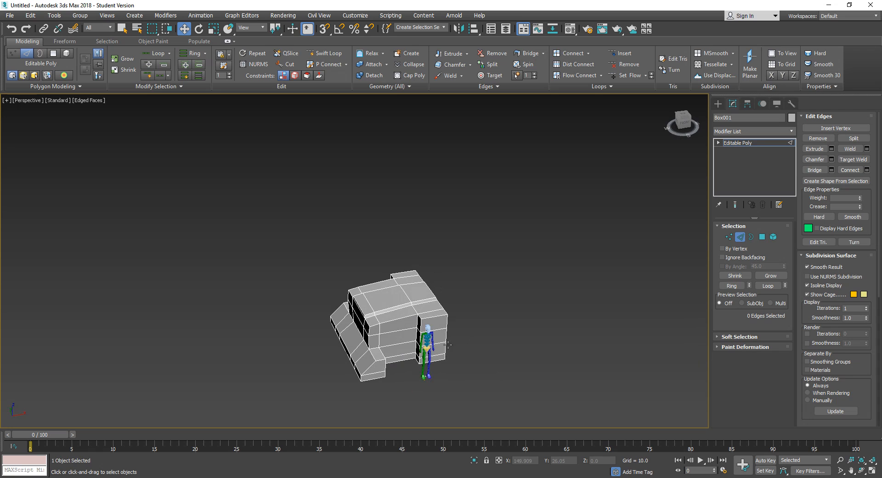
mouse_move(448, 345)
middle_mouse_down("alt")
mouse_move(435, 339)
mouse_move(443, 347)
middle_mouse_up("alt")
scroll(434, 346, "up", 3)
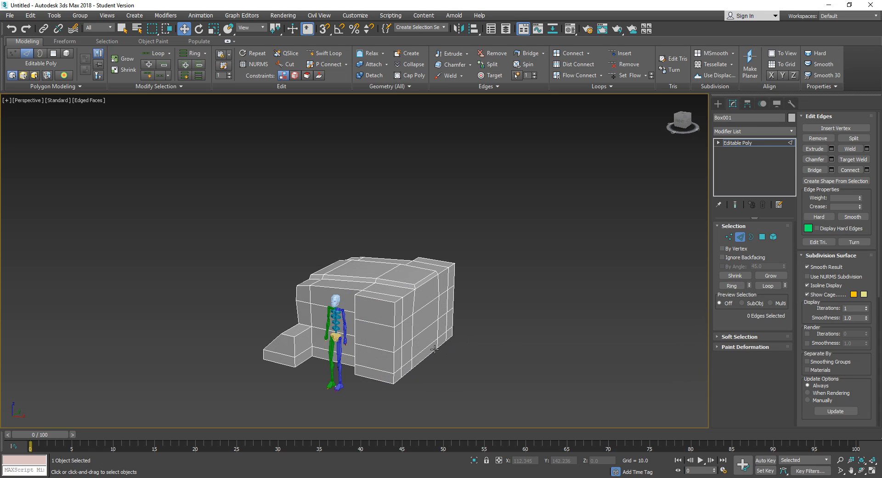
- Extrude all polygons of the body's flat end face and move them outward along X to about 289
left_click(762, 237)
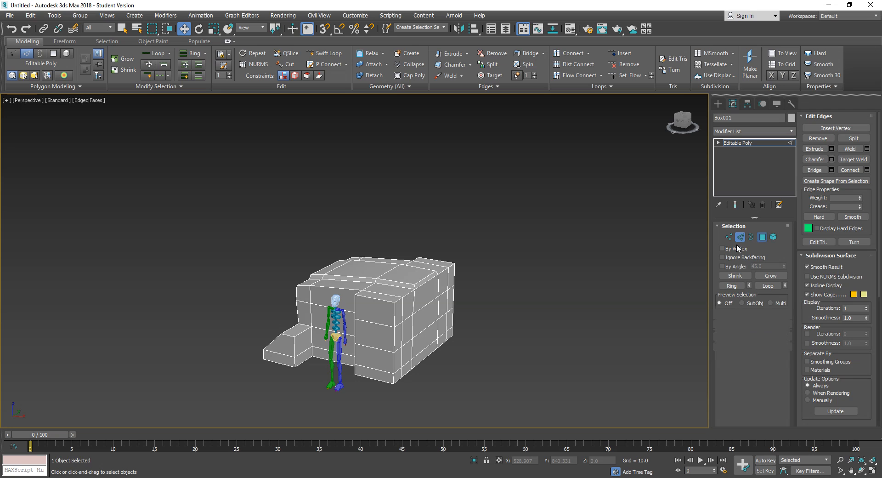
left_click(423, 315)
left_click(432, 333, "ctrl")
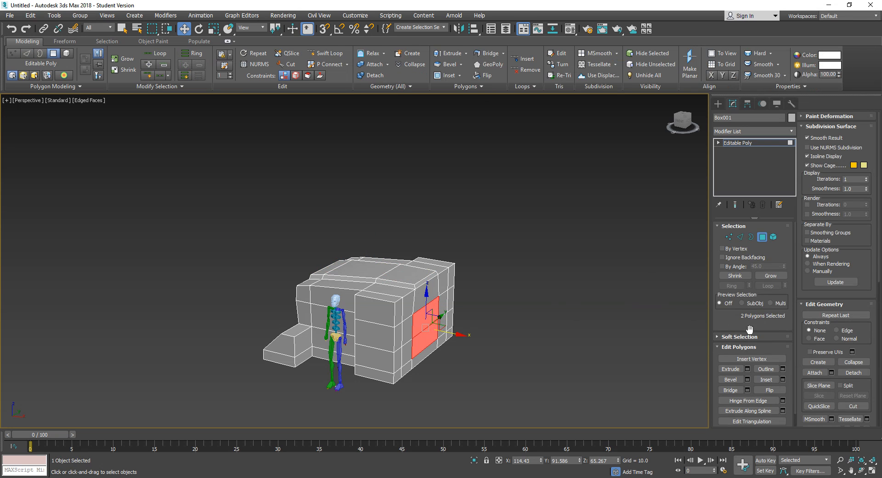
left_click(410, 328, "ctrl")
left_click(409, 349, "ctrl")
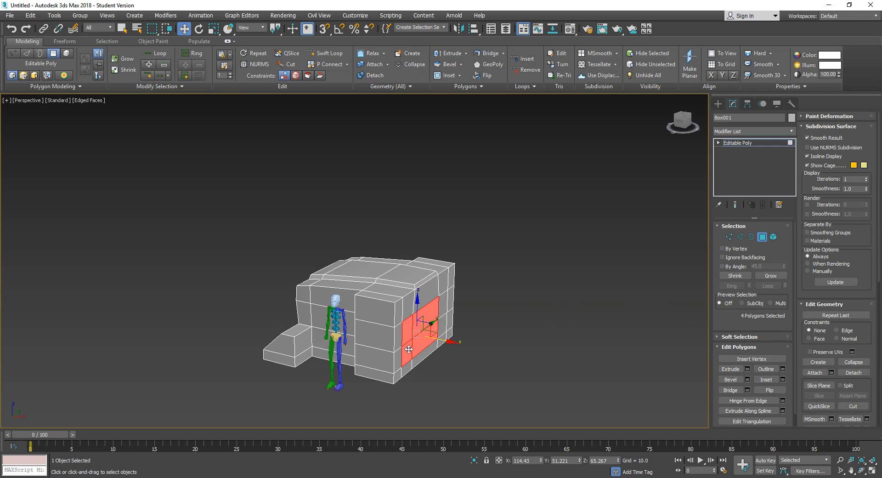
left_click(444, 308, "ctrl")
left_click(442, 323, "ctrl")
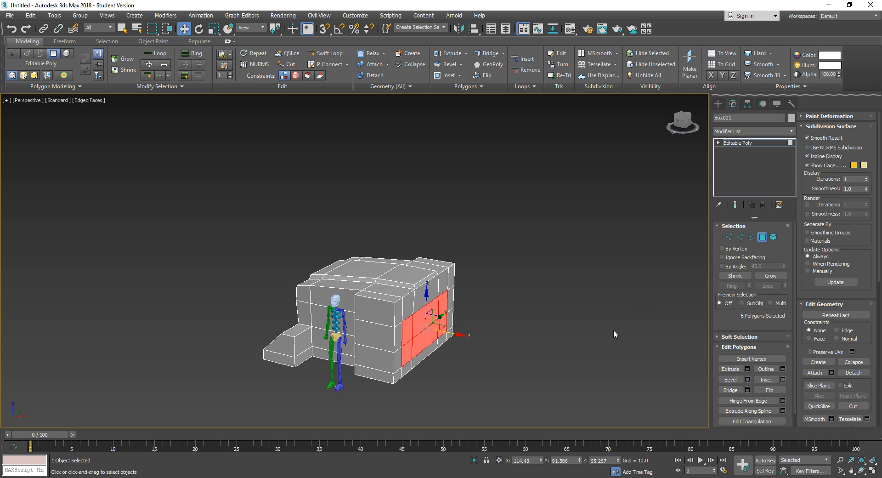
left_click(772, 276)
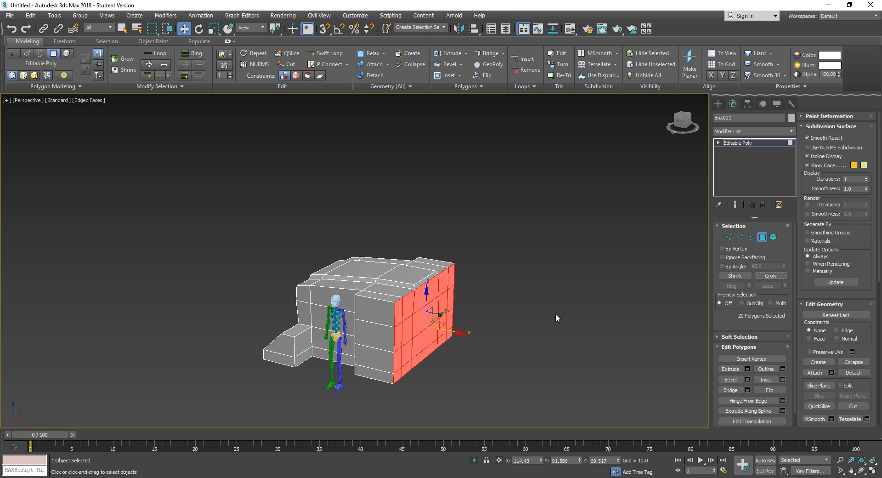
middle_click_drag(556, 313, 528, 337, "alt")
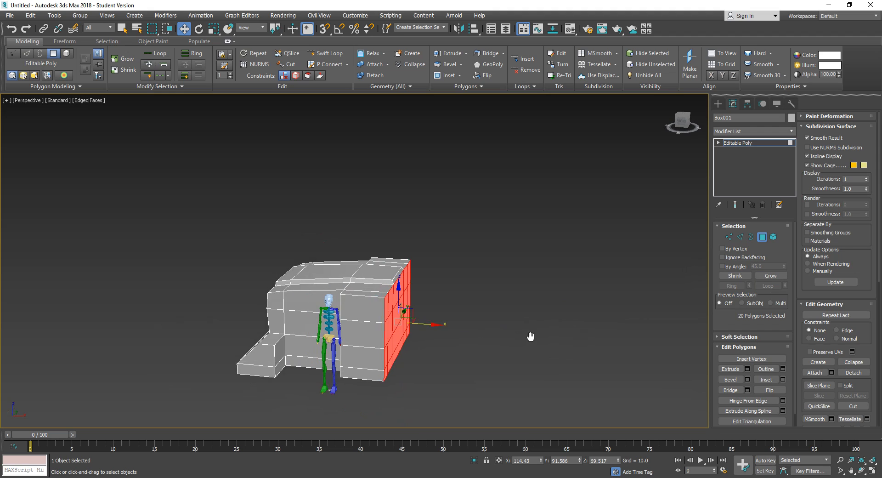
left_click(727, 368)
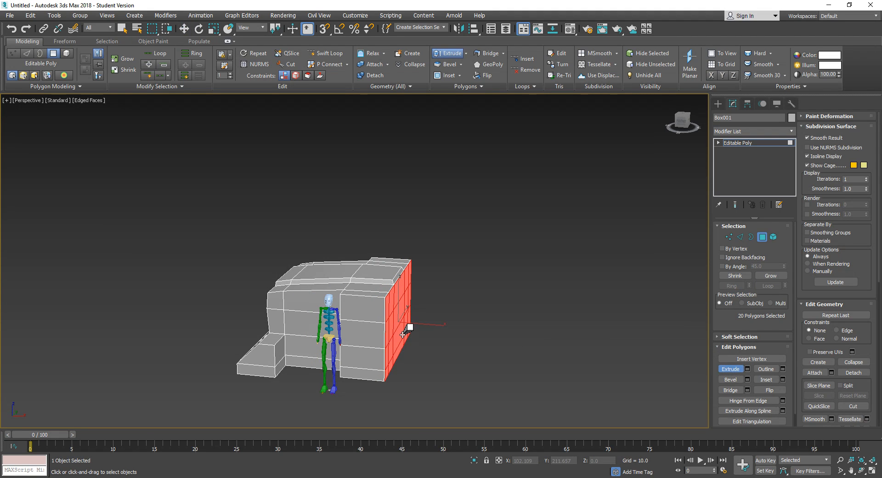
key("w")
left_click_drag(434, 325, 520, 345)
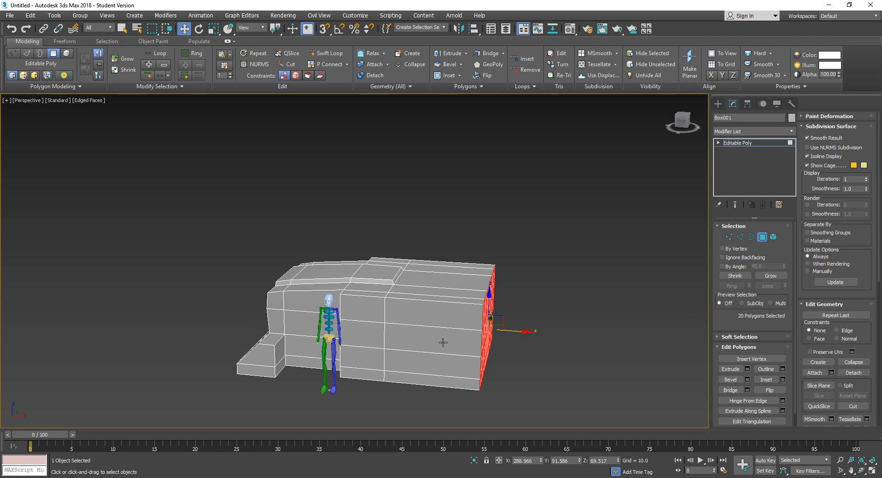
- Extrude the five top polygons of the new end section upward and raise them to about 304.7 along Z
middle_click_drag(443, 342, 465, 357, "alt")
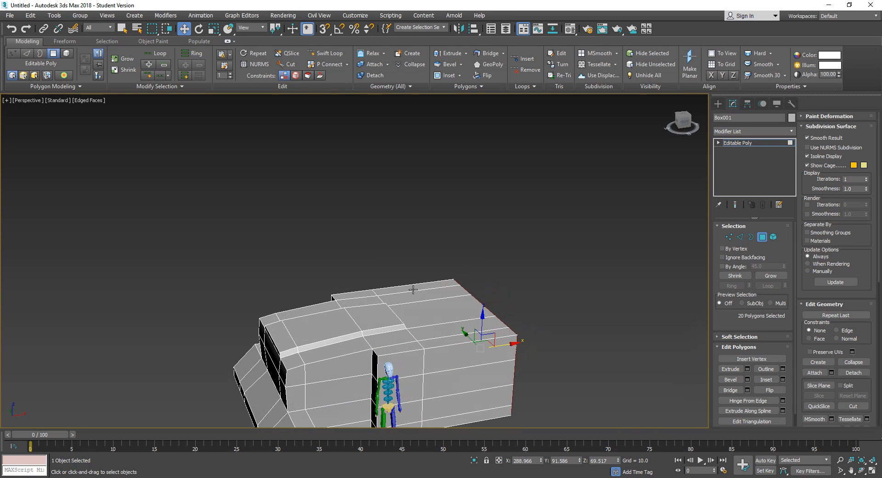
left_click_drag(430, 282, 463, 339)
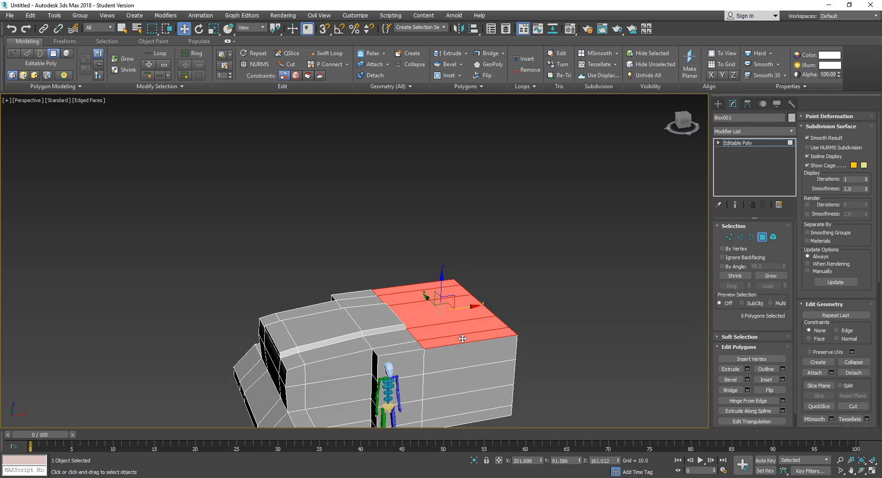
middle_click_drag(463, 339, 550, 329, "alt")
scroll(471, 330, "down", 2)
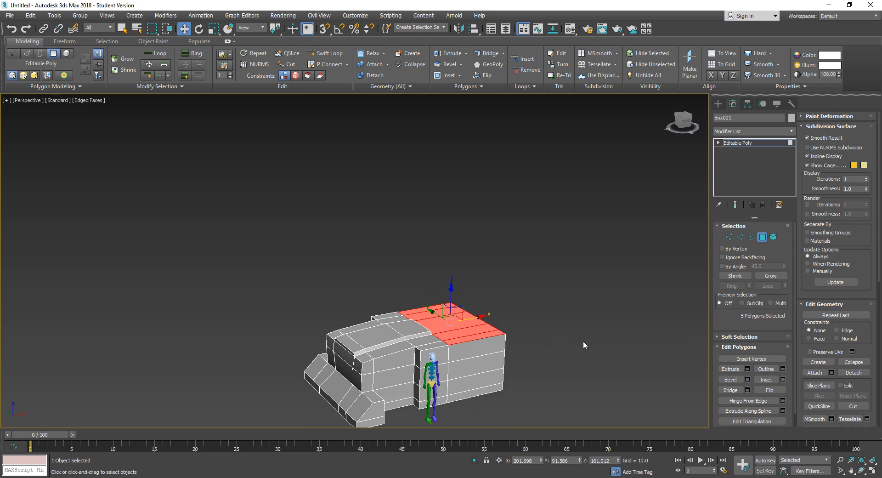
left_click(731, 369)
left_click_drag(462, 322, 476, 174)
key("w")
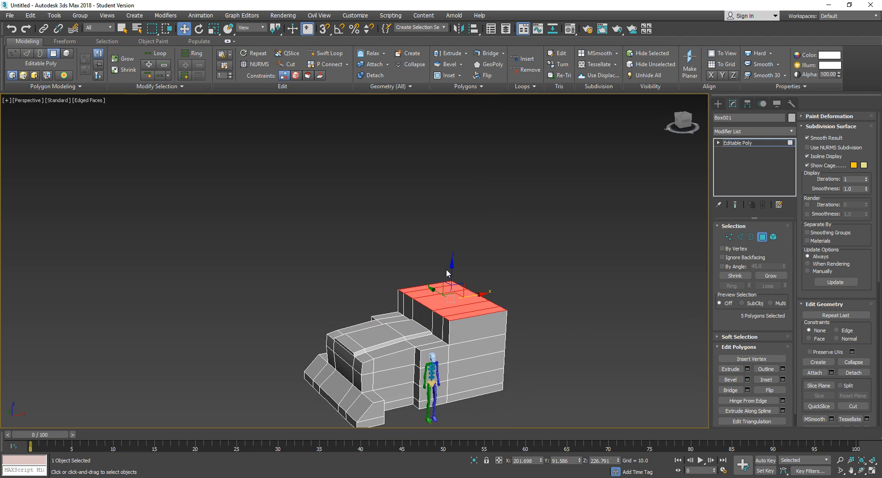
left_click_drag(449, 268, 464, 241)
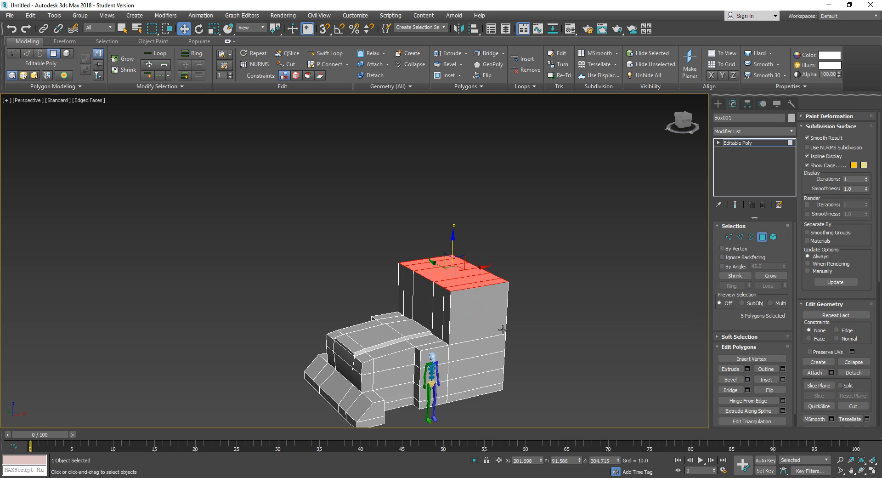
- Connect the vertical edges of the tall rear section with 2 segments to add two horizontal edge loops
middle_click_drag(502, 330, 476, 329, "alt")
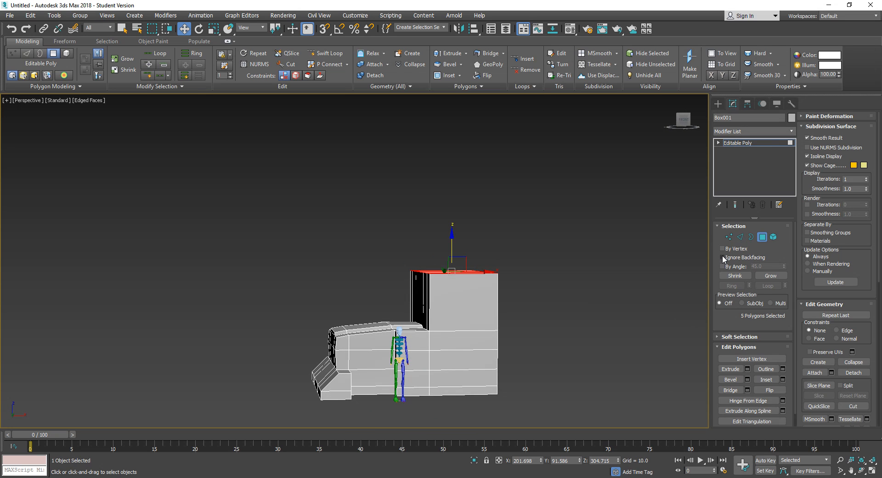
left_click(741, 237)
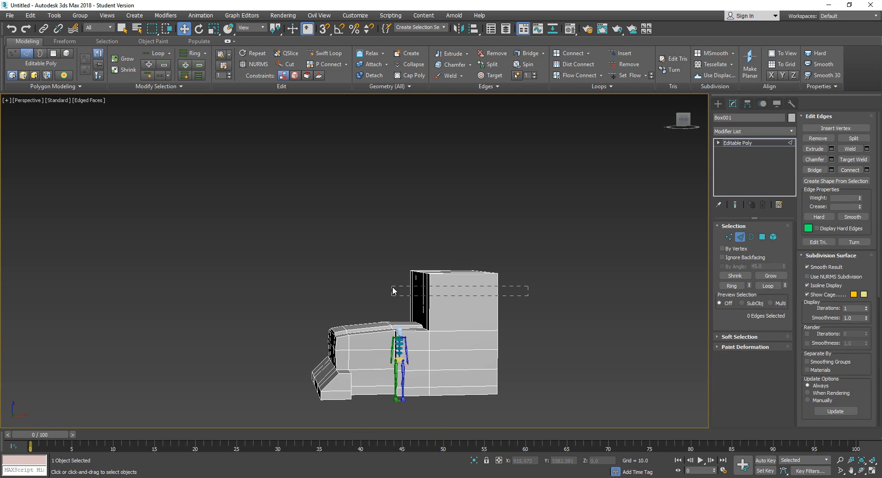
left_click_drag(392, 287, 392, 287)
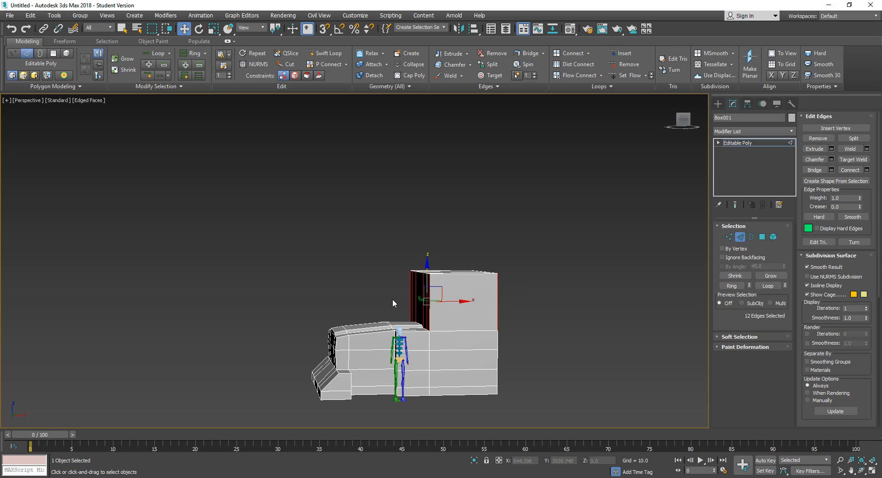
left_click(850, 170)
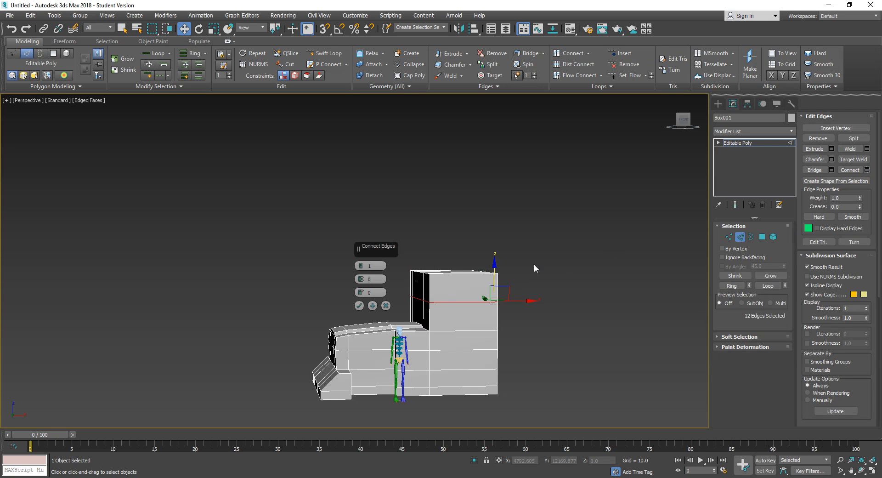
left_click(361, 265)
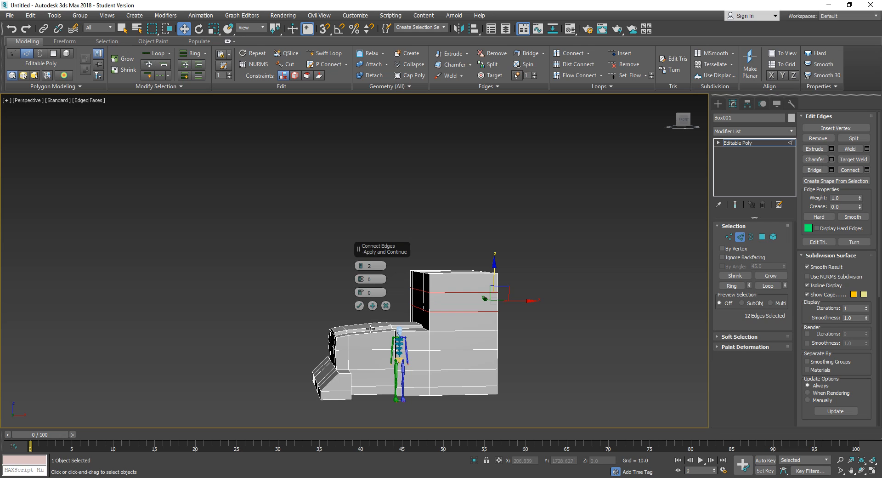
left_click(360, 306)
- Move the upper three rows of vertices on the tall section's front face slightly backward along X
middle_click_drag(469, 304, 461, 300, "alt")
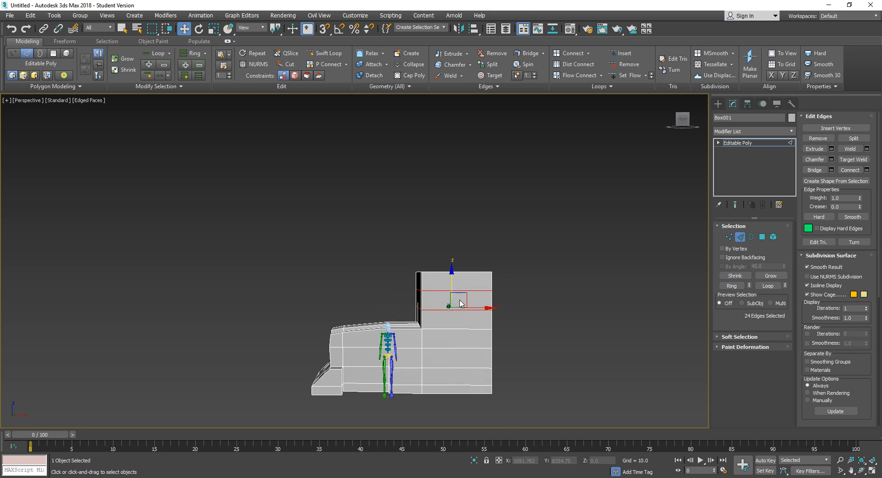
scroll(456, 299, "up", 3)
middle_click_drag(400, 293, 456, 293)
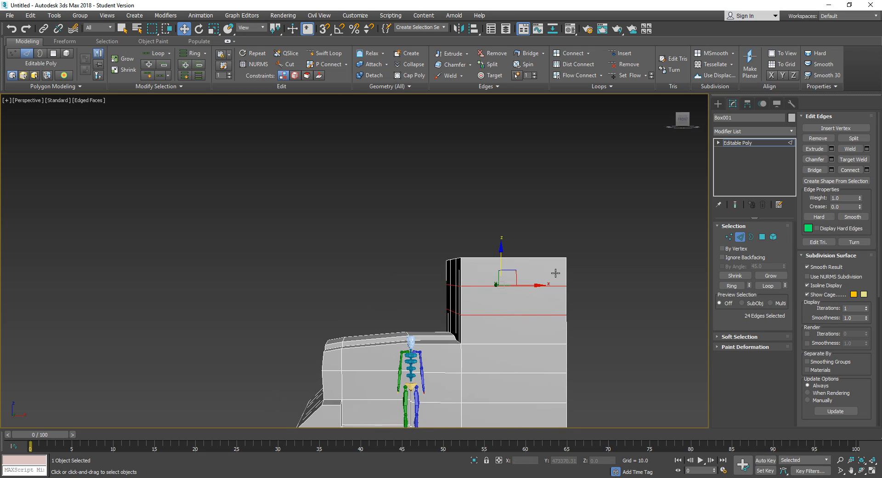
left_click(729, 237)
left_click_drag(412, 245, 479, 324)
left_click_drag(487, 286, 489, 286)
- Slant the tall section's front further, moving its top two vertex rows back to about X 125.2 and the top row another 9.2 units
left_click_drag(418, 242, 503, 300)
left_click(429, 267)
mouse_move(462, 305)
middle_mouse_down("alt")
mouse_move(483, 318)
mouse_move(439, 318)
mouse_move(462, 308)
middle_mouse_up("alt")
left_click_drag(481, 271, 485, 274)
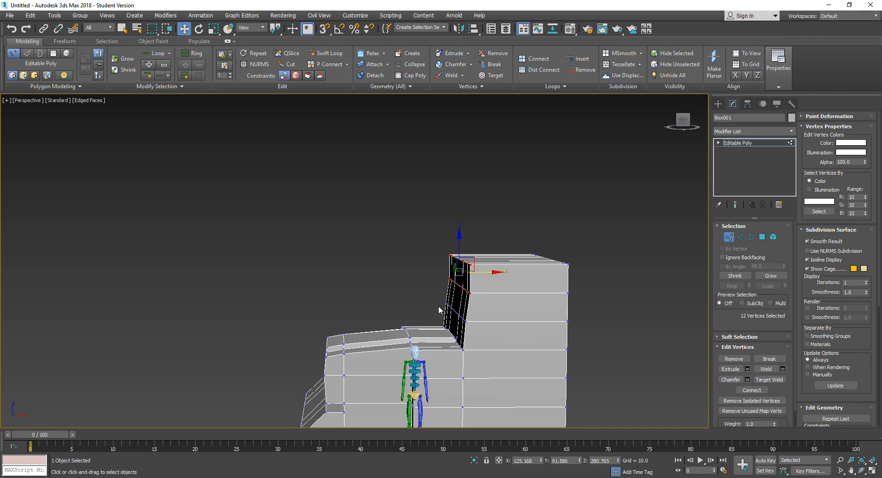
left_click(432, 210)
mouse_move(482, 272)
left_mouse_down()
mouse_move(482, 254)
mouse_move(493, 262)
left_mouse_up()
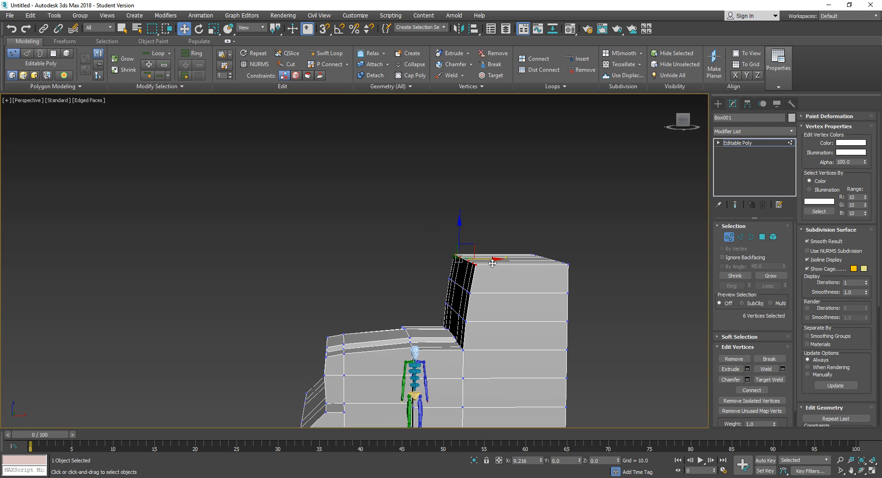
- Examine the slanted tall section and the truck's overall proportions beside the biped
scroll(380, 241, "down", 5)
middle_click_drag(378, 244, 394, 323, "alt")
mouse_move(416, 375)
middle_mouse_down()
mouse_move(421, 361)
mouse_move(408, 367)
middle_mouse_up()
scroll(421, 362, "up", 3)
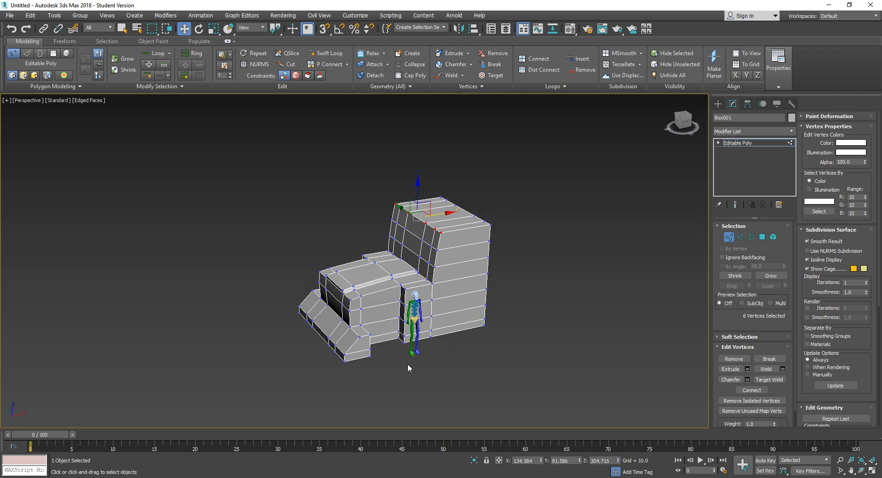
scroll(406, 361, "up", 3)
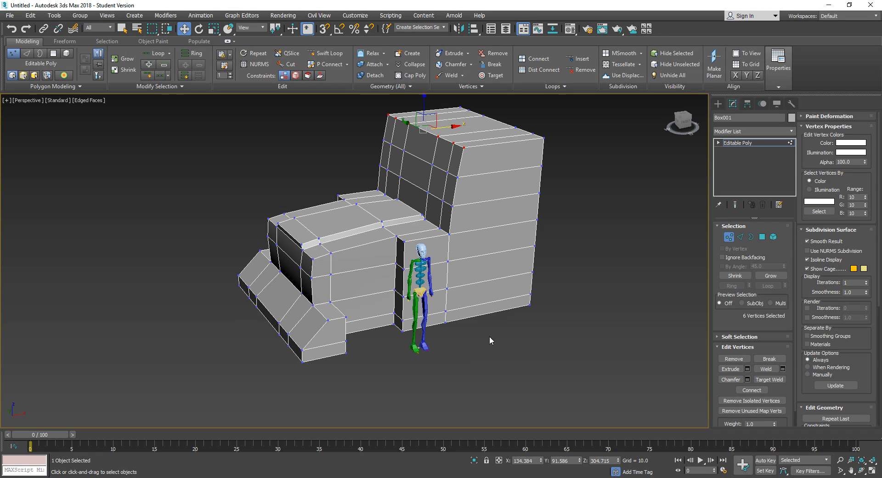
middle_click_drag(504, 333, 551, 341)
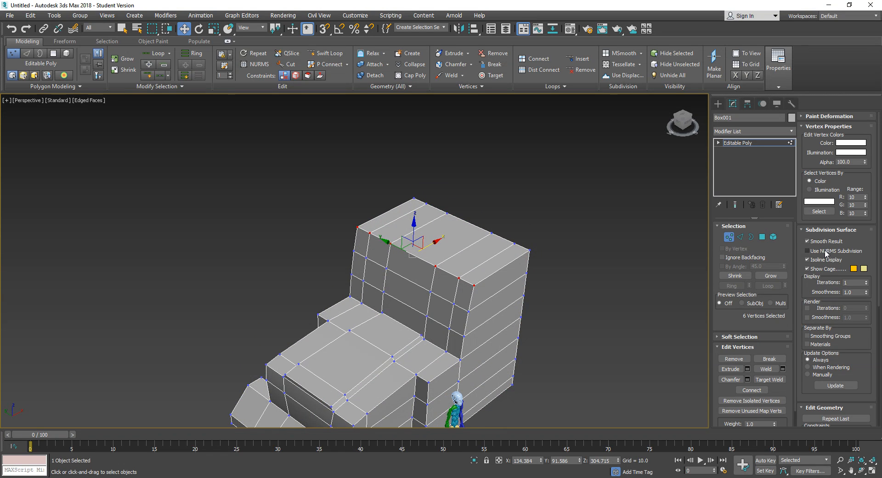
middle_click_drag(643, 294, 592, 291, "alt")
middle_click_drag(534, 280, 585, 293)
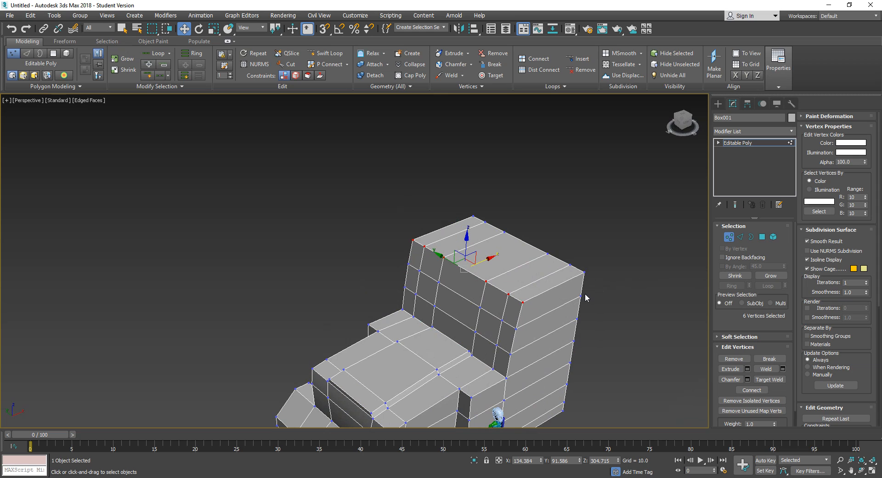
- Inset the three middle polygons on the tall section's roof by a small amount
left_click(763, 237)
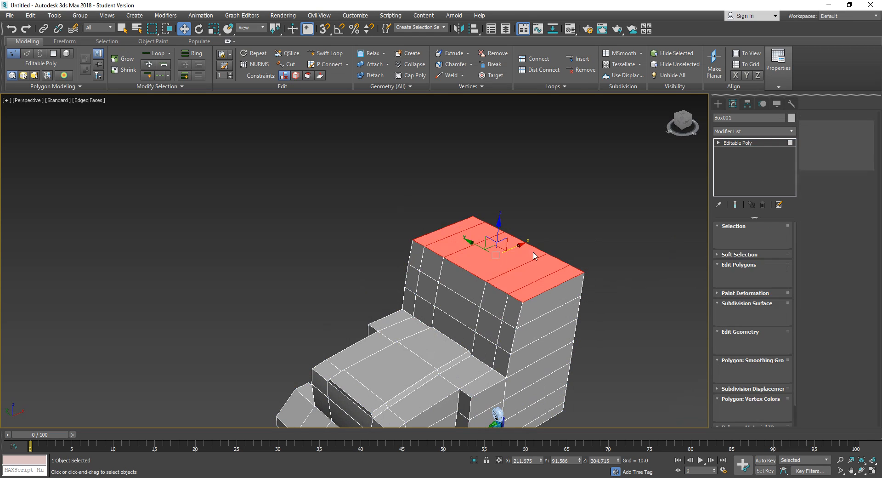
left_click(523, 277)
left_click(499, 262, "ctrl")
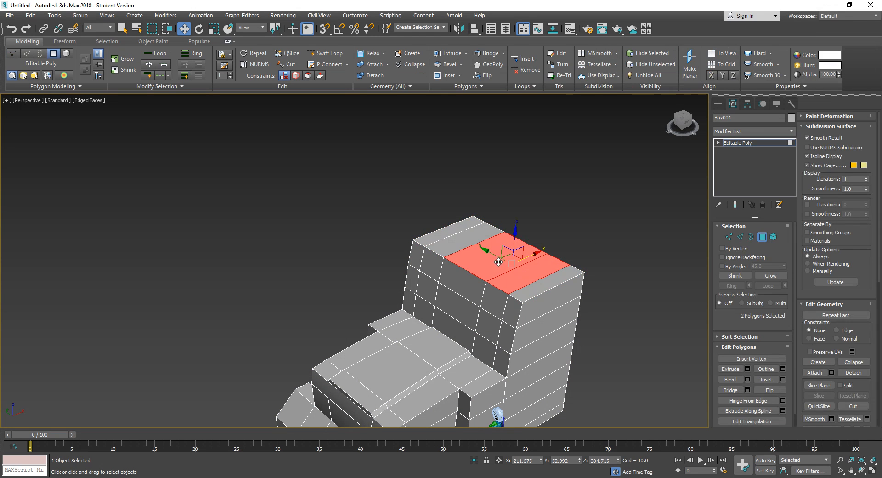
left_click(472, 238, "ctrl")
middle_click_drag(513, 291, 545, 282, "alt")
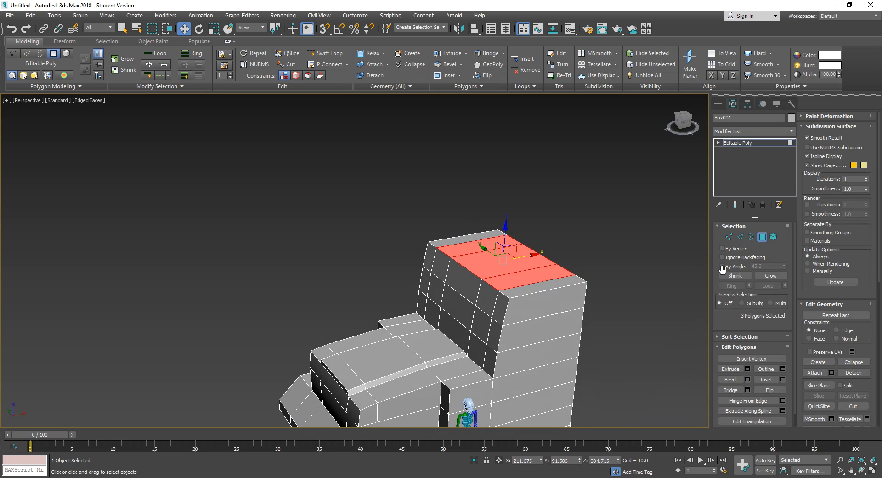
left_click(765, 380)
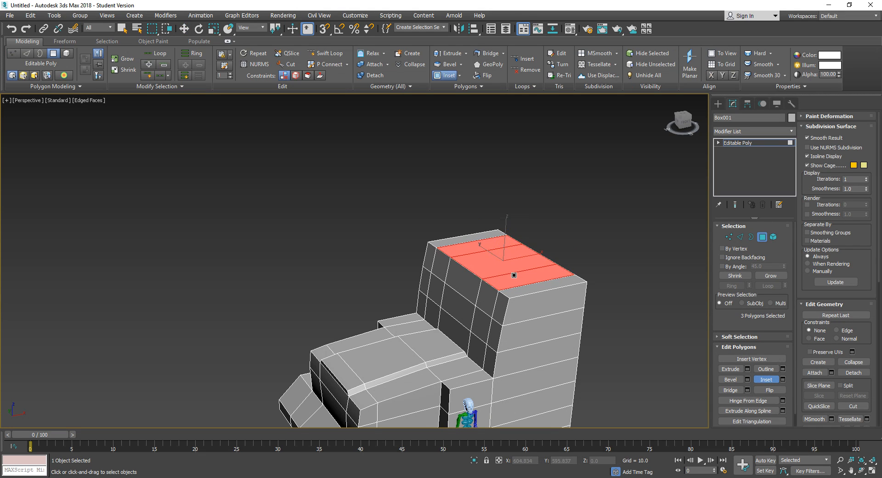
left_click_drag(512, 278, 520, 258)
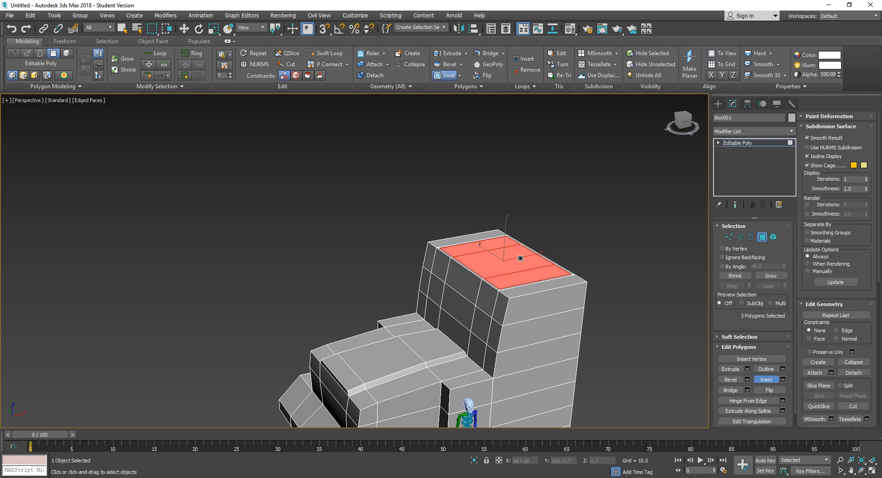
- Bevel the three inset roof polygons upward to about 338.8 along Z, forming a slightly flared raised block
left_click(731, 369)
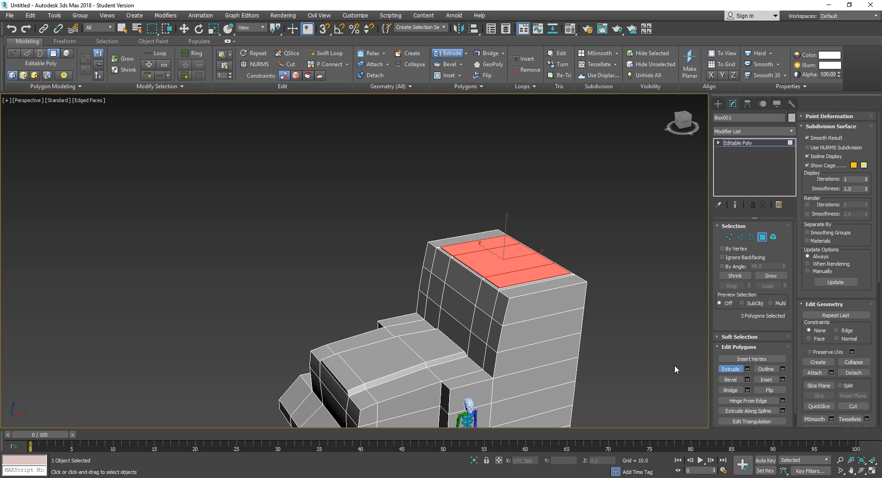
middle_click_drag(529, 339, 551, 340, "alt")
scroll(556, 343, "up", 4)
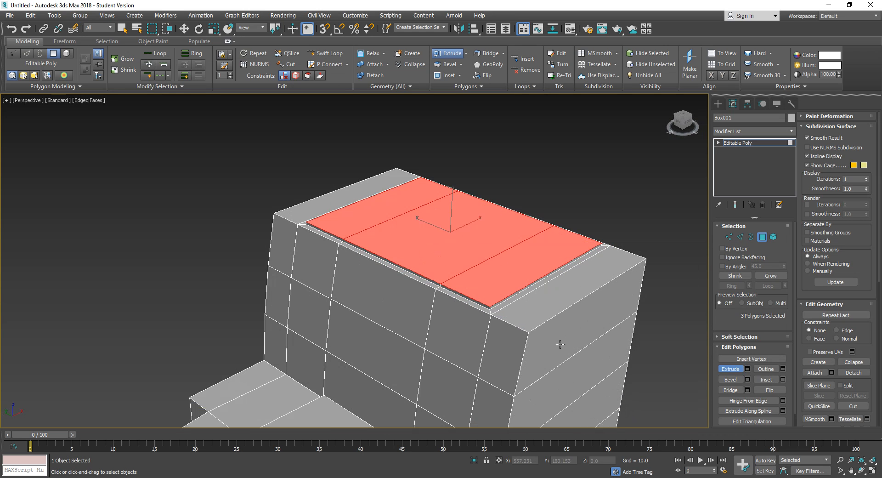
left_click(730, 379)
left_click_drag(507, 267, 528, 149)
left_click(528, 149)
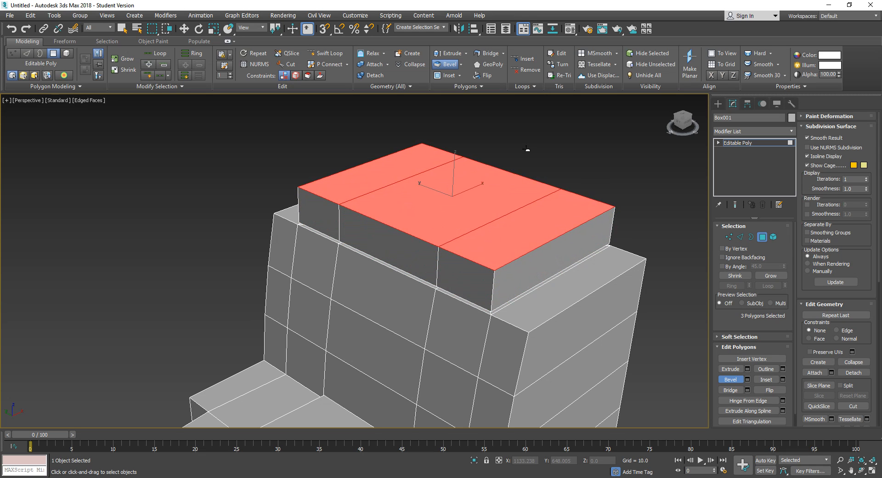
- Move the raised roof block's three front polygons about 6.5 units forward along X, to about 128.7
middle_click_drag(381, 271, 414, 257, "alt")
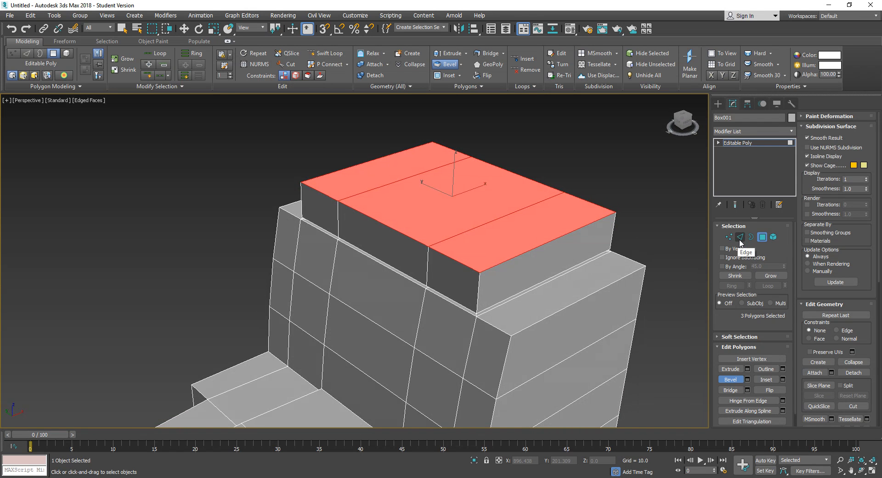
left_click(763, 237)
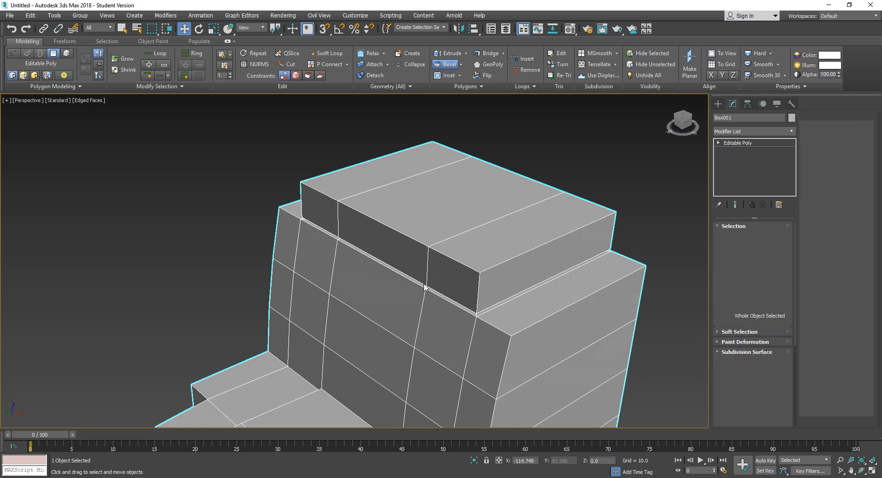
key("w")
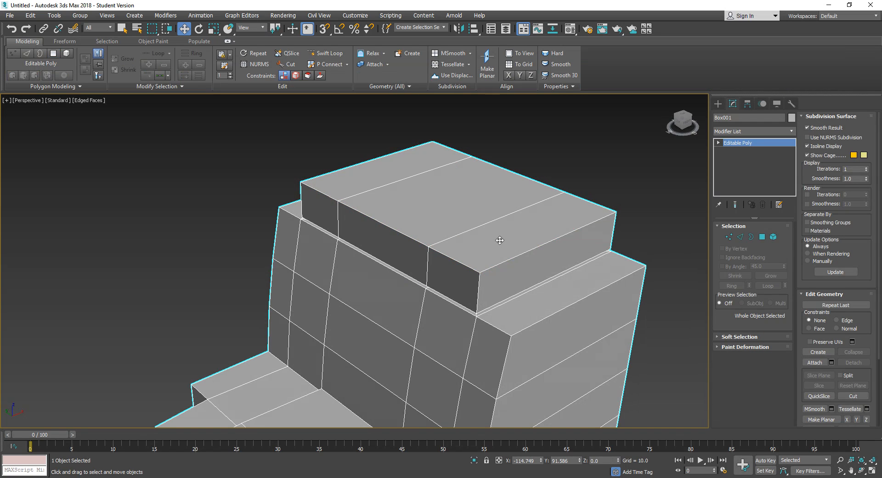
left_click(764, 237)
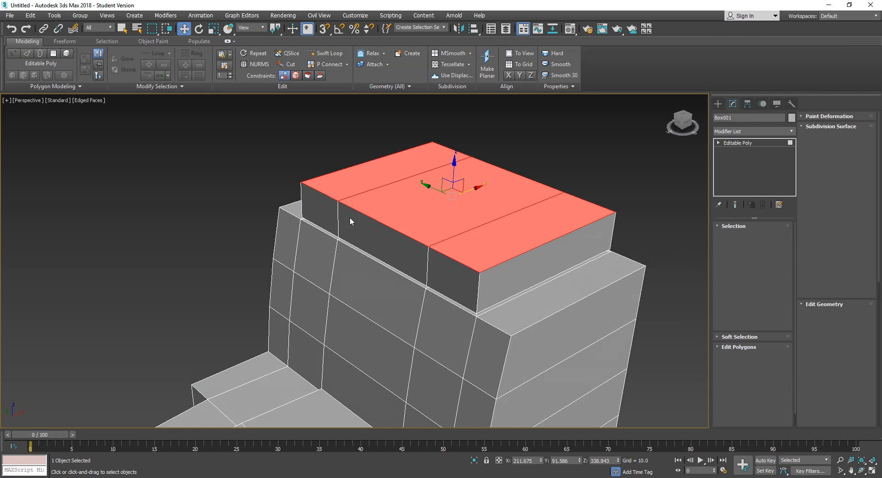
left_click(324, 209)
left_click(358, 229, "ctrl")
left_click(455, 271, "ctrl")
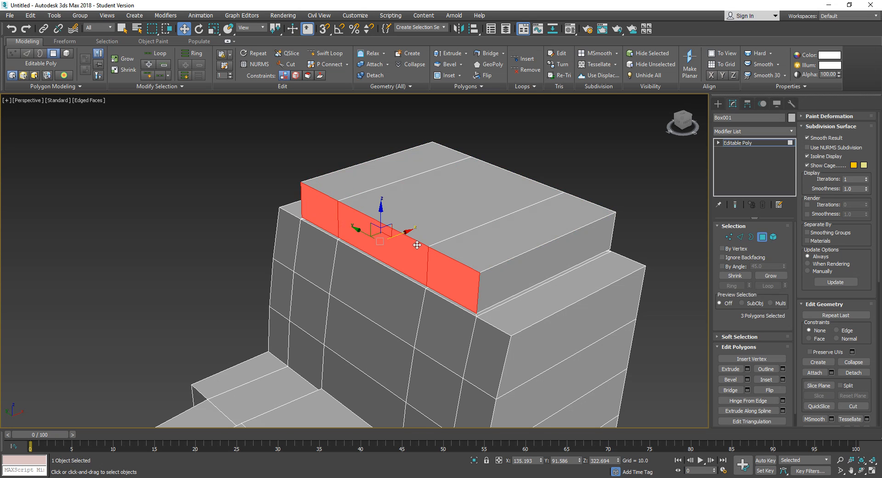
left_click_drag(398, 236, 397, 237)
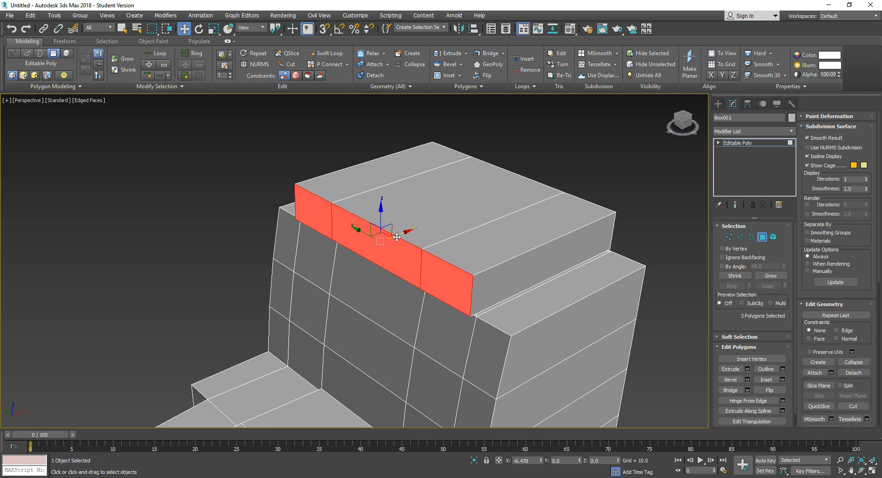
middle_click_drag(397, 238, 428, 261, "alt")
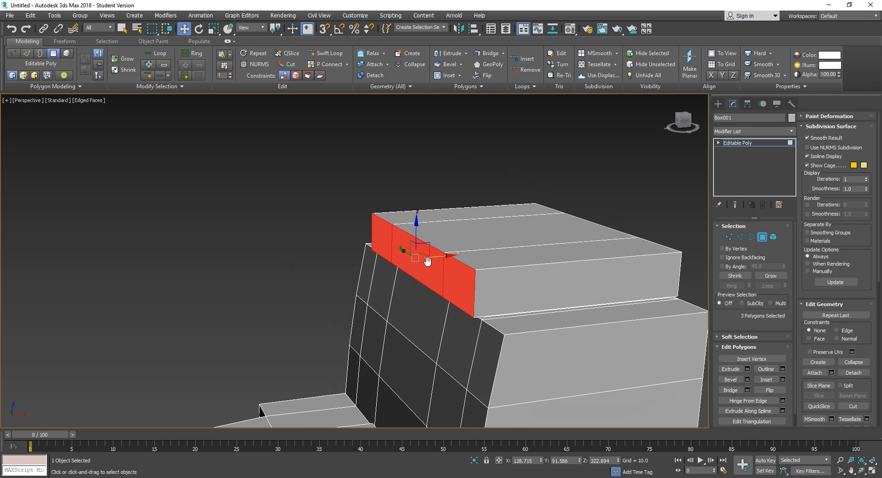
- Move the three top front edges of the raised roof block forward along X to about 107.6, so its front overhangs
left_click(739, 236)
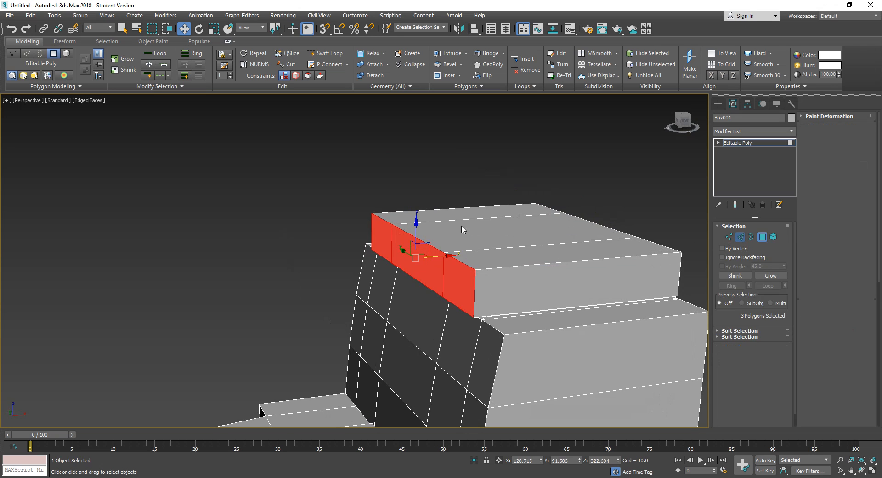
left_click(388, 221)
left_click(447, 252, "ctrl")
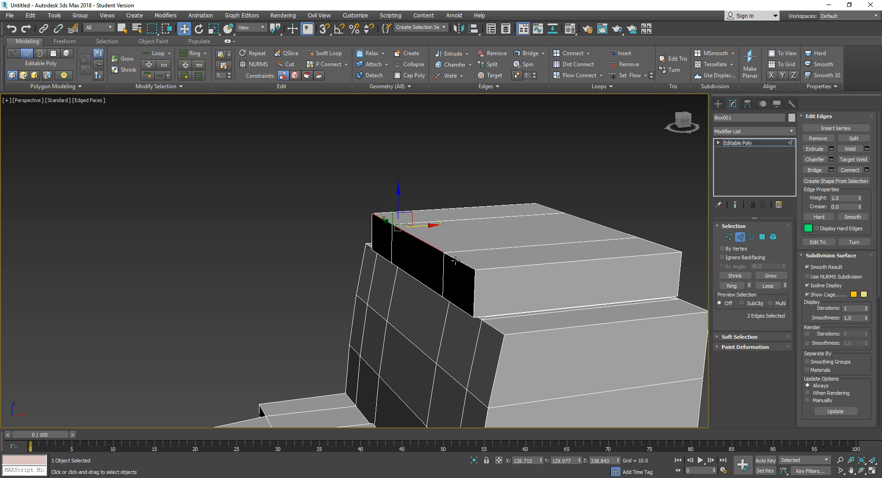
left_click(455, 260, "ctrl")
left_click_drag(440, 236, 415, 239)
middle_click_drag(415, 240, 496, 314, "alt")
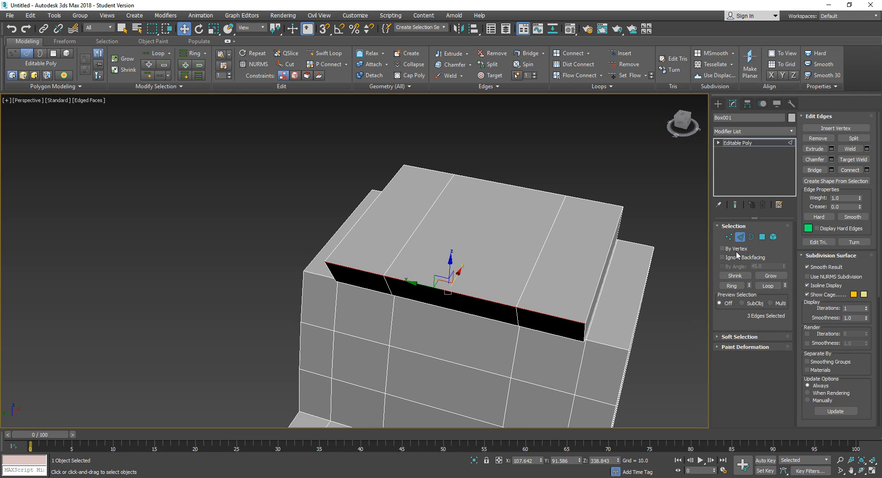
- Scale the middle top polygon of the raised roof block wider along Y
left_click(763, 237)
left_click(500, 240)
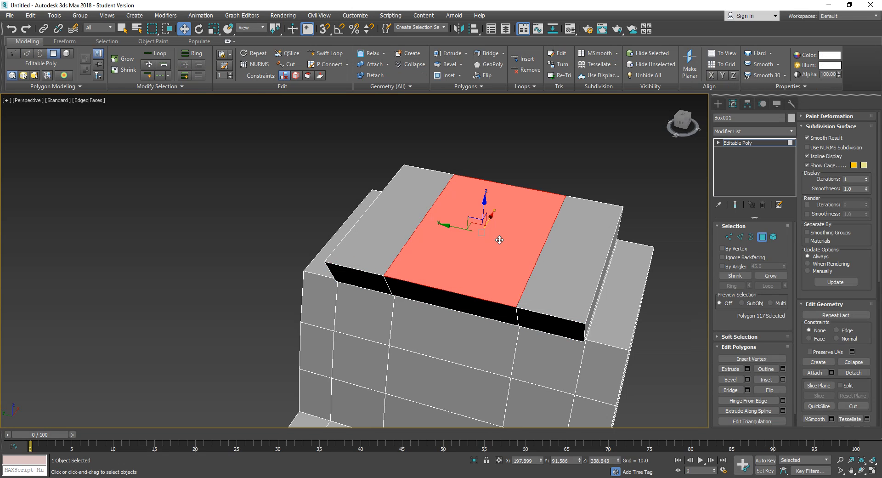
key("e")
key("r")
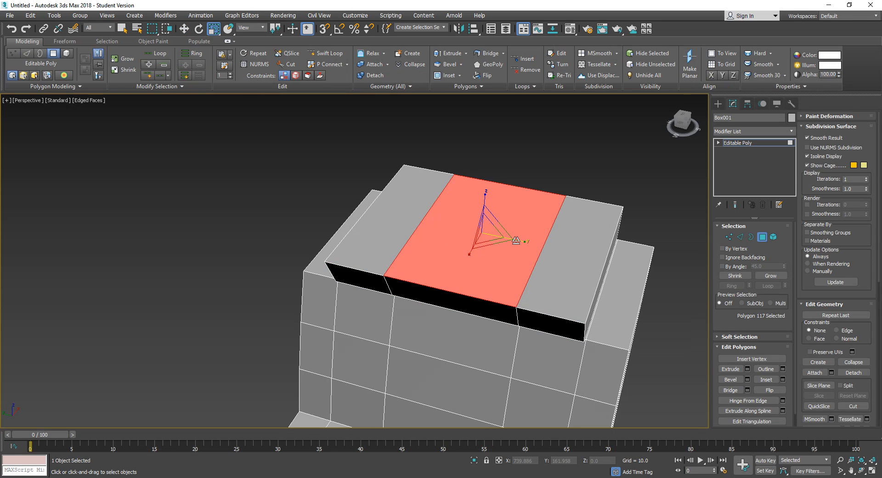
left_click_drag(523, 242, 534, 246)
middle_click_drag(550, 276, 553, 281, "alt")
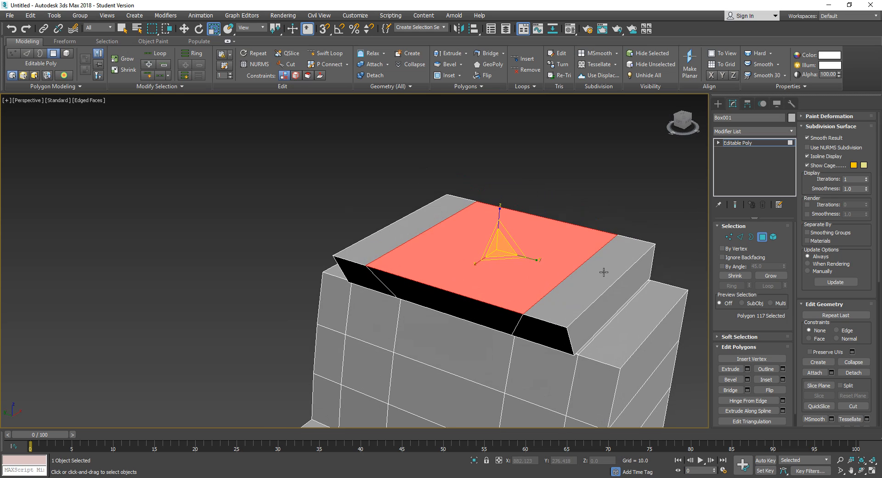
- Inset the two outer top polygons of the raised roof block slightly, leaving a thin border around each
left_click(429, 224)
left_click(596, 288, "ctrl")
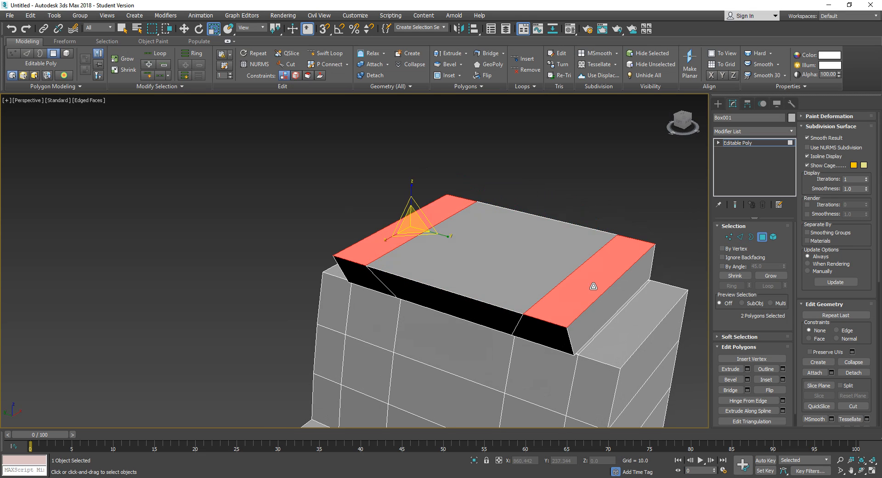
left_click(770, 379)
left_click_drag(571, 304, 572, 297)
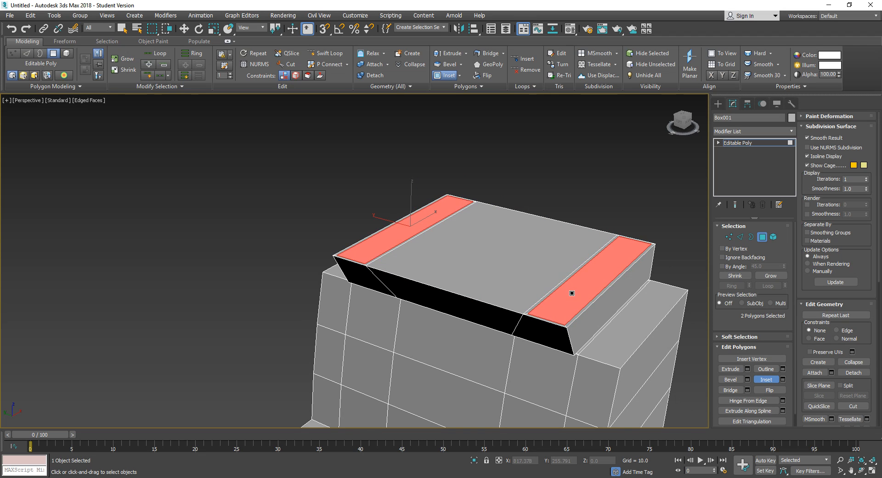
- Bevel the two inset outer roof polygons slightly upward, and bevel them outward at that height to overhang the thin step
scroll(572, 293, "up", 3)
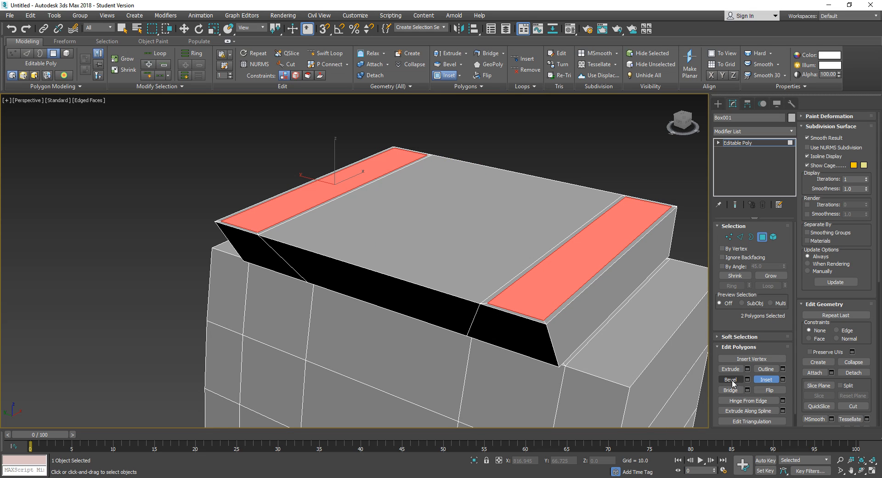
left_click(731, 379)
left_click_drag(536, 301, 536, 295)
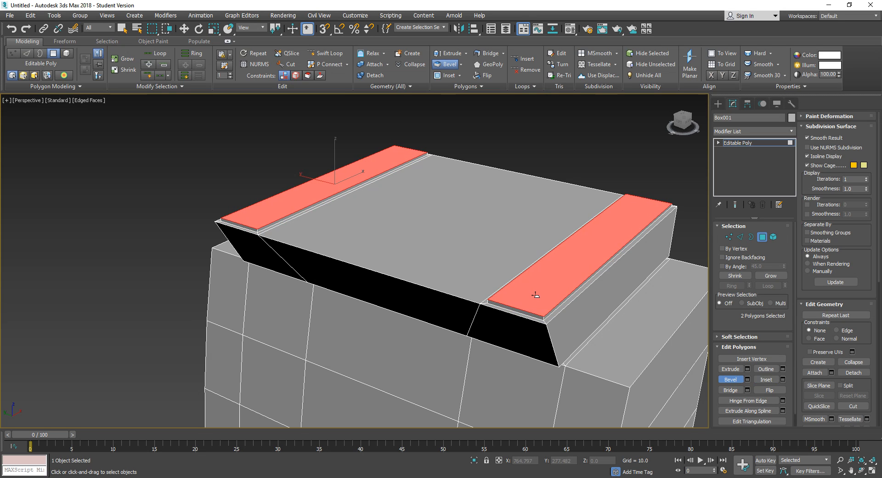
left_click(536, 295)
mouse_move(546, 296)
left_mouse_down()
mouse_move(547, 280)
mouse_move(550, 295)
left_mouse_up()
left_click(549, 295)
left_click(549, 295)
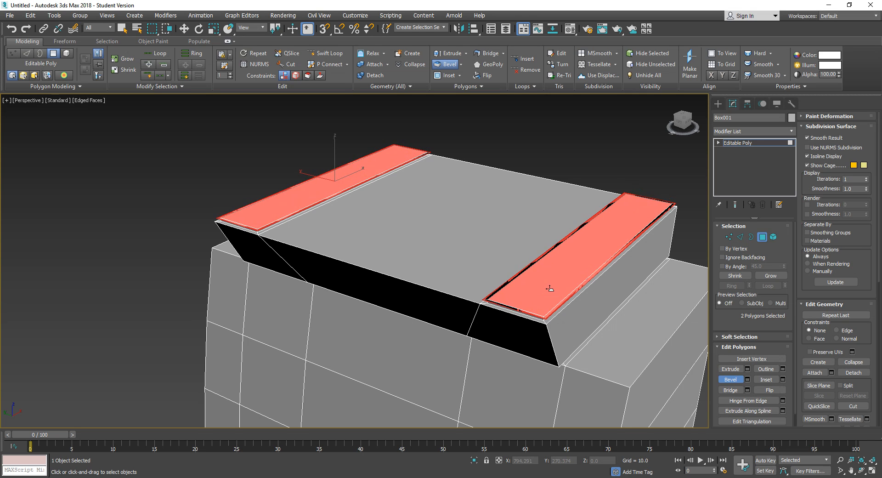
- Bevel the two outer roof strips up into tall side rails, and bevel their tops inward to form narrow borders
left_click_drag(550, 288, 572, 199)
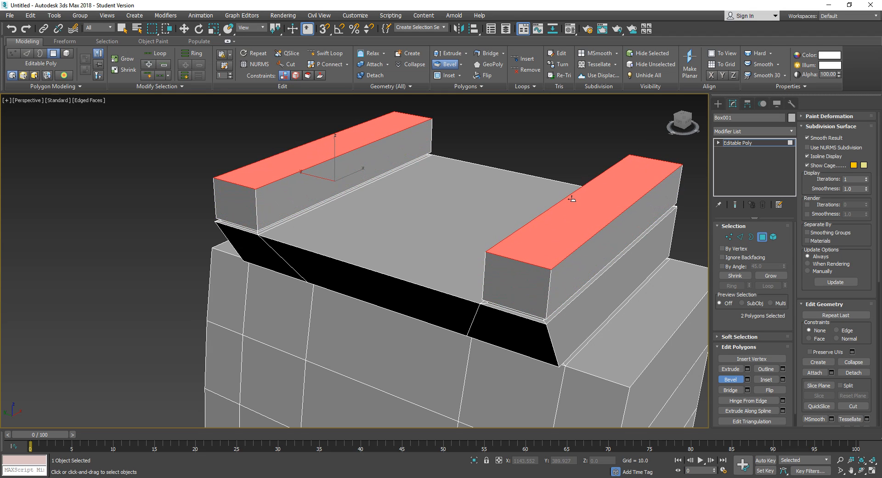
left_click(572, 199)
left_click_drag(554, 246, 556, 246)
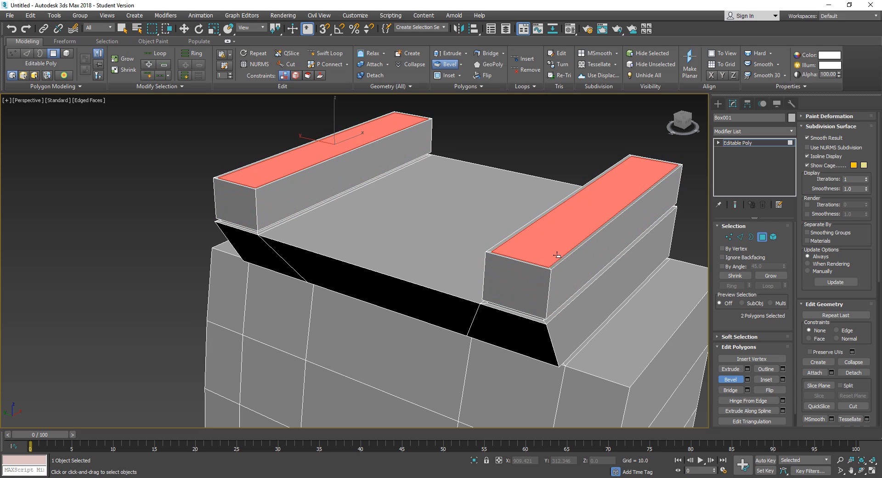
left_click(558, 265)
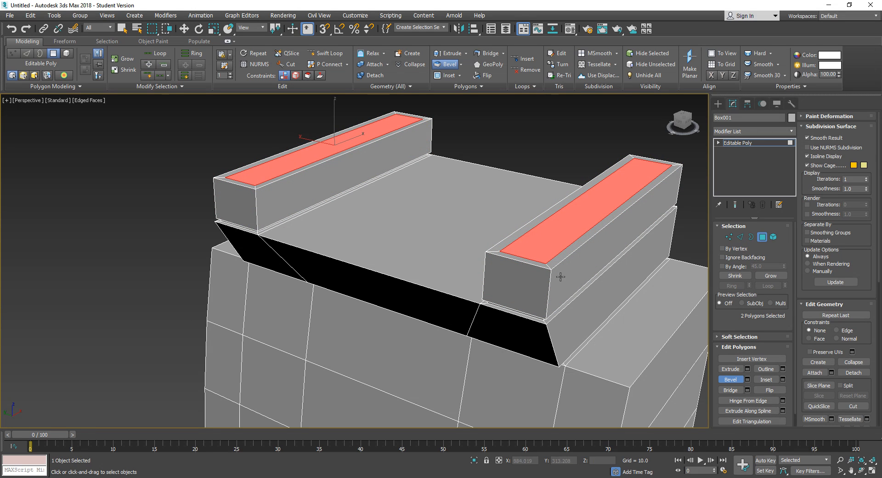
- Move the outer and inner top front edges of both roof rails about 15 units forward along X, slanting the rail fronts
left_click(739, 237)
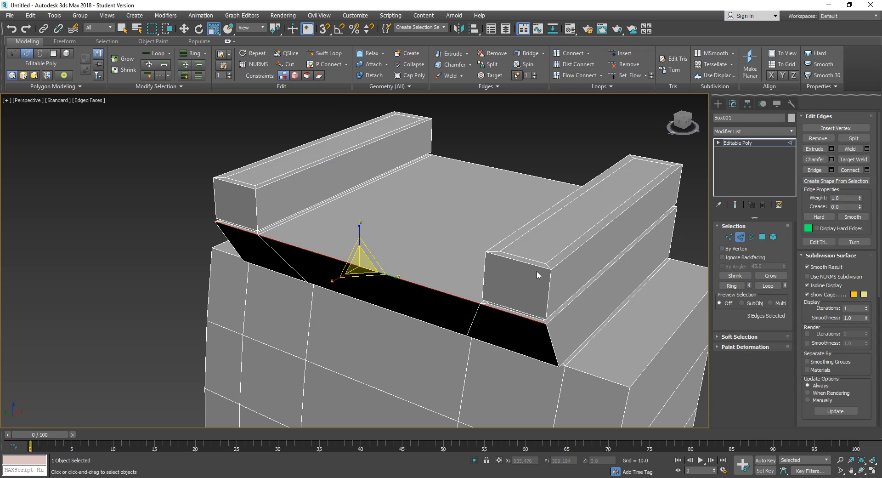
left_click(533, 264)
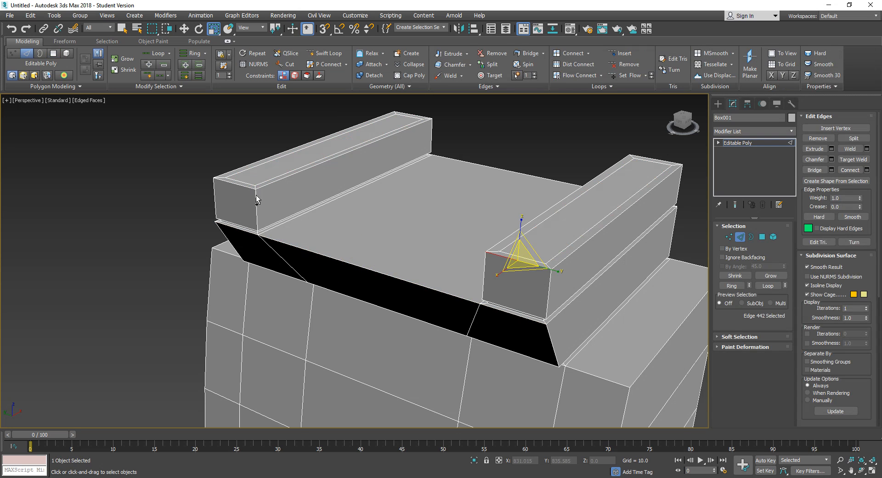
left_click(246, 185, "ctrl")
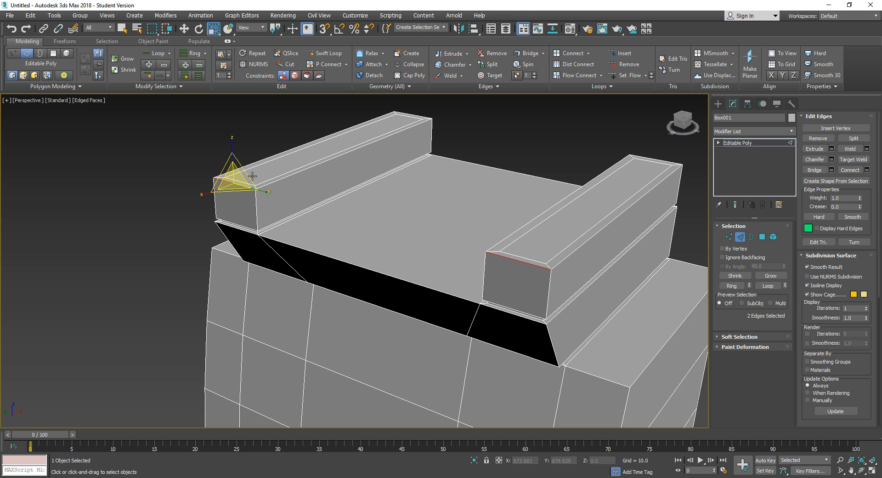
middle_click_drag(390, 233, 360, 255, "alt")
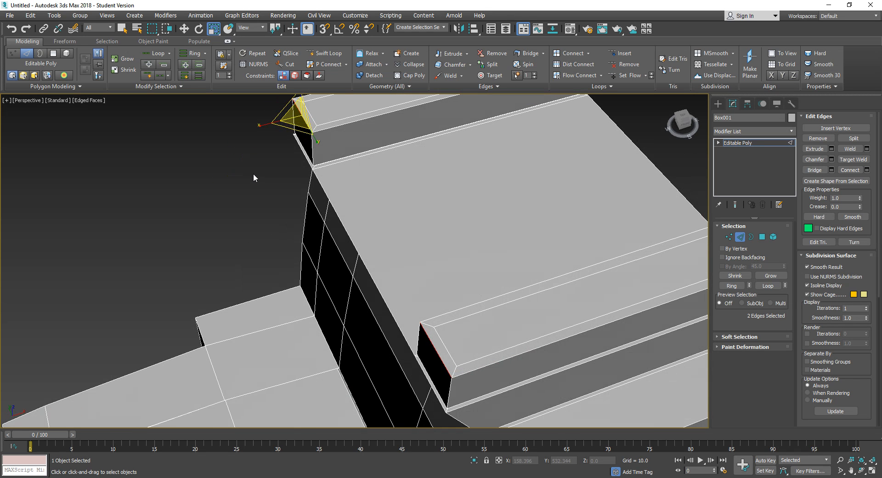
key("w")
middle_click_drag(262, 182, 244, 222, "alt")
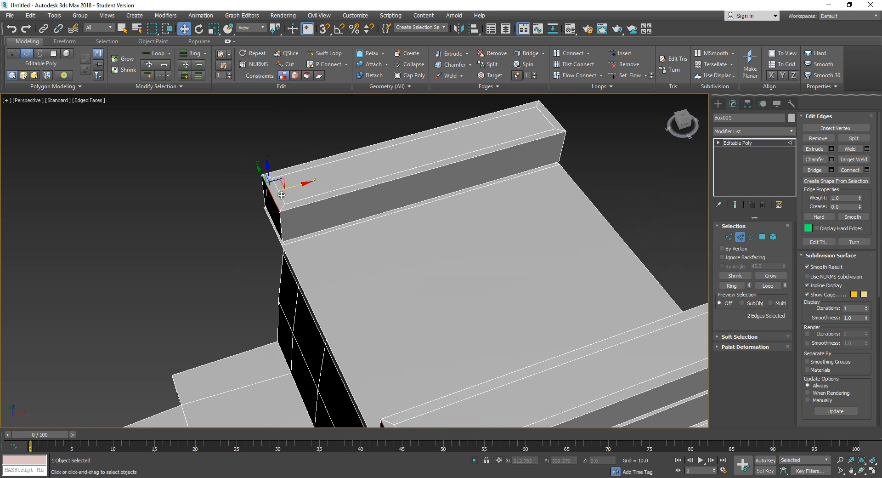
left_click(280, 196, "ctrl")
middle_click_drag(376, 286, 364, 201)
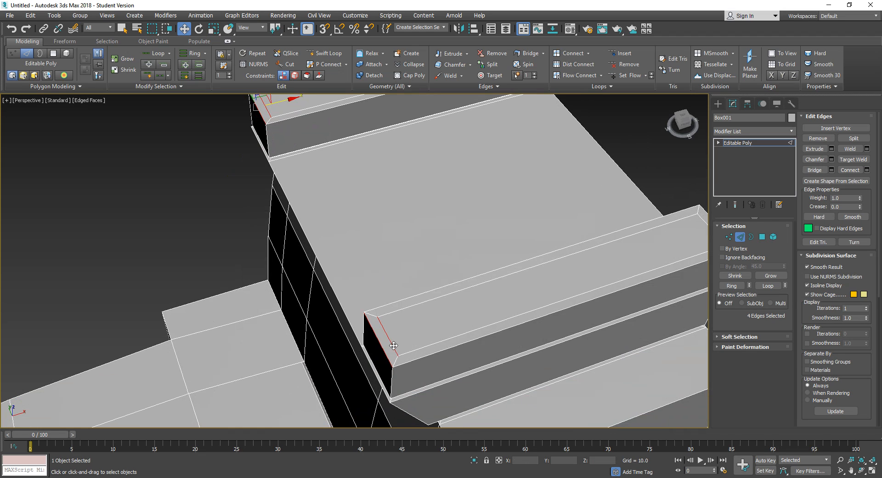
left_click(395, 347, "ctrl")
left_click_drag(415, 330, 391, 339)
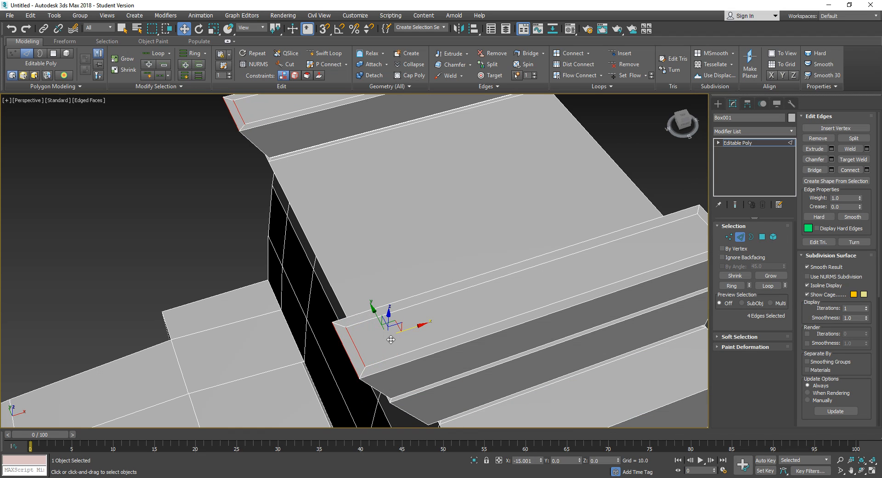
middle_click_drag(391, 339, 397, 310, "alt")
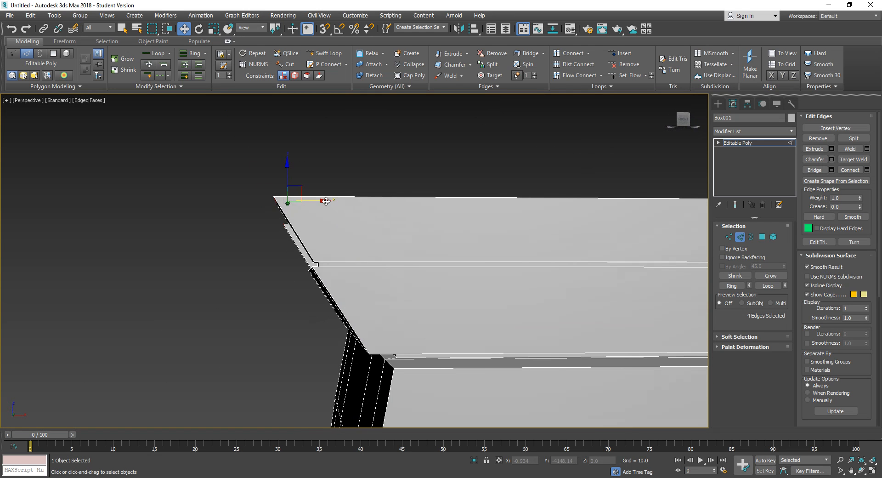
left_click_drag(325, 201, 326, 201)
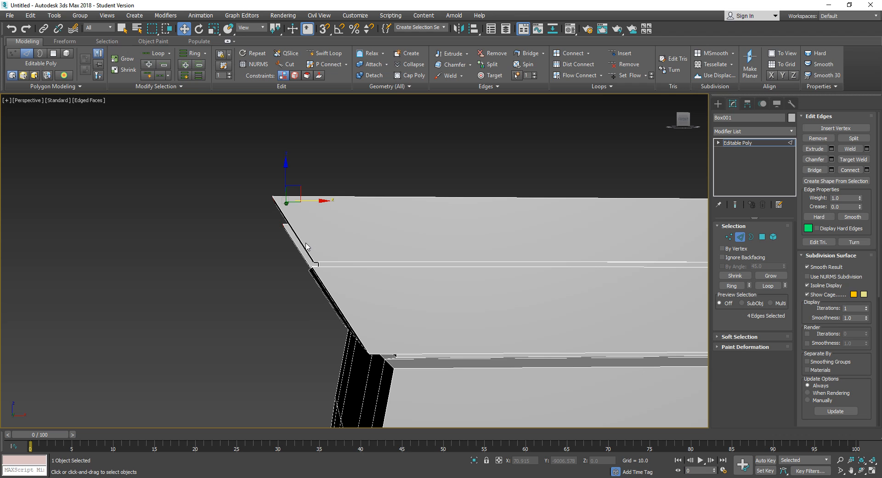
- Connect the lengthwise edges across the truck's tall rear section and roof rails with 2 segments
scroll(459, 238, "down", 8)
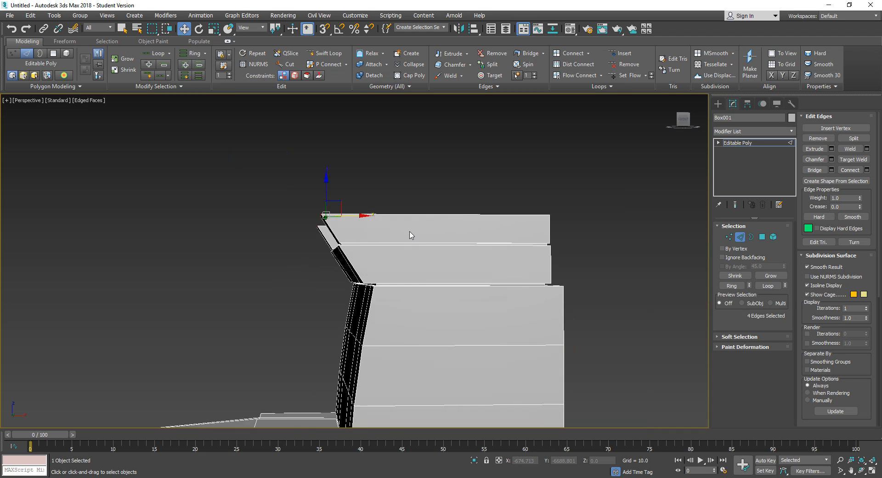
mouse_move(434, 240)
middle_mouse_down("alt")
mouse_move(414, 258)
mouse_move(418, 244)
middle_mouse_up("alt")
scroll(414, 258, "up", 5)
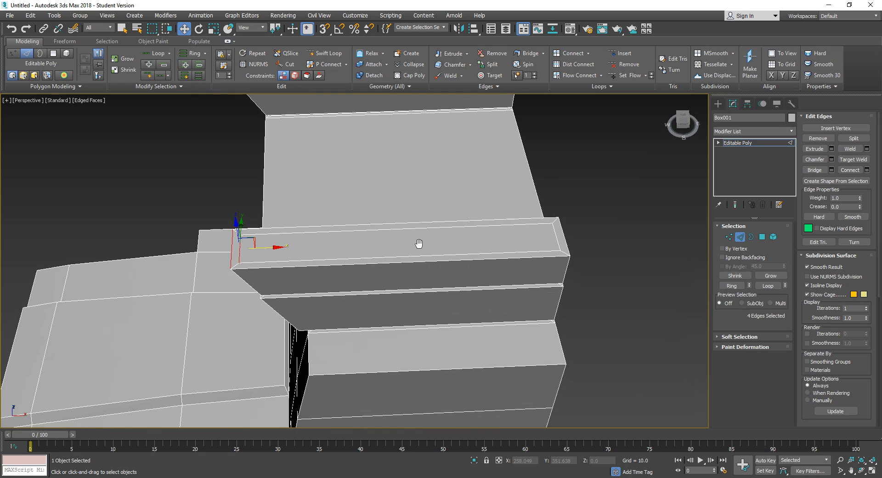
scroll(417, 248, "down", 3)
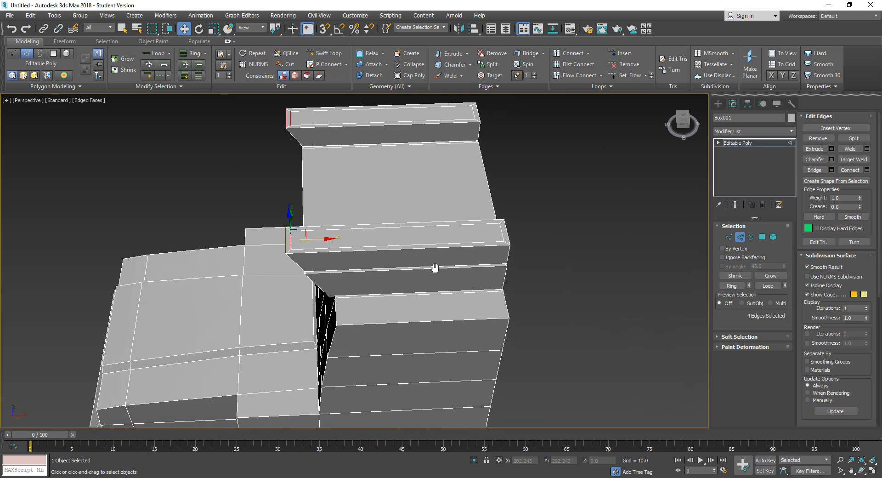
scroll(435, 266, "down", 3)
middle_click_drag(426, 270, 419, 271)
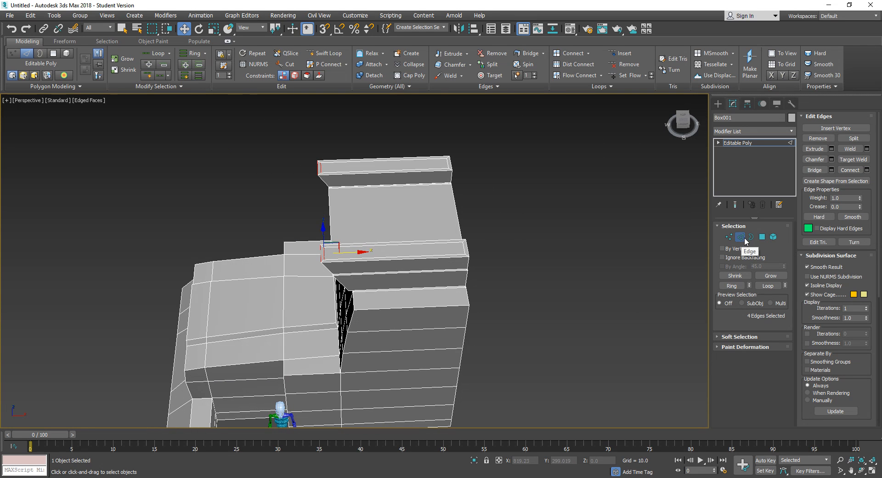
scroll(526, 297, "down", 4)
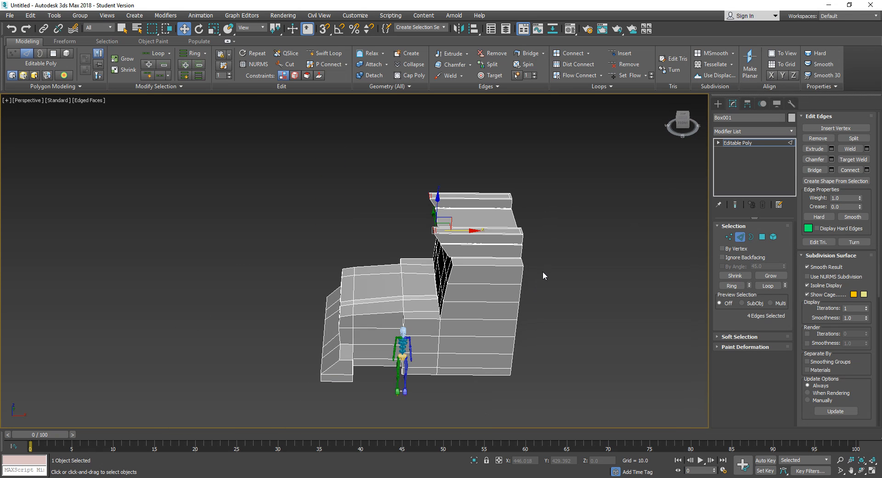
middle_click_drag(543, 275, 520, 279)
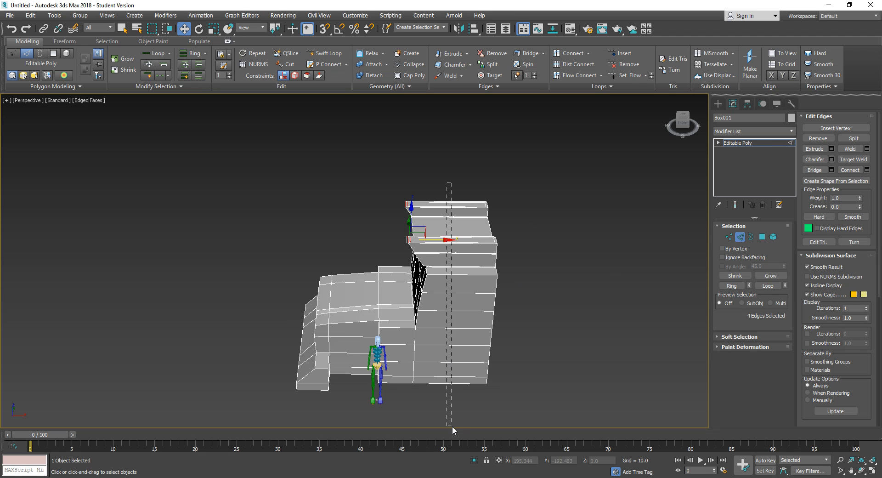
left_click_drag(452, 426, 451, 423)
middle_click_drag(478, 375, 521, 366, "alt")
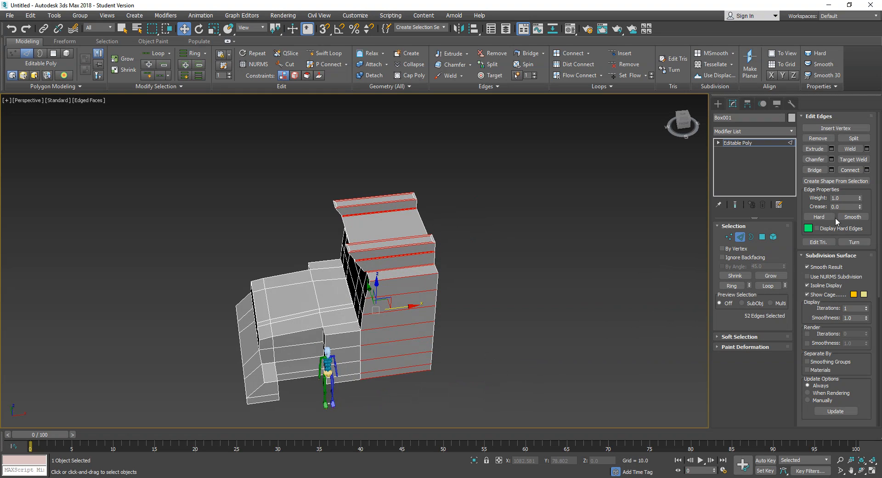
left_click(867, 170)
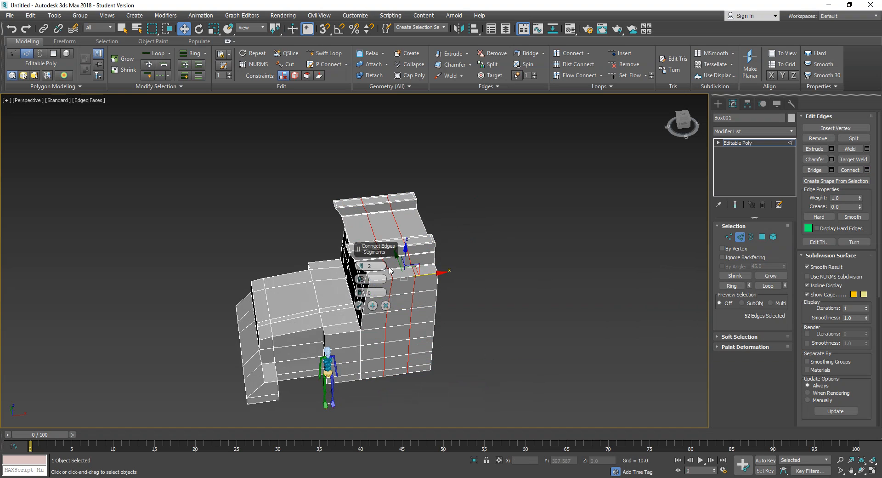
left_click(362, 307)
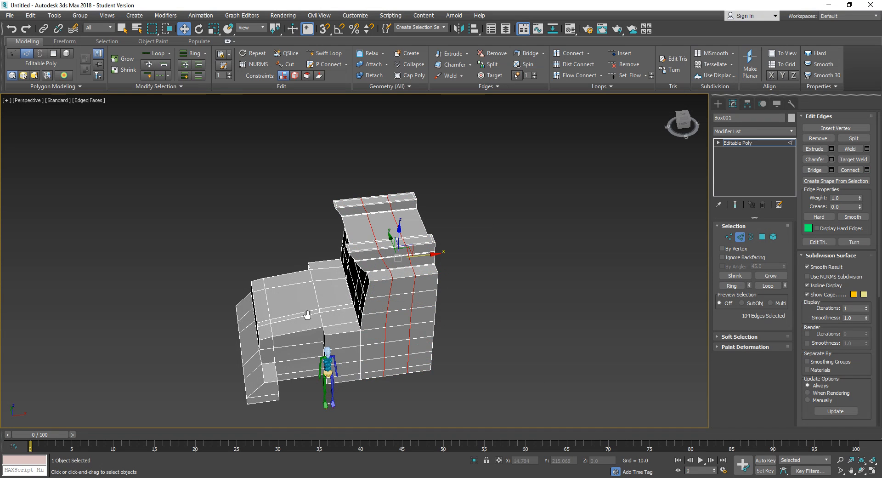
- Inset the six inner top polygons of both roof rails individually by 2.485, leaving a border around each panel
middle_click_drag(305, 311, 414, 239, "alt")
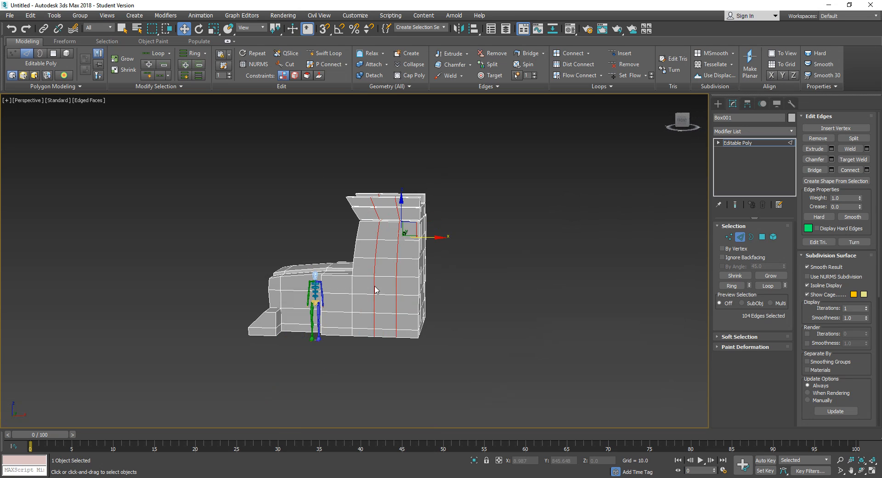
middle_click_drag(377, 290, 361, 428, "alt")
middle_click_drag(361, 427, 434, 399, "alt")
scroll(434, 399, "up", 4)
middle_click_drag(418, 351, 535, 416)
scroll(477, 418, "up", 3)
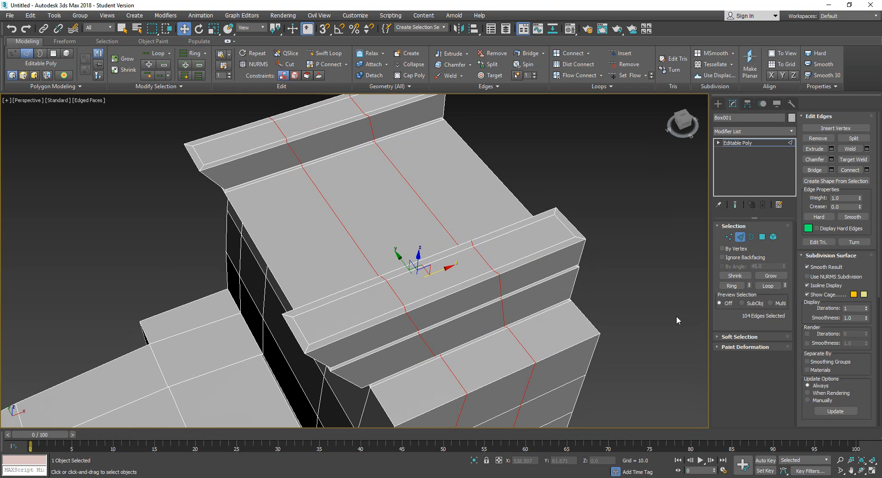
left_click(763, 237)
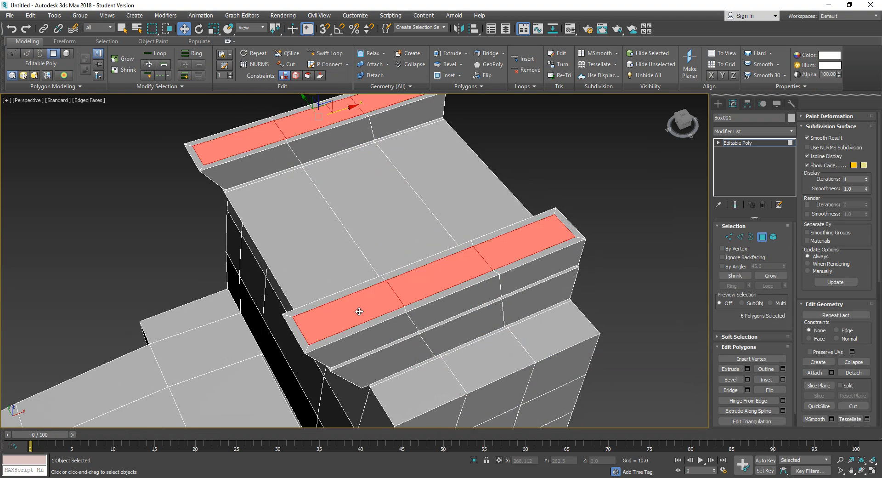
left_click(516, 260)
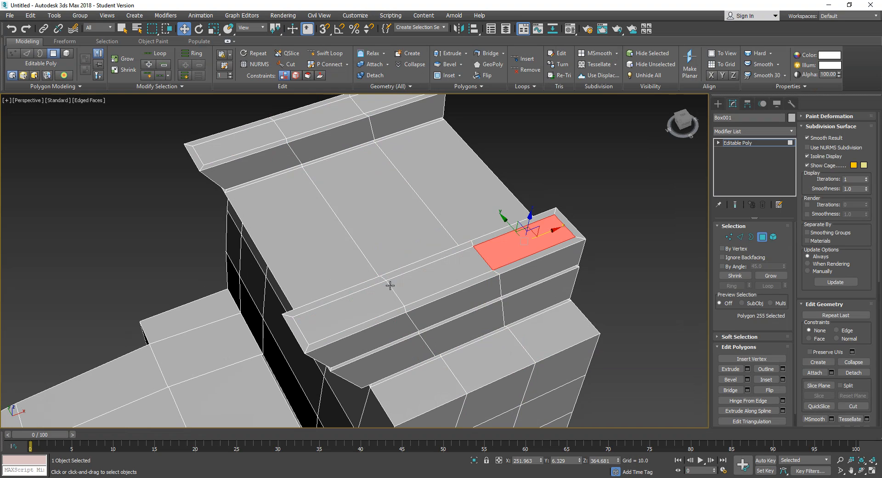
left_click(406, 289, "ctrl")
left_click(362, 309, "ctrl")
middle_click_drag(361, 310, 366, 308, "alt")
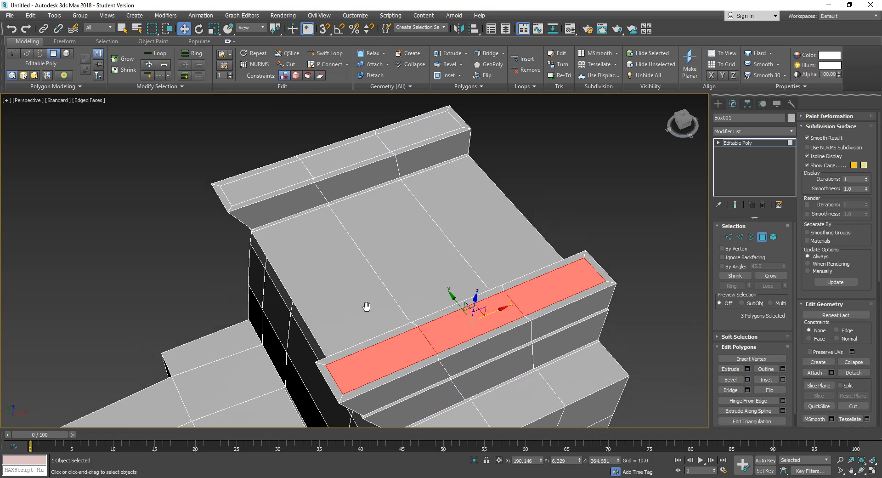
left_click(412, 121, "ctrl")
left_click(345, 154, "ctrl")
left_click(269, 181, "ctrl")
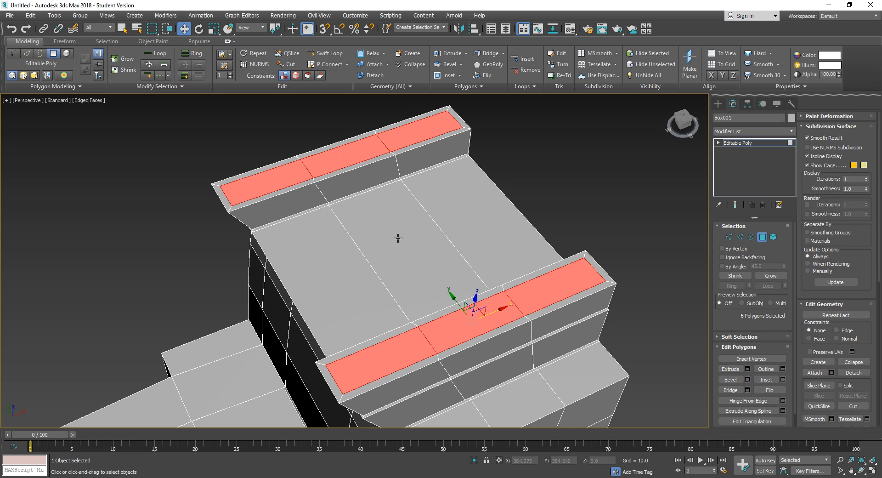
key("e")
key("r")
left_click_drag(468, 327, 470, 326)
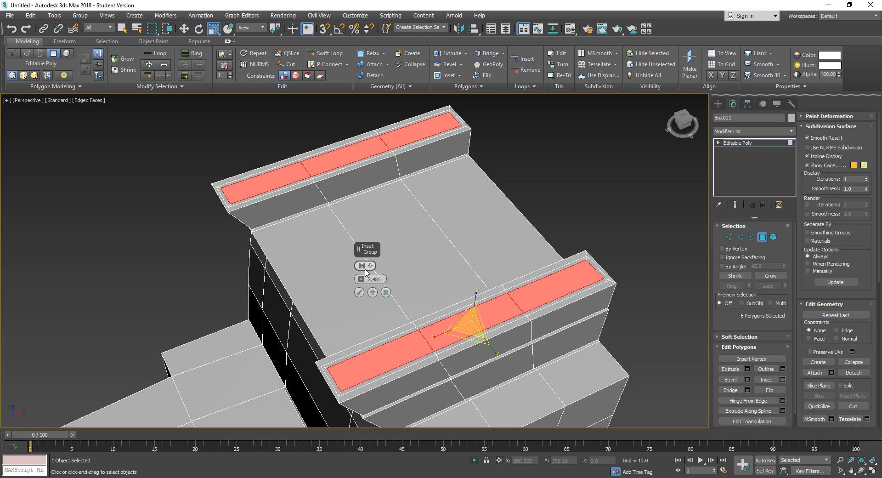
mouse_move(368, 267)
left_click(382, 281)
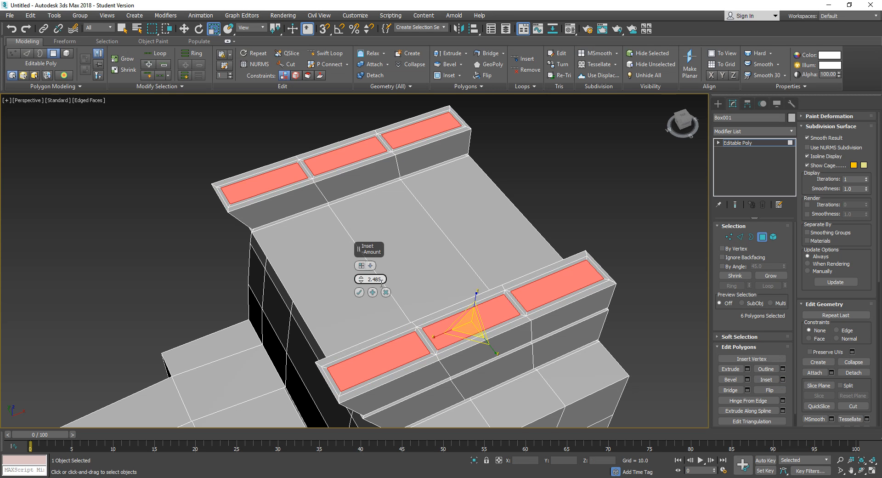
left_click(359, 292)
middle_click_drag(404, 236, 677, 360, "alt")
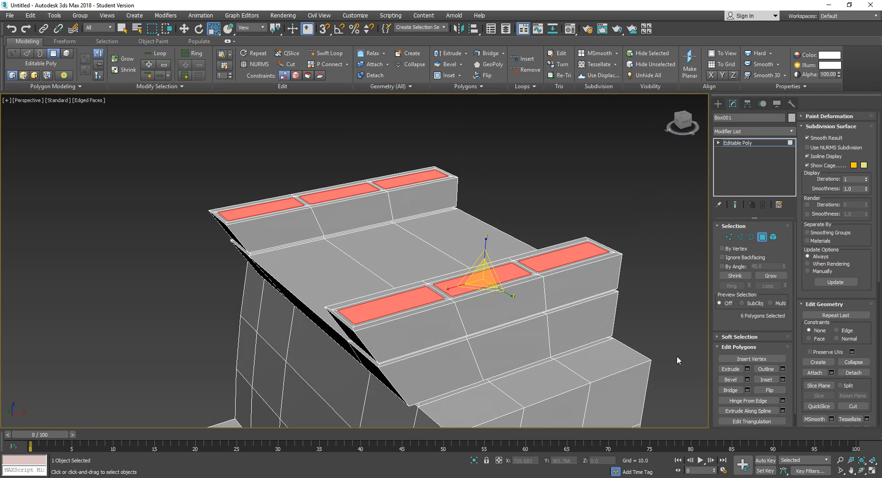
- Extrude the six inset top polygons of both roof rails slightly upward into raised panels, and clear the selection
left_click(730, 369)
left_click_drag(398, 307, 403, 292)
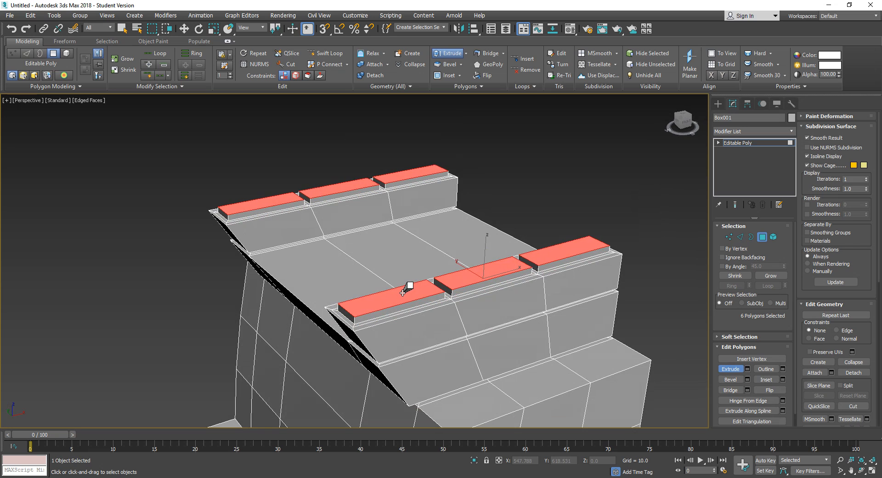
left_click(114, 276)
- Move the two upper side polygons of the hood on the skeleton's side slightly outward along Y
middle_click_drag(183, 309, 264, 288)
scroll(263, 288, "down", 5)
middle_click_drag(337, 339, 346, 322, "alt")
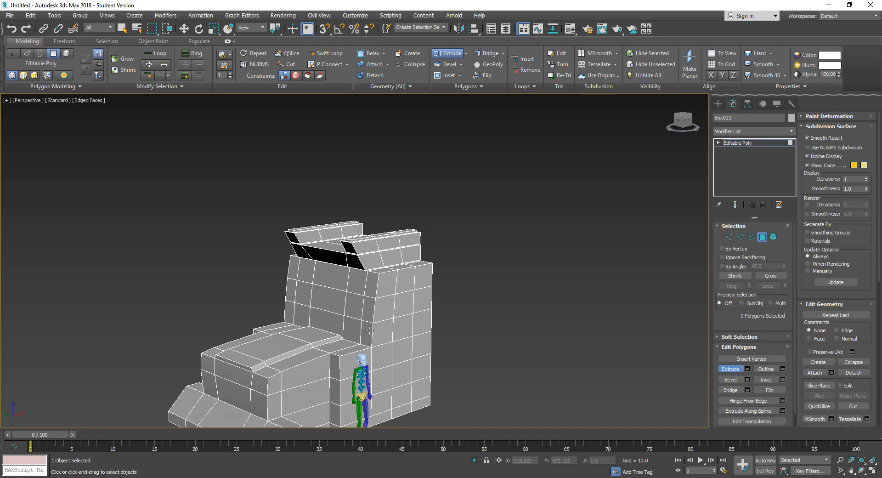
middle_click_drag(547, 335, 553, 282)
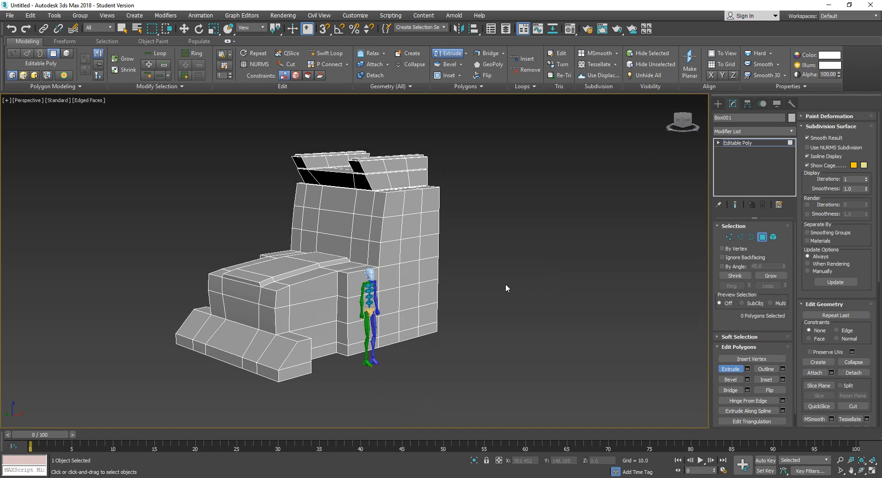
middle_click_drag(456, 292, 519, 281, "alt")
scroll(455, 289, "up", 1)
scroll(519, 280, "up", 1)
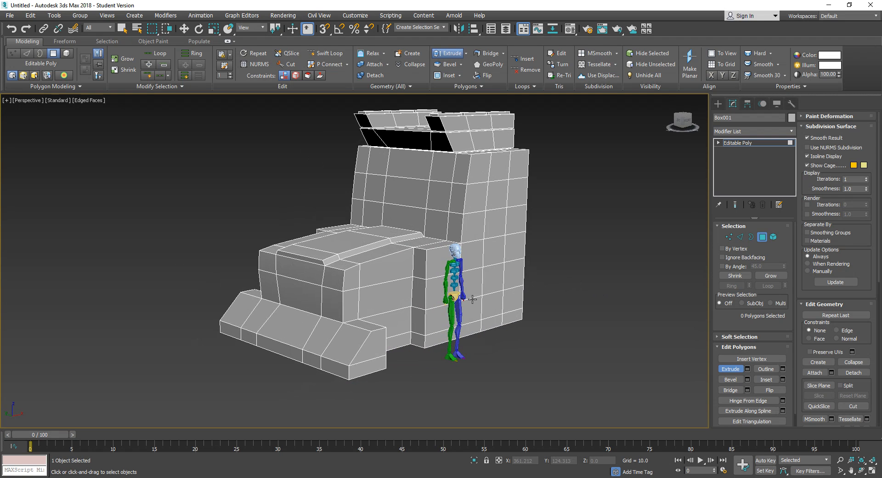
scroll(468, 302, "up", 4)
middle_click_drag(468, 302, 454, 309, "alt")
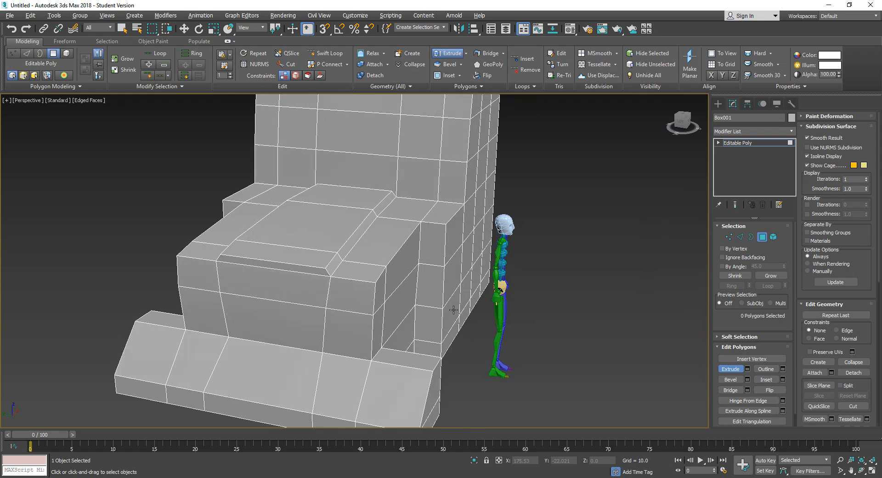
left_click(409, 256)
left_click(381, 288, "ctrl")
key("w")
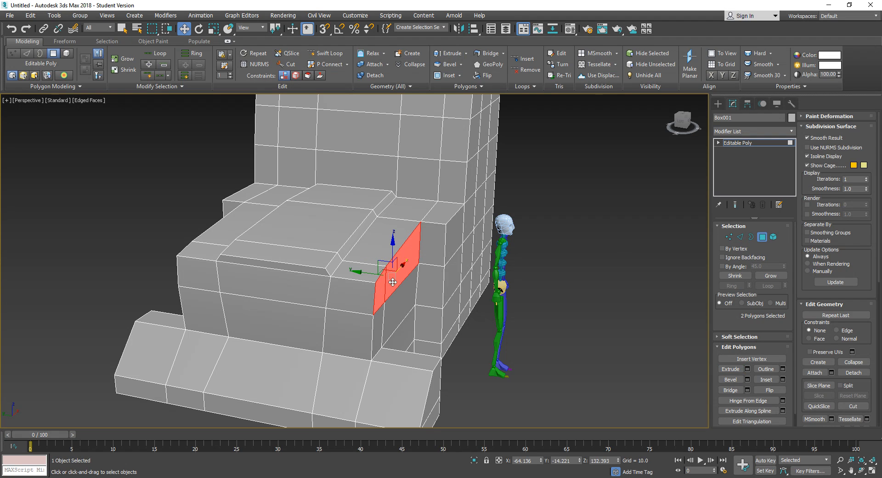
left_click_drag(367, 274, 372, 275)
- Move the two matching upper side polygons on the hood's opposite side about 10 units outward along Y
middle_click_drag(309, 299, 235, 280, "alt")
left_click(237, 277)
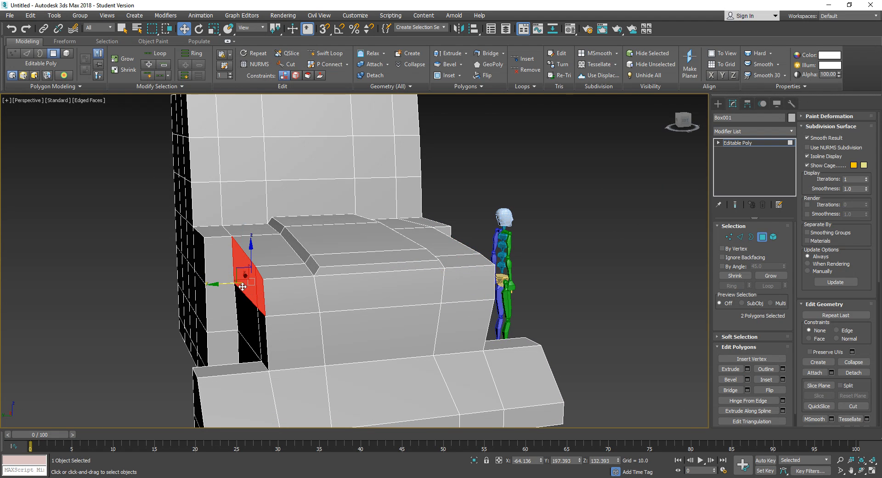
left_click_drag(232, 282, 222, 285)
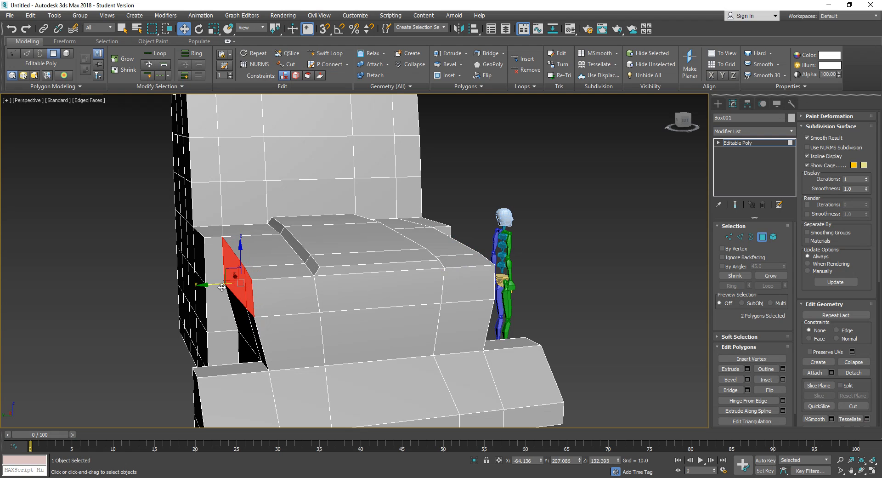
- With AutoGrid on, create a wheel cylinder on the truck's side behind the front bumper, radius about 55 and height about 165
middle_click_drag(557, 346, 493, 310, "alt")
middle_click_drag(495, 312, 564, 361, "alt")
scroll(510, 343, "down", 3)
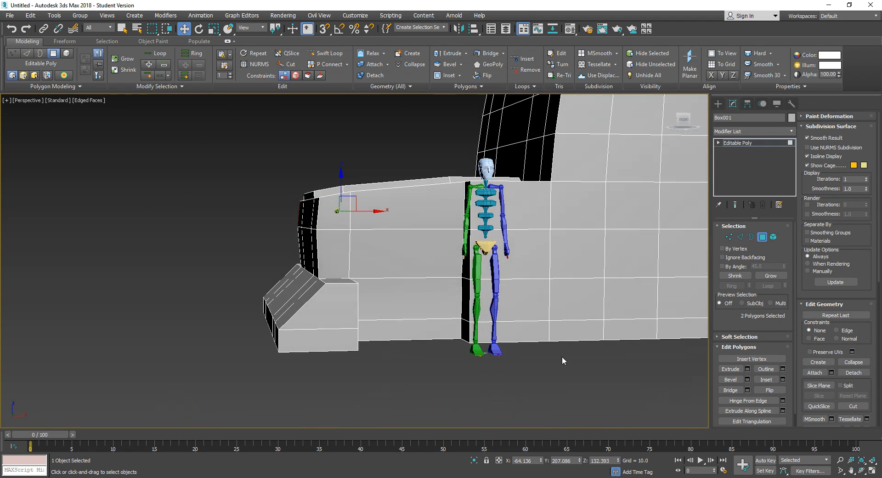
left_click(718, 104)
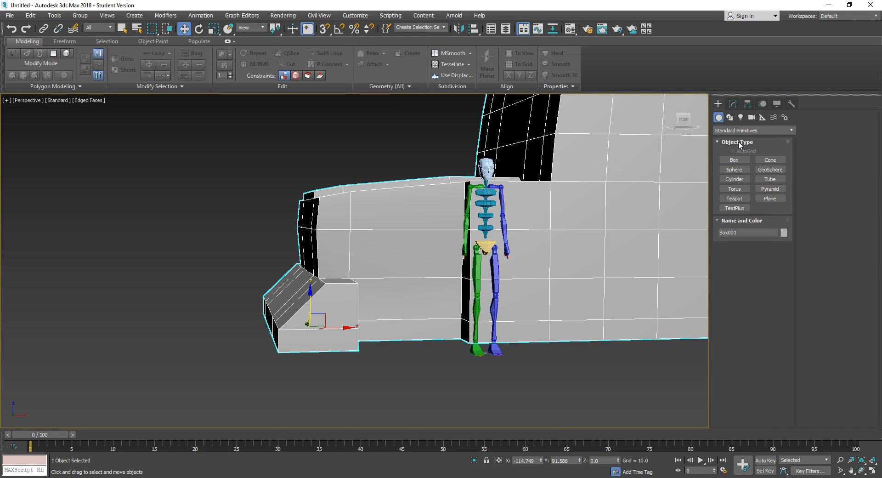
left_click(741, 180)
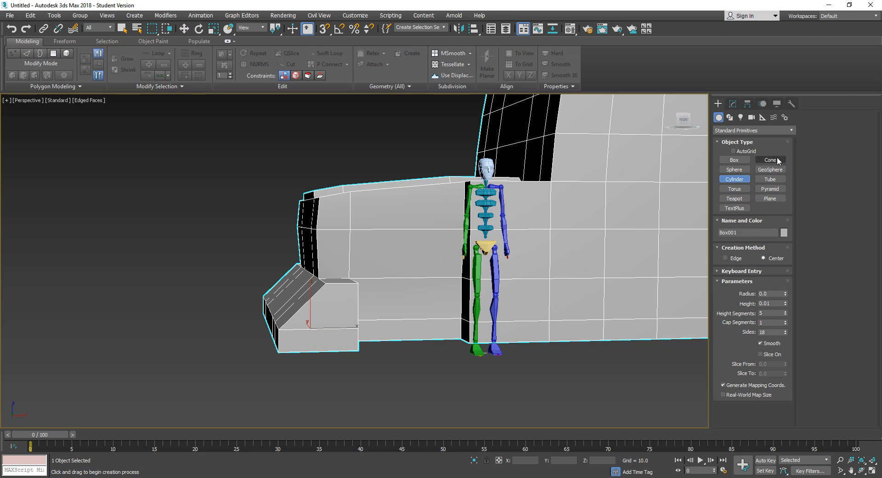
left_click(744, 151)
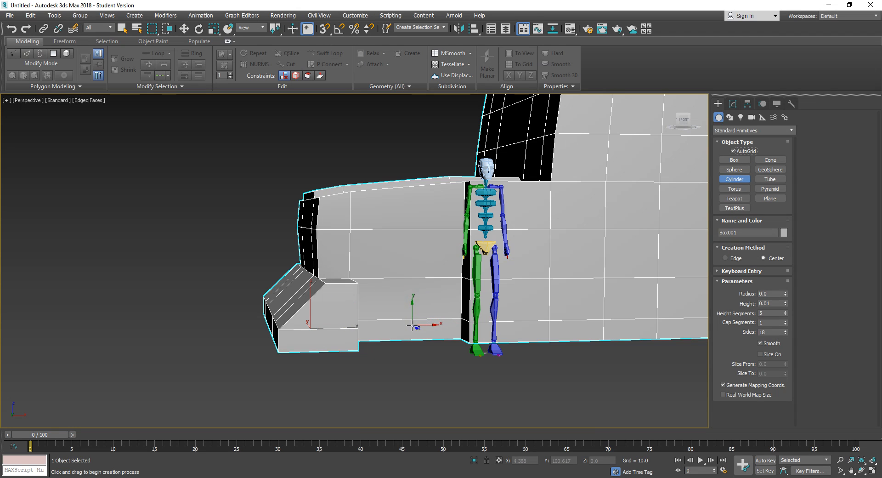
left_click_drag(414, 351, 416, 380)
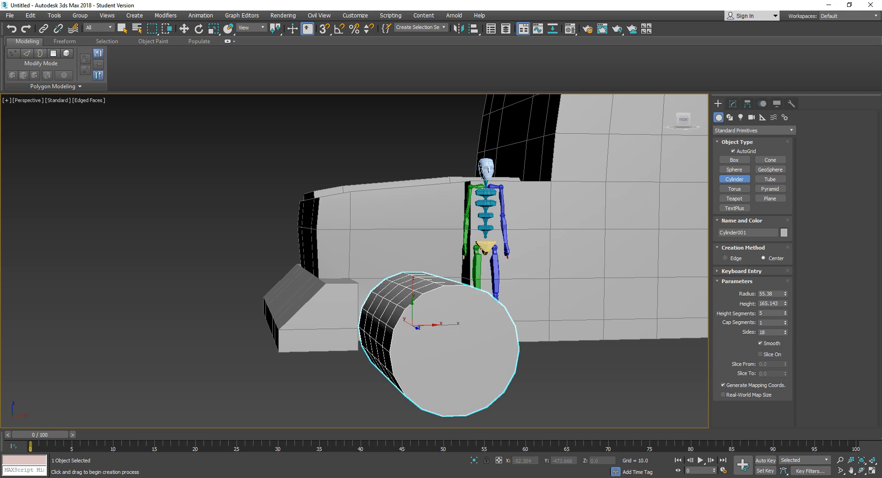
- Set the wheel cylinder's height to 62.764 and its radius to 63.688
middle_click_drag(404, 361, 458, 362, "alt")
left_click_drag(785, 304, 784, 325)
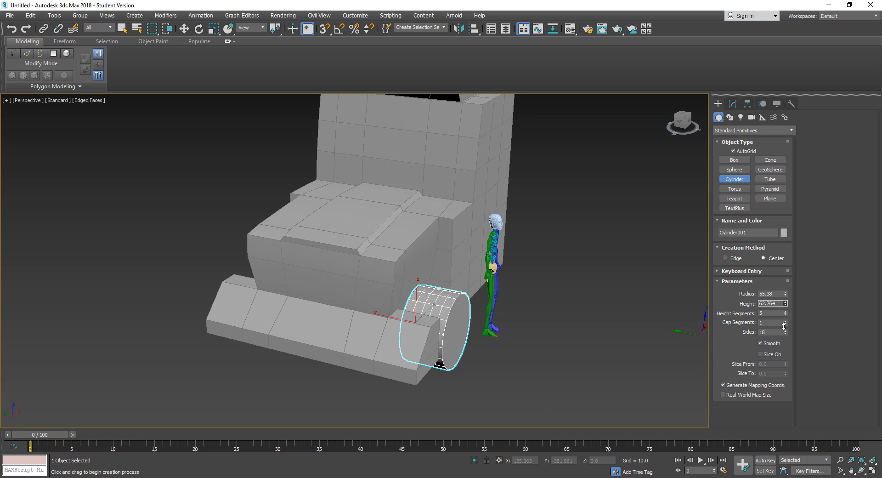
middle_click_drag(585, 323, 538, 337, "alt")
scroll(558, 324, "down", 3)
scroll(539, 337, "up", 3)
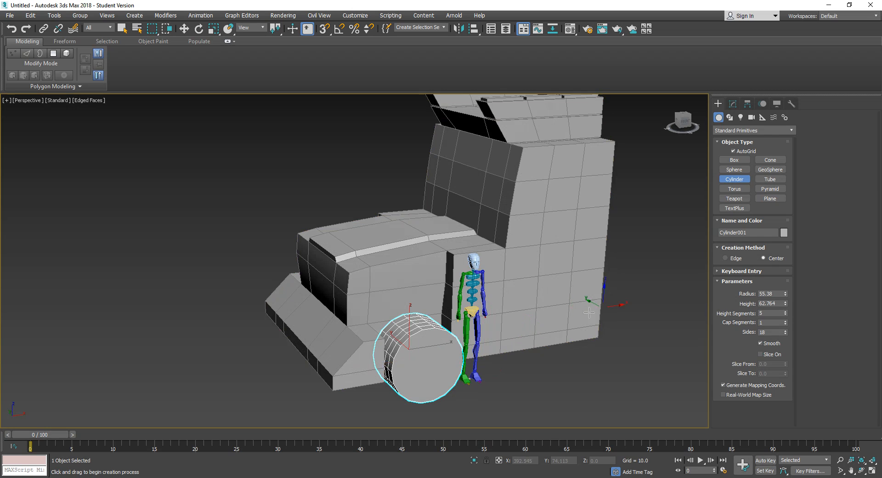
left_click_drag(785, 293, 786, 287)
- Move the wheel cylinder to X -12.5 and pull it outward from the truck body to Y -94.281
key("w")
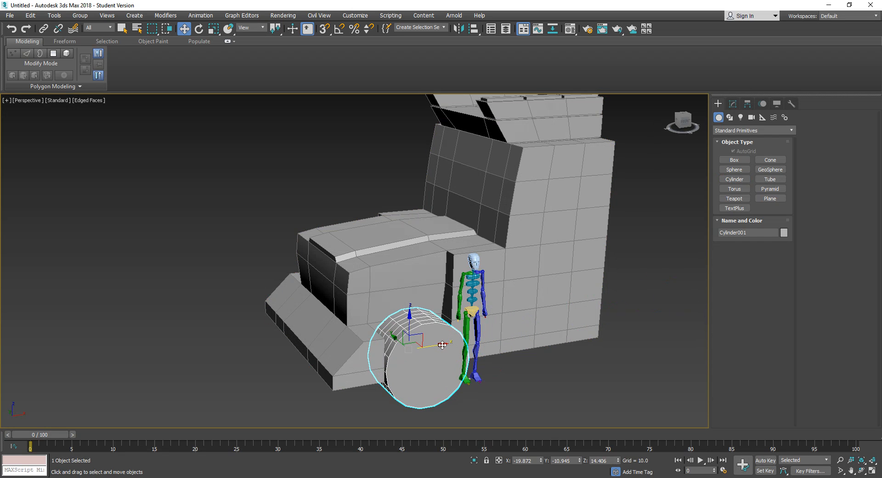
left_click_drag(441, 345, 447, 344)
middle_click_drag(506, 358, 537, 378, "alt")
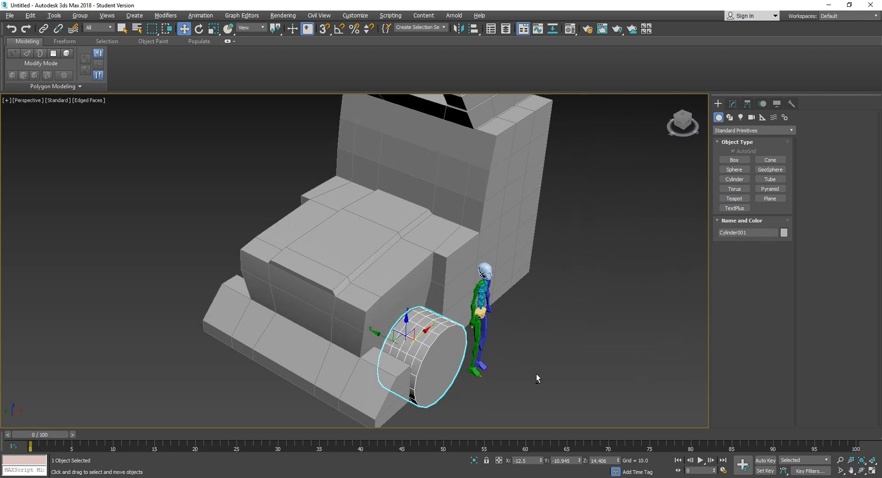
left_click_drag(387, 336, 504, 332)
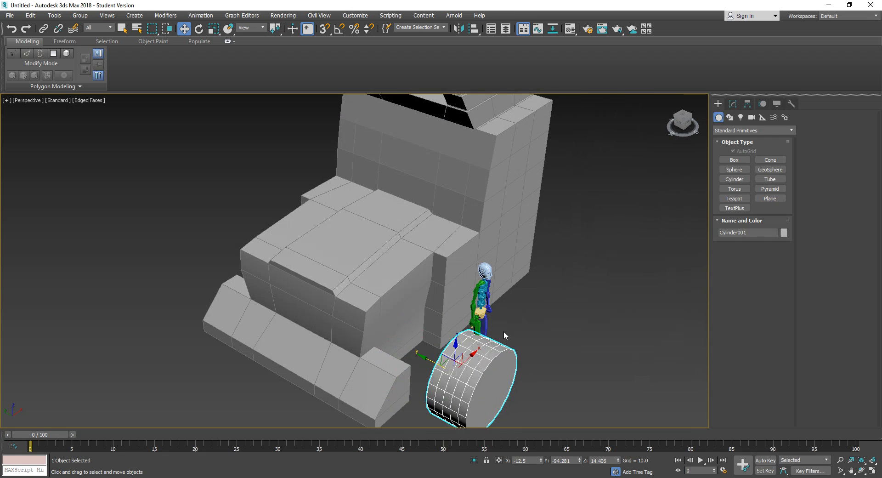
- Move the four lower front-facing cab polygons behind the wheel openings on both sides of the truck backward along X
left_click(733, 103)
left_click(439, 199)
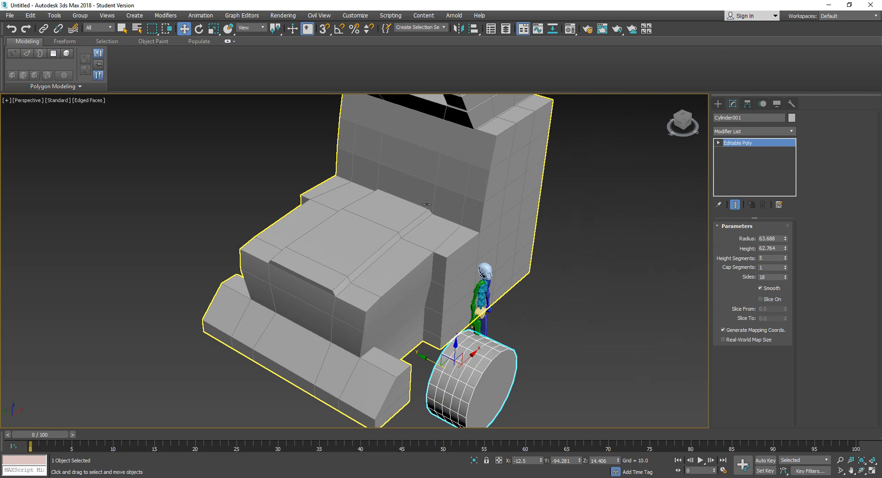
left_click(762, 236)
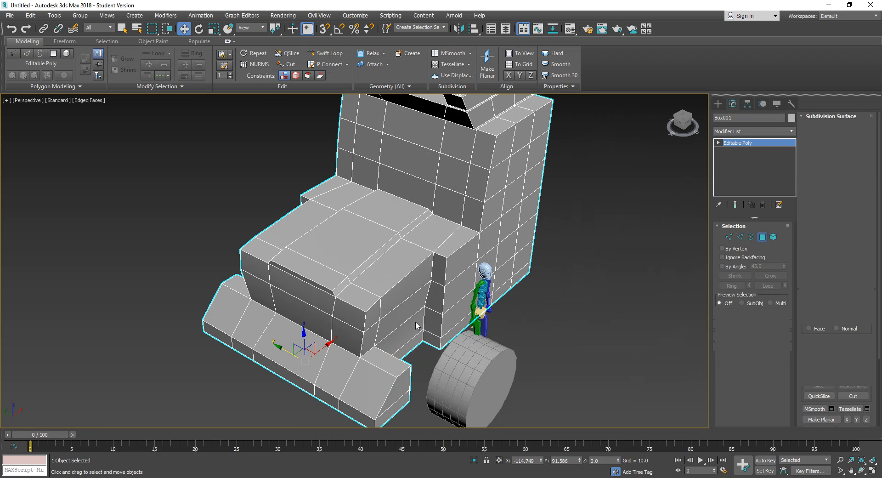
left_click(432, 317)
left_click(432, 339, "ctrl")
middle_click_drag(326, 337, 394, 312, "alt")
left_click(394, 313, "ctrl")
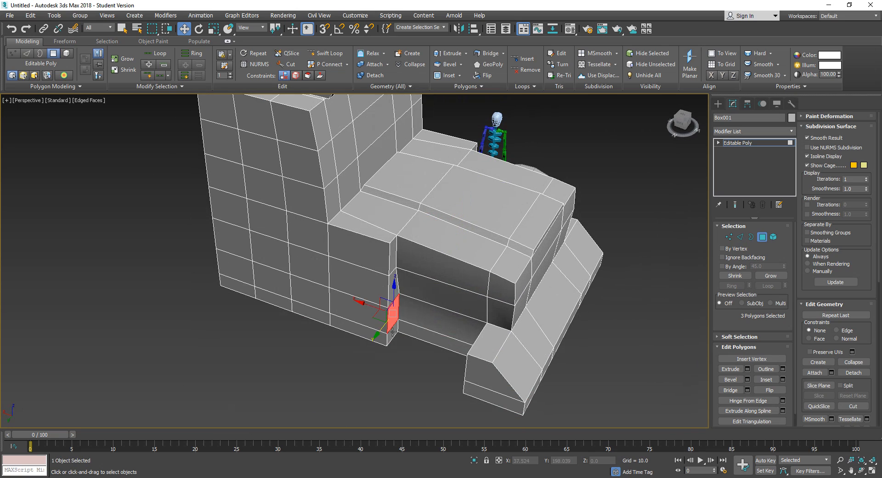
left_click(394, 333, "ctrl")
middle_click_drag(551, 358, 414, 317, "alt")
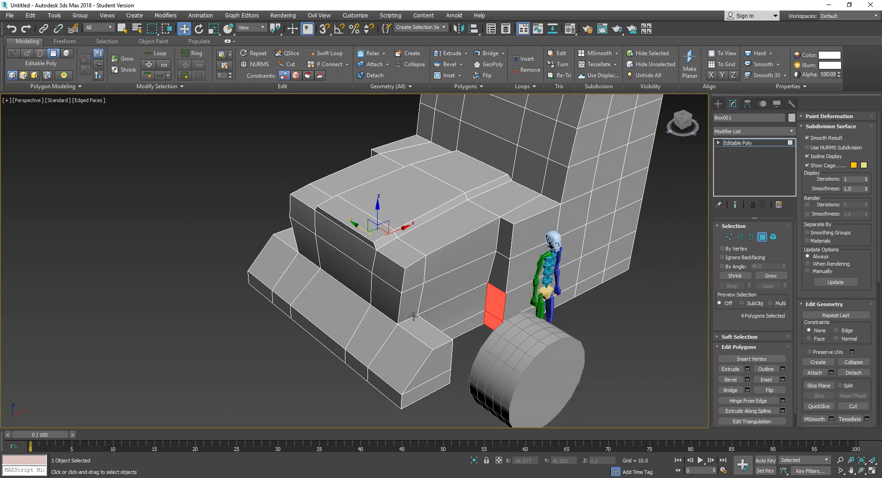
left_click_drag(404, 228, 413, 229)
middle_click_drag(413, 230, 478, 271, "alt")
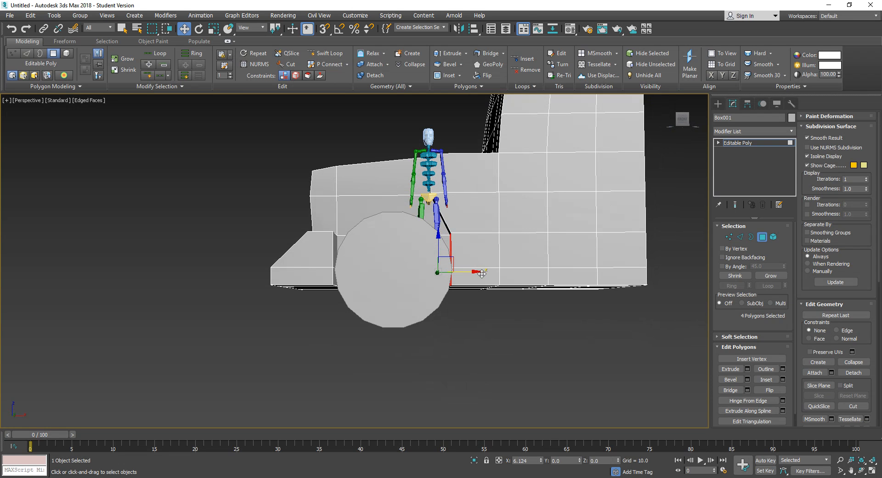
- Move the middle edge of the cab's front-facing strip on both sides about 8 units backward along X
middle_click_drag(411, 281, 466, 319, "alt")
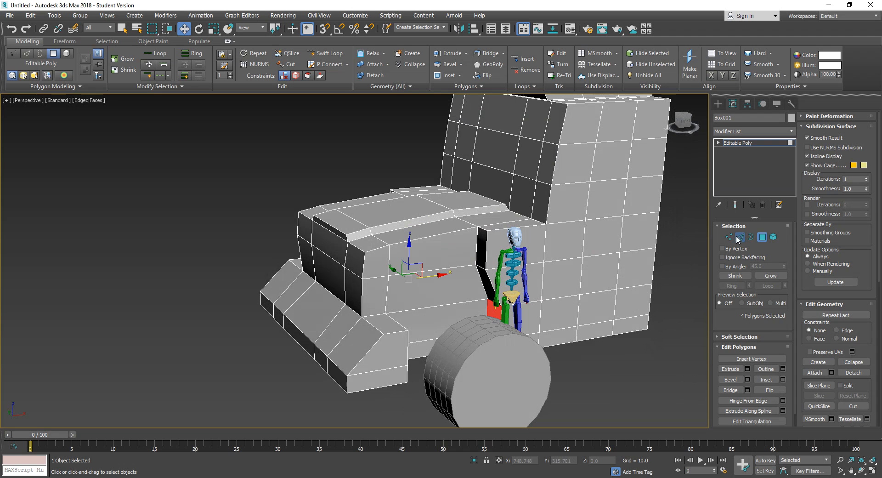
left_click(739, 236)
left_click(473, 268)
middle_click_drag(349, 278, 468, 294, "alt")
middle_click_drag(382, 302, 421, 292)
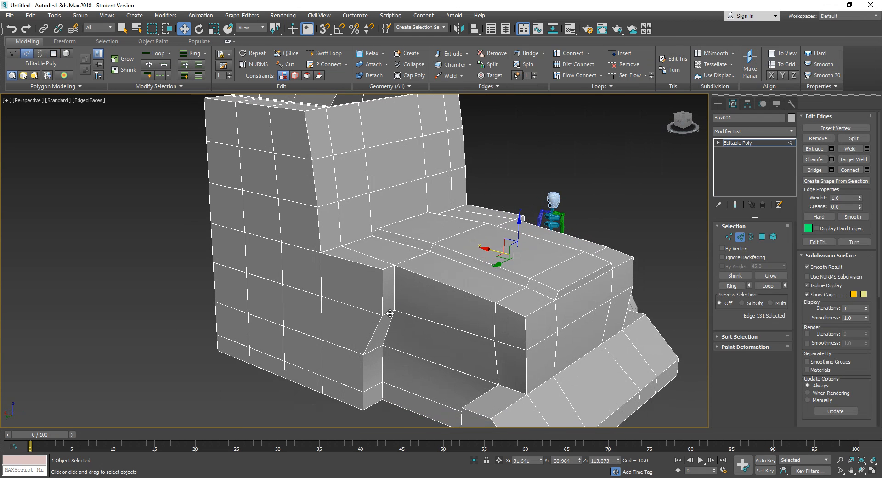
left_click(393, 313, "ctrl")
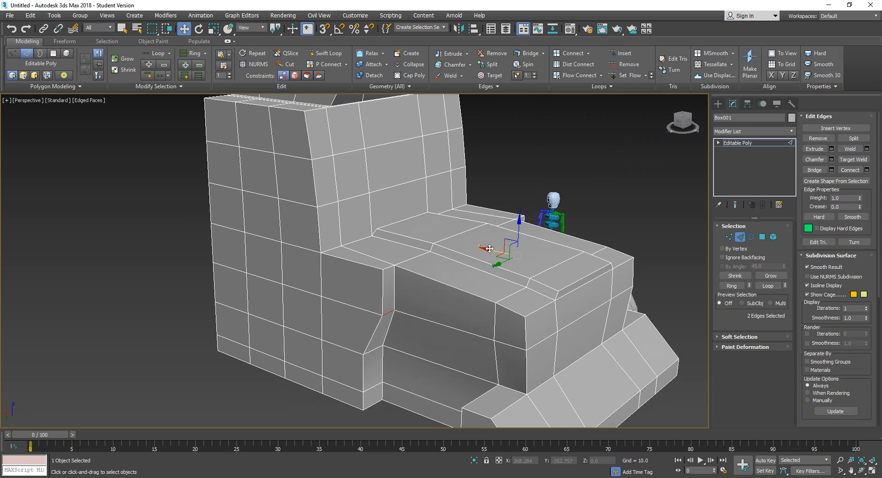
left_click_drag(490, 248, 485, 246)
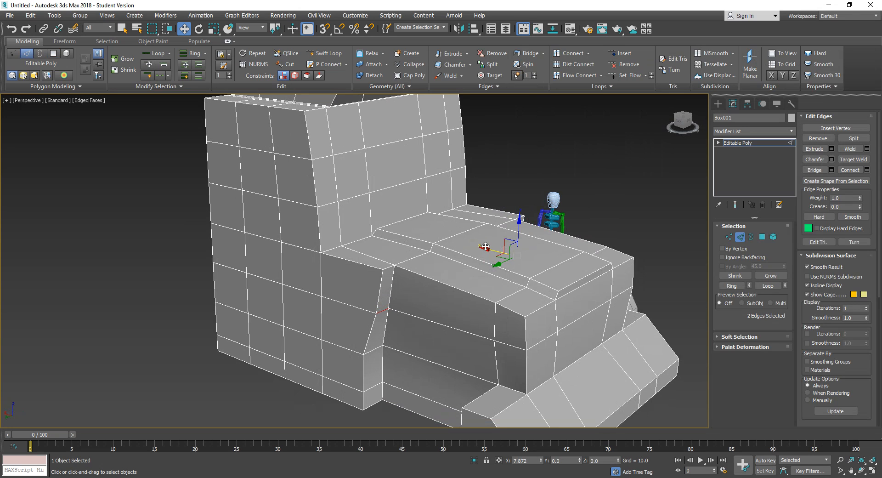
- Examine the cab and wheel from several angles and compare them with the Mystery Skulls truck reference in the browser
middle_click_drag(403, 304, 350, 321, "alt")
scroll(350, 320, "down", 5)
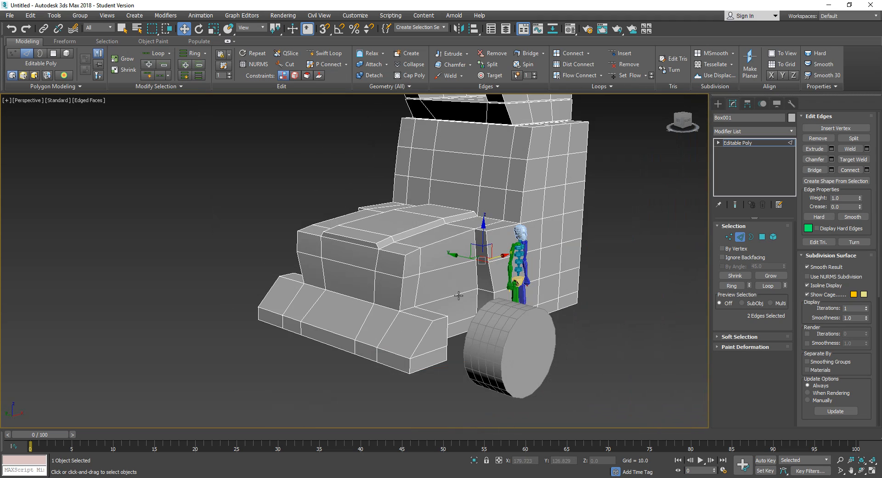
middle_click_drag(464, 307, 443, 313)
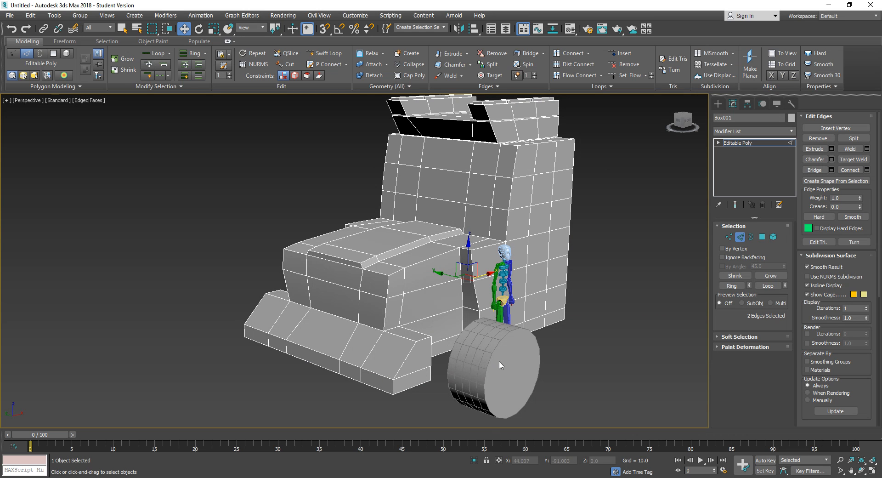
middle_click_drag(476, 361, 445, 358)
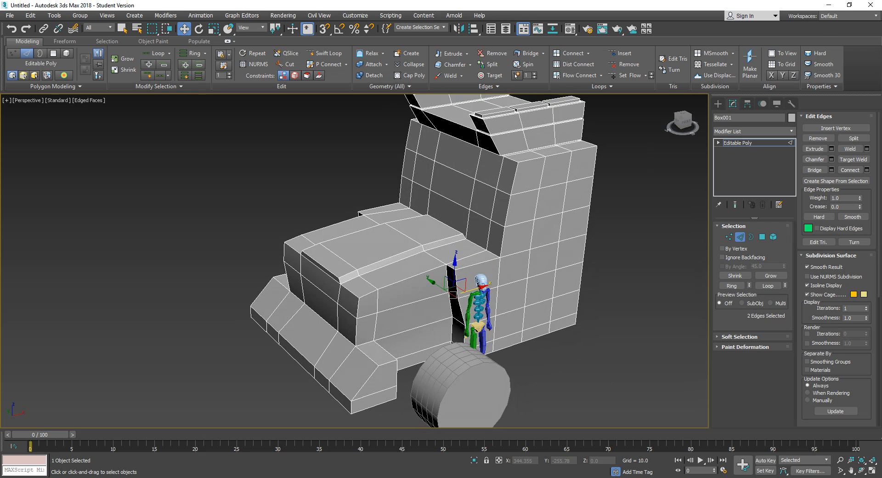
left_click_drag(881, 69, 620, 72)
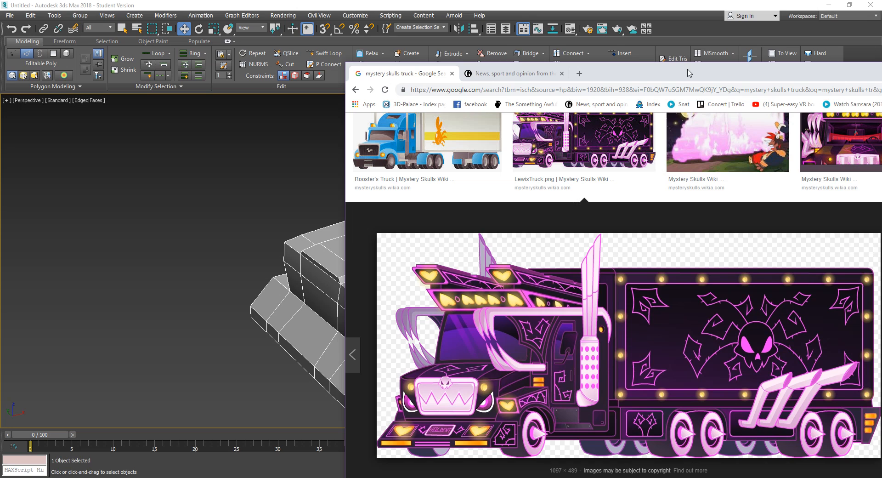
left_click_drag(689, 74, 881, 115)
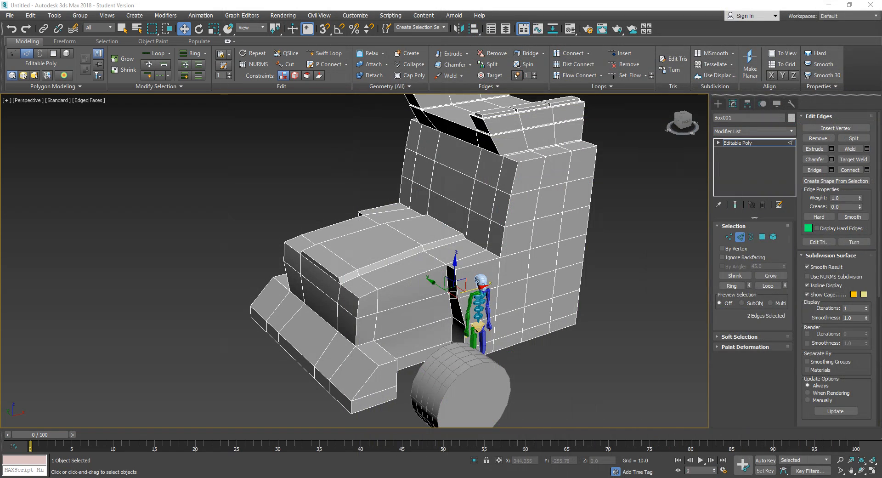
scroll(406, 332, "up", 5)
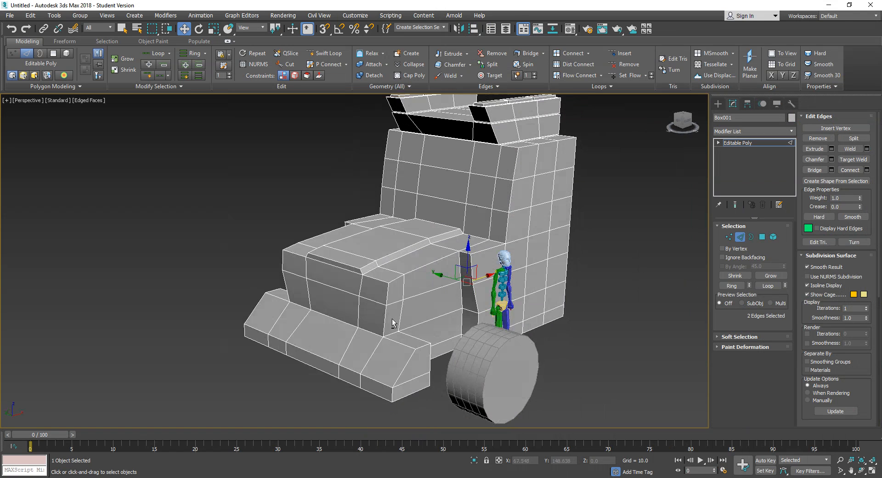
middle_click_drag(423, 324, 397, 310)
middle_click_drag(428, 367, 424, 351)
- Leave the truck body's edge editing and reduce the wheel cylinder's height segments to 1
left_click(477, 341)
mouse_move(520, 340)
middle_mouse_down("alt")
mouse_move(510, 343)
mouse_move(535, 345)
middle_mouse_up("alt")
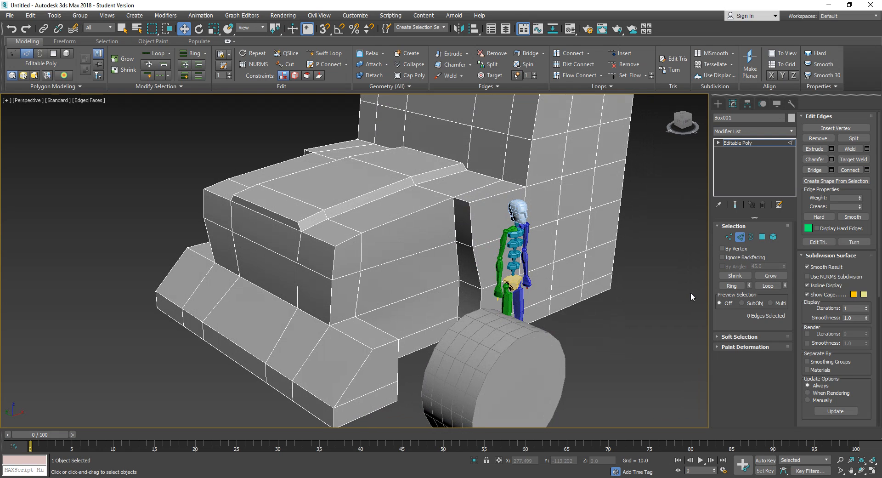
left_click(739, 237)
left_click(520, 368)
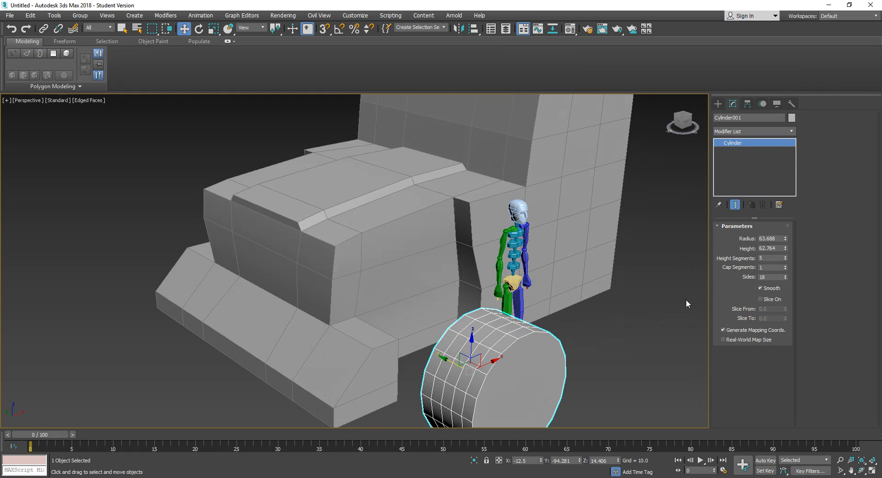
right_click(786, 259)
- Clone the cylinder outward to Y -234.347 as a copy named wheel and reselect the original cylinder
middle_click_drag(543, 377, 562, 336)
left_click_drag(461, 322, 584, 418, "shift")
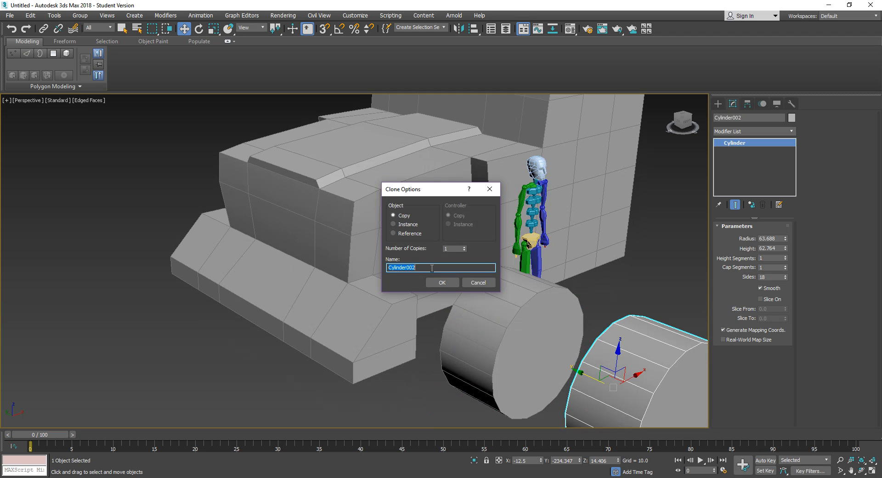
type("wheel")
key("Return")
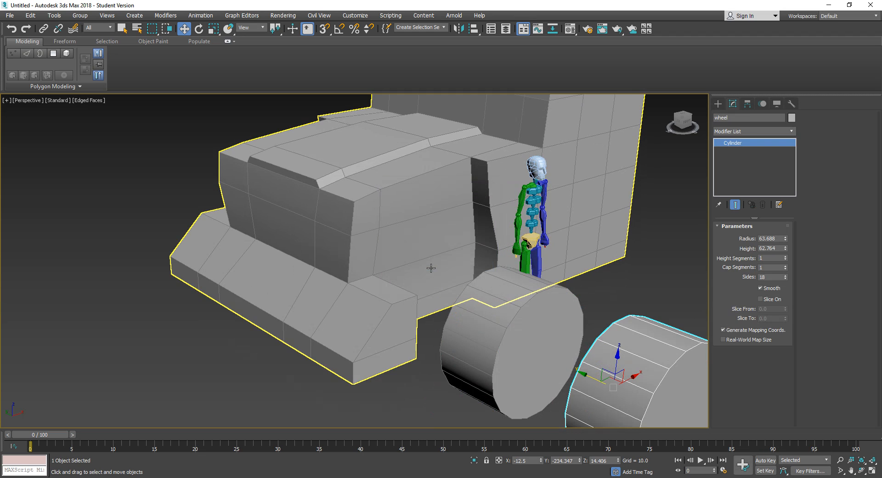
left_click(513, 318)
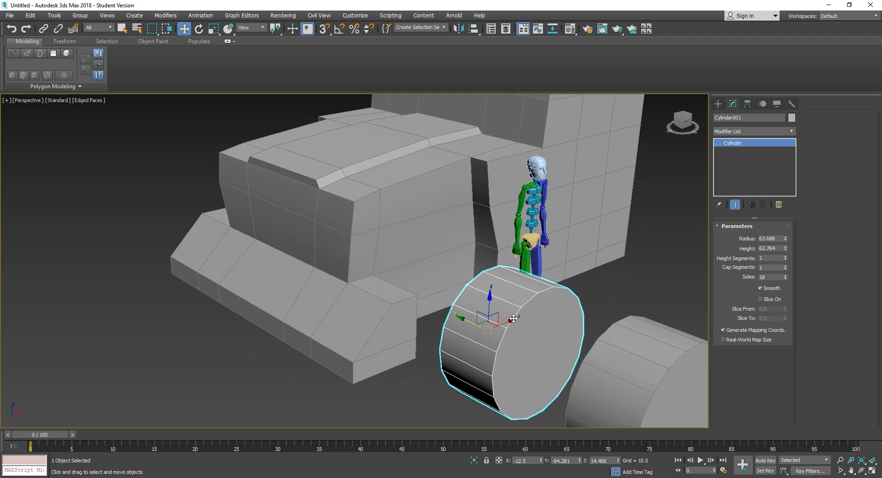
middle_click_drag(513, 318, 503, 331, "alt")
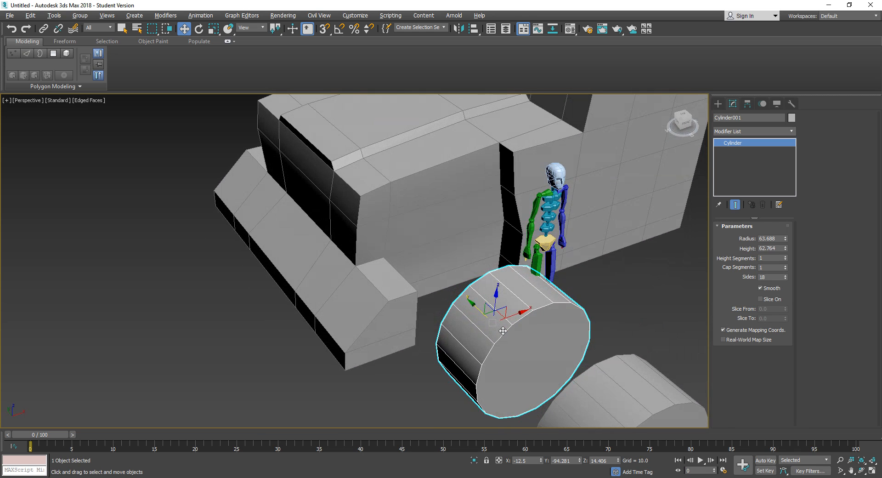
right_click(511, 313)
mouse_move(529, 412)
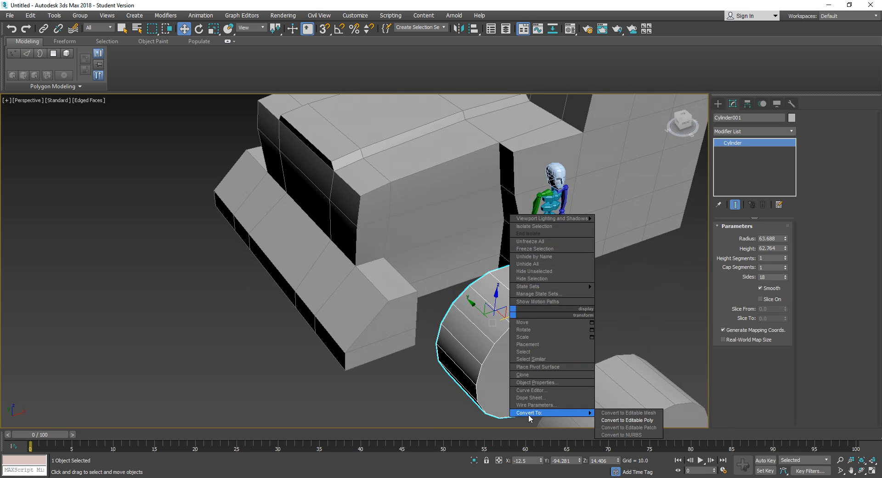
left_click(623, 428)
mouse_move(469, 364)
middle_mouse_down("alt")
mouse_move(481, 347)
mouse_move(512, 351)
middle_mouse_up("alt")
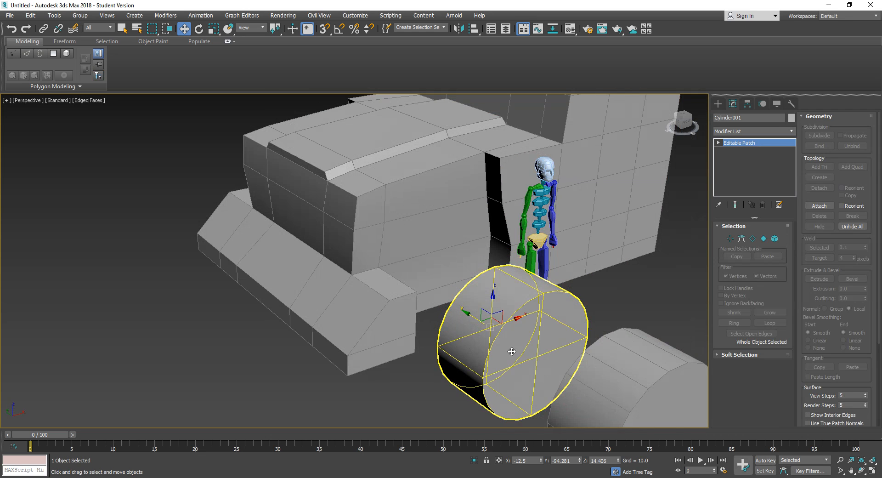
key("ctrl+z")
- Convert the original cylinder beside the truck body to an editable poly
right_click(511, 349)
mouse_move(583, 448)
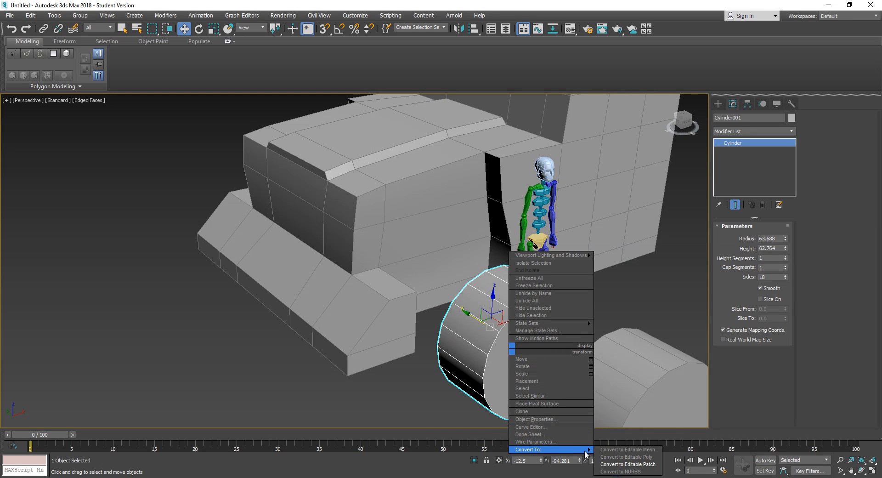
left_click(627, 457)
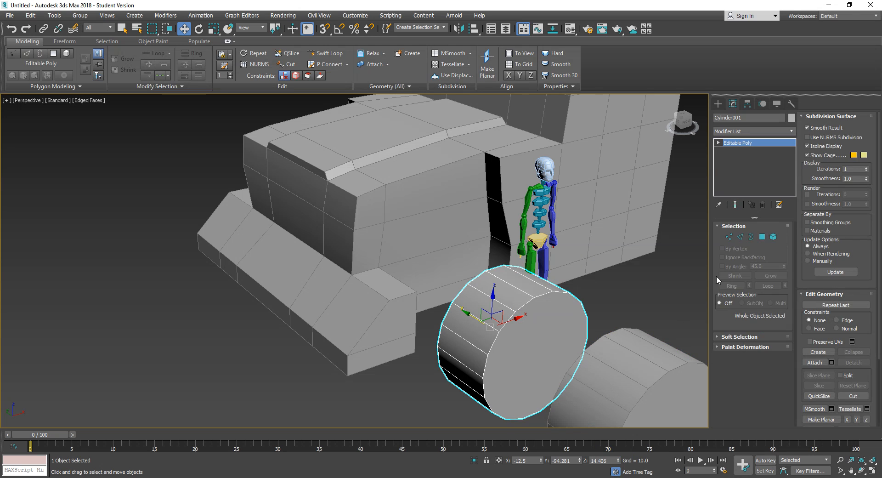
- Delete both caps and the lower side polygons of the cylinder, keeping only the upper nine side polygons as an arch
left_click(762, 237)
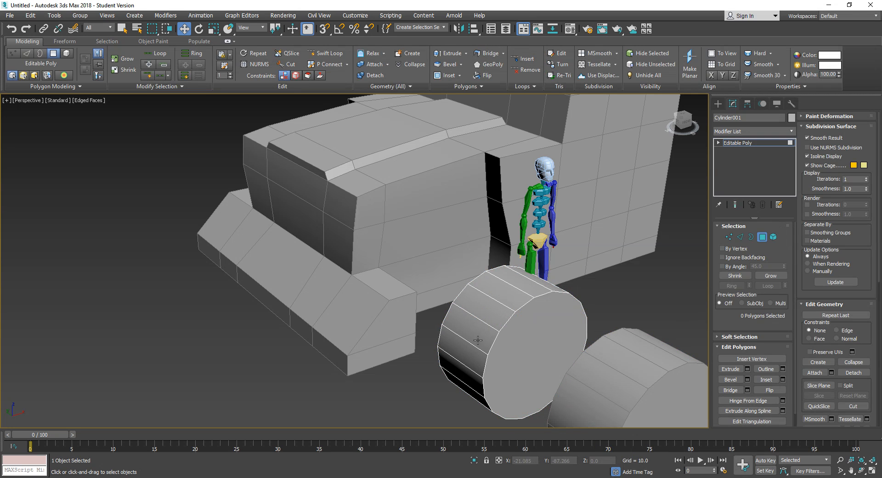
left_click(468, 350)
left_click(478, 328, "ctrl")
left_click(494, 314, "ctrl")
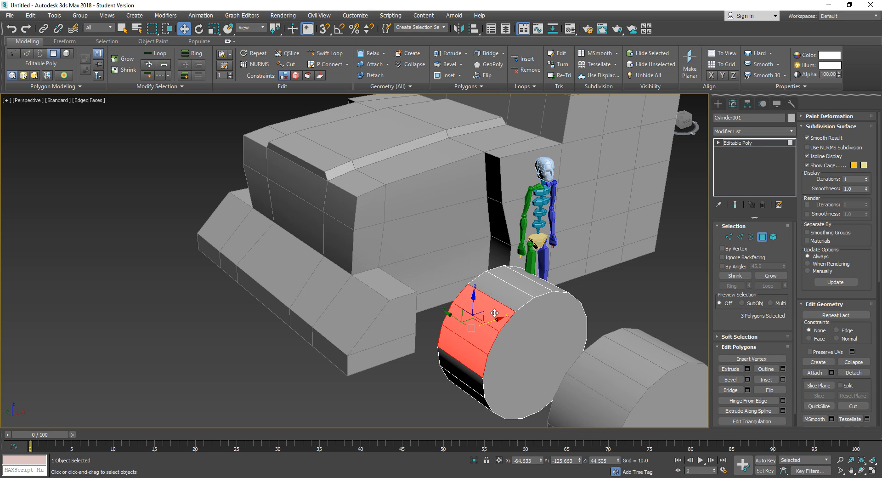
left_click(518, 299, "ctrl")
middle_click_drag(604, 312, 532, 311, "alt")
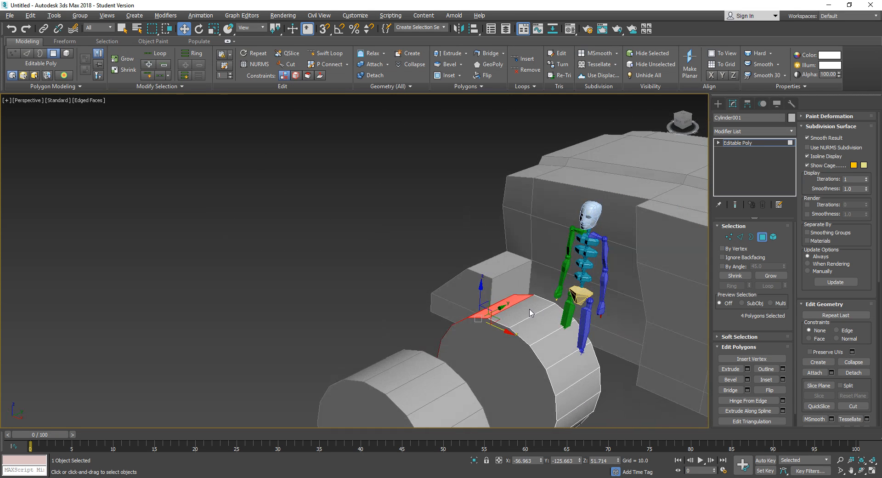
left_click(520, 312, "ctrl")
left_click(534, 333, "ctrl")
left_click(551, 356, "ctrl")
left_click(567, 376, "ctrl")
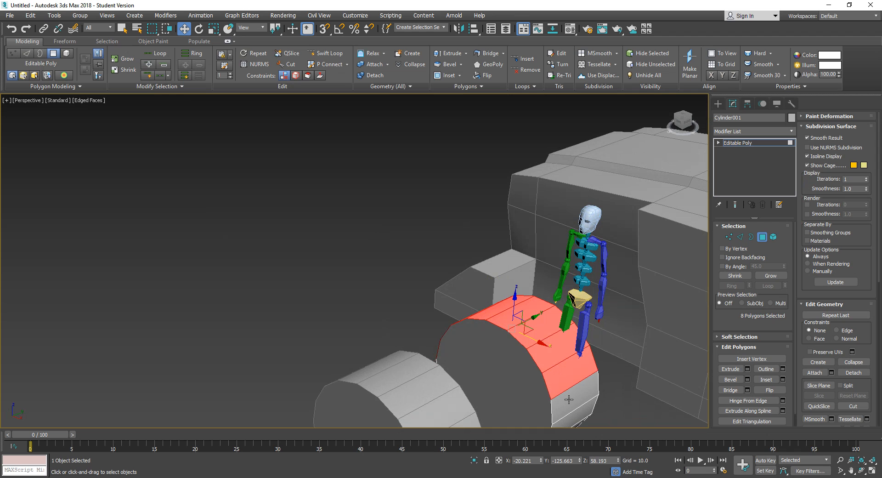
left_click(575, 397, "ctrl")
middle_click_drag(597, 338, 714, 320)
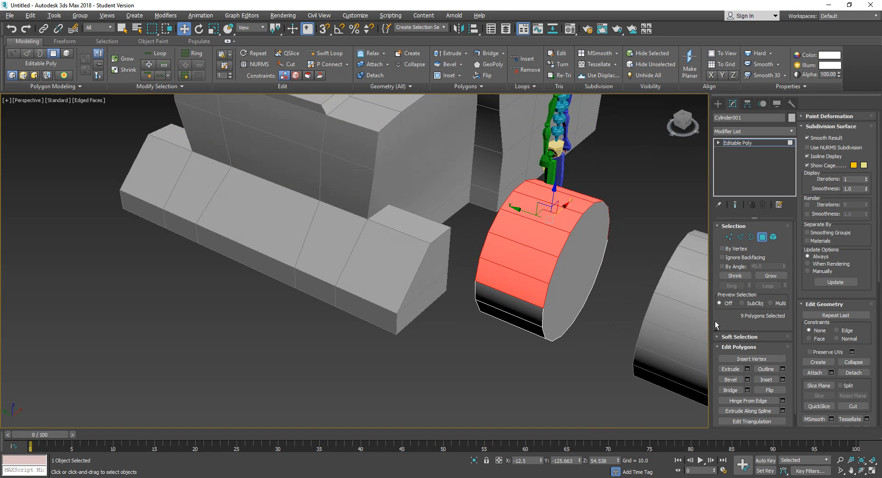
middle_click_drag(556, 299, 549, 335)
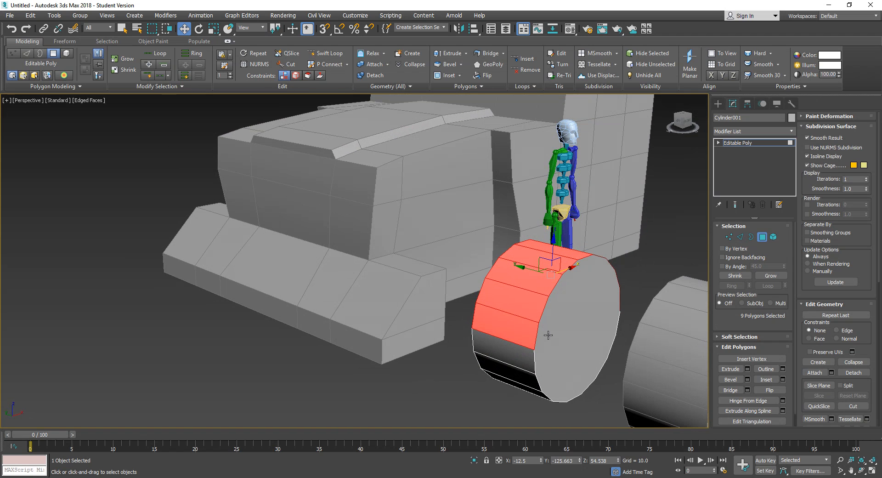
key("ctrl+i")
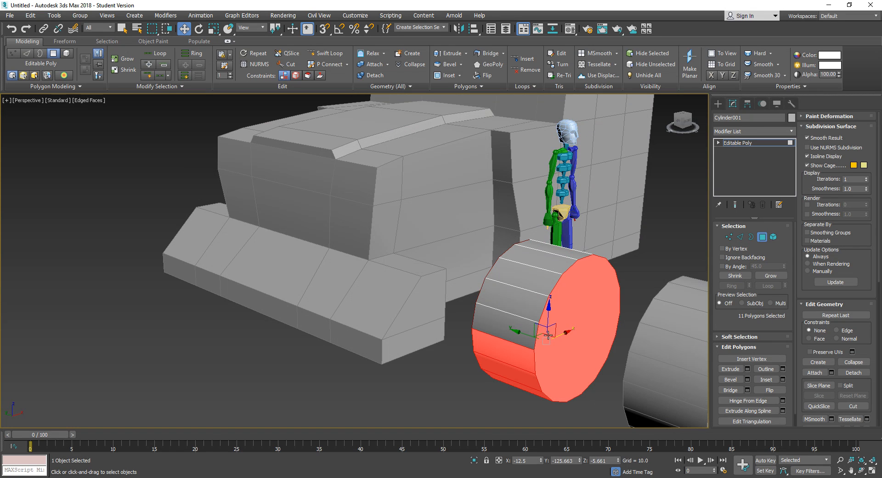
key("Delete")
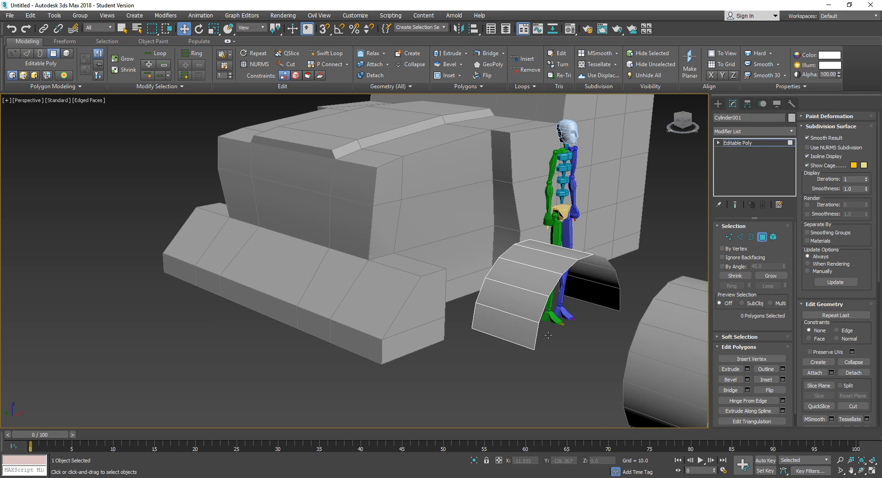
- Try flipping the normals of the whole arch element
left_click(773, 236)
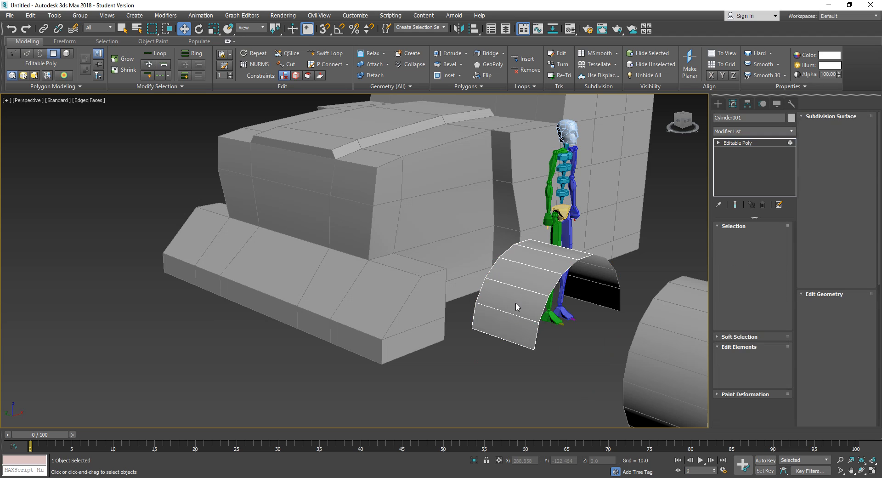
key("ctrl+a")
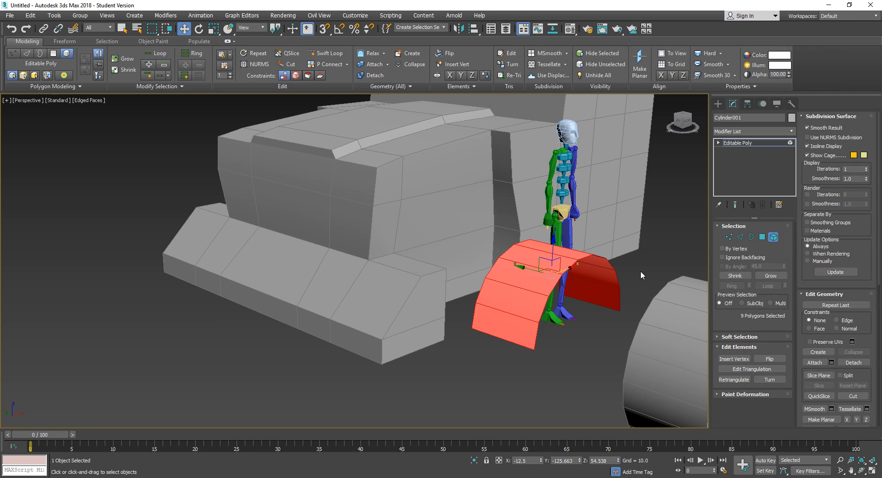
left_click(769, 359)
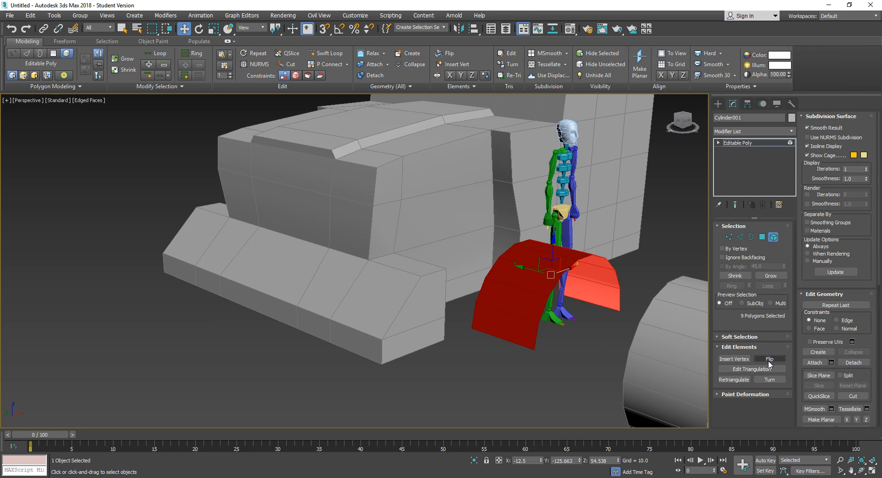
left_click(775, 239)
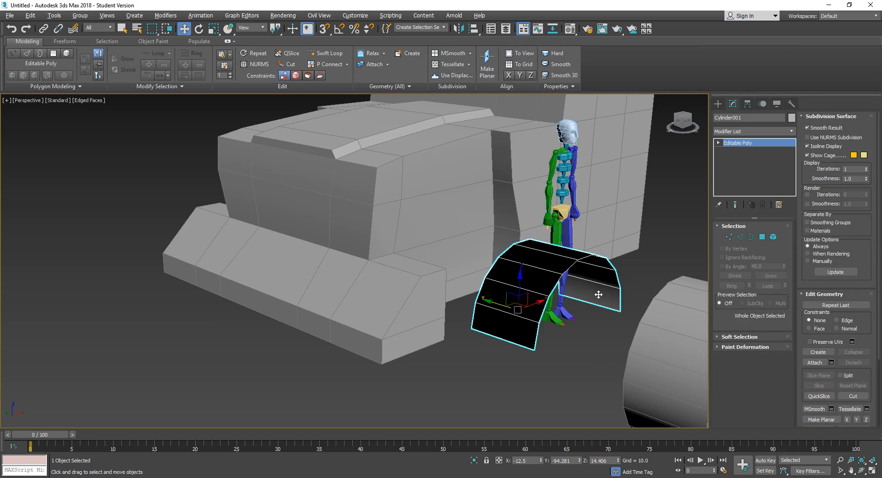
mouse_move(599, 294)
middle_mouse_down("alt")
mouse_move(523, 305)
mouse_move(606, 314)
mouse_move(551, 306)
mouse_move(610, 301)
mouse_move(585, 290)
mouse_move(551, 304)
mouse_move(587, 306)
middle_mouse_up("alt")
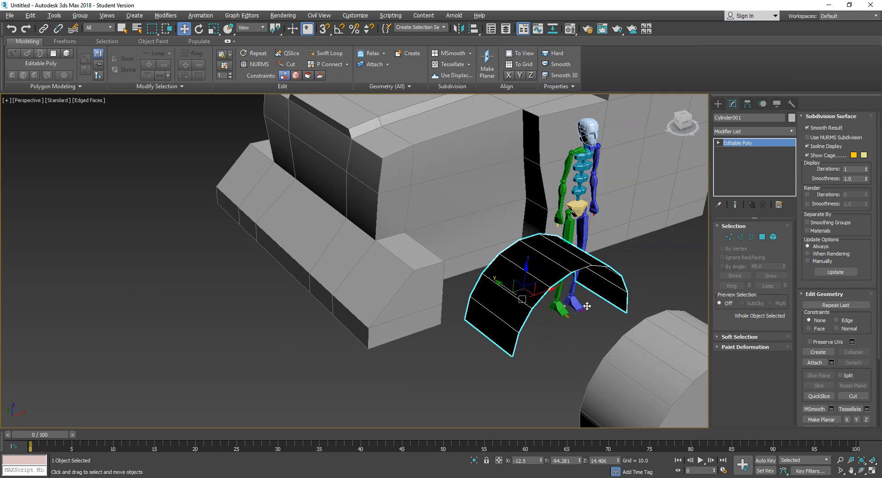
key("ctrl+z")
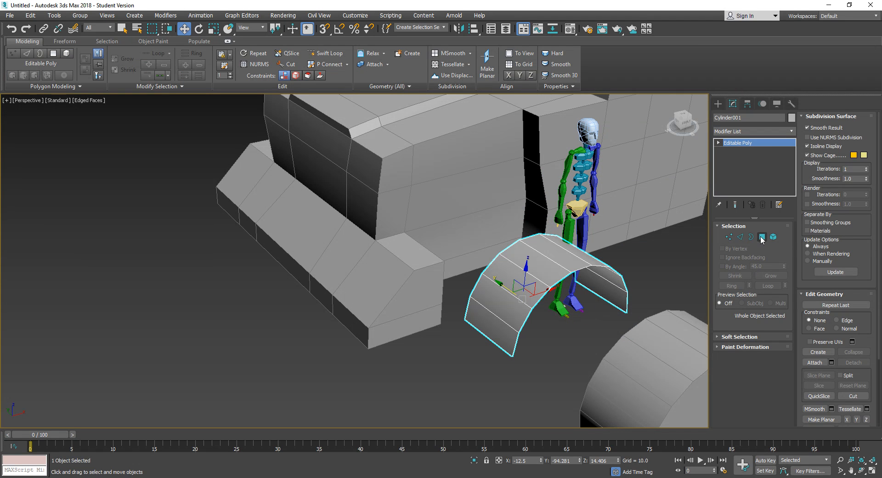
- Extrude all nine arch polygons by 10.0 using the Local Normal option
left_click(772, 238)
left_click(625, 298)
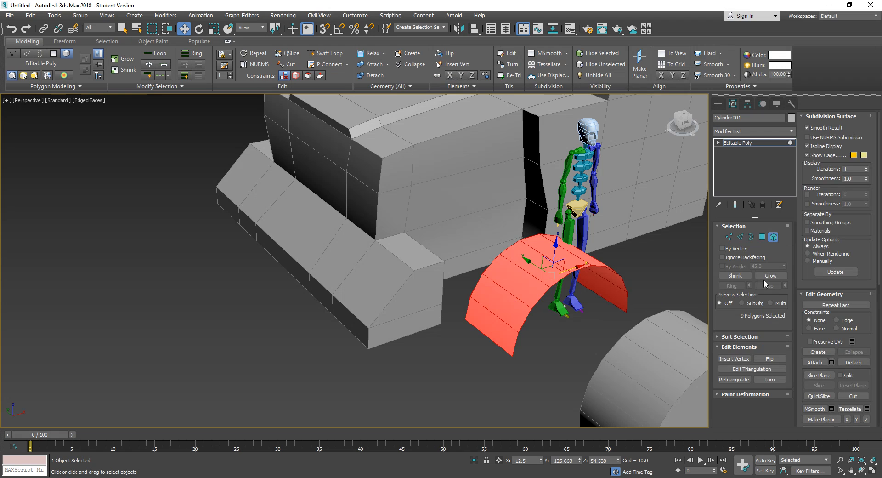
left_click(763, 237)
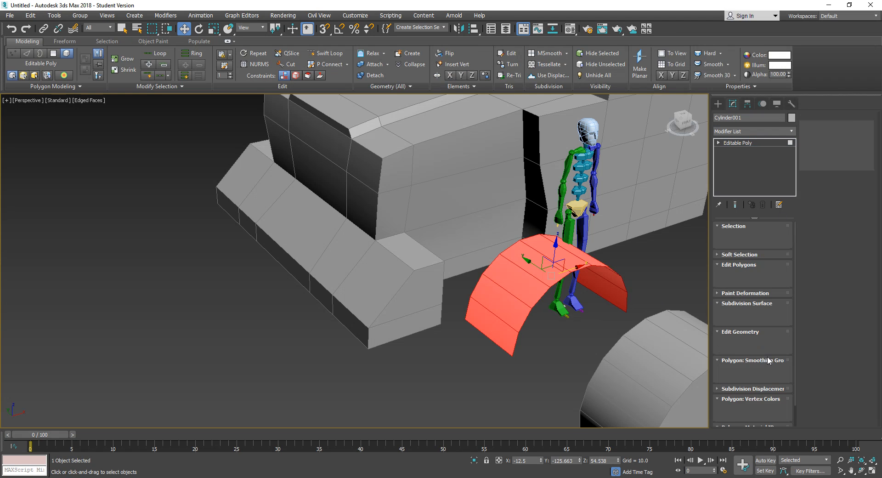
left_click(747, 369)
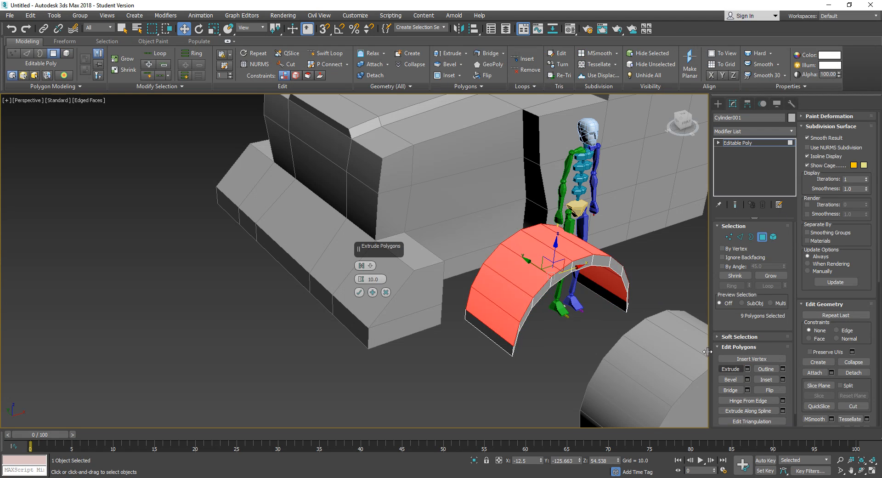
left_click(368, 265)
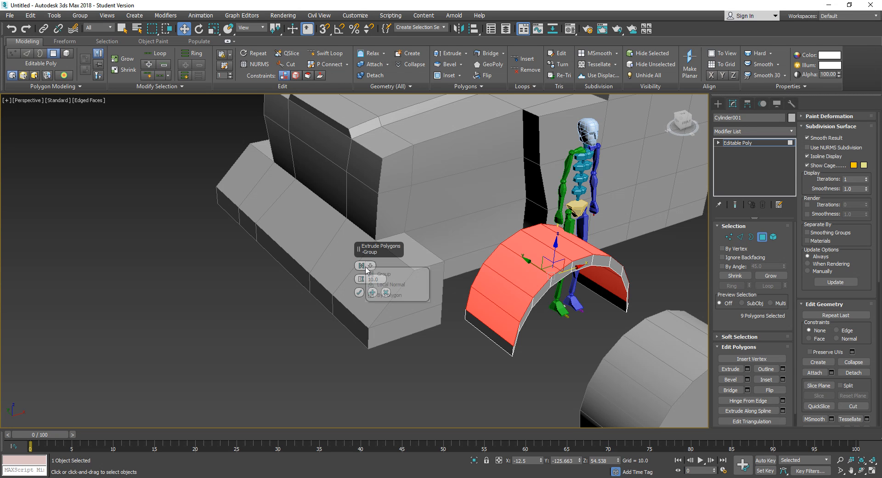
left_click(388, 284)
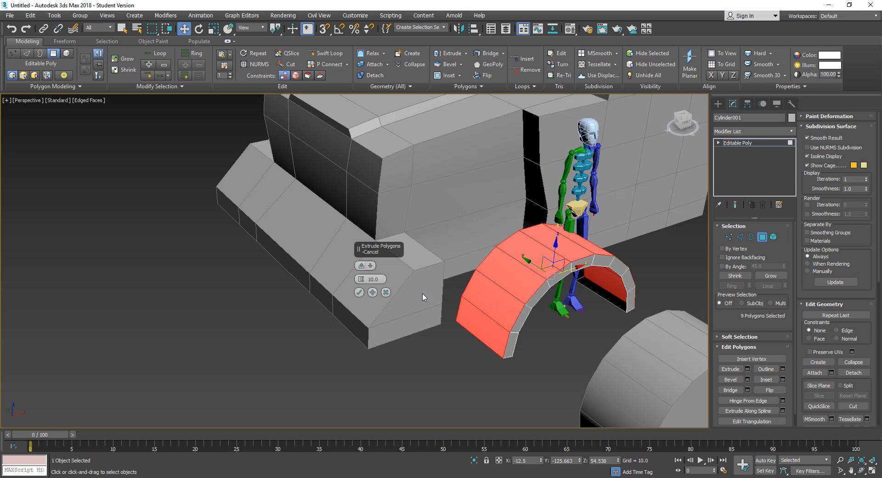
mouse_move(528, 350)
middle_mouse_down("alt")
mouse_move(474, 329)
mouse_move(418, 329)
mouse_move(488, 350)
mouse_move(505, 335)
mouse_move(497, 321)
mouse_move(534, 341)
middle_mouse_up("alt")
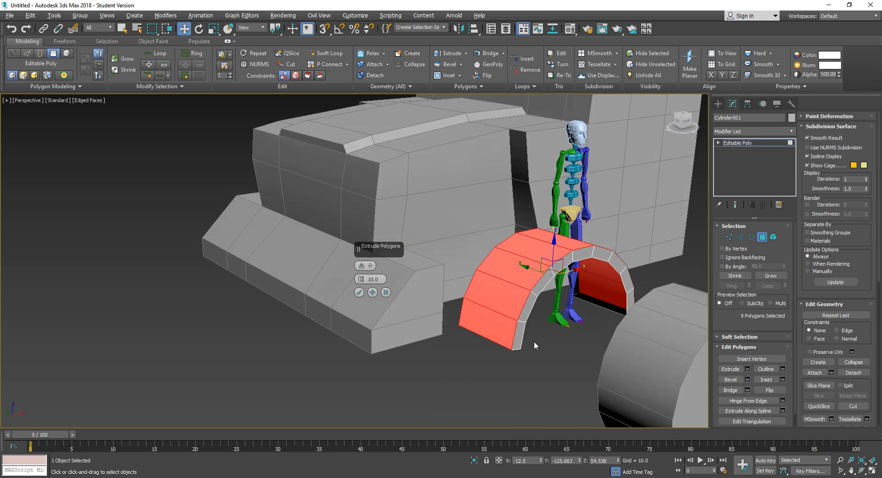
left_click(359, 293)
- Bridge the open inner edges across the underside of the arch cylinder, starting at one leg and working up toward the crown
middle_click_drag(552, 392, 466, 327, "alt")
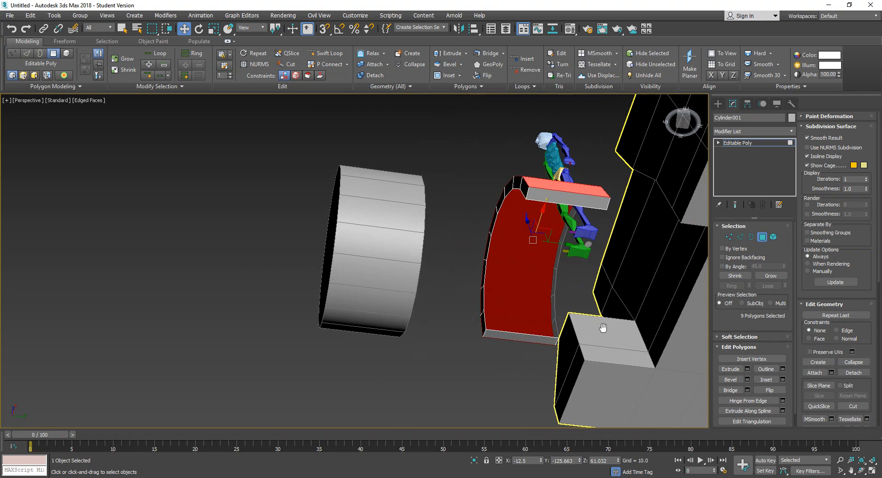
scroll(602, 332, "up", 4)
middle_click_drag(560, 338, 567, 341, "alt")
left_click(759, 240)
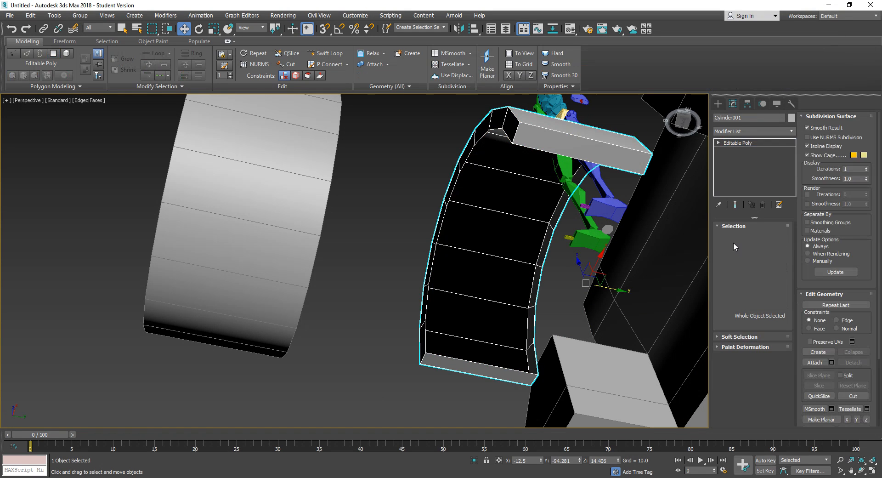
left_click(559, 285)
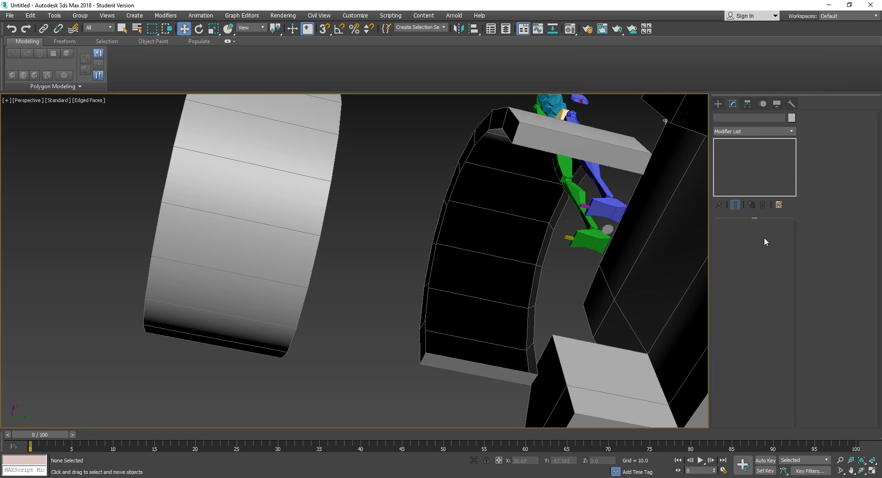
left_click(522, 261)
left_click(740, 237)
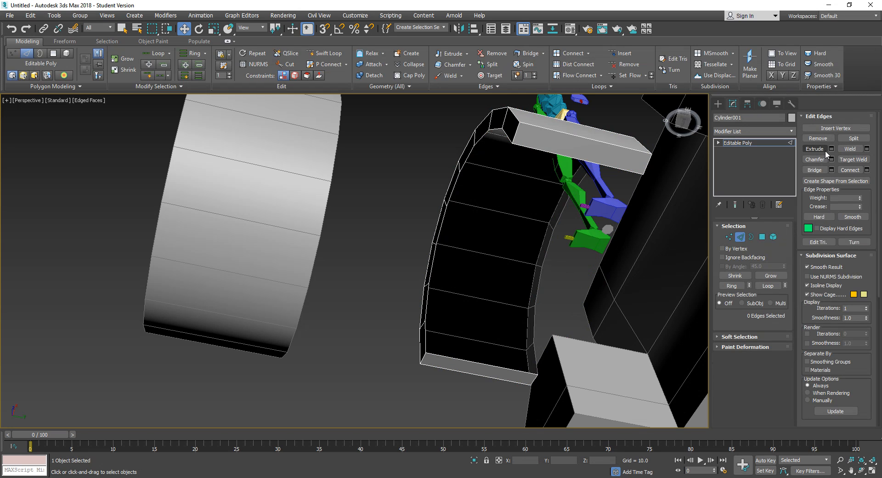
left_click(820, 170)
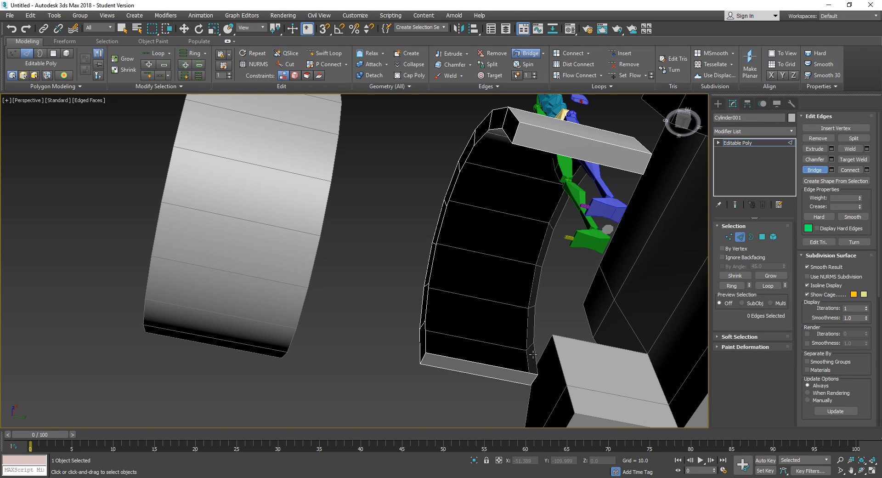
left_click(428, 323)
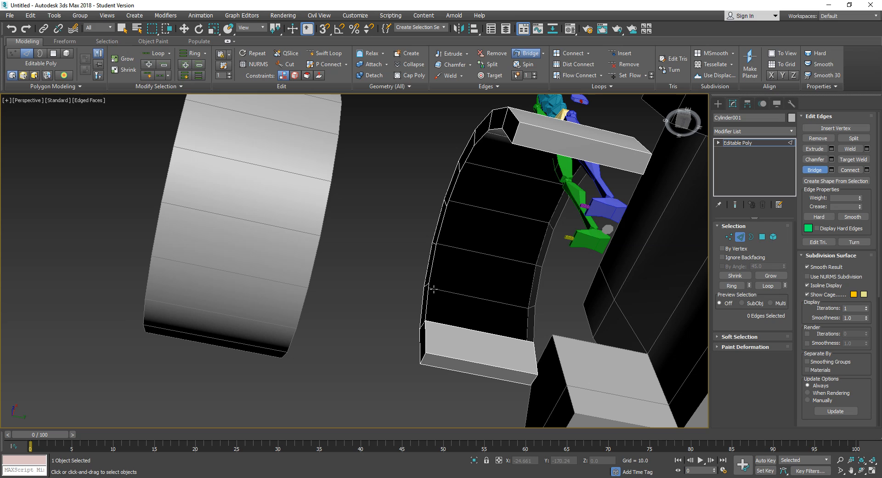
left_click(532, 323)
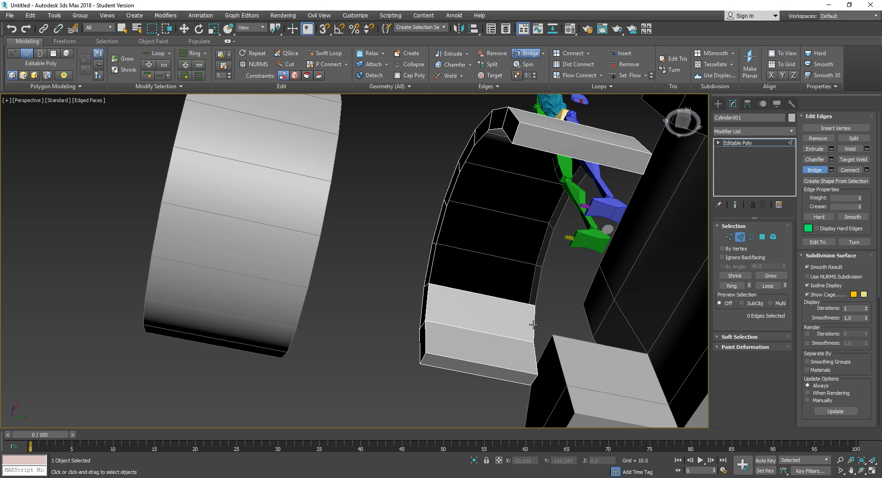
left_click(431, 274)
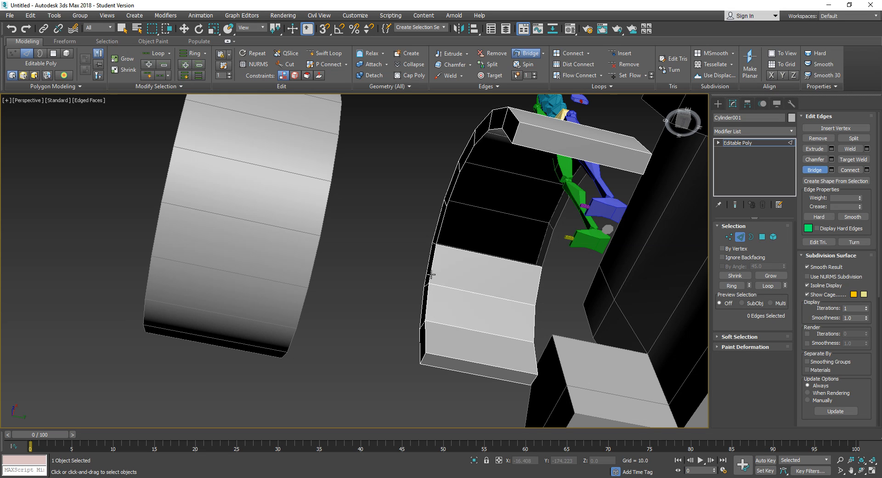
left_click(546, 247)
- Bridge the remaining open inner edges down to the other leg, closing the underside of the arch
middle_click_drag(458, 272, 547, 230, "alt")
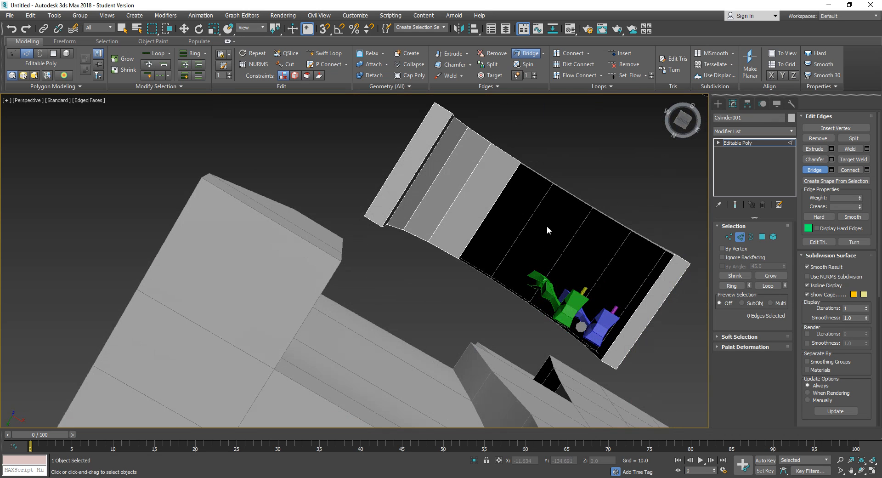
middle_click_drag(551, 189, 548, 212, "alt")
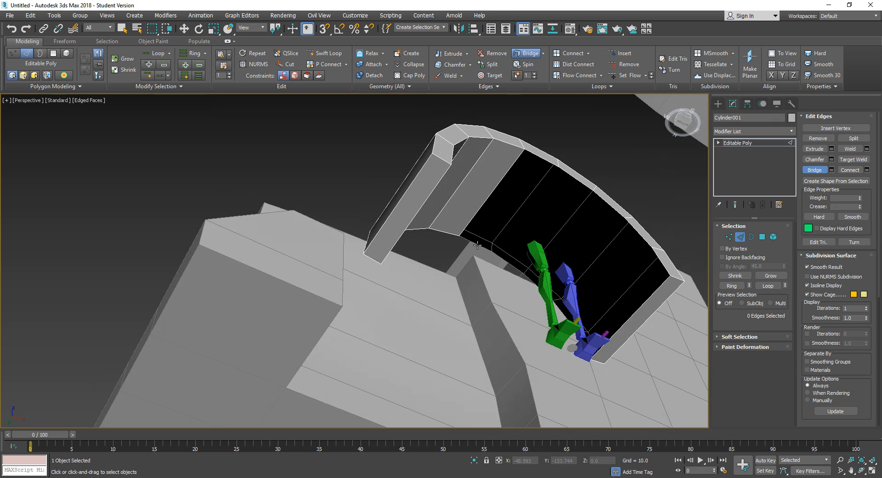
left_click(546, 161)
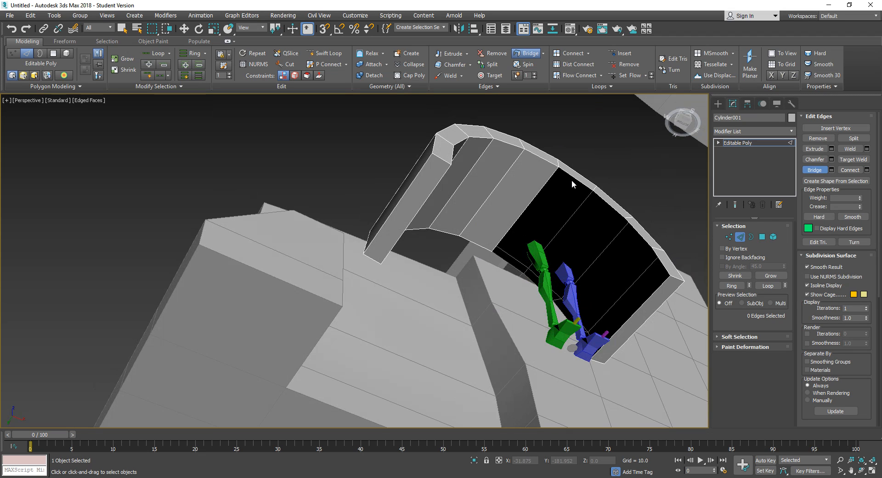
left_click(516, 266)
left_click(619, 216)
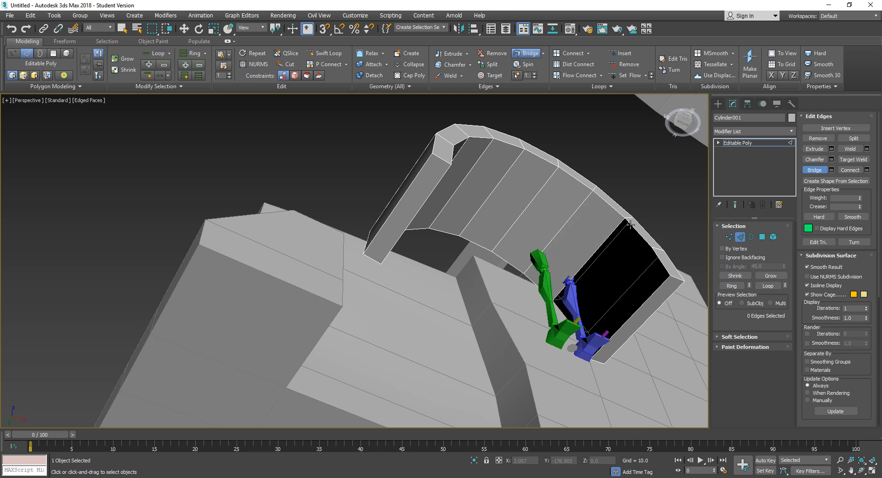
left_click(568, 317)
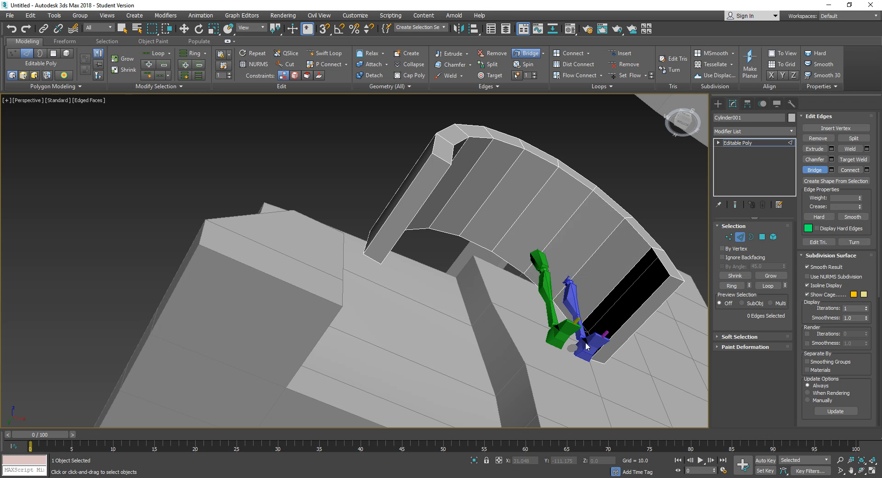
left_click(663, 265)
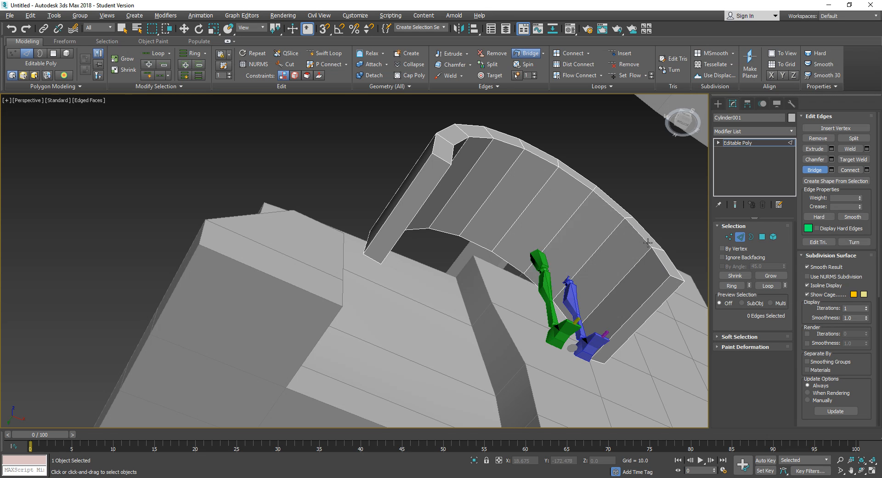
- Insert a lengthwise edge loop around the arch near its outward-facing rim with Swift Loop
middle_click_drag(649, 244, 674, 314, "alt")
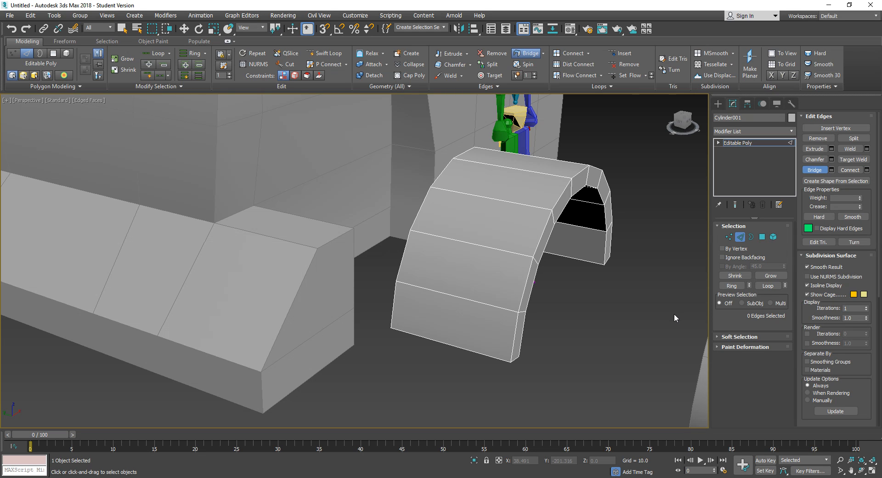
middle_click_drag(569, 342, 580, 346, "alt")
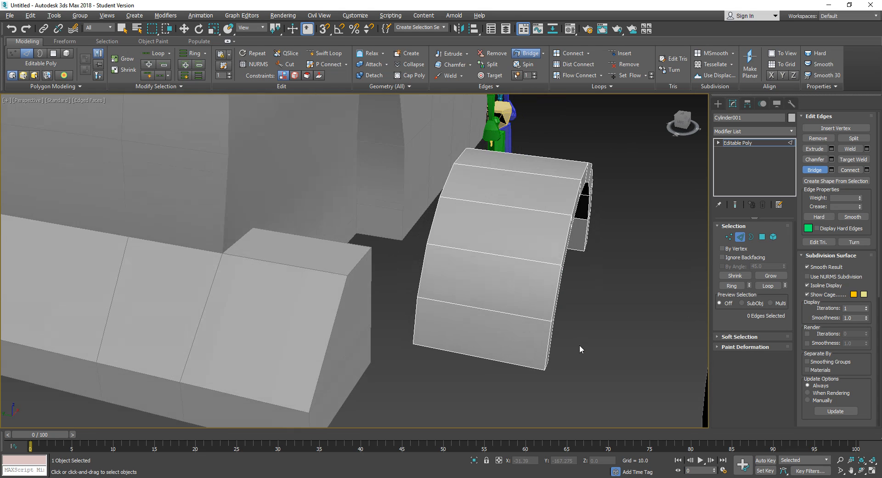
left_click(823, 170)
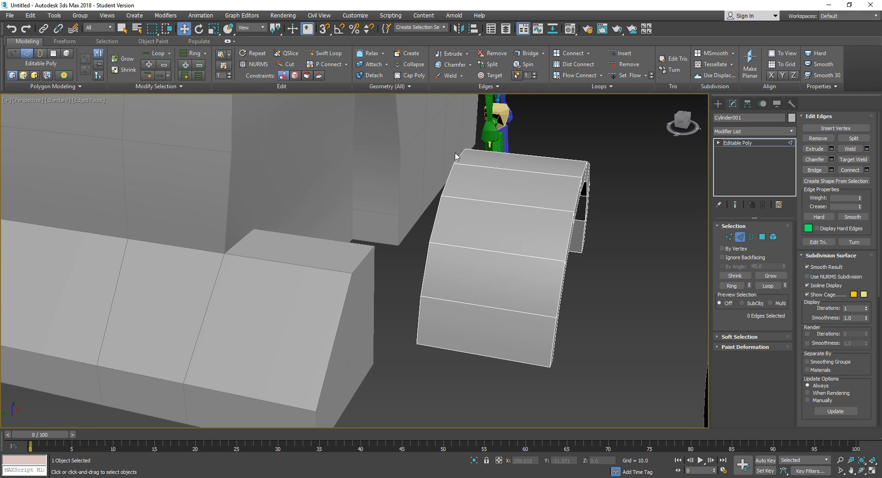
left_click(324, 53)
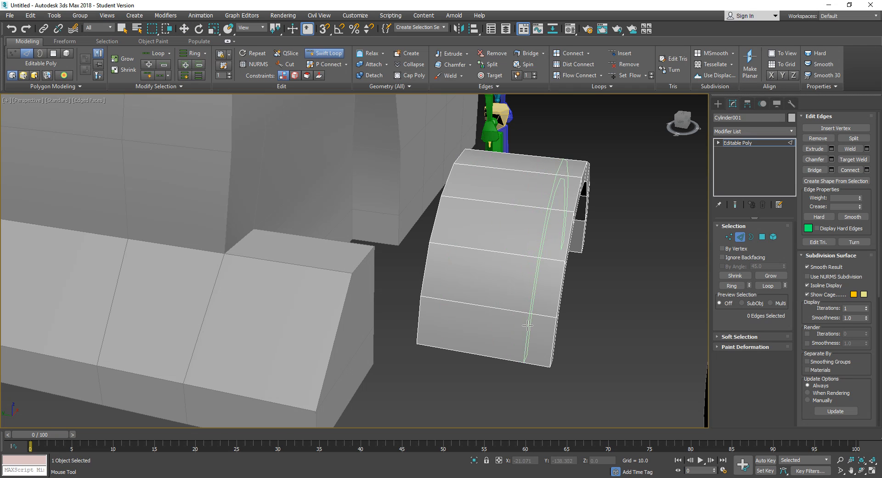
left_click(524, 324)
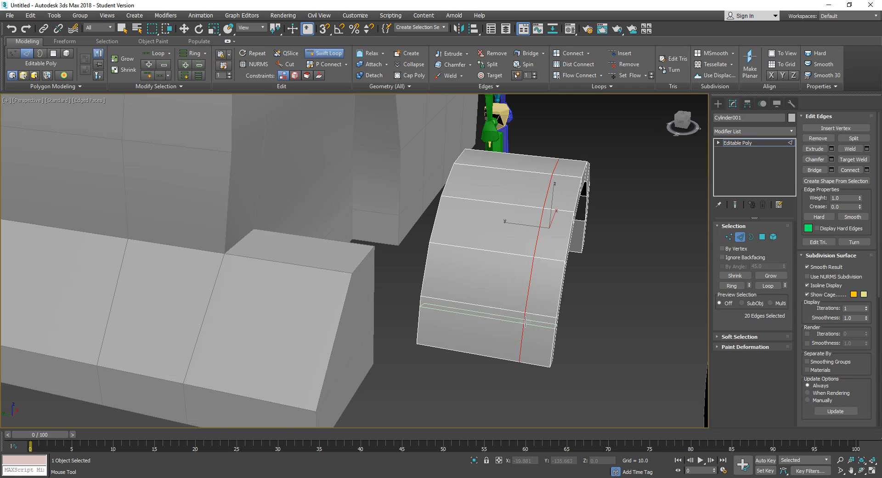
- Extrude the six upper polygons on the wider, body-side strip of the arch with a height of 0
left_click(765, 237)
middle_click_drag(573, 249, 542, 270, "alt")
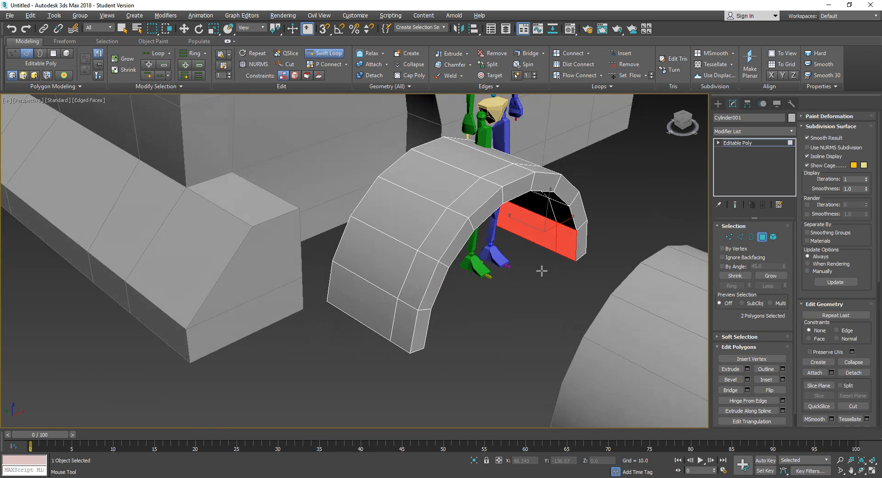
middle_click_drag(466, 259, 488, 366)
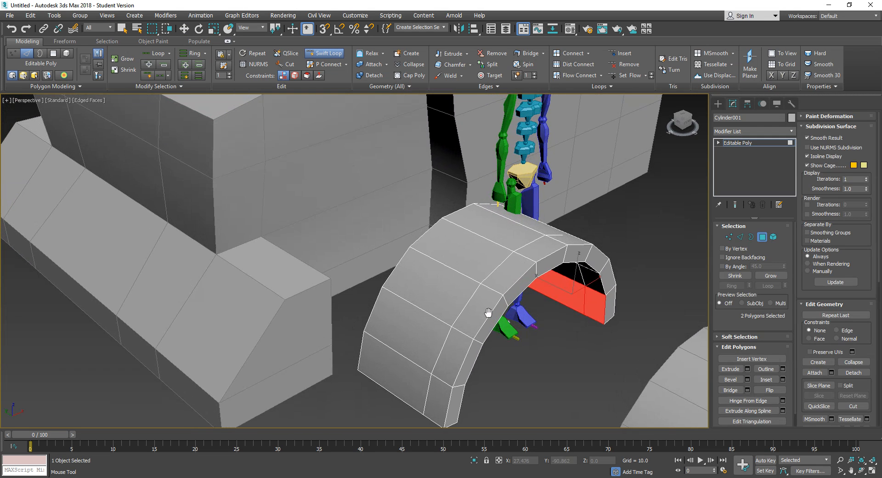
key("w")
left_click(457, 288)
left_click(476, 260, "ctrl")
left_click(514, 233, "ctrl")
middle_click_drag(600, 258, 556, 268, "alt")
left_click(560, 298, "ctrl")
left_click(573, 309, "ctrl")
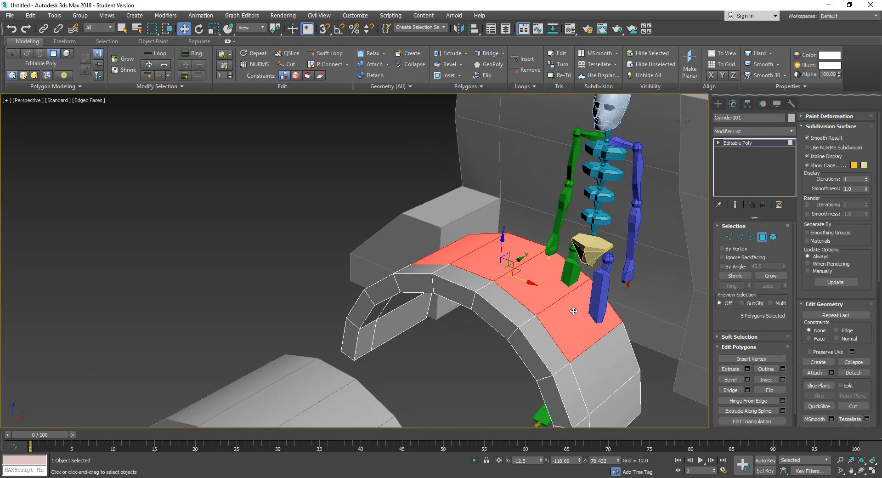
left_click(604, 360, "ctrl")
middle_click_drag(604, 361, 650, 366, "alt")
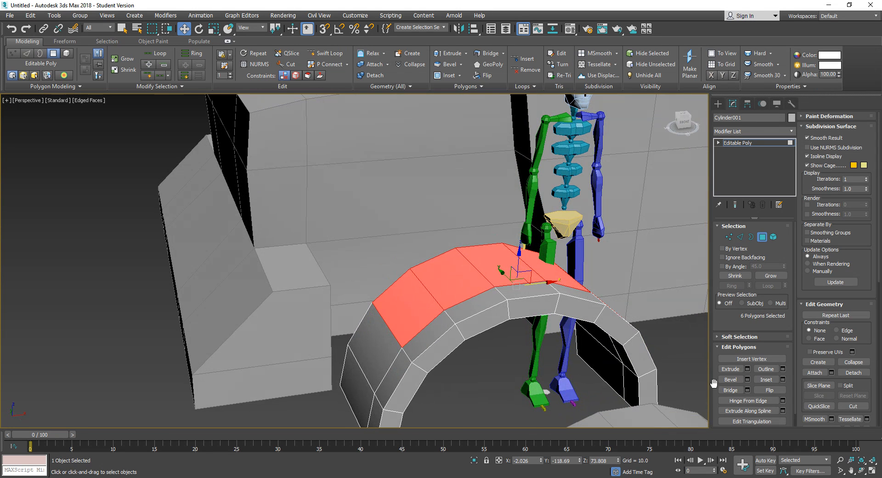
left_click(748, 368)
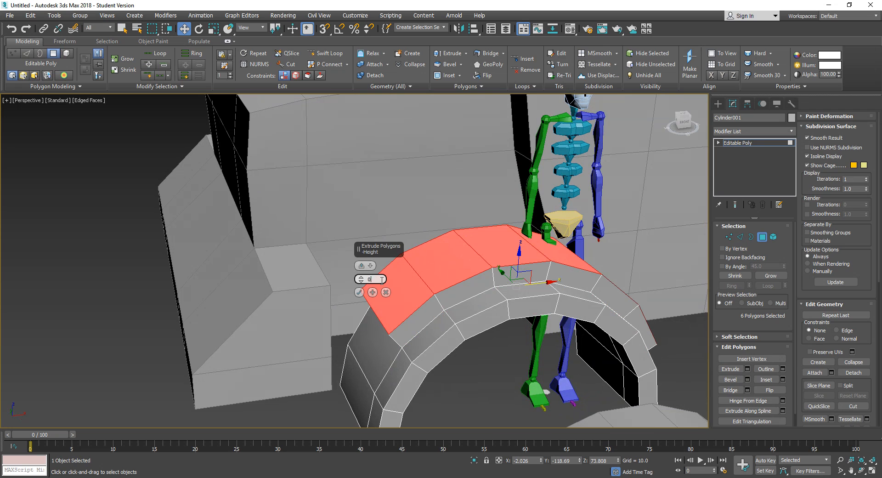
left_click(359, 293)
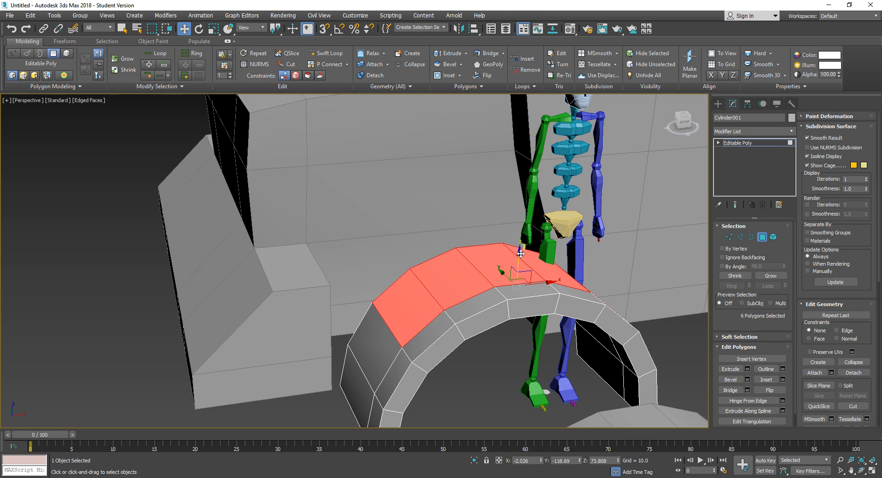
- Raise the six extruded top polygons about 57 units along Z and scale them flat to 0 on Z
left_click_drag(523, 254, 534, 144)
key("e")
key("r")
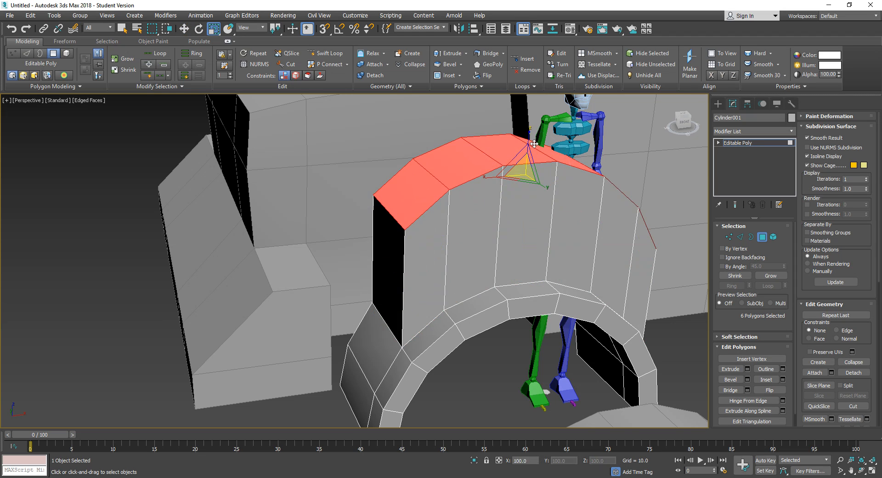
left_click_drag(530, 136, 413, 77)
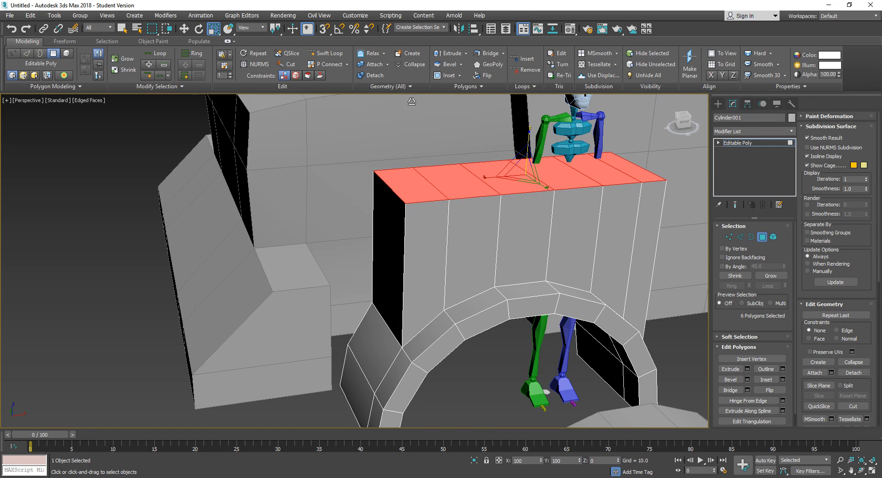
- Lower the flattened top polygons above the arch to a Z height of about 100.5
middle_click_drag(434, 368, 421, 361, "alt")
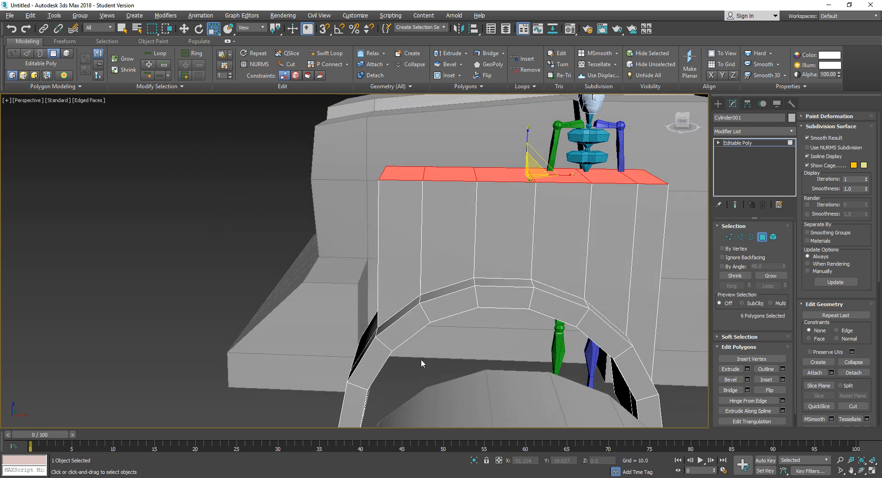
scroll(421, 362, "up", 2)
key("w")
middle_click_drag(450, 269, 427, 314)
key("e")
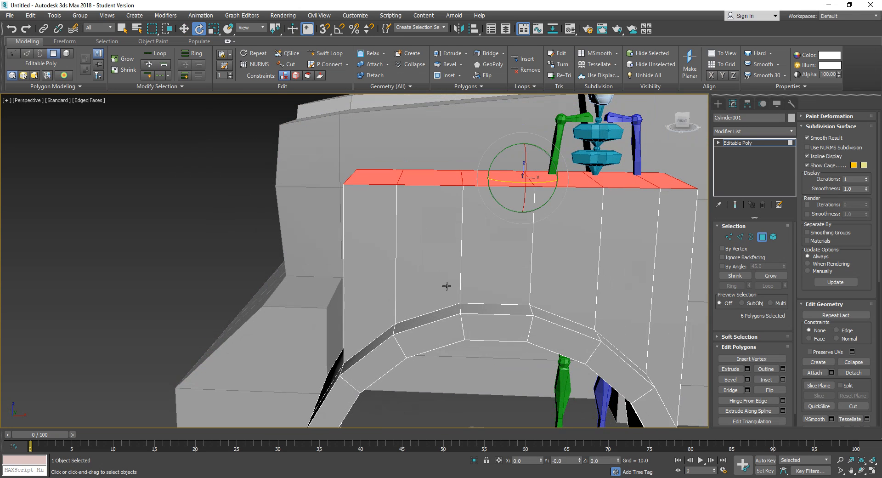
key("w")
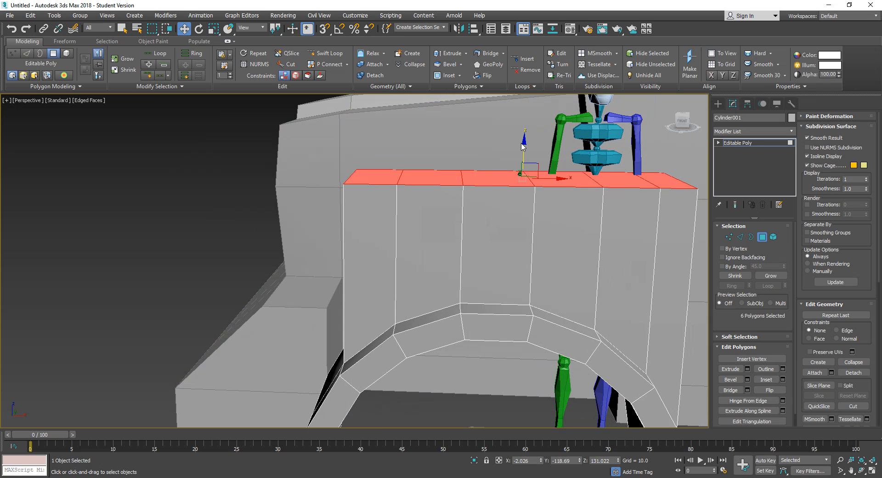
left_click_drag(524, 144, 523, 236)
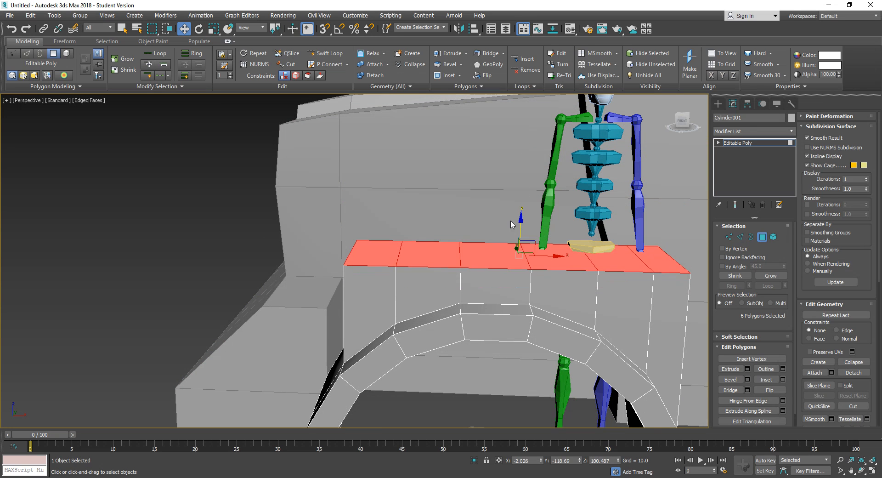
- Turn on angle snap and rotate the flat top polygons -10° about Y so the top slopes down toward the truck's front
middle_click_drag(514, 225, 467, 274, "alt")
scroll(493, 231, "down", 5)
scroll(458, 256, "up", 4)
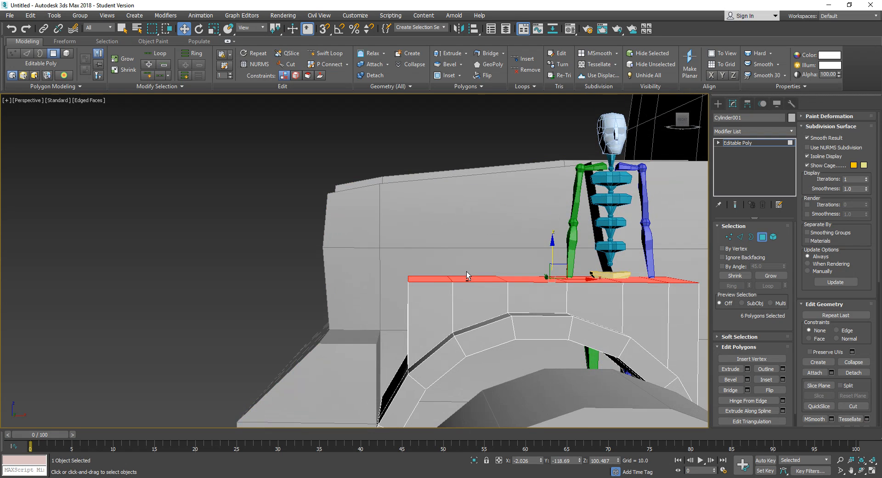
key("e")
key("r")
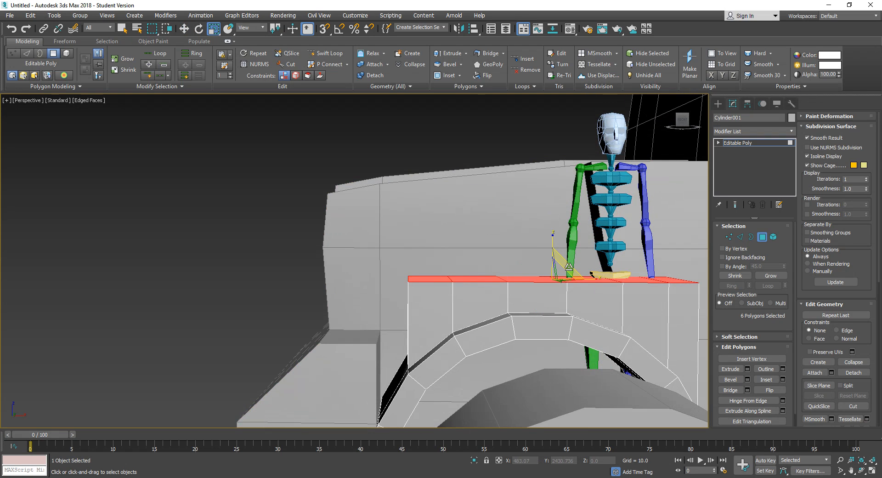
key("e")
key("a")
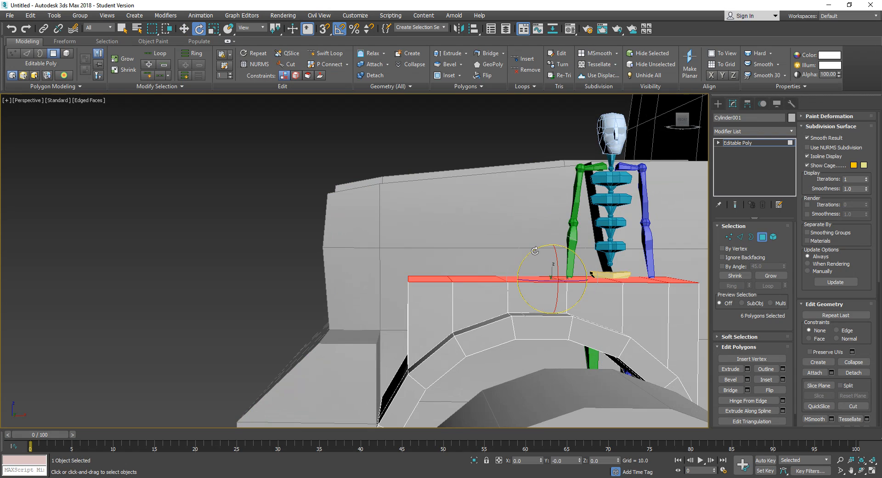
left_click_drag(534, 251, 531, 252)
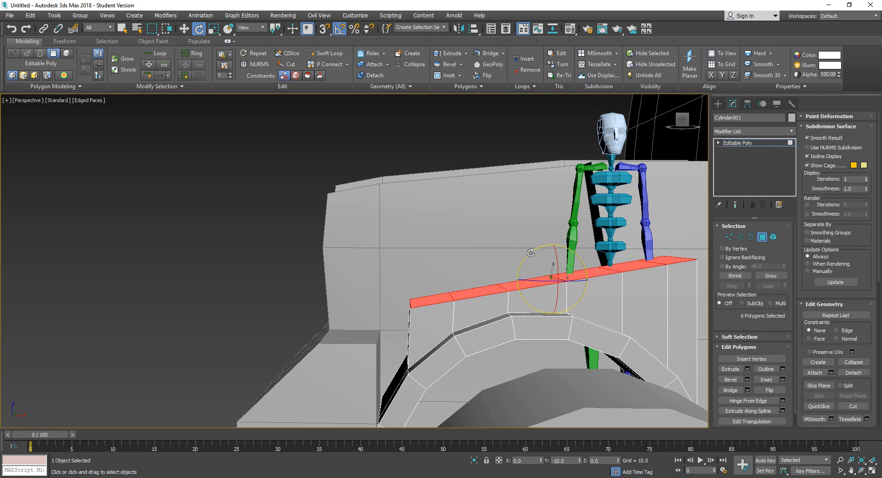
- Scale the sloped top polygons to about 104% along X and shift them forward to X about -4.2
key("r")
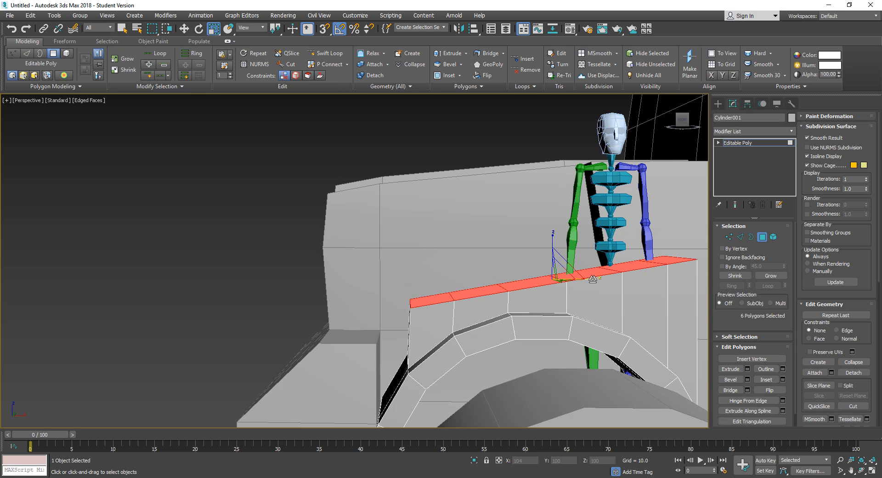
left_click_drag(593, 279, 594, 277)
middle_click_drag(587, 287, 380, 258)
key("w")
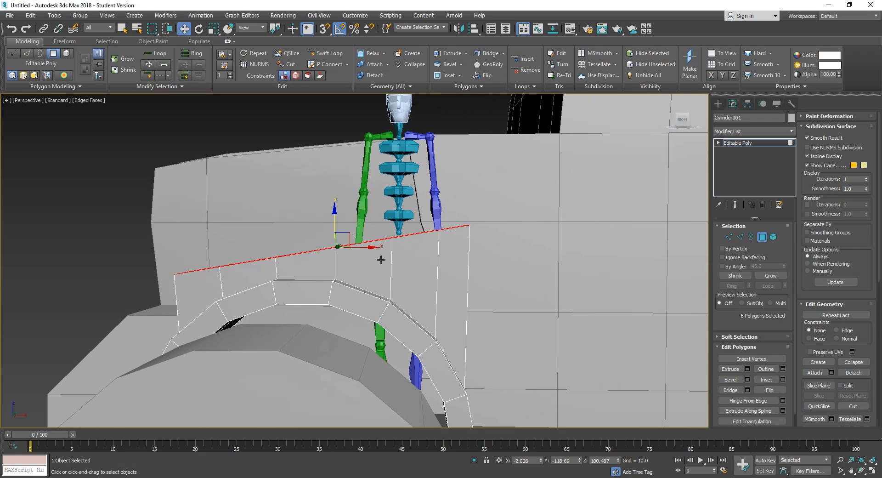
left_click_drag(373, 247, 367, 251)
- Examine the fender's sloped top against the arch and truck body in the left, front and perspective views
key("l")
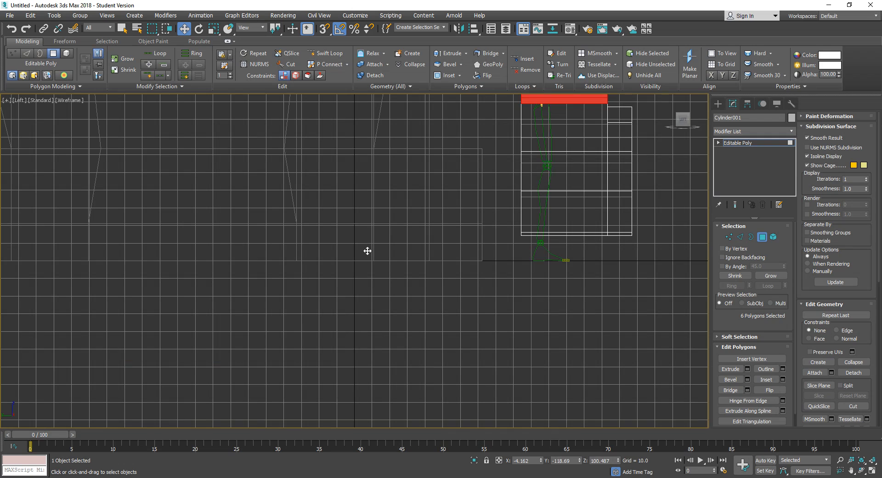
key("z")
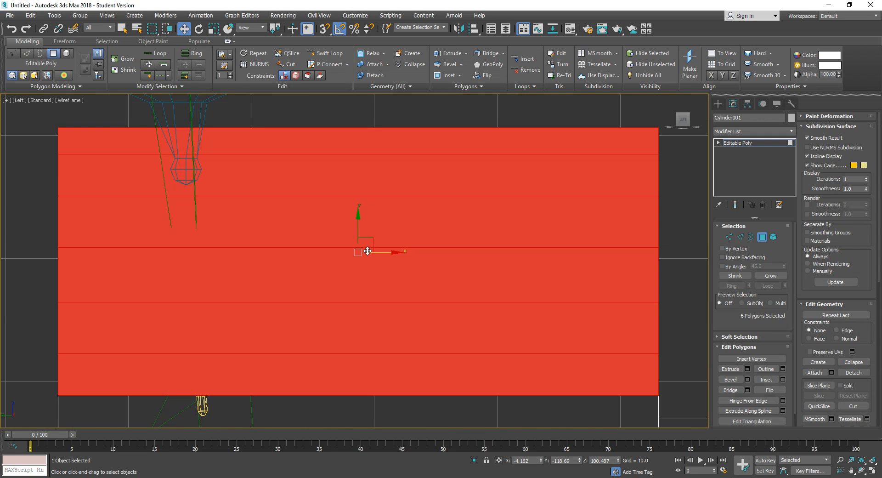
scroll(368, 251, "down", 8)
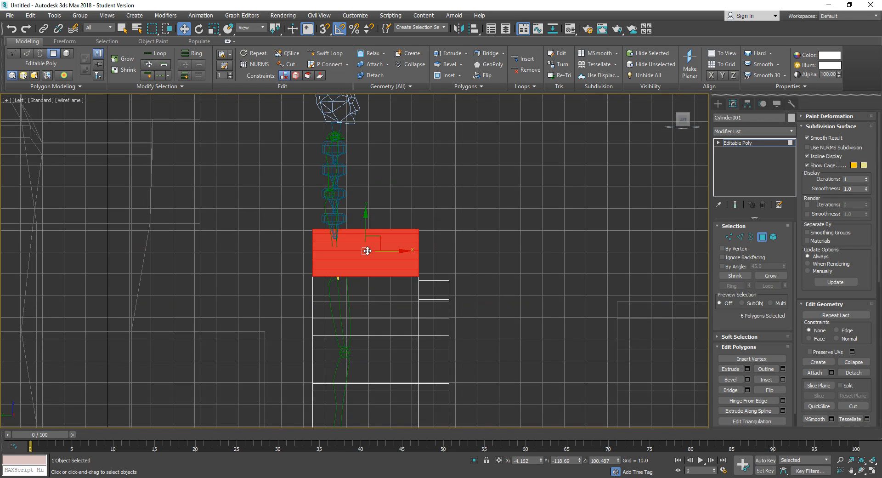
key("F3")
mouse_move(368, 250)
middle_mouse_down()
mouse_move(471, 248)
mouse_move(578, 330)
middle_mouse_up()
key("f")
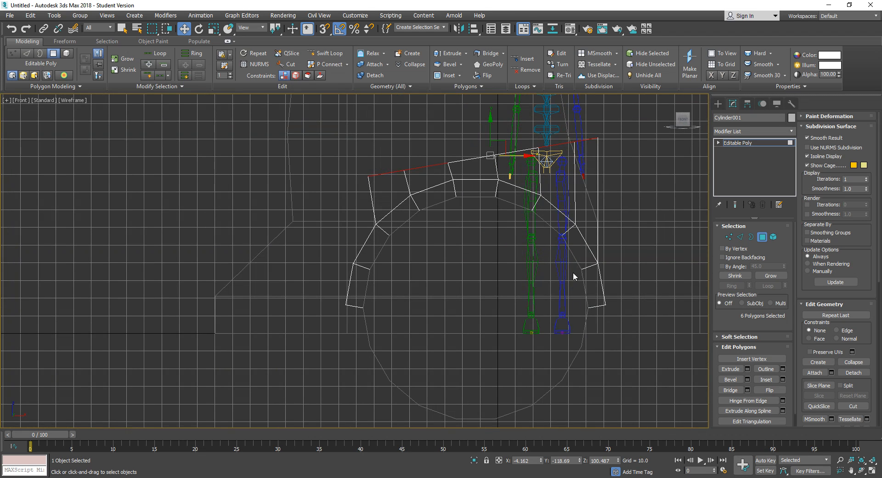
middle_click_drag(573, 276, 553, 315)
key("F3")
mouse_move(542, 276)
middle_mouse_down()
mouse_move(429, 338)
mouse_move(463, 312)
middle_mouse_up()
scroll(425, 328, "up", 4)
scroll(423, 324, "down", 8)
key("p")
key("z")
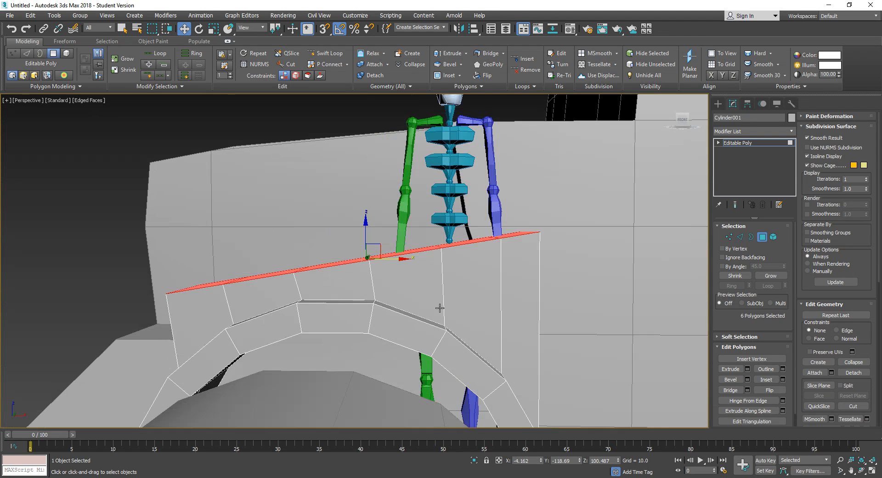
- Raise the sloped top polygons of the fender to a Z height of about 109.3
middle_click_drag(387, 293, 415, 284, "alt")
scroll(426, 302, "down", 6)
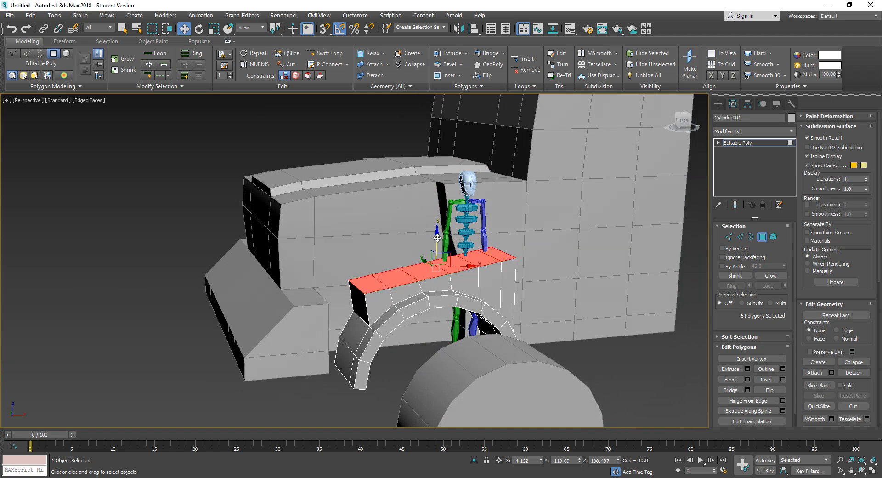
left_click_drag(437, 237, 440, 228)
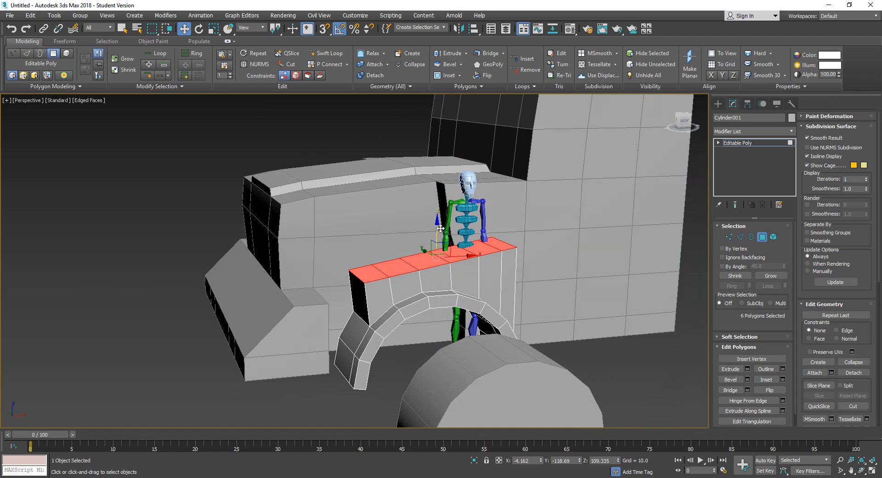
- Move the fender's front top edge forward and down to X about -83 and Z about 94.9, then leave edge editing
left_click(740, 238)
left_click(359, 279)
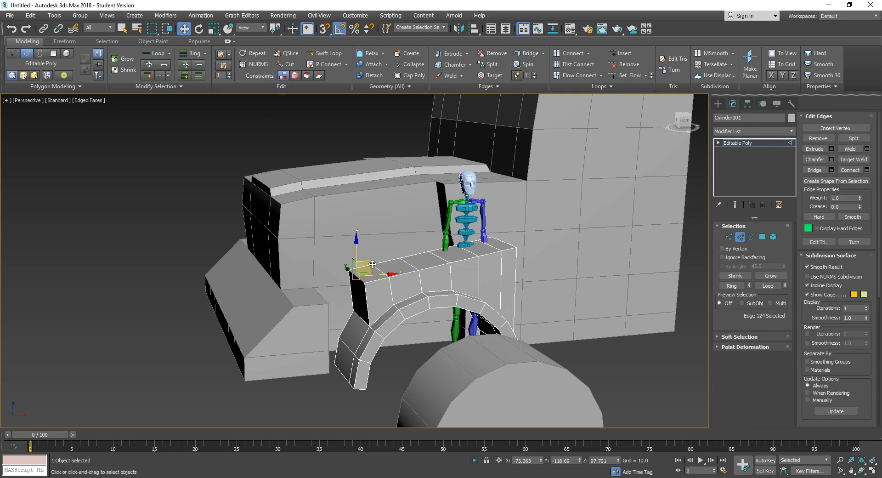
mouse_move(368, 266)
left_mouse_down()
mouse_move(346, 282)
mouse_move(360, 273)
left_mouse_up()
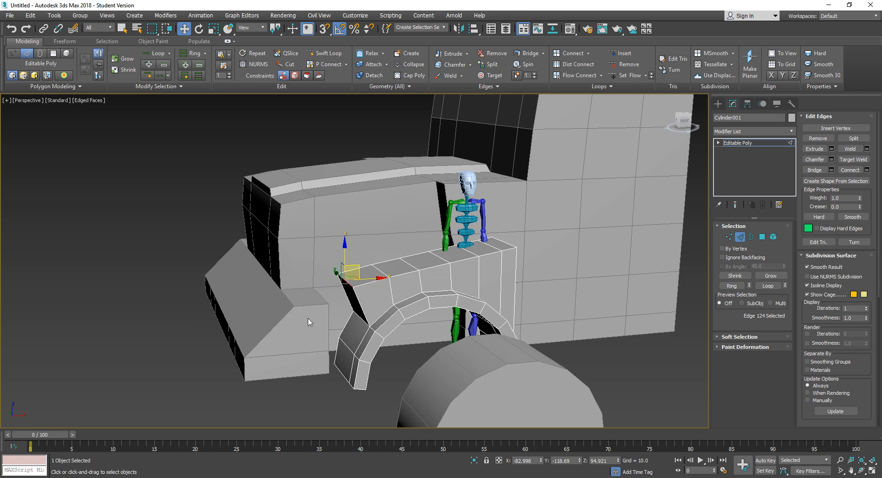
middle_click_drag(311, 323, 478, 340, "alt")
left_click(740, 237)
- Mirror the whole fender across the Y axis as a copy with an offset of 0
scroll(482, 346, "down", 5)
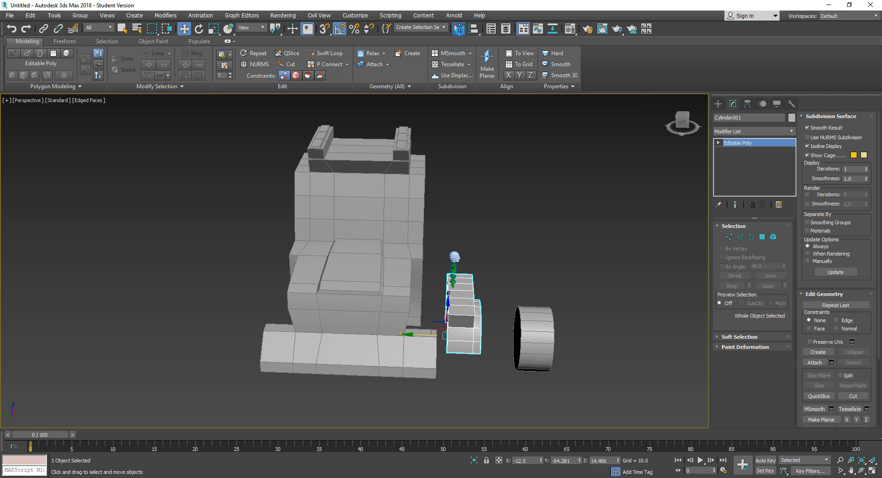
left_click(459, 28)
left_click_drag(469, 160, 684, 154)
left_click(638, 258)
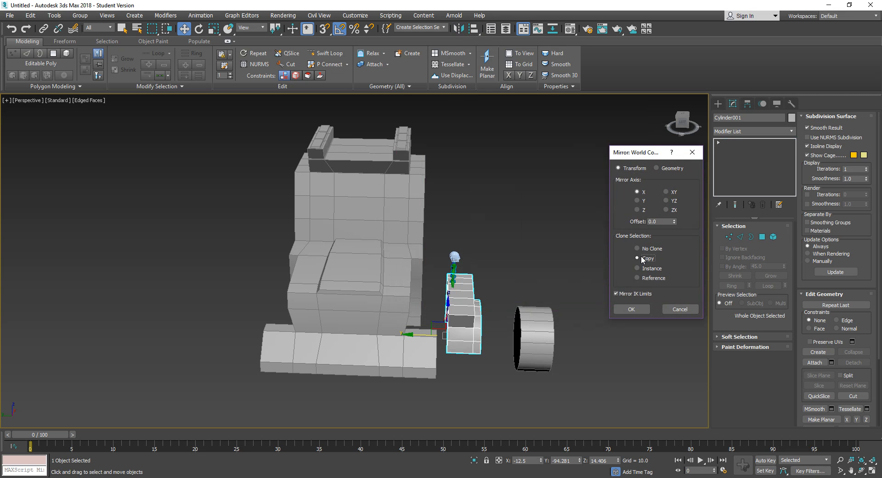
left_click(637, 200)
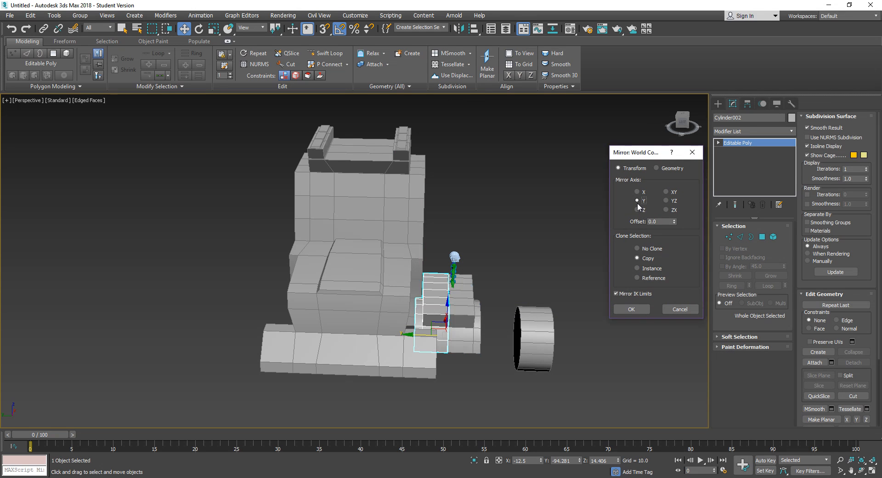
left_click(635, 309)
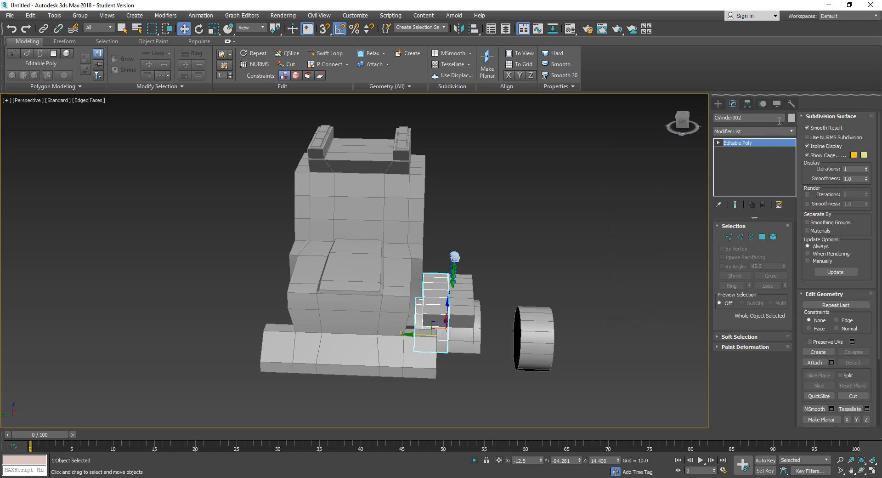
- Apply Reset XForm to the mirrored fender and convert it back to an Editable Poly
left_click(791, 105)
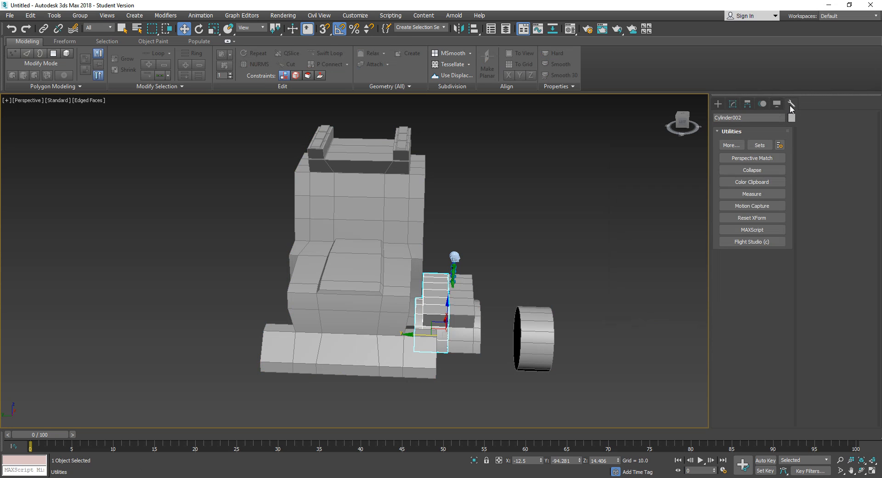
left_click(767, 218)
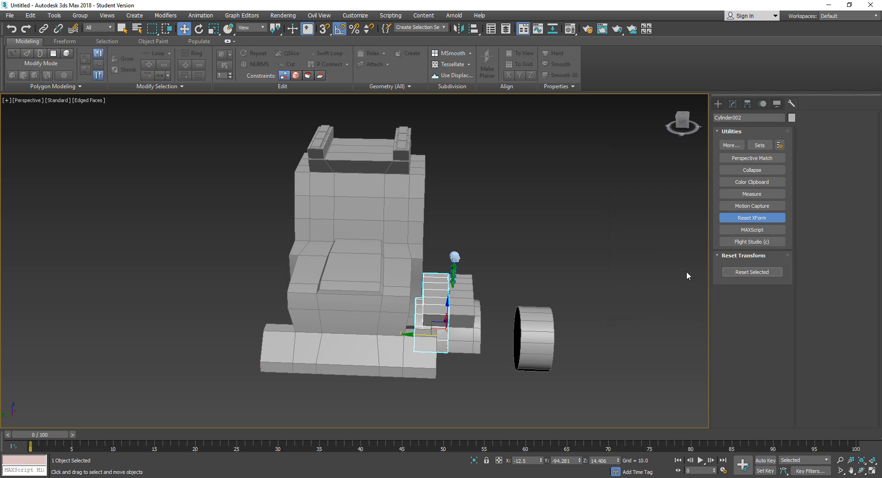
left_click(744, 271)
right_click(427, 308)
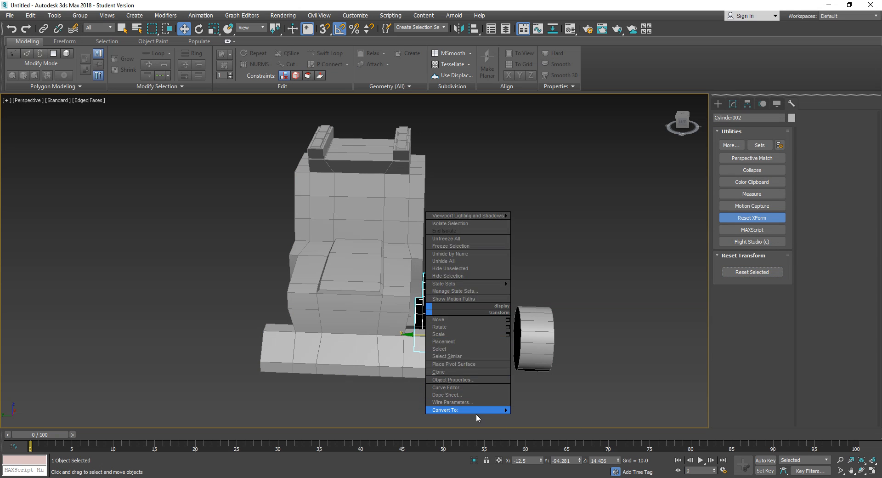
left_click(532, 418)
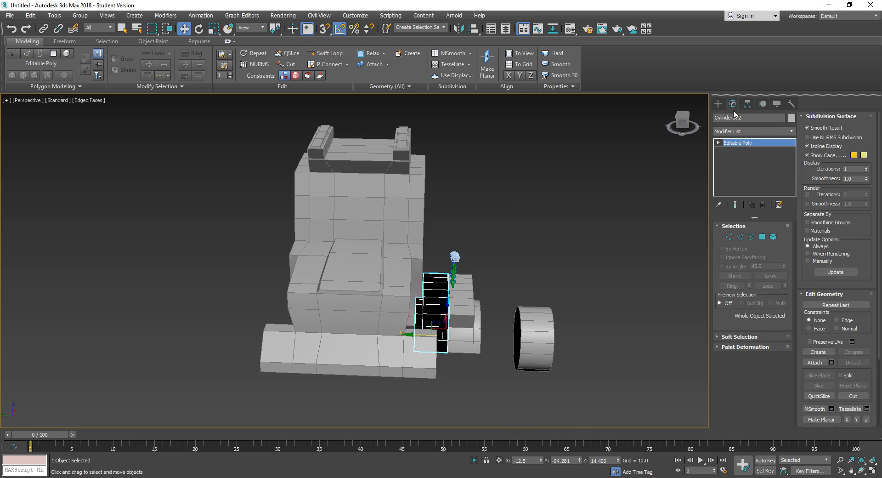
- Flip the normals of the mirrored fender's whole element
left_click(776, 237)
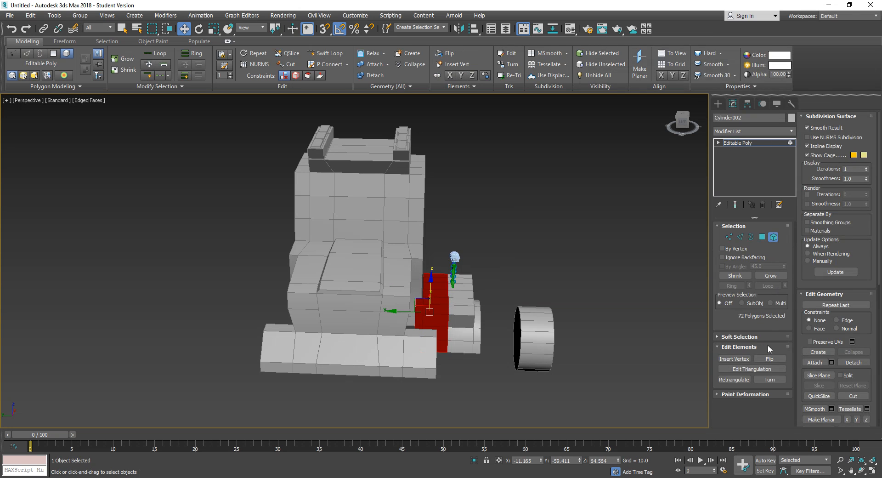
left_click(769, 359)
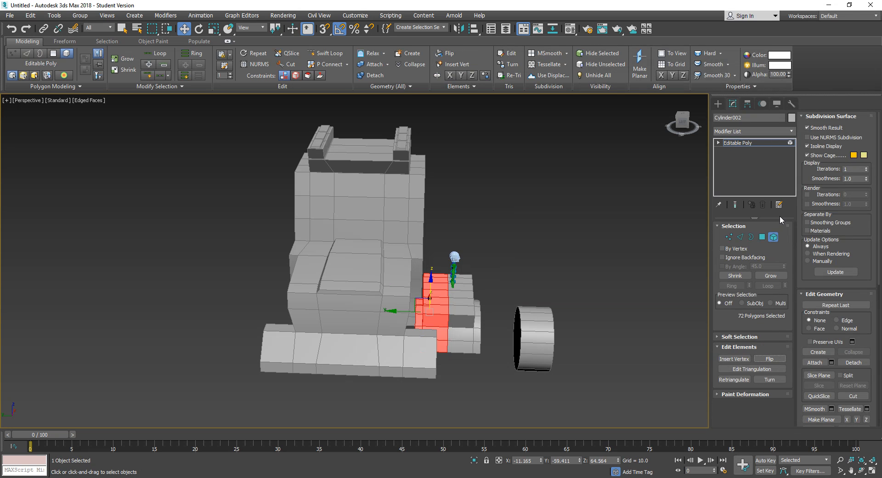
left_click(774, 239)
- Move the mirrored fender to the truck's far side at Y about 206.6 and the original against the near side at Y about -17
middle_click_drag(515, 316, 661, 319)
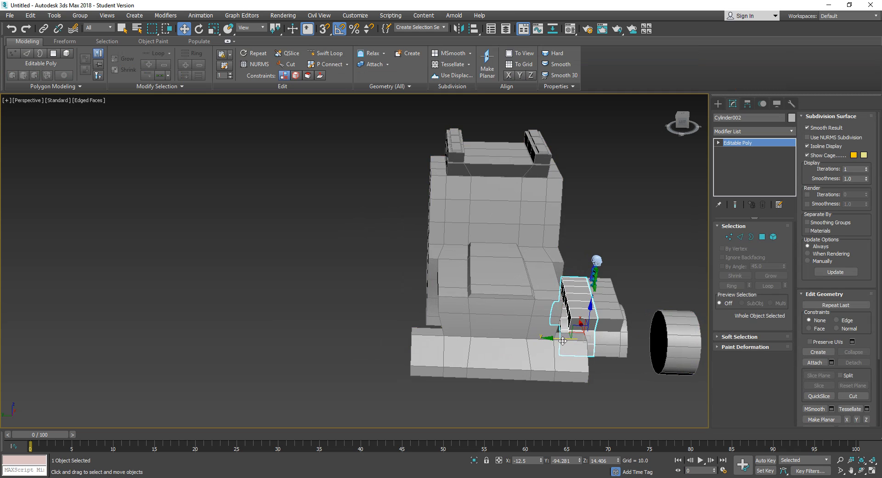
left_click_drag(561, 341, 402, 341)
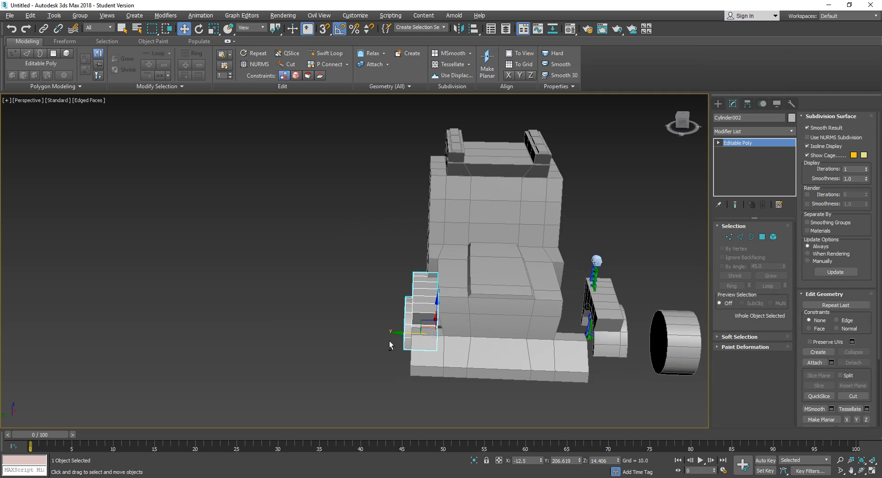
middle_click_drag(402, 341, 379, 340, "alt")
left_click(521, 332)
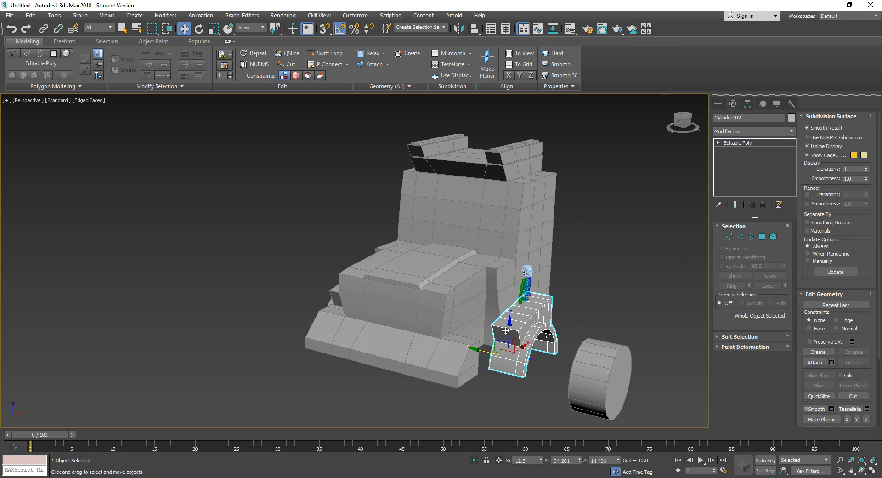
left_click_drag(486, 352, 446, 347)
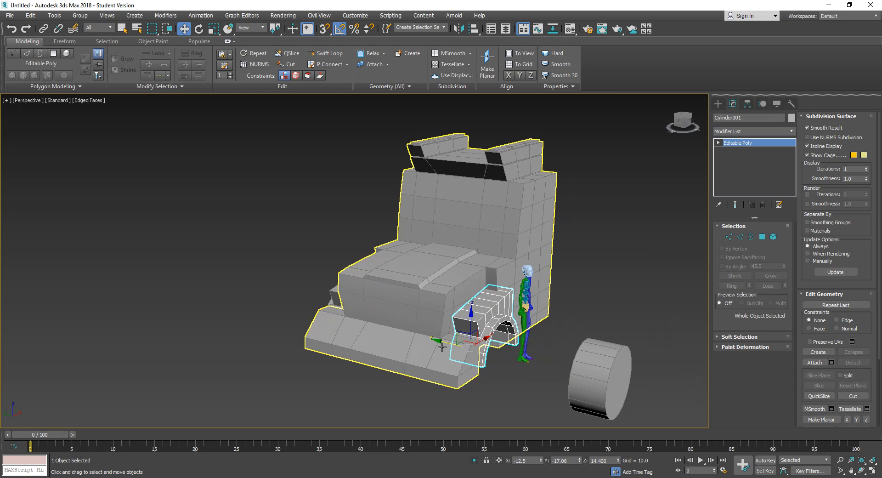
middle_click_drag(427, 343, 456, 350, "alt")
left_click(652, 279)
- Move the wheel cylinder along Y under the near fender's arch to Y about -26.7
middle_click_drag(508, 379, 486, 377, "alt")
left_click(584, 396)
scroll(586, 397, "up", 3)
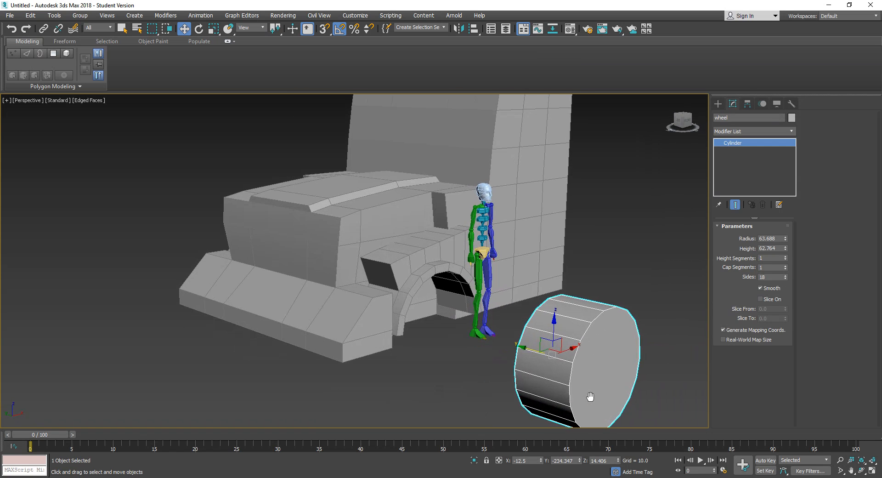
left_click_drag(531, 349, 386, 342)
- Clone the wheel along Y to the opposite fender at Y about 277.5 as a single copy
scroll(380, 352, "down", 5)
middle_click_drag(380, 352, 433, 355, "alt")
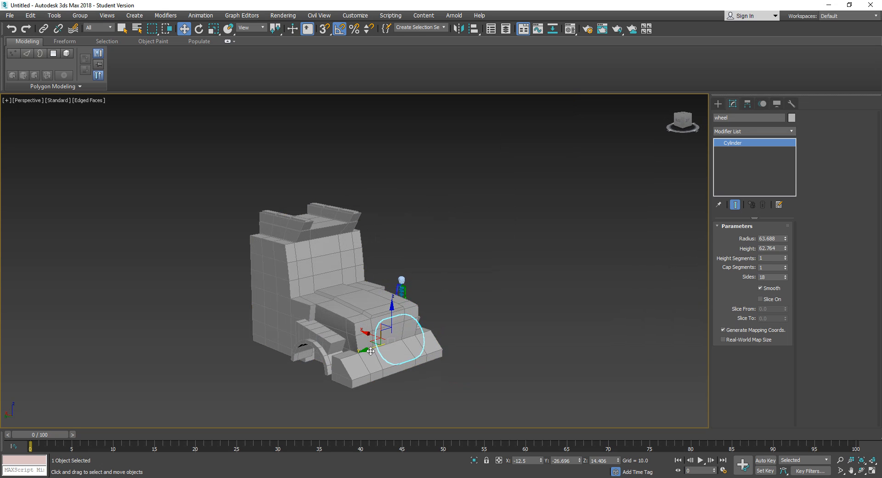
left_click_drag(371, 349, 285, 401, "shift")
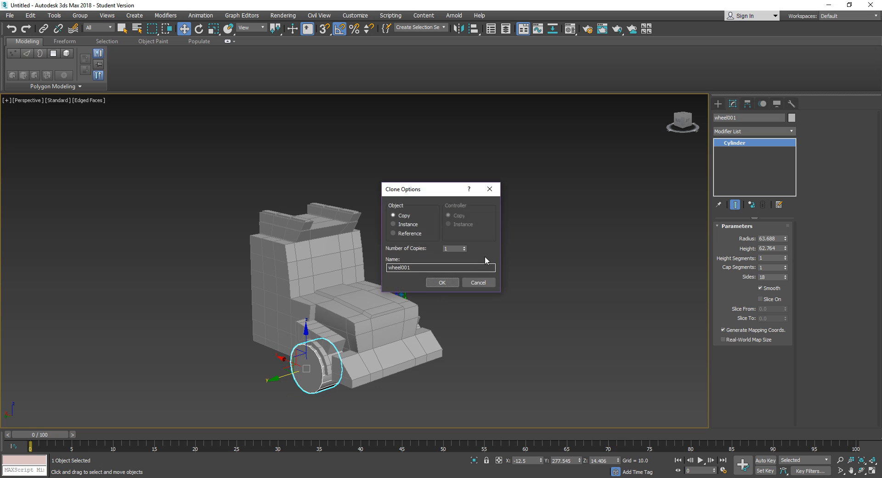
left_click(450, 285)
- In the front view, lengthen the truck's cab by moving its three rear columns of vertices backward along X
mouse_move(449, 286)
middle_mouse_down("alt")
mouse_move(479, 349)
mouse_move(392, 339)
mouse_move(421, 345)
mouse_move(427, 311)
mouse_move(421, 321)
mouse_move(448, 313)
mouse_move(446, 304)
mouse_move(431, 326)
middle_mouse_up("alt")
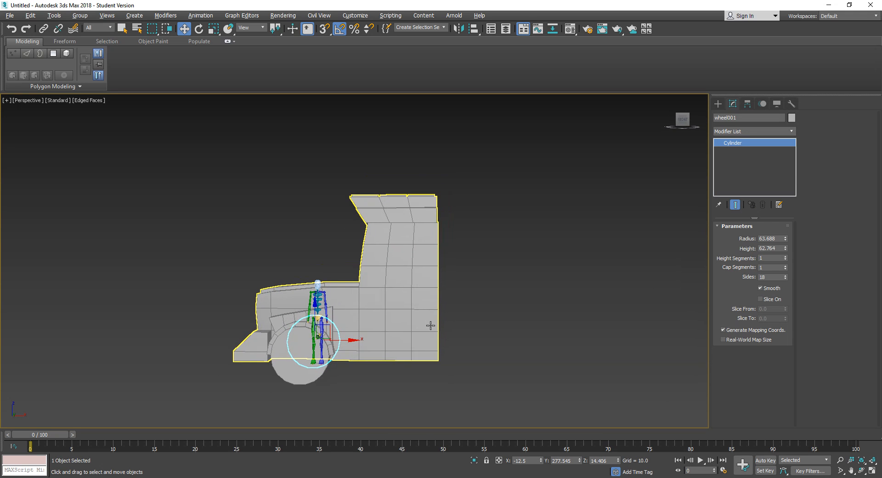
key("f")
scroll(458, 327, "down", 5)
middle_click_drag(548, 330, 432, 318)
key("g")
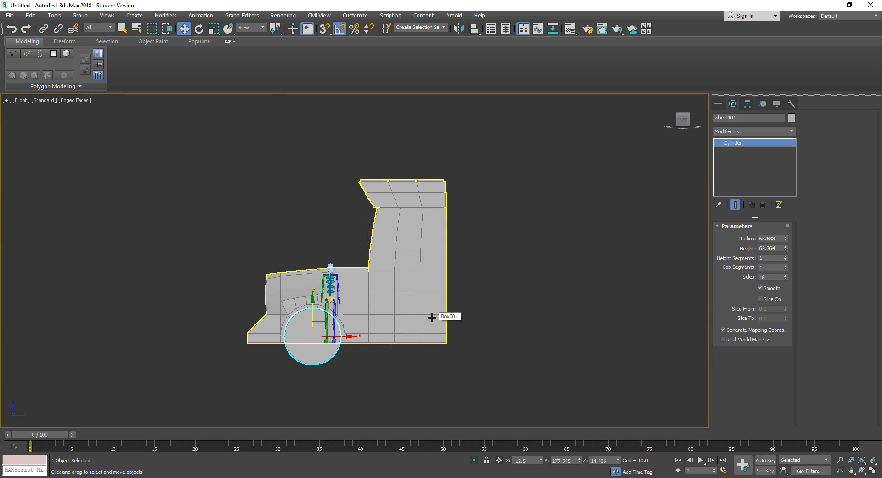
left_click(719, 105)
left_click(458, 231)
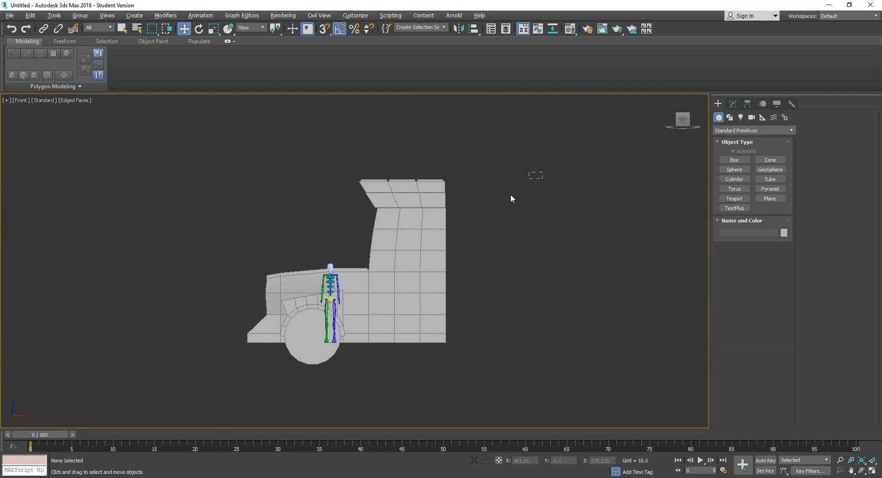
left_click(432, 255)
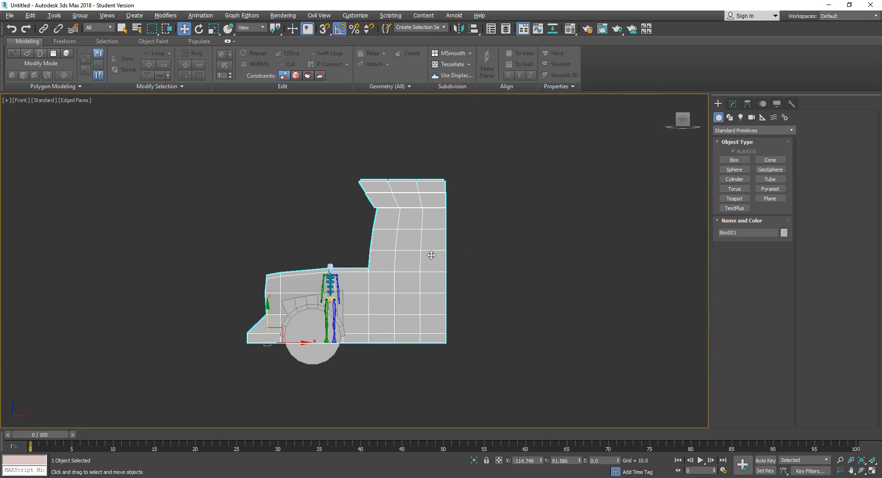
left_click(733, 104)
key("1")
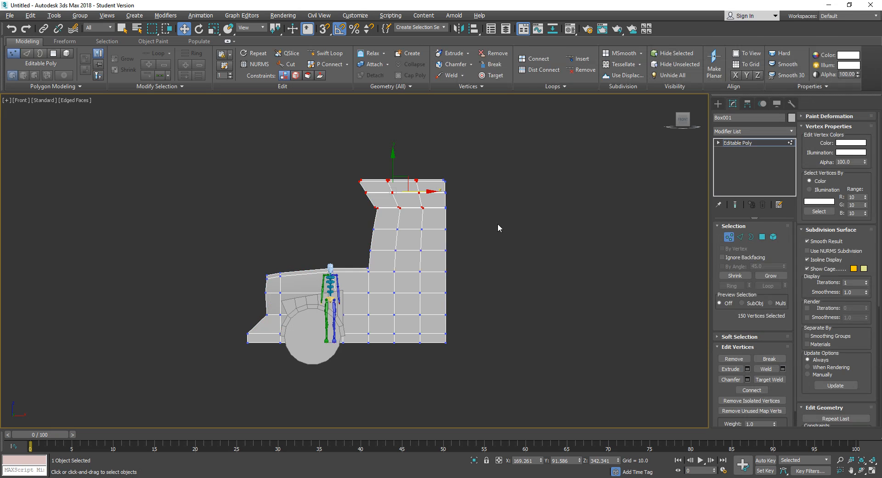
left_click_drag(388, 364, 384, 366)
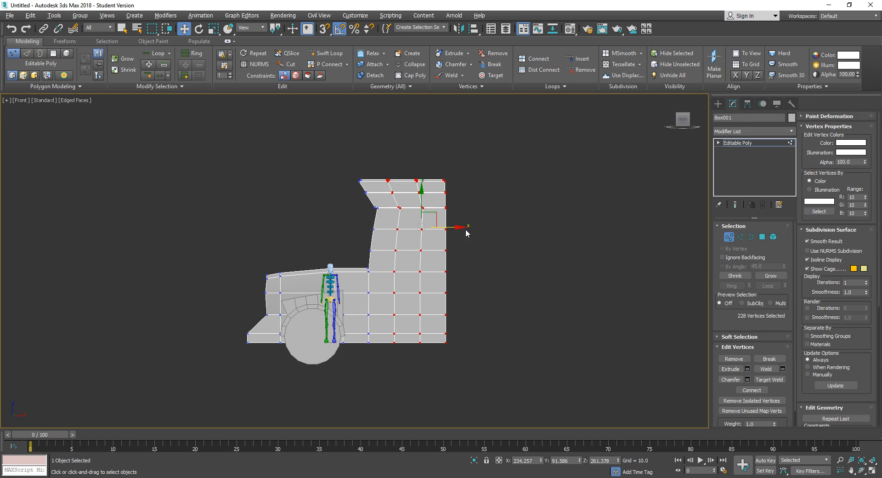
left_click_drag(459, 226, 468, 232)
left_click(509, 190)
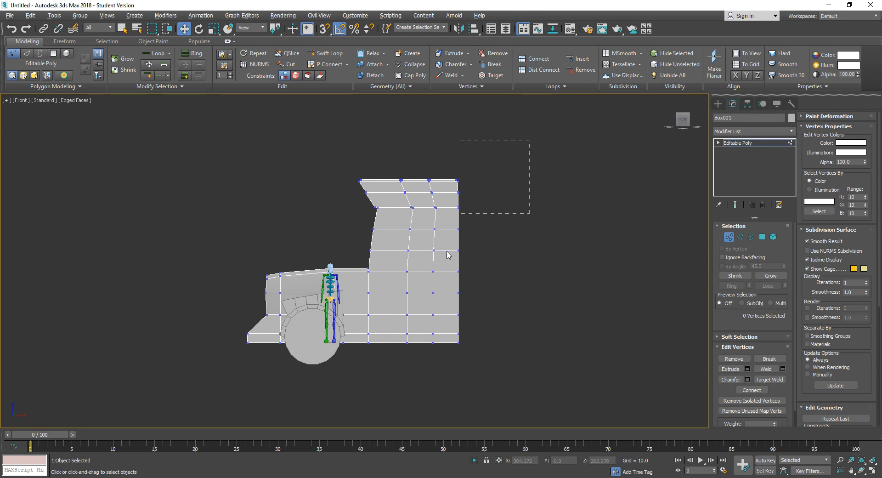
- Lengthen the cab by moving its two rear vertex columns back along X to about 314.9, and the rearmost column about 38 farther
left_click_drag(425, 363, 426, 361)
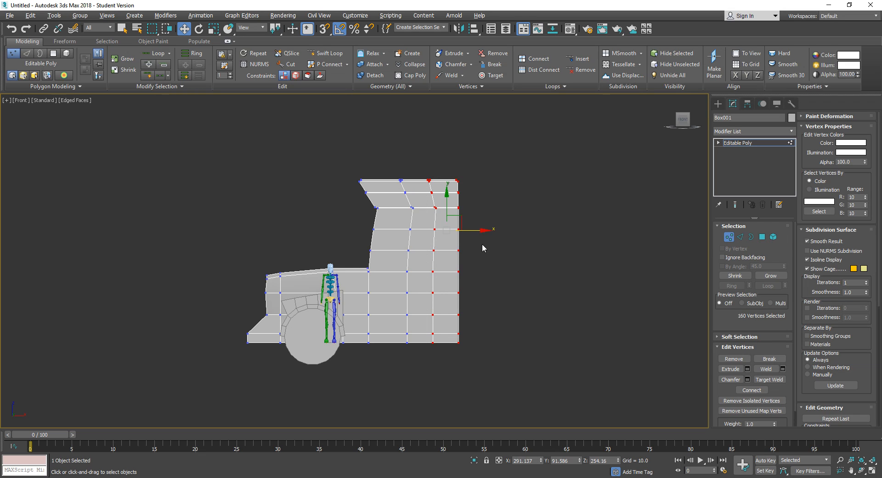
left_click_drag(486, 232, 495, 238)
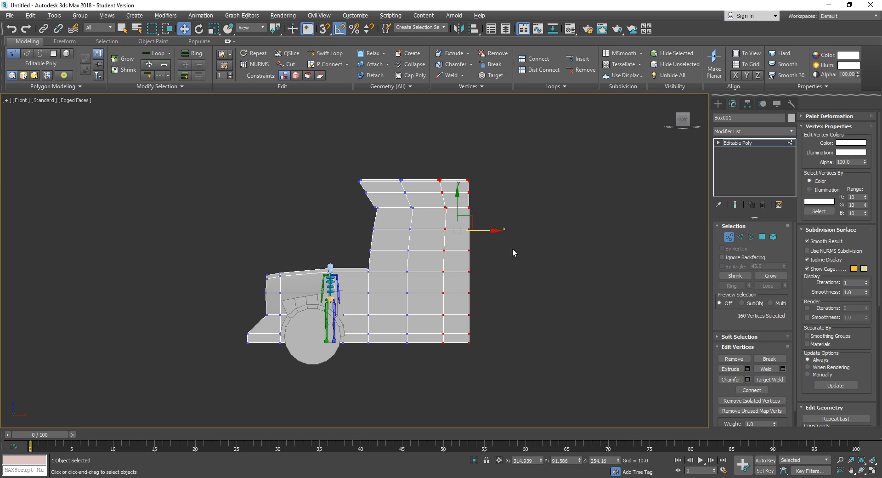
left_click(539, 167)
left_click_drag(447, 373, 456, 384)
left_click_drag(506, 238, 522, 250)
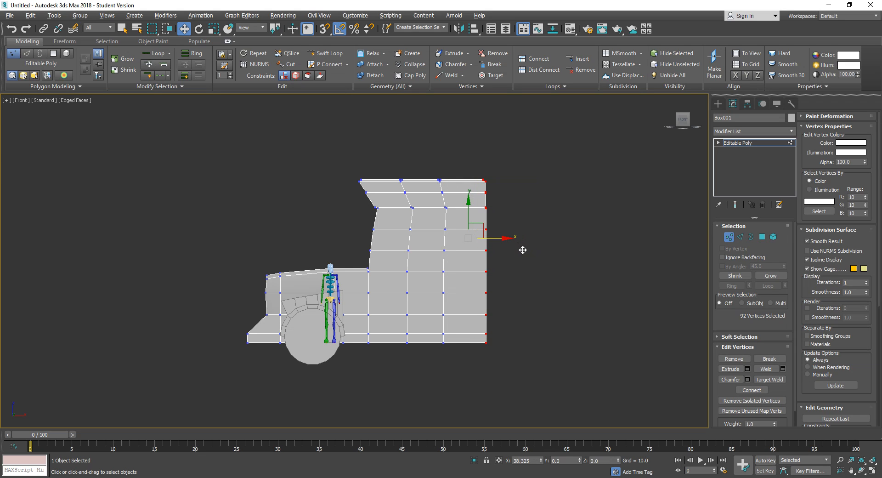
left_click(518, 305)
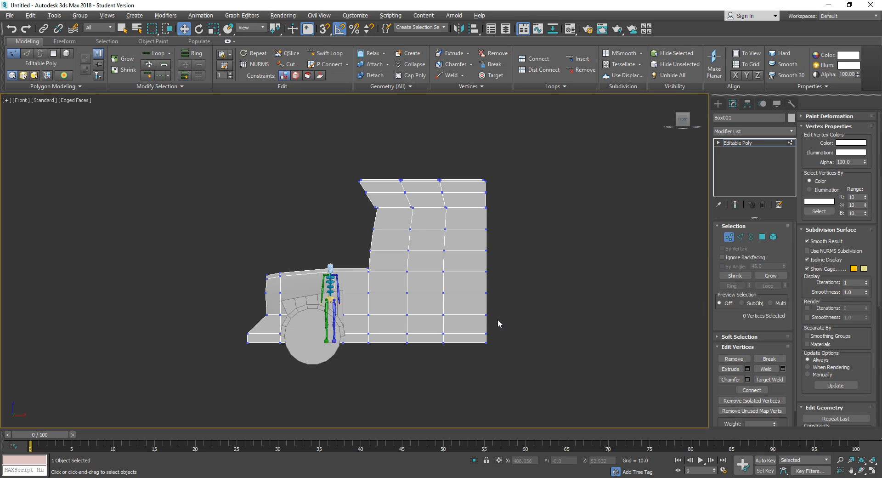
- In the perspective view, select the 2×2 block of lower cab-side polygons behind the near front wheel
key("p")
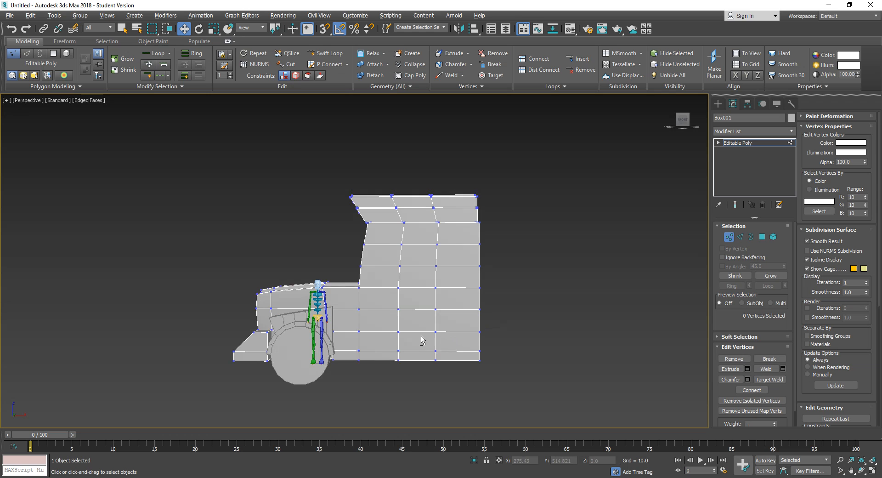
mouse_move(422, 340)
middle_mouse_down("alt")
mouse_move(483, 340)
mouse_move(437, 360)
mouse_move(439, 326)
mouse_move(404, 324)
mouse_move(411, 328)
middle_mouse_up("alt")
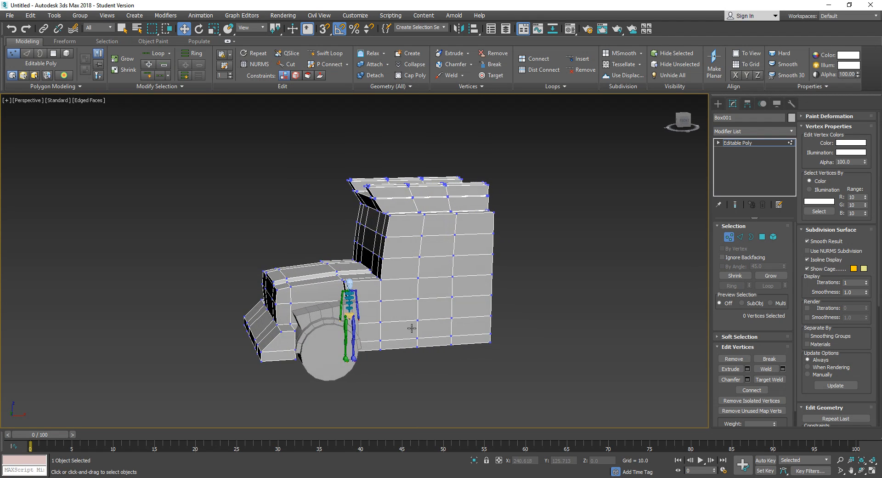
left_click(762, 238)
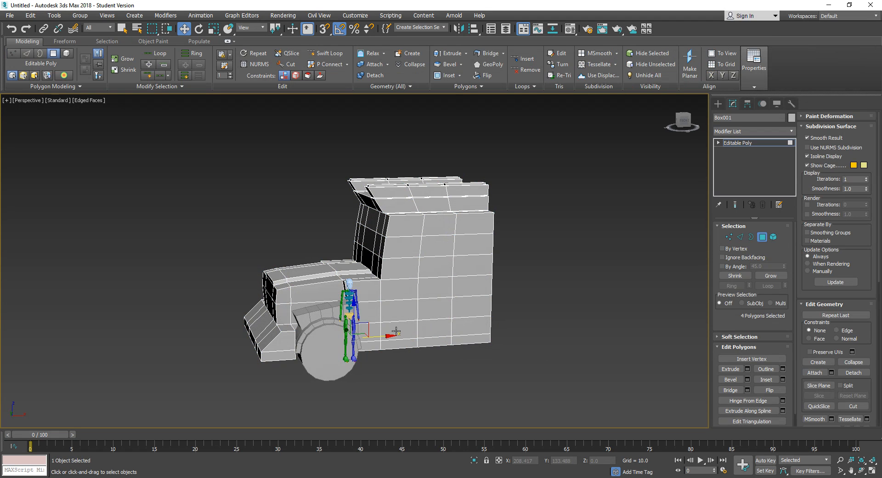
middle_click_drag(396, 333, 389, 326, "alt")
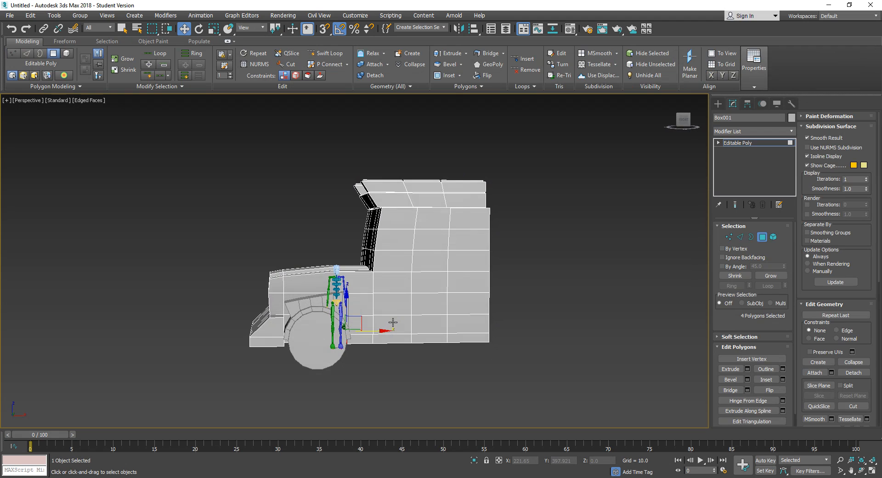
left_click(389, 307)
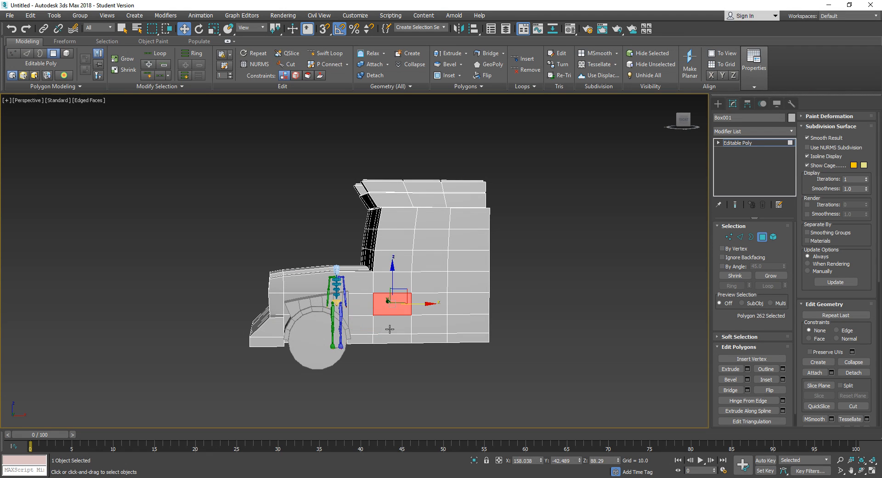
left_click(391, 327, "ctrl")
left_click(428, 307, "ctrl")
left_click(426, 331, "ctrl")
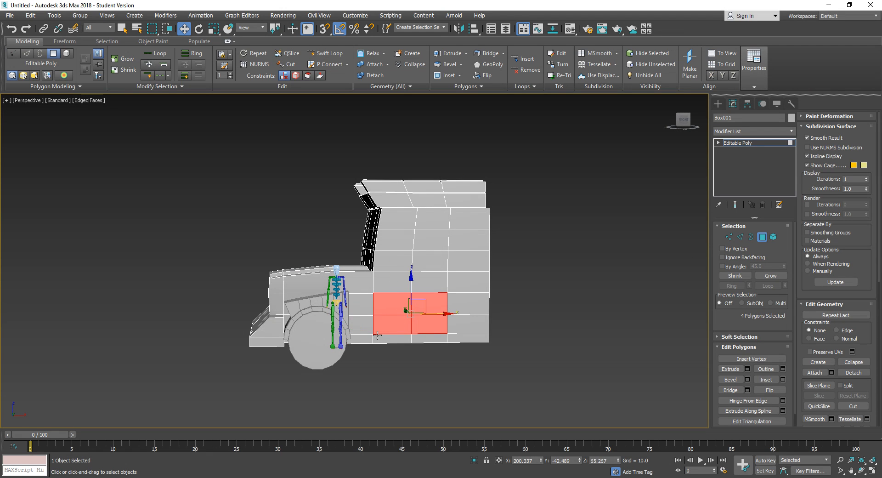
- Reduce the selection to the lower front cab-side polygon, add its counterpart on the opposite side, and extrude both slightly outward
middle_click_drag(378, 336, 492, 352, "alt")
left_click(415, 300, "alt")
left_click(399, 306, "alt")
left_click(421, 325, "alt")
left_click(338, 348, "ctrl")
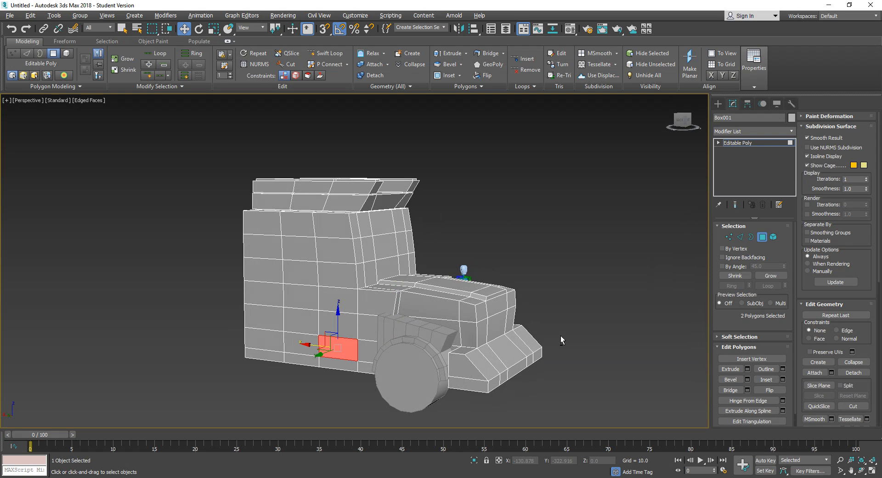
mouse_move(561, 340)
middle_mouse_down("alt")
mouse_move(454, 337)
mouse_move(546, 343)
middle_mouse_up("alt")
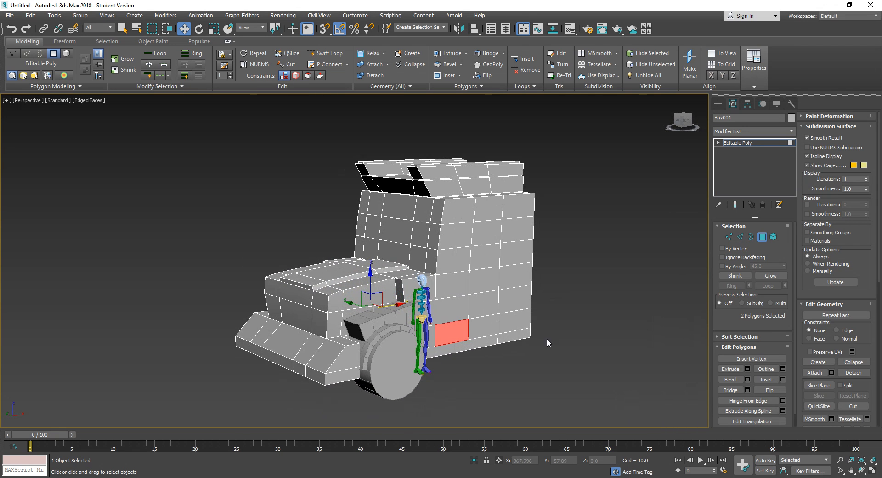
left_click(738, 368)
left_click_drag(464, 335, 501, 279)
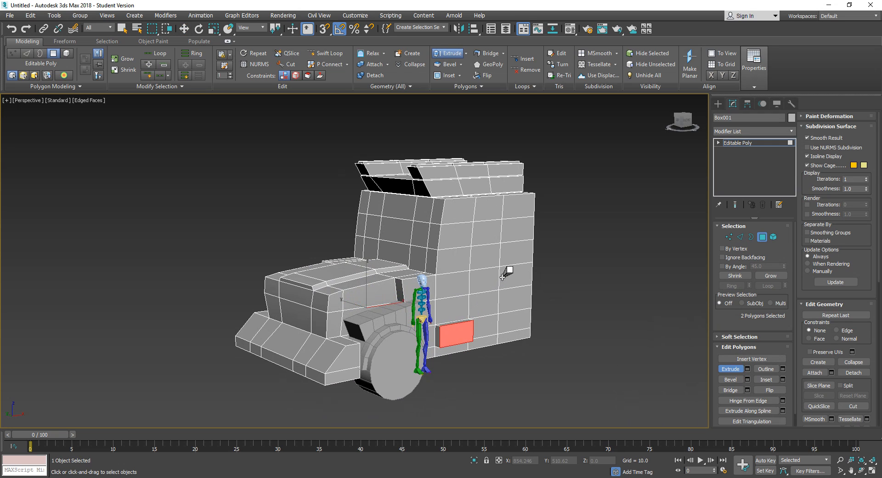
middle_click_drag(496, 329, 544, 312)
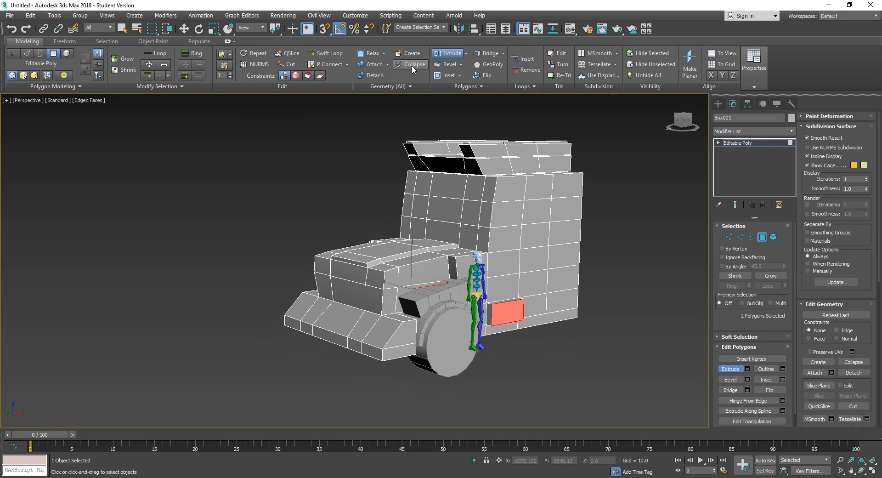
- Add a Swift Loop low across the extruded side blocks and extrude their bottom strips outward on both sides as steps
left_click(327, 53)
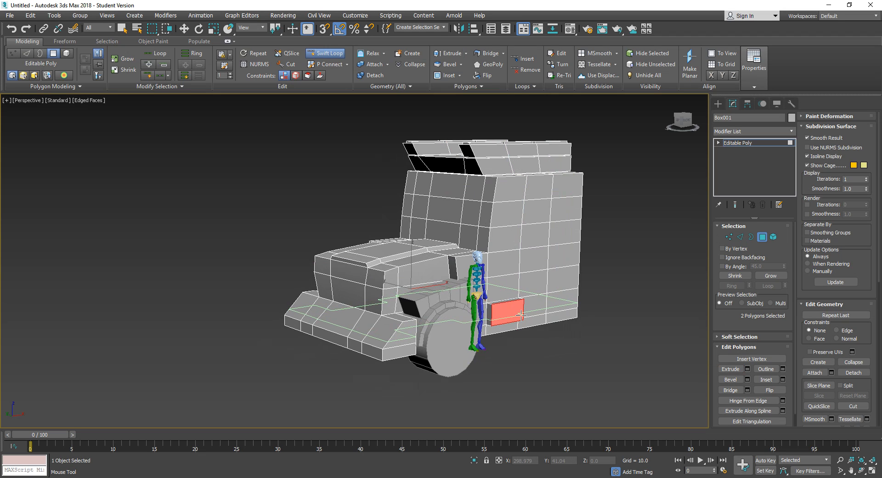
key("w")
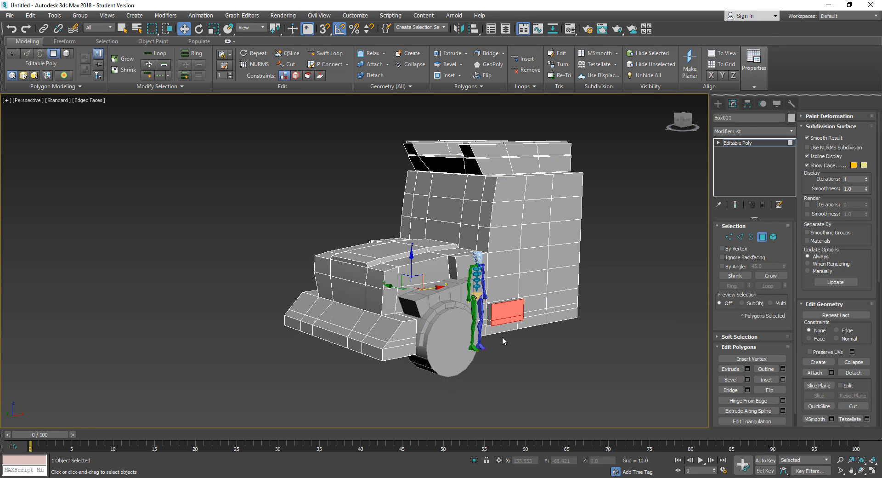
left_click(502, 323)
middle_click_drag(394, 315, 373, 377, "alt")
left_click(387, 348)
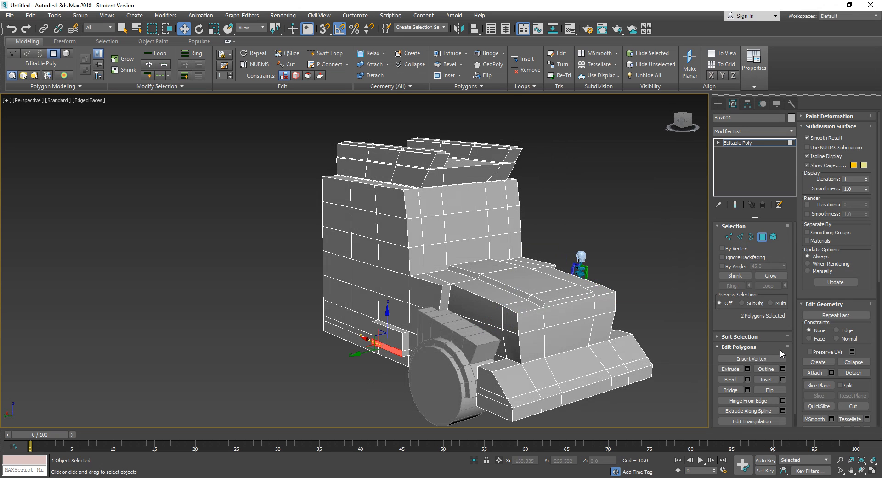
left_click(731, 368)
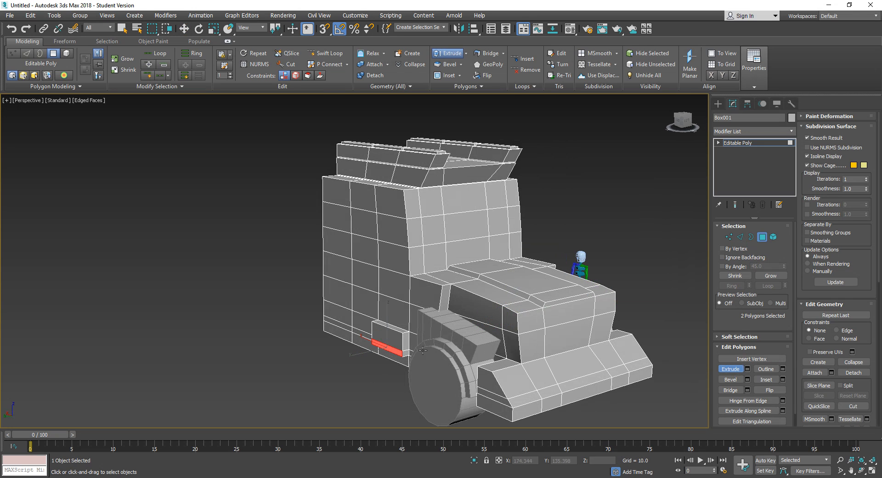
left_click_drag(397, 352, 447, 206)
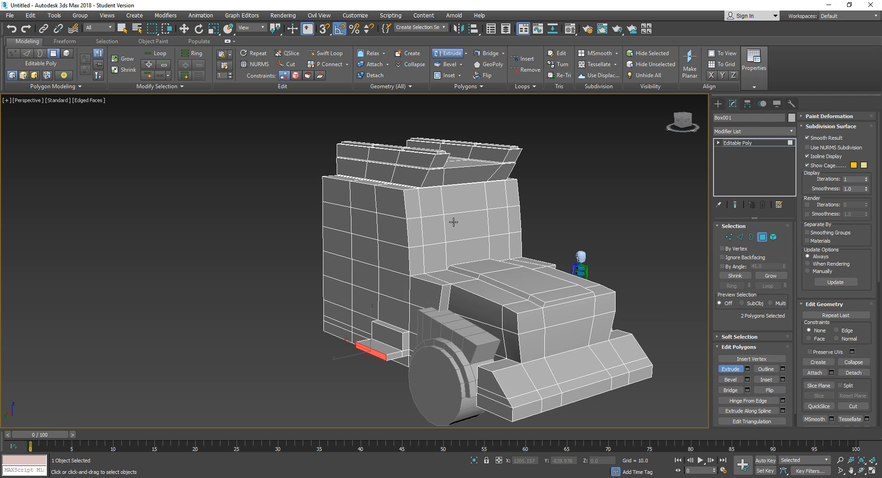
- In edge mode, select the long outer edge of the extruded side step for moving
left_click(740, 236)
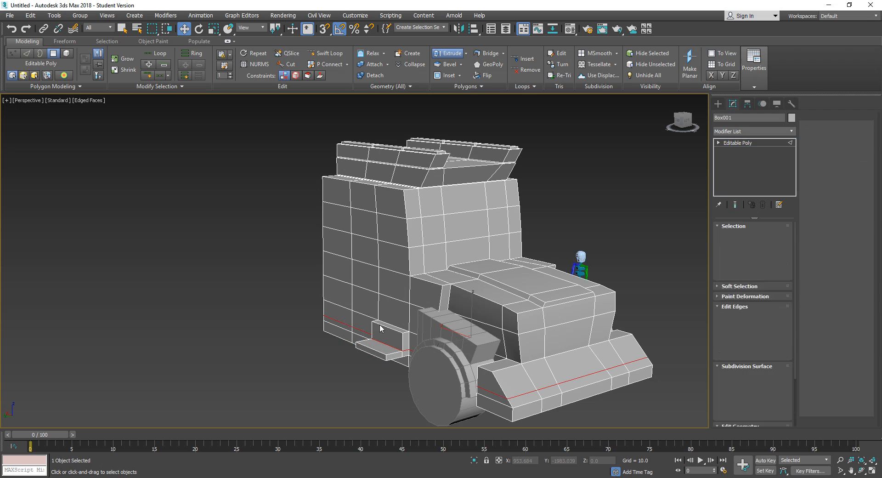
left_click(375, 350)
key("w")
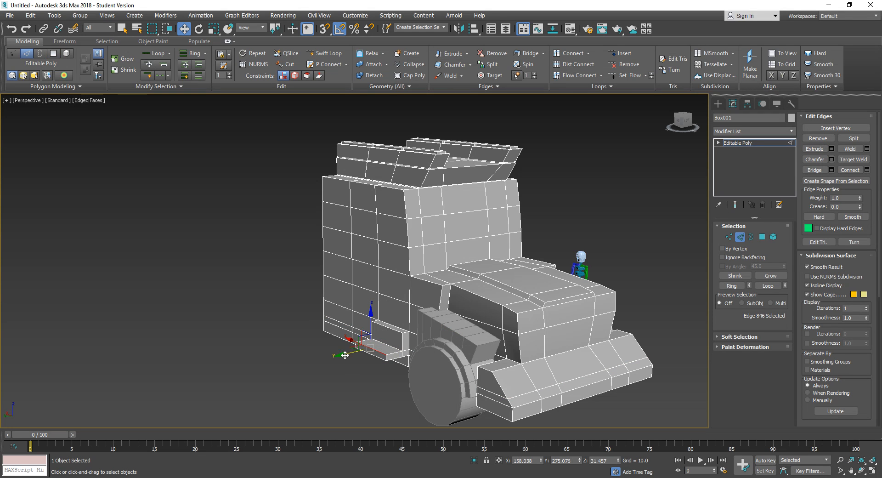
- Move the top outer edge of the side step on the character's side inward along Y to -83.839
middle_click_drag(534, 345, 480, 342, "alt")
left_click(569, 372)
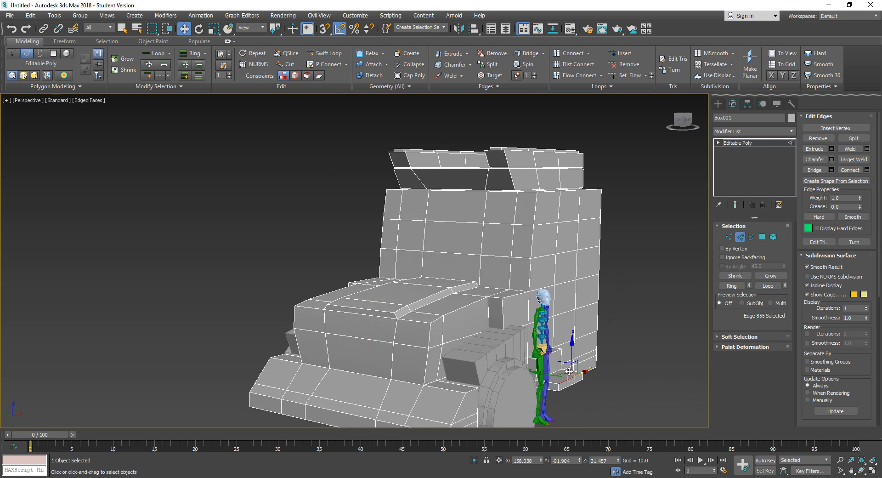
left_click_drag(534, 373, 529, 373)
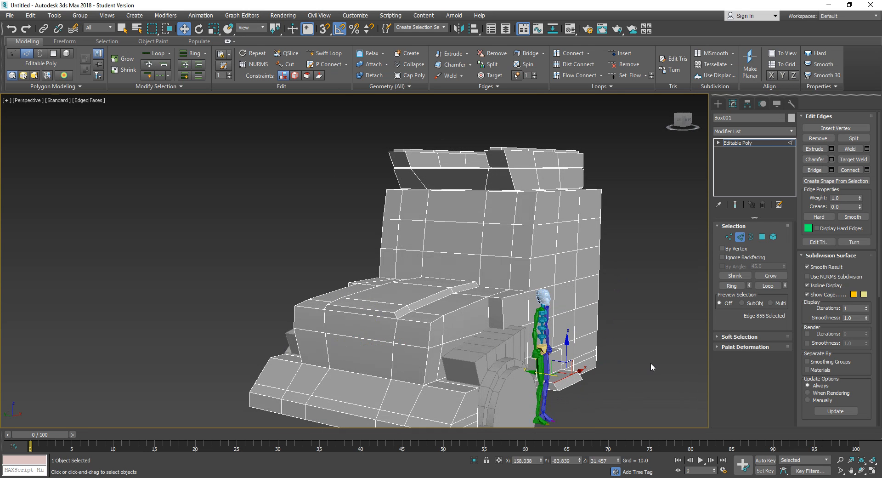
middle_click_drag(651, 363, 648, 356, "alt")
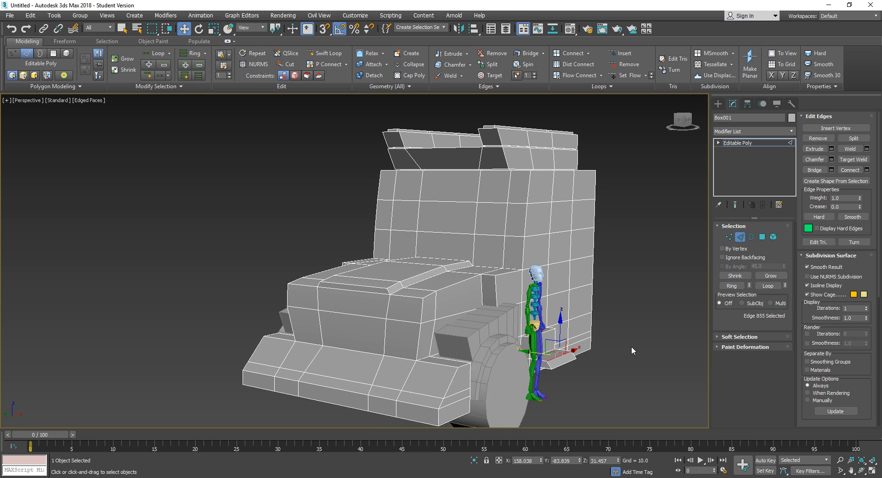
middle_click_drag(600, 311, 676, 313, "alt")
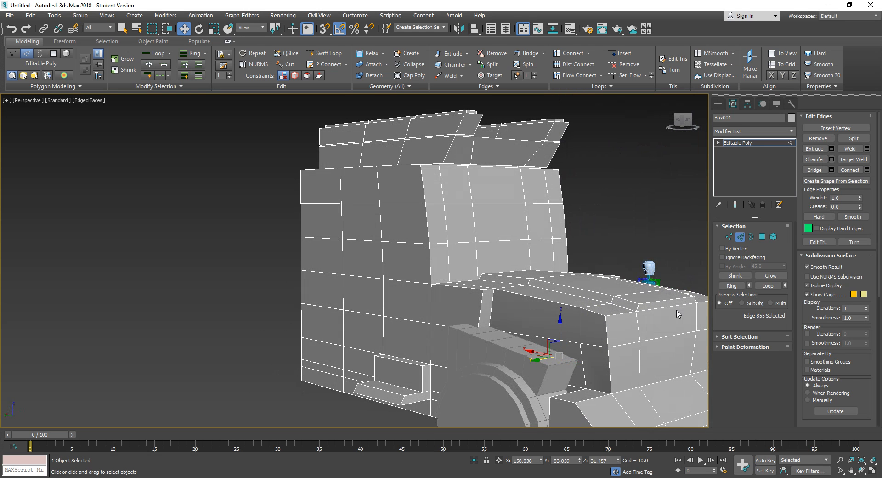
middle_click_drag(677, 313, 565, 293, "alt")
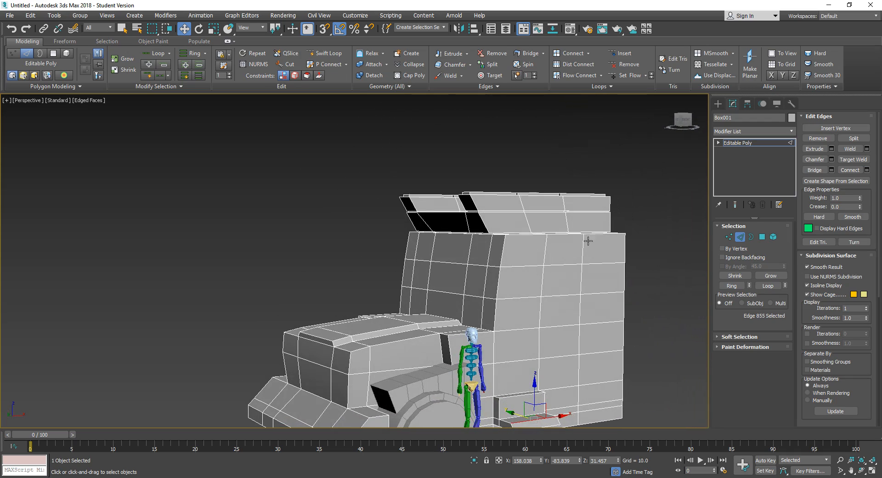
- Select the three vertical edges on each front corner of the cab and move all six backward along X
left_click(503, 253)
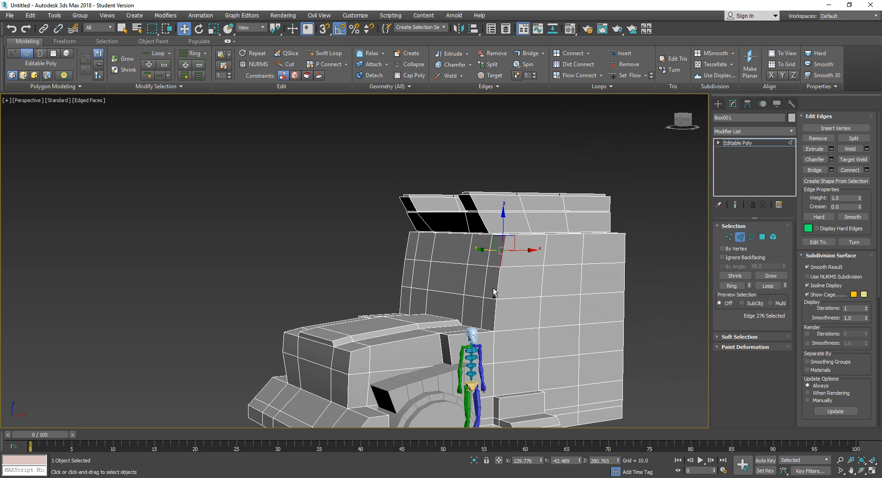
left_click(494, 299, "ctrl")
left_click(493, 314, "ctrl")
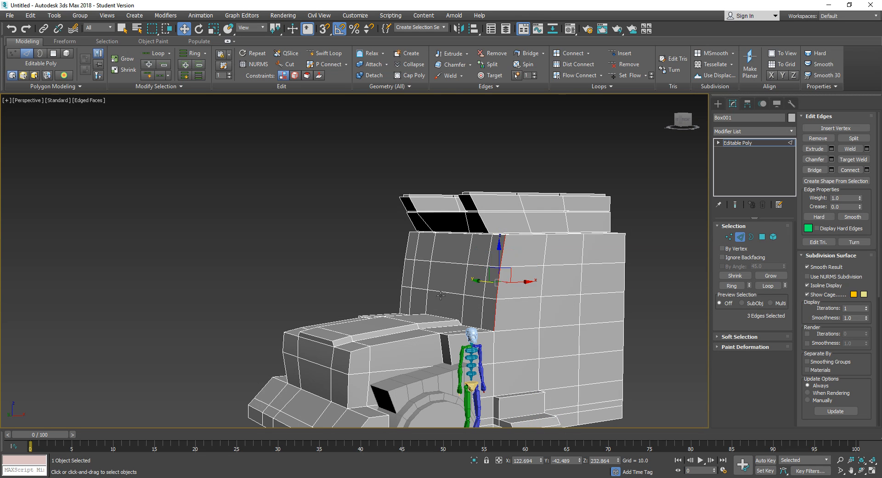
middle_click_drag(403, 275, 395, 297, "alt")
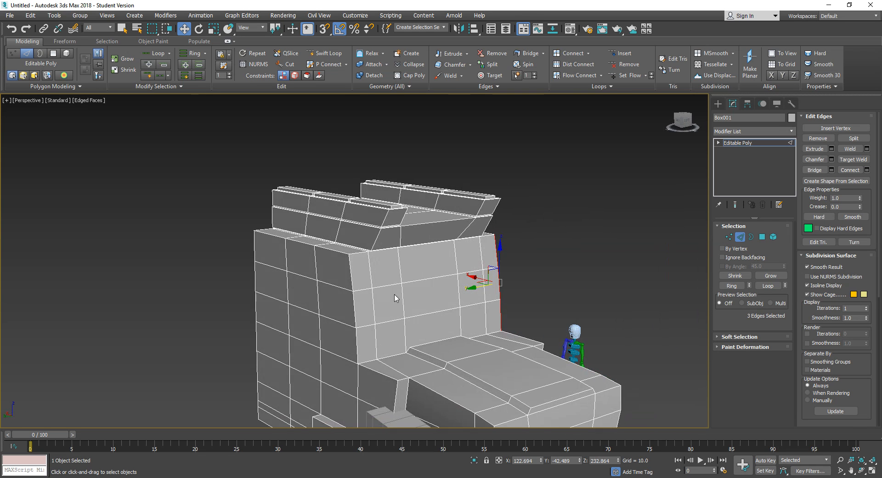
left_click(350, 280, "ctrl")
left_click(354, 309, "ctrl")
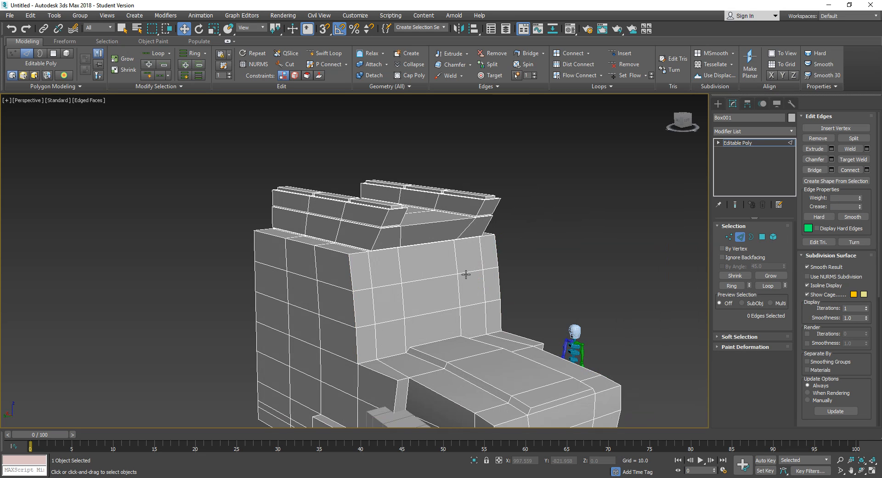
left_click_drag(476, 277, 469, 275)
middle_click_drag(506, 237, 475, 288, "alt")
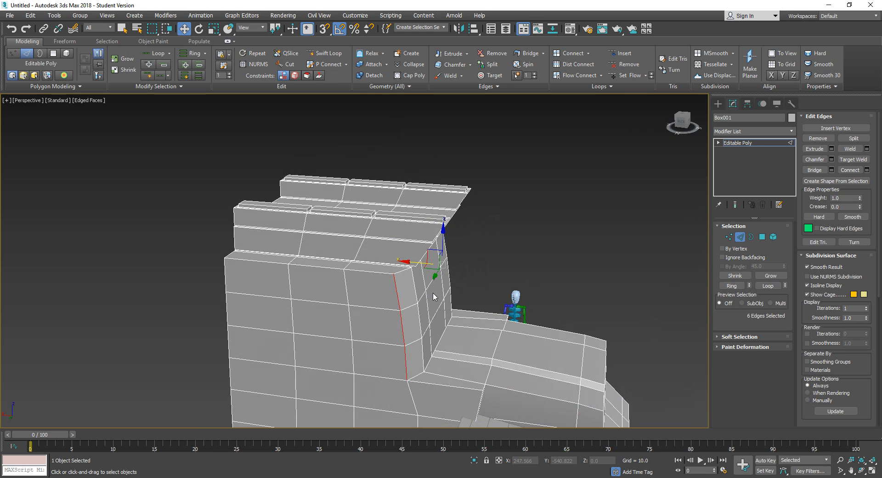
- Select the three windshield edges next to each front corner and move all six backward along X by about 1.9
left_click(424, 279)
left_click(428, 304, "ctrl")
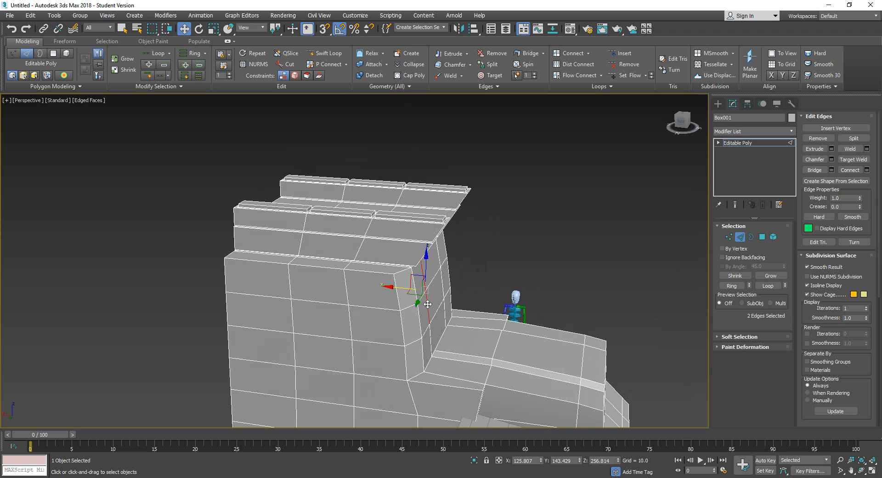
left_click(429, 333, "ctrl")
left_click(443, 300, "ctrl")
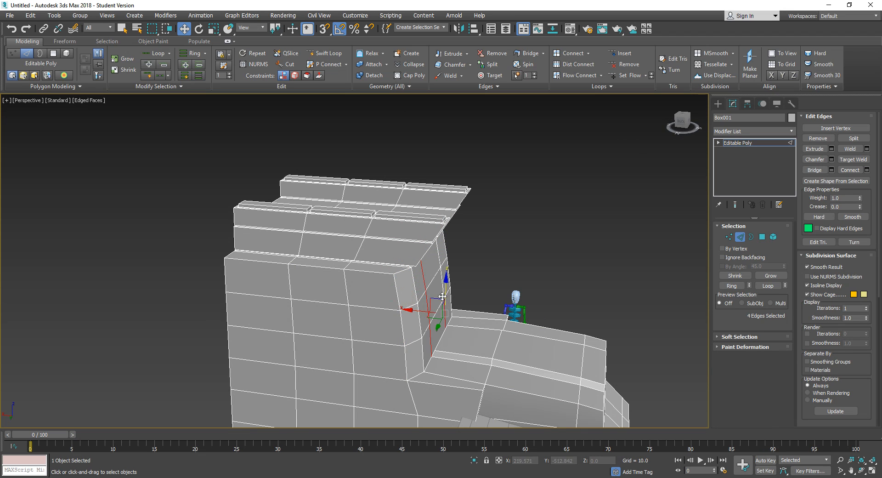
left_click(443, 283, "ctrl")
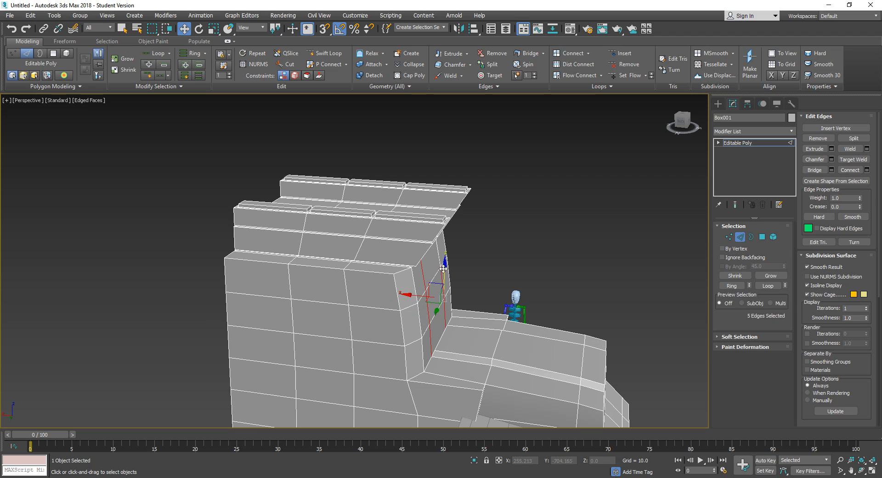
left_click(437, 257, "ctrl")
left_click_drag(421, 283, 423, 284)
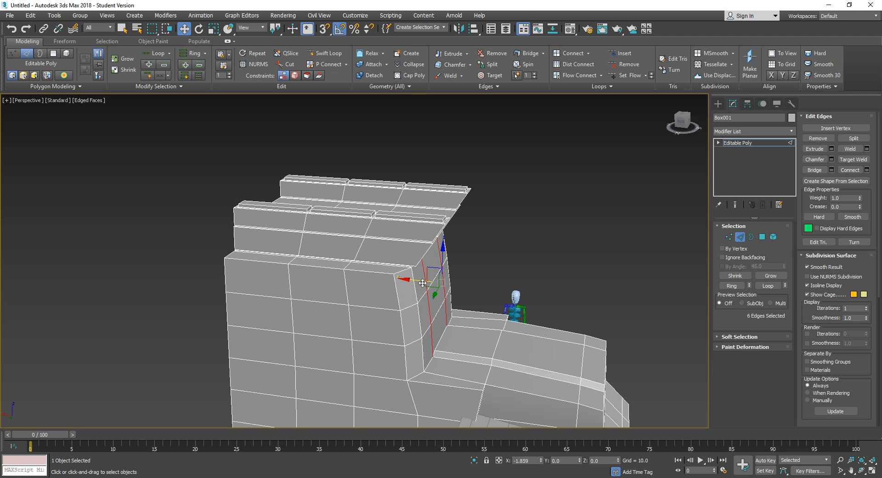
left_click(636, 279)
middle_click_drag(645, 299, 600, 291, "alt")
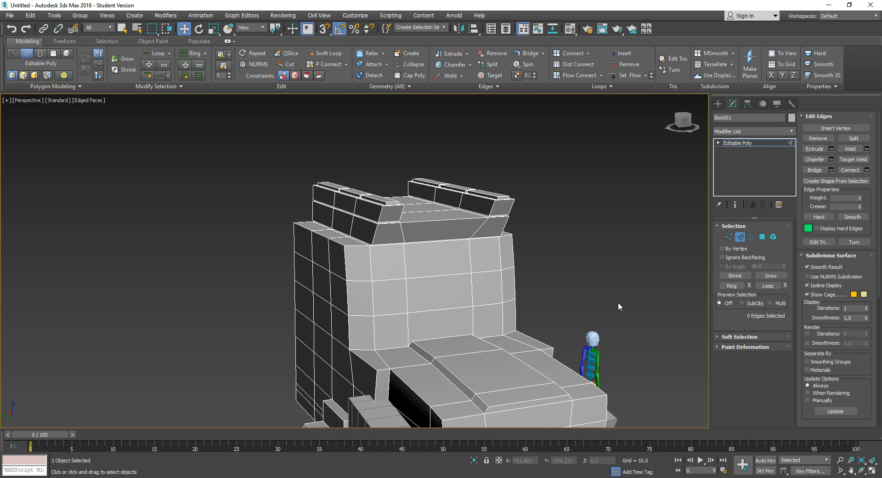
middle_click_drag(635, 285, 470, 243, "alt")
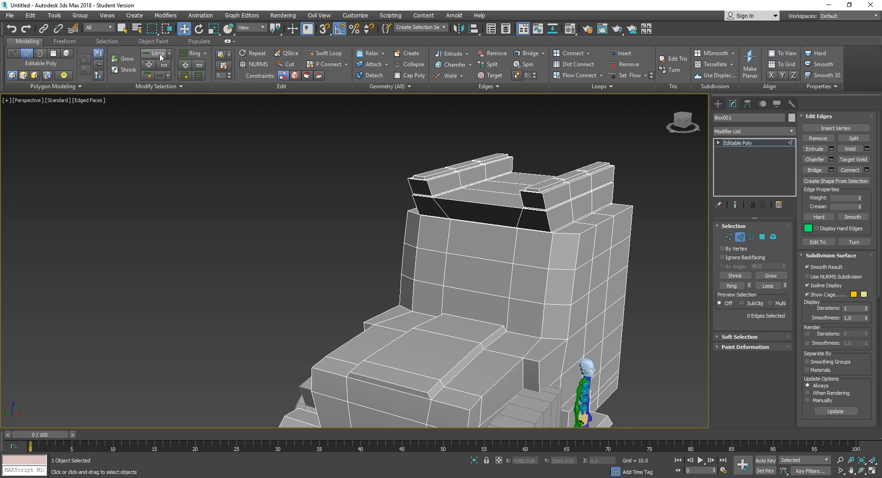
middle_click_drag(568, 247, 606, 252, "alt")
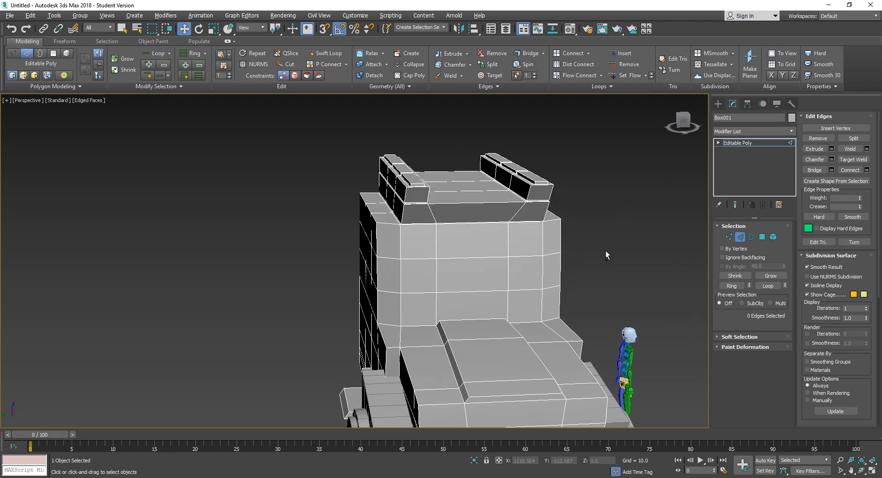
- Insert a Swift Loop edge loop in the angled front corner strip on both sides of the cab, near the outer edge
right_click(161, 180)
key("F4")
middle_click_drag(210, 213, 188, 212, "alt")
left_click(338, 52)
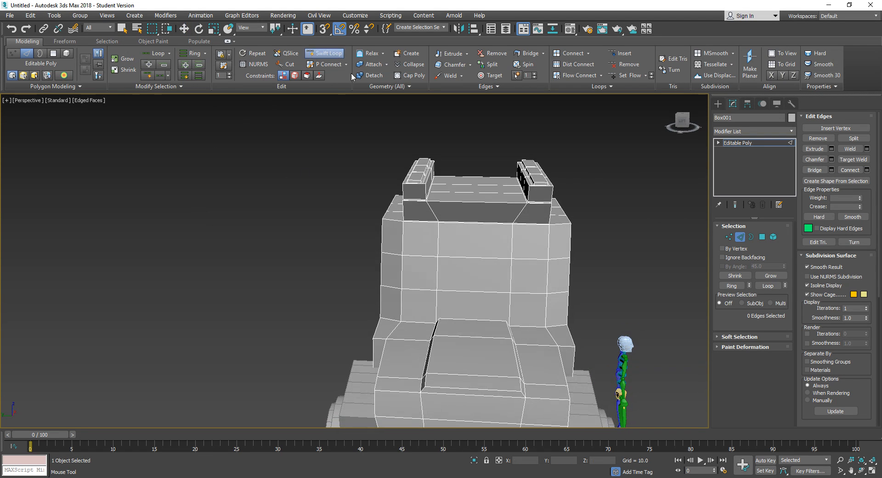
left_click(560, 222)
middle_click_drag(270, 244, 290, 244, "alt")
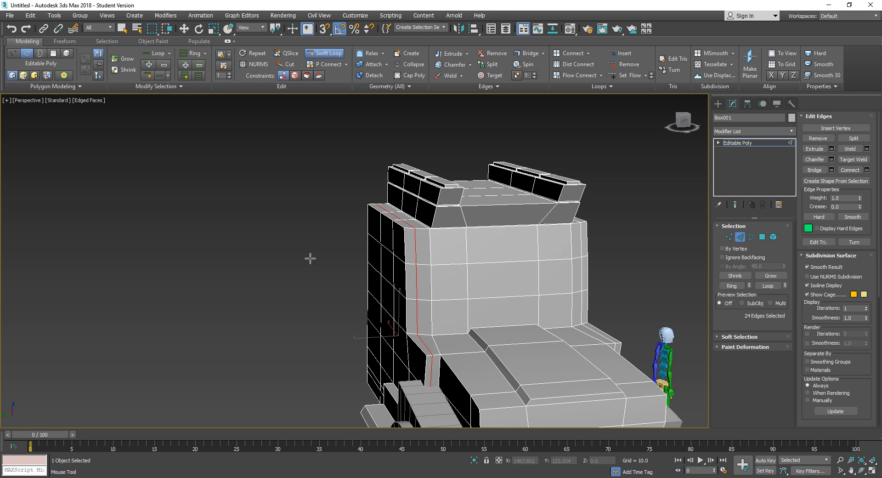
key("w")
middle_click_drag(364, 277, 310, 275, "alt")
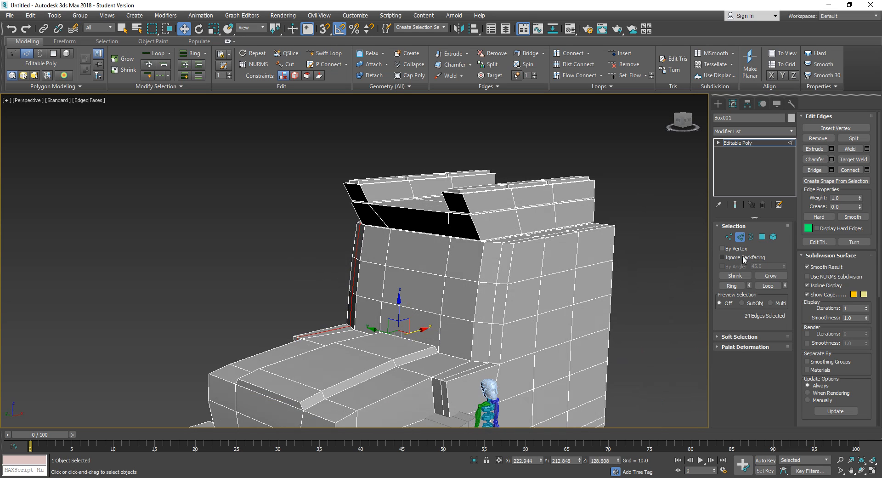
- Extrude the three narrow upper polygons at each front corner of the cab with a height of 0
left_click(762, 236)
left_click(506, 259)
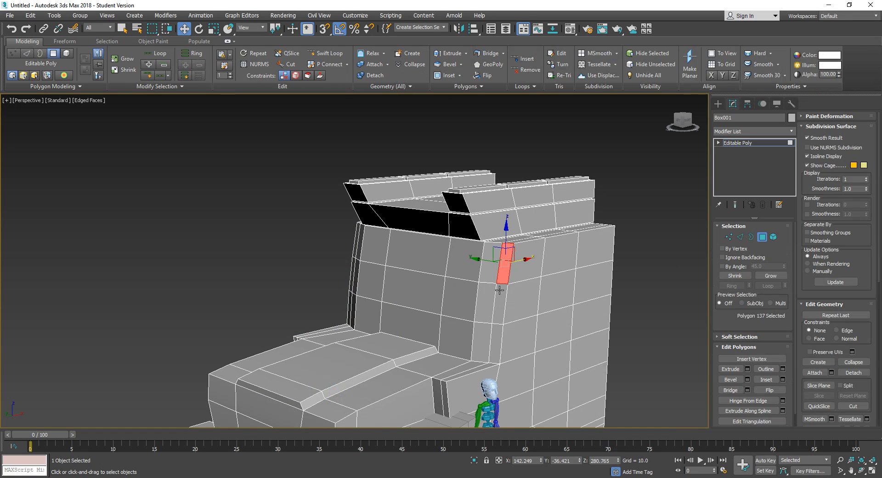
left_click(495, 324, "ctrl")
left_click(493, 339, "ctrl")
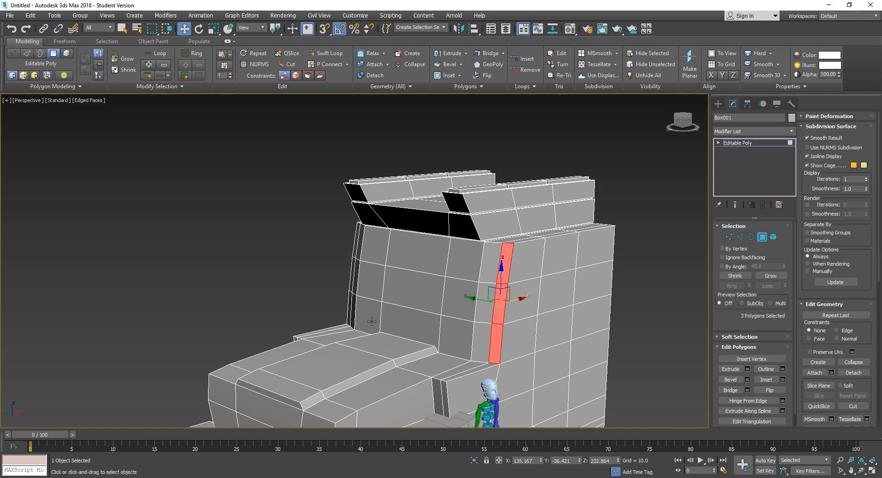
middle_click_drag(492, 340, 484, 306, "alt")
left_click(365, 244, "ctrl")
left_click(369, 296, "ctrl")
left_click(376, 334, "ctrl")
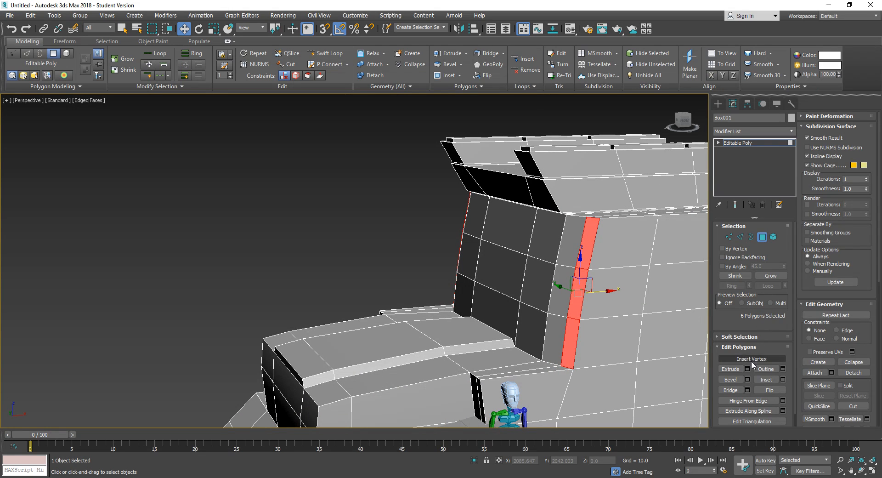
left_click(748, 369)
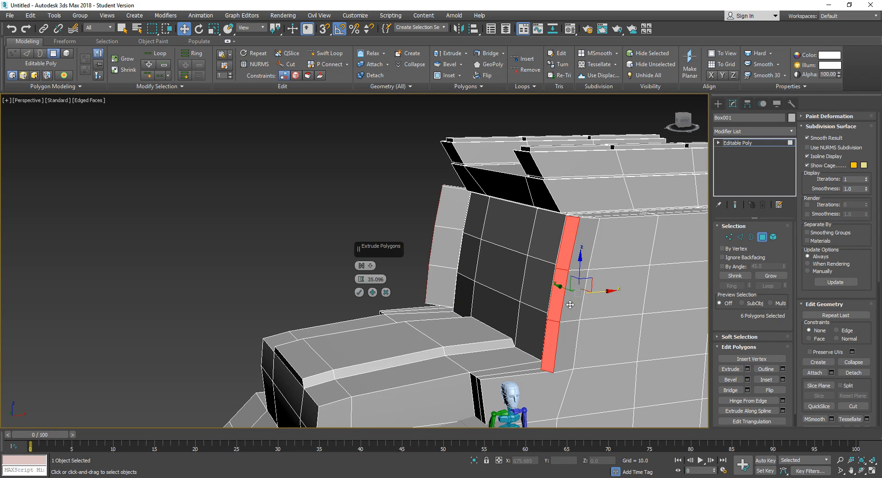
double_click(375, 279)
type("0")
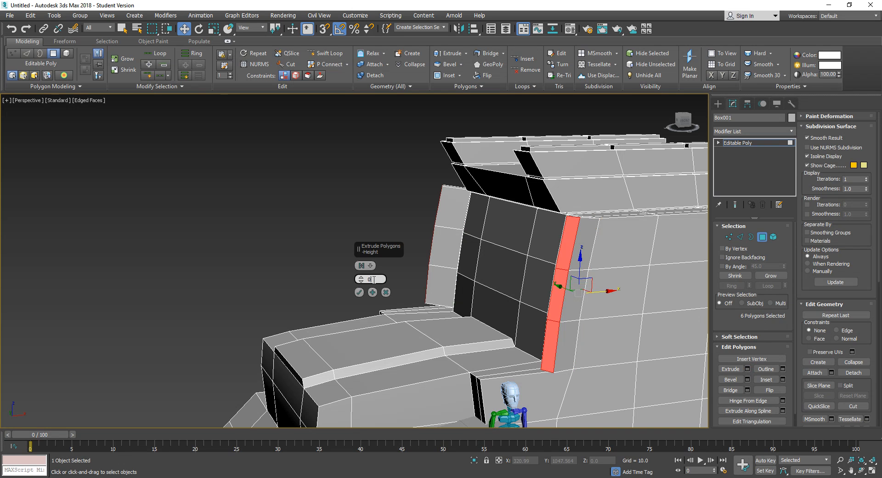
left_click(360, 292)
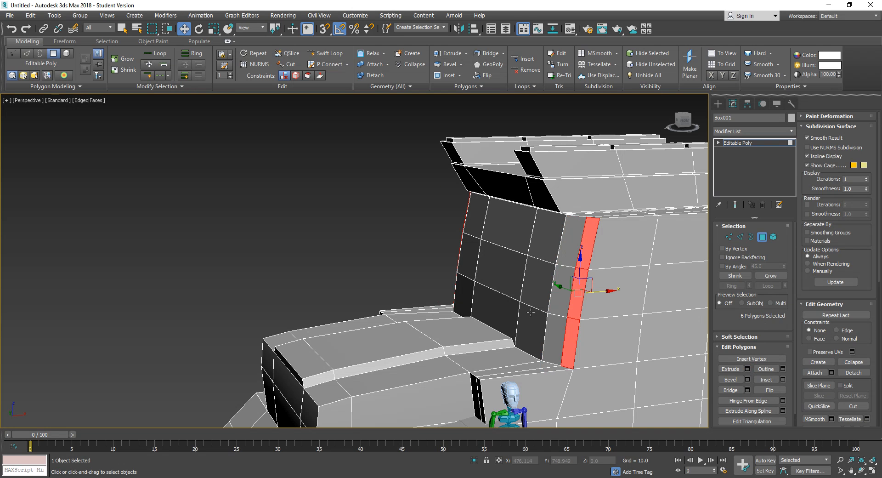
- Move the six extruded corner polygons forward along X over the hood to form side panels
middle_click_drag(598, 321, 584, 315)
key("super")
left_click_drag(592, 286, 499, 298)
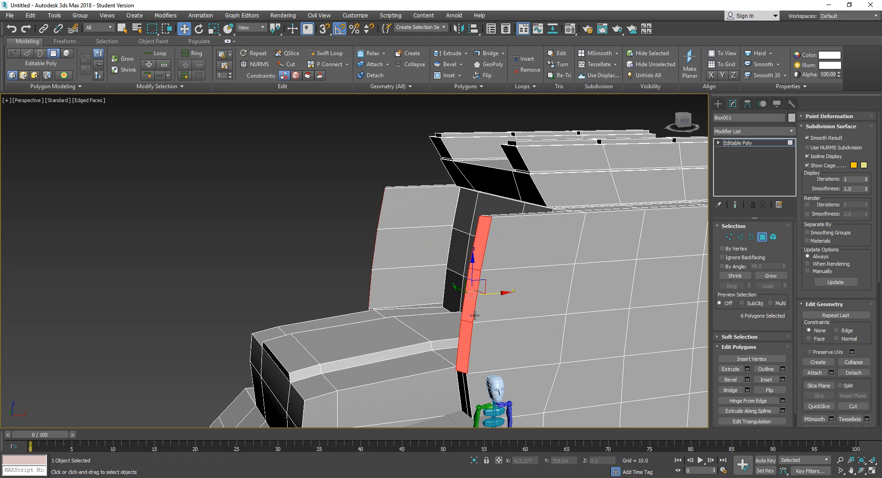
- Scale the selected front polygons flat along X and raise them about 19.4 along Z
middle_click_drag(526, 334, 652, 332, "alt")
key("e")
key("r")
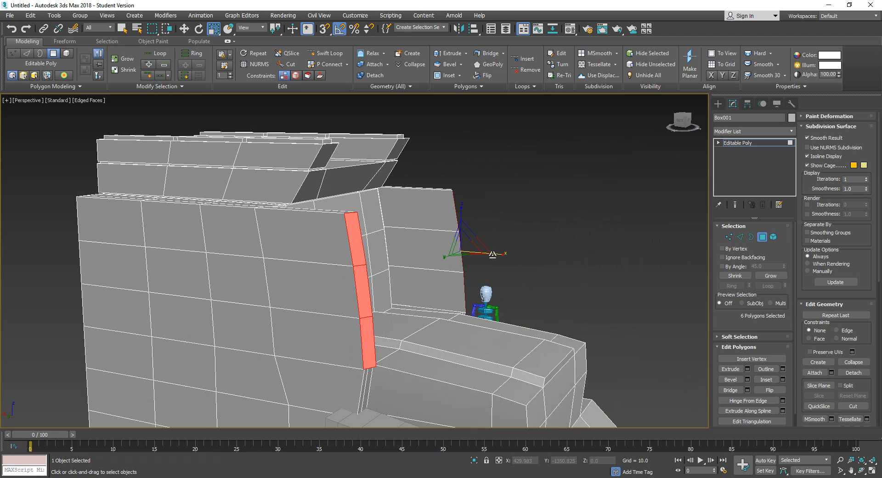
left_click_drag(500, 256, 465, 204)
key("w")
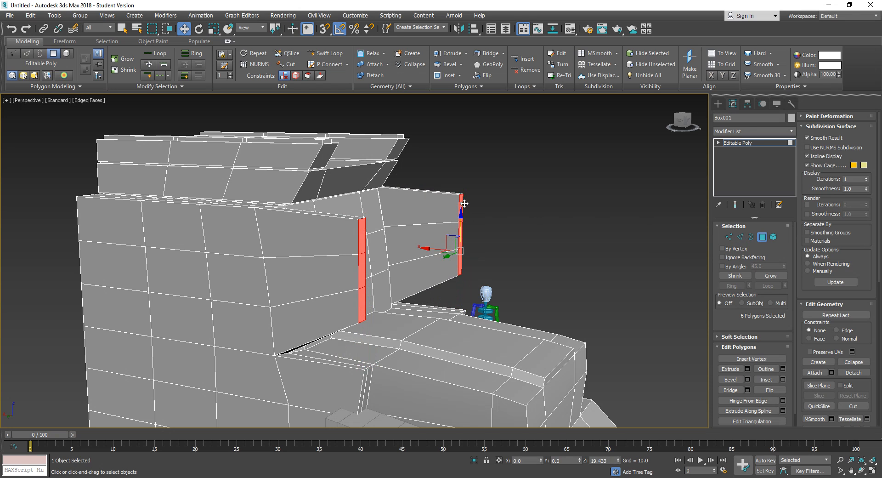
- Move the flattened front polygons partway back toward the cab along X
middle_click_drag(570, 219, 483, 235, "alt")
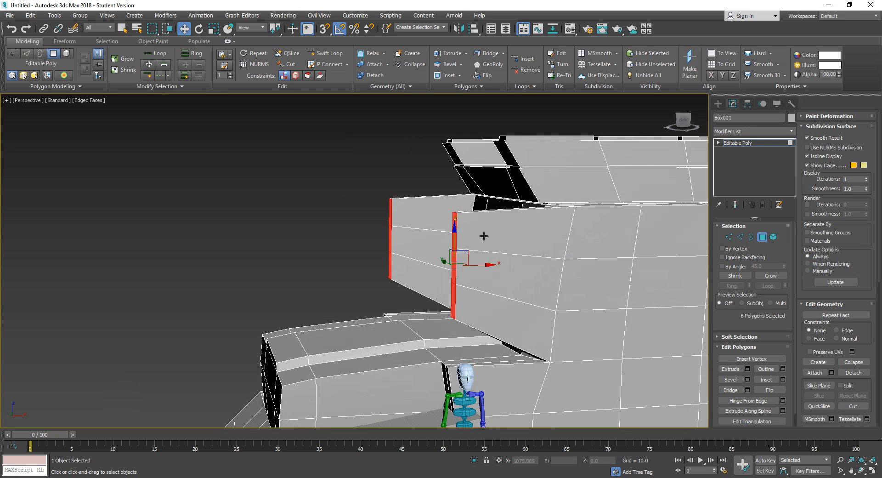
left_click_drag(483, 267, 506, 269)
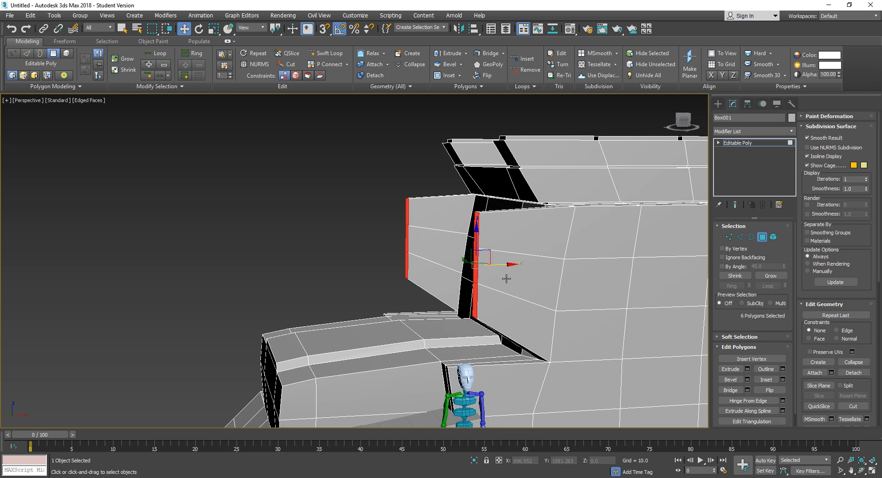
mouse_move(506, 278)
middle_mouse_down("alt")
mouse_move(563, 285)
mouse_move(658, 278)
mouse_move(502, 277)
mouse_move(512, 269)
middle_mouse_up("alt")
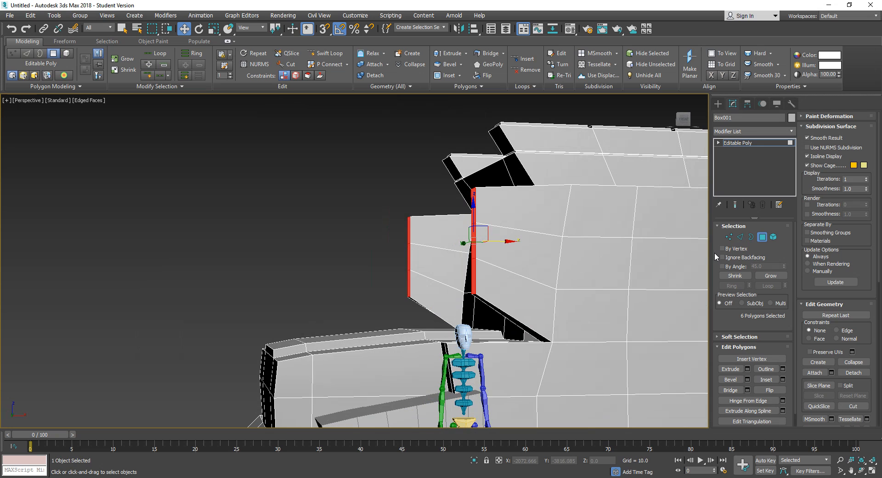
- Move the four lowest front vertices of the windshield side panels back about 65 along X and down about 31 along Z
left_click(729, 236)
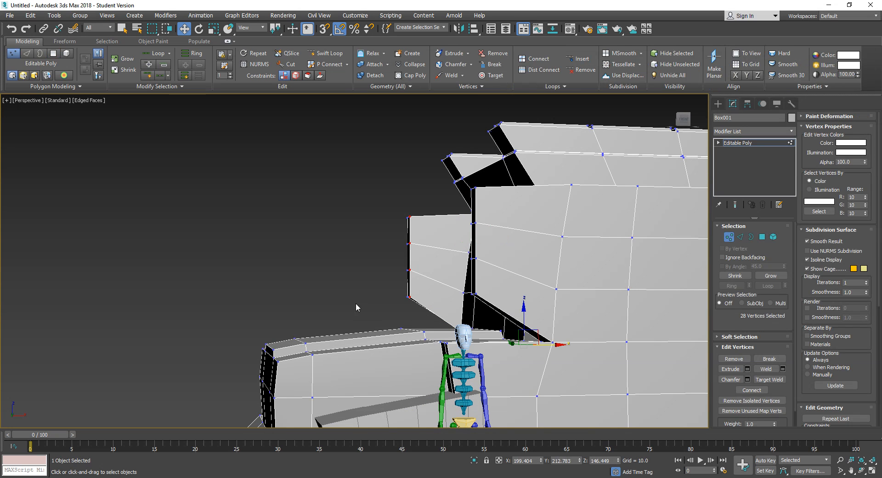
middle_click_drag(403, 308, 400, 307, "alt")
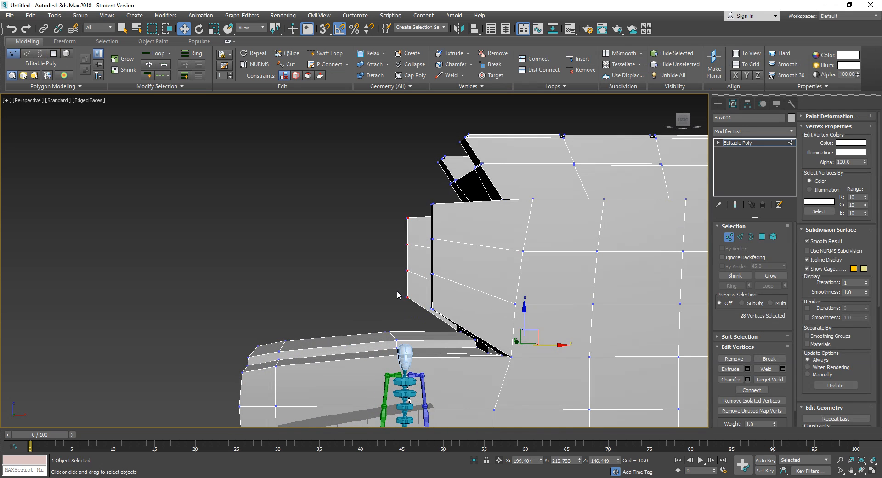
left_click_drag(396, 293, 414, 312)
middle_click_drag(432, 311, 438, 311, "alt")
left_click_drag(386, 299, 415, 296)
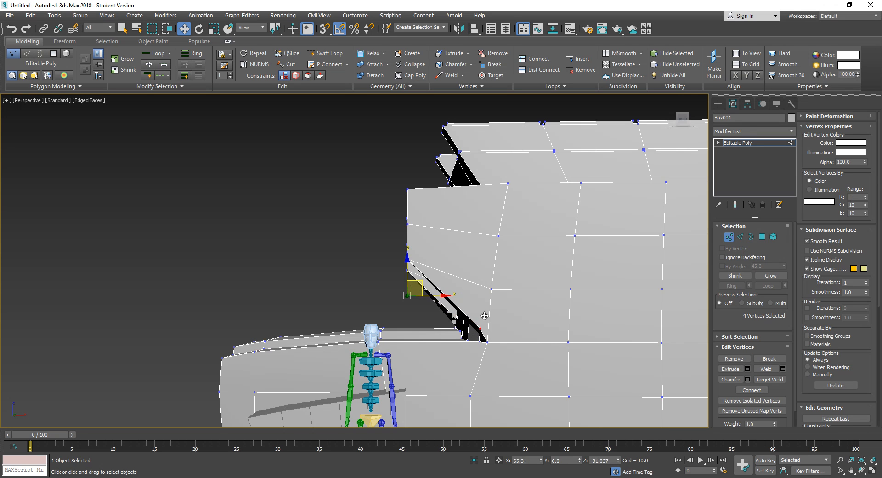
middle_click_drag(455, 317, 575, 306, "alt")
left_click_drag(433, 322, 474, 319)
middle_click_drag(474, 318, 357, 324, "alt")
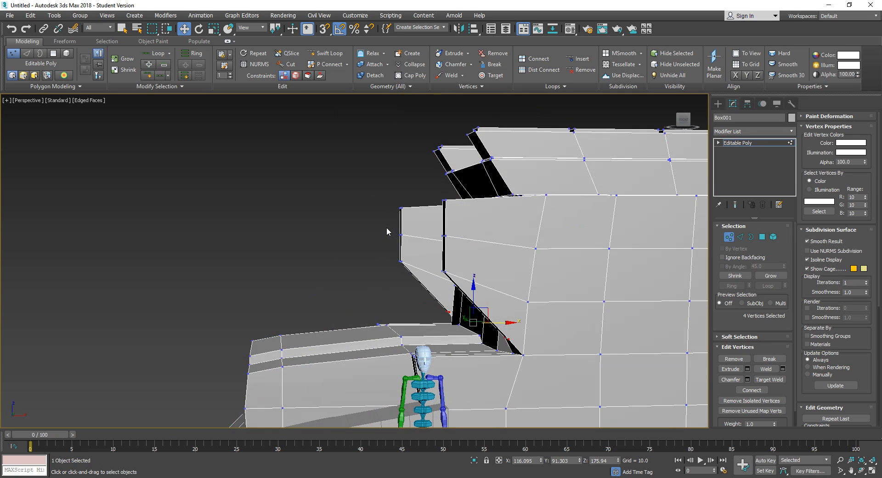
- Move the two middle rows of front vertices on the side panels back toward the cab, about 20 along X
left_click_drag(387, 228, 407, 241)
middle_click_drag(445, 245, 438, 244, "alt")
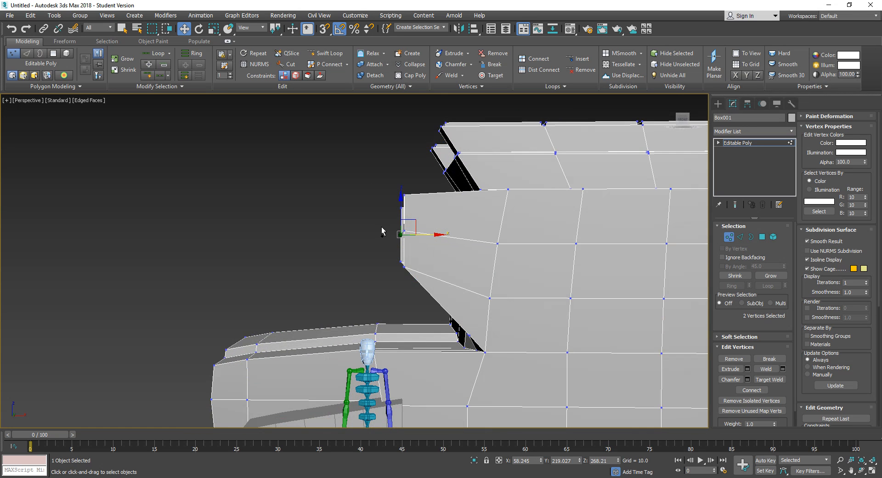
left_click_drag(381, 227, 452, 238)
left_click_drag(401, 269, 444, 275)
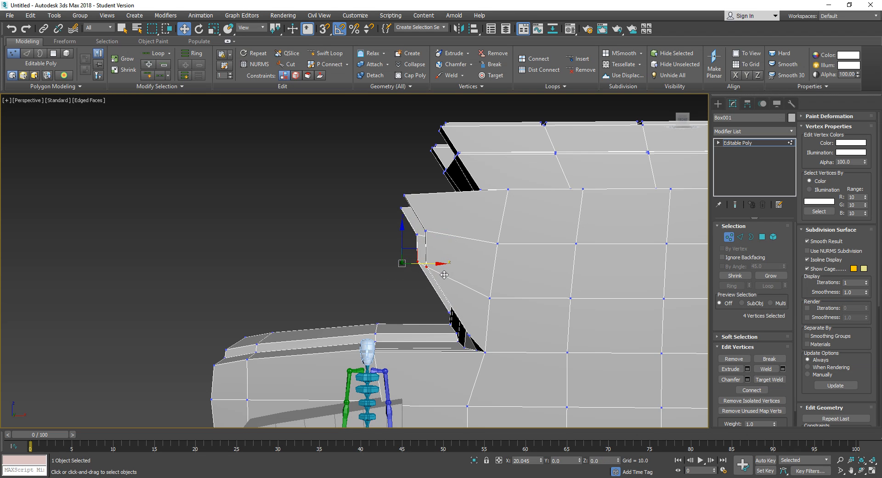
- Connect the ring of edges through the side panels' lower front slope with a single new edge loop around the cab
middle_click_drag(431, 294, 573, 297, "alt")
middle_click_drag(459, 297, 478, 273, "alt")
left_click(741, 237)
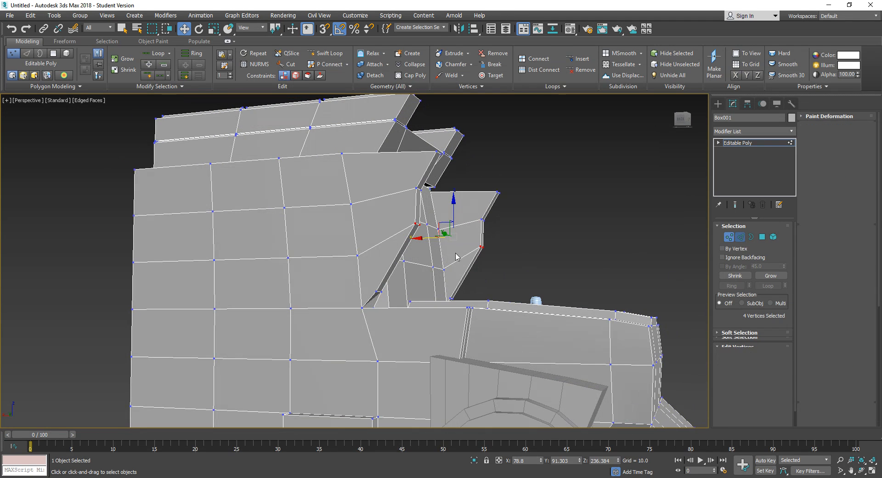
left_click(462, 277)
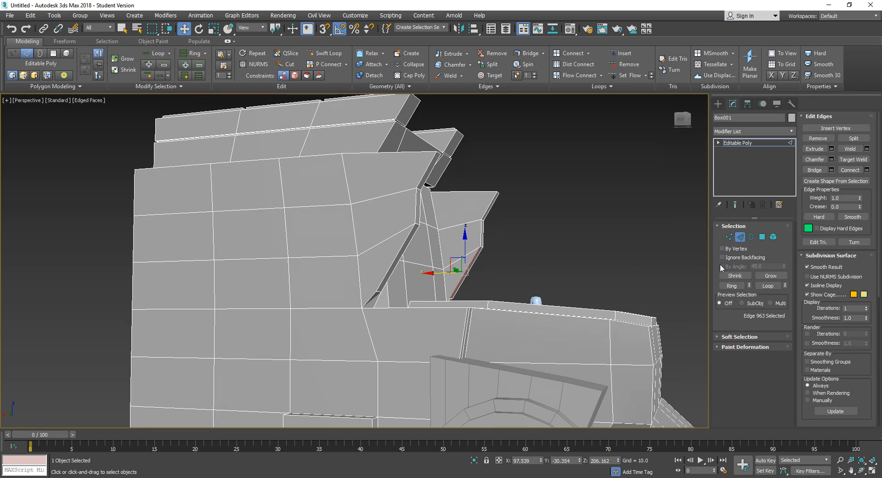
left_click(732, 285)
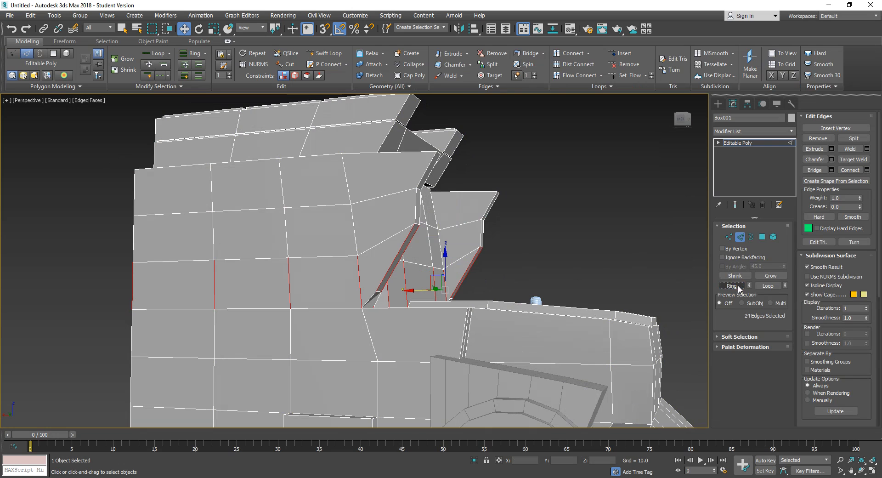
left_click(850, 170)
key("ctrl+z")
left_click(866, 170)
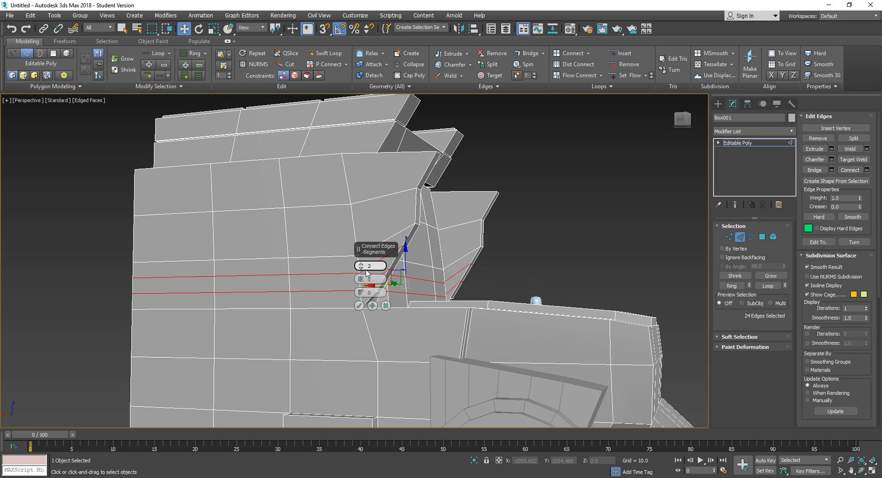
left_click(361, 268)
left_click(359, 306)
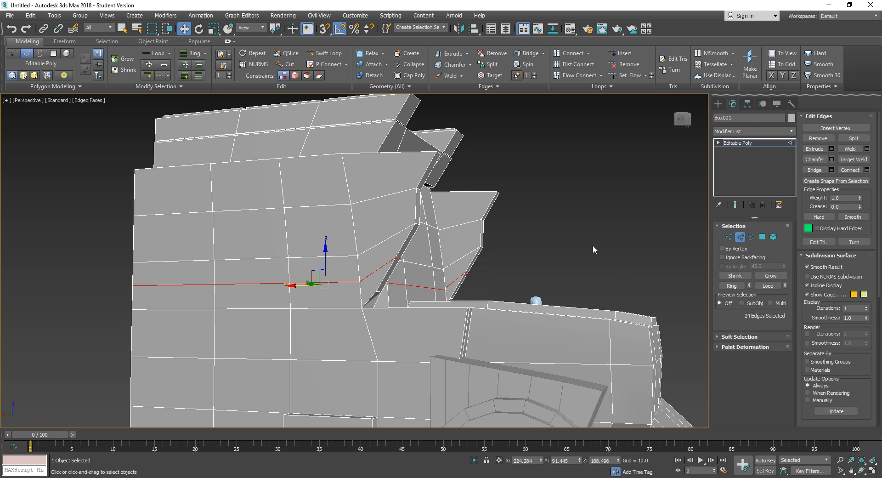
left_click(597, 246)
- Move the four new front vertices on the side panels' lower slope about 15.8 along X and down about 1 along Z
middle_click_drag(605, 248, 460, 253, "alt")
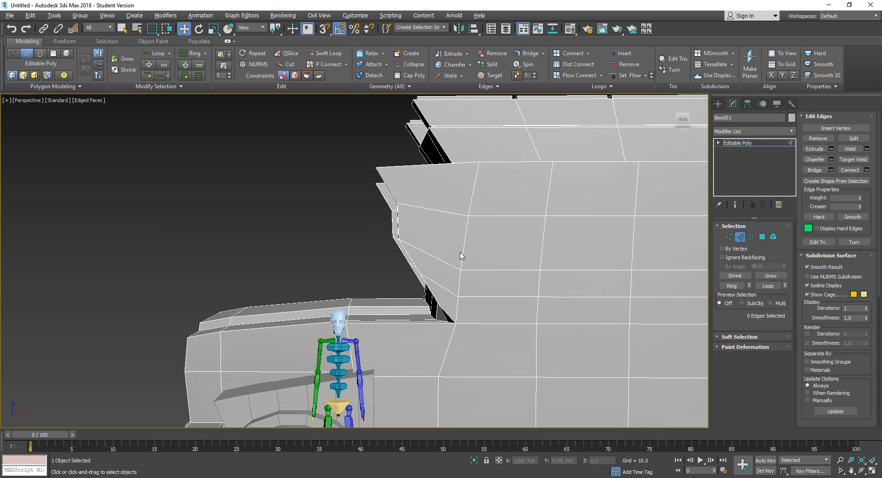
left_click(728, 237)
middle_click_drag(416, 276, 402, 267, "alt")
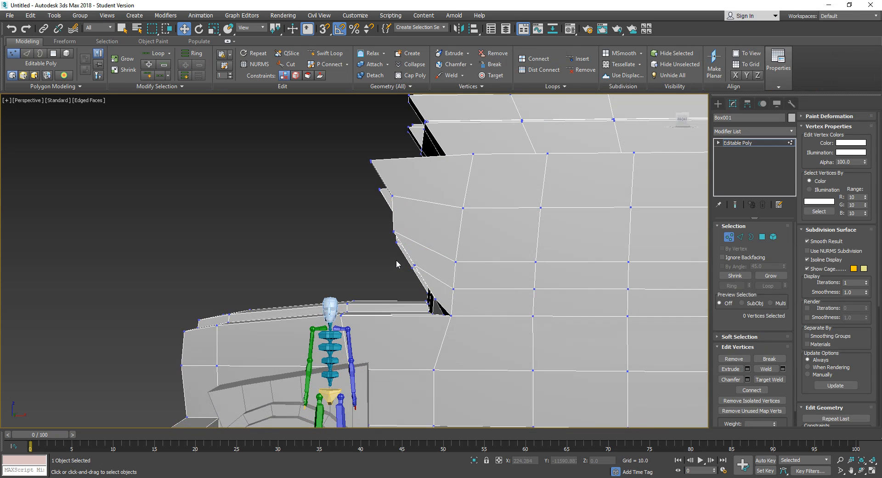
left_click_drag(422, 282, 443, 260)
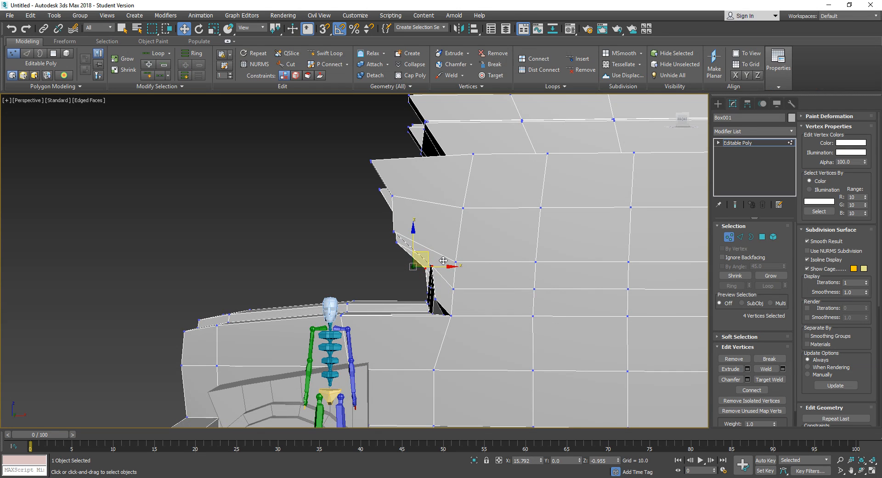
- Shift the four vertices at the side panels' upper front bend about 3.4 along X and 0.4 along Z
middle_click_drag(371, 246, 531, 249, "alt")
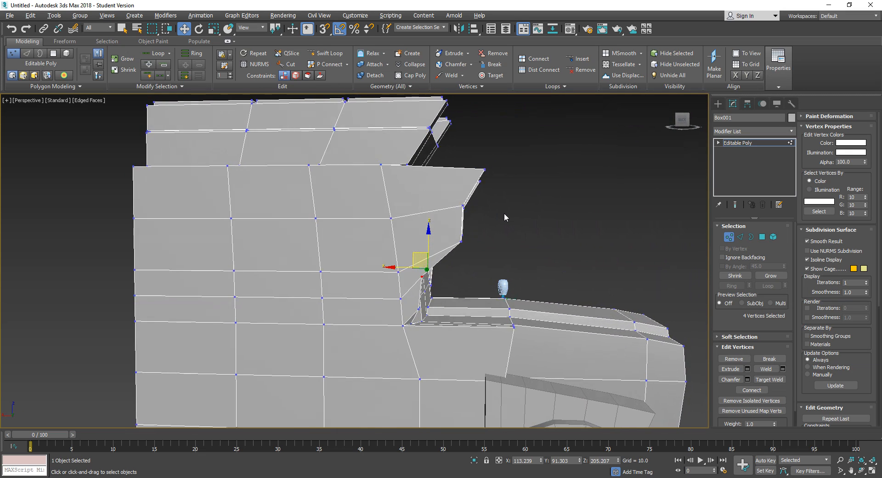
middle_click_drag(503, 211, 502, 213, "alt")
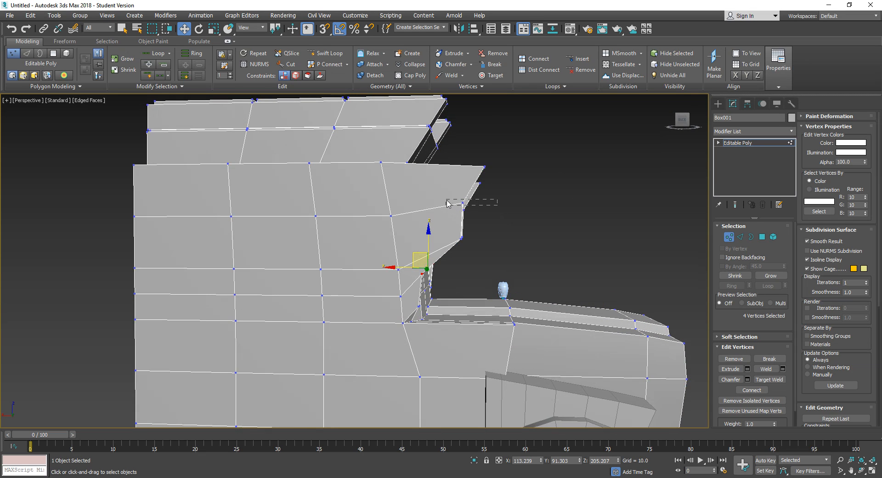
left_click_drag(497, 200, 448, 194)
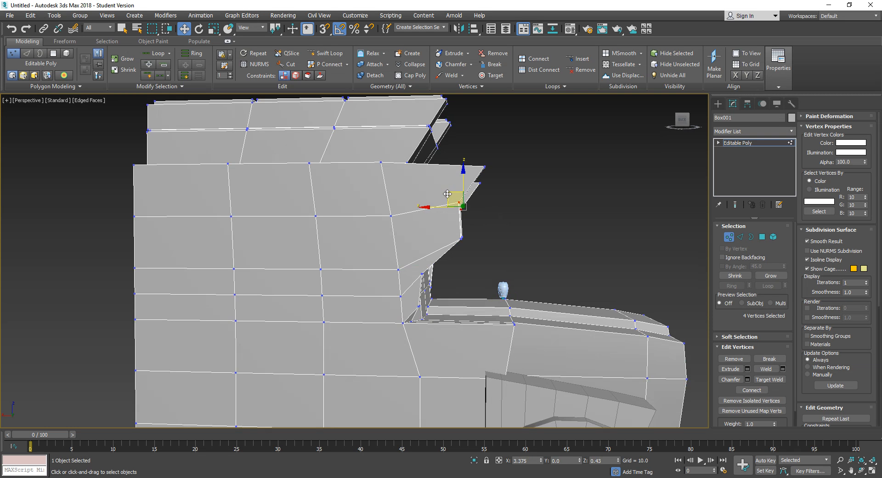
- Chamfer the short front edge at the upper bend of both side panels twice to round the bends
middle_click_drag(570, 228, 542, 260, "alt")
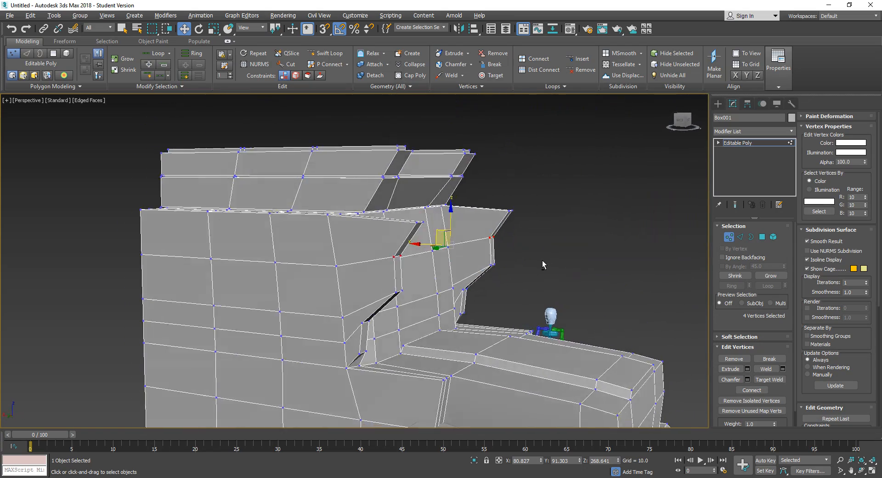
scroll(537, 259, "up", 3)
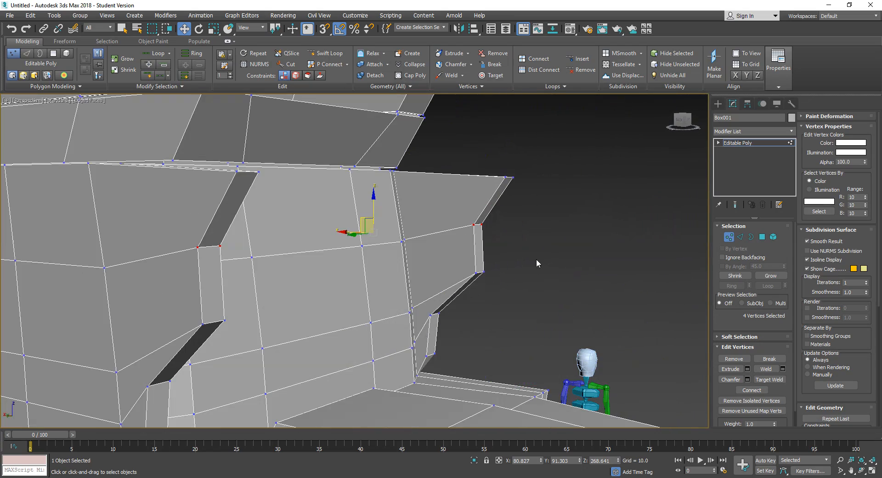
left_click(740, 236)
left_click(212, 248)
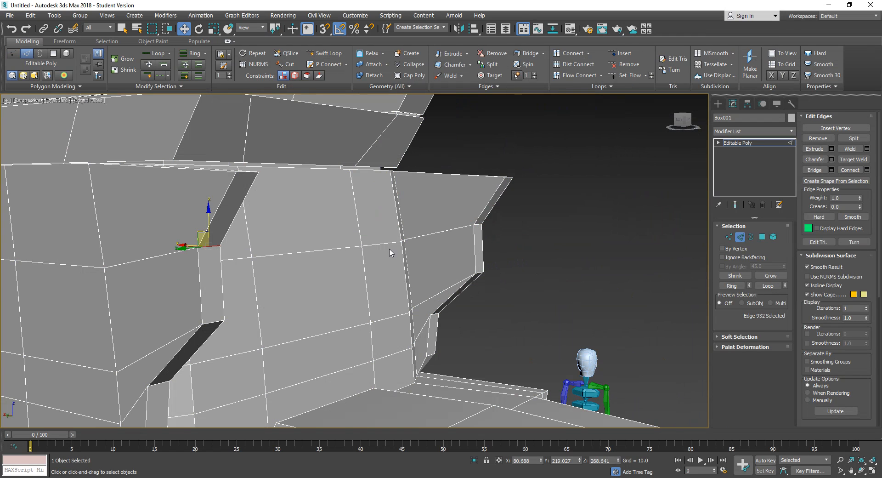
middle_click_drag(392, 253, 455, 244, "alt")
left_click(557, 226, "ctrl")
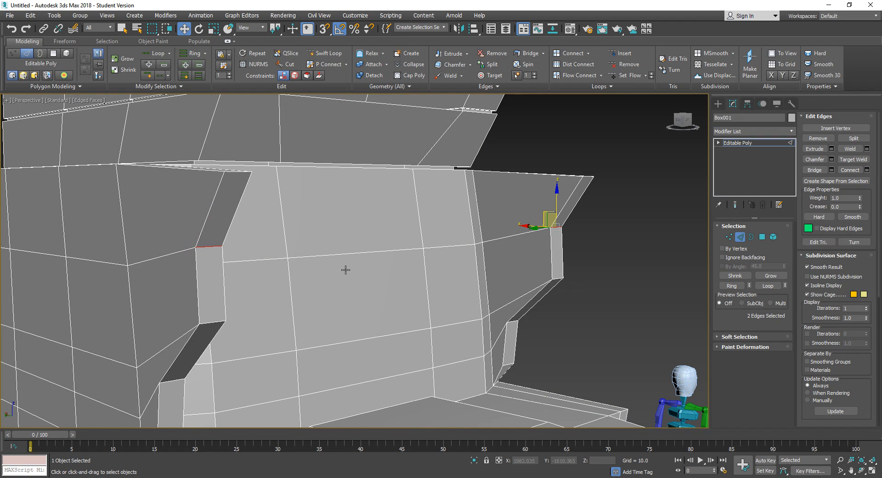
middle_click_drag(344, 268, 409, 262)
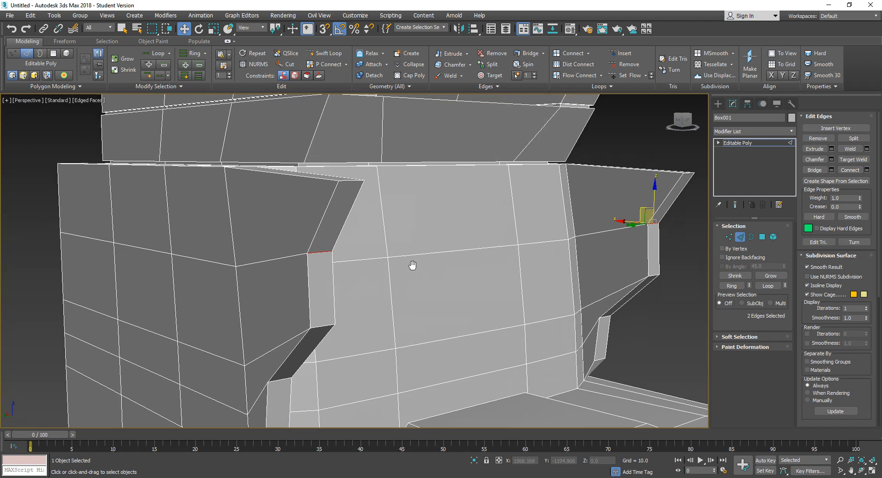
left_click(815, 159)
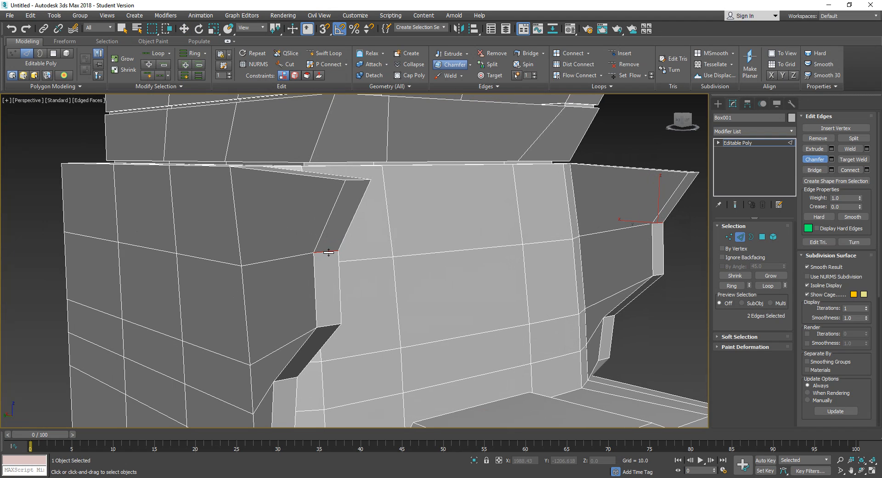
left_click_drag(329, 252, 344, 196)
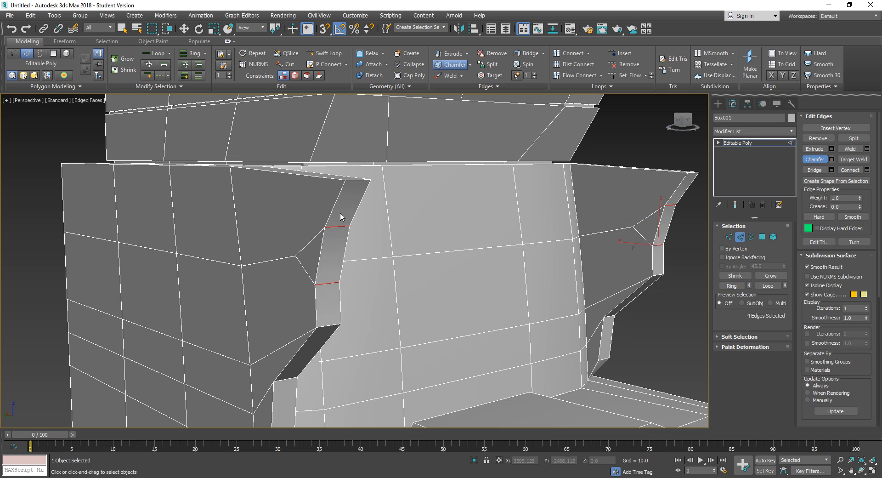
left_click_drag(338, 227, 341, 203)
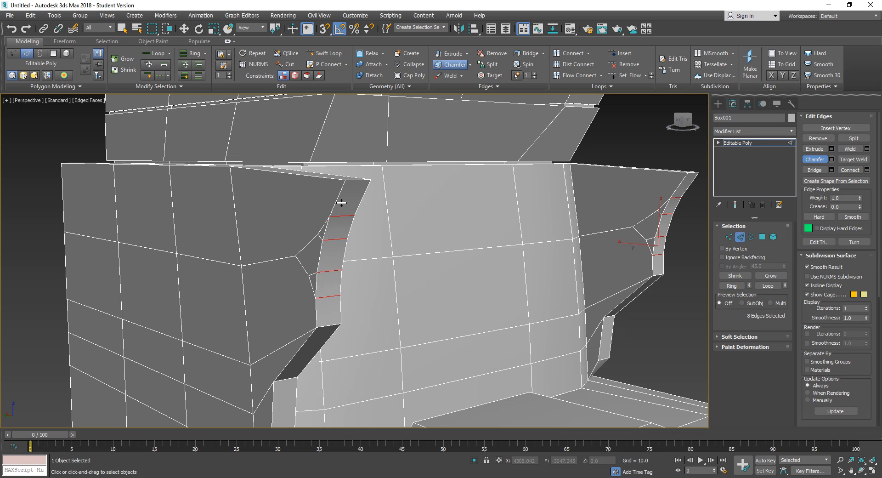
- Move the short front edges at both side panels' lower bends about -5.1 along X and 1.8 along Z
middle_click_drag(349, 272, 352, 267, "alt")
middle_click_drag(343, 297, 361, 270)
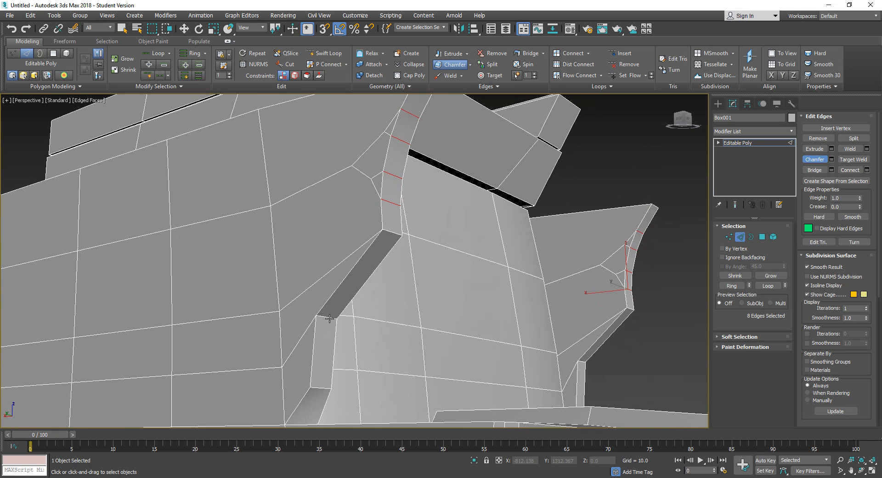
left_click(330, 319)
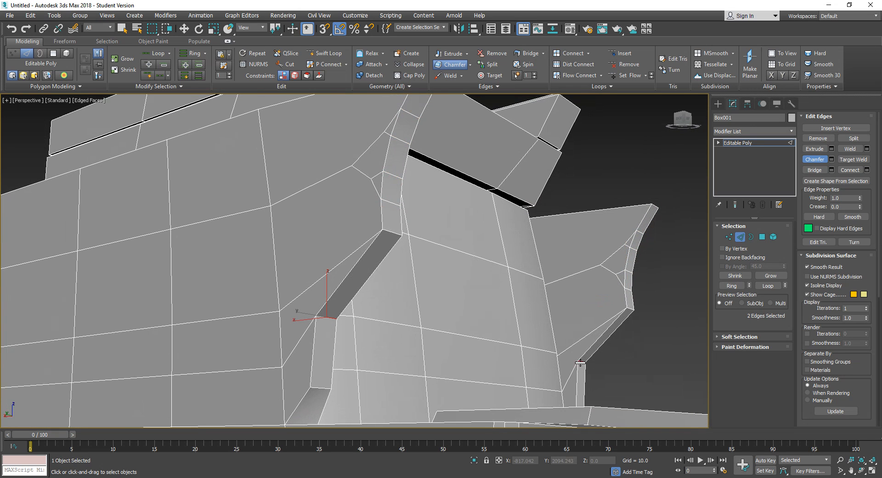
middle_click_drag(440, 351, 441, 354, "alt")
key("w")
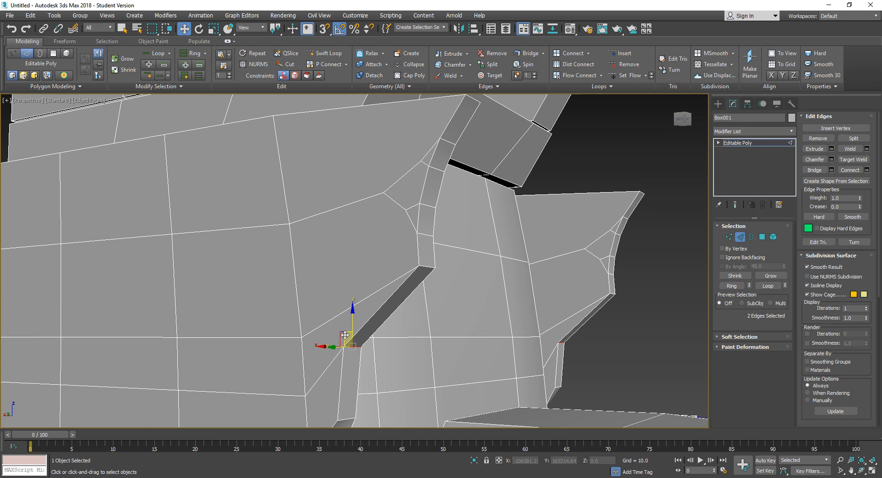
left_click_drag(342, 331, 352, 326)
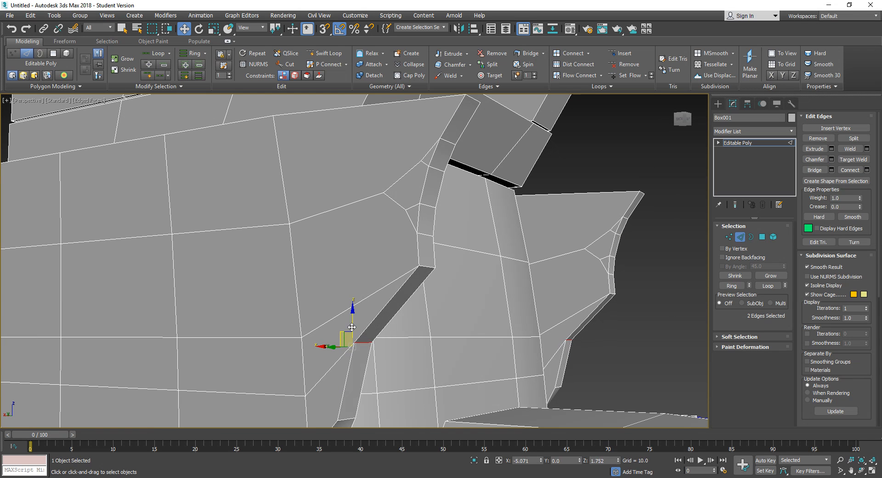
middle_click_drag(420, 360, 424, 361, "alt")
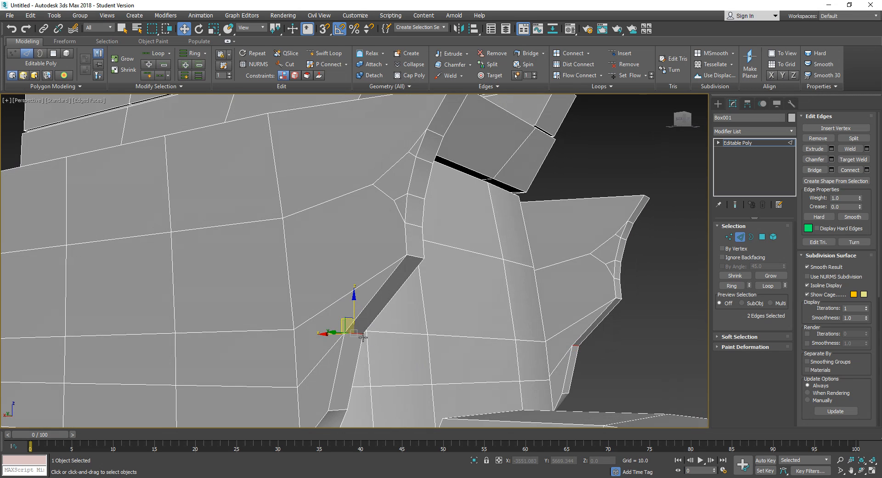
- Chamfer the short front edges at both side panels' lower bends twice to round them
left_click(815, 159)
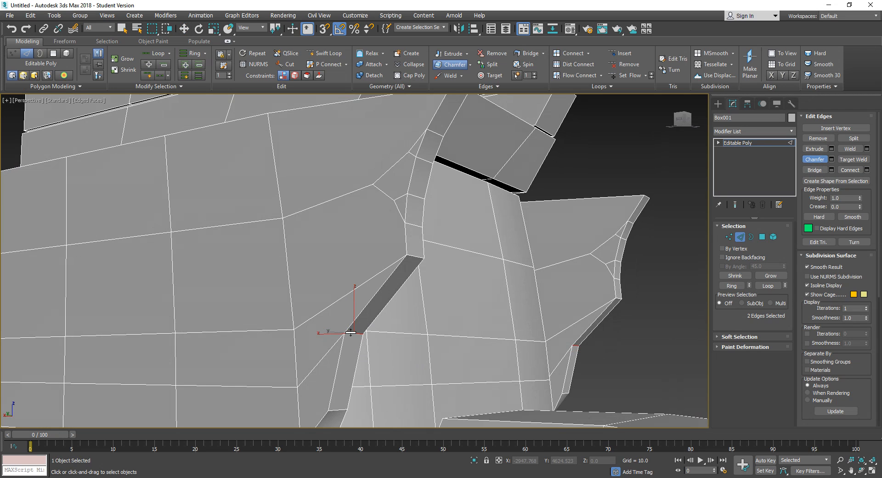
left_click_drag(351, 332, 379, 284)
left_click(620, 340)
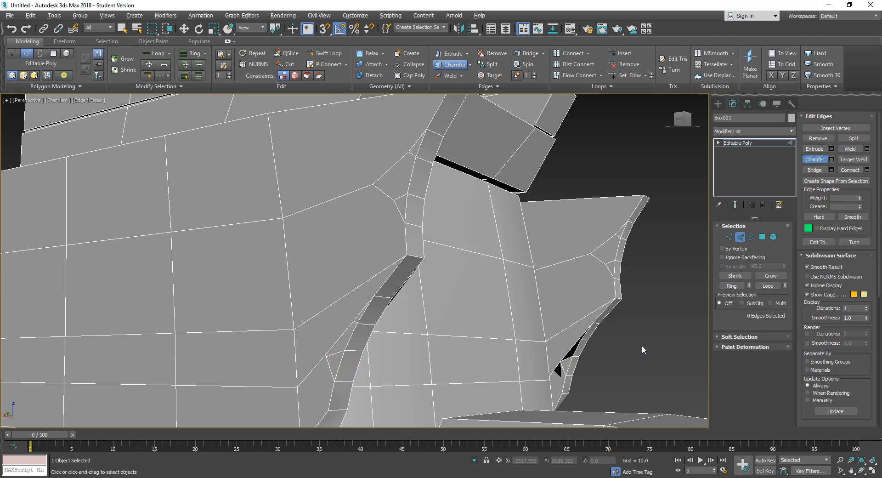
- Delete the four overlapping polygons beside the lower bend on the inner face of one windshield side panel
middle_click_drag(641, 350, 541, 331, "alt")
scroll(541, 331, "up", 5)
middle_click_drag(363, 301, 562, 348)
left_click(762, 237)
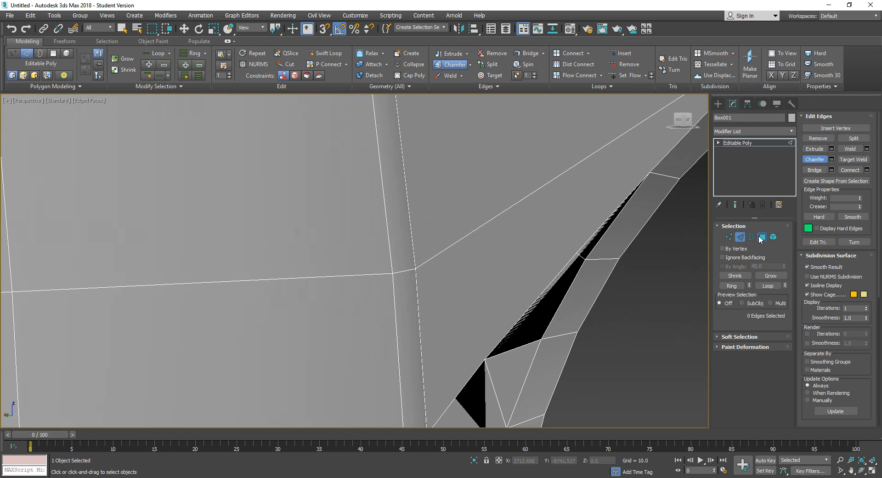
left_click(501, 271)
mouse_move(508, 296)
middle_mouse_down()
mouse_move(517, 316)
mouse_move(511, 309)
middle_mouse_up()
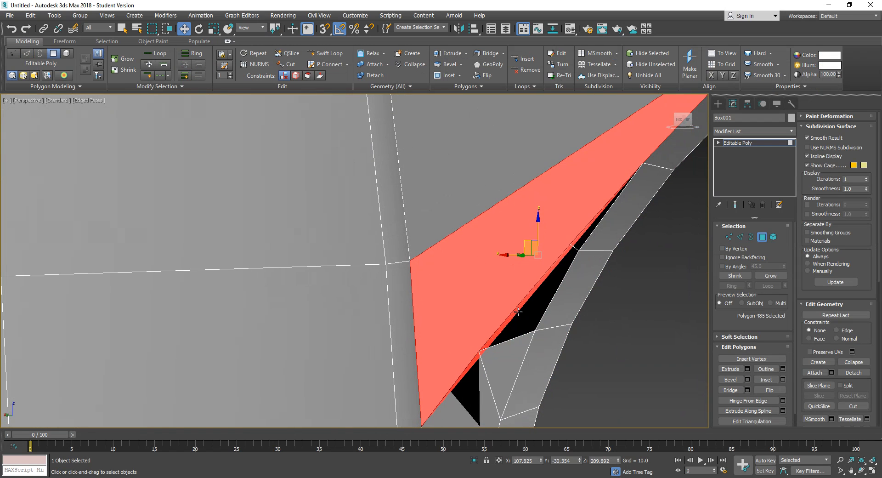
left_click(535, 312, "ctrl")
left_click(506, 368, "ctrl")
left_click(477, 409, "ctrl")
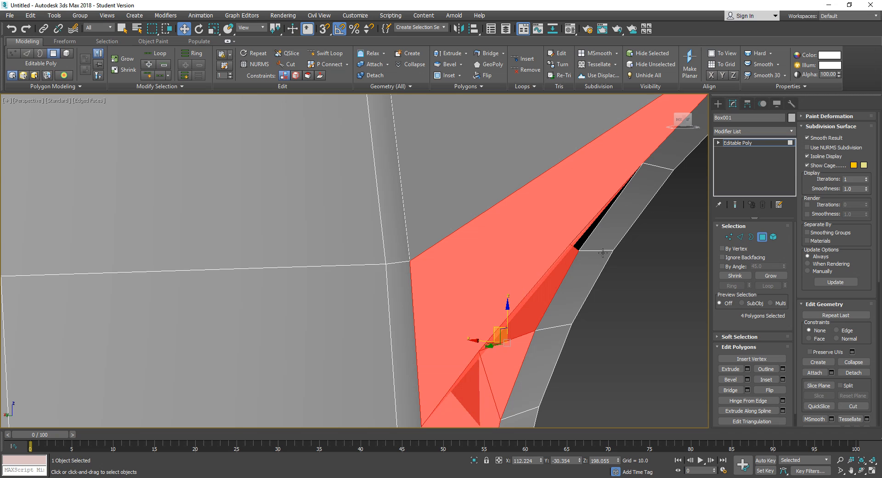
middle_click_drag(583, 235, 535, 294)
key("Delete")
scroll(556, 275, "down", 2)
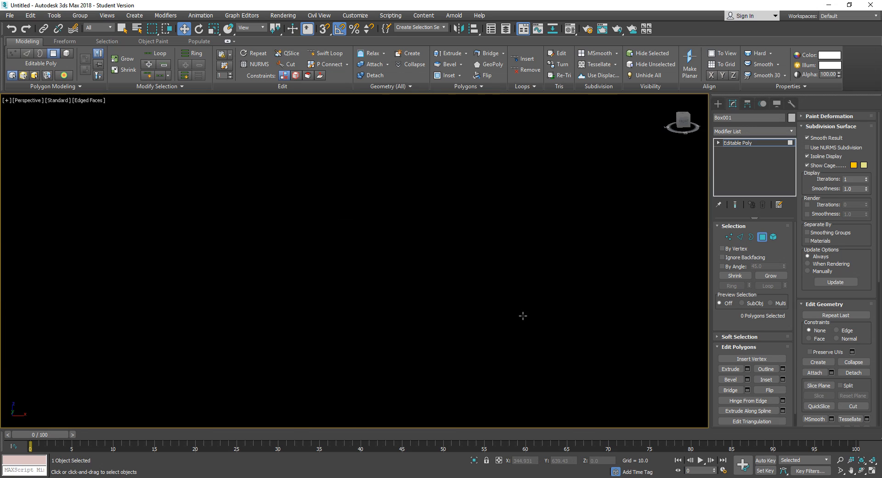
- Delete the four matching polygons and the leftover sliver beside the lower bend on the opposite side panel's inner face
scroll(522, 315, "down", 4)
middle_click_drag(577, 313, 616, 287)
middle_click_drag(420, 275, 444, 295, "alt")
middle_click_drag(444, 294, 430, 268)
scroll(439, 331, "up", 4)
scroll(429, 264, "up", 3)
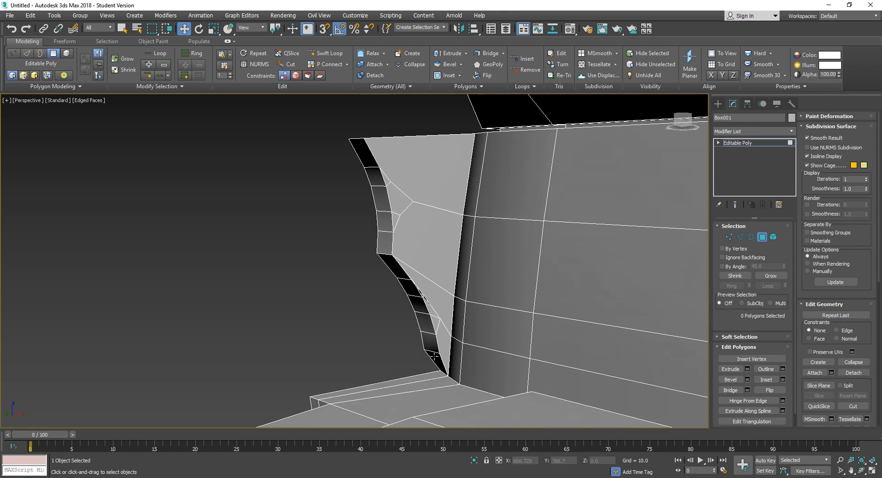
left_click(424, 275)
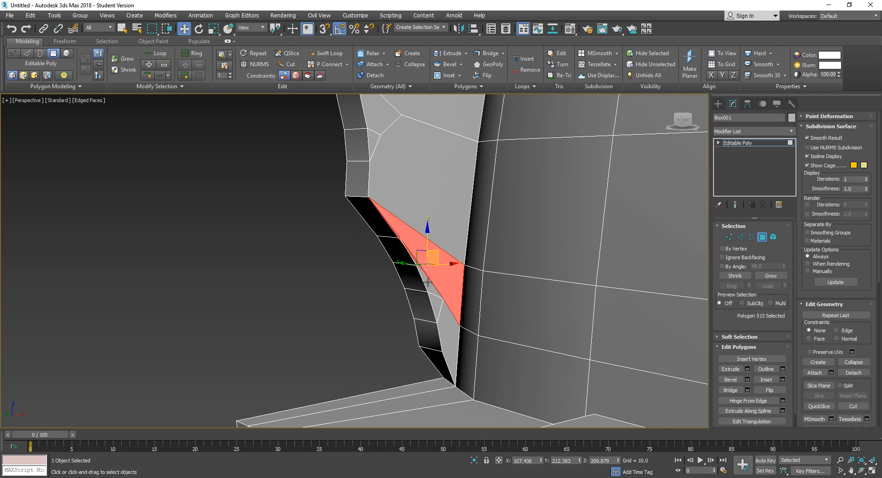
left_click(433, 300, "ctrl")
left_click(431, 288, "ctrl")
left_click(449, 321, "ctrl")
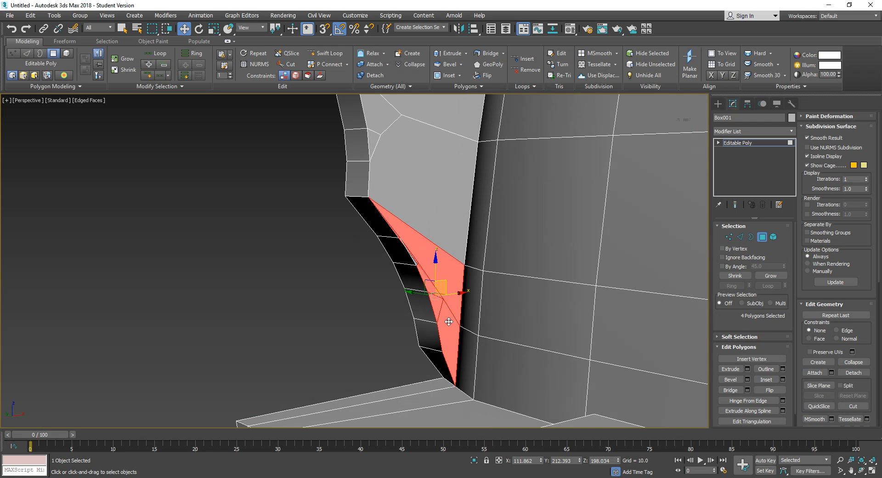
key("Delete")
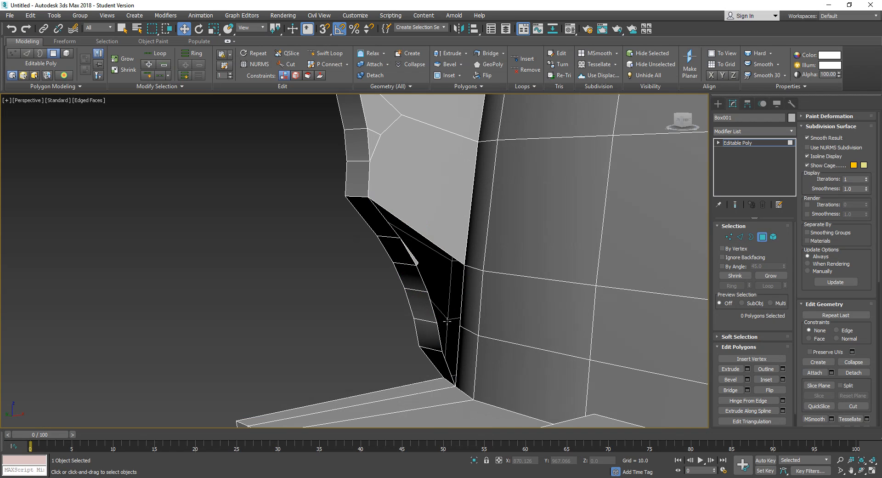
left_click(415, 261)
key("Delete")
- Cap the open borders left at the lower bends of both windshield side panels
scroll(429, 309, "up", 8)
scroll(385, 274, "down", 10)
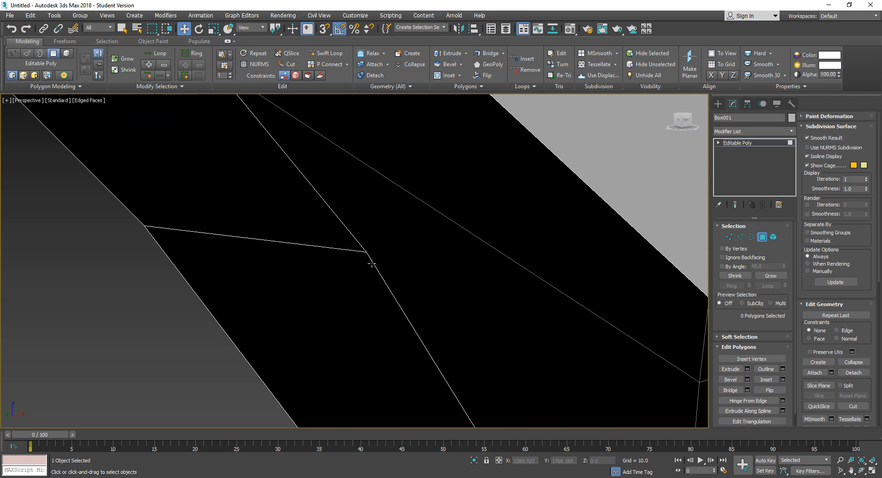
scroll(524, 304, "down", 10)
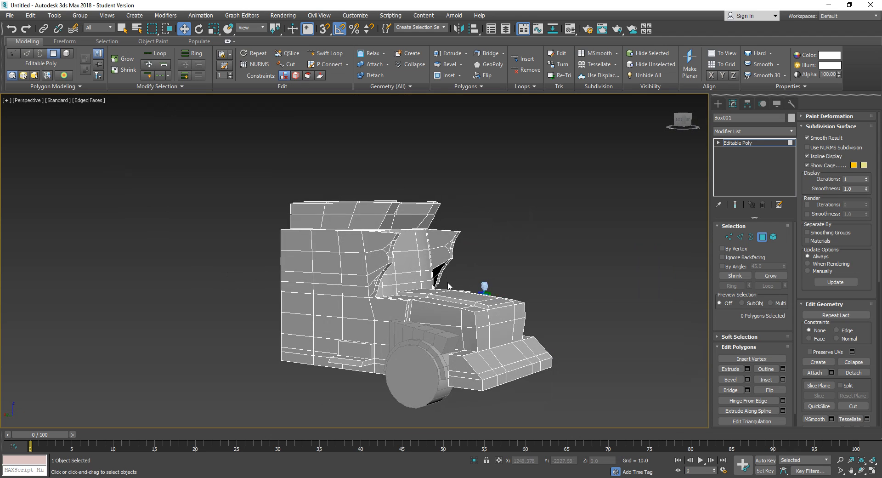
scroll(482, 291, "down", 2)
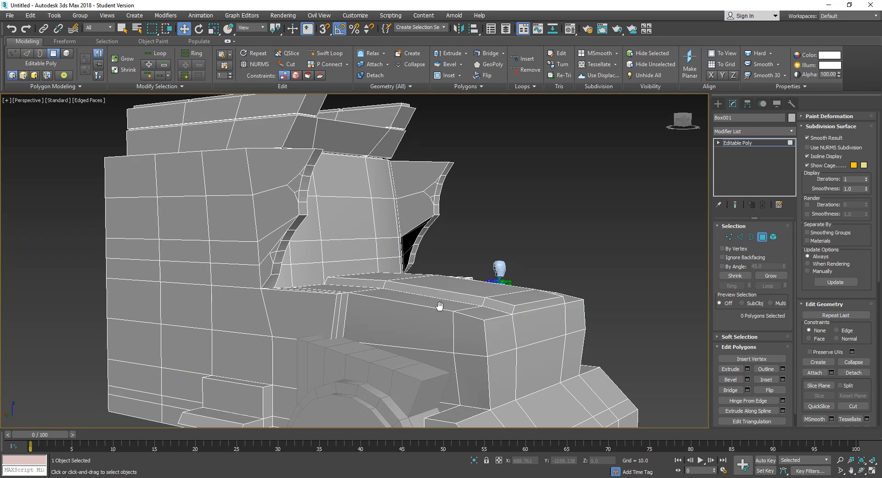
scroll(439, 305, "up", 10)
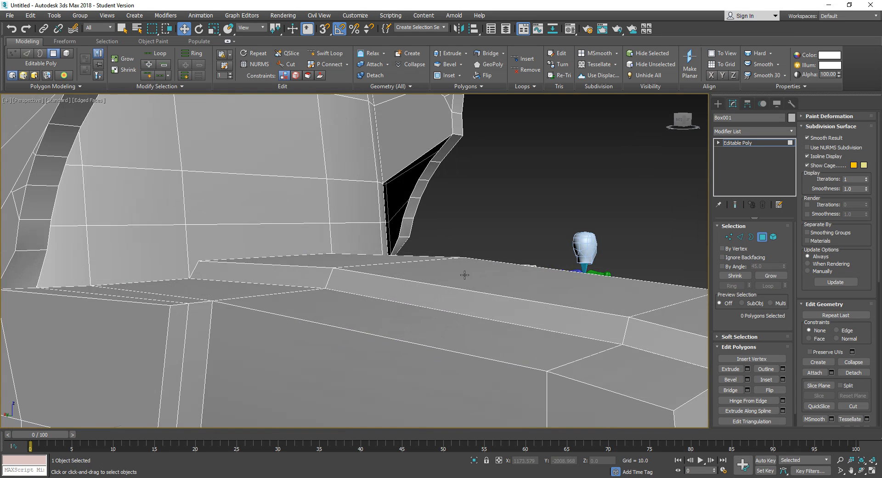
scroll(486, 322, "up", 5)
middle_click_drag(480, 313, 514, 313)
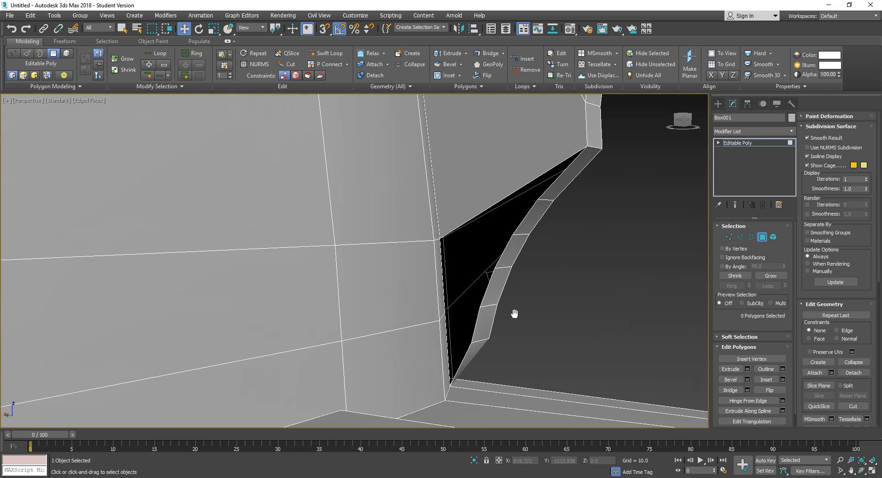
left_click(751, 237)
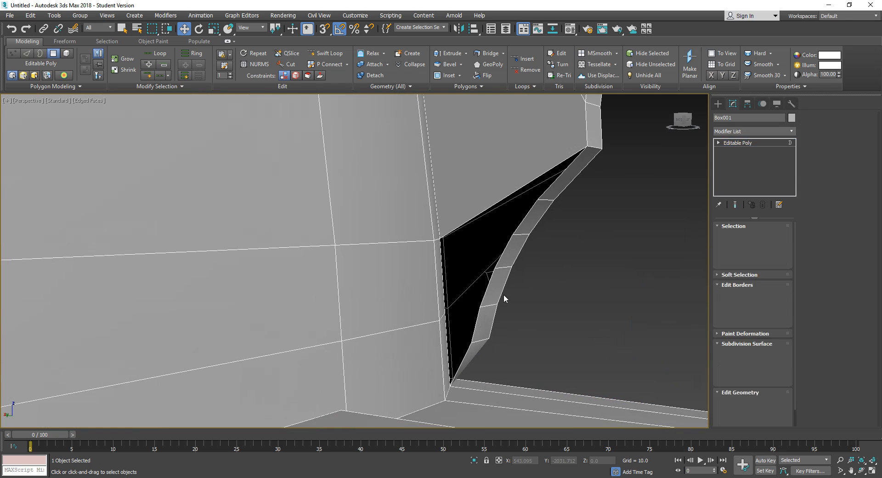
left_click(482, 302)
scroll(563, 334, "down", 10)
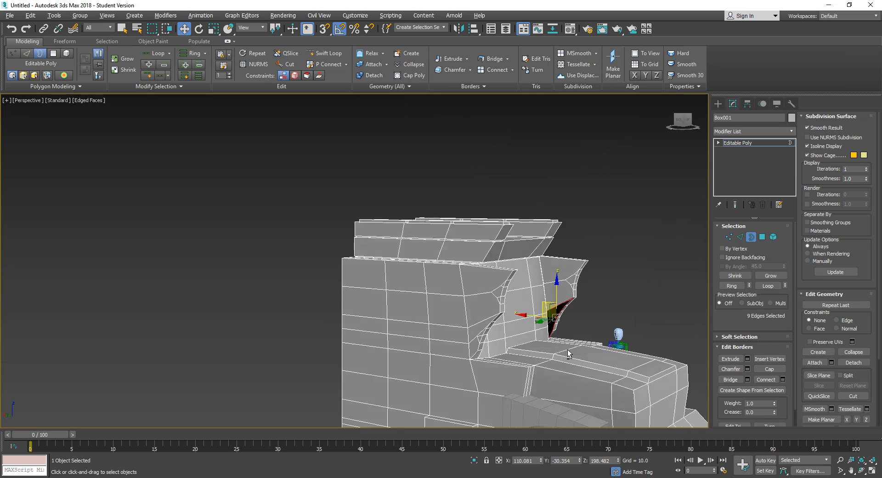
left_click(457, 300, "ctrl")
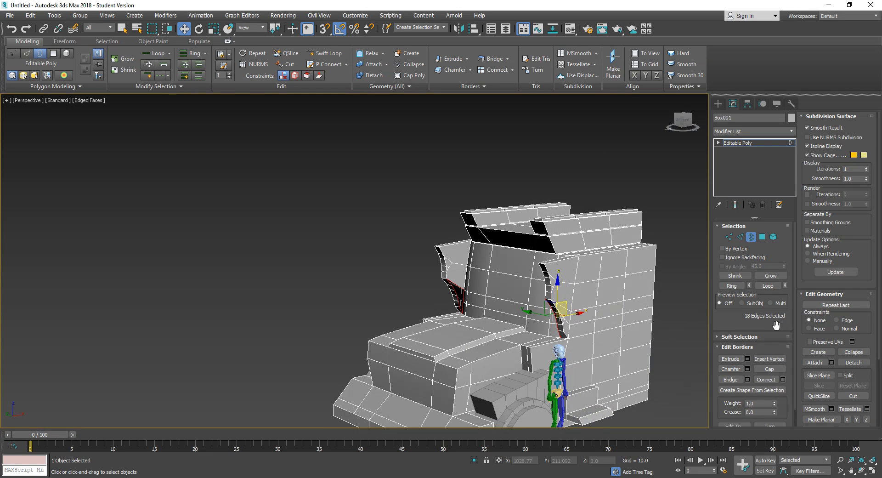
left_click(770, 369)
- Examine the capped side panels, the windshield and the cab roof from several angles
middle_click_drag(229, 321, 228, 339, "alt")
middle_click_drag(396, 327, 454, 325)
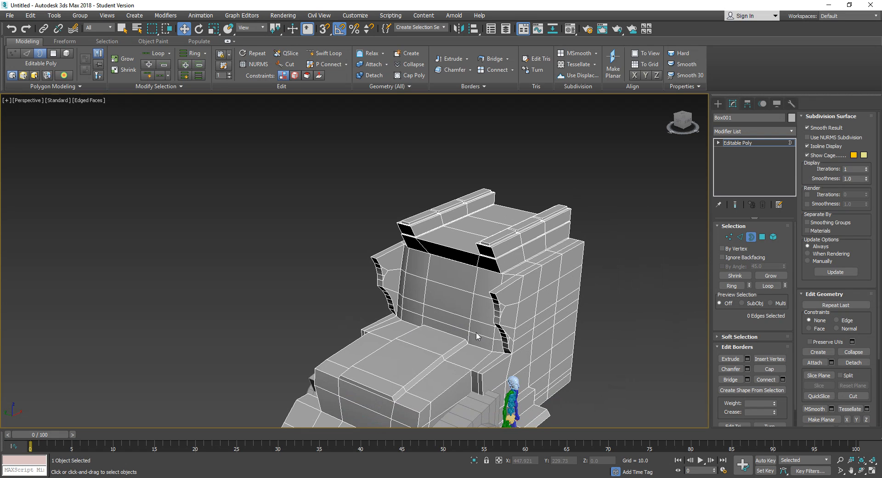
middle_click_drag(471, 366, 536, 312, "alt")
scroll(523, 329, "up", 3)
scroll(515, 304, "up", 3)
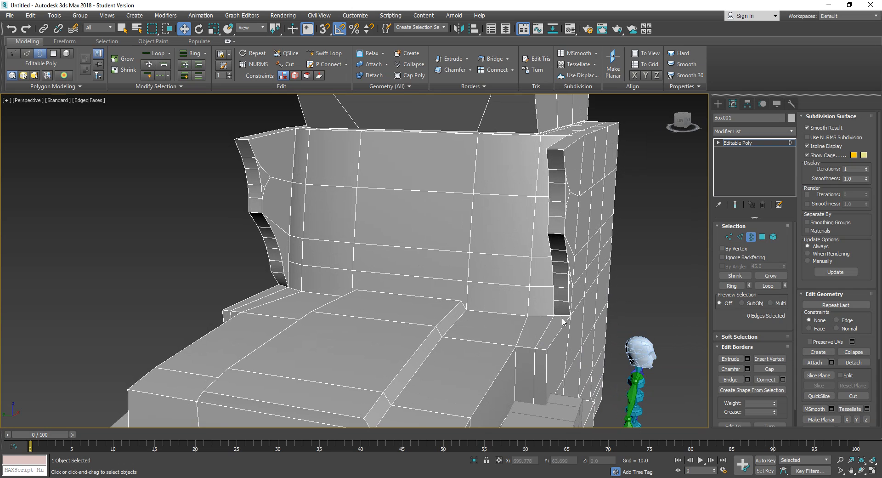
scroll(571, 331, "down", 5)
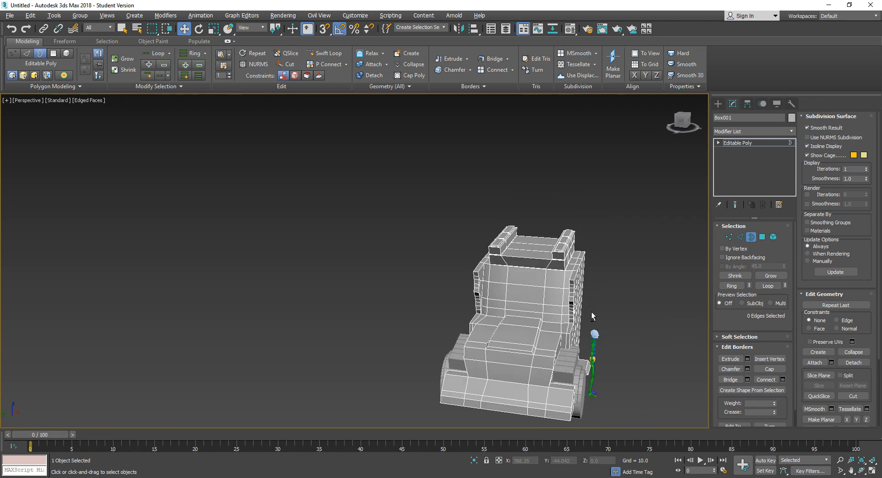
middle_click_drag(584, 317, 561, 321, "alt")
middle_click_drag(620, 303, 649, 305)
scroll(598, 323, "up", 3)
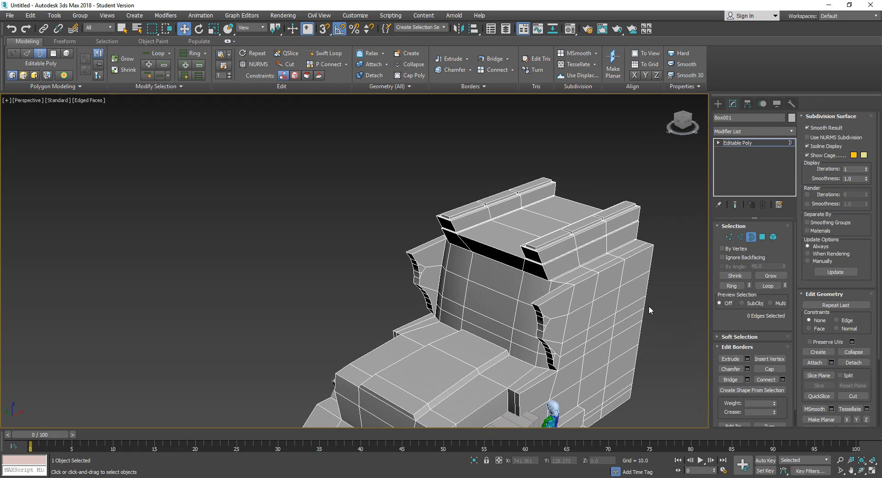
mouse_move(607, 282)
middle_mouse_down()
mouse_move(618, 273)
mouse_move(604, 258)
mouse_move(585, 289)
mouse_move(591, 272)
mouse_move(577, 281)
mouse_move(565, 275)
mouse_move(622, 287)
mouse_move(597, 294)
middle_mouse_up()
scroll(577, 281, "up", 4)
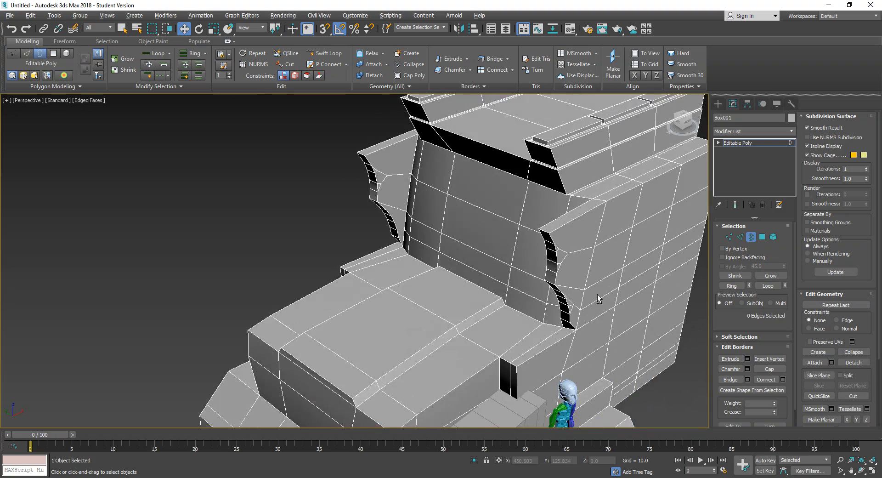
middle_click_drag(657, 241, 620, 309)
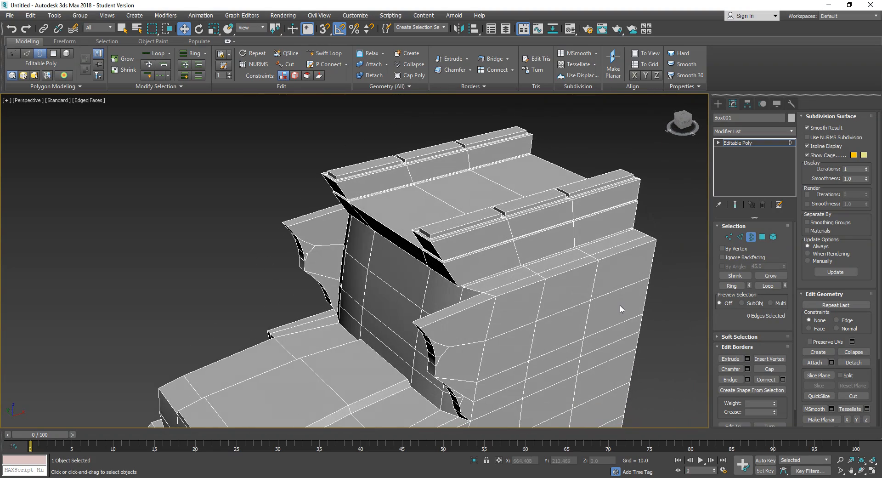
- Create an upright cylinder with a radius of about 6 on the ledge beside the roof rail, near the cab's rear
left_click(751, 238)
middle_click_drag(543, 256, 522, 256)
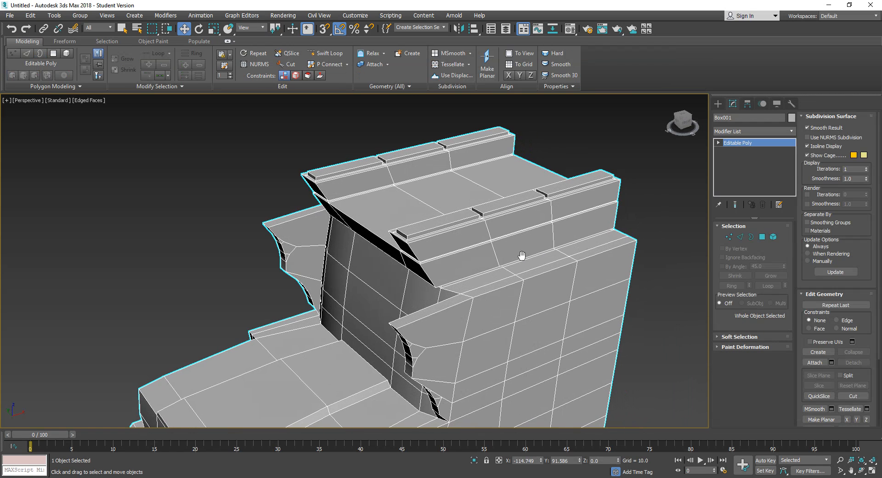
left_click(718, 103)
left_click(735, 179)
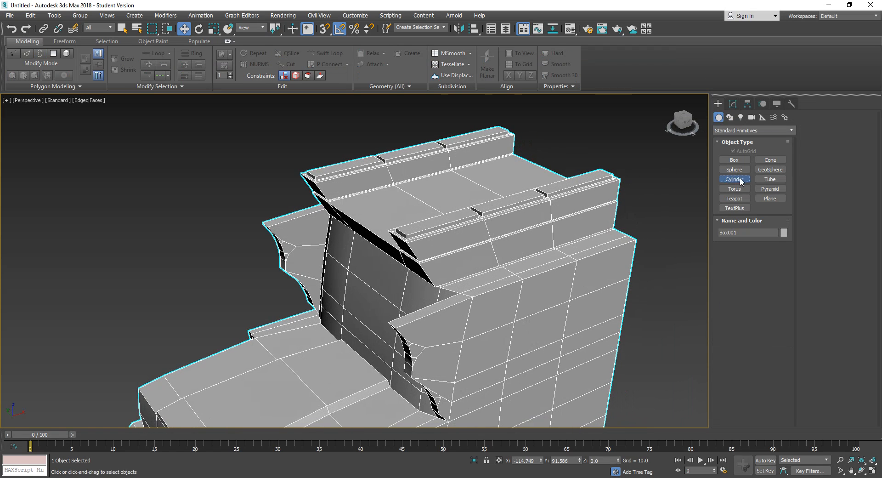
left_click(596, 247)
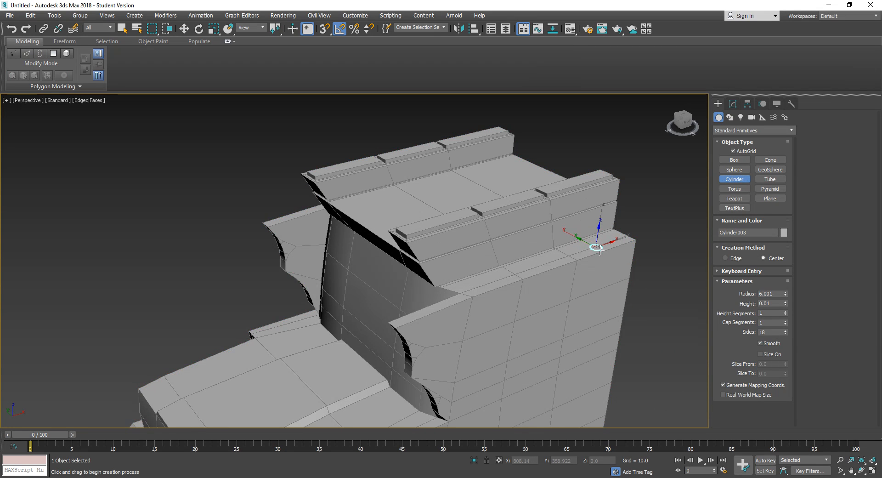
right_click(612, 244)
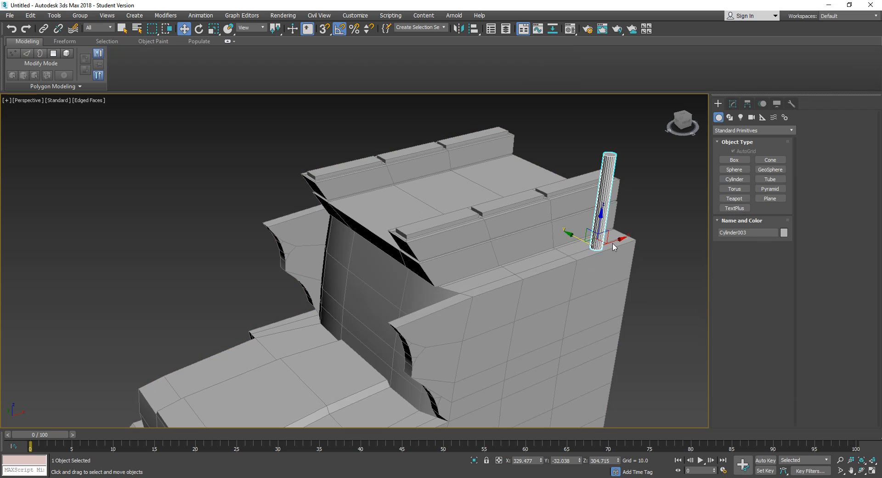
- Rotate the cylinder -90° about Y to lie along the roof ledge and move it to about X 379.1, Y -12.9
key("e")
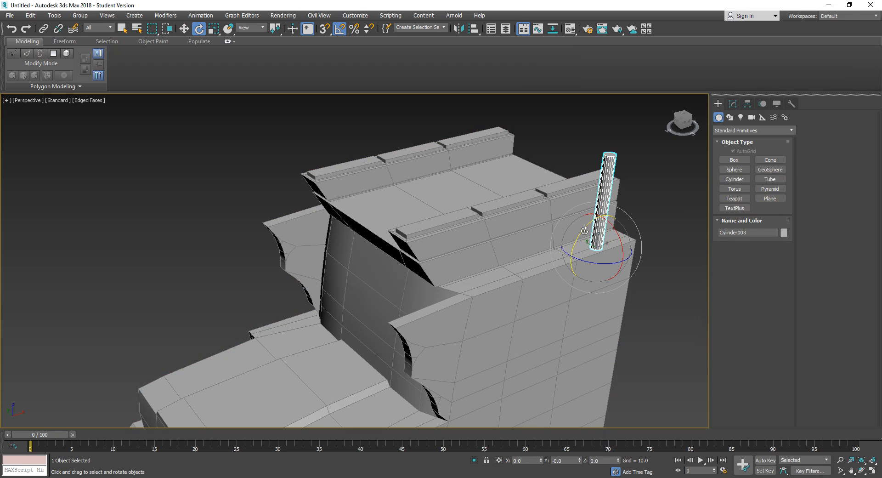
left_click_drag(593, 232, 554, 256)
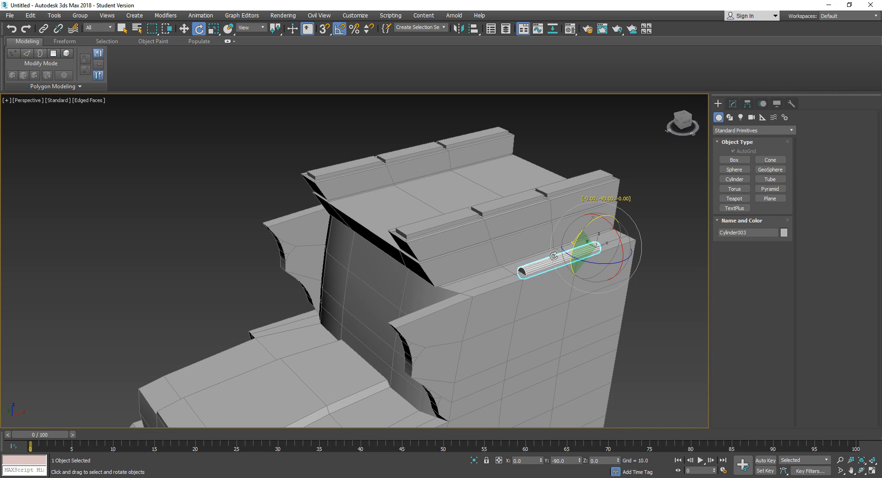
middle_click_drag(553, 256, 496, 303, "alt")
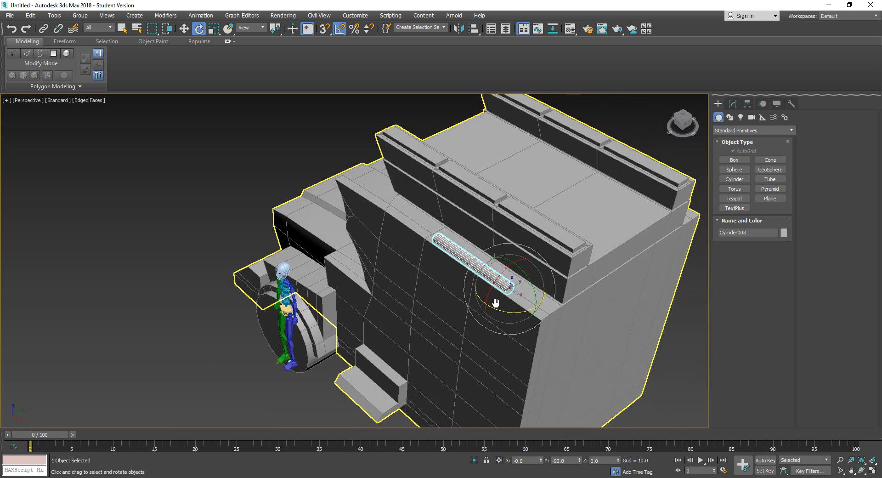
key("w")
left_click_drag(532, 277, 584, 326)
middle_click_drag(451, 308, 519, 265, "alt")
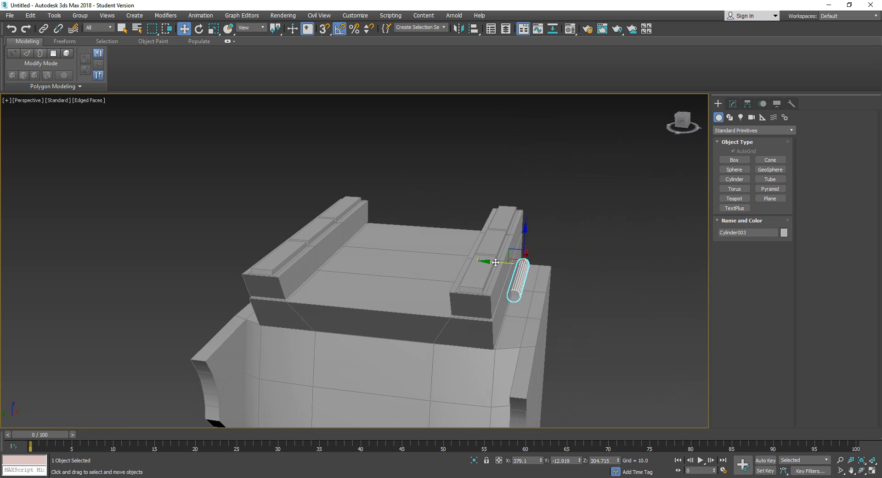
left_click_drag(495, 263, 496, 263)
middle_click_drag(495, 263, 503, 276, "alt")
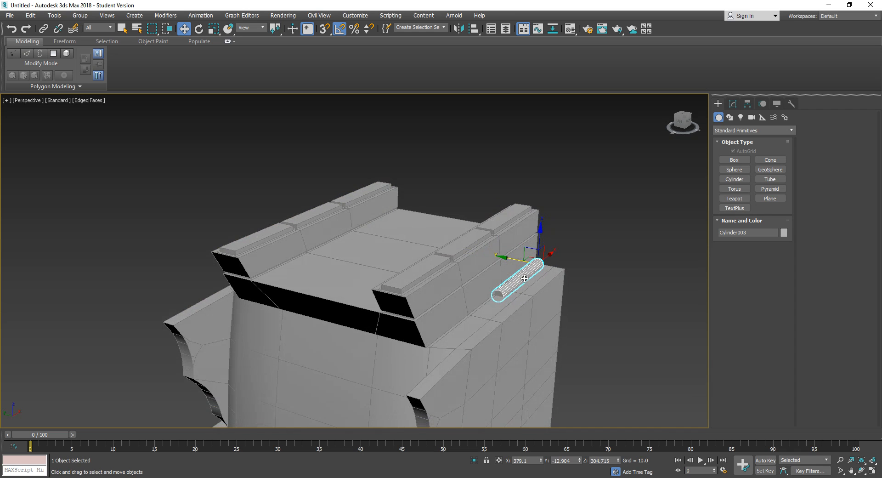
- Convert the cylinder on the roof ledge to an editable poly
right_click(525, 275)
mouse_move(548, 375)
left_click(634, 385)
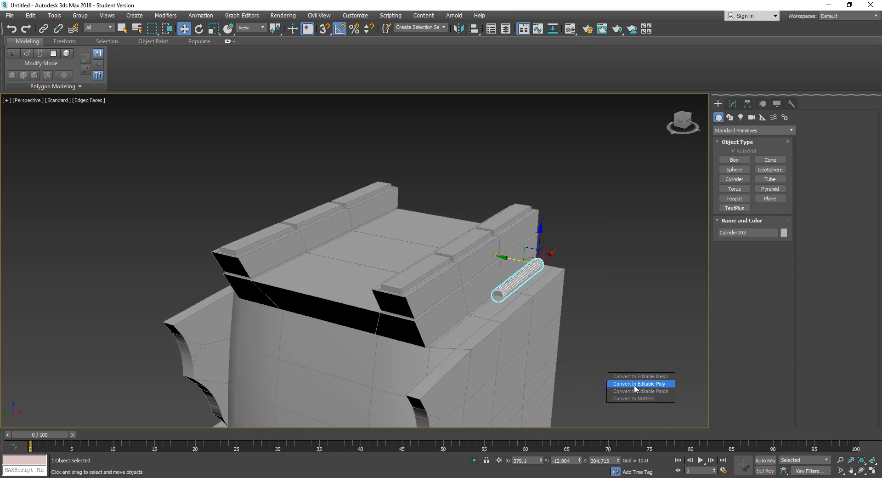
- Raise the roof-ledge cylinder to Z 311 and clone it sideways as two instances, spaced about 13 units apart along Y
scroll(510, 282, "up", 3)
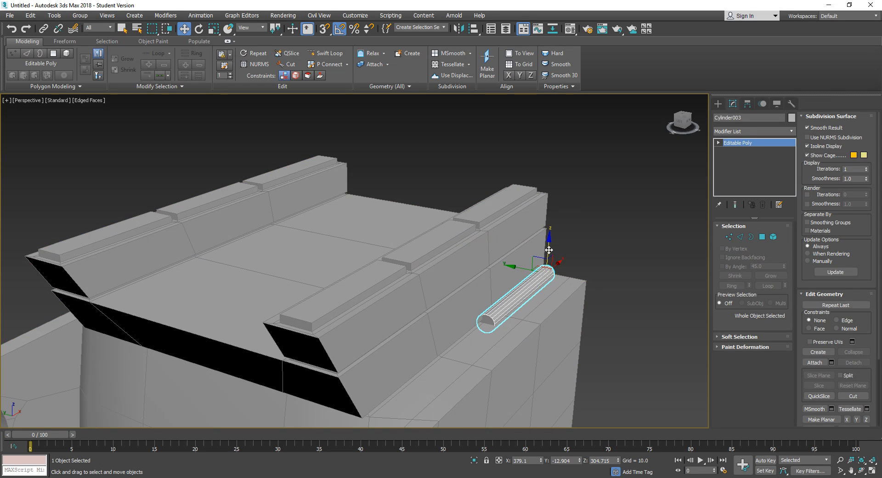
mouse_move(549, 250)
left_mouse_down()
mouse_move(549, 240)
mouse_move(530, 267)
left_mouse_up()
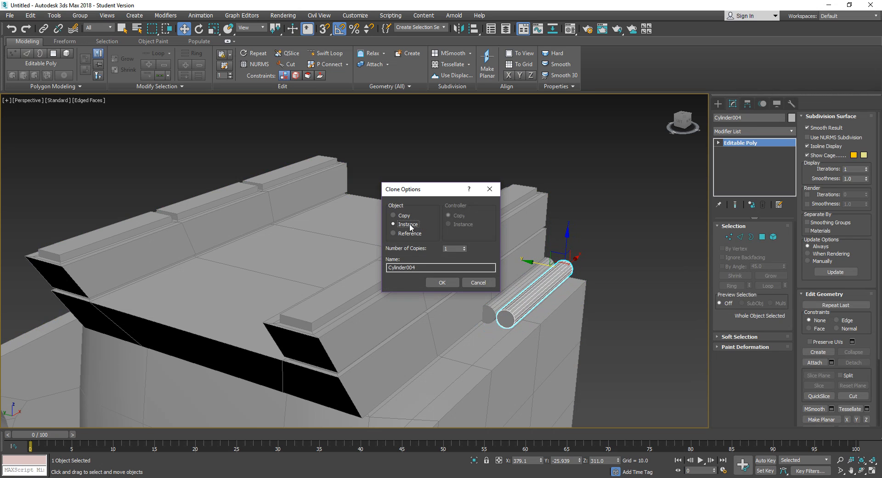
left_click(465, 247)
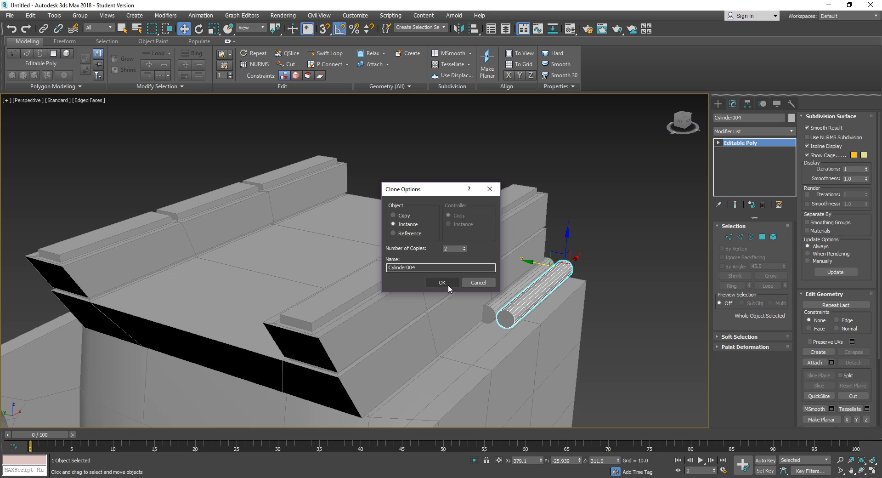
left_click(442, 282)
left_click(599, 220)
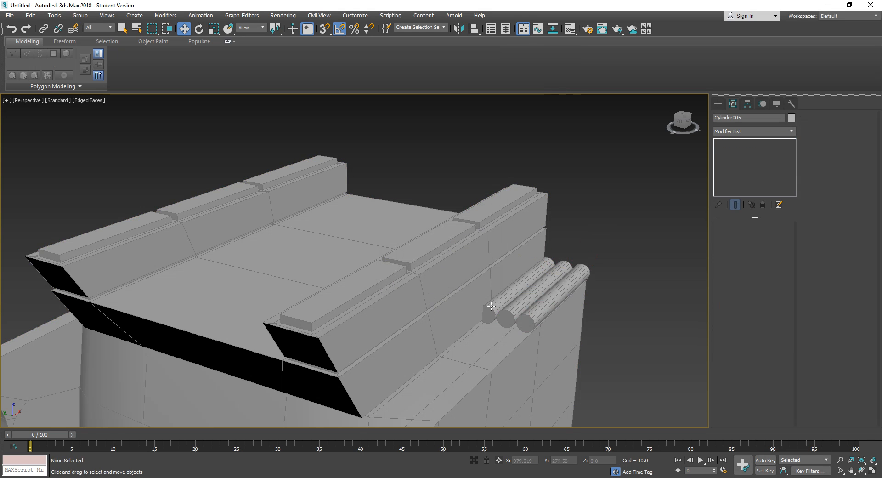
- Lengthen the innermost cylinder forward past the windshield by moving its front end cap polygon to about X 19.6
left_click(487, 315)
left_click(763, 236)
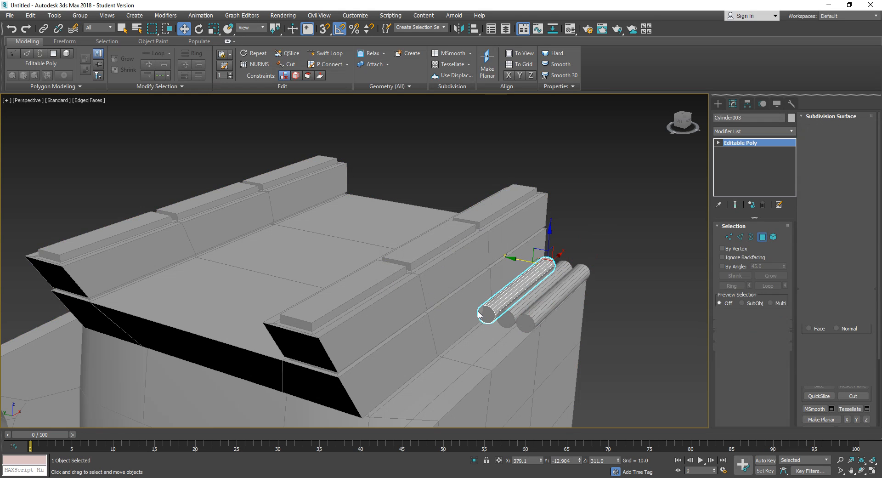
left_click(487, 312)
mouse_move(497, 309)
left_mouse_down()
mouse_move(481, 342)
mouse_move(504, 323)
left_mouse_up()
middle_click_drag(568, 329, 668, 283, "alt")
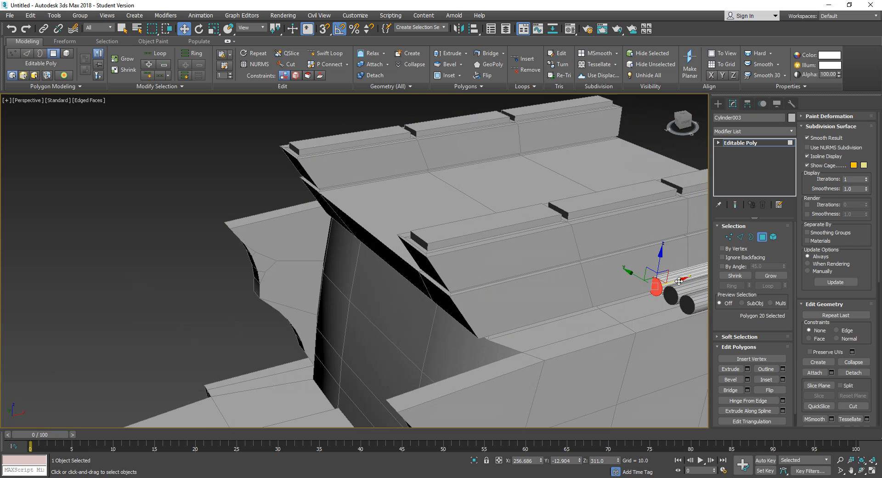
left_click_drag(679, 281, 319, 319)
middle_click_drag(319, 318, 481, 305, "alt")
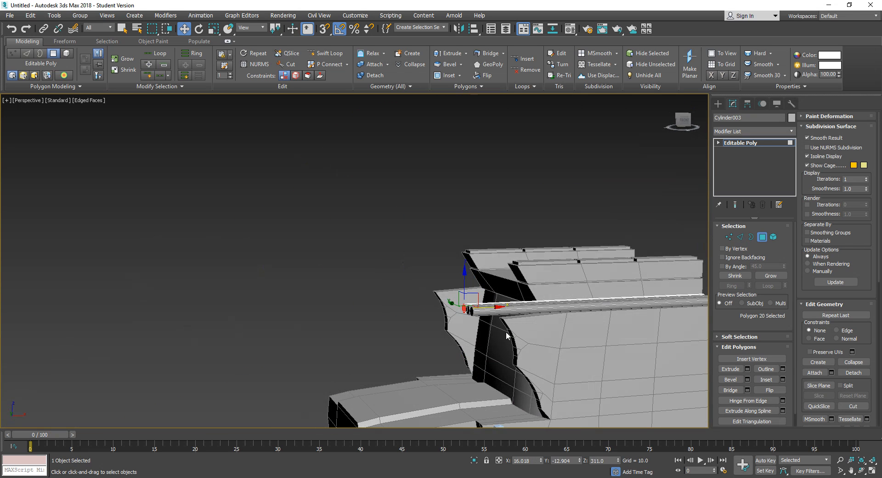
middle_click_drag(507, 336, 490, 320, "alt")
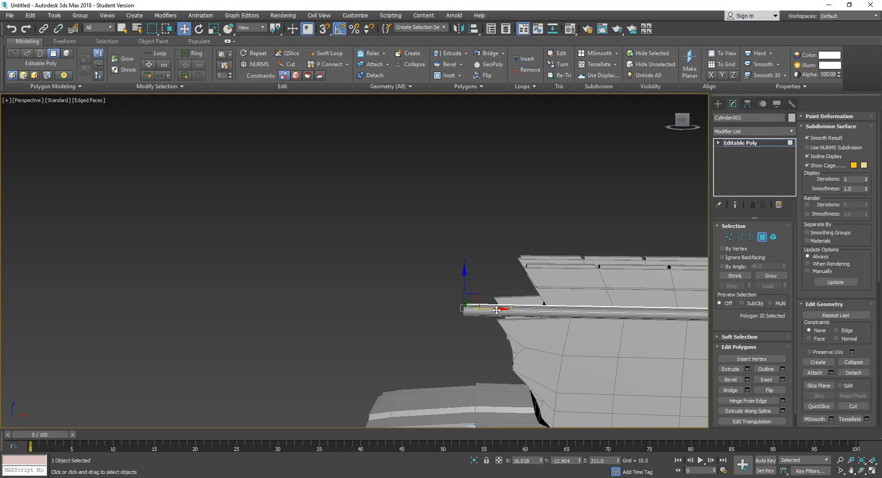
left_click_drag(497, 311, 495, 310)
- Clone the cylinder's front end cap straight down to about Z 291.8 as an element of the same mesh
middle_click_drag(467, 325, 510, 361, "alt")
scroll(534, 330, "up", 3)
scroll(533, 343, "up", 3)
scroll(534, 344, "up", 3)
middle_click_drag(509, 360, 493, 350, "alt")
scroll(499, 376, "up", 3)
scroll(511, 364, "down", 3)
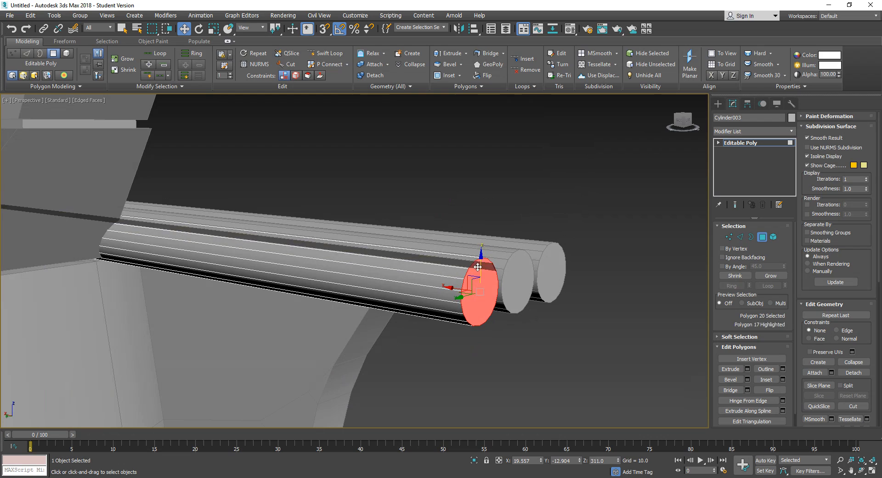
mouse_move(488, 275)
middle_mouse_down("alt")
mouse_move(463, 309)
mouse_move(468, 297)
mouse_move(445, 295)
mouse_move(478, 278)
middle_mouse_up("alt")
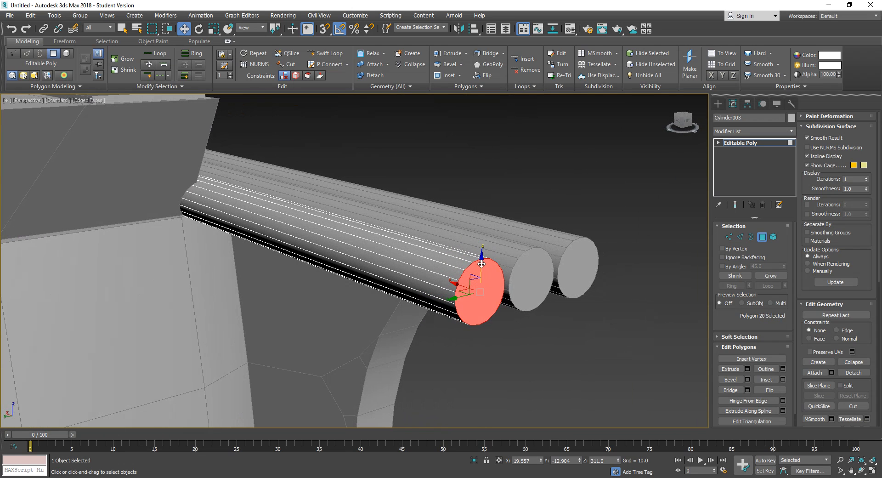
left_click_drag(481, 263, 478, 364, "shift")
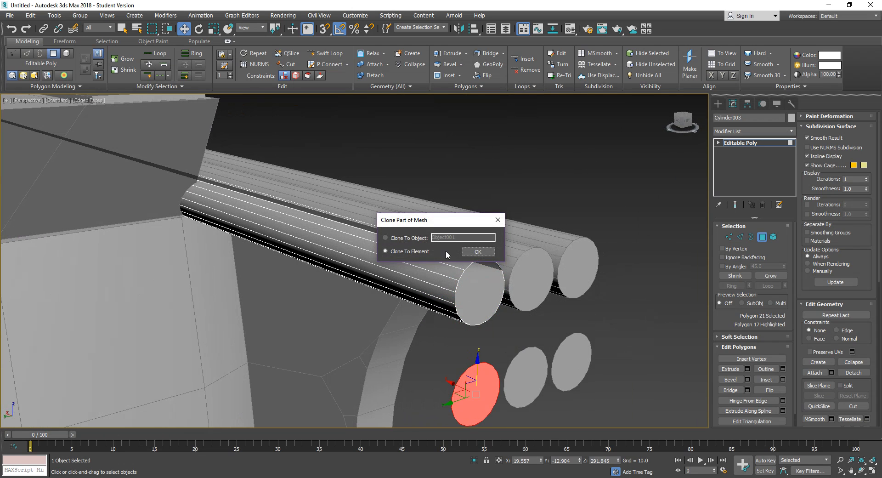
left_click(478, 252)
- Flatten the two top edges of the cloned cap into one straight line by scaling them along Z
mouse_move(515, 349)
middle_mouse_down()
mouse_move(601, 260)
mouse_move(530, 337)
mouse_move(524, 360)
mouse_move(467, 358)
mouse_move(617, 338)
mouse_move(504, 338)
middle_mouse_up()
scroll(467, 358, "up", 2)
scroll(467, 358, "down", 3)
scroll(501, 344, "up", 4)
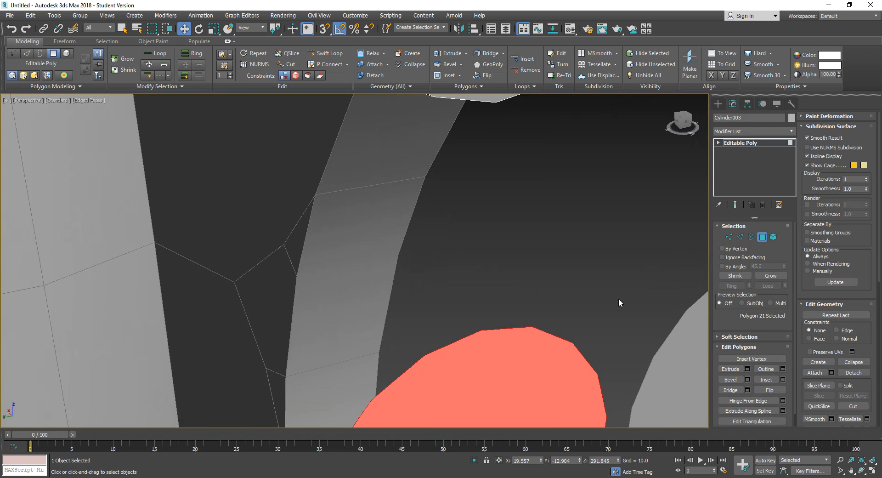
left_click(740, 238)
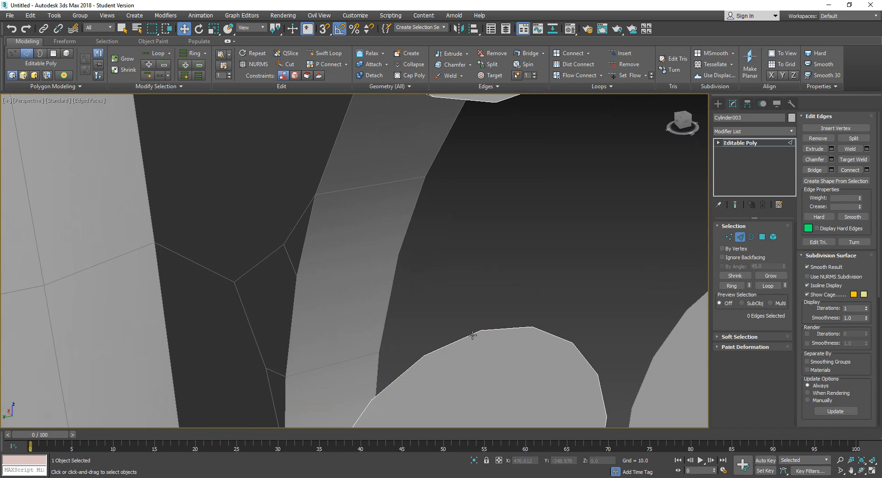
left_click(472, 334)
left_click(498, 329, "ctrl")
key("e")
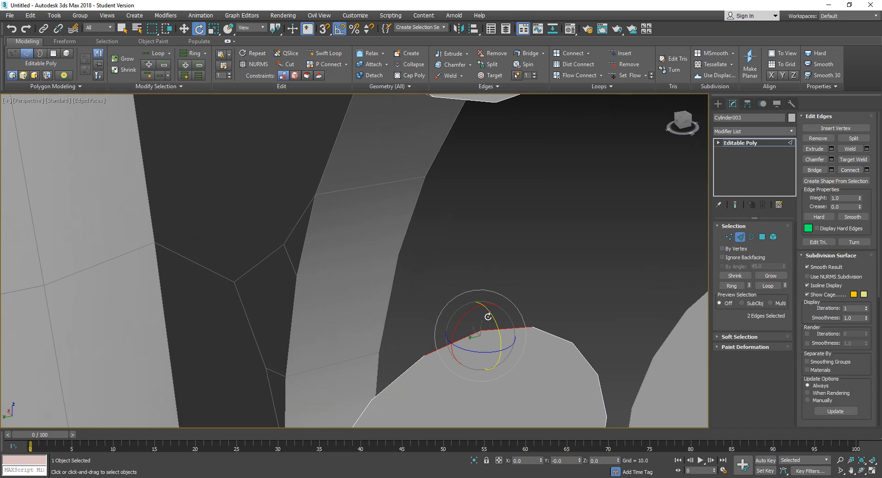
key("r")
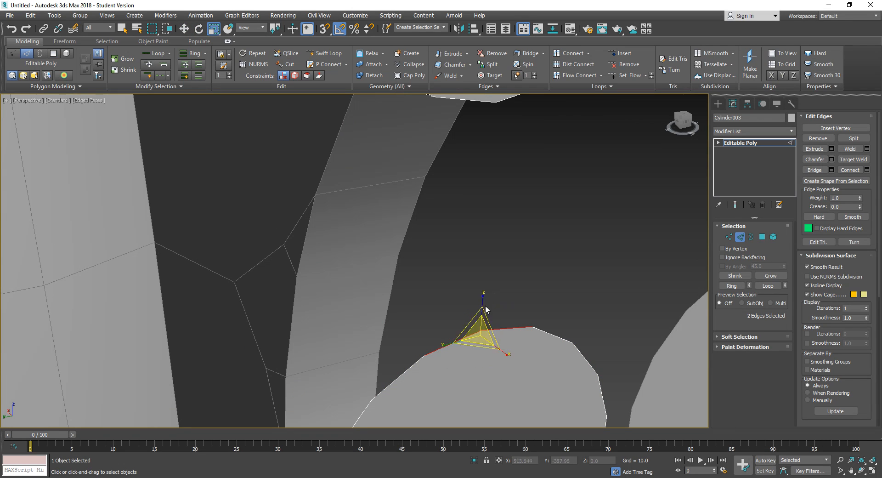
left_click_drag(483, 302, 457, 287)
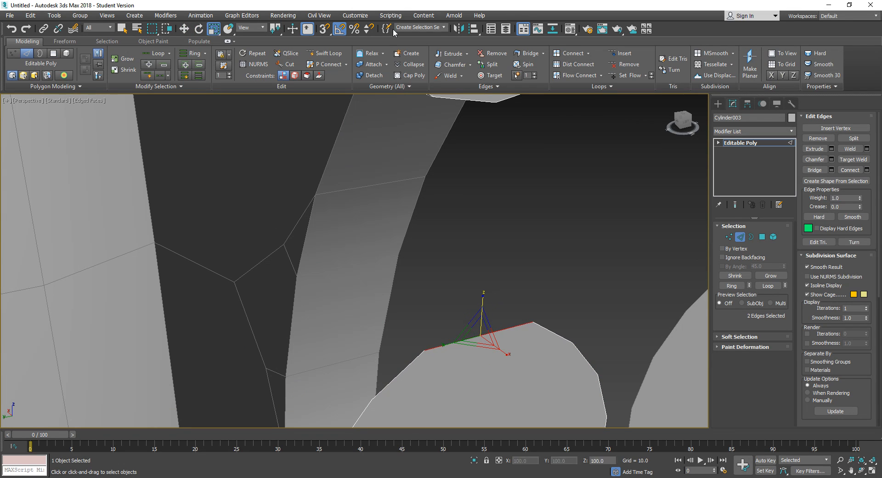
- Raise the cloned cap polygon along Z until it sits just below the cylinder's front end
middle_click_drag(468, 247, 520, 226, "alt")
scroll(480, 256, "down", 5)
scroll(476, 226, "up", 2)
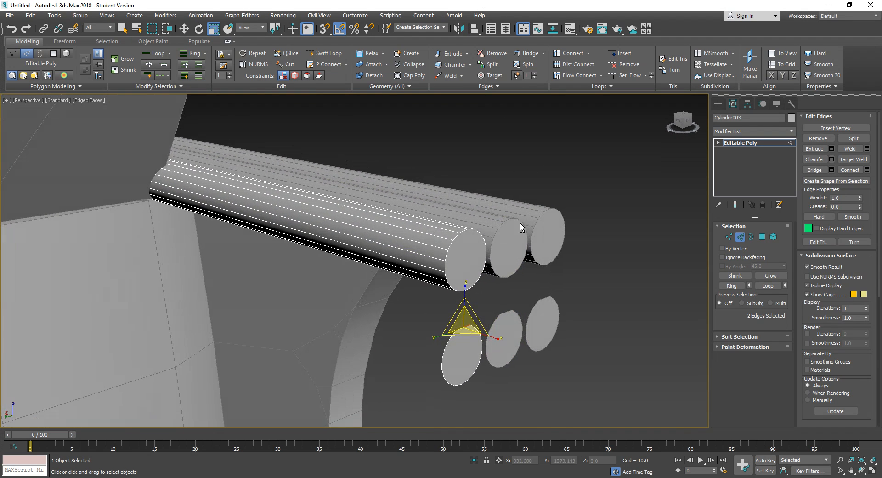
left_click(741, 236)
left_click(762, 237)
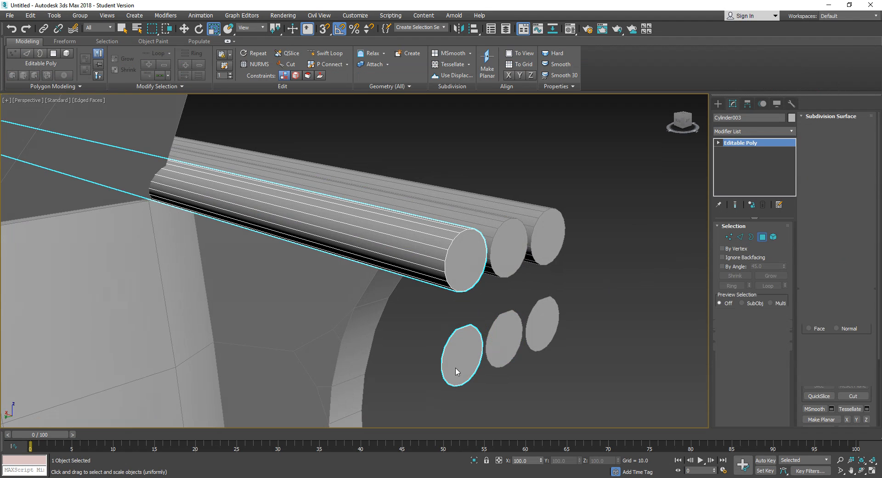
left_click(453, 365)
key("w")
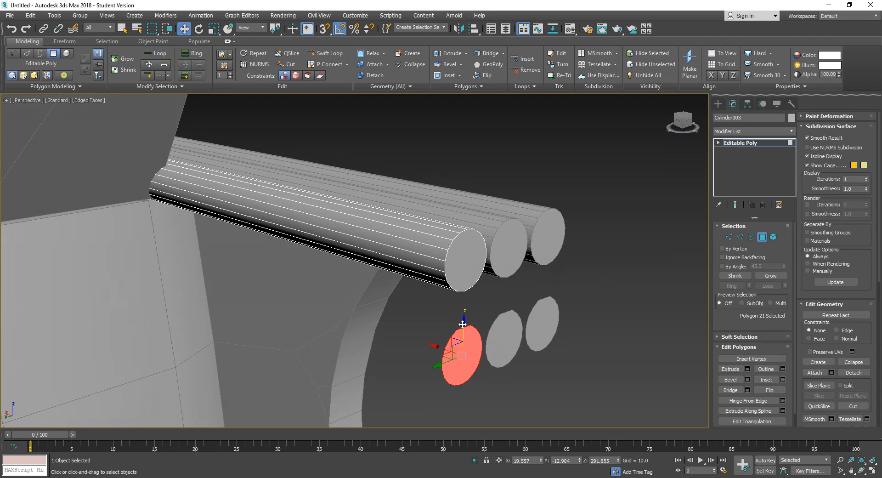
left_click_drag(463, 324, 463, 317)
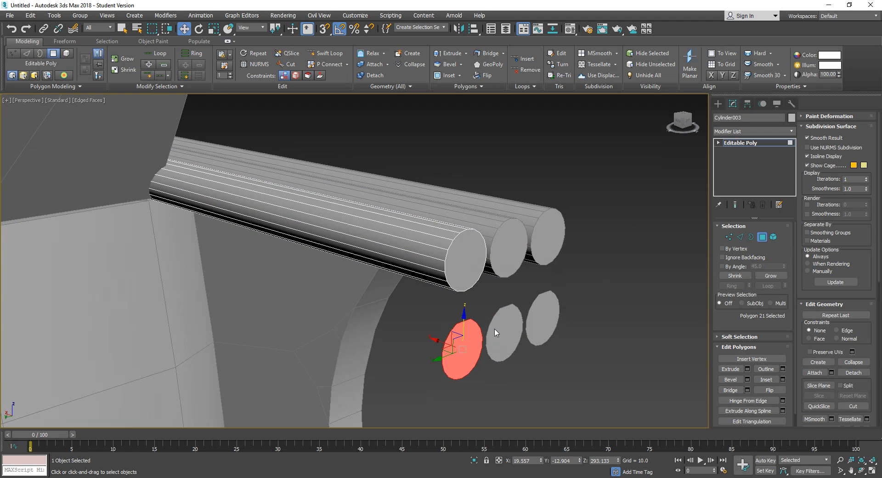
middle_click_drag(426, 332, 456, 328, "alt")
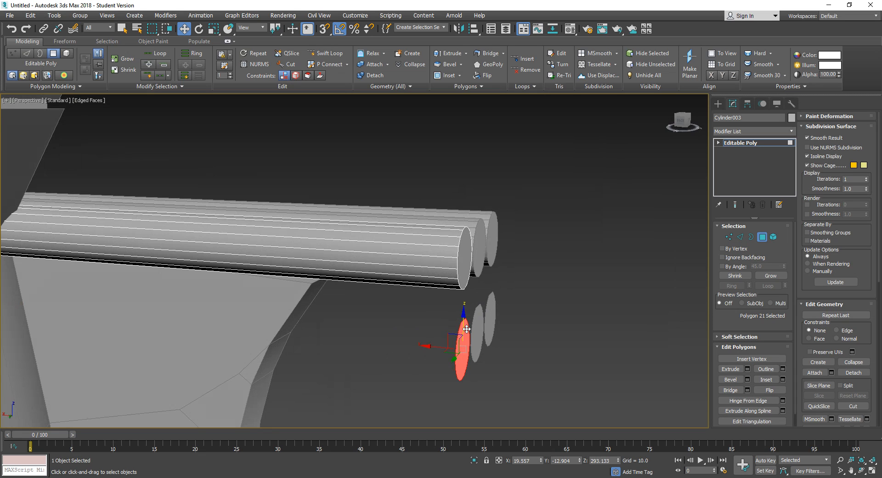
middle_click_drag(468, 326, 453, 335, "alt")
left_click_drag(463, 328, 462, 310)
middle_click_drag(474, 277, 467, 307)
- Apply Hinge From Edge to the cylinder's front cap around the cloned cap's flattened top edge, with an angle of 110°
left_click(464, 300)
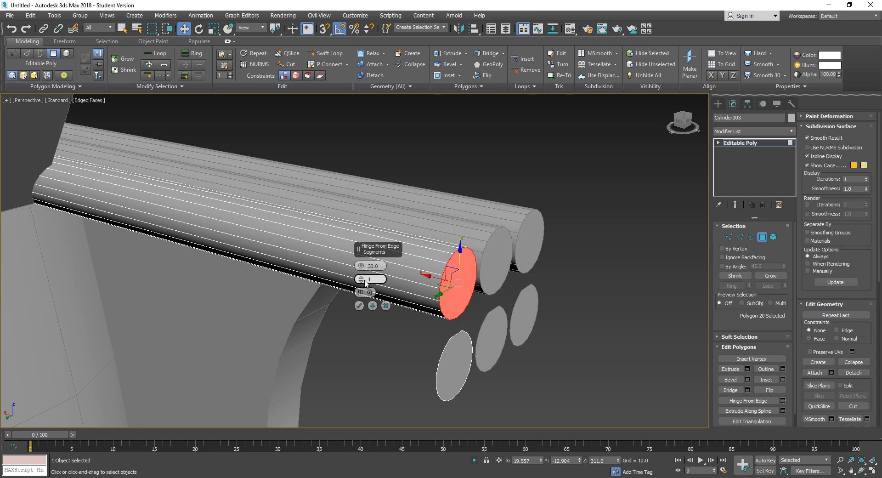
left_click(362, 292)
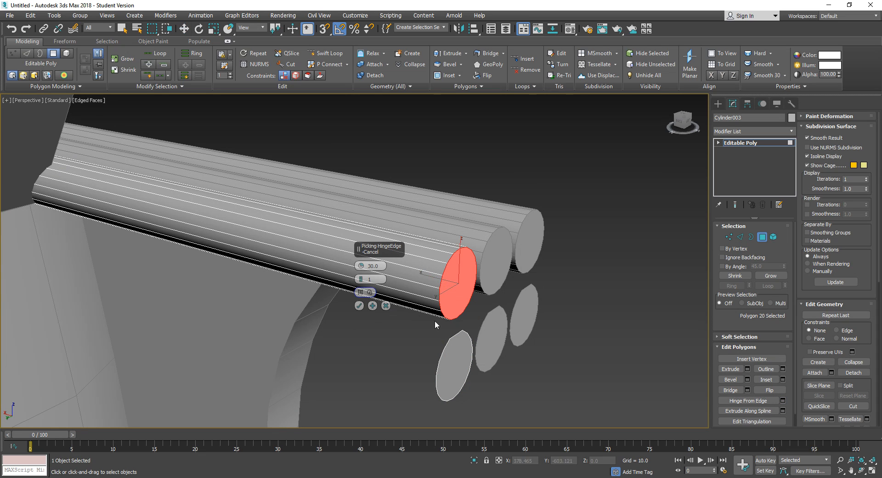
left_click(457, 336)
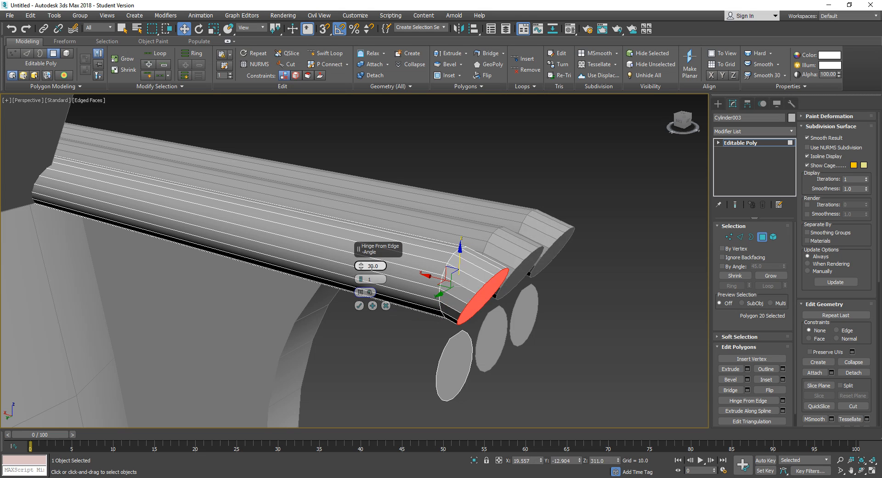
type("90")
key("Return")
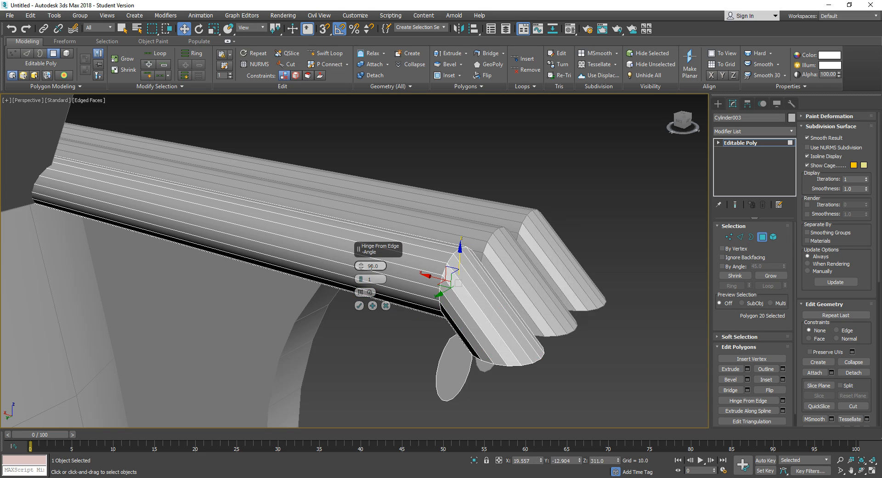
middle_click_drag(360, 356, 384, 331, "alt")
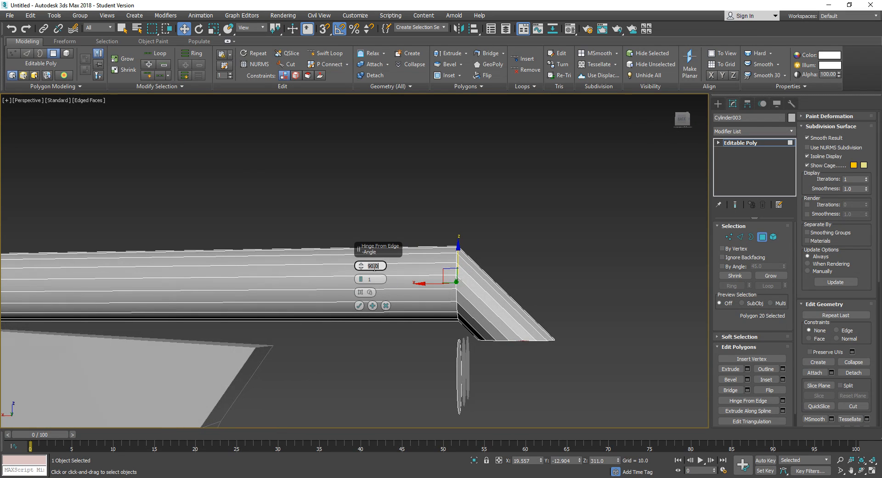
key("Return")
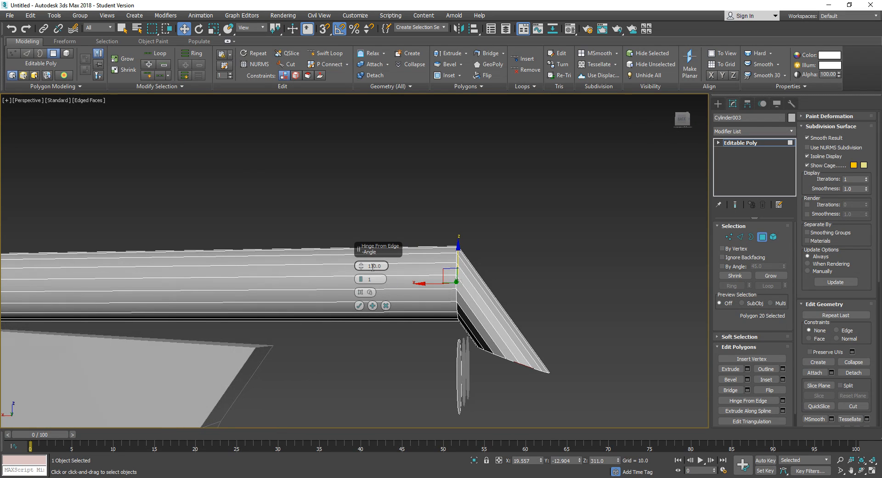
- Set the hinge to 8 segments, check the bend against the cab and apply it
left_click(360, 278)
left_click(360, 278)
left_click(360, 278)
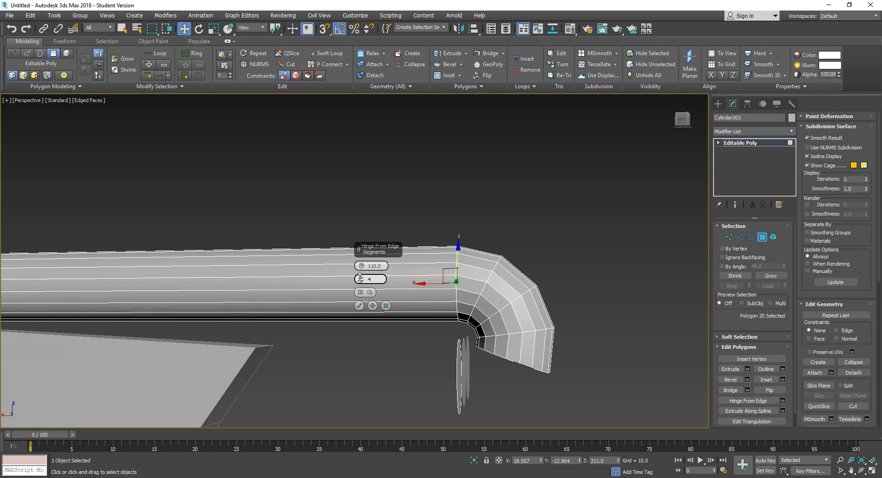
left_click(361, 278)
left_click(360, 278)
left_click(361, 278)
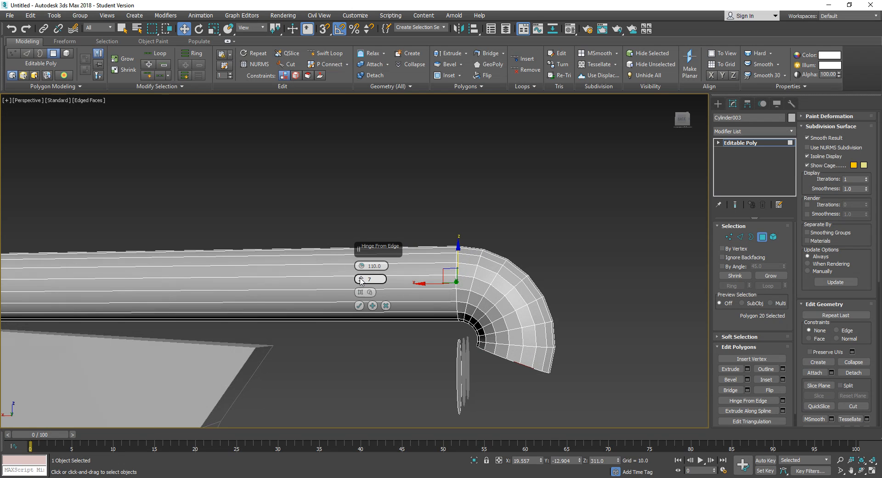
left_click(360, 278)
middle_click_drag(432, 295, 448, 250)
scroll(440, 223, "down", 4)
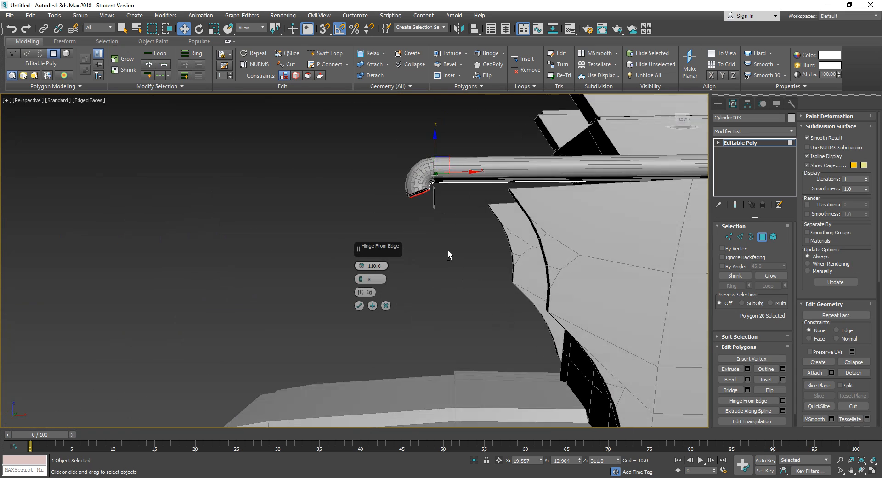
mouse_move(473, 288)
middle_mouse_down("alt")
mouse_move(472, 256)
mouse_move(475, 277)
middle_mouse_up("alt")
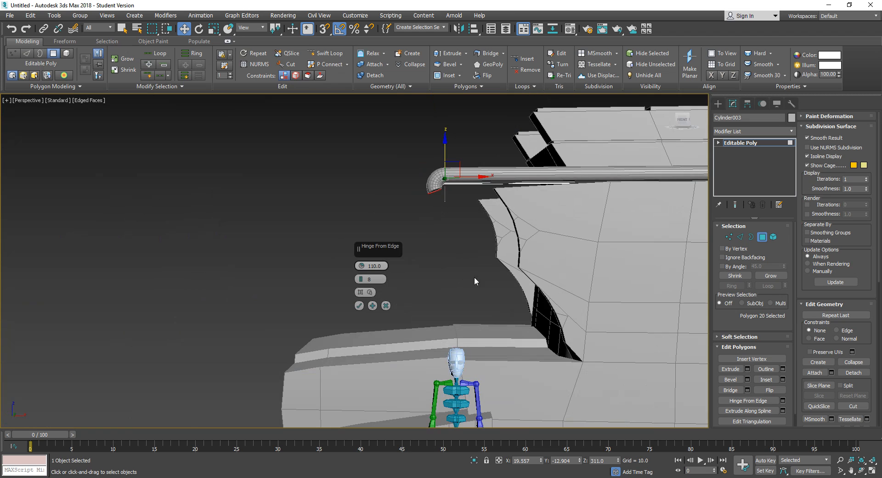
middle_click_drag(422, 305, 539, 305, "alt")
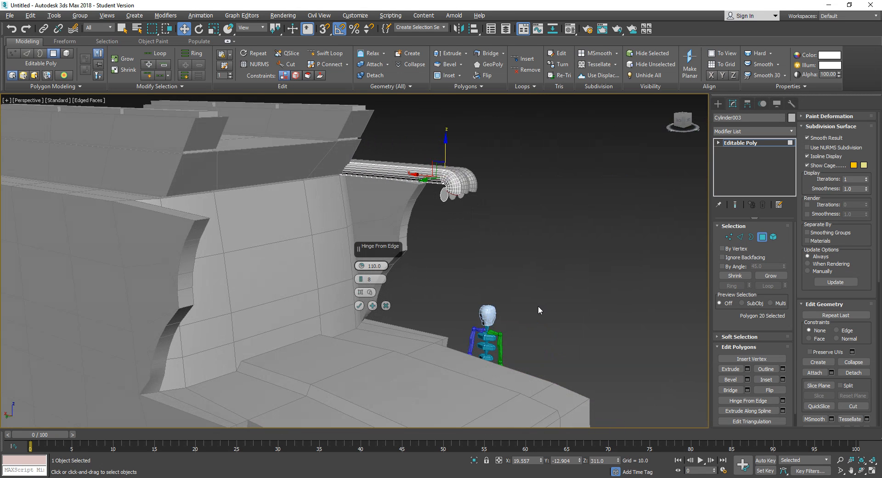
left_click(360, 306)
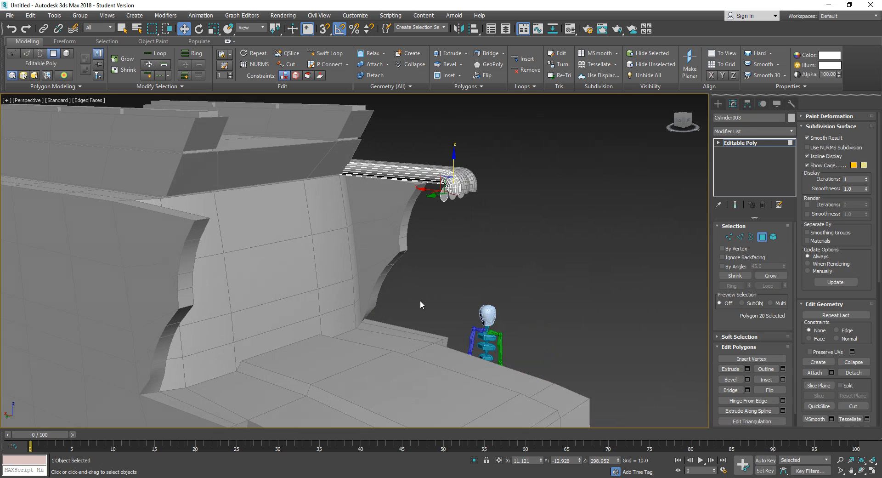
- Bevel the bent pipe's front cap downward from the bend to add a straight section without changing its thickness much
middle_click_drag(420, 300, 469, 316, "alt")
scroll(428, 308, "up", 5)
scroll(457, 316, "down", 3)
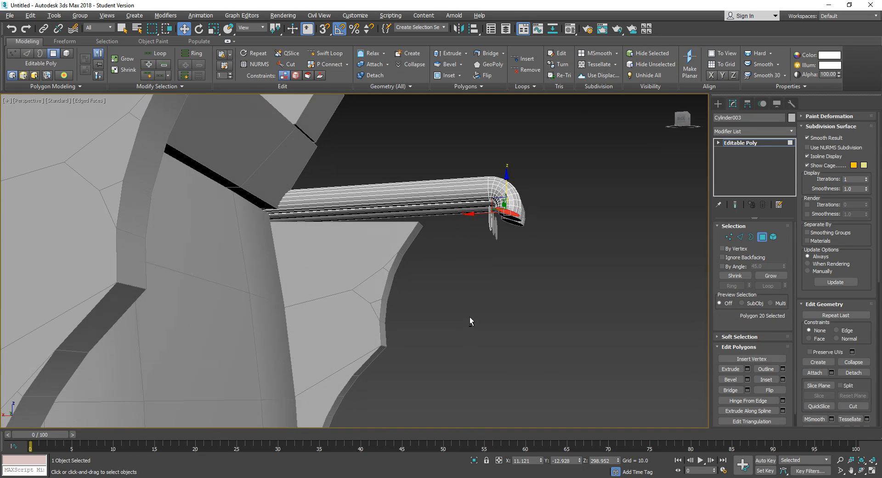
left_click(731, 379)
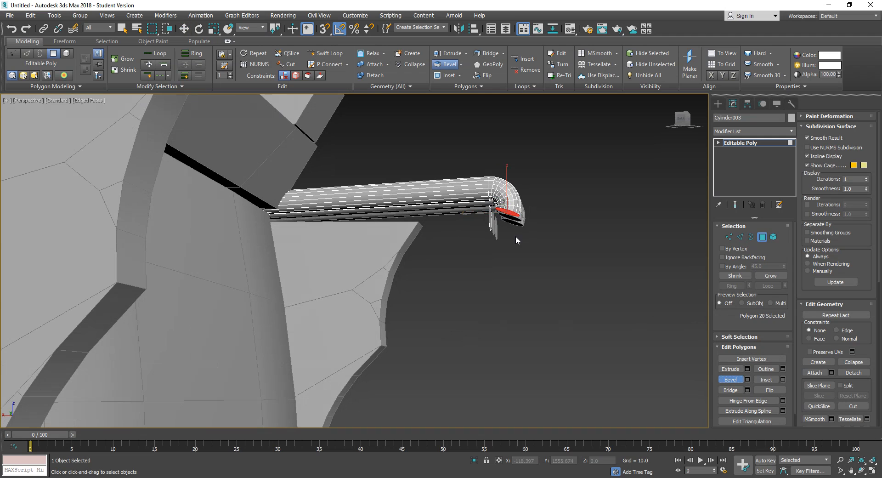
left_click_drag(510, 214, 547, 111)
left_click(545, 117)
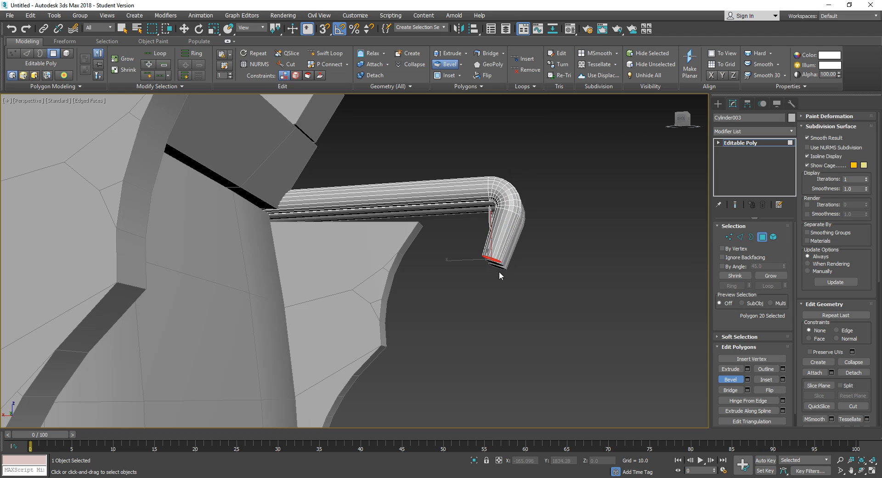
left_click(514, 232)
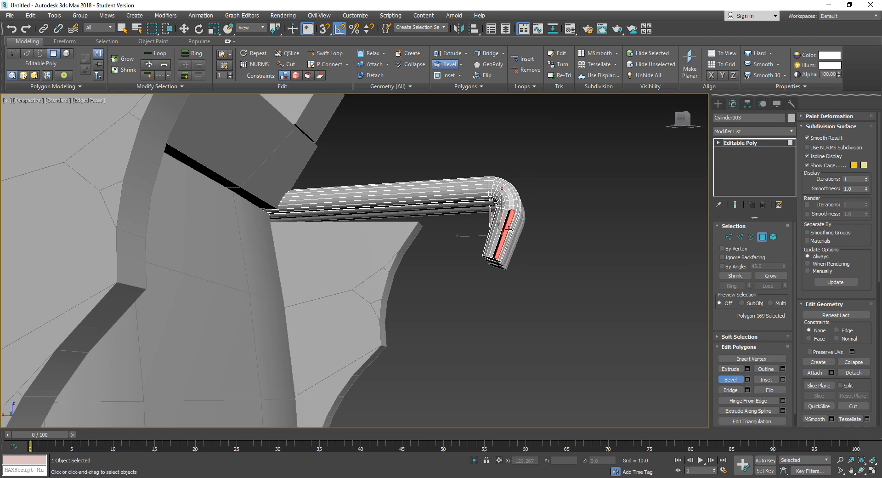
right_click(526, 182)
key("ctrl+z")
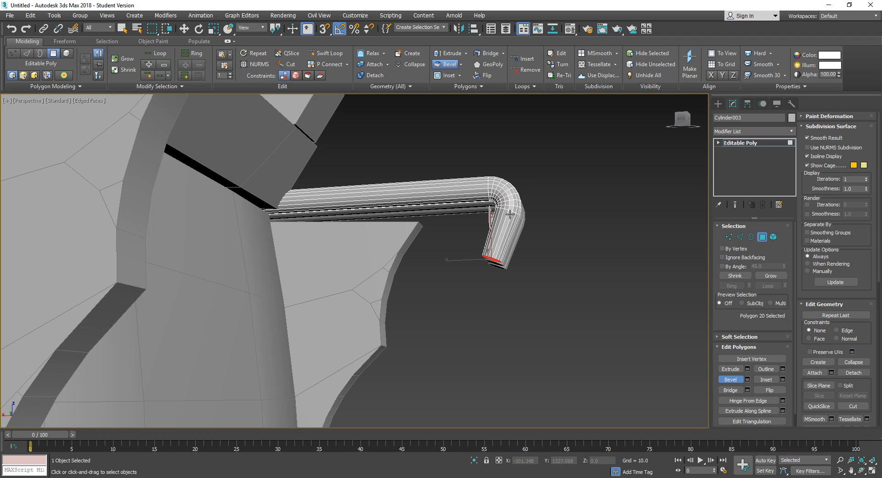
- Bevel the pipe's end cap further down into a narrow tapered tip, and move the tip down and toward the cab in the XZ plane
mouse_move(503, 253)
middle_mouse_down("alt")
mouse_move(494, 235)
mouse_move(502, 254)
middle_mouse_up("alt")
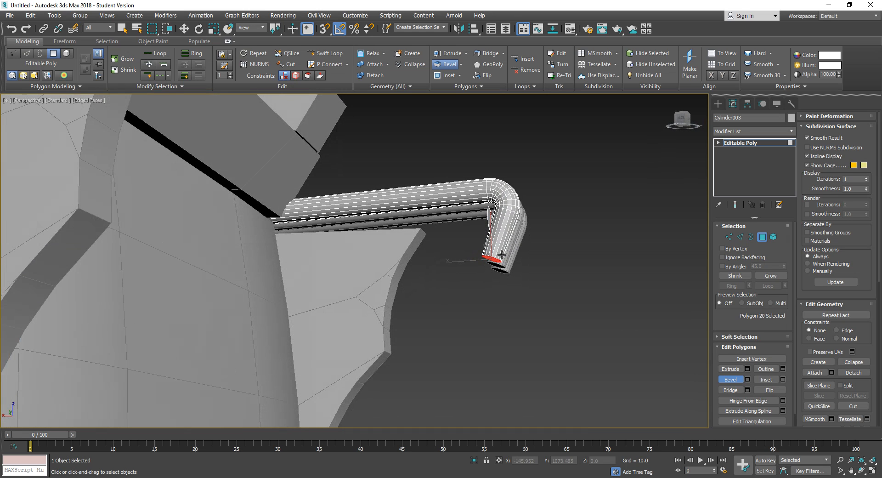
left_click_drag(493, 260, 558, 151)
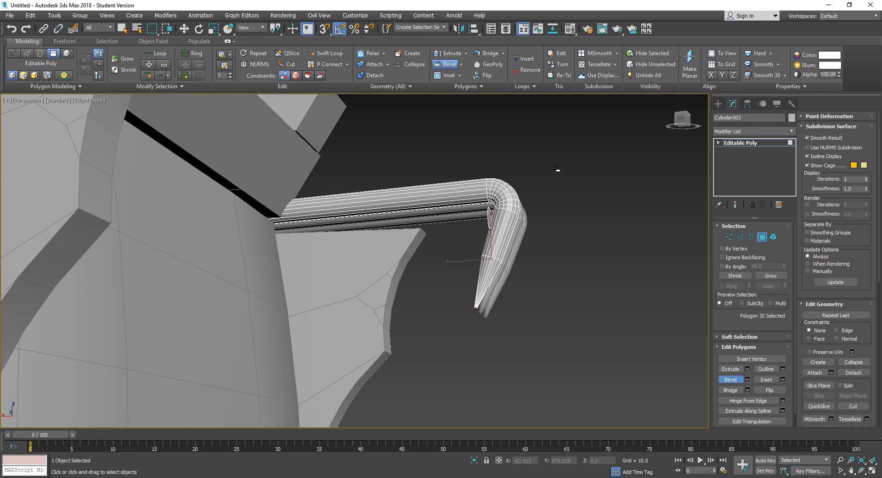
left_click(556, 170)
middle_click_drag(485, 294, 316, 307, "alt")
key("w")
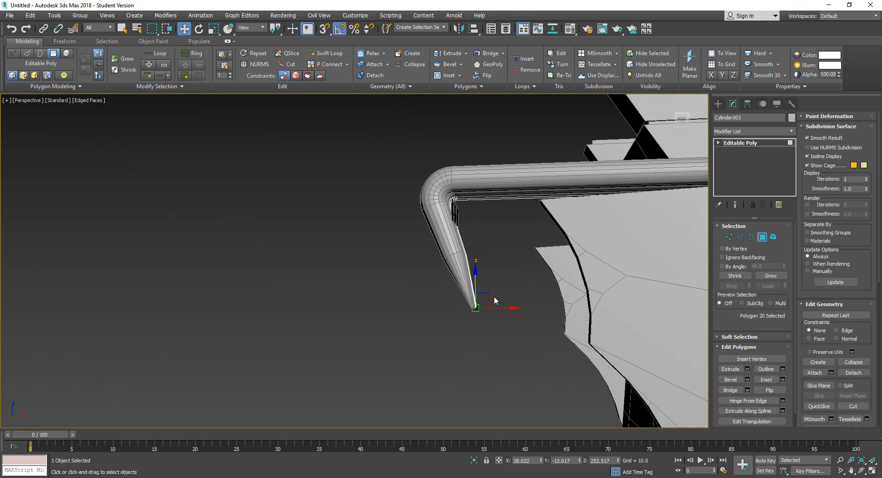
left_click_drag(492, 298, 511, 325)
- Try to lengthen the pipe by extruding its narrow tip further downward
middle_click_drag(462, 335, 495, 318)
scroll(479, 309, "down", 3)
scroll(508, 329, "up", 10)
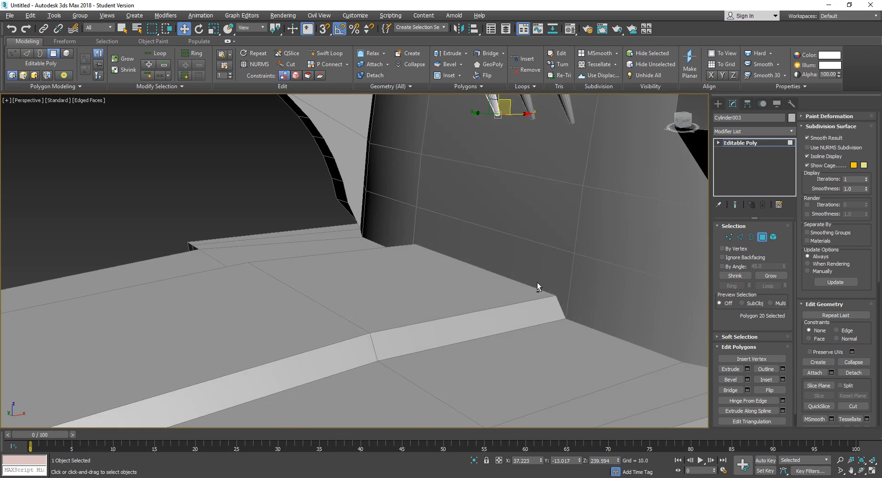
middle_click_drag(536, 282, 513, 322, "alt")
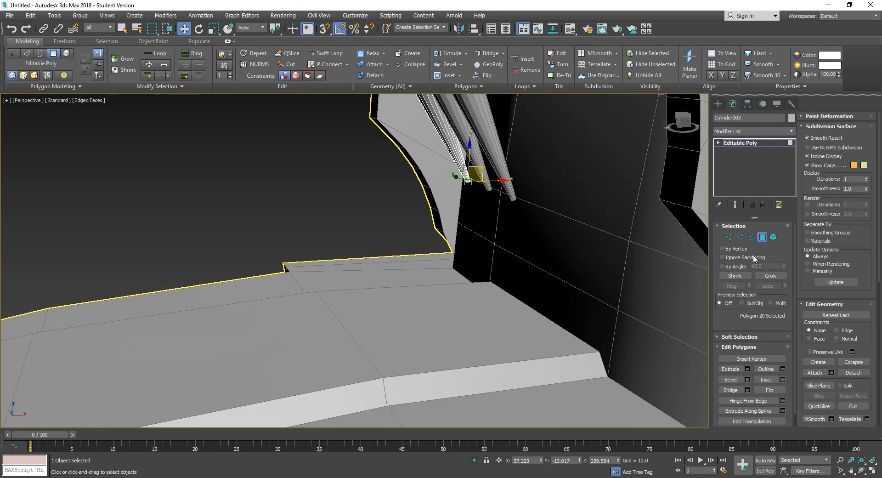
middle_click_drag(522, 281, 488, 252, "alt")
left_click(731, 369)
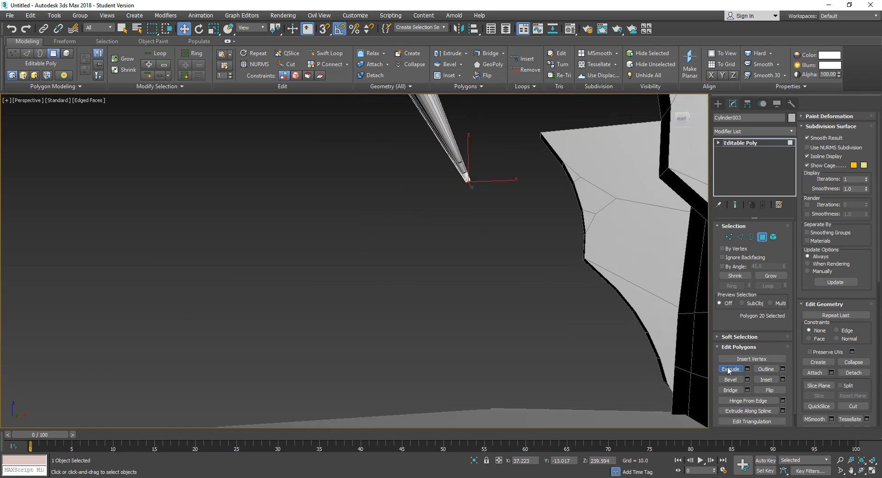
left_click_drag(469, 181, 499, 142)
key("ctrl+z")
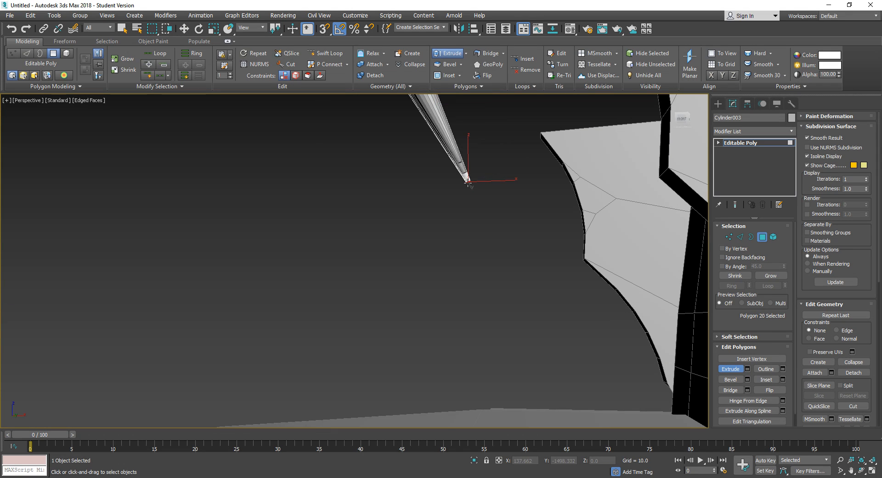
left_click_drag(469, 181, 505, 80)
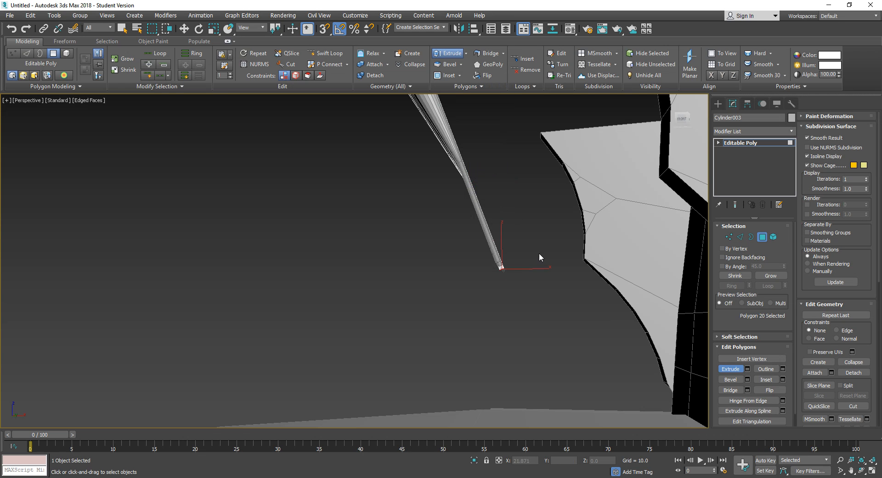
middle_click_drag(539, 253, 548, 282, "alt")
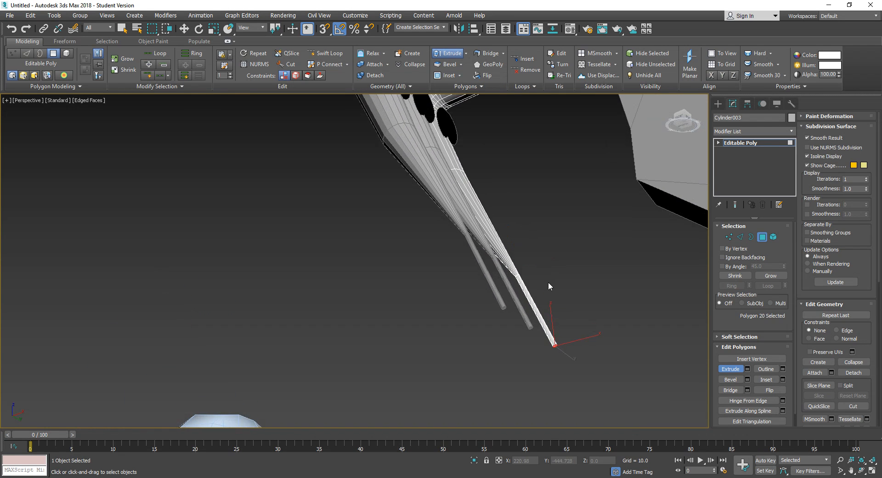
- Bevel the narrow tip outward to widen the pipe, and bevel its end cap again to extend it downward as a straight section
left_click(735, 379)
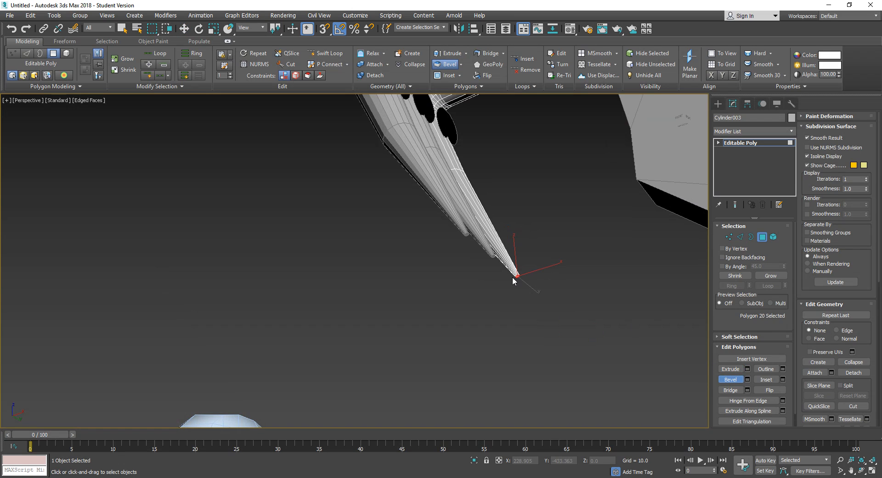
left_click_drag(518, 276, 573, 164)
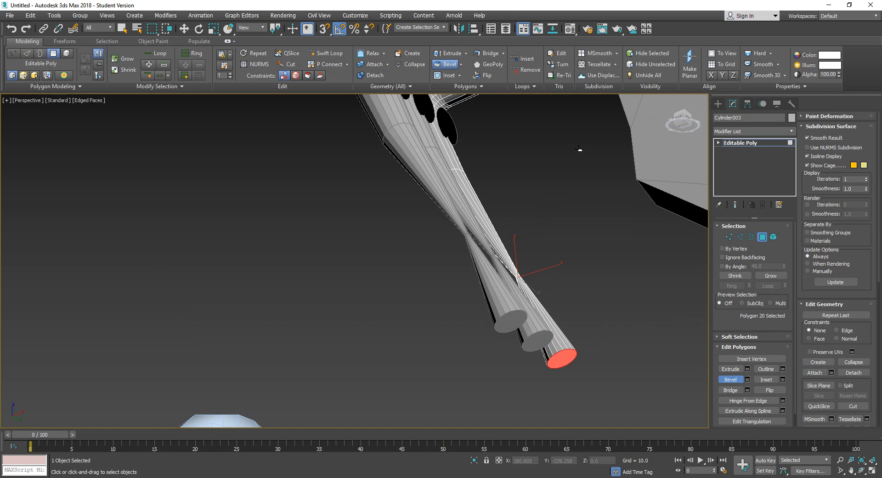
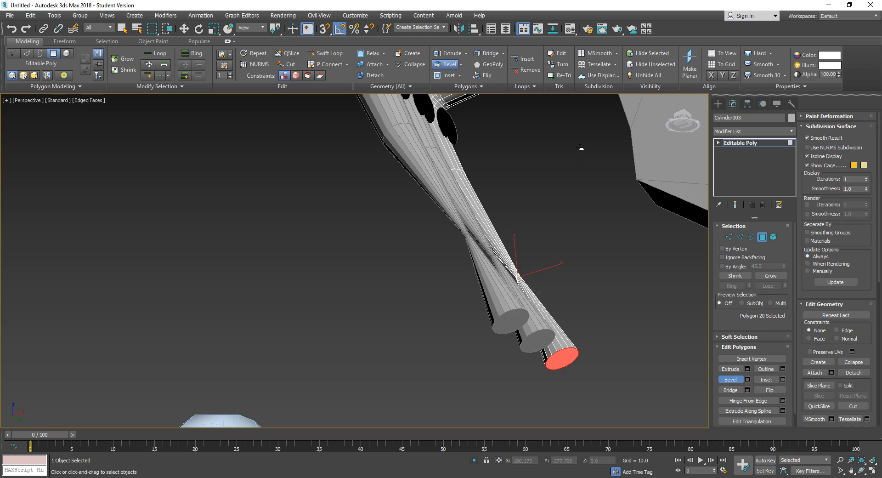
scroll(569, 207, "down", 5)
middle_click_drag(537, 247, 575, 262, "alt")
left_click_drag(575, 263, 658, 92)
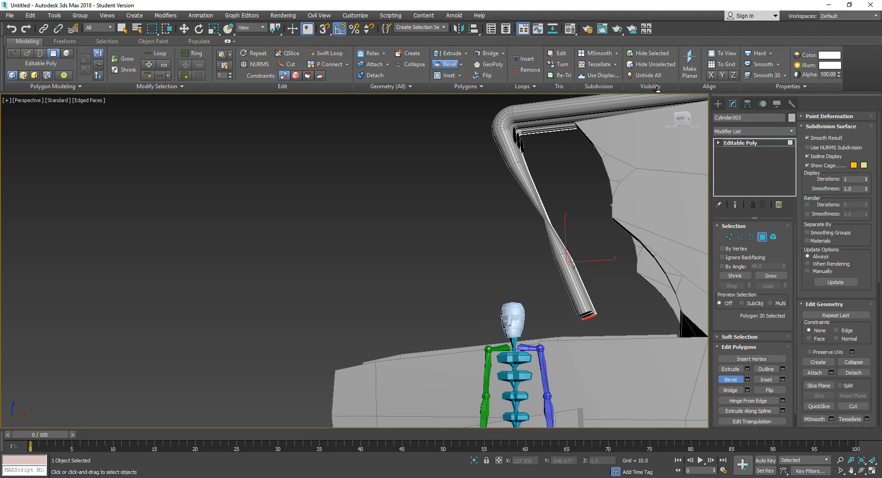
left_click(658, 89)
- Move the detached hinge cap polygon from the upper bend down to just below the pipe's lower end
middle_click_drag(601, 172, 564, 230, "alt")
middle_click_drag(559, 414, 578, 372)
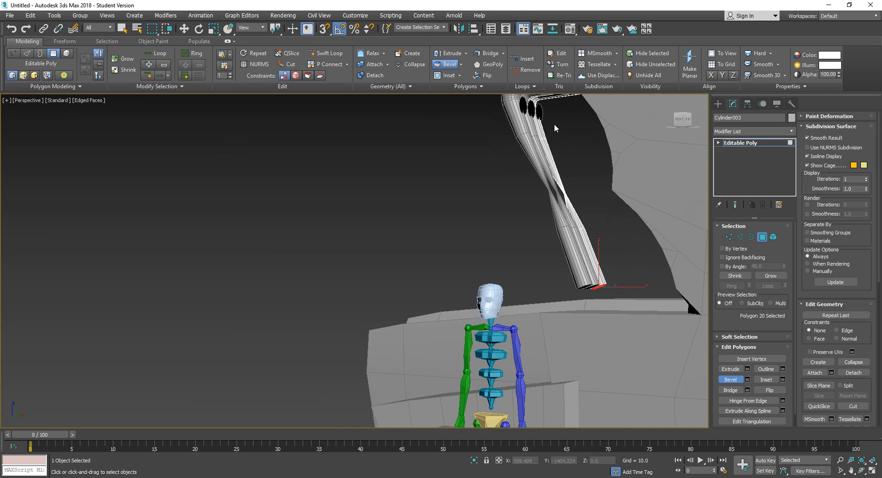
left_click(540, 110)
key("w")
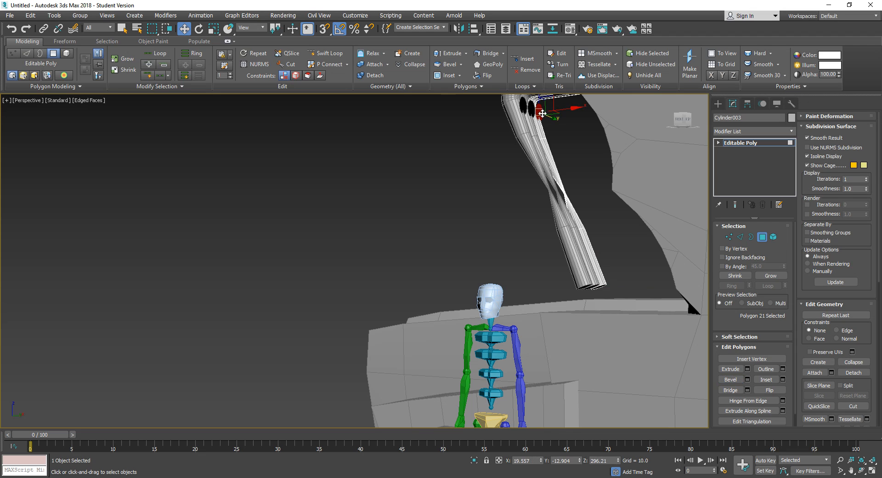
left_click_drag(554, 104, 621, 292)
middle_click_drag(501, 274, 590, 278, "alt")
scroll(653, 288, "up", 6)
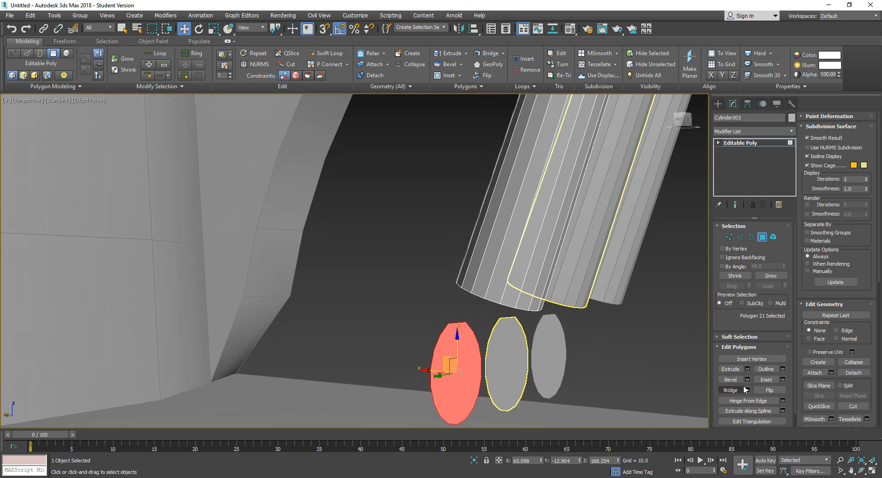
- Start Hinge From Edge on the pipe's lower end cap, and pick an edge at the top of the detached hinge cap as the hinge
left_click(782, 401)
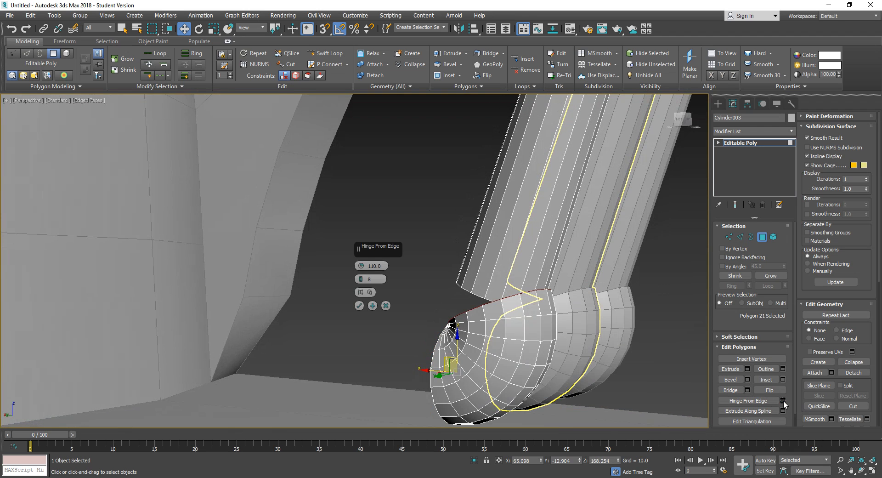
middle_click_drag(502, 326, 542, 329, "alt")
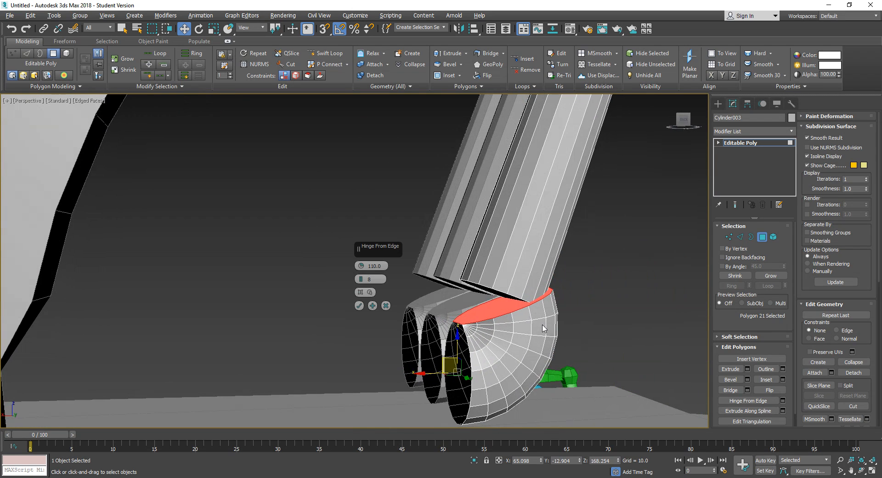
left_click(491, 289)
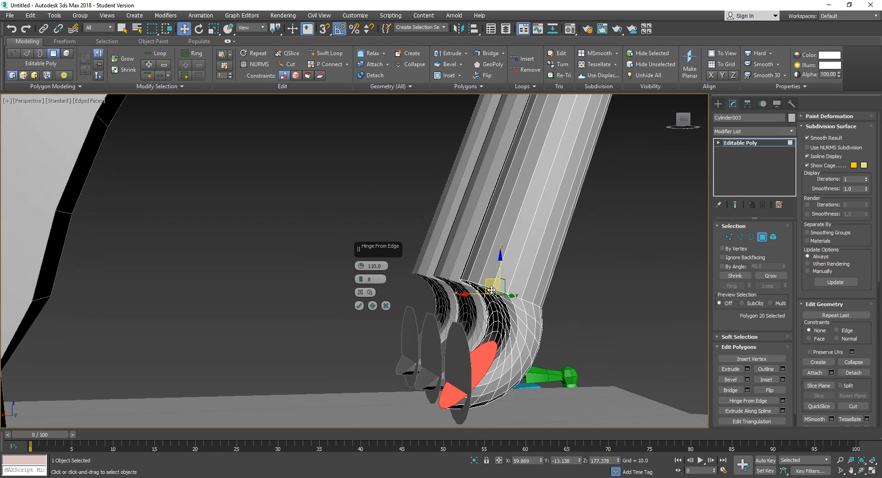
middle_click_drag(530, 313, 514, 317, "alt")
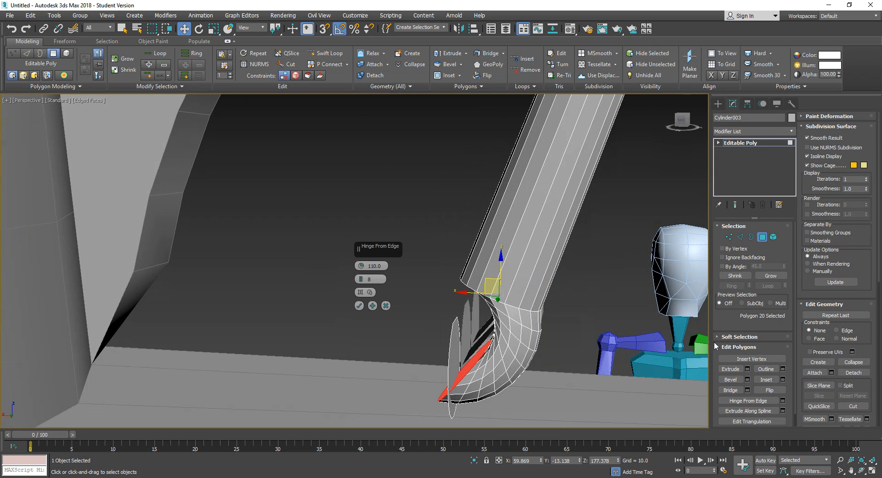
left_click(360, 292)
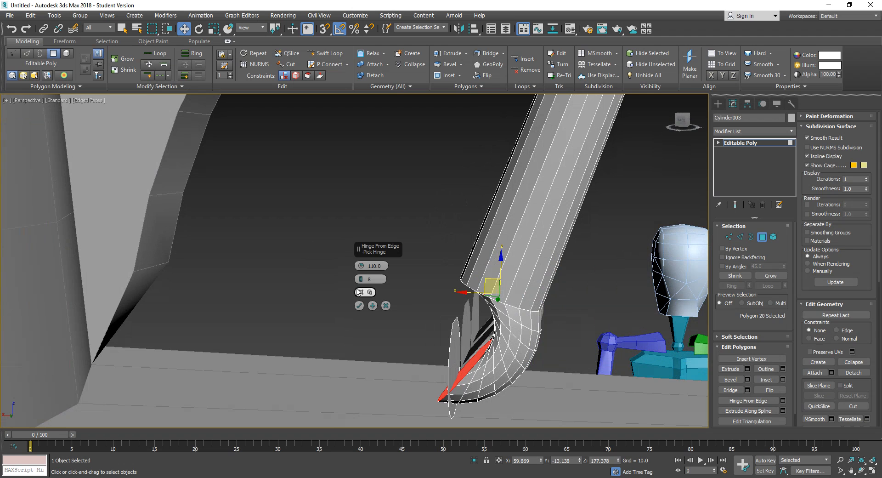
left_click(456, 319)
mouse_move(457, 336)
middle_mouse_down("alt")
mouse_move(511, 335)
mouse_move(459, 341)
mouse_move(462, 328)
middle_mouse_up("alt")
left_click(360, 292)
left_click(457, 321)
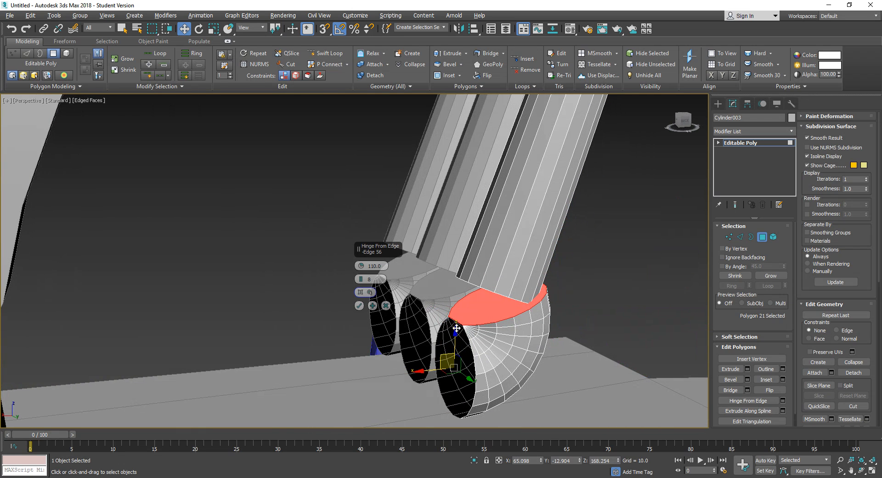
- Move the hinge cap toward the cab along X and compare the hinge preview on the pipe's end cap
left_click_drag(444, 354, 409, 358)
middle_click_drag(415, 344, 443, 328, "alt")
left_click(475, 287)
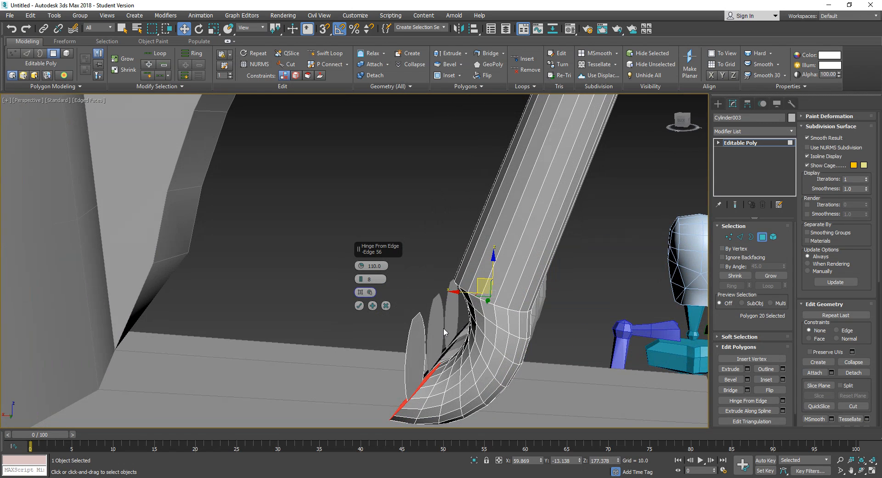
left_click(413, 333)
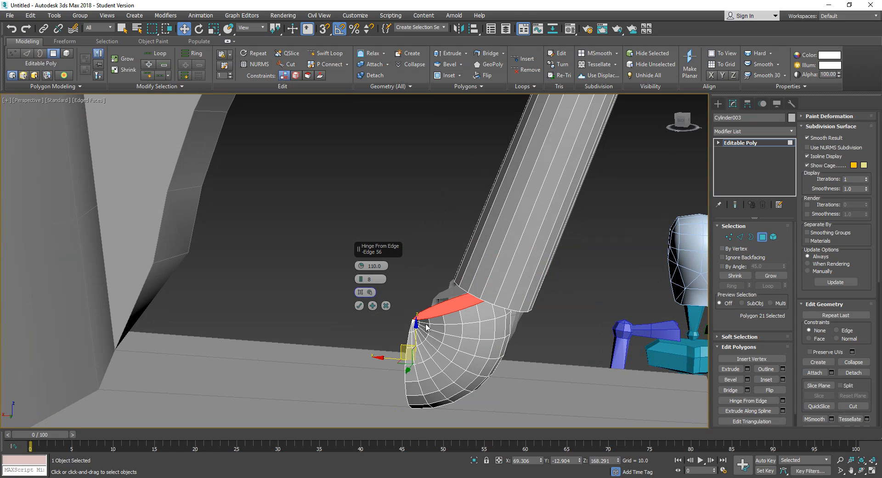
- Reselect the pipe's lower end cap, and repick the hinge edge at the top of the detached hinge cap
mouse_move(437, 319)
middle_mouse_down("alt")
mouse_move(476, 294)
mouse_move(431, 321)
middle_mouse_up("alt")
left_click(475, 284)
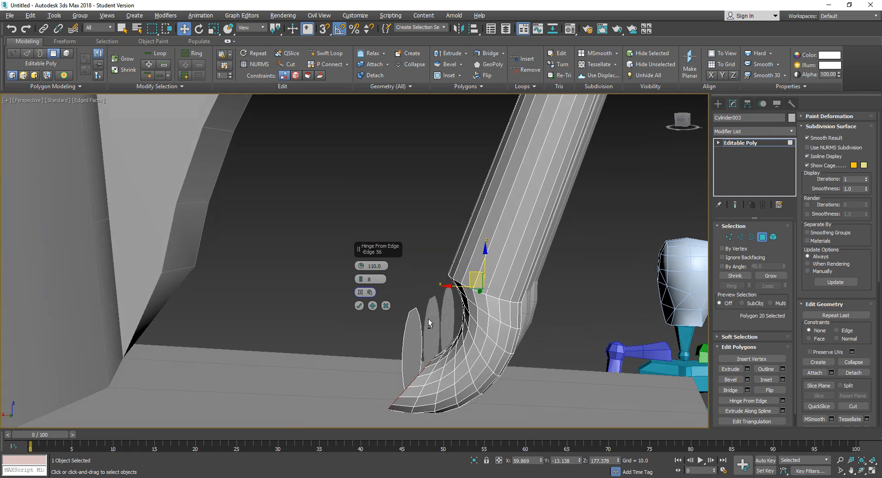
left_click(365, 293)
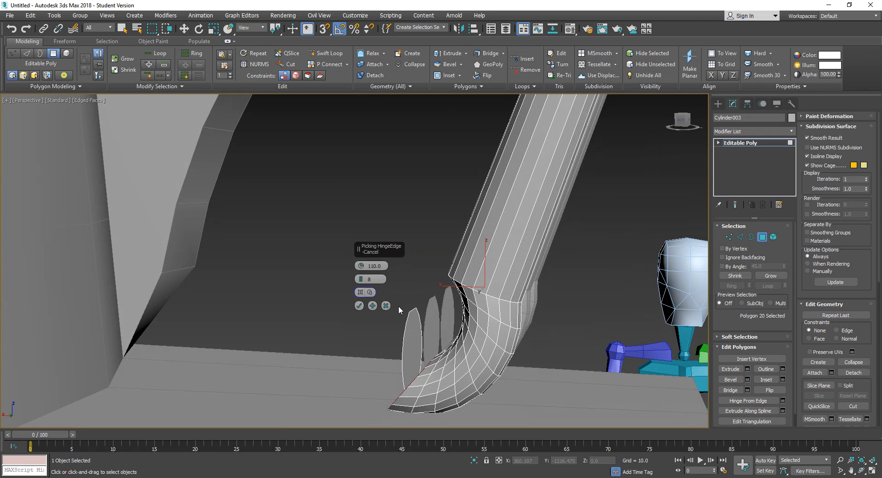
left_click(367, 293)
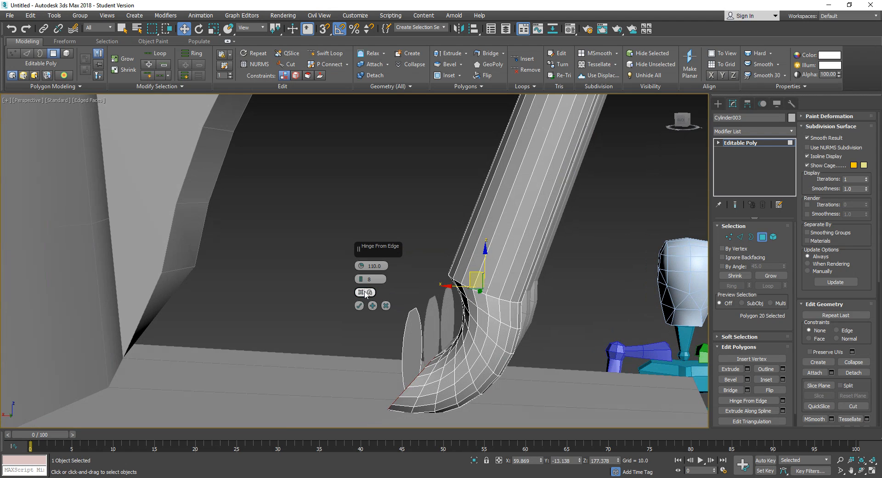
left_click(365, 293)
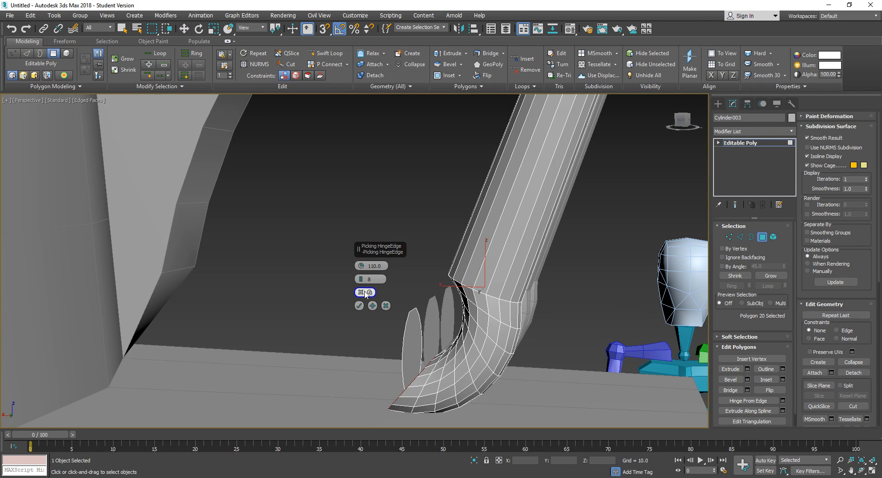
left_click(413, 312)
mouse_move(413, 312)
middle_mouse_down("alt")
mouse_move(397, 316)
mouse_move(404, 321)
middle_mouse_up("alt")
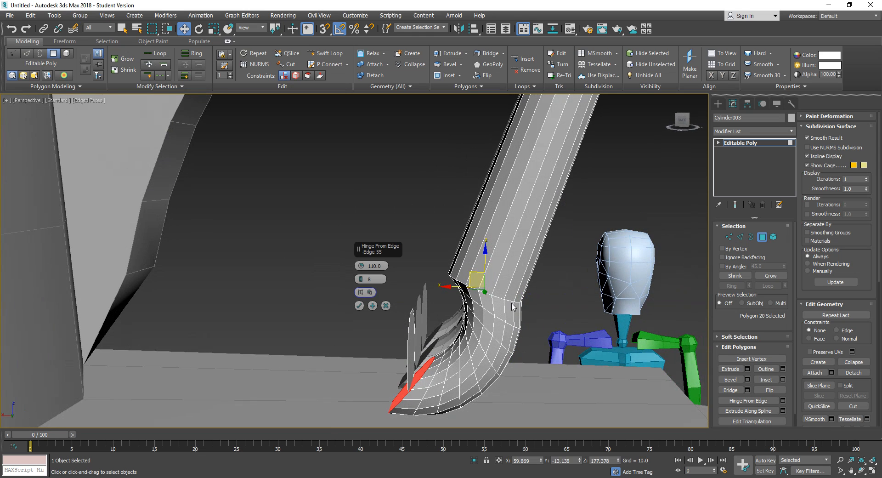
- Select the detached hinge cap and move it along X away from the cab, closer to the pipe's lower end
left_click(409, 360)
left_click_drag(378, 355, 412, 361)
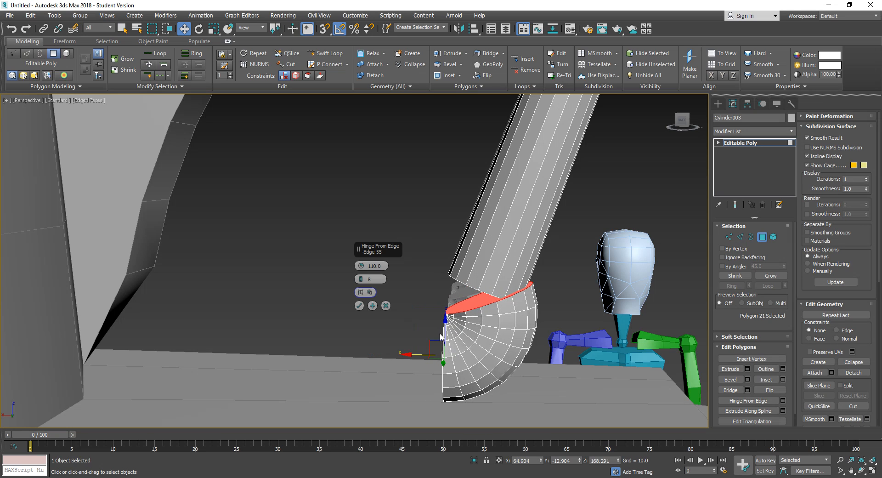
- Move the detached hinge cap up about 11.6 units along Z and inspect the hinge preview on the pipe's lower end
left_click_drag(448, 327, 466, 240)
mouse_move(443, 304)
middle_mouse_down("alt")
mouse_move(450, 294)
mouse_move(431, 294)
mouse_move(426, 313)
mouse_move(432, 304)
middle_mouse_up("alt")
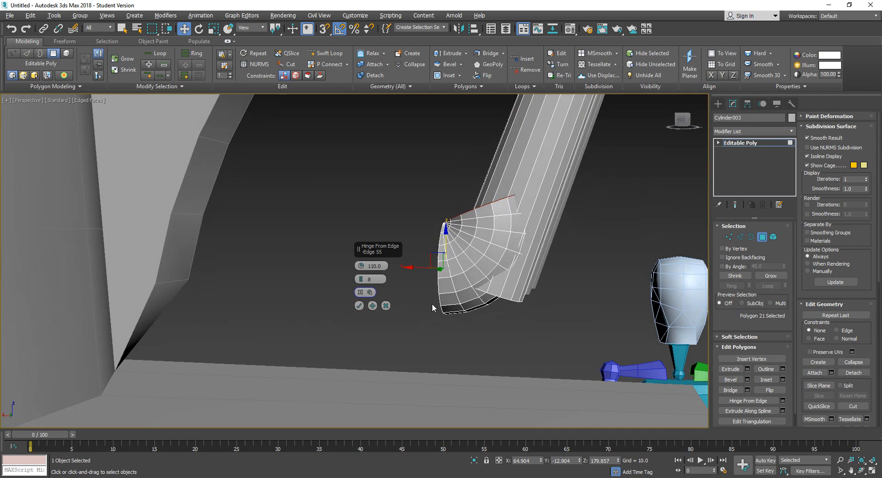
middle_click_drag(510, 300, 335, 299, "alt")
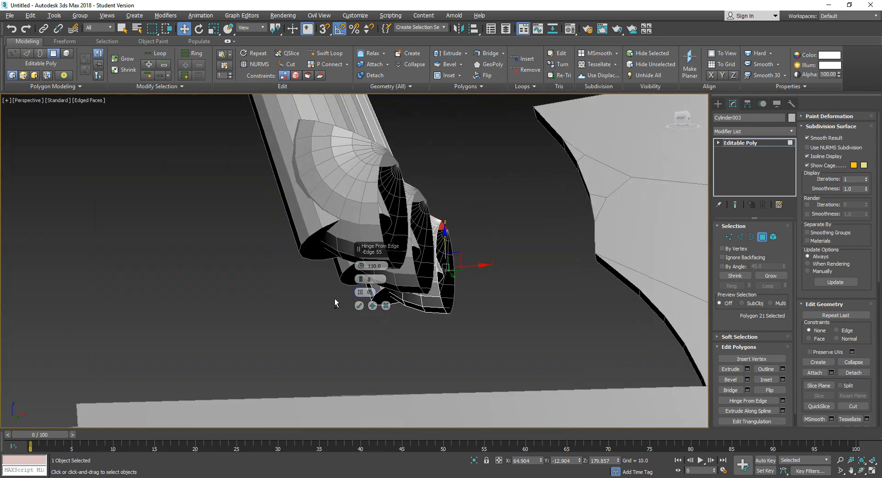
- Delete the detached hinge cap and abandon the Hinge From Edge operation on the pipe's lower end
left_click(386, 296)
middle_click_drag(448, 287, 490, 302, "alt")
key("Delete")
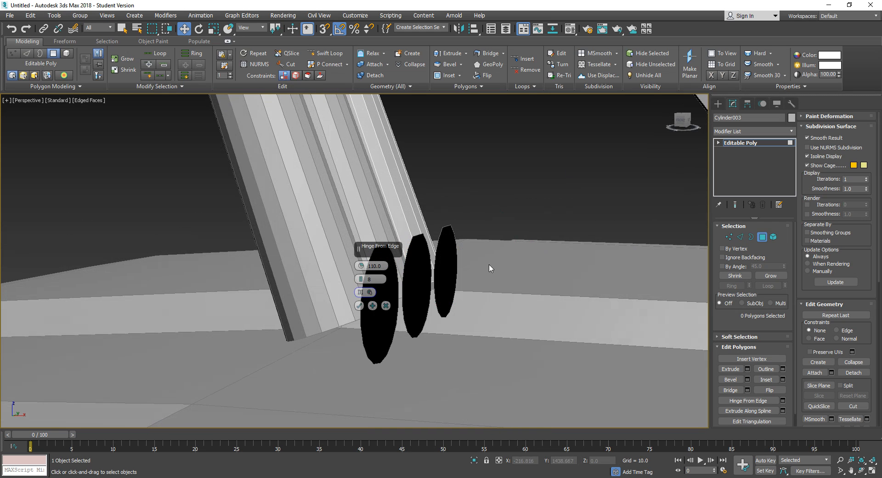
key("ctrl+z")
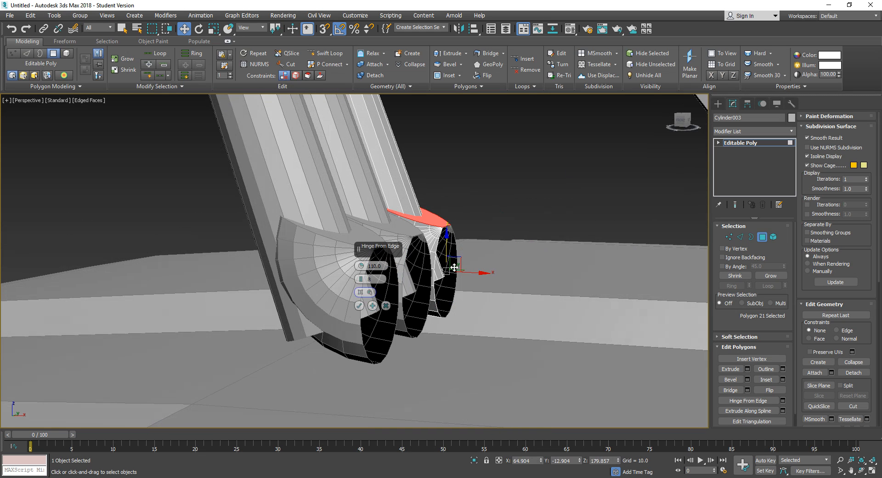
key("Delete")
middle_click_drag(449, 310, 486, 289, "alt")
left_click(458, 272)
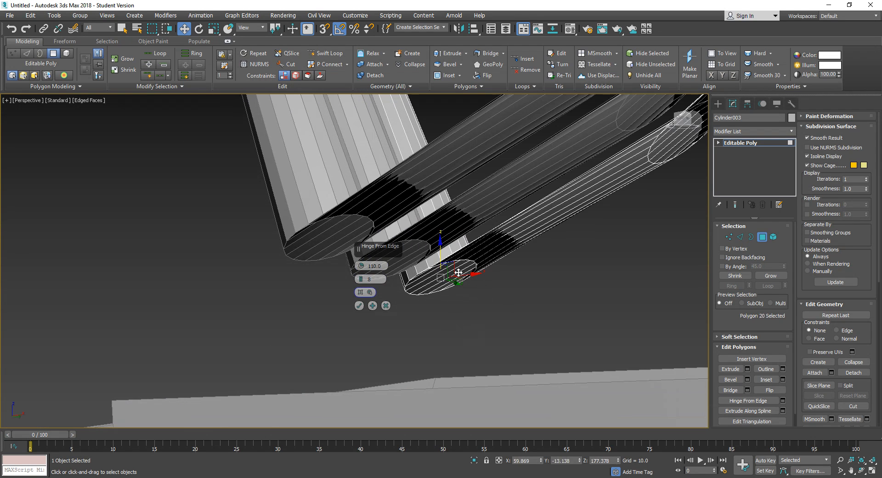
left_click(762, 238)
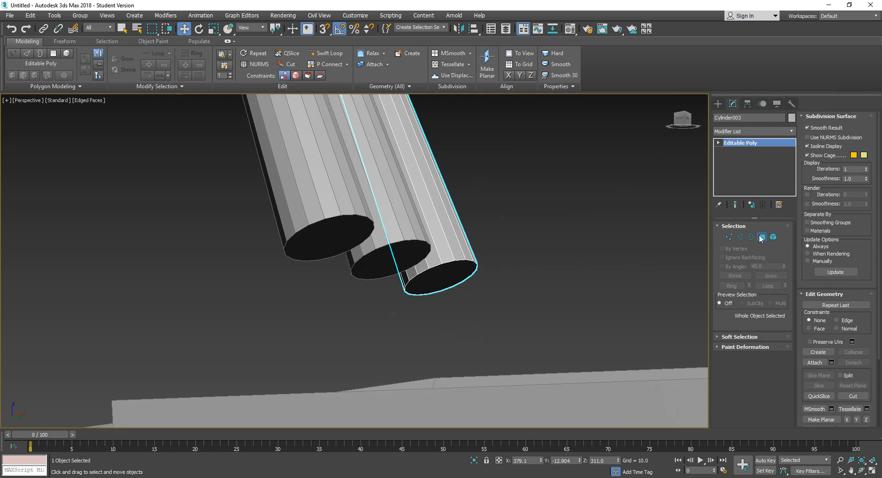
- Clone the pipe's lower end cap about 8.4 units along X toward the cab, as an element
key("4")
left_click(442, 279)
middle_click_drag(442, 279, 460, 287, "alt")
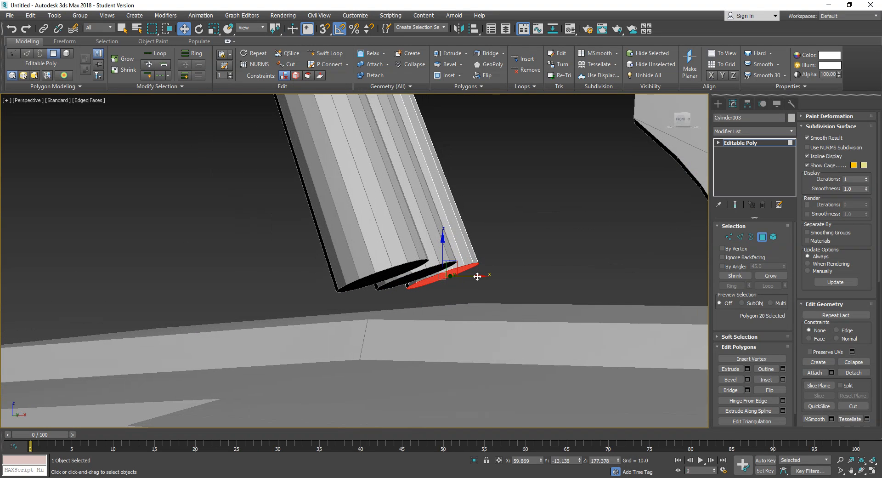
mouse_move(477, 277)
left_mouse_down("shift")
mouse_move(560, 288)
mouse_move(541, 288)
left_mouse_up("shift")
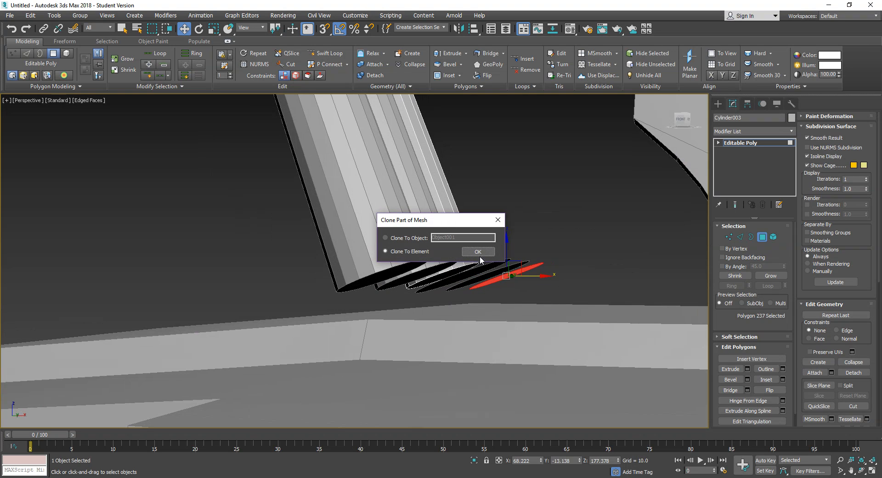
left_click(478, 274)
scroll(563, 274, "up", 8)
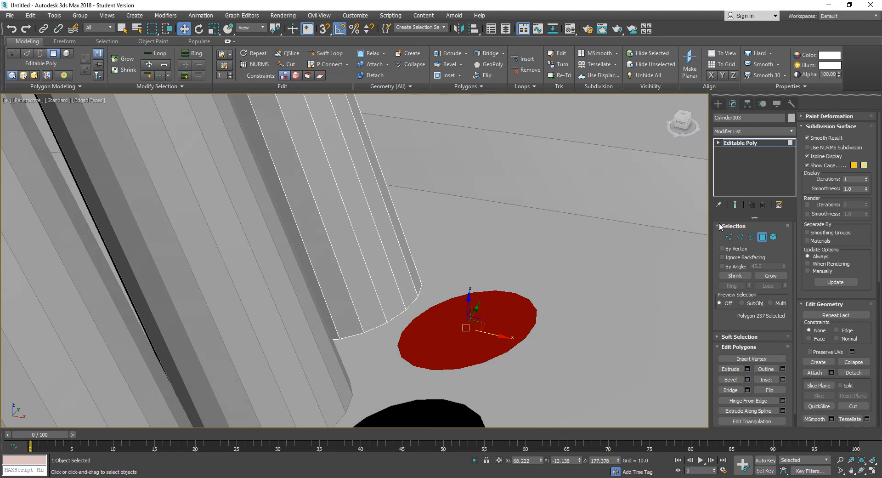
- Flatten two adjacent edges on the cab-facing side of the cloned cap by scaling them down along X
left_click(740, 237)
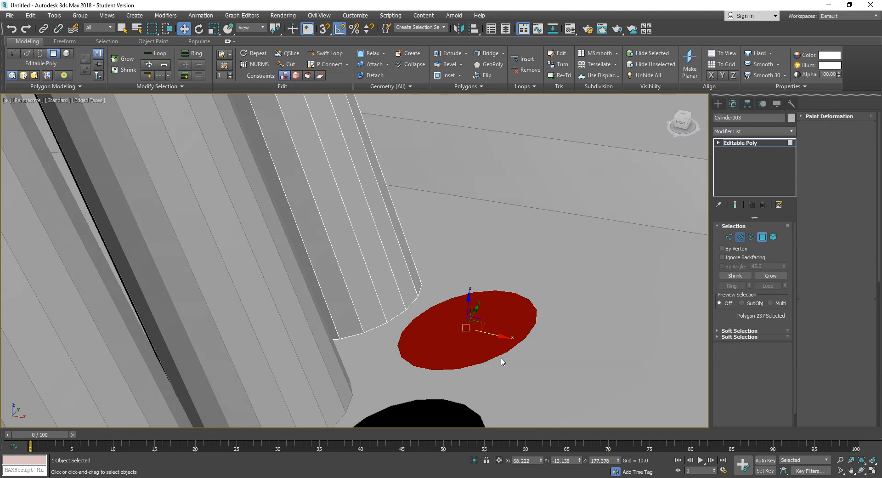
left_click(530, 333)
left_click(524, 341, "ctrl")
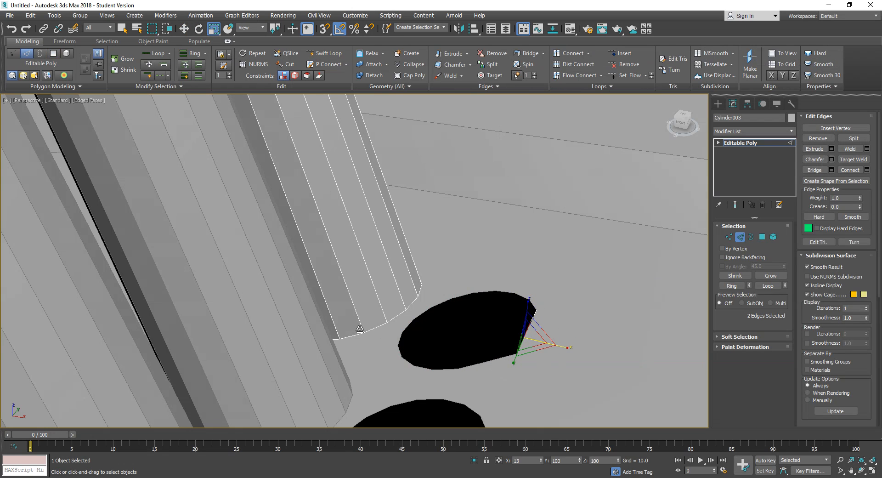
key("r")
middle_click_drag(522, 369, 508, 310, "alt")
middle_click_drag(500, 345, 517, 329)
- Start Hinge From Edge on the pipe's lower end cap, and pick an edge on the far side of the cloned cap as the hinge
left_click(763, 237)
left_click(478, 359)
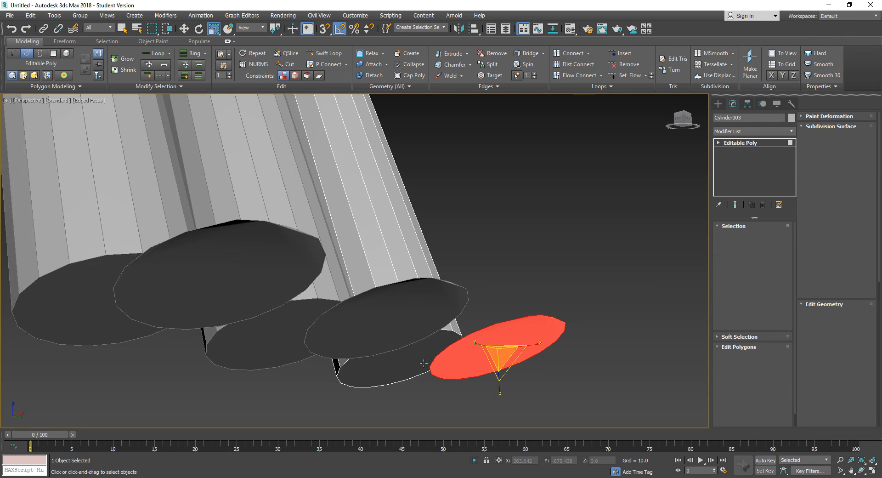
left_click(425, 368)
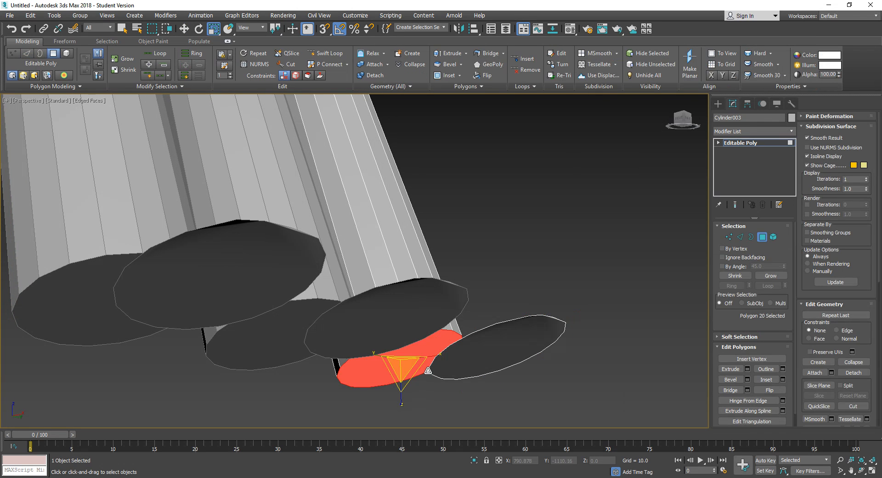
left_click(783, 400)
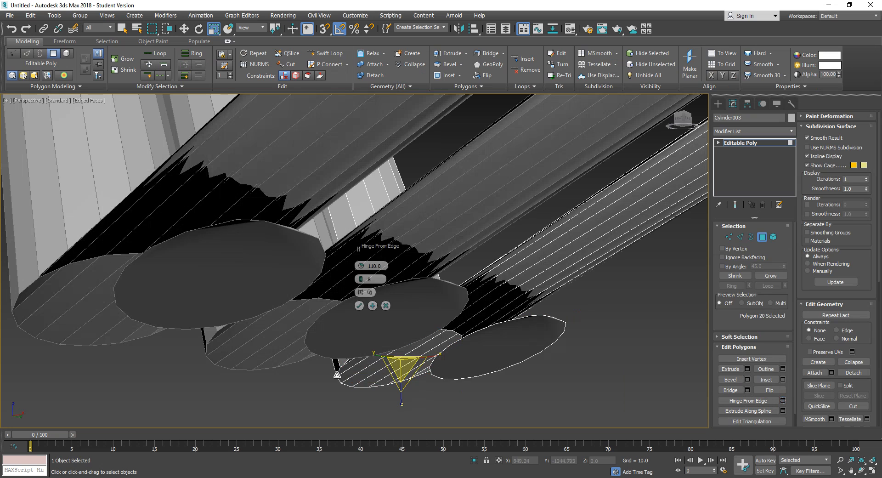
left_click(361, 292)
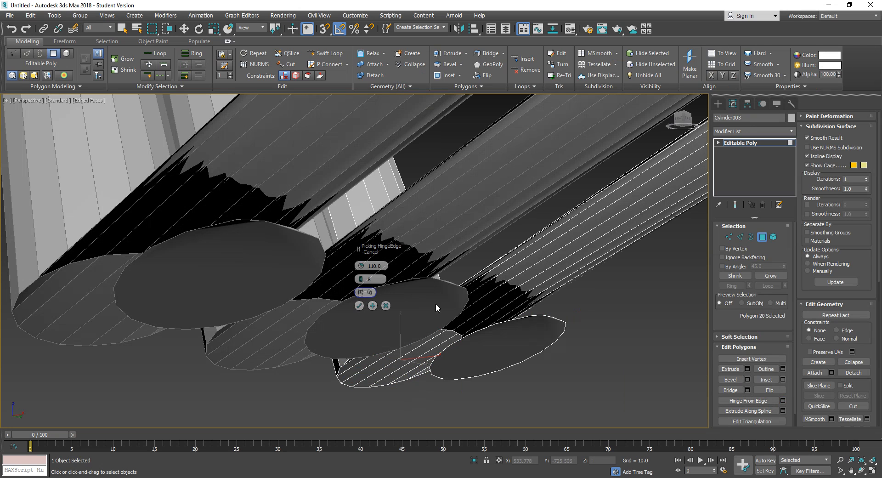
left_click(553, 316)
middle_click_drag(491, 358, 512, 329)
scroll(512, 328, "down", 3)
middle_click_drag(430, 340, 483, 354, "alt")
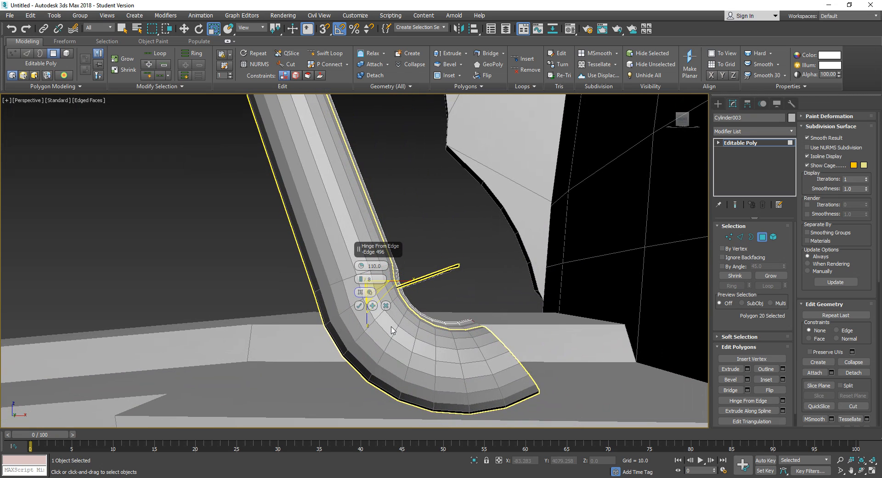
- Set the hinge to 7 segments and a 70-degree angle, and apply it to the pipe's lower end
left_click(359, 282)
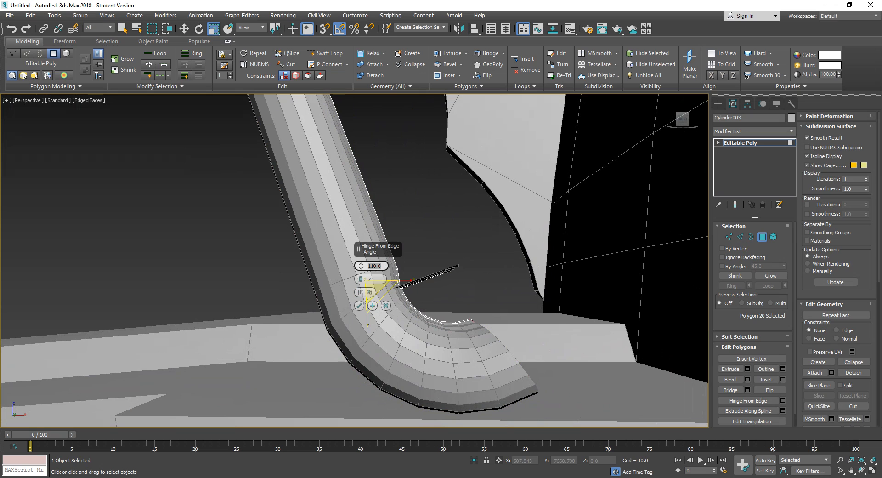
type("70")
key("Return")
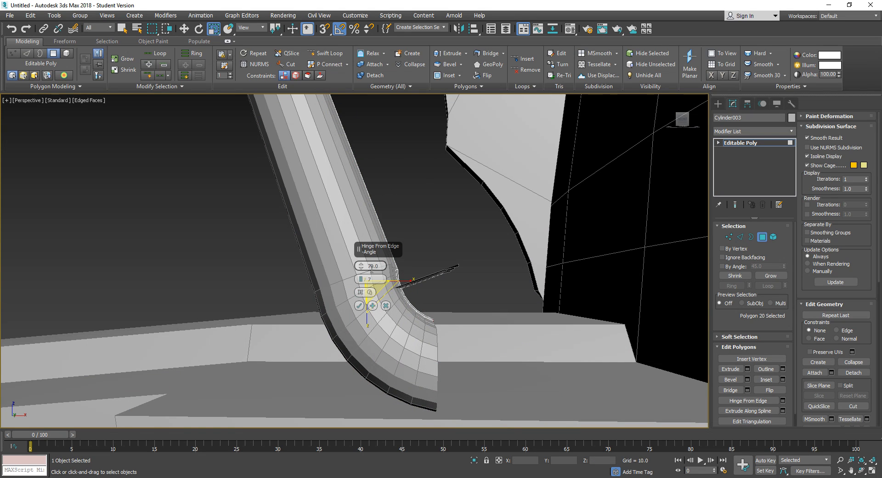
left_click(359, 306)
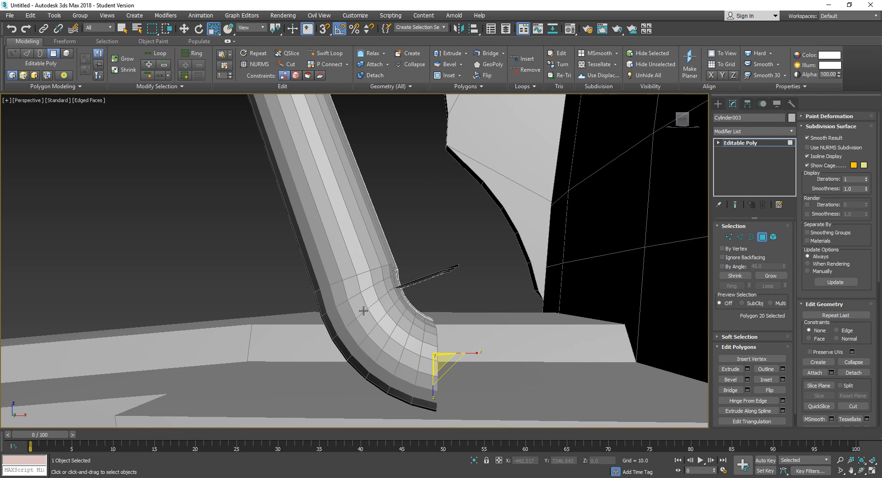
- Expand the polygon selection over the pipe's whole lower bend and move it about 0.4 units along X toward the cab
middle_click_drag(577, 347, 574, 346, "alt")
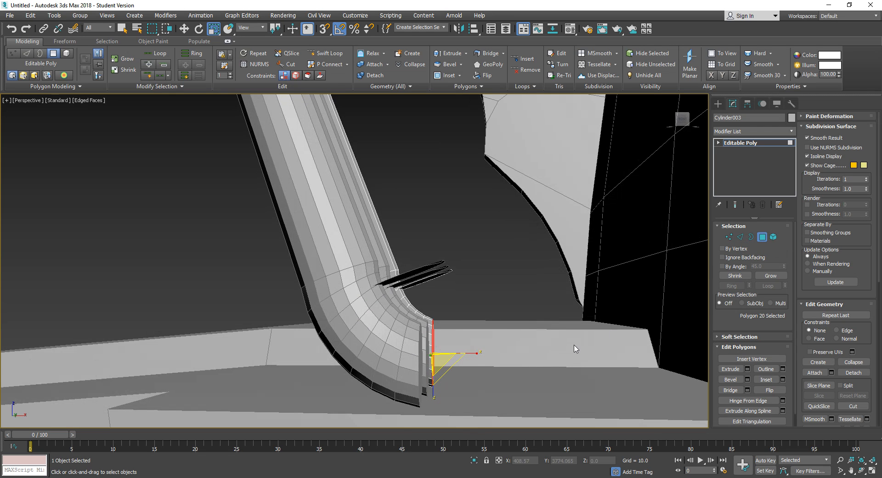
left_click(779, 277)
left_click(778, 277)
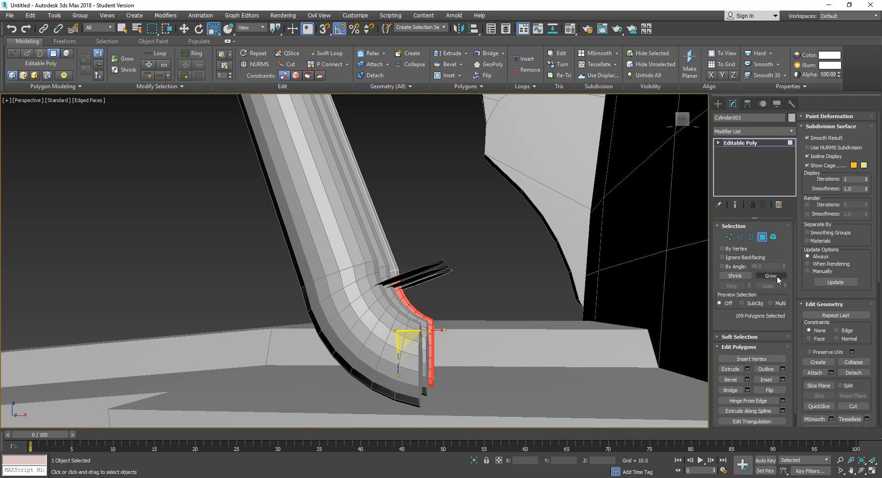
left_click(779, 277)
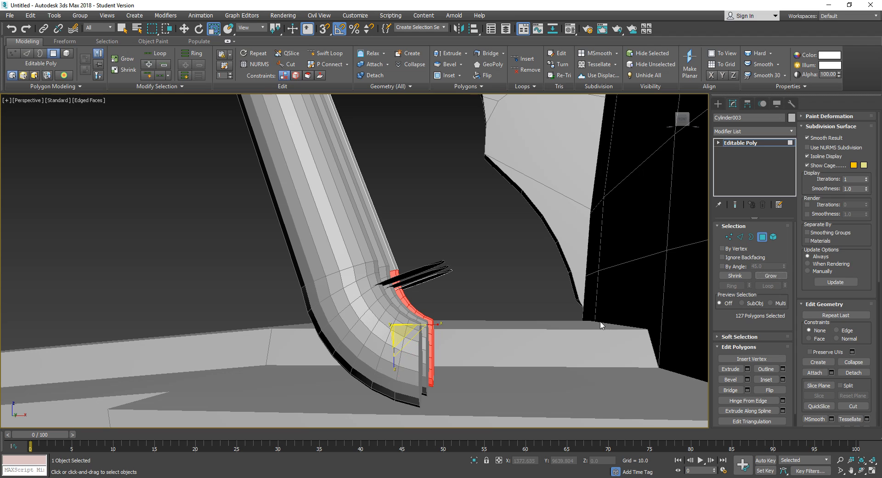
left_click(740, 276)
key("w")
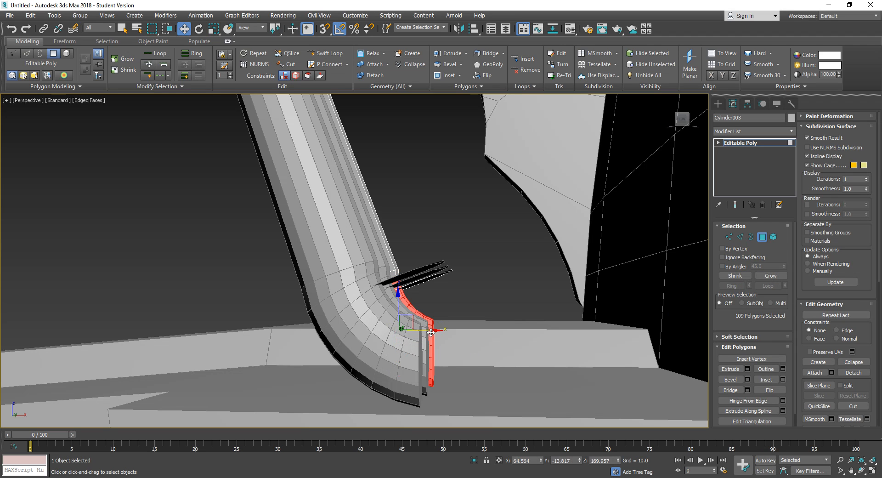
left_click_drag(432, 331, 434, 331)
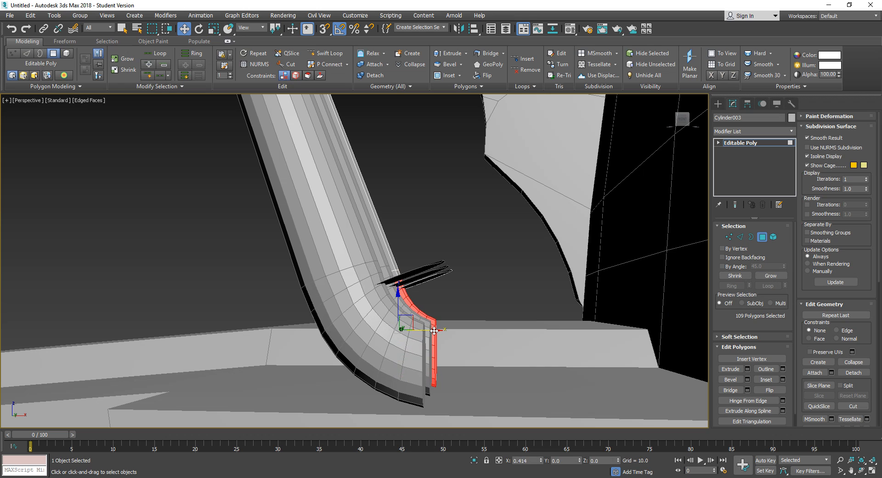
middle_click_drag(508, 364, 457, 352, "alt")
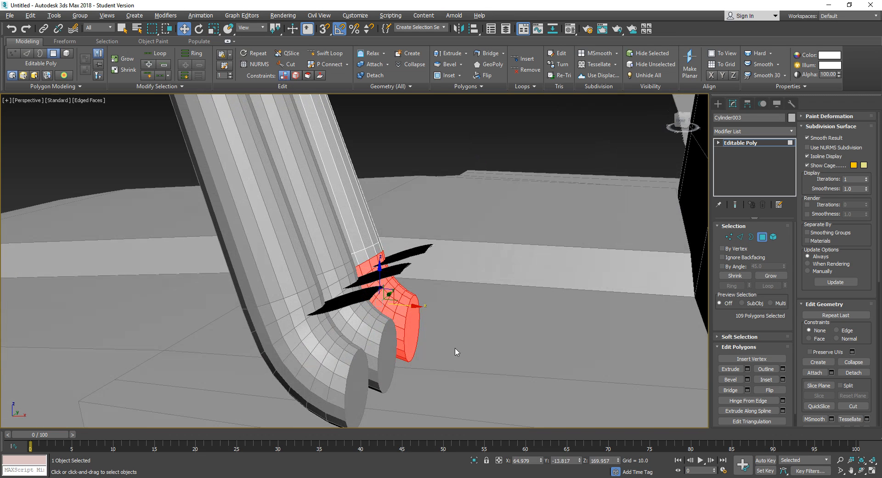
- Extrude the end cap of the pipe's lower bend about 47 units toward the cab
left_click(407, 332)
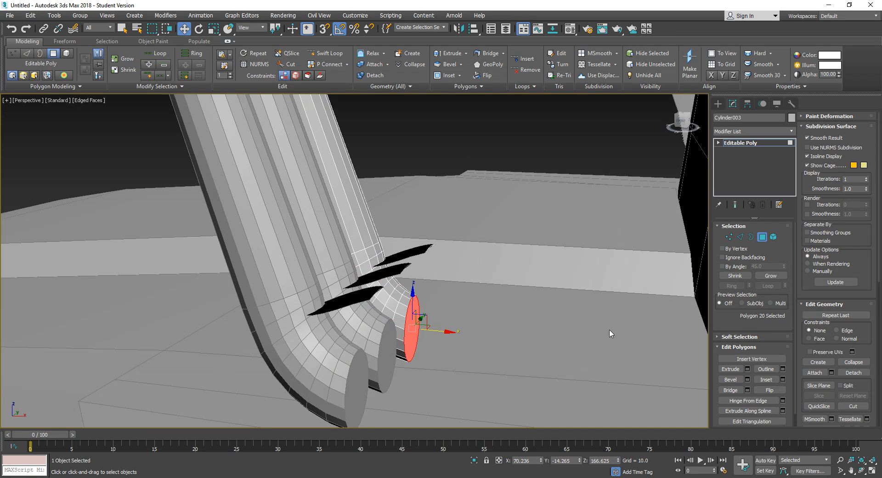
left_click(730, 369)
left_click_drag(418, 329, 542, 137)
middle_click_drag(494, 238, 649, 340, "alt")
scroll(537, 257, "down", 3)
scroll(379, 248, "down", 4)
scroll(452, 330, "down", 3)
key("w")
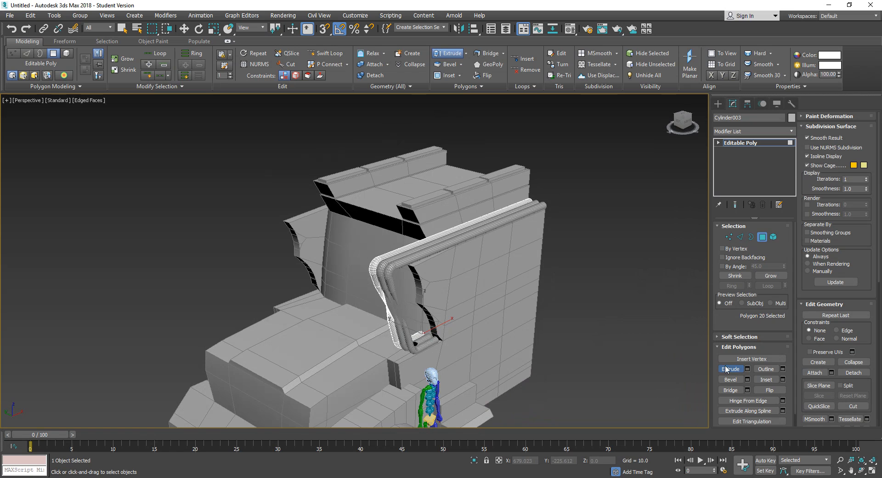
- Delete the leftover cloned hinge cap floating beside the pipe's lower bend
middle_click_drag(572, 378, 531, 374, "alt")
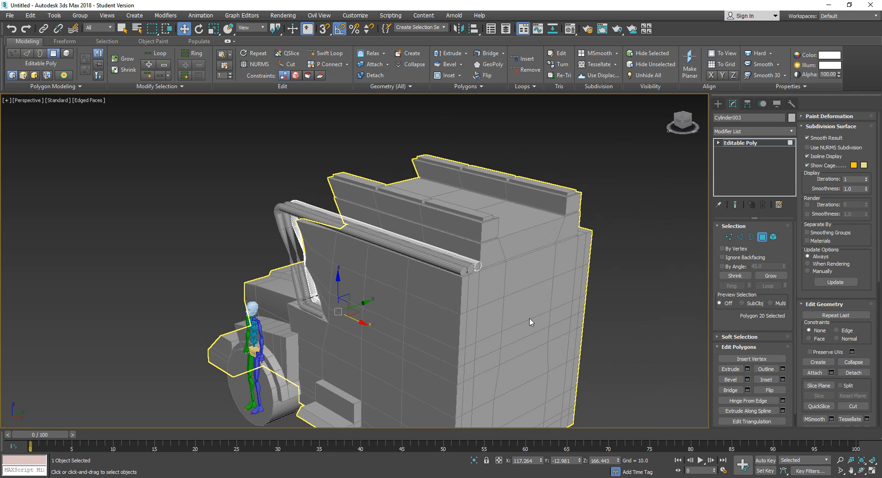
left_click(478, 266)
scroll(494, 323, "up", 3)
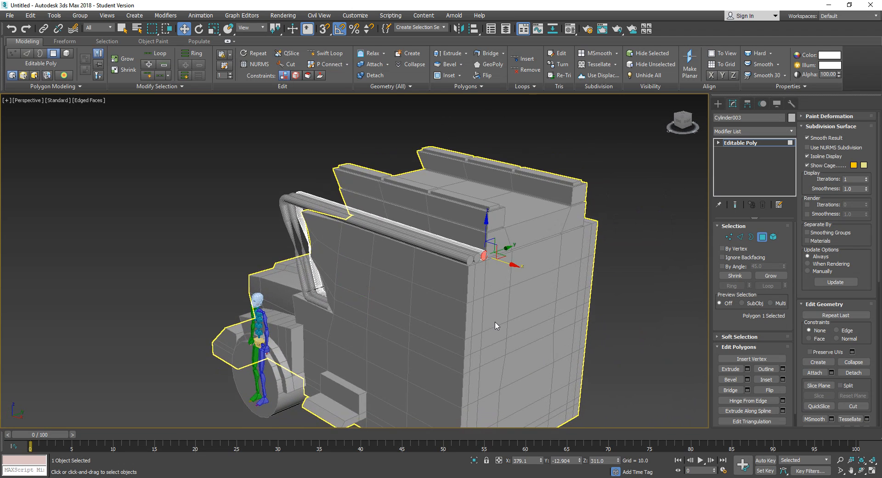
middle_click_drag(488, 321, 627, 306)
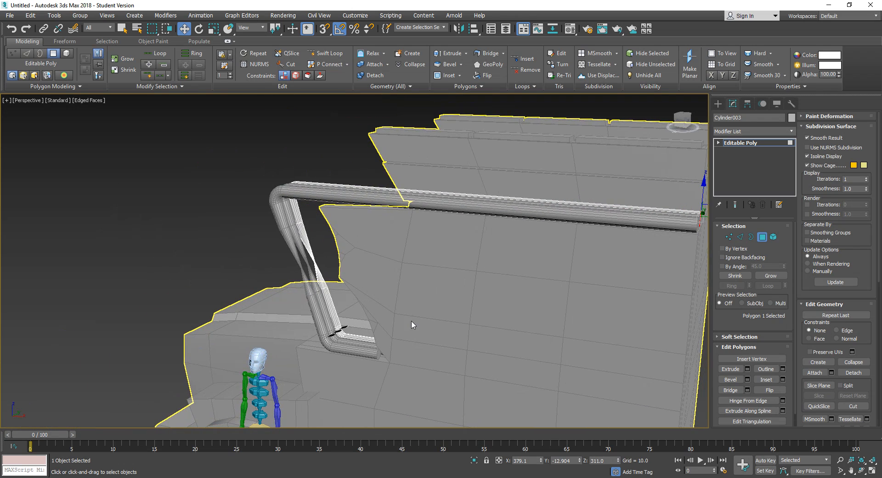
left_click(346, 327)
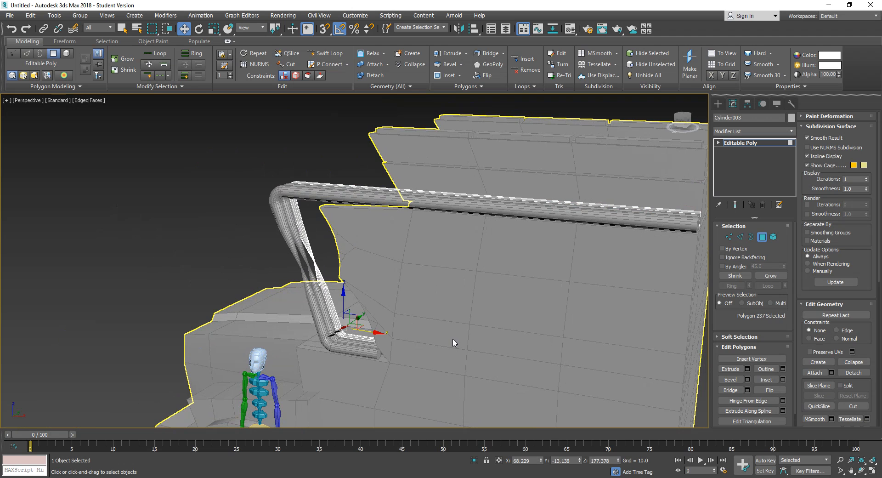
key("Delete")
- Clone the end cap at the rear of the pipe's upper run about 16.5 units down along Z, as an element
middle_click_drag(569, 327, 450, 320)
middle_click_drag(556, 342, 524, 307, "alt")
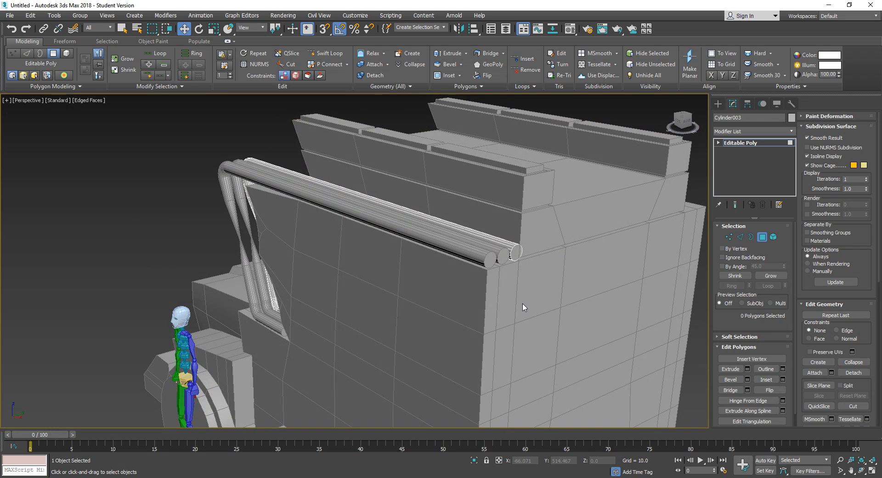
left_click(515, 256)
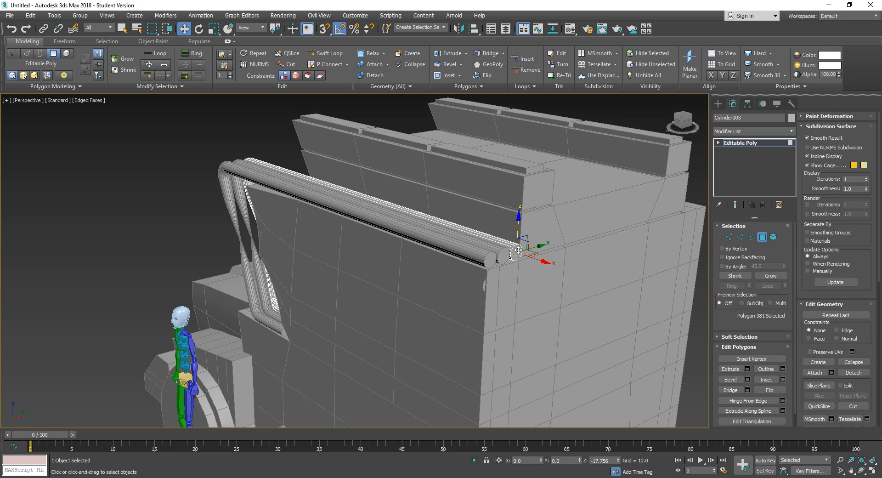
left_click_drag(518, 250, 520, 270)
left_click(473, 252)
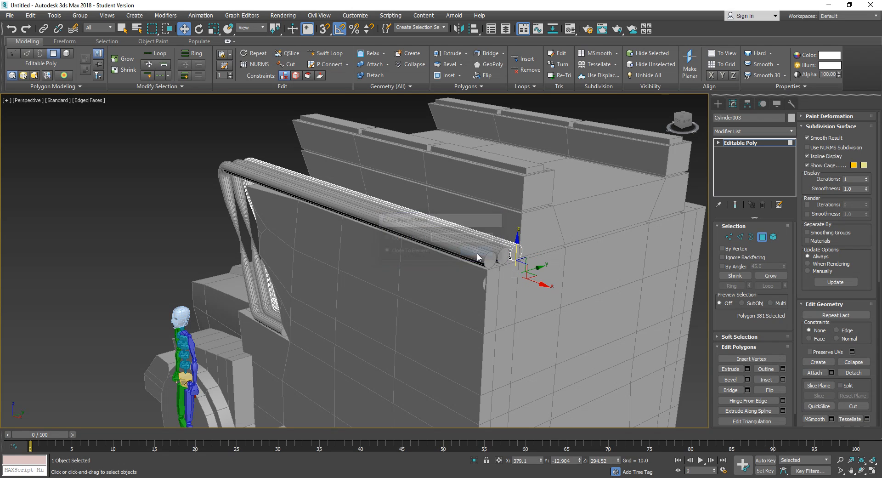
- In wireframe display, select the two topmost edges of the cloned cap below the pipe's rear end
key("F3")
middle_click_drag(496, 286, 501, 327)
scroll(504, 296, "up", 4)
scroll(499, 334, "up", 3)
left_click(523, 302)
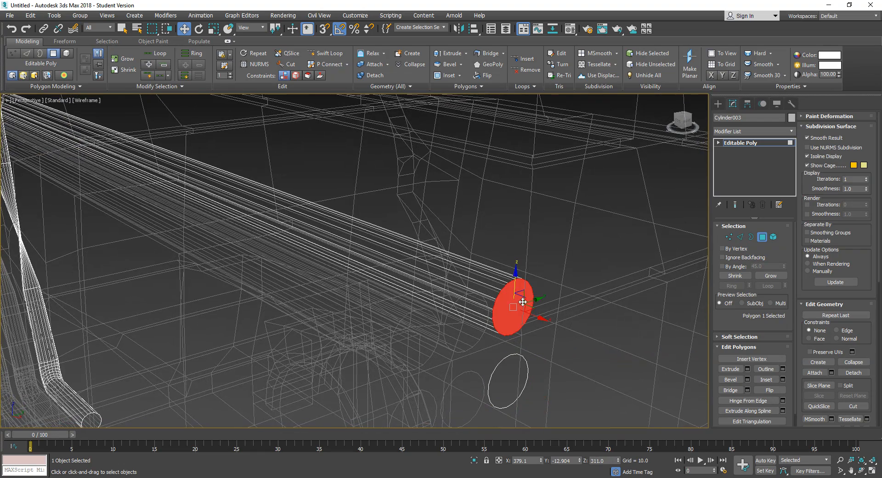
left_click(741, 236)
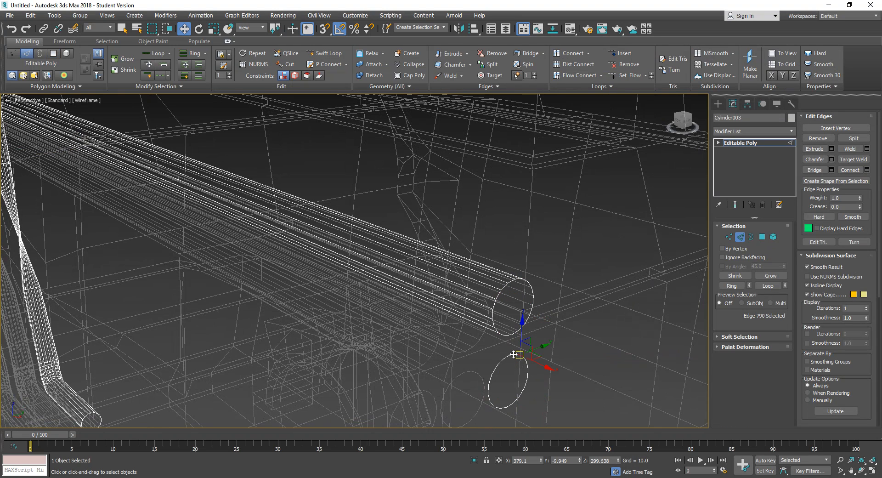
left_click(514, 355)
left_click(514, 355, "ctrl")
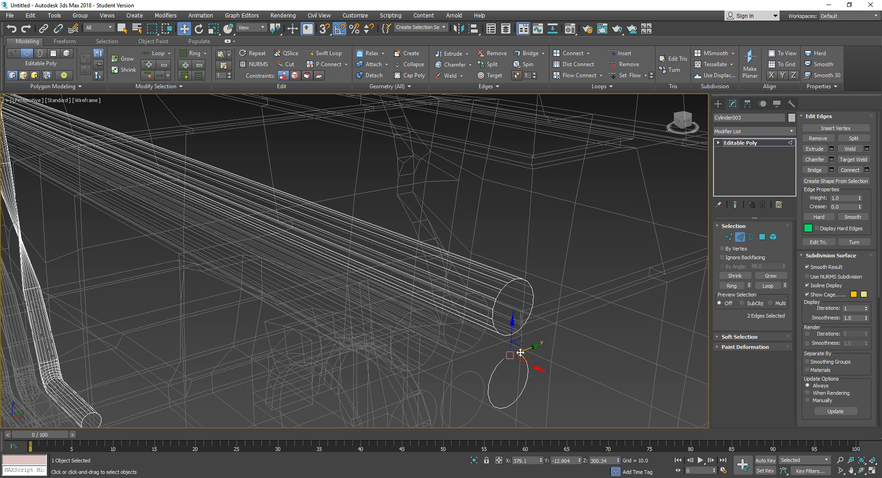
key("r")
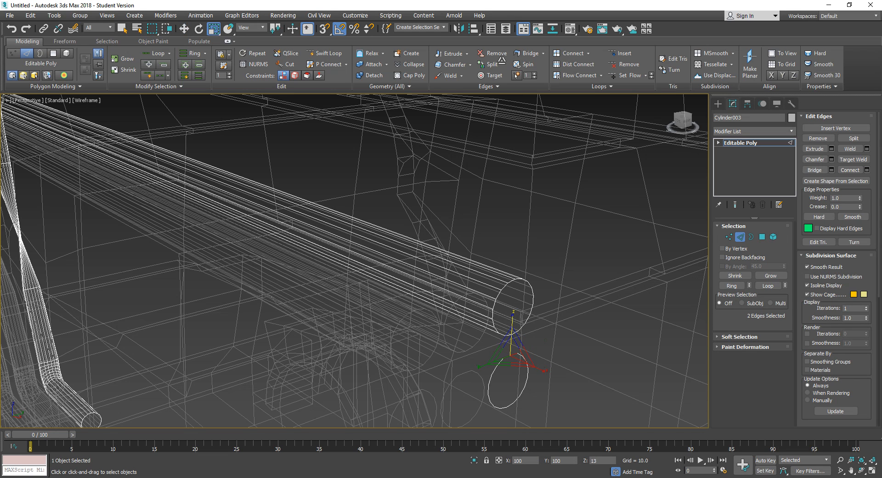
- Hinge the pipe's rear end cap 90 degrees downward in 7 segments around the cloned cap's top edge
left_click(762, 237)
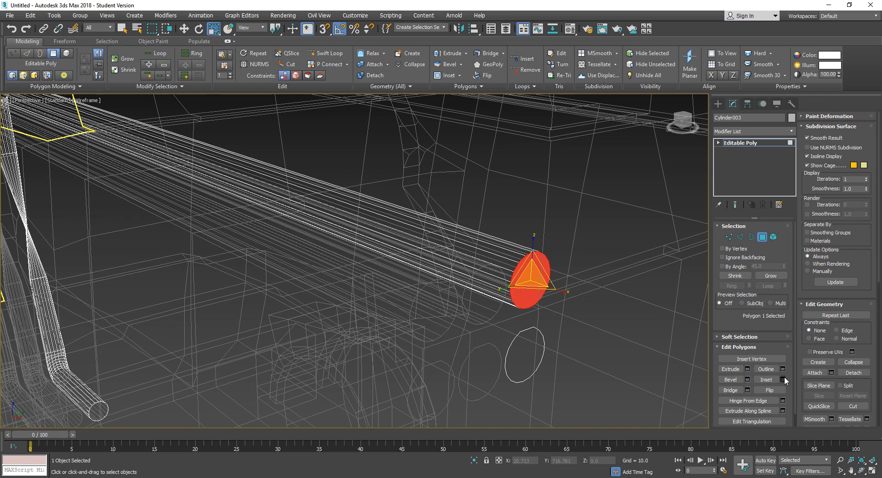
left_click(783, 401)
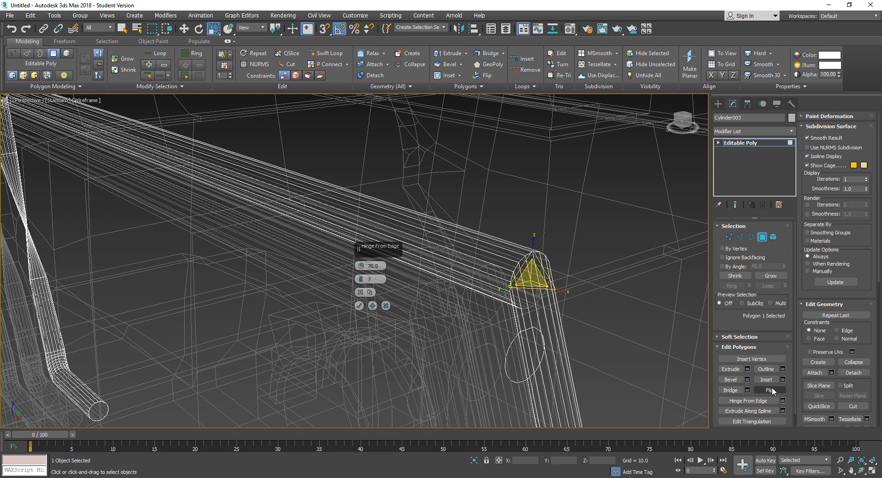
left_click(530, 331)
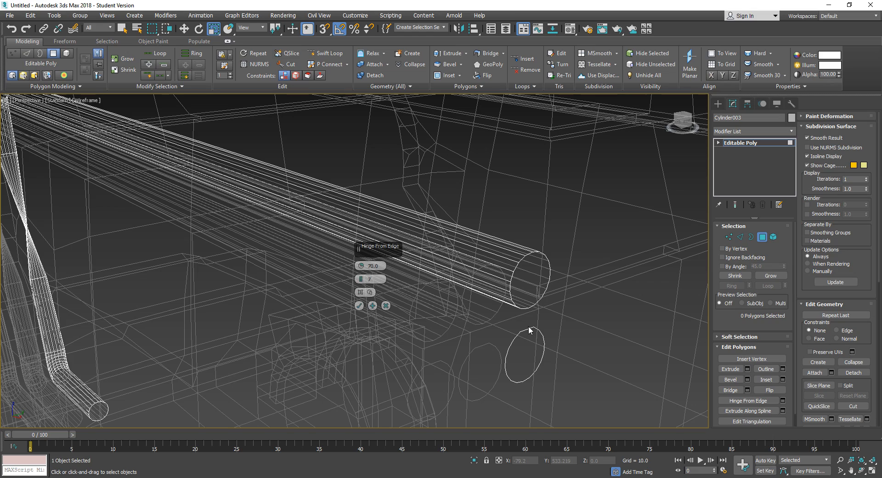
left_click(526, 269)
middle_click_drag(526, 269, 379, 292, "alt")
left_click(359, 293)
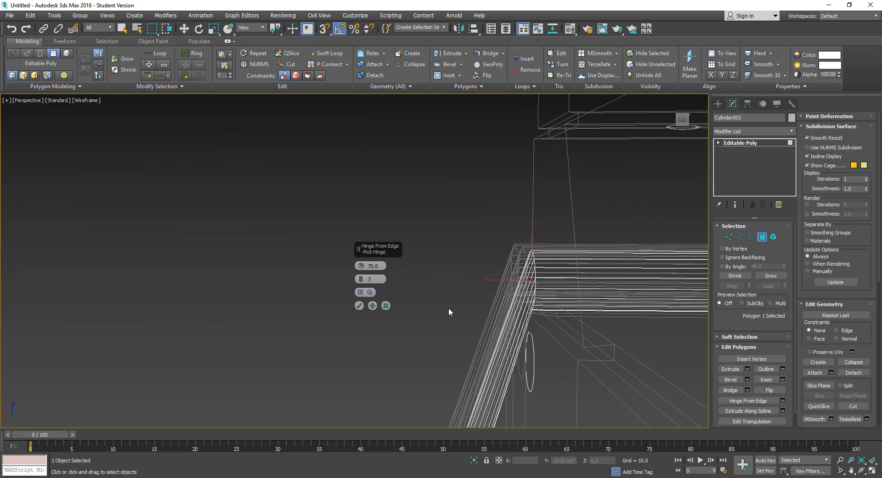
left_click(529, 333)
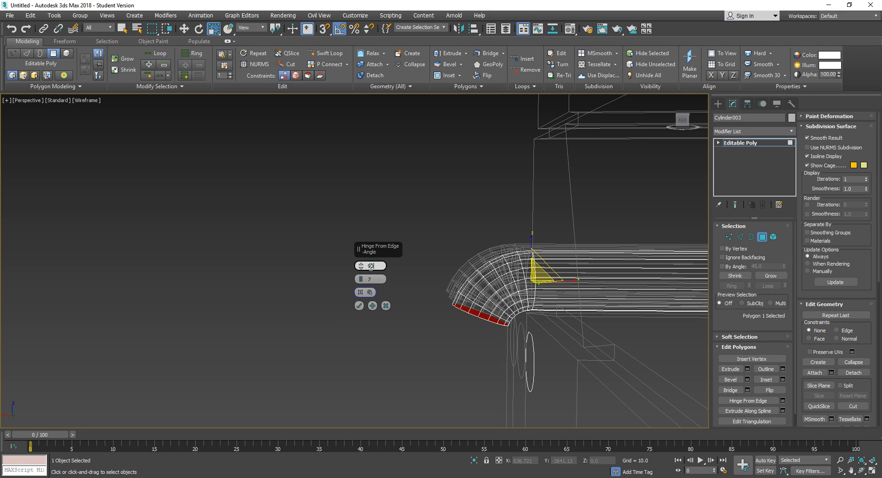
key("Return")
left_click(360, 306)
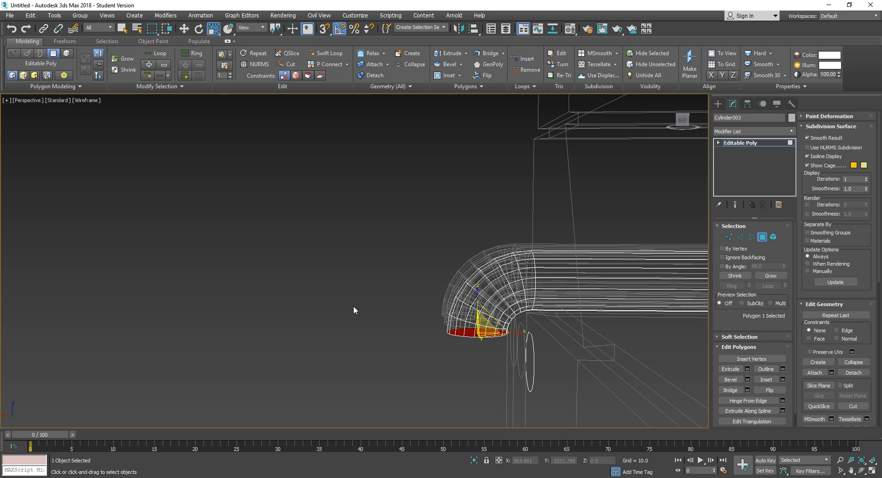
- Extrude the end cap of the rear bend straight down to start the pipe's vertical run
middle_click_drag(353, 307, 479, 236, "alt")
left_click(731, 369)
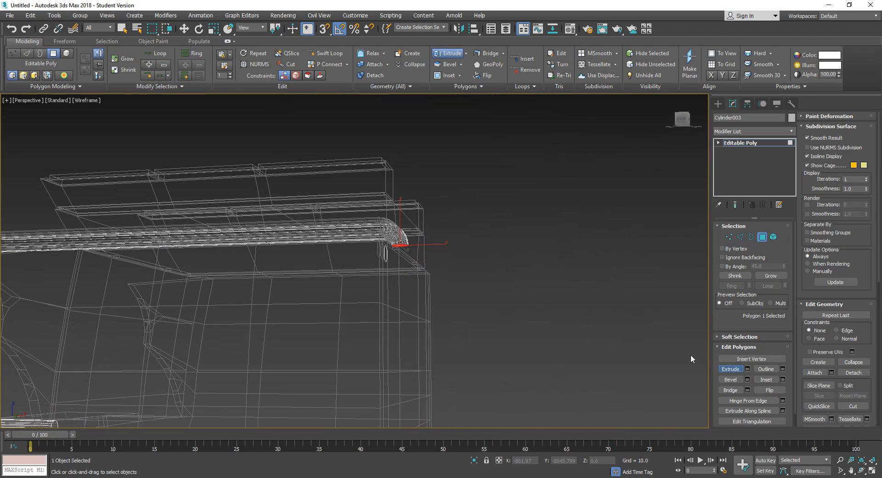
left_click_drag(402, 246, 473, 6)
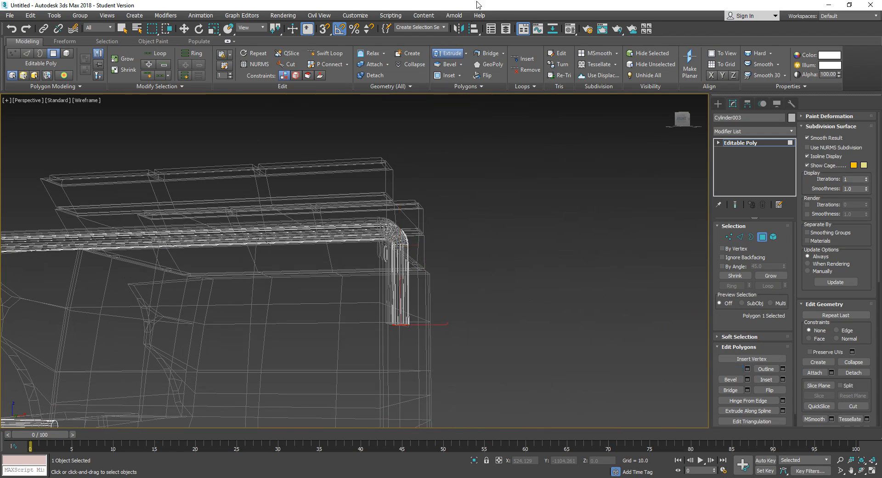
middle_click_drag(472, 303, 498, 267)
scroll(490, 238, "down", 6)
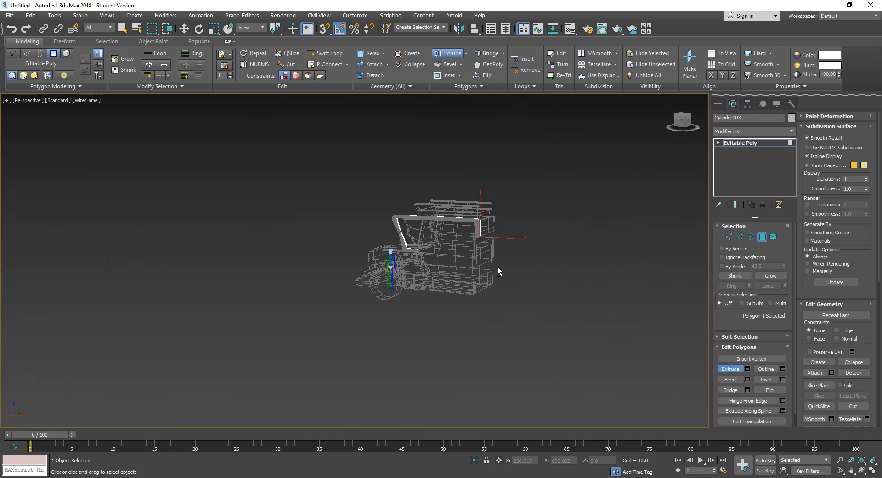
- Move the end cap of the vertical rear run about 184 units down along Z and return to shaded display
key("e")
scroll(497, 269, "up", 5)
key("w")
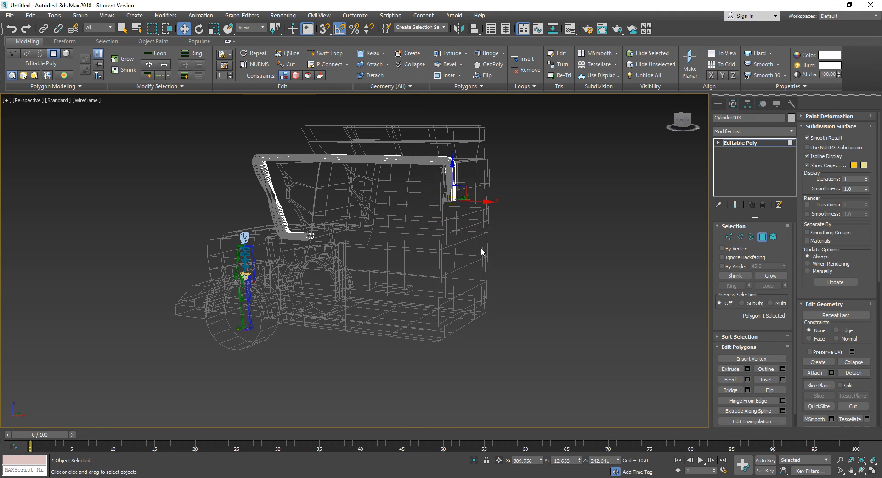
left_click_drag(453, 181, 446, 281)
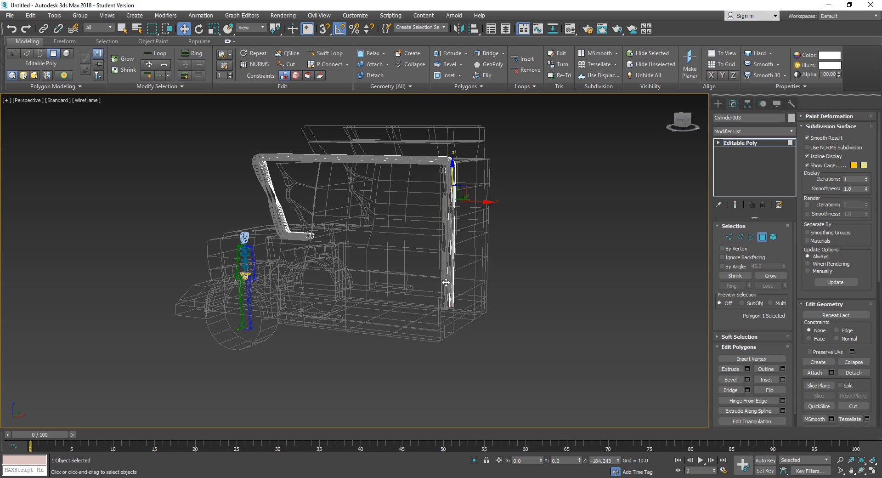
left_click_drag(445, 282, 446, 283)
middle_click_drag(537, 289, 502, 243, "alt")
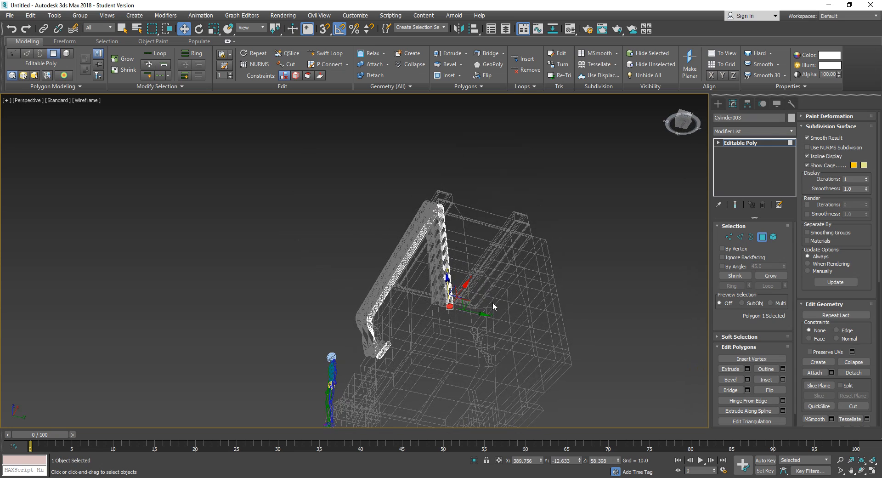
key("F3")
middle_click_drag(484, 285, 506, 321, "alt")
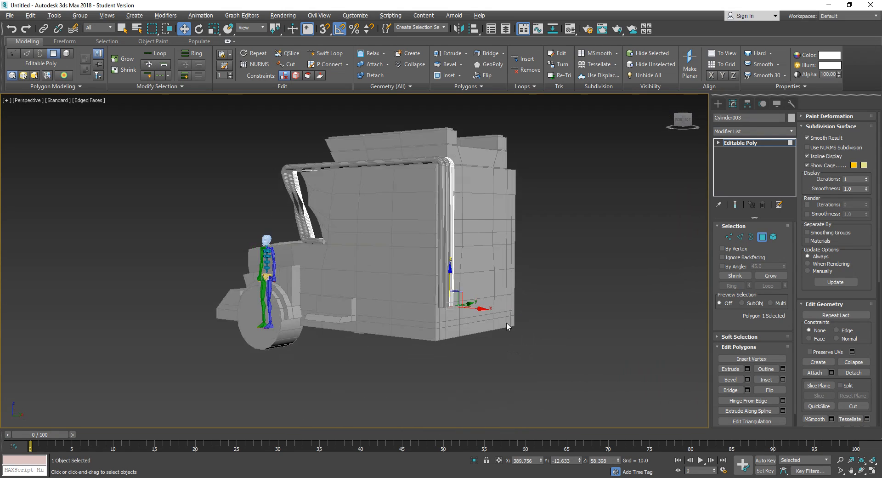
- Delete the leftover cloned hinge cap floating beneath the pipe's upper rear bend
scroll(483, 256, "up", 10)
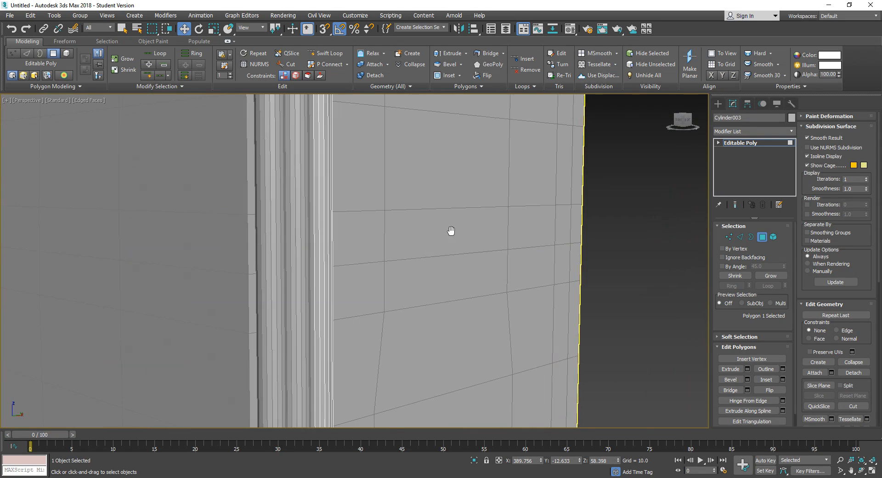
middle_click_drag(450, 233, 550, 362)
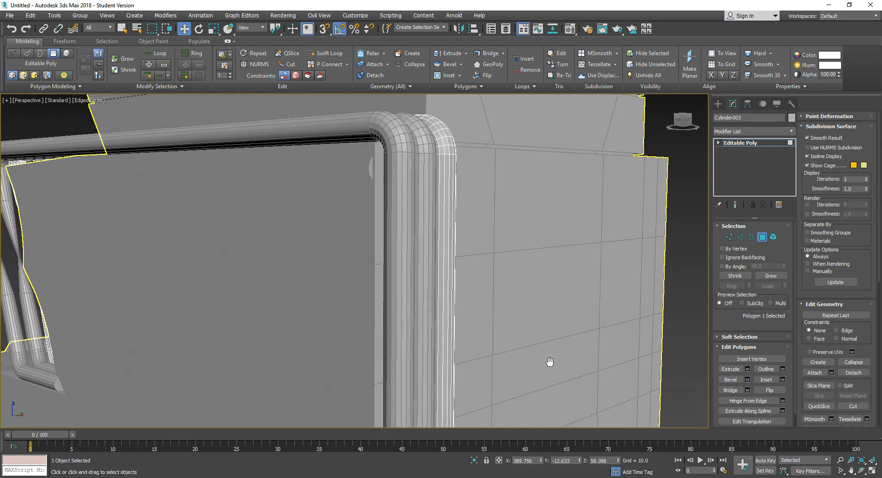
key("F3")
left_click(427, 182)
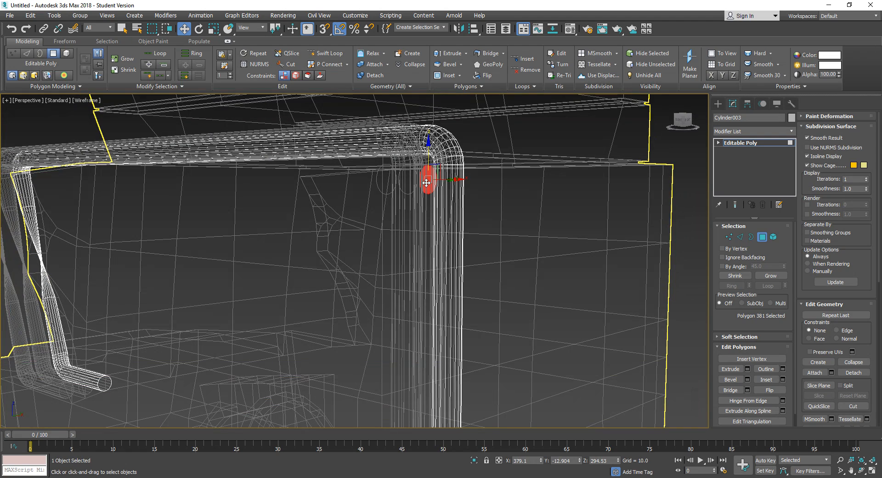
key("Delete")
- Clone the bottom cap of the vertical rear run about 12.4 units along X toward the truck's front, as an element
middle_click_drag(530, 255, 546, 222)
scroll(548, 237, "down", 10)
middle_click_drag(561, 350, 561, 241, "alt")
scroll(551, 335, "up", 8)
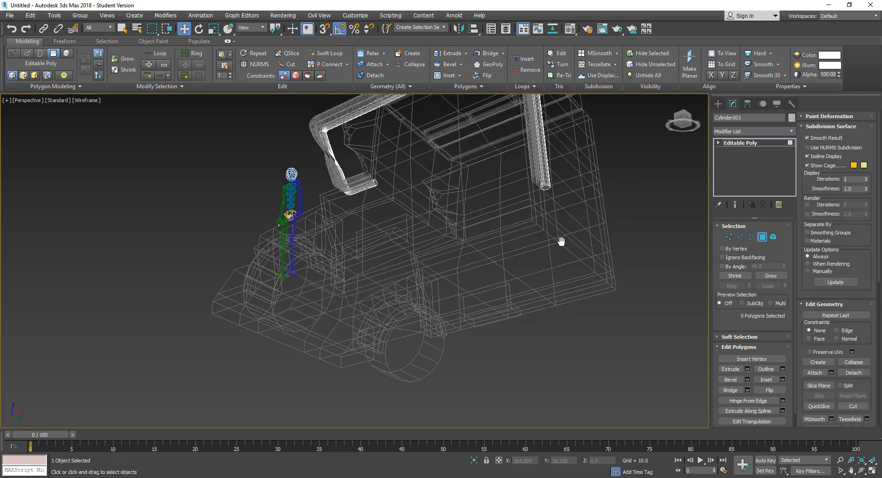
scroll(565, 273, "up", 10)
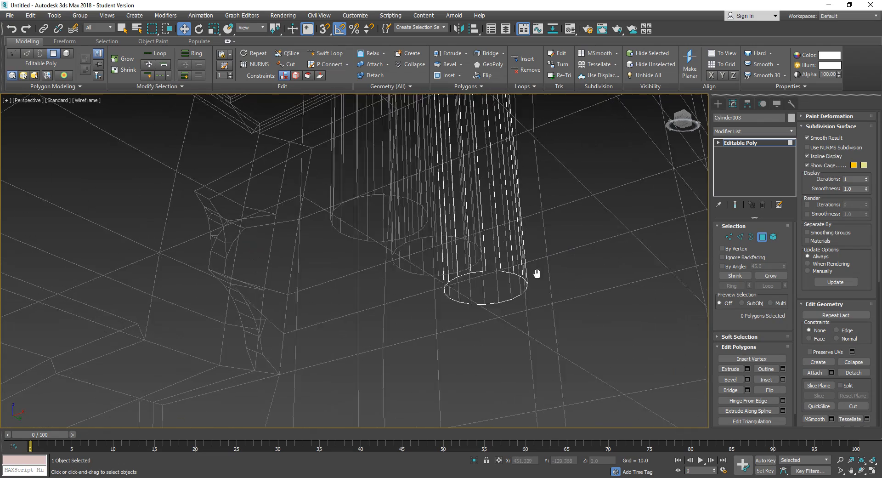
middle_click_drag(537, 273, 553, 268)
key("F3")
left_click(548, 266)
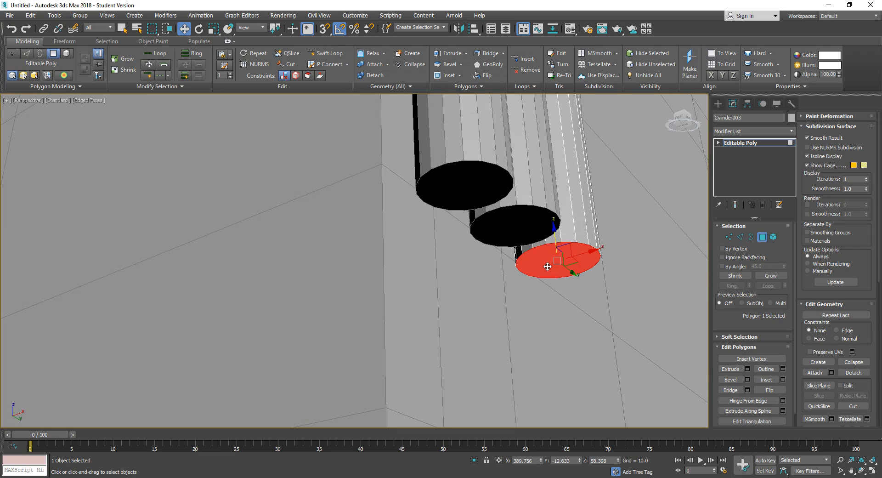
left_click_drag(585, 255, 517, 286, "shift")
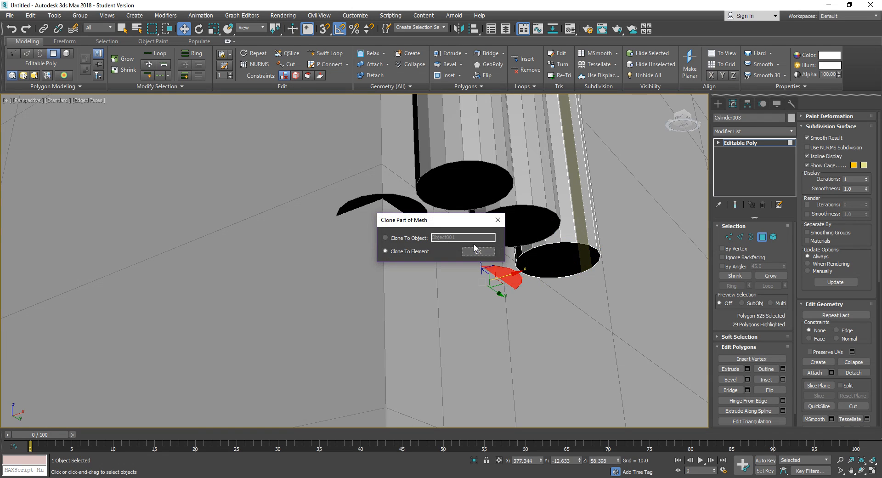
left_click(477, 250)
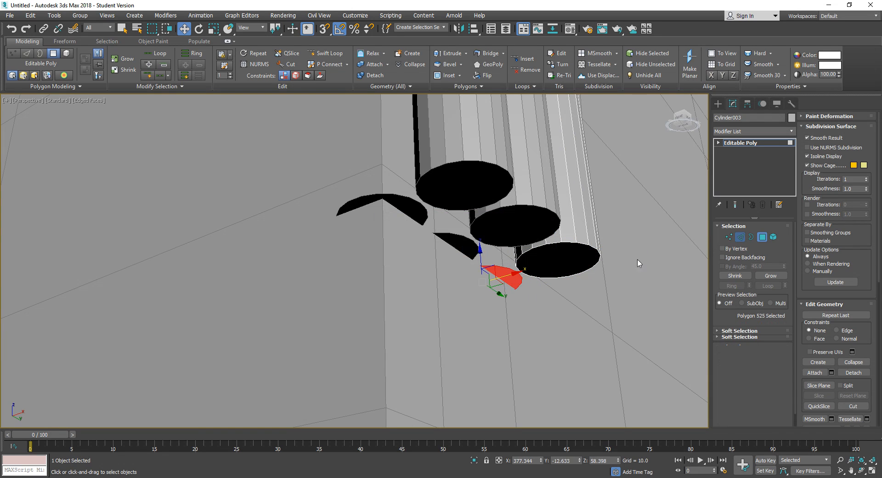
- Select the two edges of the cloned bottom cap that lie nearest the vertical pipe
key("2")
left_click(518, 276)
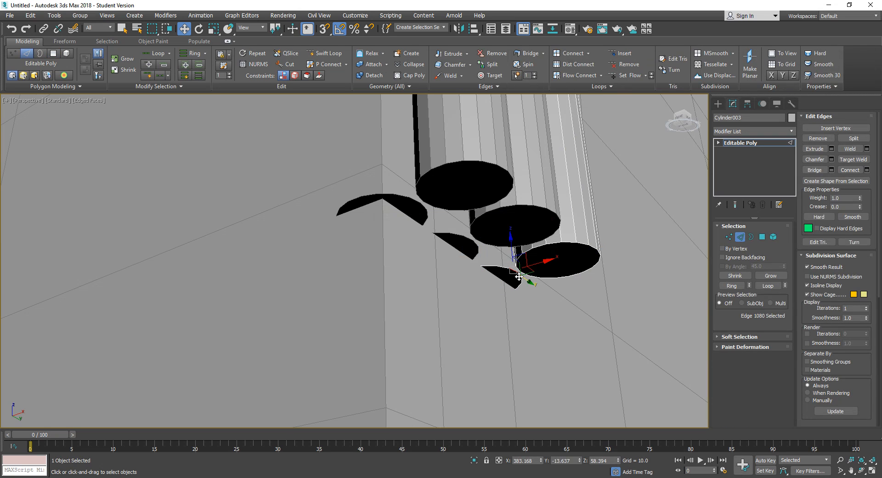
left_click(519, 277, "ctrl")
key("e")
key("r")
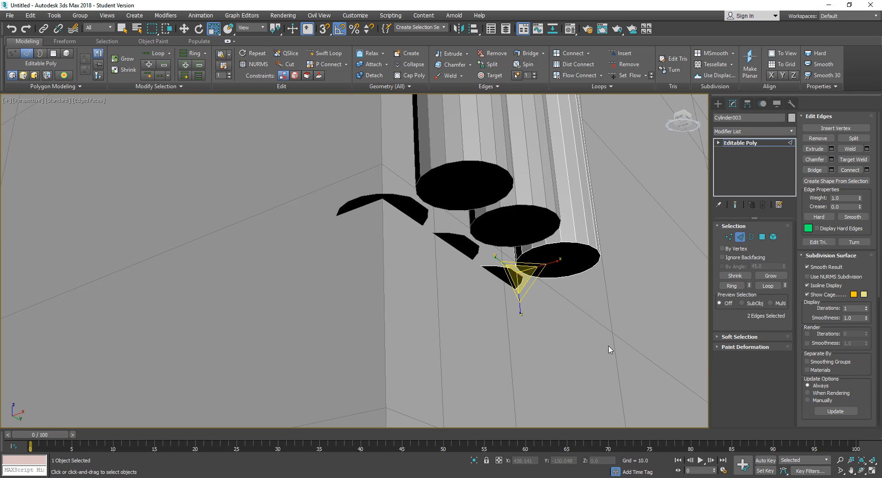
mouse_move(603, 331)
middle_mouse_down("alt")
mouse_move(581, 322)
mouse_move(620, 312)
middle_mouse_up("alt")
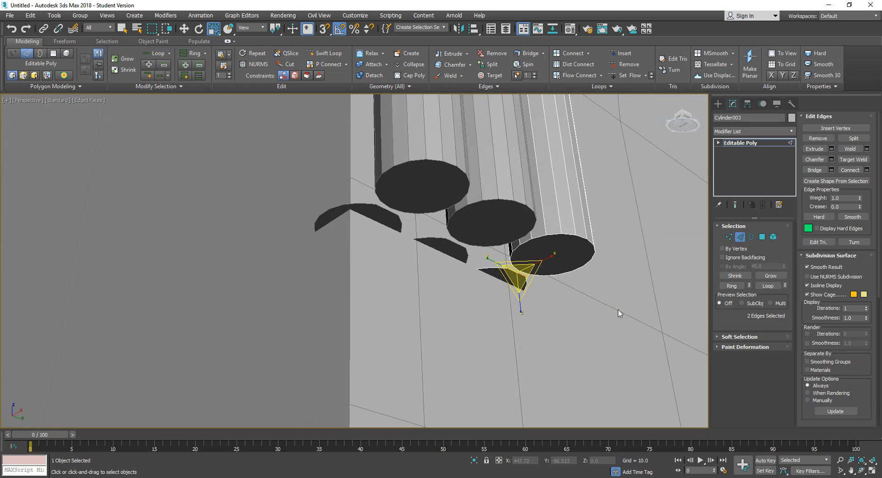
- Hinge the vertical run's bottom cap 90 degrees in 7 segments around the cloned cap's nearest edge
left_click(762, 236)
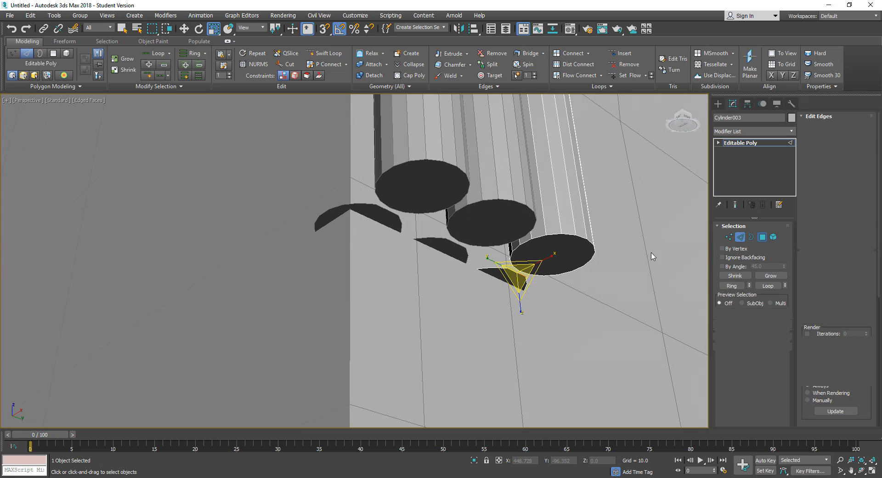
left_click(553, 255)
middle_click_drag(556, 256, 433, 256, "alt")
middle_click_drag(613, 255, 457, 271)
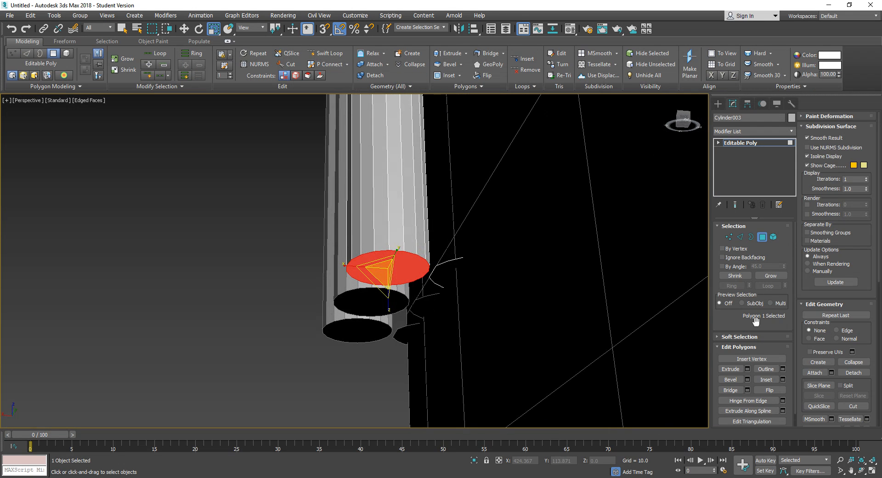
left_click(783, 401)
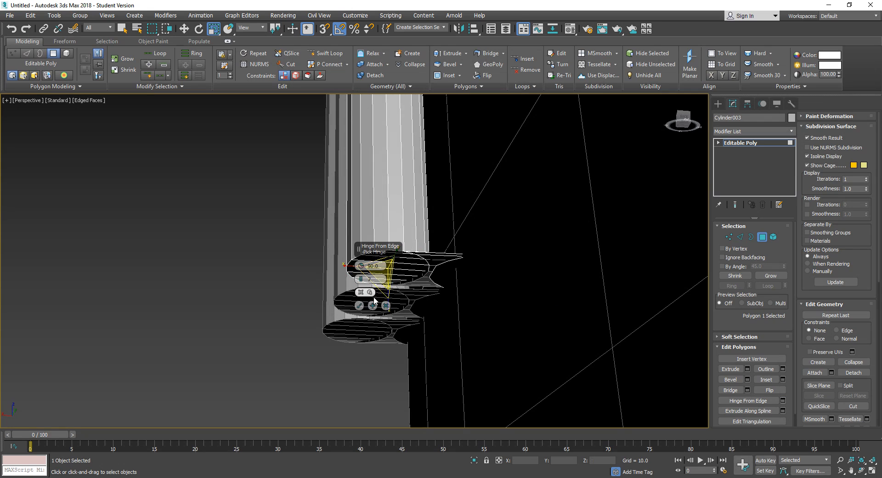
left_click(361, 292)
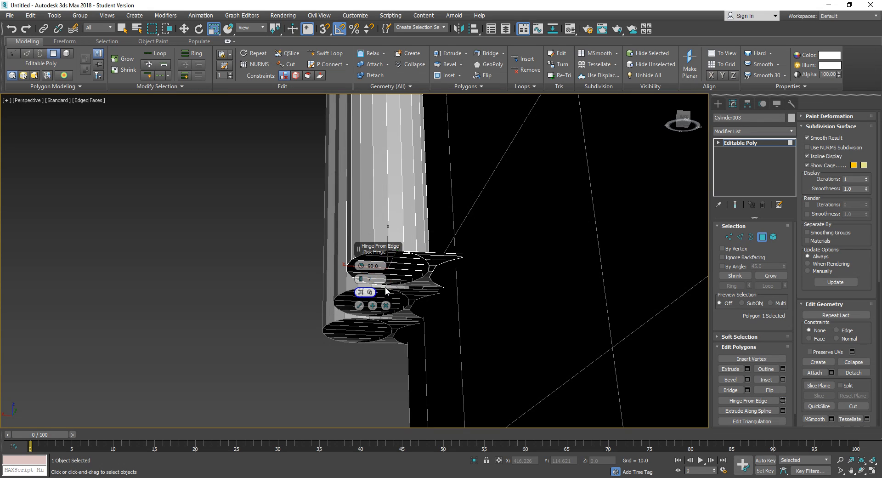
left_click(432, 272)
left_click(360, 305)
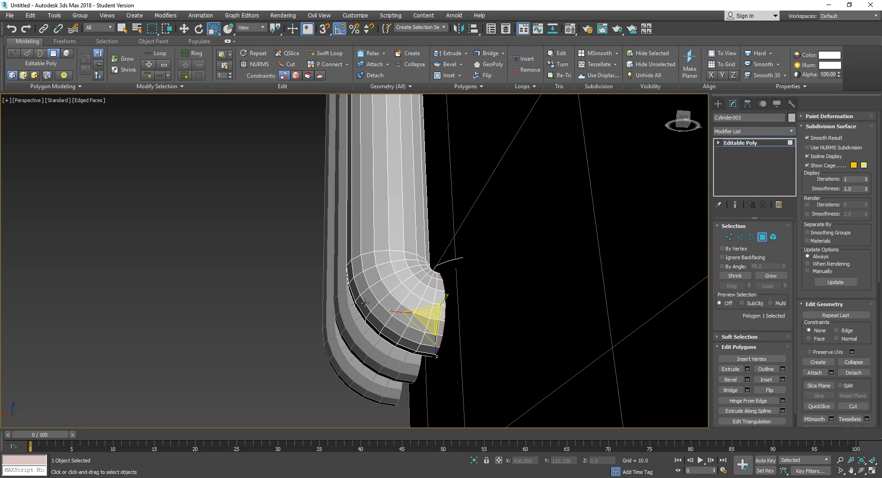
- Delete the leftover cloned hinge cap beside the pipe's lower rear bend
left_click(762, 237)
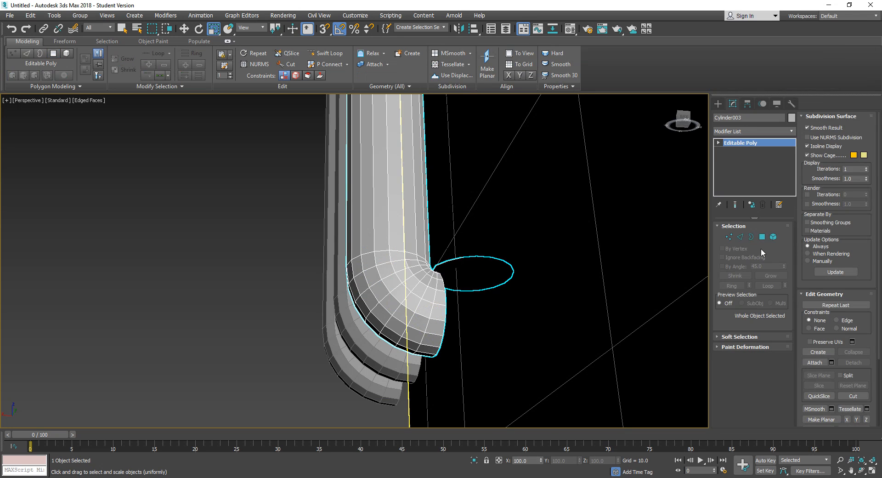
left_click(766, 237)
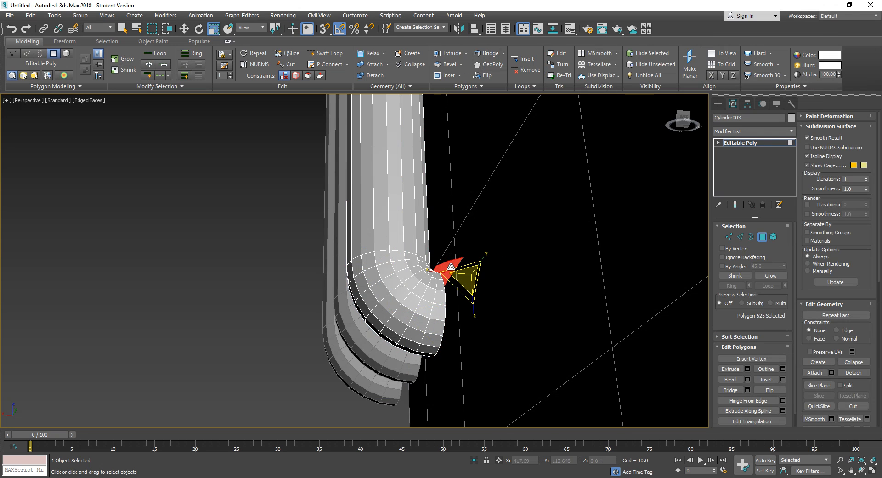
key("Delete")
scroll(452, 266, "down", 4)
middle_click_drag(306, 238, 494, 275, "alt")
scroll(505, 275, "down", 10)
middle_click_drag(590, 277, 548, 274, "alt")
left_click(762, 237)
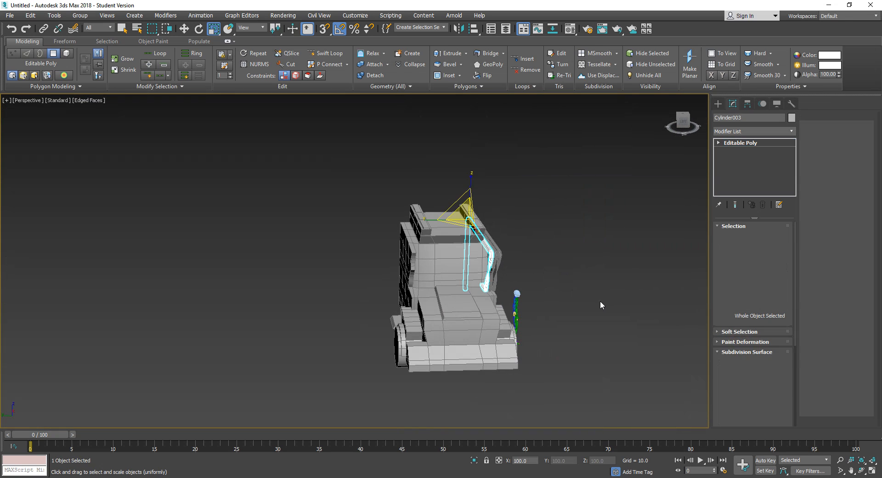
- Create a cylinder about 31.2 in radius and 57.5 high, projecting from the lower rear of the cab's side wall
middle_click_drag(600, 301, 540, 289, "alt")
scroll(526, 298, "up", 4)
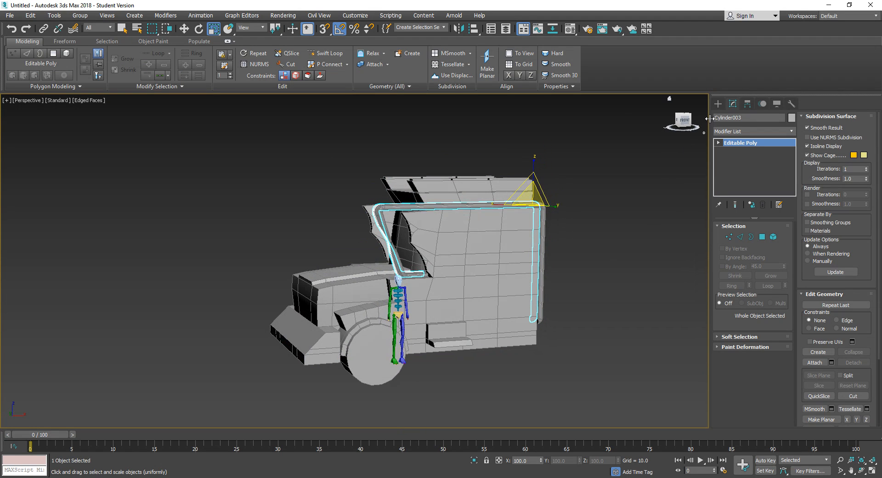
left_click(718, 103)
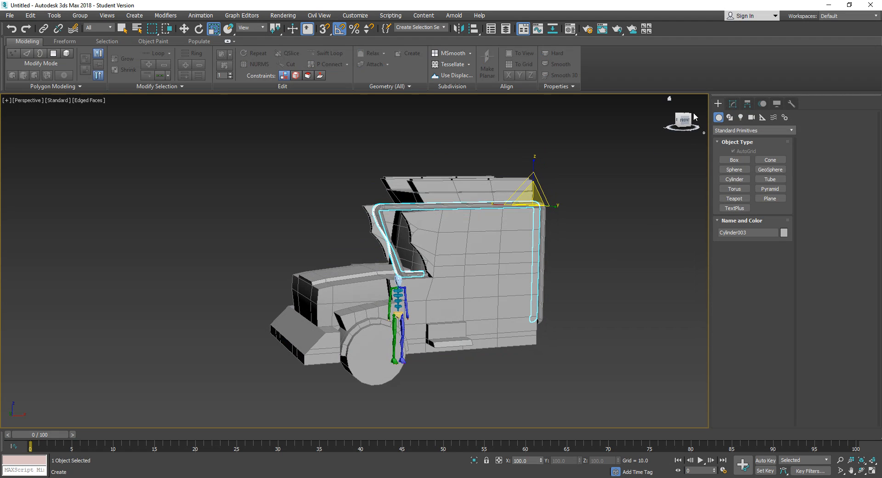
left_click(738, 175)
middle_click_drag(567, 250, 561, 256, "alt")
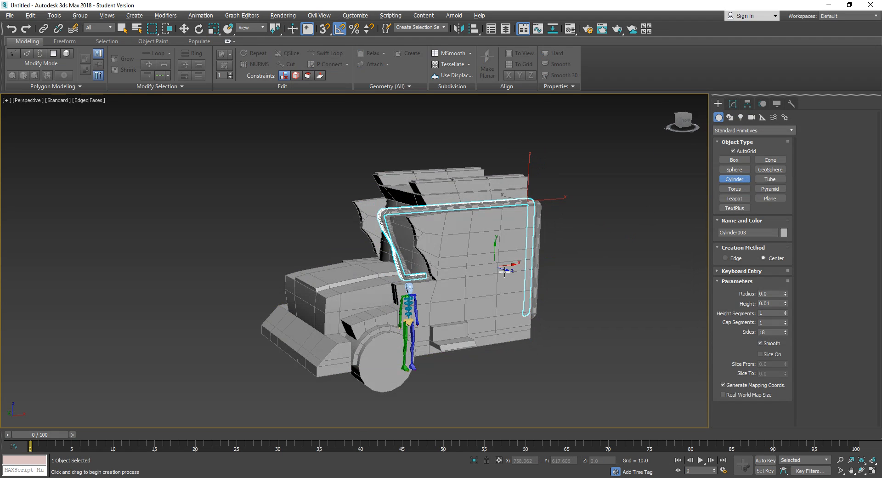
scroll(524, 257, "up", 3)
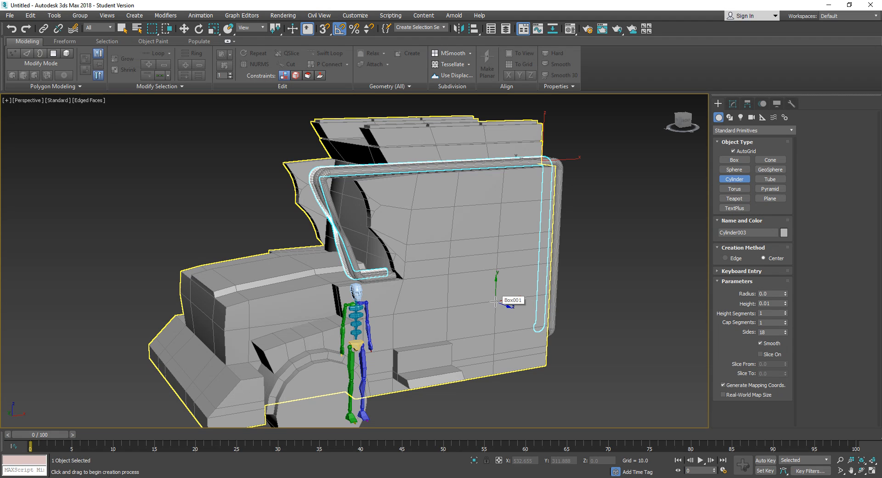
left_click_drag(495, 307, 516, 329)
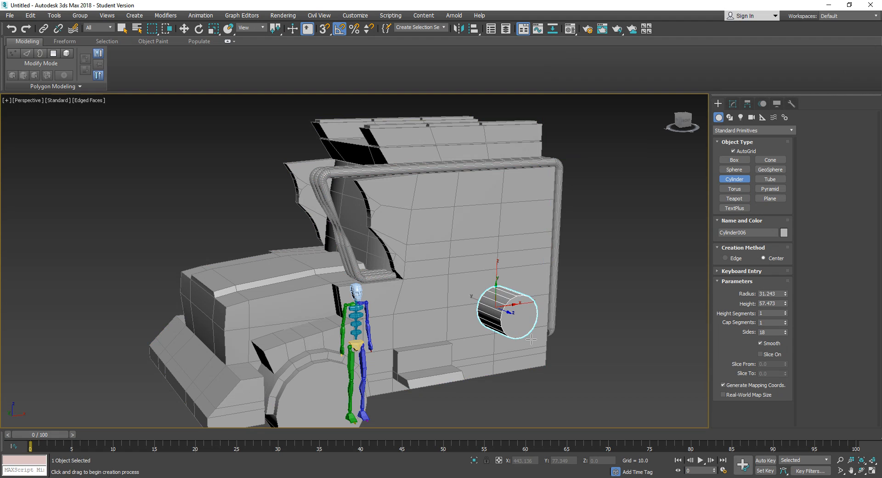
- Convert the new side-wall cylinder to an editable poly
middle_click_drag(531, 339, 492, 344, "alt")
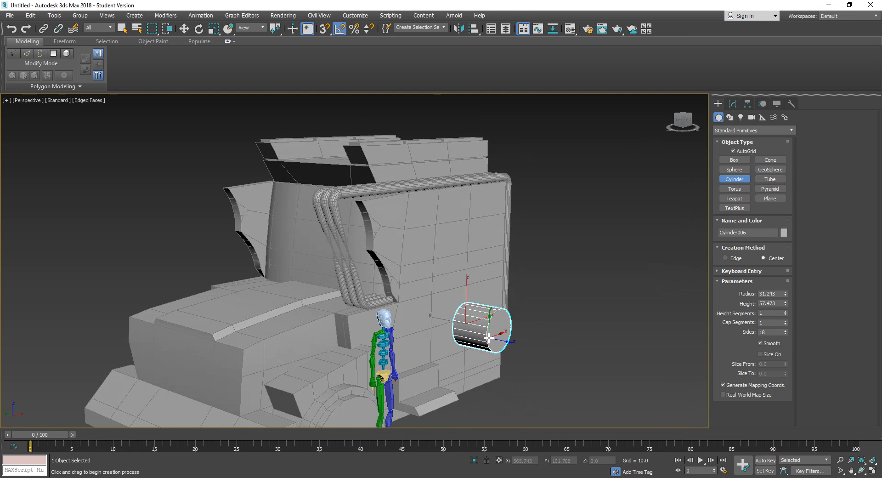
scroll(496, 343, "up", 3)
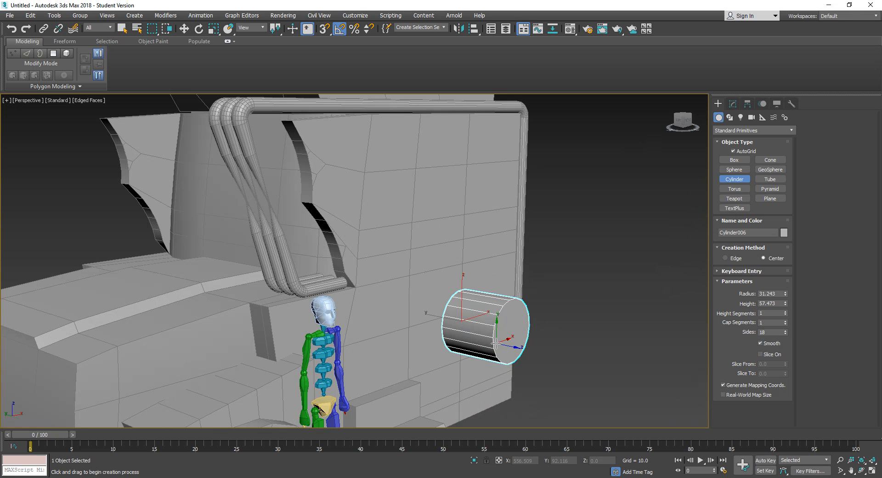
key("r")
right_click(511, 333)
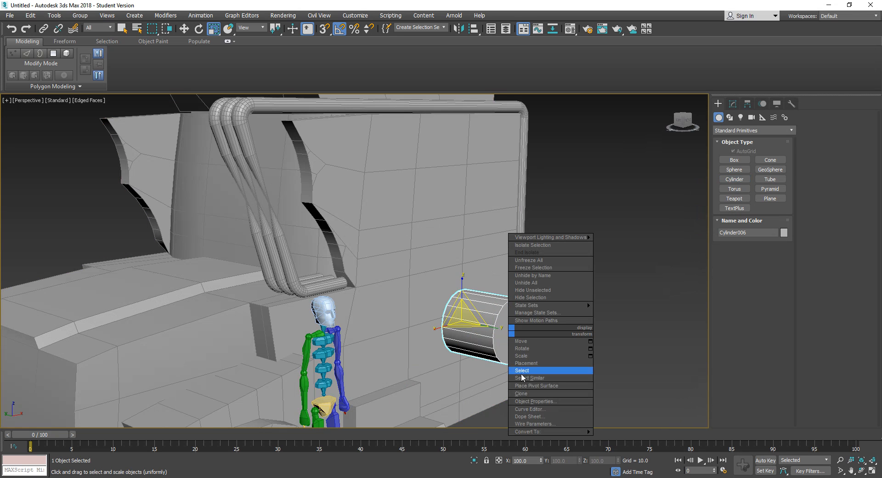
mouse_move(533, 434)
left_click(630, 442)
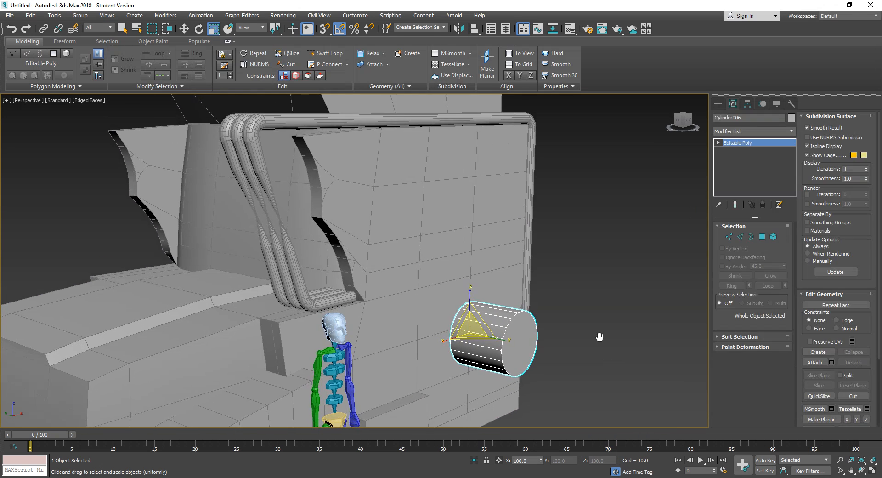
- Shorten the cylinder by moving its outer cap polygon about 23.5 units along Y toward the cab
left_click(762, 236)
left_click(529, 345)
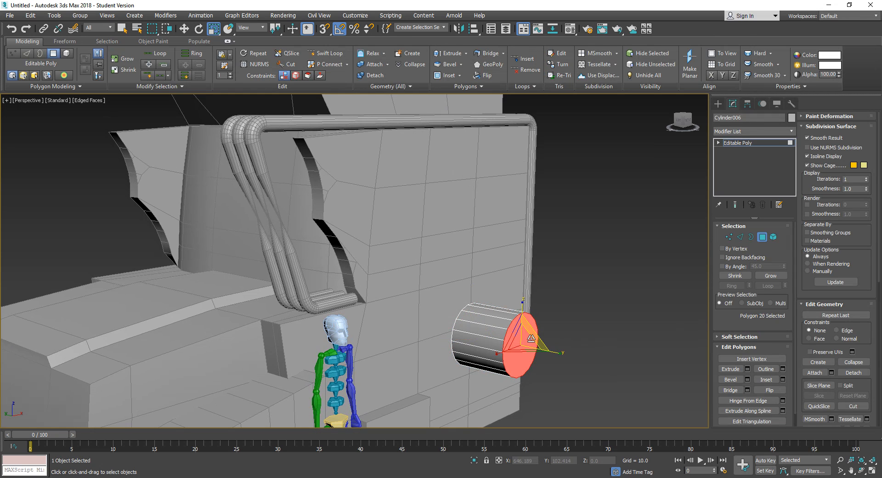
key("w")
mouse_move(501, 355)
middle_mouse_down("alt")
mouse_move(476, 348)
mouse_move(508, 356)
middle_mouse_up("alt")
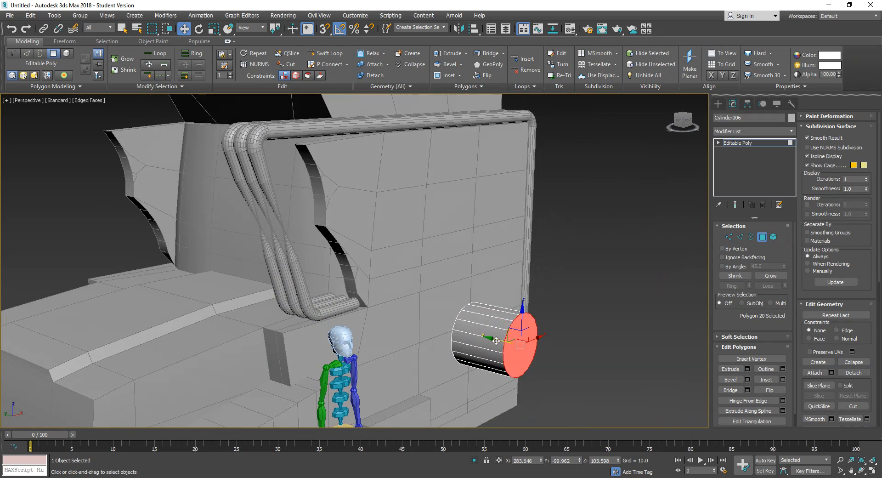
left_click_drag(495, 341, 473, 336)
- Hinge the cylinder's outer cap 90 degrees in 2 segments about an upper edge of the cap, forming an upward elbow
scroll(517, 351, "down", 1)
scroll(523, 353, "up", 5)
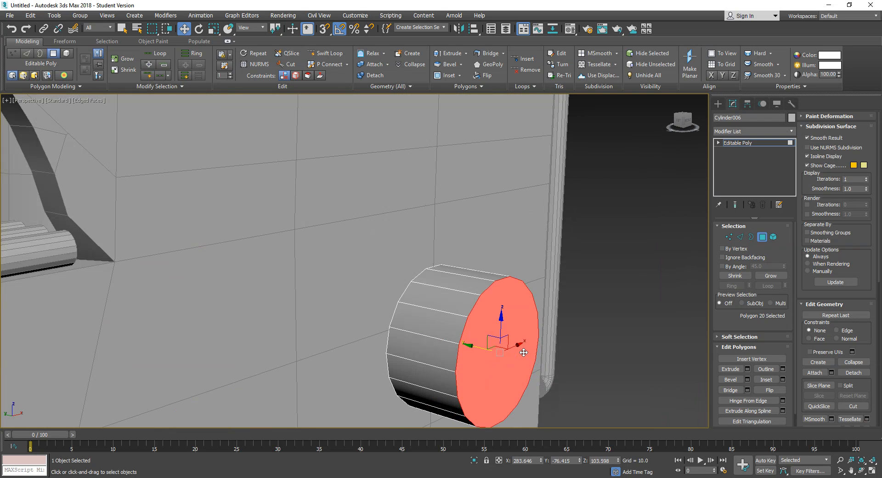
mouse_move(524, 352)
middle_mouse_down("alt")
mouse_move(512, 366)
mouse_move(524, 350)
middle_mouse_up("alt")
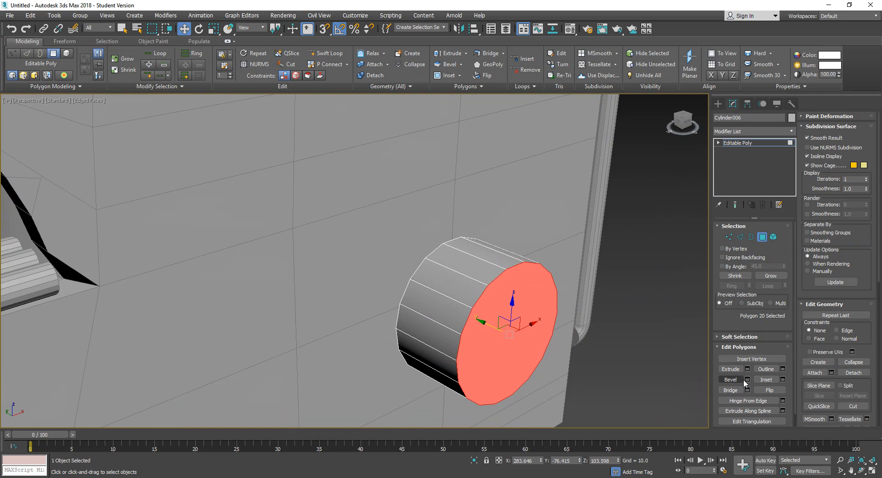
left_click(782, 400)
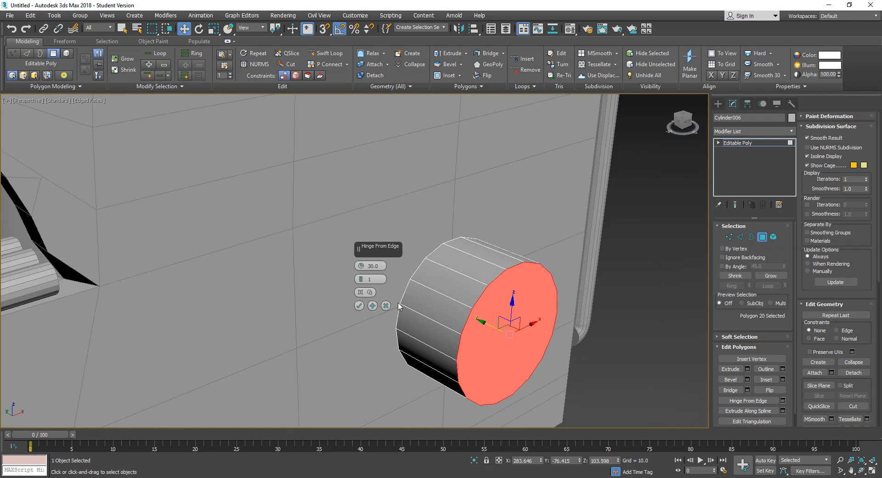
left_click(361, 292)
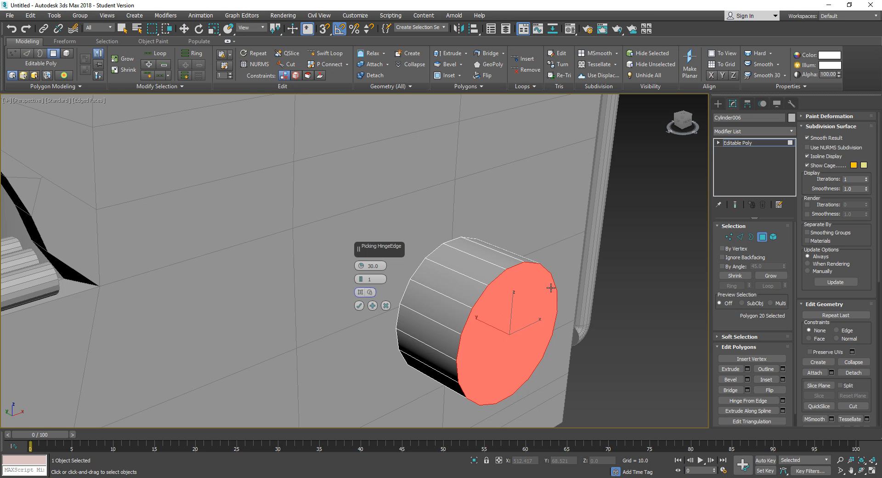
left_click(513, 267)
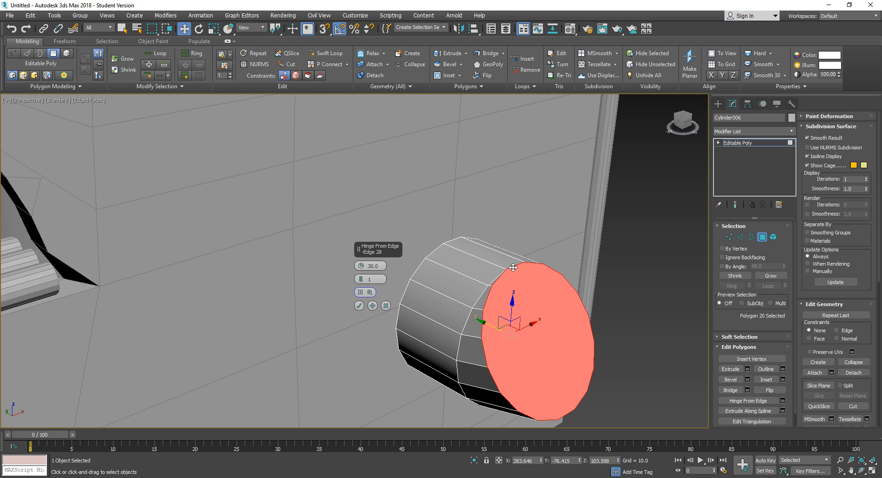
middle_click_drag(492, 310, 476, 287, "alt")
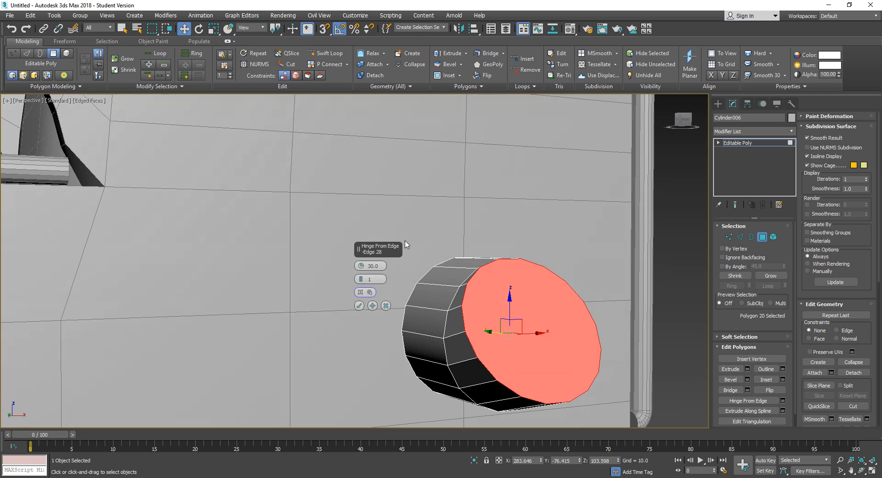
left_click(373, 266)
type("90")
key("Return")
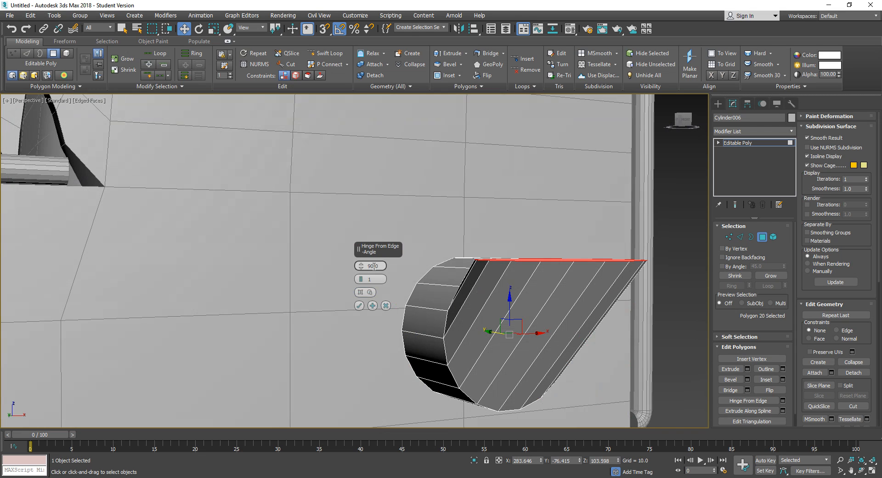
middle_click_drag(415, 324, 440, 314)
left_click(362, 278)
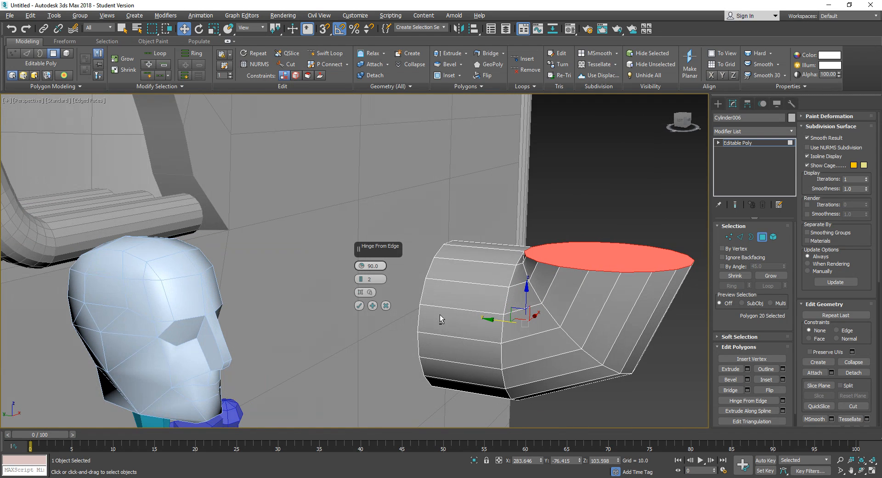
left_click(359, 305)
- Move all the elbow's outer vertices about 19 units along Y toward the cab, leaving the ring at the wall in place
scroll(528, 307, "down", 8)
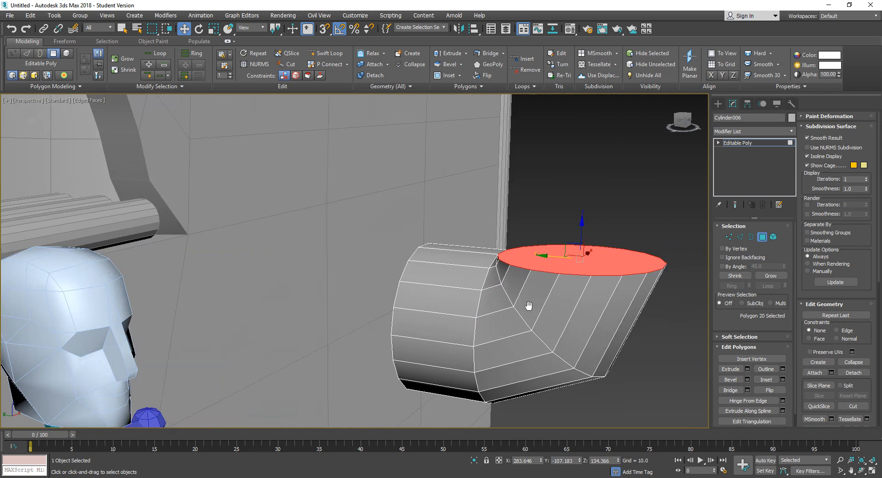
middle_click_drag(593, 337, 643, 317, "alt")
left_click(730, 236)
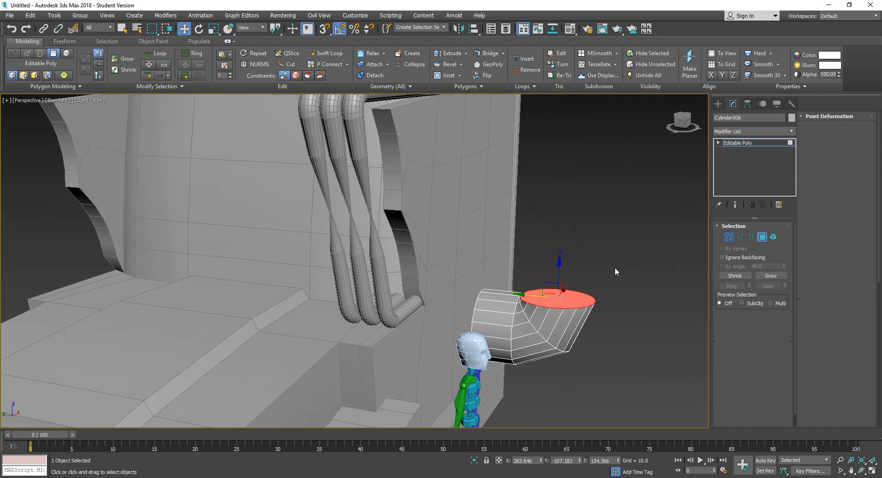
left_click_drag(618, 264, 509, 395)
left_click_drag(510, 315, 491, 316)
middle_click_drag(605, 345, 713, 324, "alt")
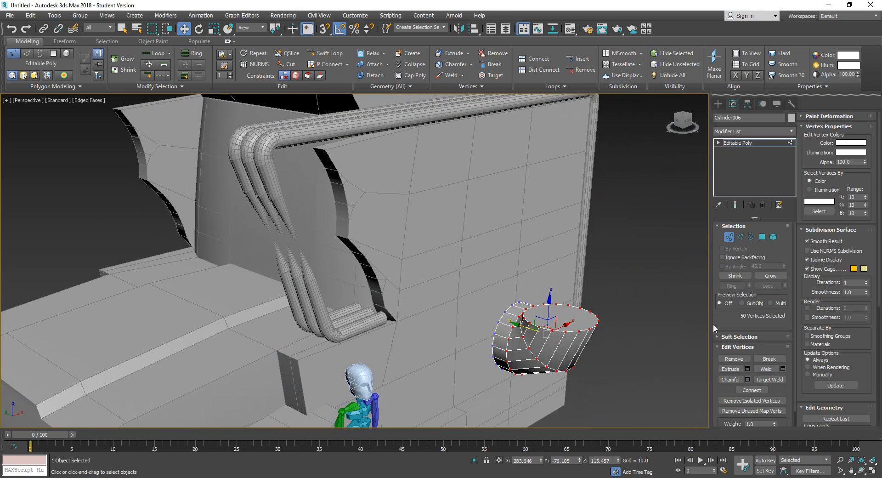
- Bevel the elbow's upward-facing cap into a vertical stack and raise the top cap to about 249.4 in Z
left_click(763, 237)
left_click(585, 322)
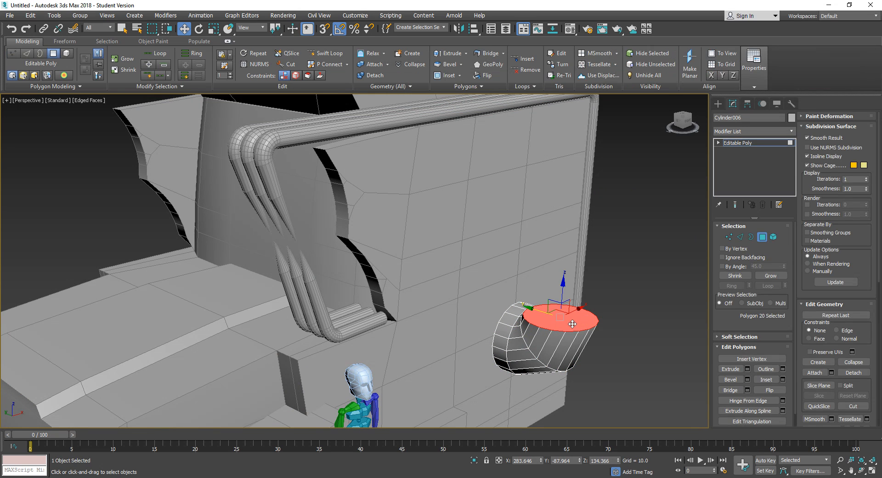
middle_click_drag(586, 331, 631, 346)
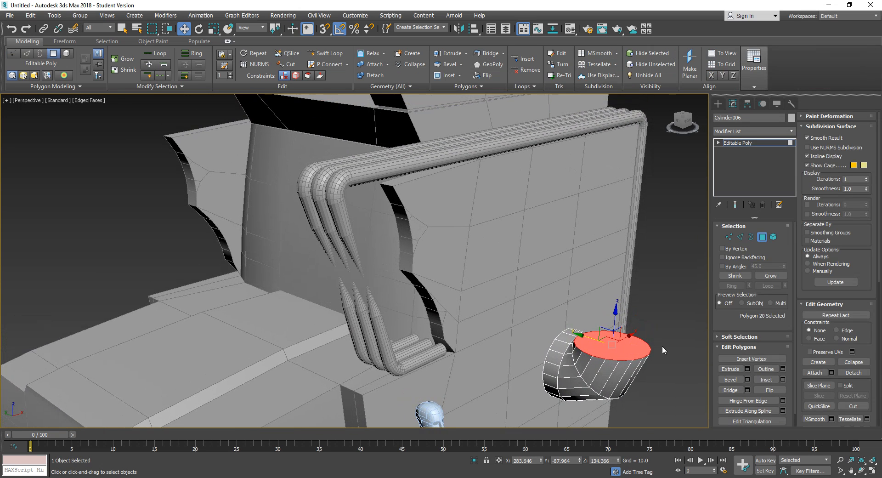
left_click(730, 380)
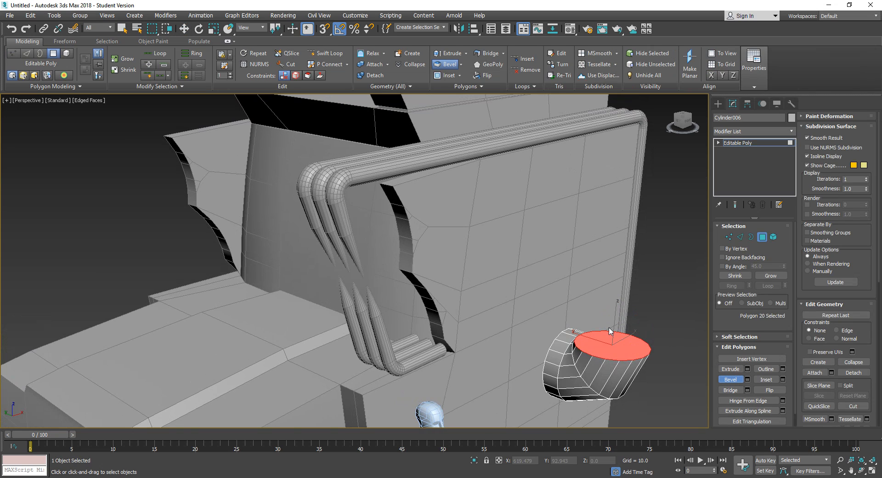
left_click_drag(634, 346, 649, 2)
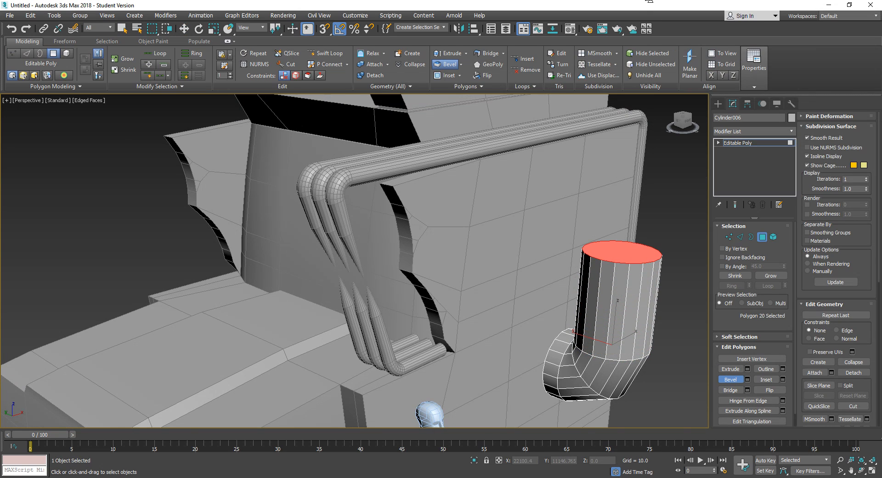
right_click(650, 188)
left_click_drag(607, 342, 617, 239)
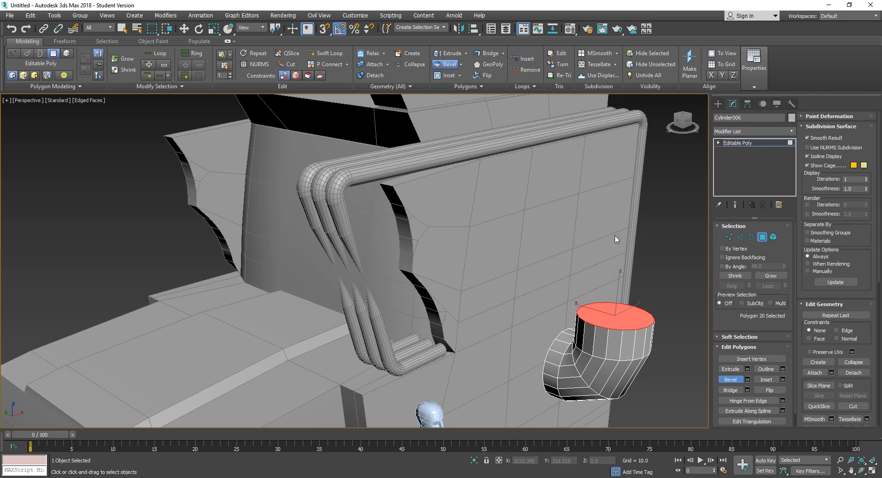
key("w")
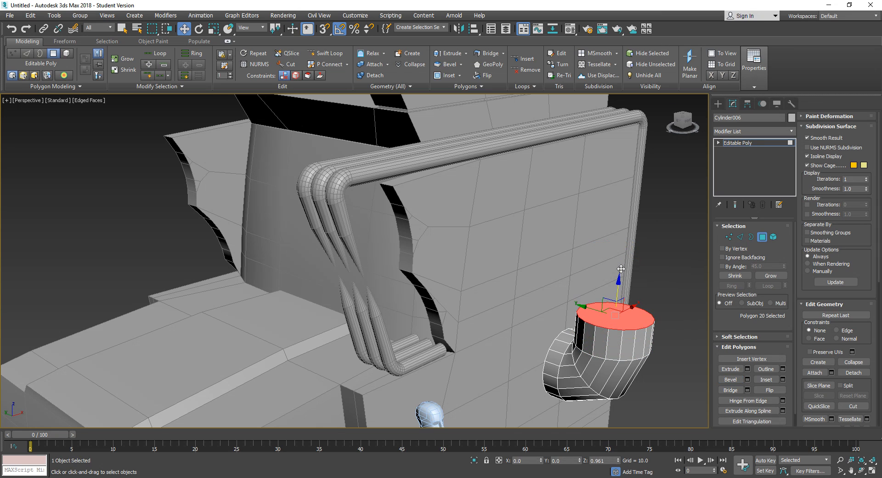
left_click_drag(621, 268, 630, 187)
- Bevel the stack's top cap slightly upward and inward to taper its upper rim
middle_click_drag(640, 185, 639, 276)
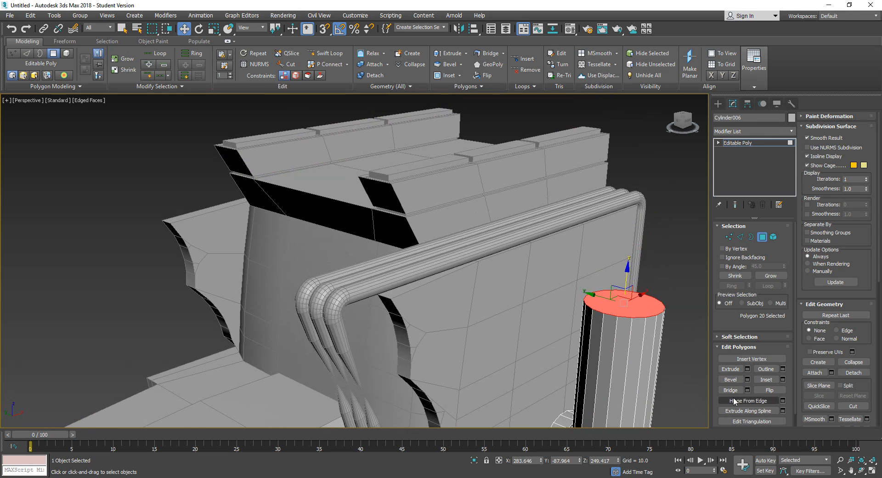
left_click(731, 379)
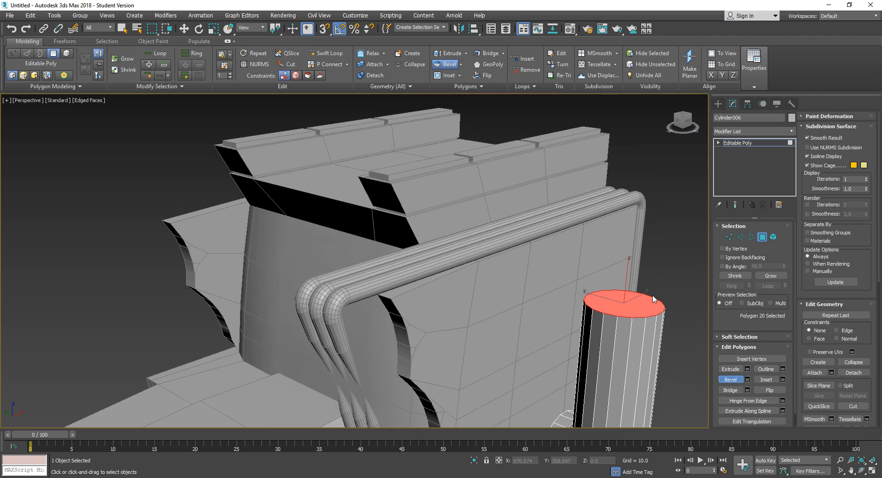
left_click_drag(636, 301, 640, 230)
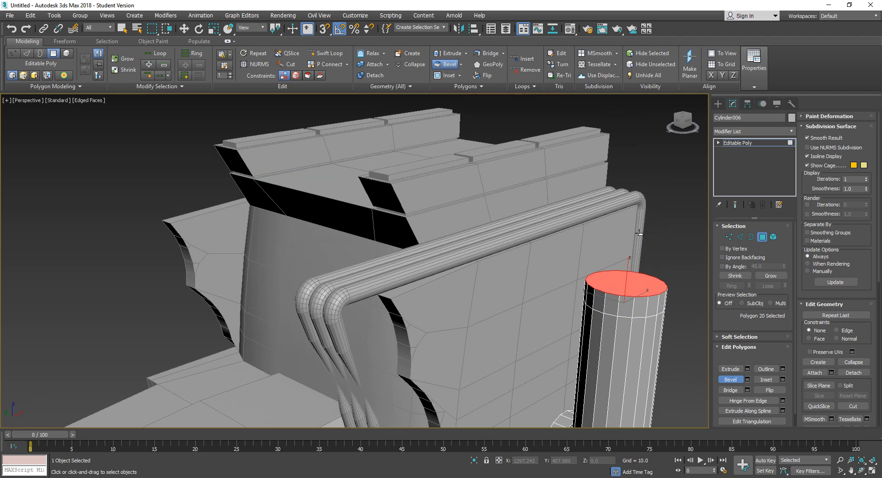
left_click(636, 265)
scroll(654, 269, "down", 3)
middle_click_drag(663, 283, 648, 296, "alt")
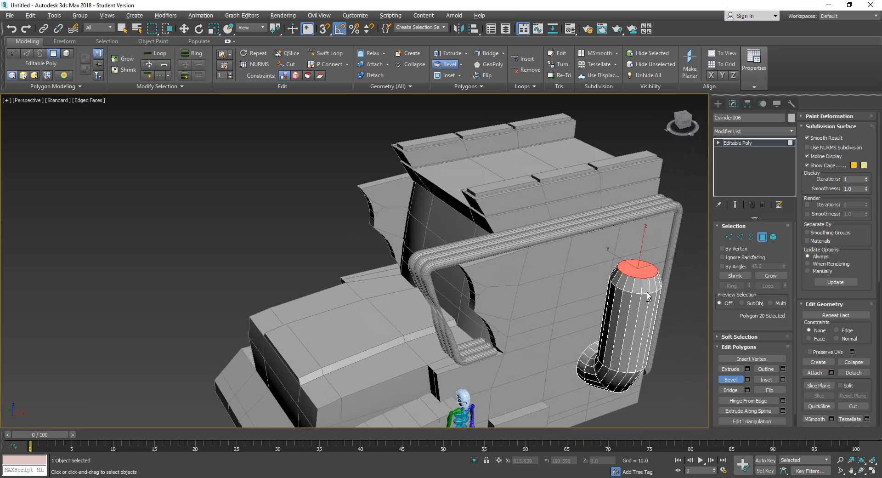
- Bevel the stack's top cap inward and slightly down, leaving a thin rim around a recessed face
scroll(648, 297, "up", 3)
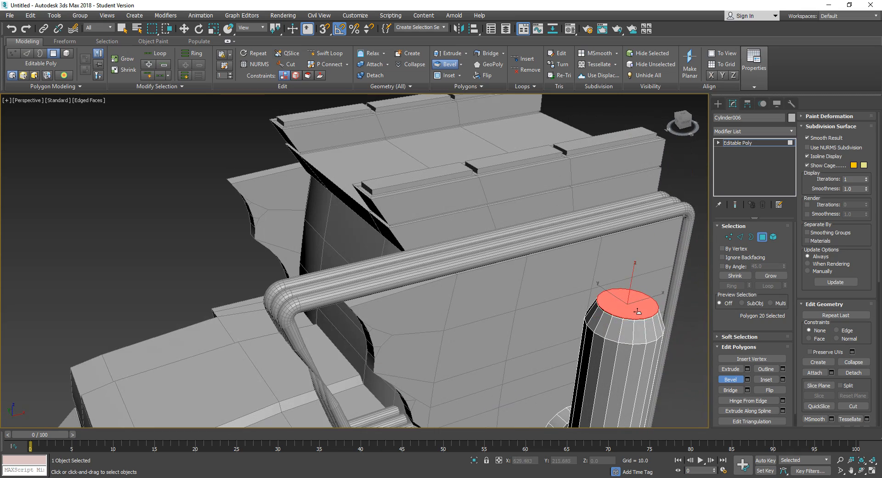
left_click_drag(637, 316, 633, 324)
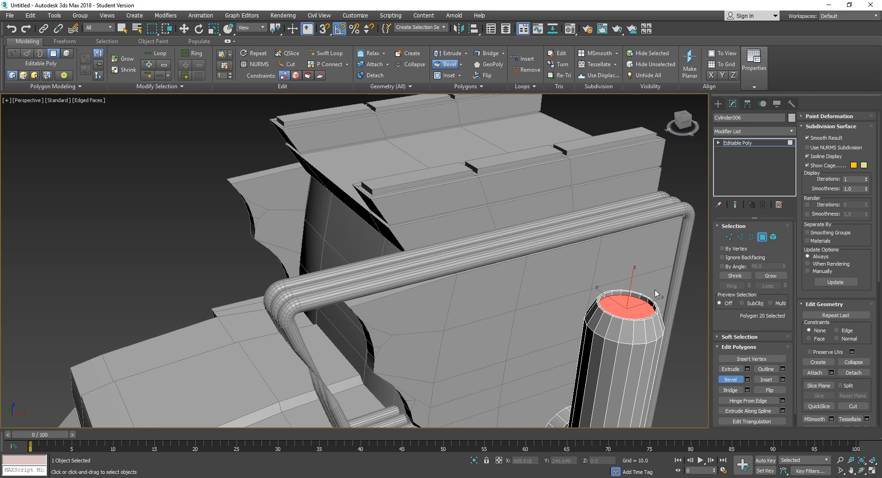
left_click(676, 309)
middle_click_drag(675, 308, 599, 347, "alt")
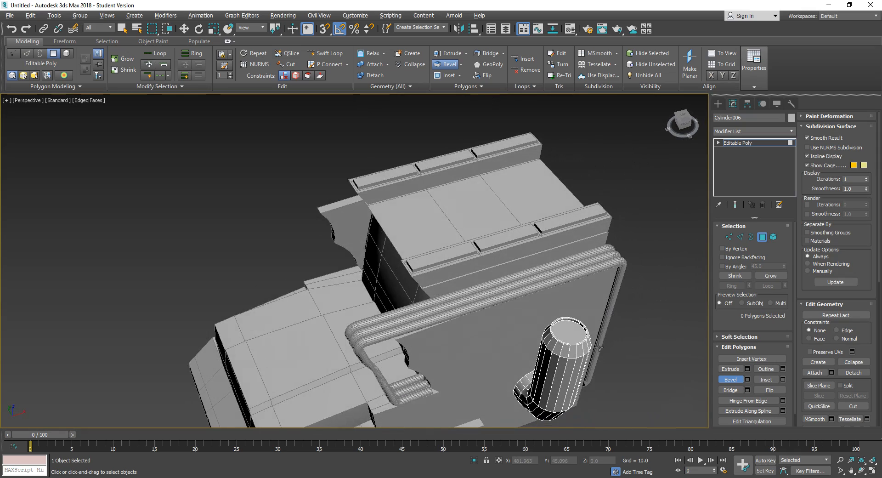
scroll(599, 347, "up", 4)
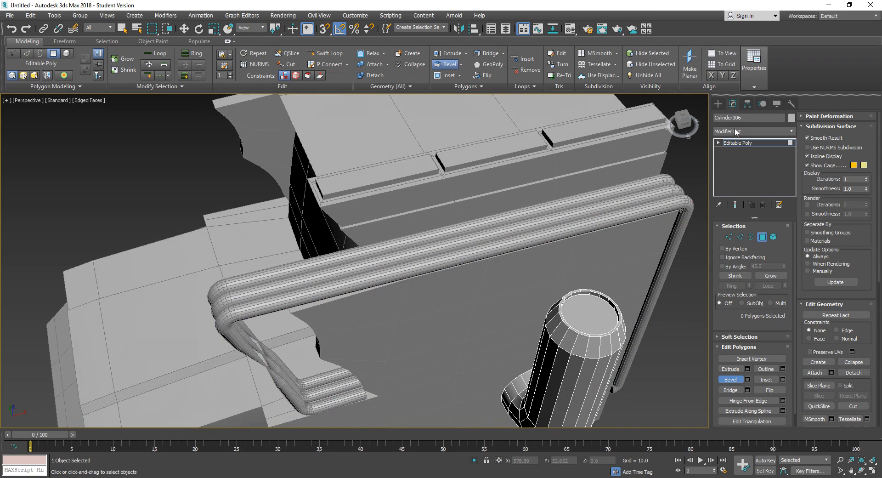
- Create a one-segment AutoGrid tube on the stack's top cap, with radii of about 7.1 and 8.7 and a height of about 246.2
key("w")
left_click(718, 104)
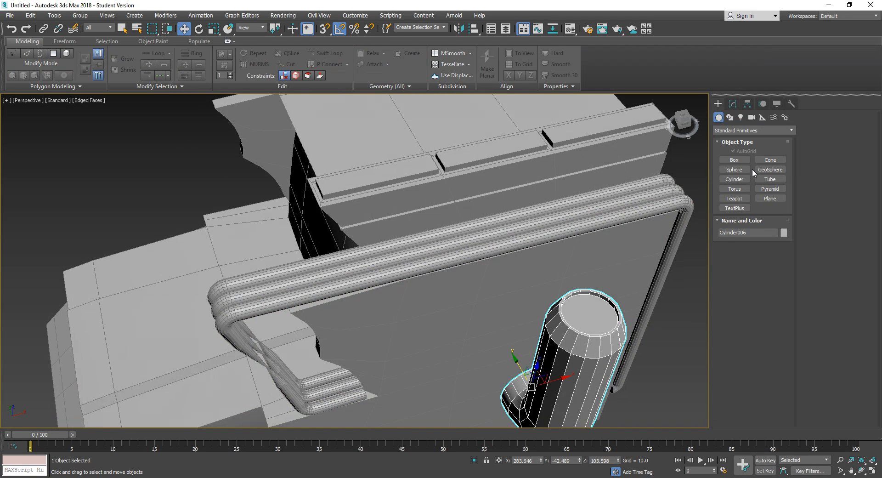
left_click(770, 179)
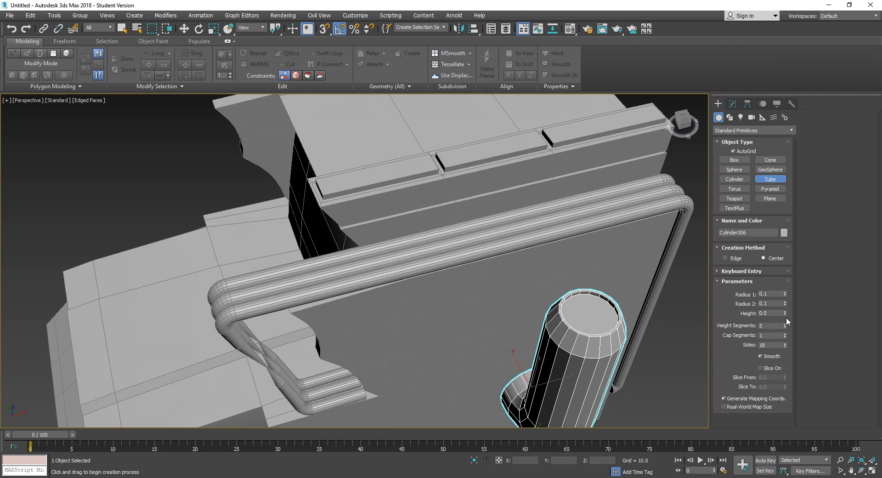
left_click_drag(784, 327, 786, 379)
left_click_drag(604, 310, 607, 317)
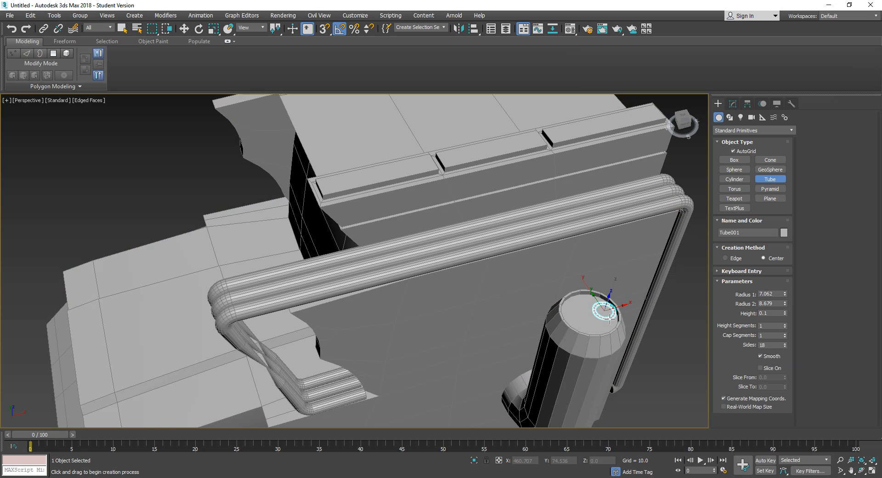
left_click(610, 318)
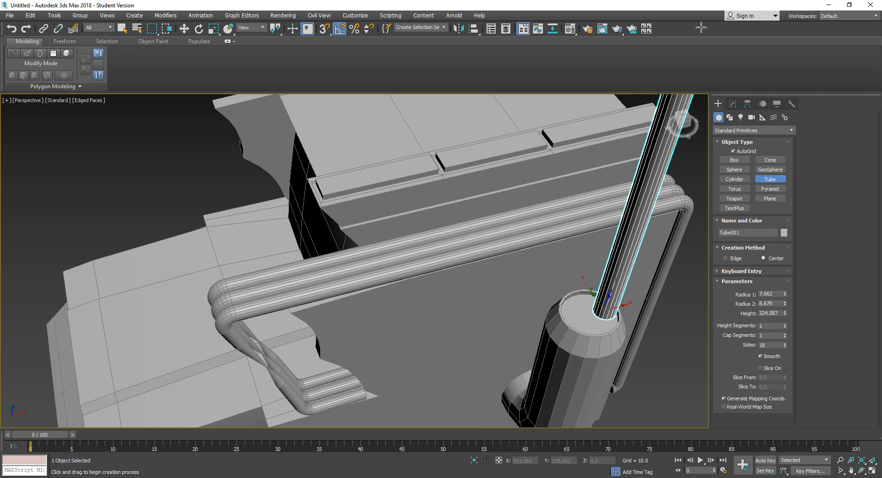
left_click(717, 3)
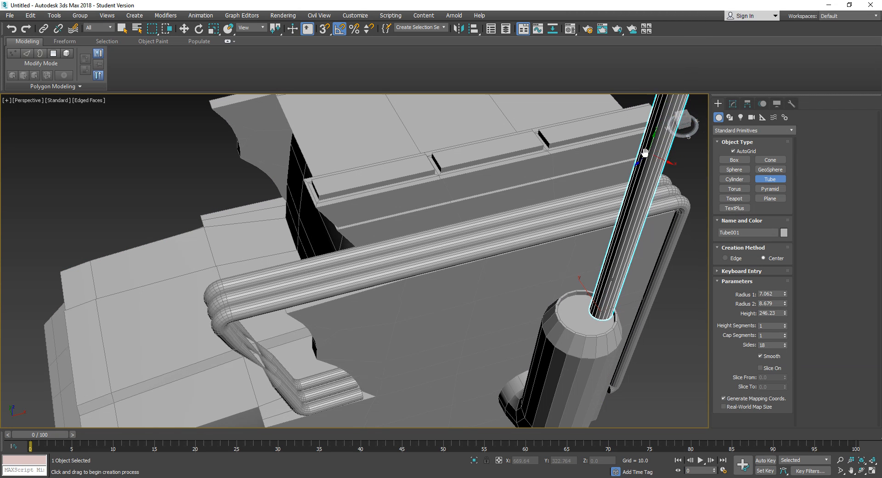
- Set the new tube's height segments to 5
scroll(643, 153, "down", 4)
middle_click_drag(559, 202, 583, 248, "alt")
scroll(563, 160, "down", 5)
scroll(561, 213, "up", 5)
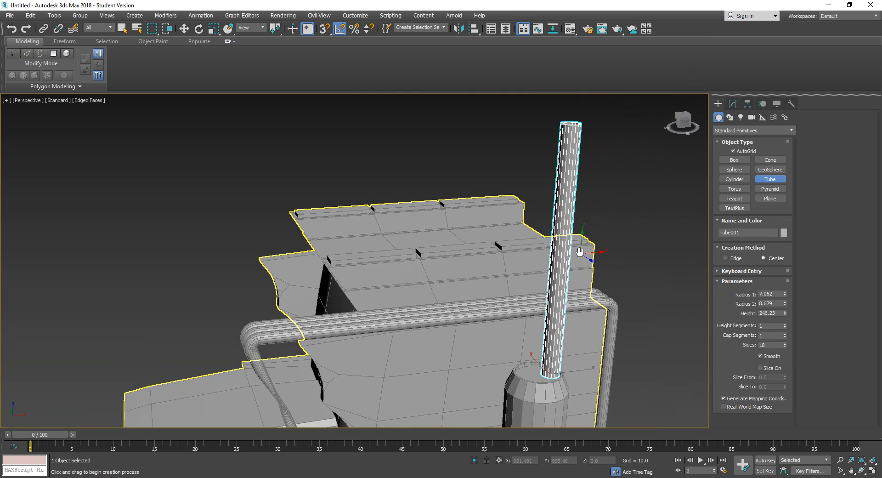
left_click(786, 324)
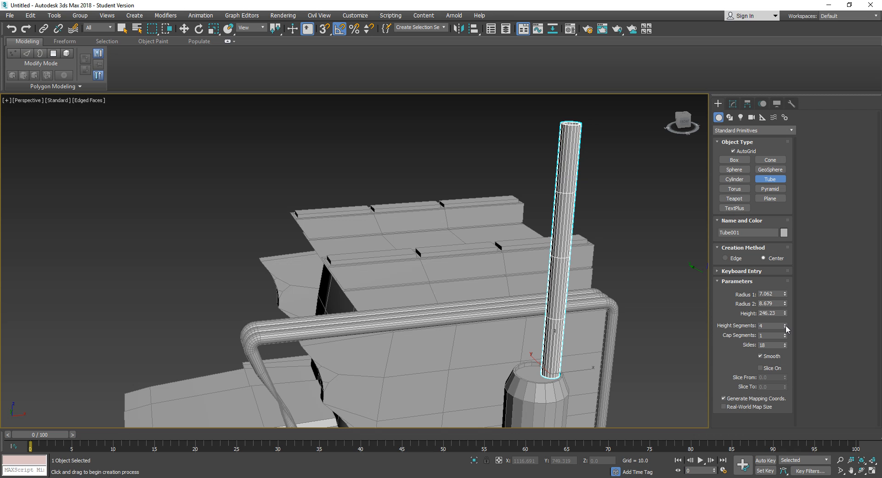
left_click(785, 324)
middle_click_drag(588, 296, 646, 284)
scroll(646, 284, "down", 5)
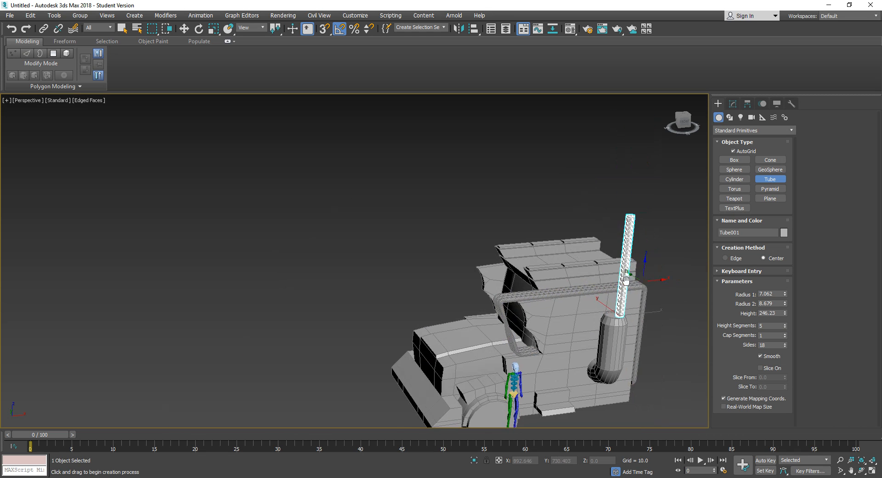
- Convert the tube on top of the exhaust stack to an editable poly
key("w")
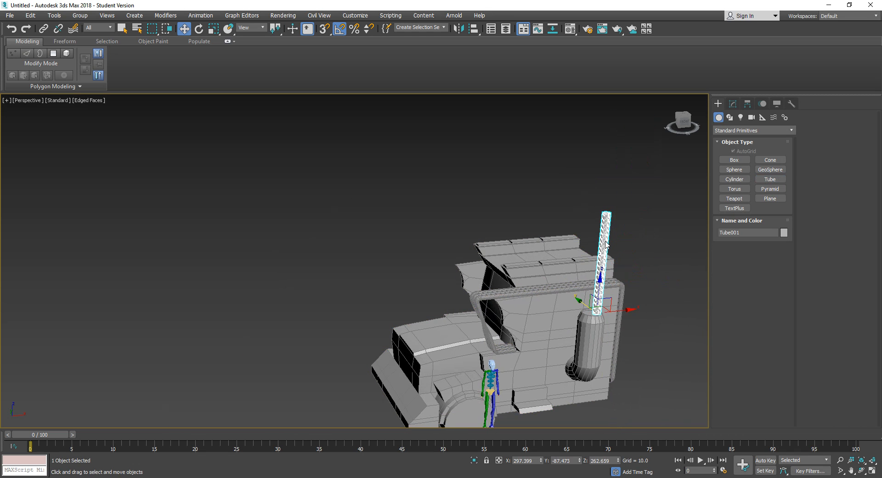
right_click(602, 259)
mouse_move(622, 356)
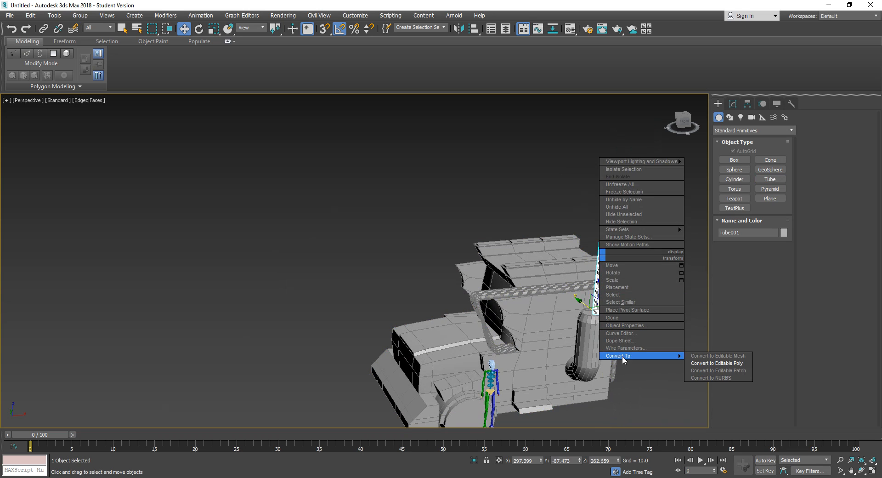
left_click(706, 363)
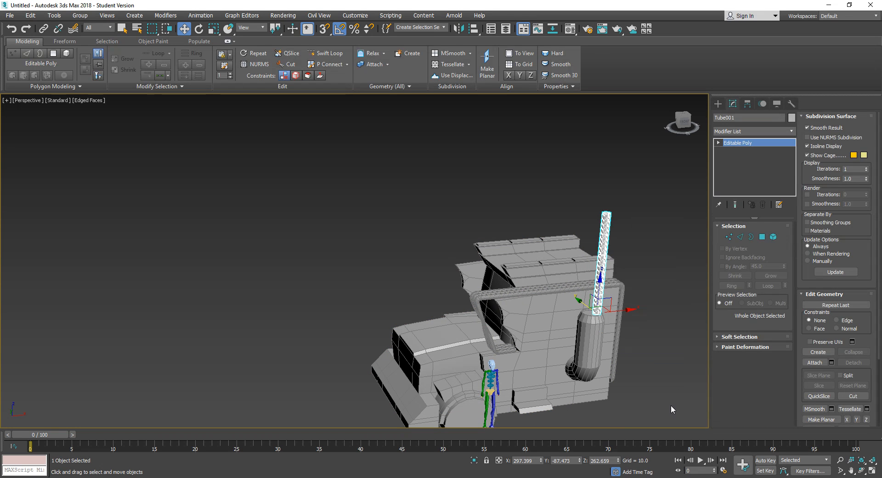
- Clone the tube as two instances spaced about 19 units apart along X toward the truck's front
middle_click_drag(671, 404, 648, 374, "alt")
scroll(647, 373, "up", 3)
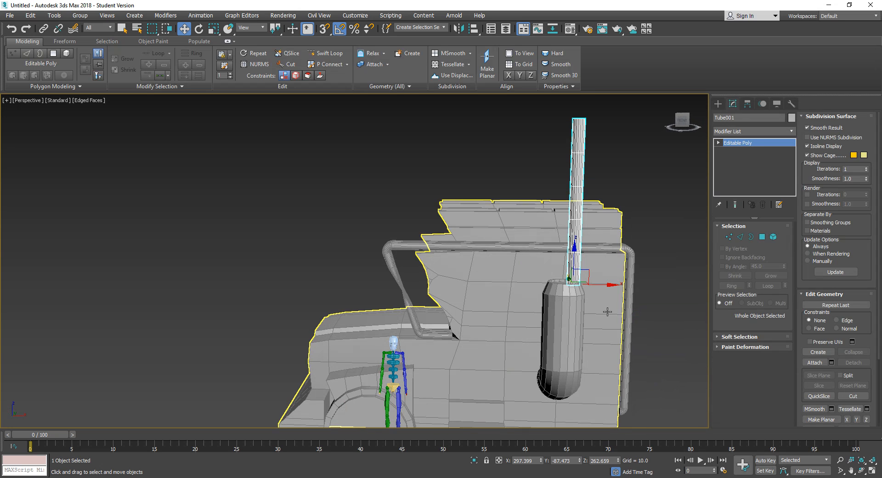
left_click_drag(608, 284, 595, 284, "shift")
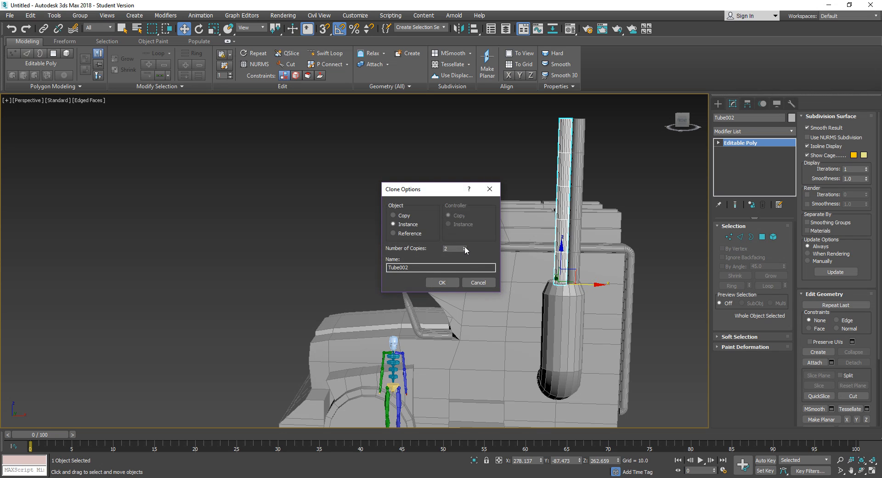
left_click(442, 282)
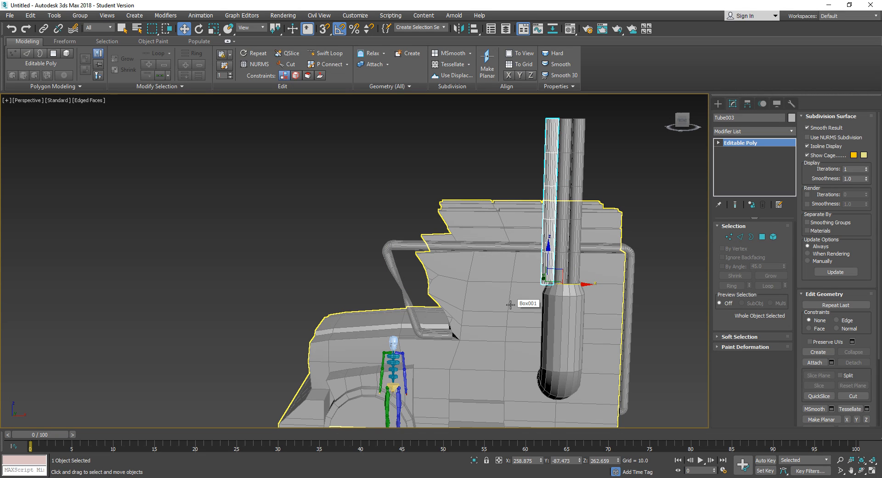
middle_click_drag(656, 295, 625, 316)
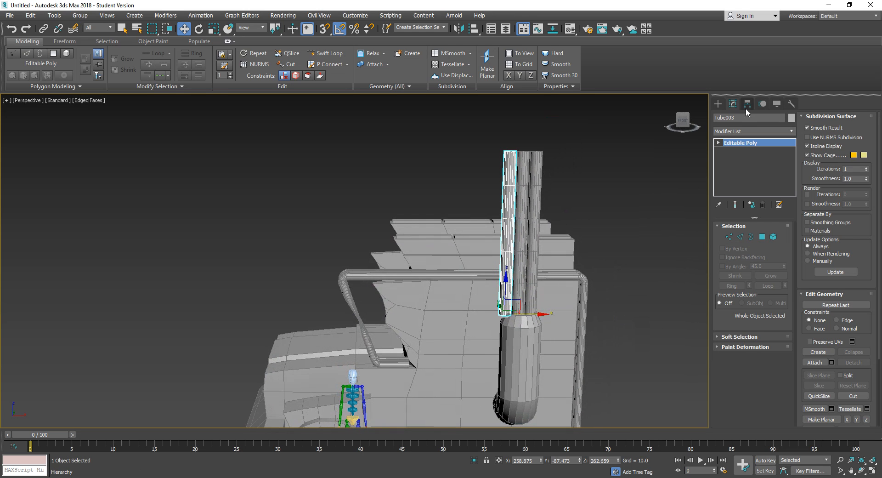
left_click(580, 185)
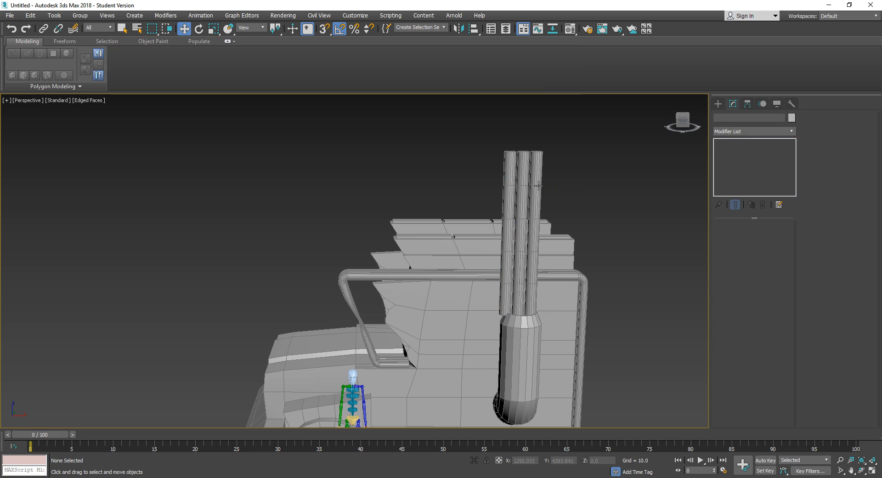
left_click(537, 186)
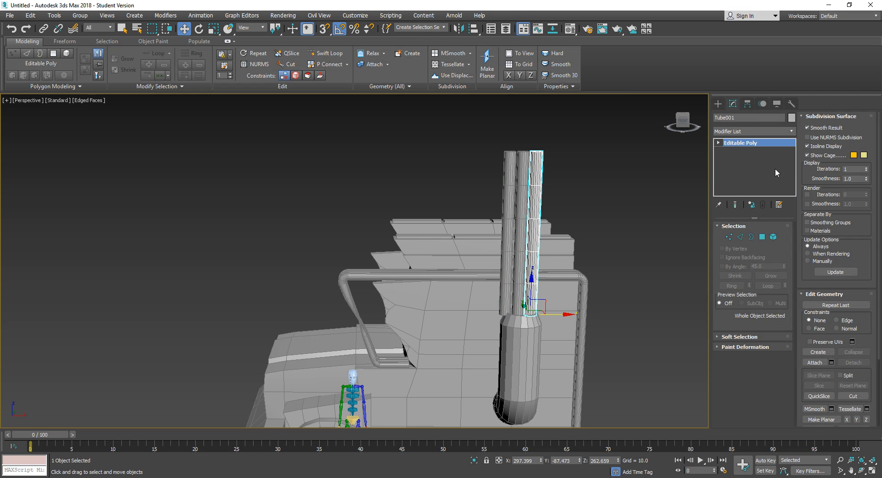
left_click(813, 362)
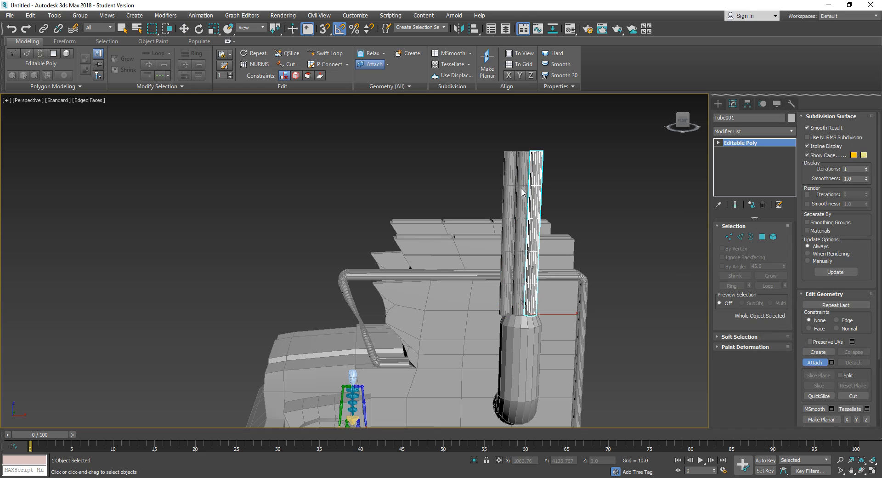
left_click(822, 363)
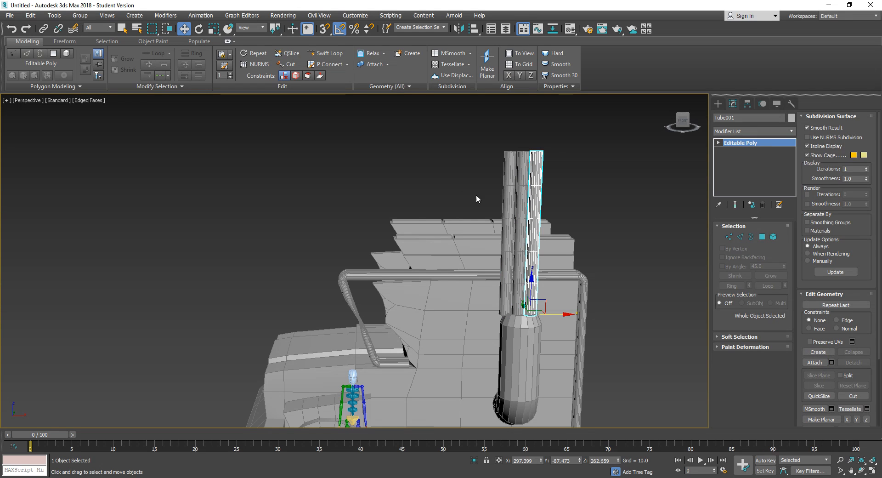
- Select all three exhaust tubes and convert them to editable poly to break their instancing
left_click(458, 163)
left_click_drag(454, 149, 583, 182)
right_click(499, 174)
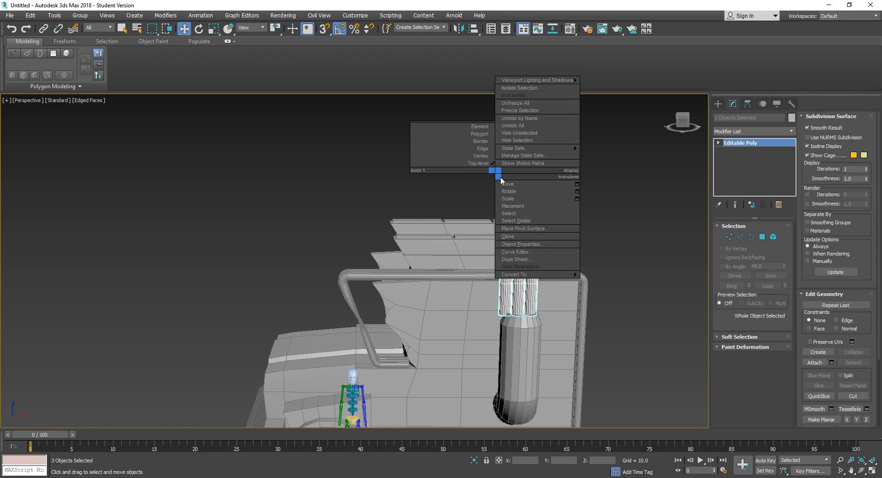
mouse_move(529, 274)
left_click(594, 282)
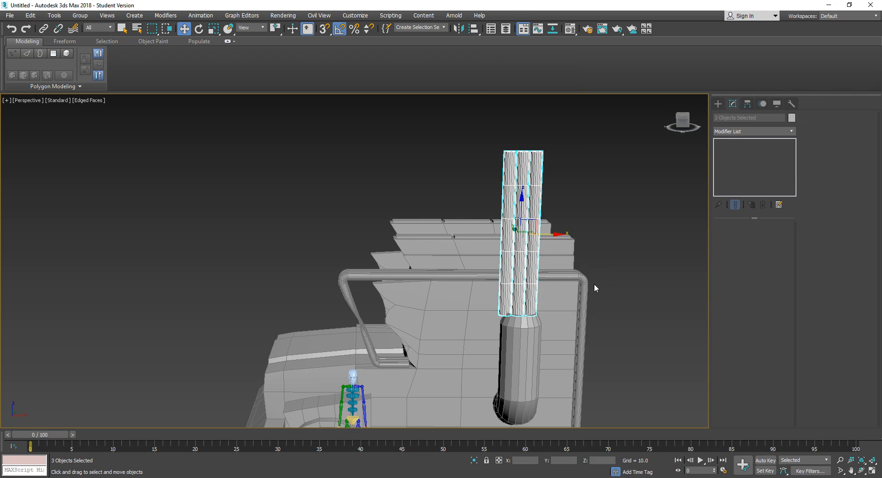
- Attach the middle and front tubes to the rear tube, joining all three into one object
left_click(595, 268)
left_click(534, 175)
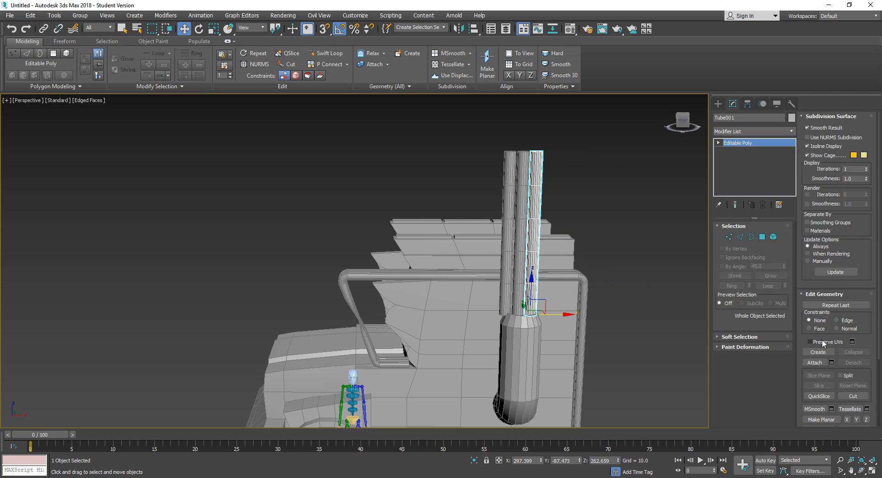
left_click(814, 363)
left_click(519, 168)
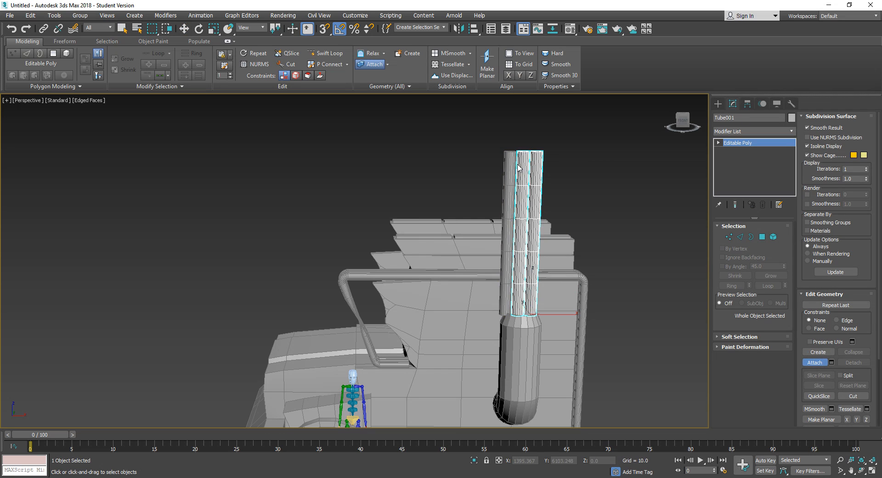
left_click(513, 167)
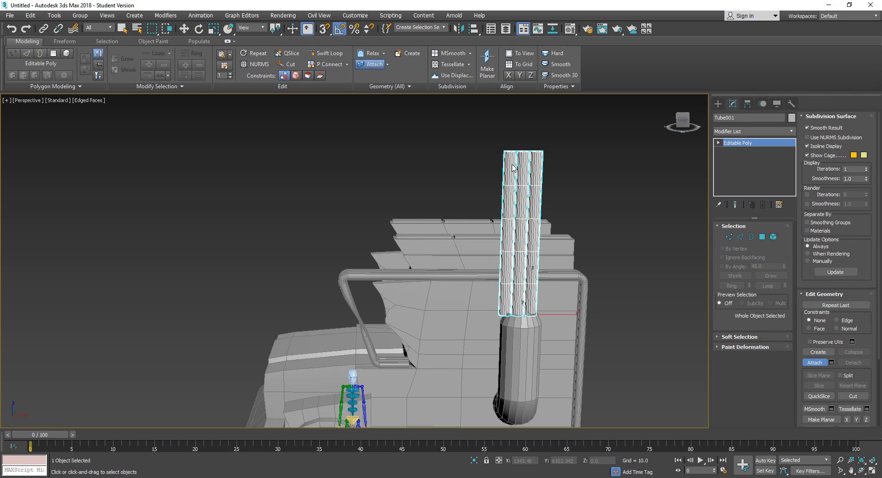
- Add an FFD 2x2x2 modifier to the attached exhaust tubes
left_click(748, 132)
type("f")
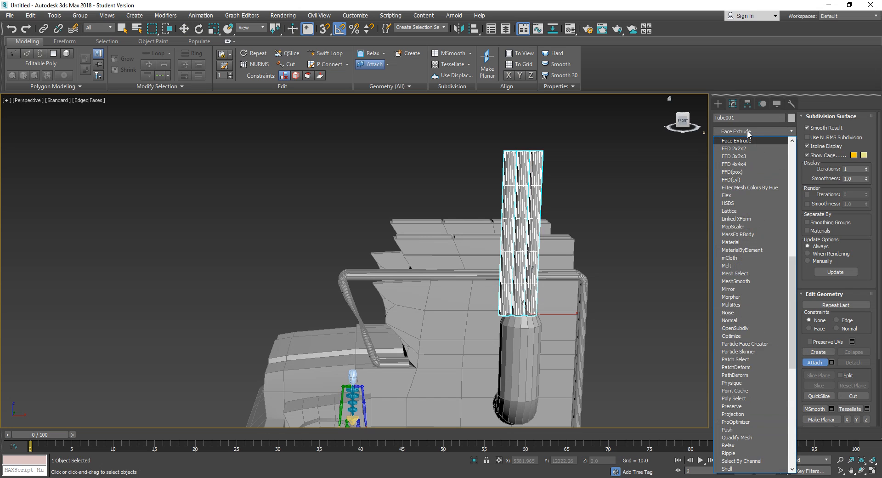
type("f")
key("Return")
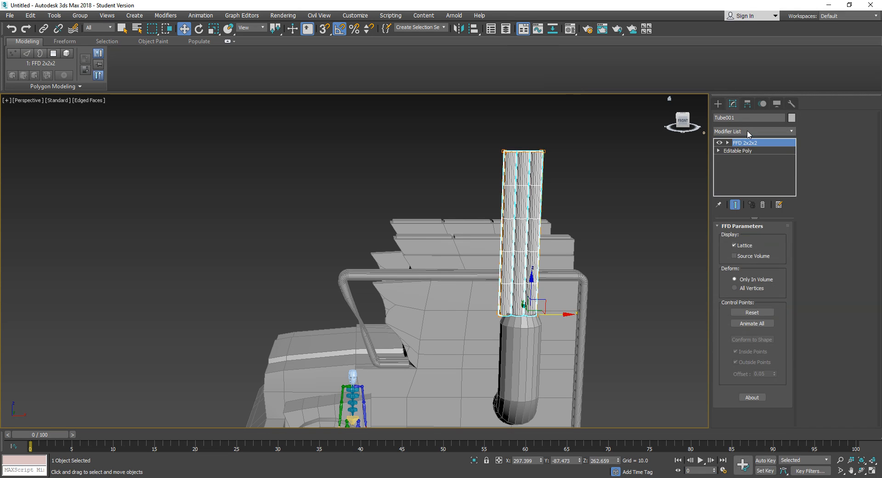
- Move the FFD's lower control points inward along X, the front-side ones to about 263.1 and the rear-side ones to about 303.9
middle_click_drag(646, 203, 610, 214, "alt")
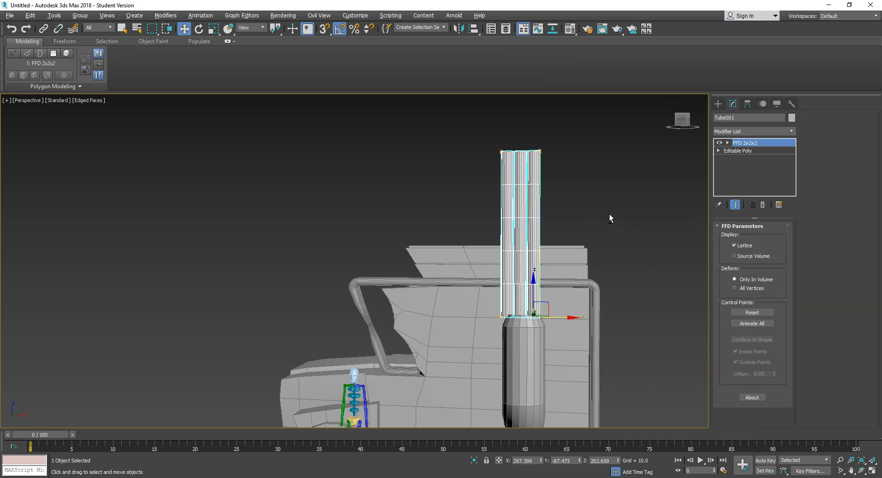
left_click(728, 143)
left_click(744, 151)
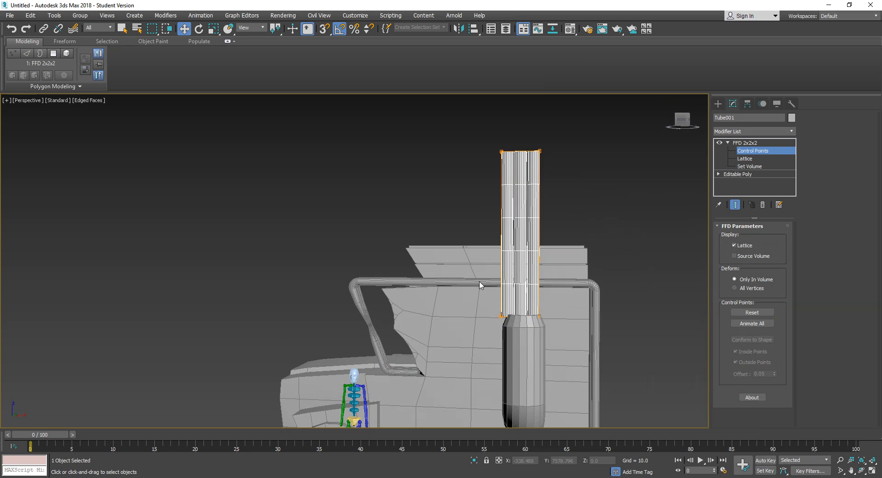
left_click_drag(480, 285, 515, 345)
left_click_drag(531, 316, 543, 327)
middle_click_drag(550, 298, 490, 301, "alt")
scroll(549, 326, "up", 4)
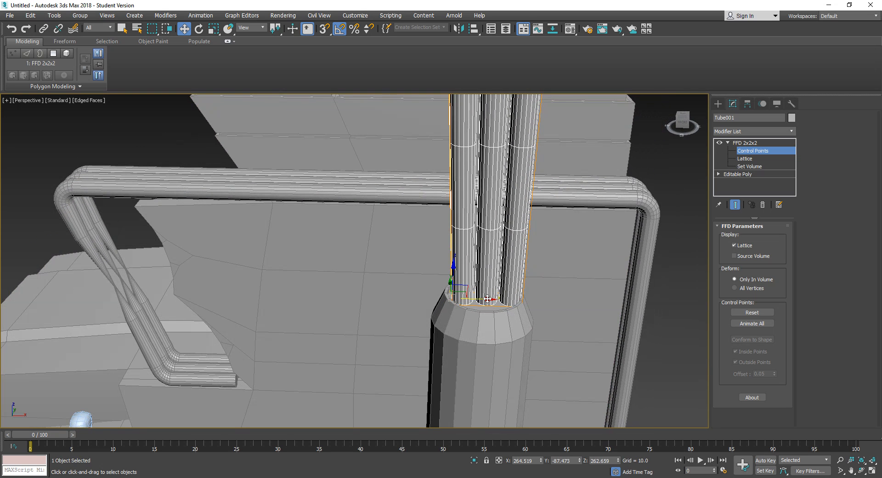
left_click_drag(487, 299, 484, 300)
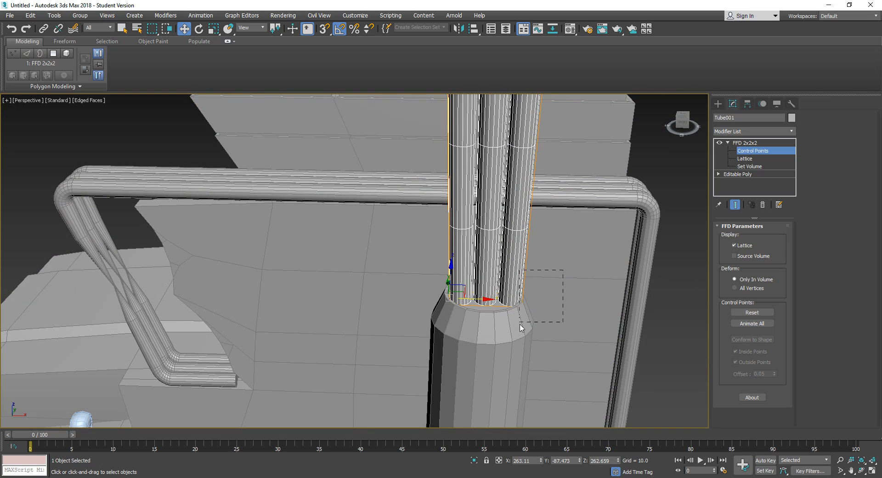
left_click_drag(513, 331, 513, 331)
left_click_drag(554, 302, 550, 302)
scroll(503, 301, "down", 5)
middle_click_drag(529, 290, 519, 346)
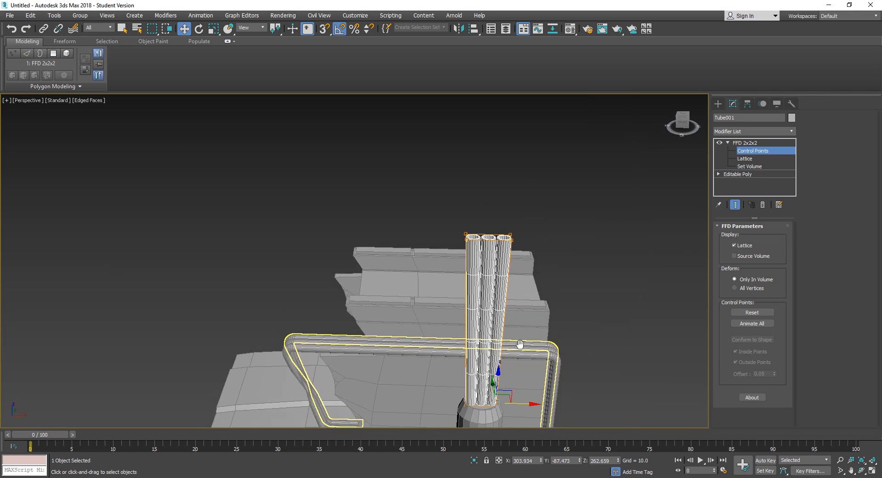
- Move the FFD's rear upper control points up and rearward, to about X 358.5 and Z 614.6
scroll(518, 347, "up", 4)
mouse_move(520, 310)
middle_mouse_down()
mouse_move(521, 339)
mouse_move(526, 300)
middle_mouse_up()
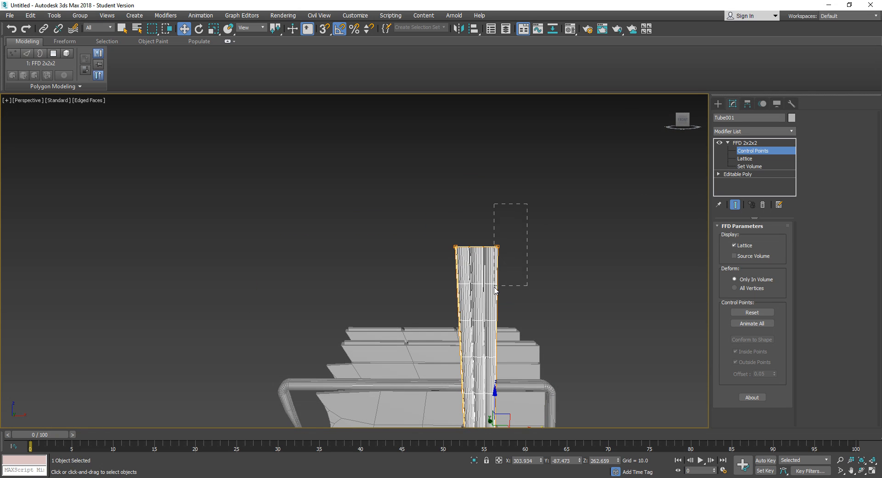
left_click_drag(494, 286, 494, 287)
left_click_drag(506, 240, 551, 156)
scroll(497, 216, "down", 5)
middle_click_drag(503, 214, 575, 233, "alt")
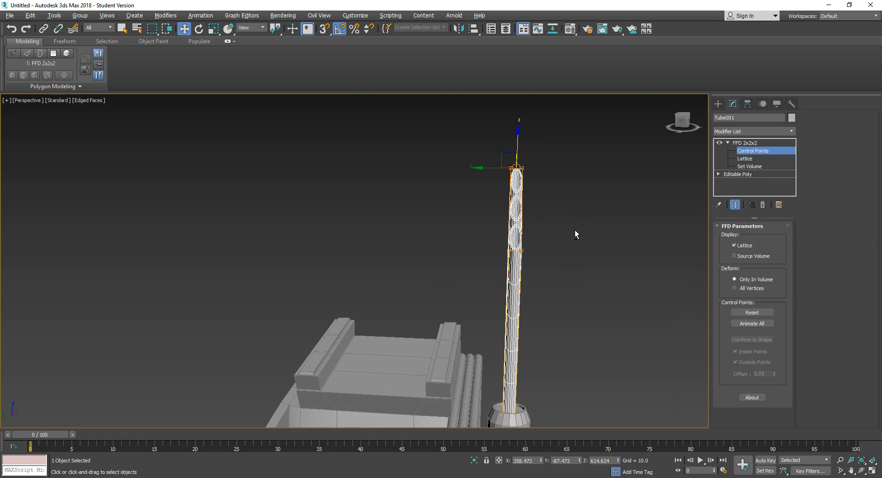
- Move the FFD's upper control points on the side away from the cab farther outward along Y
left_click(576, 220)
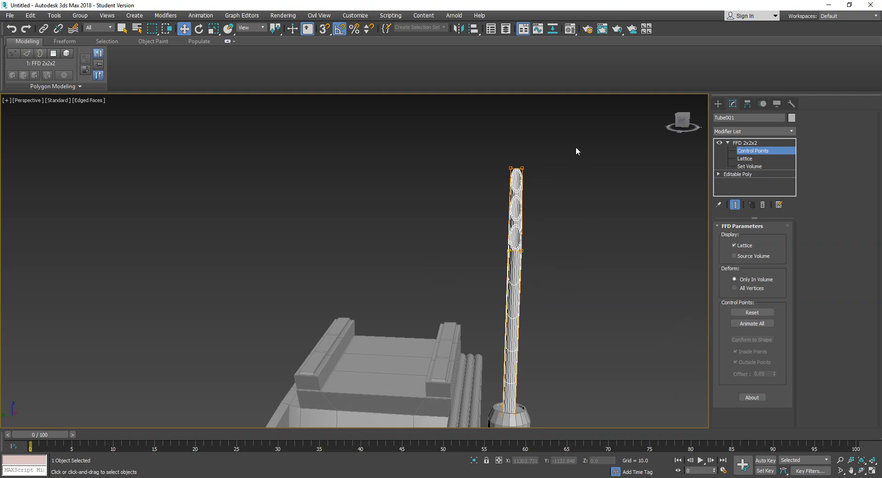
left_click_drag(523, 248, 516, 275)
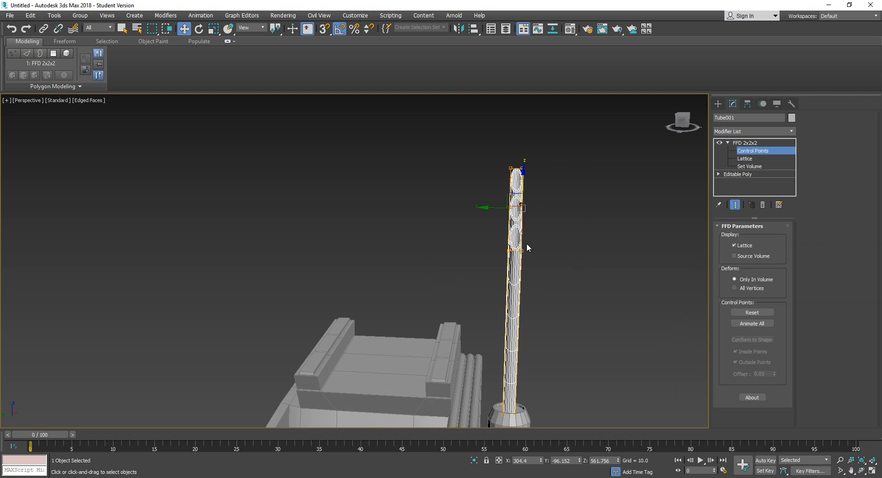
left_click_drag(491, 208, 512, 219)
- Raise the FFD's front upper control points to soften the slant of the tube ends, and lower all upper control points together
middle_click_drag(627, 322, 488, 206, "alt")
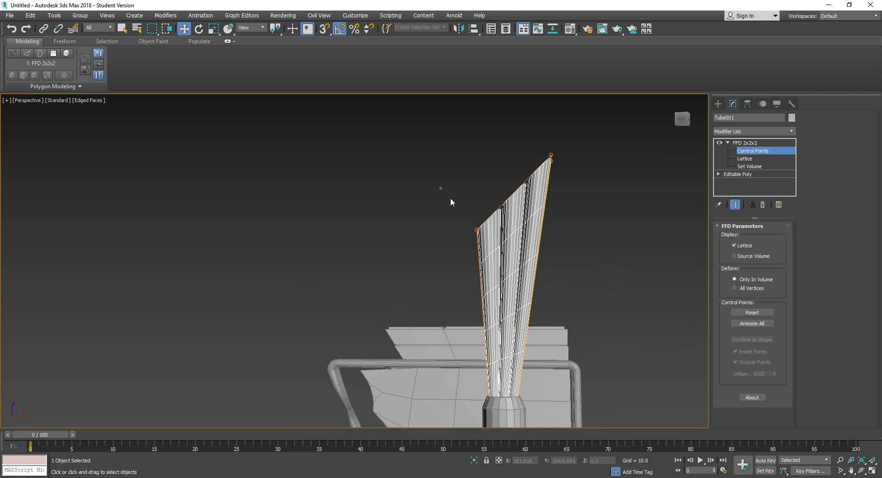
left_click_drag(488, 275, 489, 274)
left_click_drag(488, 224, 424, 163)
left_click_drag(592, 233, 594, 234)
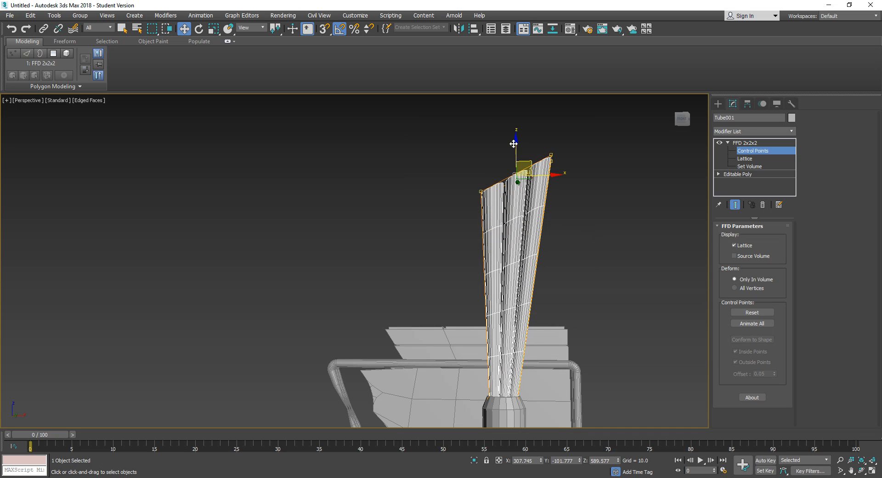
left_click_drag(516, 144, 510, 192)
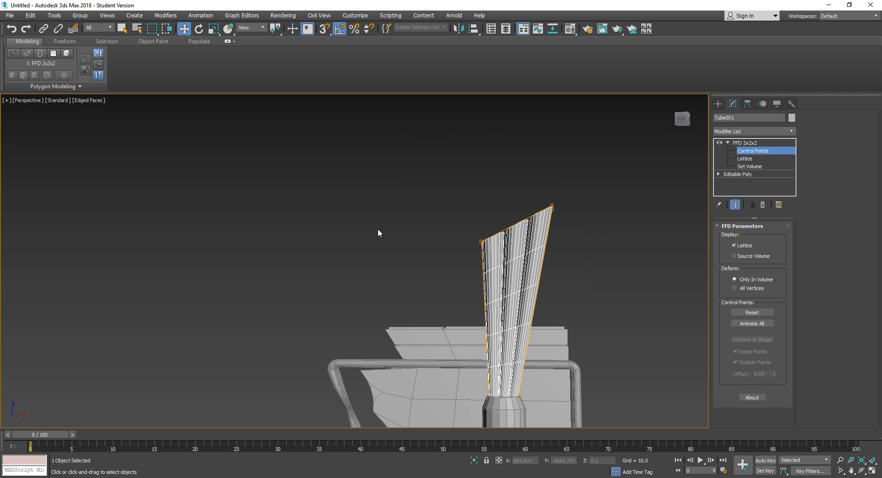
- Leave control point editing and convert the flared exhaust tubes to editable poly, collapsing the FFD modifier
scroll(420, 207, "down", 5)
middle_click_drag(420, 207, 489, 254, "alt")
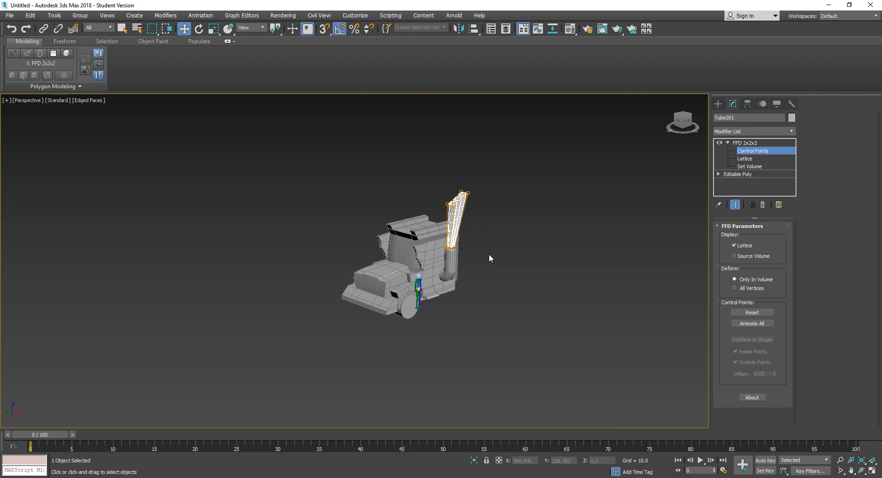
left_click(737, 150)
right_click(452, 220)
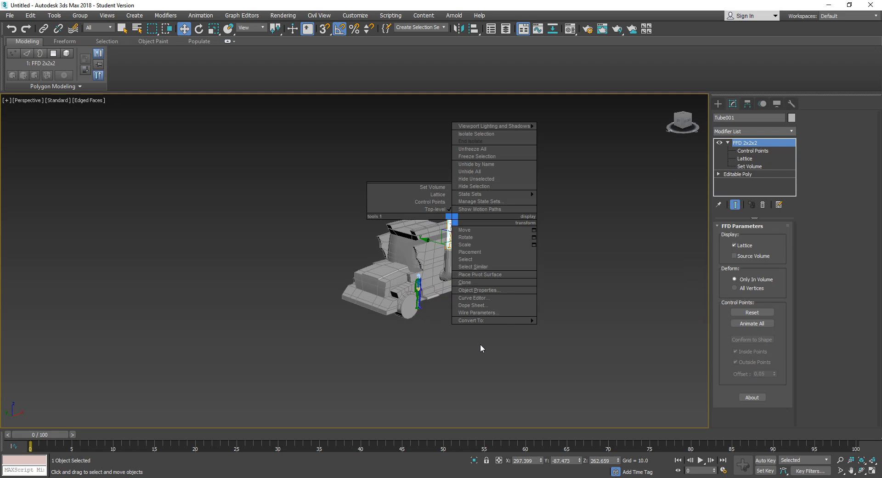
mouse_move(512, 320)
left_click(570, 327)
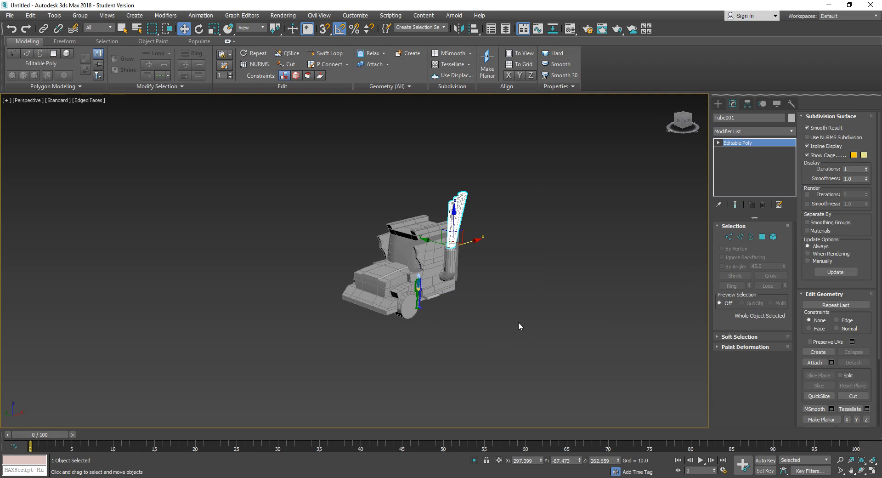
left_click(518, 321)
middle_click_drag(497, 315, 515, 358, "alt")
scroll(515, 358, "up", 5)
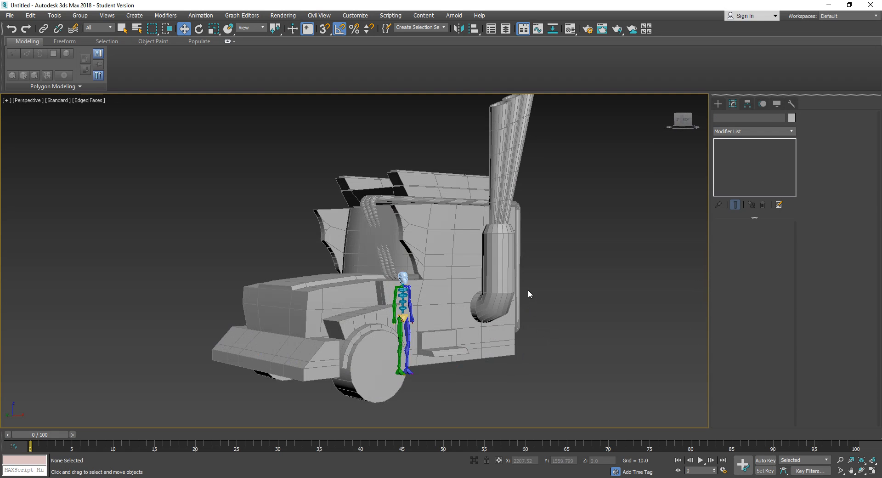
middle_click_drag(528, 285, 531, 344)
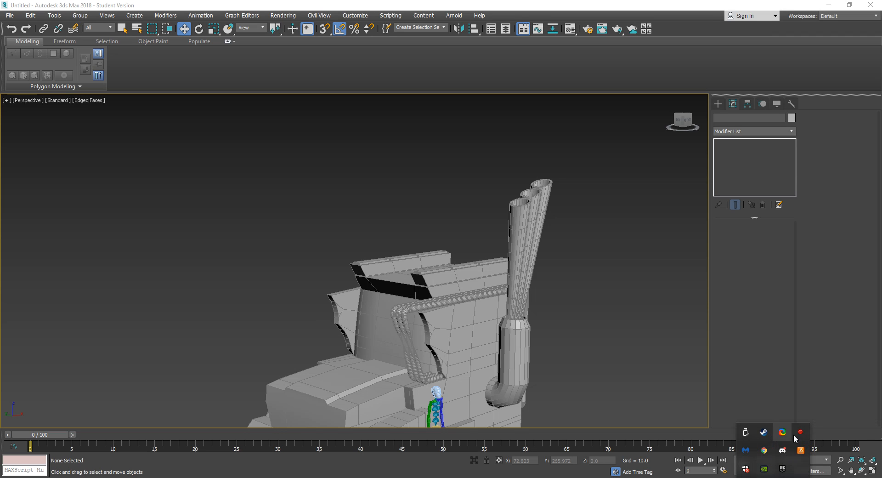
left_click(704, 6)
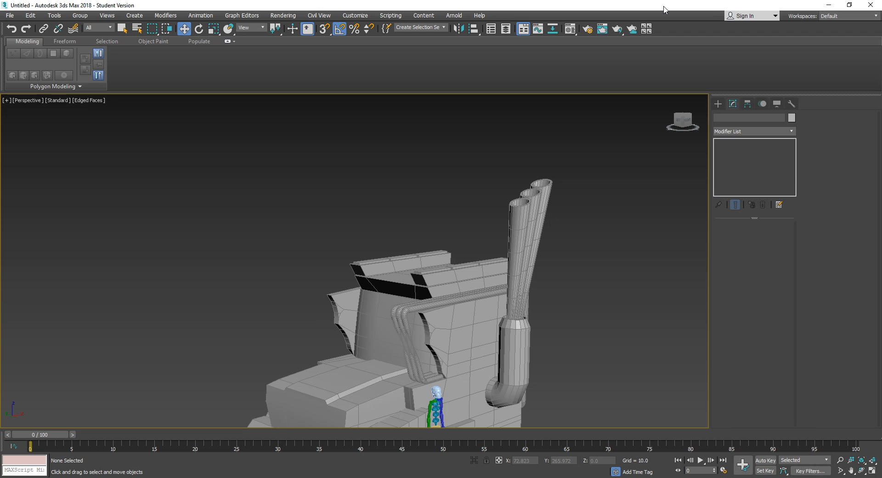
- Attach the three-tube top to the lower exhaust pipe, making the stack a single object
left_click(503, 396)
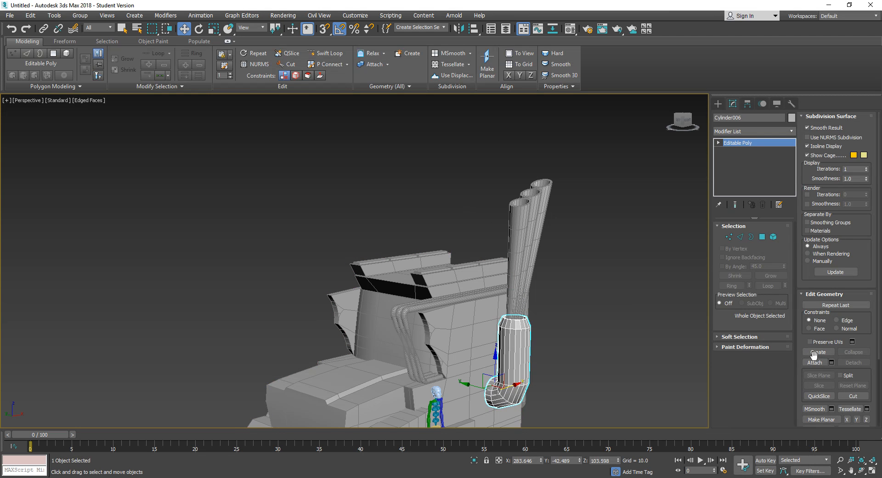
left_click(814, 362)
left_click(542, 223)
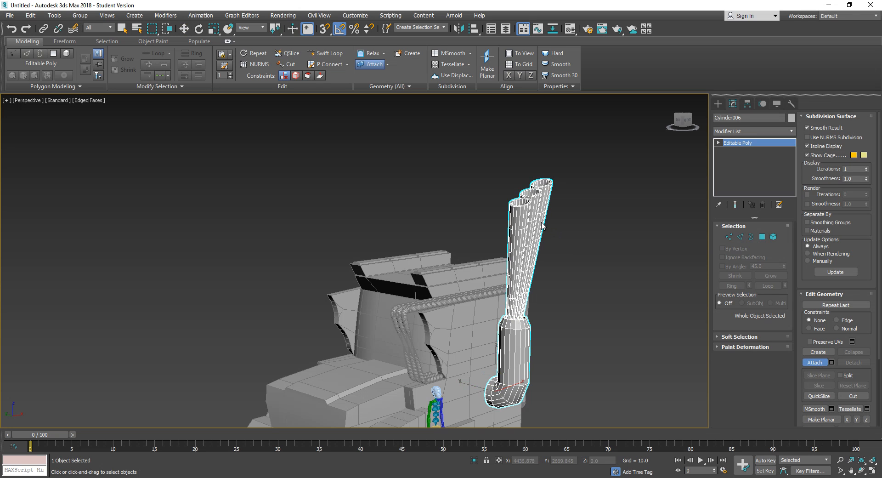
middle_click_drag(566, 209, 601, 201, "alt")
right_click(616, 219)
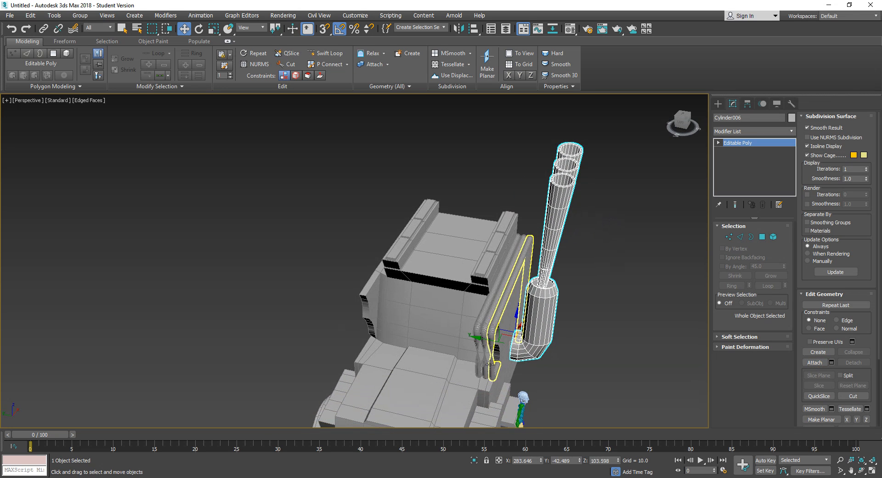
- Select the three bent pipes beside the cab and convert them to editable poly to break their instancing
left_click(478, 340)
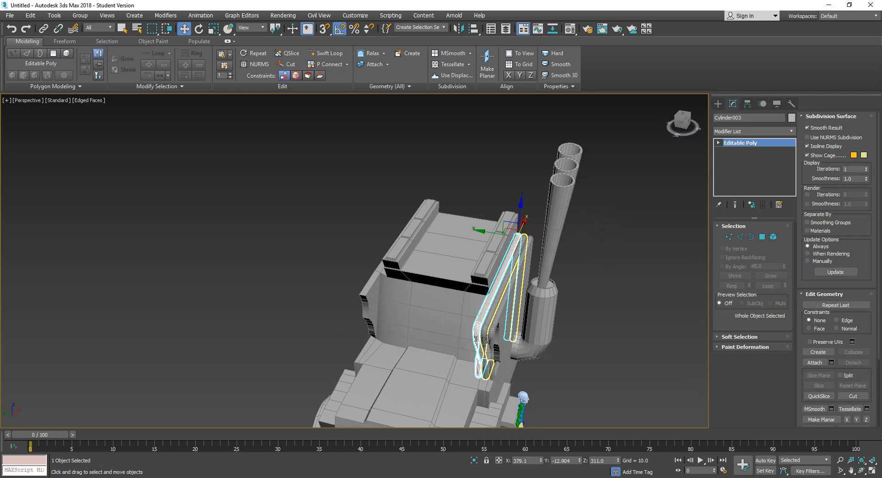
left_click(486, 339, "ctrl")
left_click(493, 337, "ctrl")
right_click(488, 322)
mouse_move(519, 422)
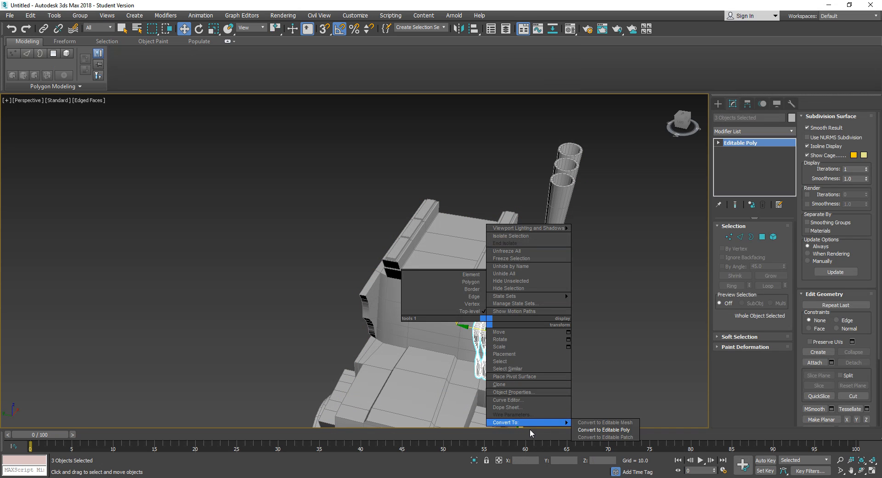
left_click(602, 429)
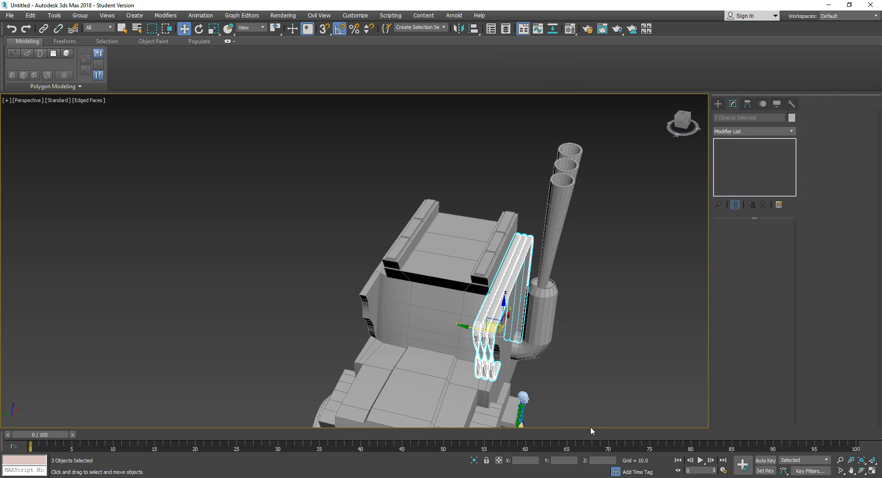
left_click(622, 324)
scroll(623, 299, "up", 5)
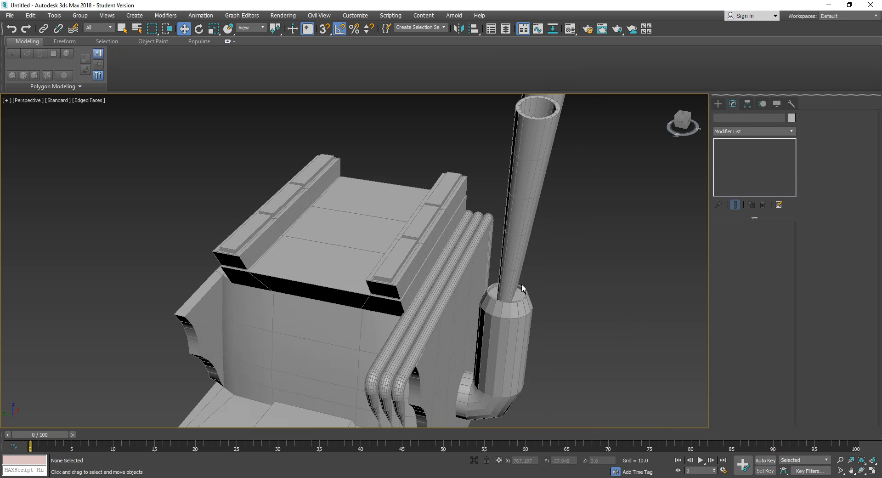
middle_click_drag(522, 288, 548, 278)
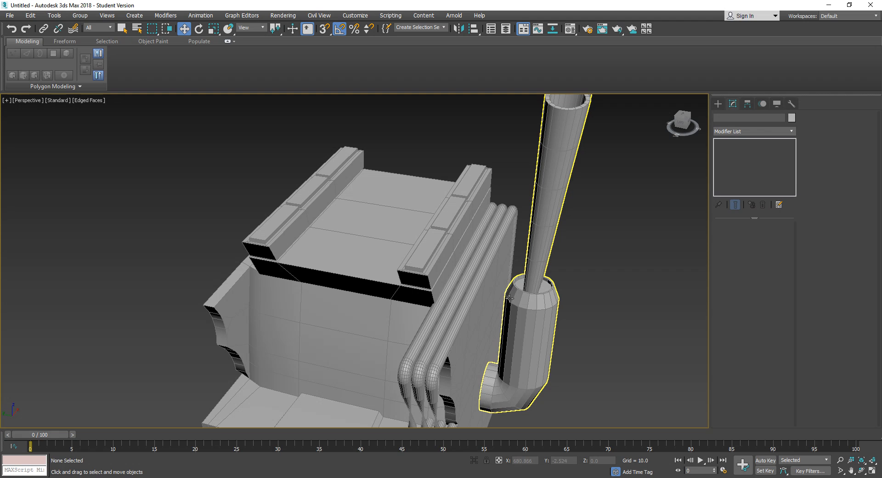
- Attach the middle and inner bent pipes to the outer one, joining all three into one object
left_click(468, 310)
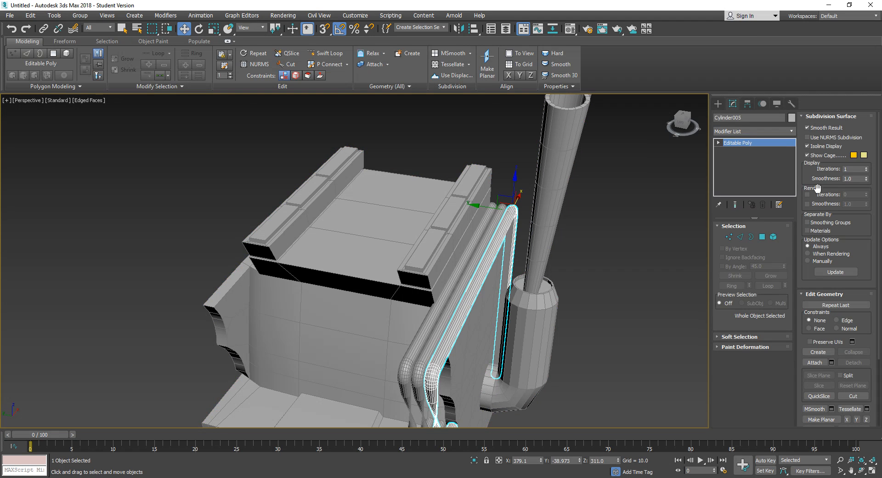
left_click(815, 363)
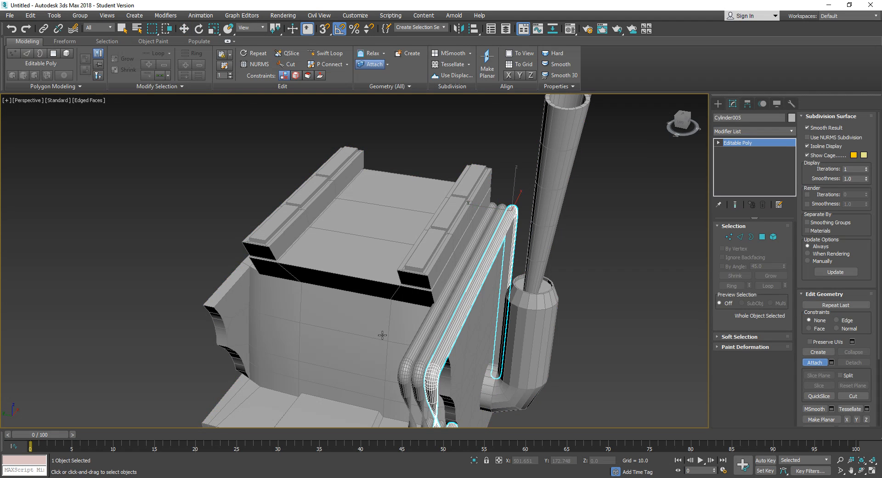
left_click(429, 352)
left_click(415, 348)
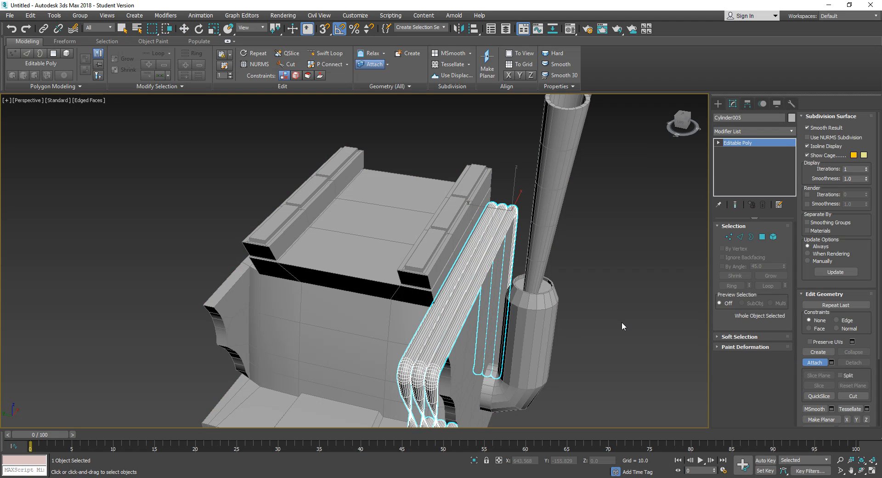
right_click(633, 318)
left_click(618, 276)
- In the Left view, clone the joined bent pipes as one instance about 236.2 along Y on the cab's opposite side
scroll(563, 333, "down", 6)
middle_click_drag(549, 342, 562, 308, "alt")
mouse_move(575, 284)
middle_mouse_down("alt")
mouse_move(560, 308)
mouse_move(549, 301)
mouse_move(564, 287)
middle_mouse_up("alt")
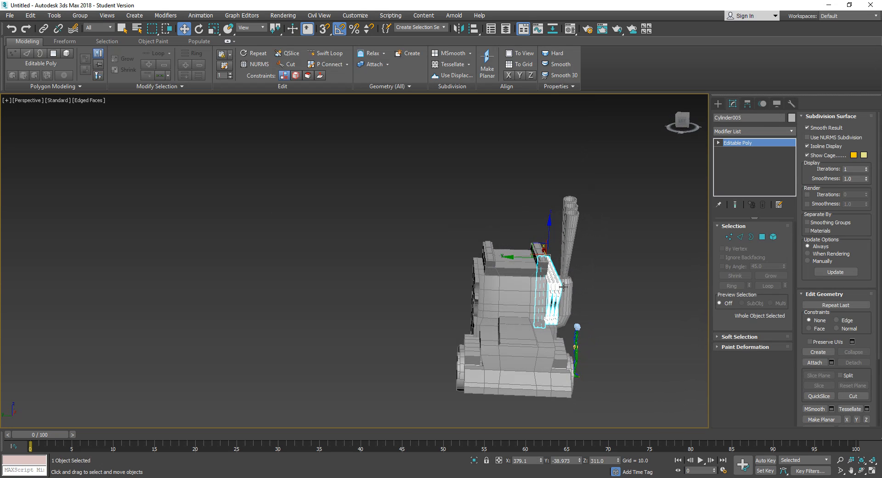
key("l")
key("z")
middle_click_drag(336, 236, 496, 275)
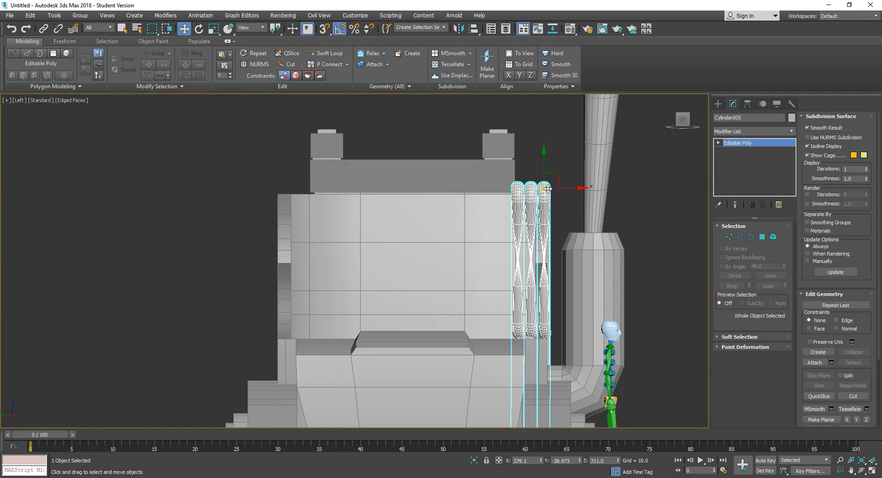
left_click_drag(569, 188, 331, 190, "shift")
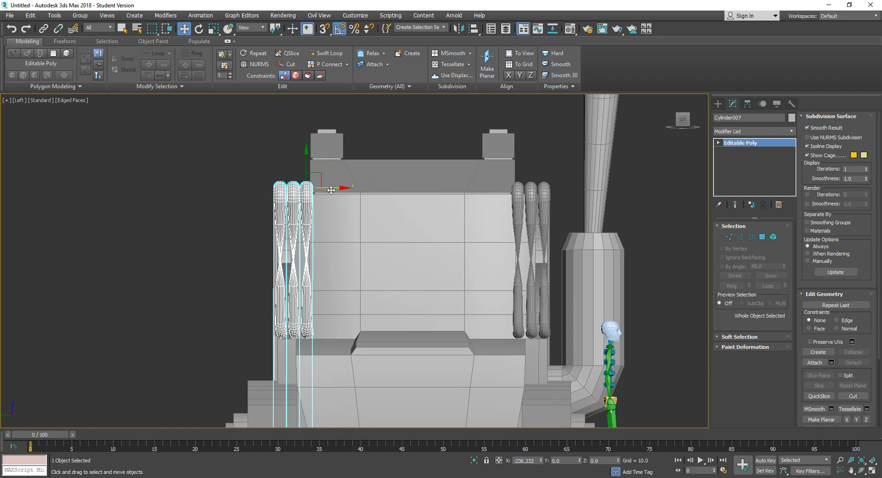
right_click(331, 189)
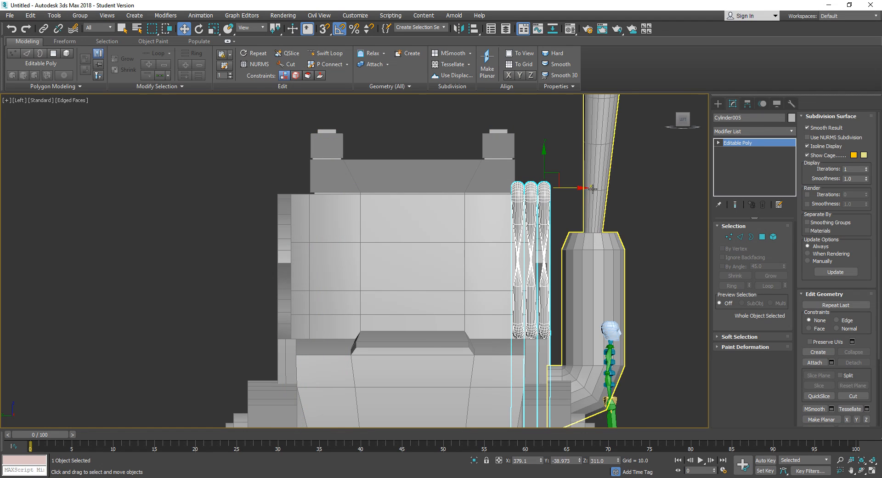
mouse_move(576, 188)
left_mouse_down("shift")
mouse_move(282, 191)
mouse_move(339, 200)
left_mouse_up("shift")
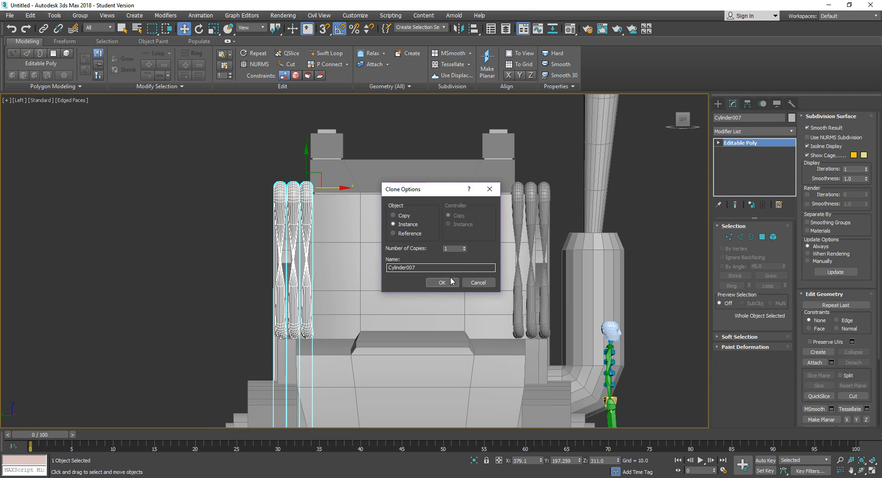
left_click(448, 282)
left_click(682, 221)
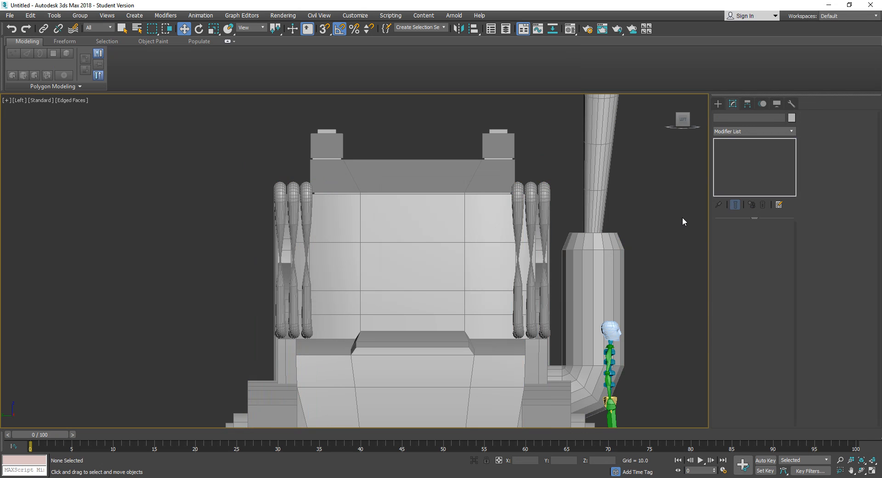
- In the Perspective view, mirror the exhaust stack across Y as a copy and move the copy about 265.6 along Y to the cab's opposite side
key("p")
middle_click_drag(527, 303, 507, 304, "alt")
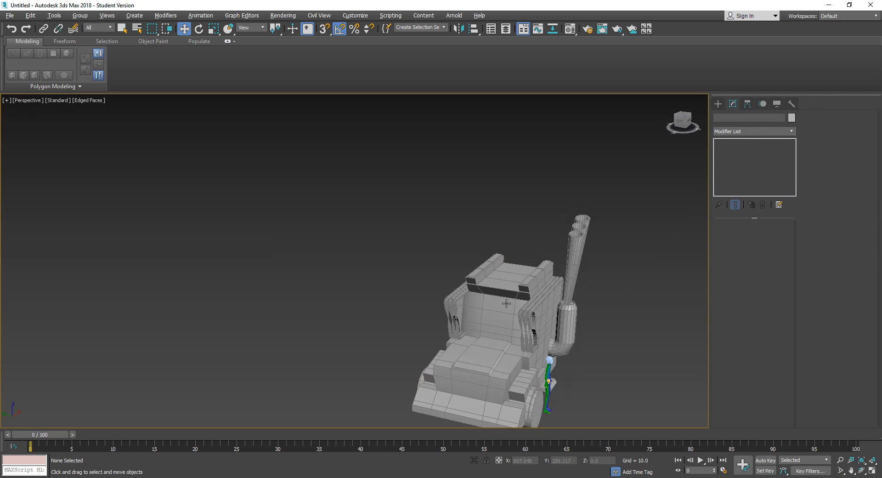
left_click(565, 327)
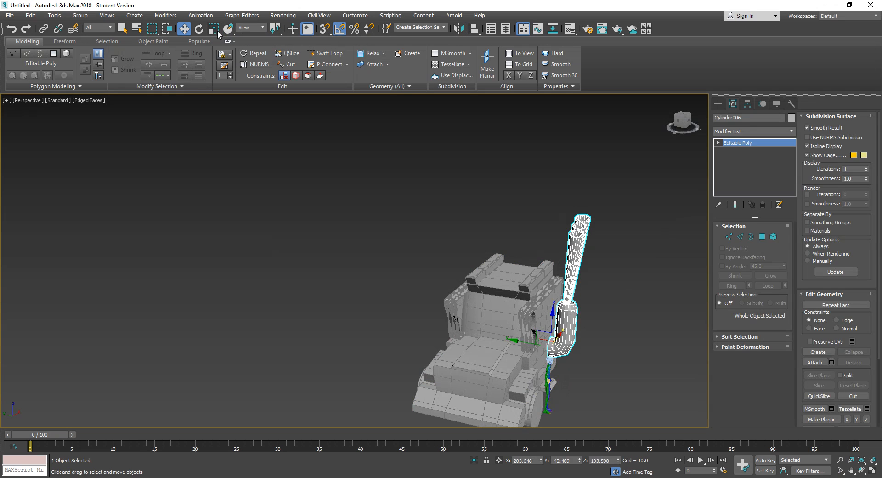
left_click(459, 29)
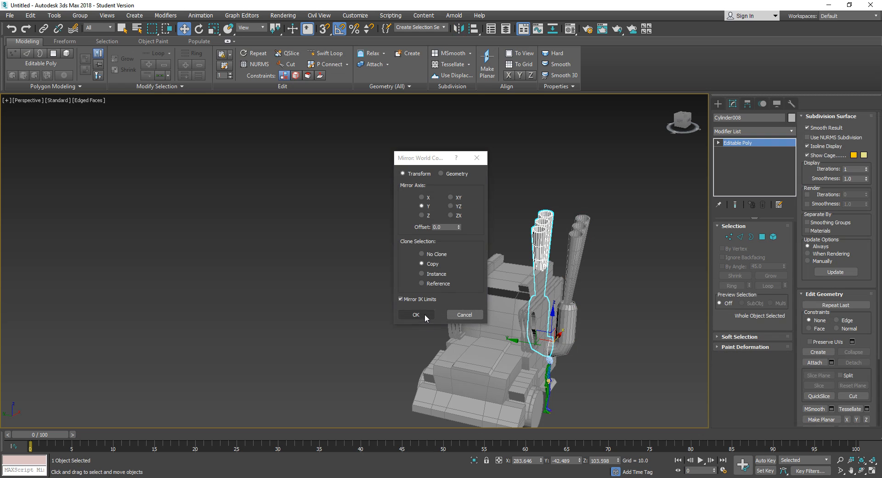
left_click(416, 315)
middle_click_drag(413, 311, 547, 361, "alt")
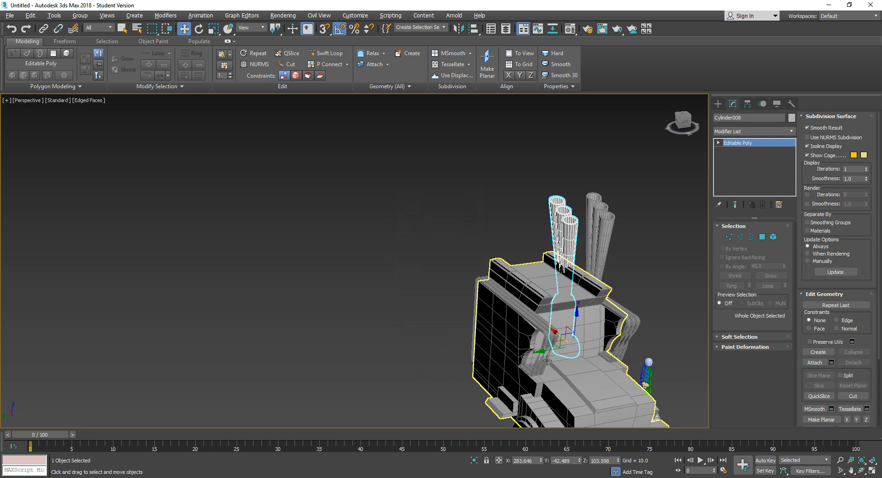
left_click_drag(537, 352, 455, 375)
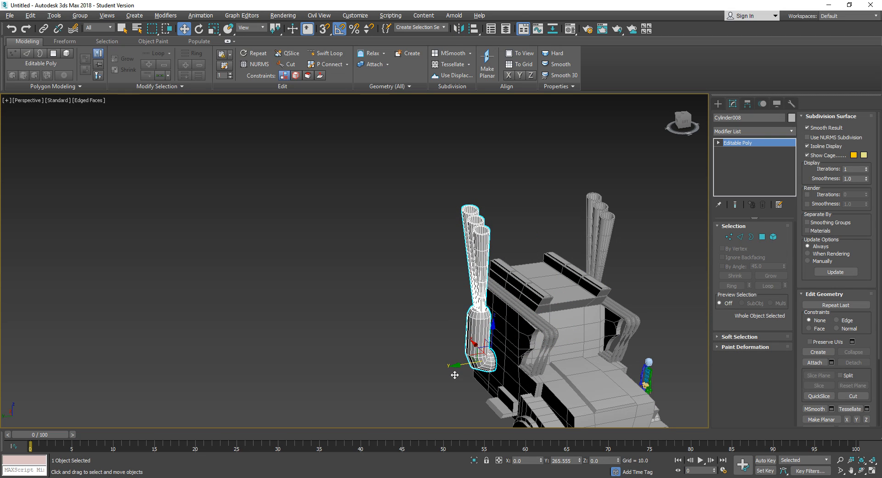
- Select the three tubes' polygons on the original exhaust stack and apply an FFD 2x2x2 modifier to them
left_click(414, 366)
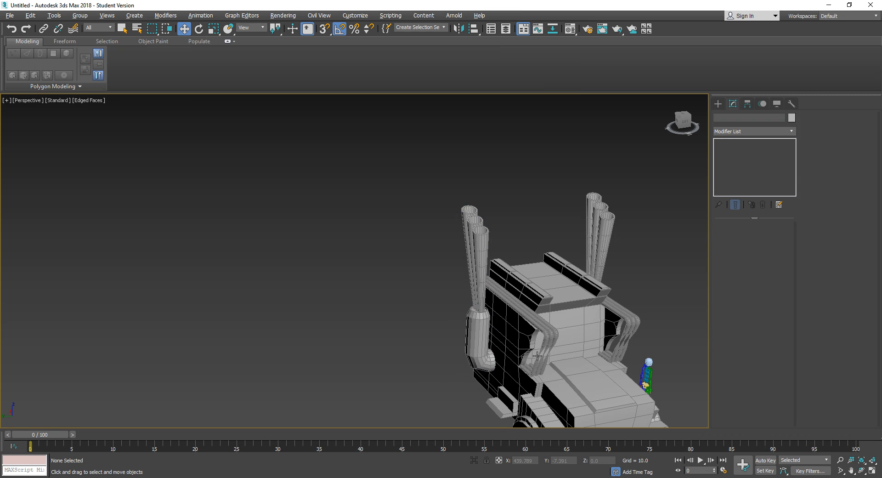
middle_click_drag(537, 357, 456, 308, "alt")
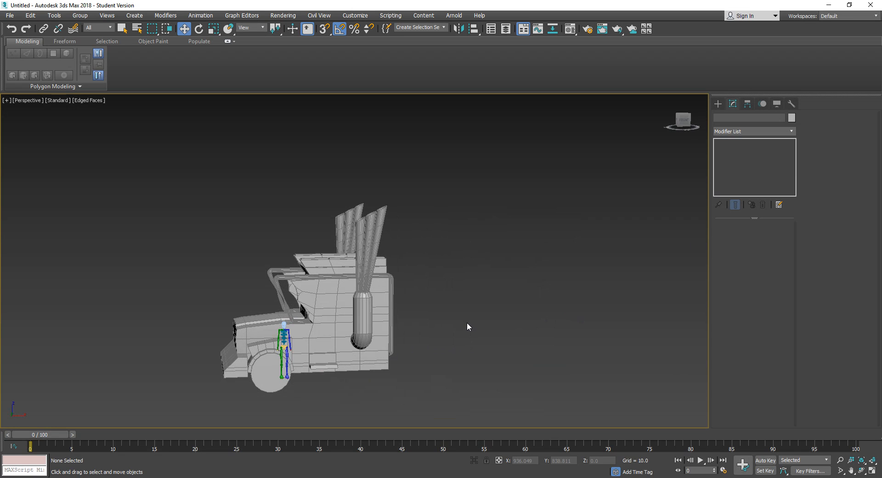
middle_click_drag(433, 307, 475, 321, "alt")
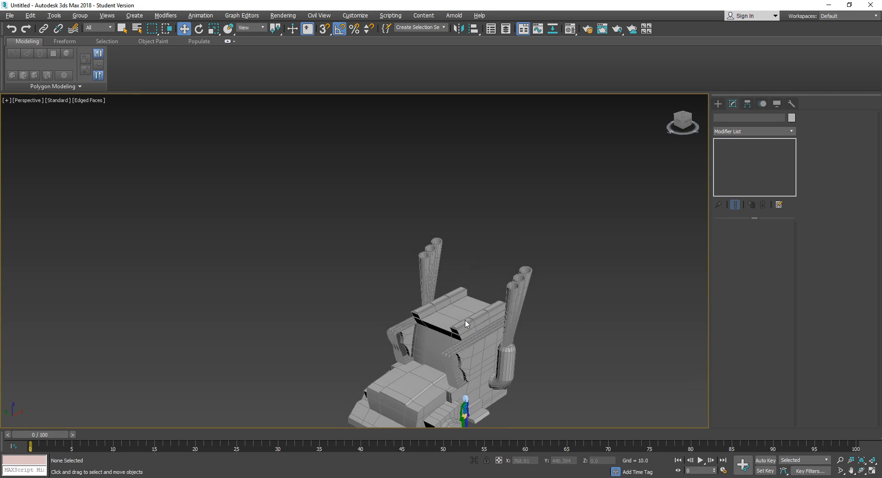
left_click(521, 294)
middle_click_drag(528, 307, 525, 290, "alt")
left_click(762, 237)
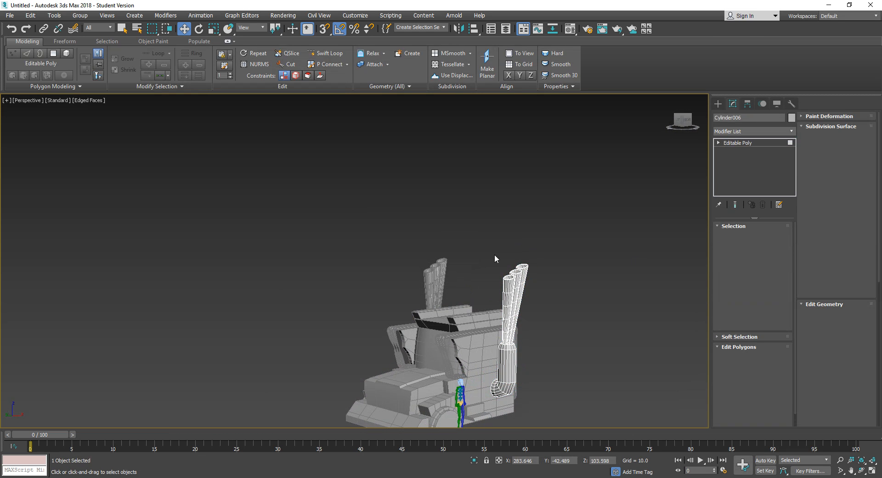
left_click_drag(492, 244, 538, 336)
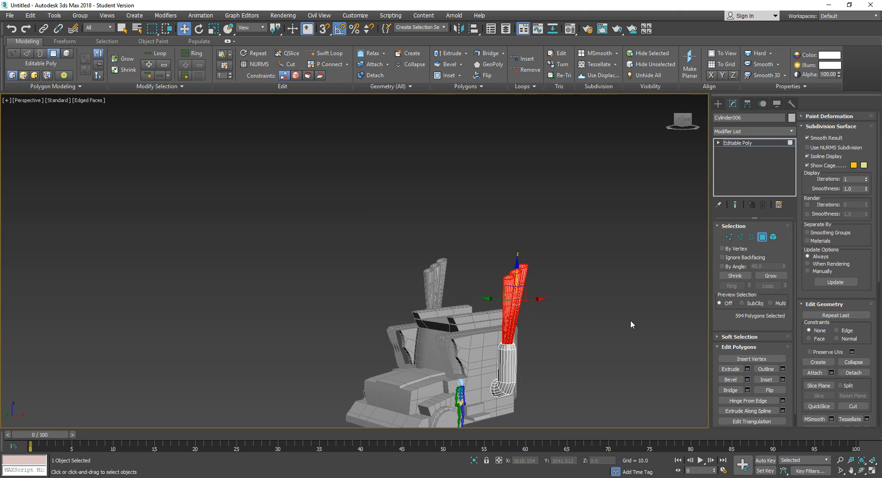
left_click(782, 132)
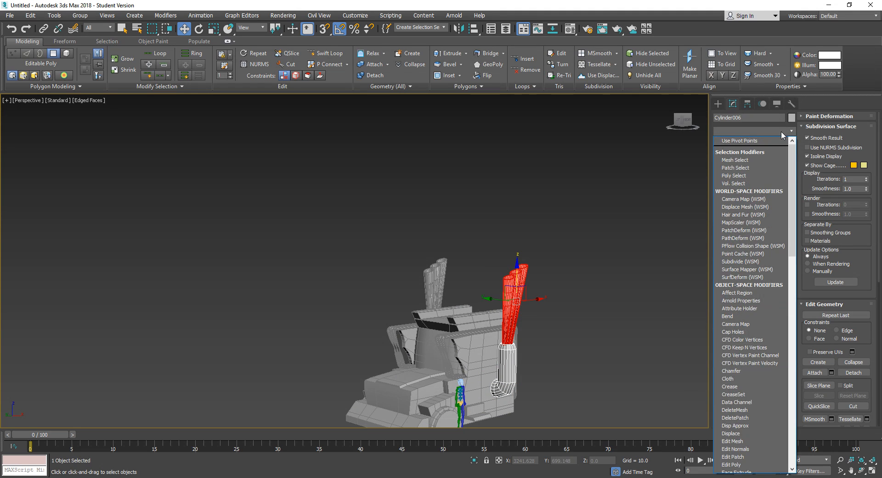
type("ff")
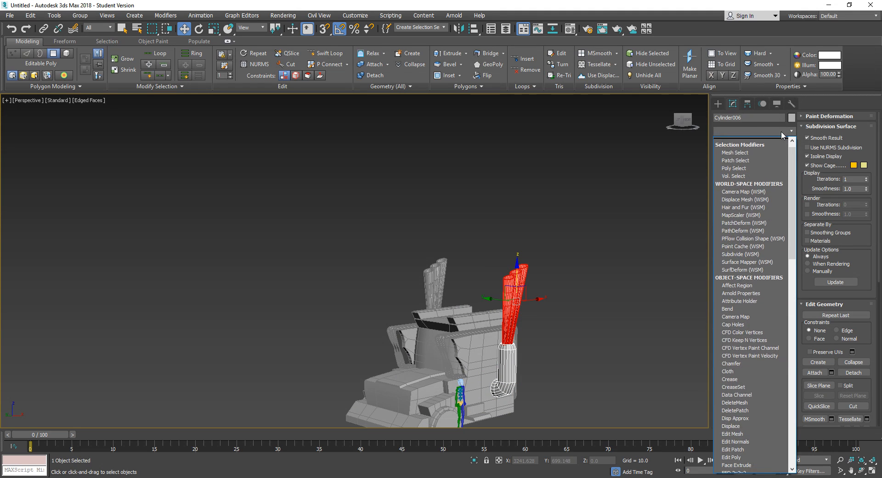
key("Return")
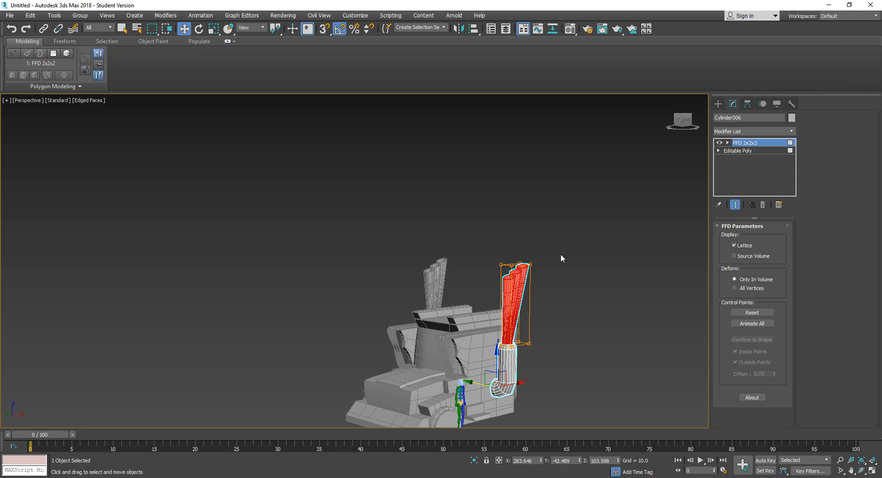
- Rotate the upper FFD control points around the vertical axis to twist the tops of the three exhaust tubes
middle_click_drag(561, 253, 691, 169, "alt")
left_click(727, 143)
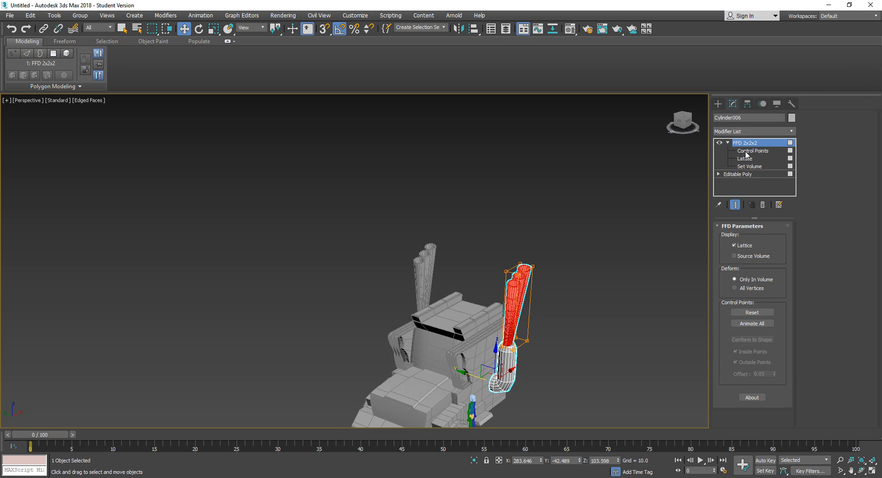
left_click(749, 151)
left_click_drag(566, 291, 529, 285)
key("e")
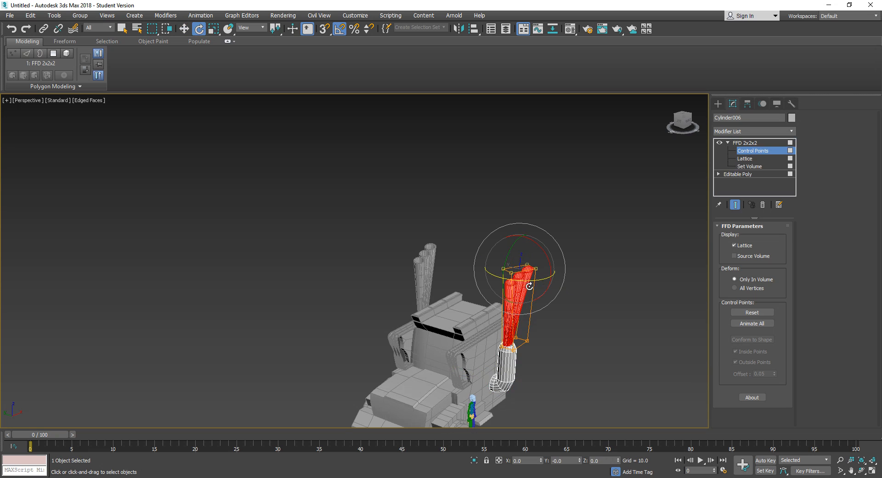
middle_click_drag(400, 325, 434, 306, "alt")
scroll(553, 317, "up", 4)
middle_click_drag(552, 317, 647, 301, "alt")
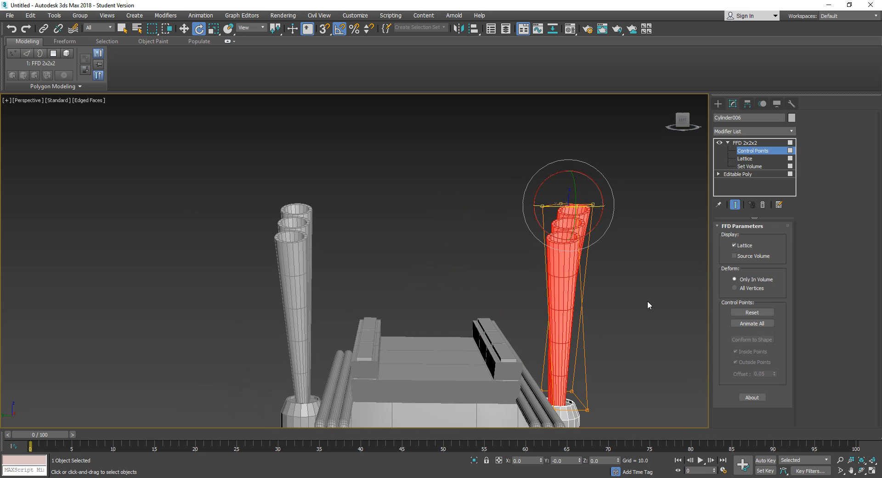
- Convert the twisted exhaust stack to editable poly to bake in the FFD deformation
right_click(555, 277)
mouse_move(634, 373)
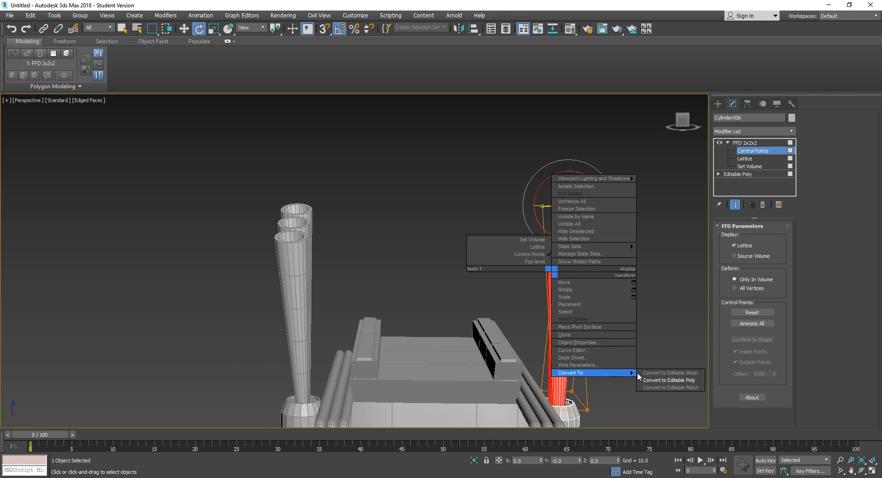
left_click(672, 380)
- Apply Reset XForm to the mirrored exhaust stack on the cab's opposite side and convert it to editable poly
middle_click_drag(412, 354, 380, 295, "alt")
left_click(378, 296)
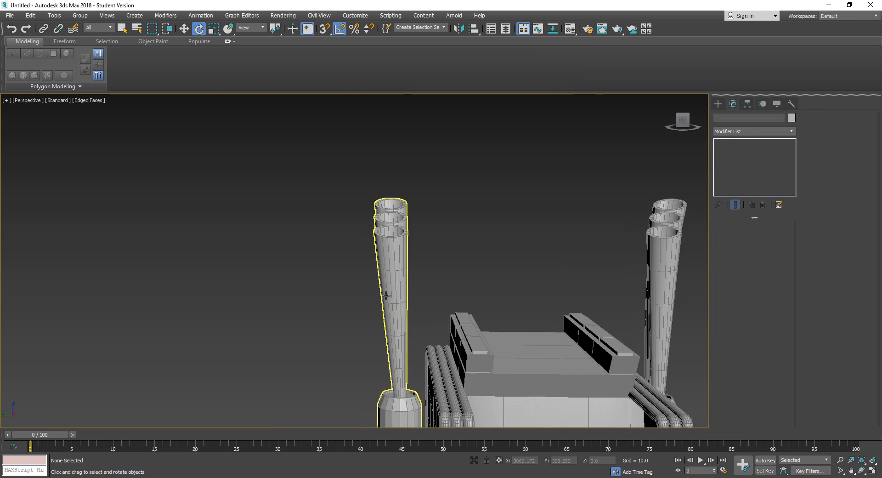
left_click(386, 295)
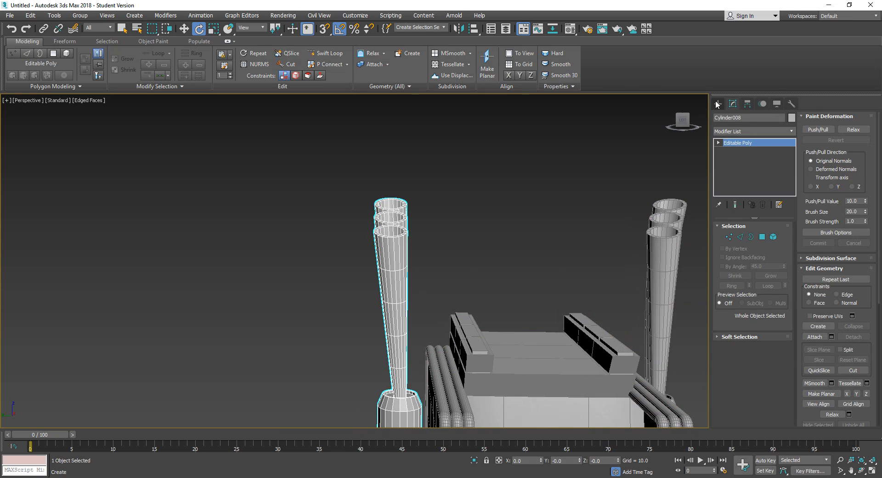
left_click(717, 104)
left_click(781, 105)
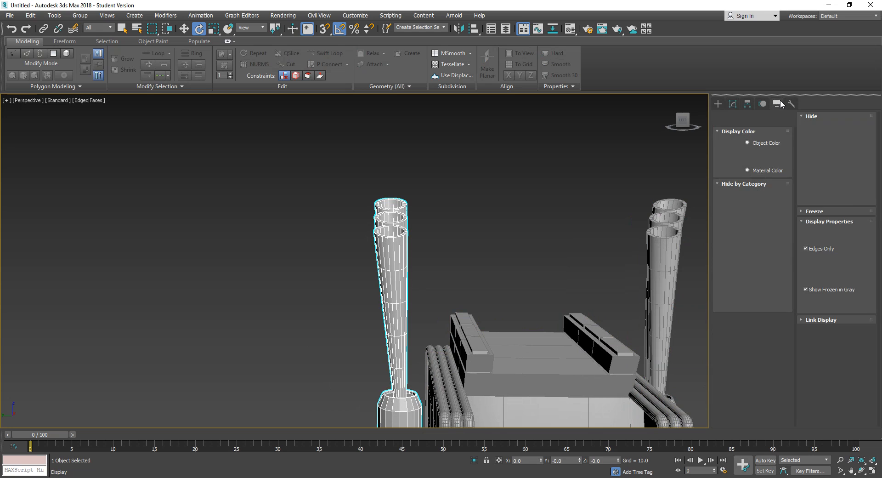
left_click(792, 104)
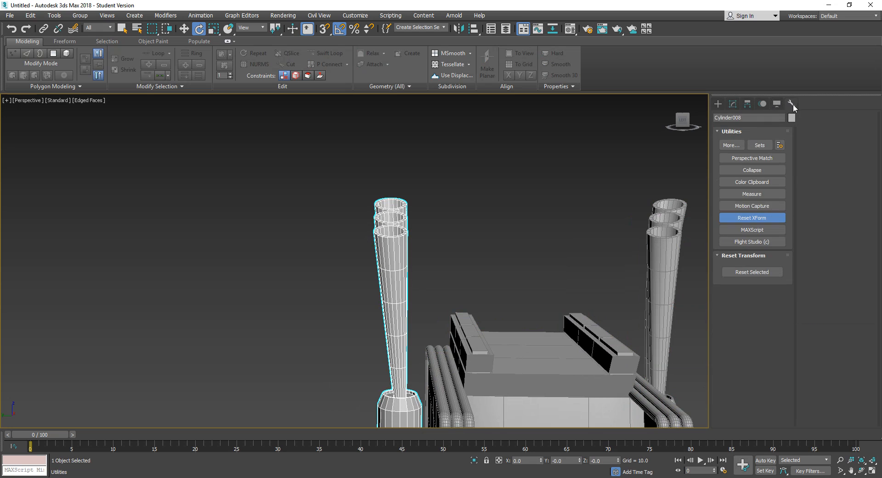
left_click(752, 272)
right_click(400, 300)
mouse_move(441, 399)
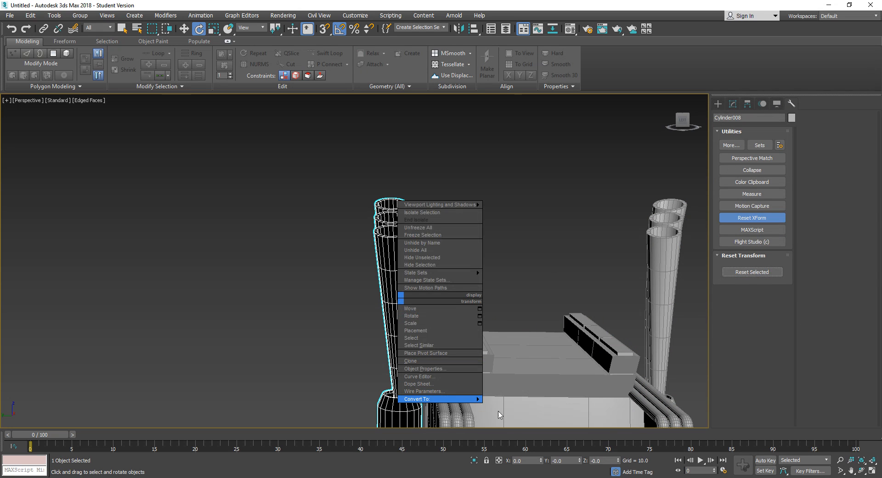
left_click(507, 407)
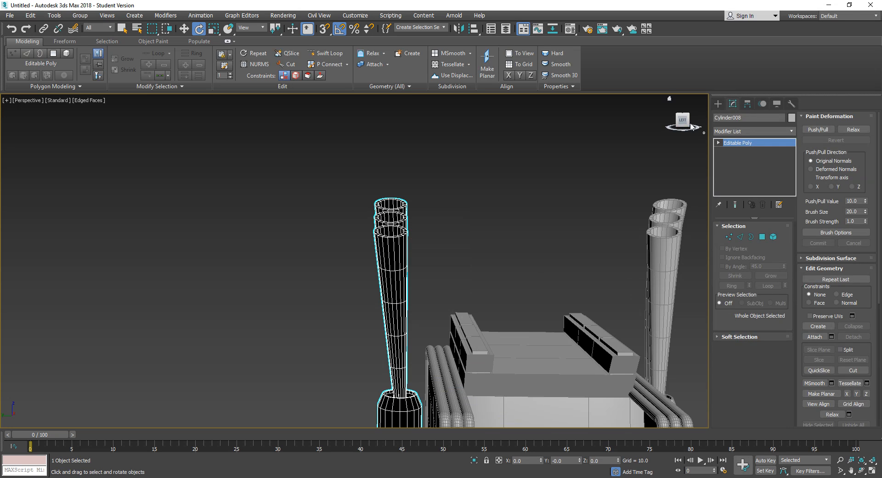
- Flip the normals of all elements of the inverted exhaust stack
left_click(718, 103)
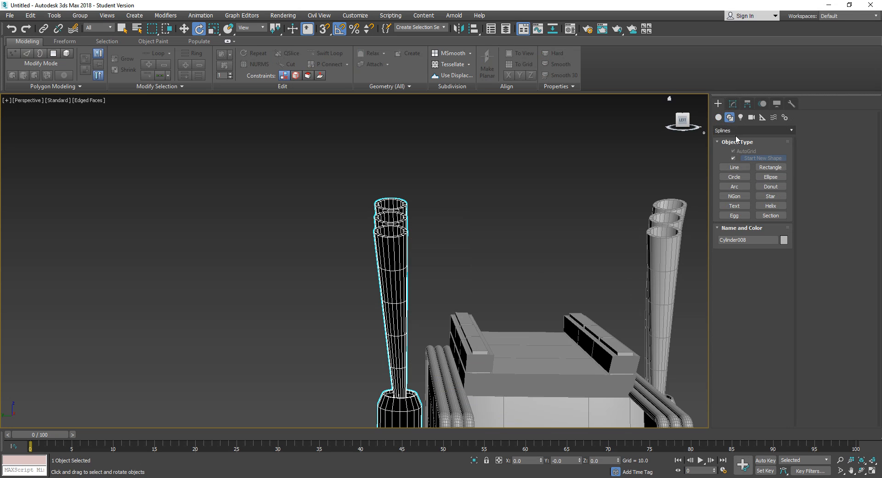
left_click(733, 104)
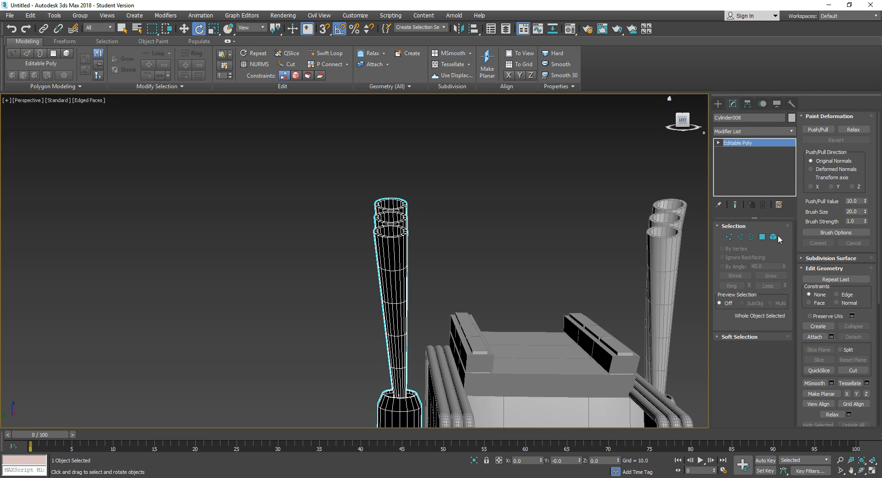
left_click(773, 238)
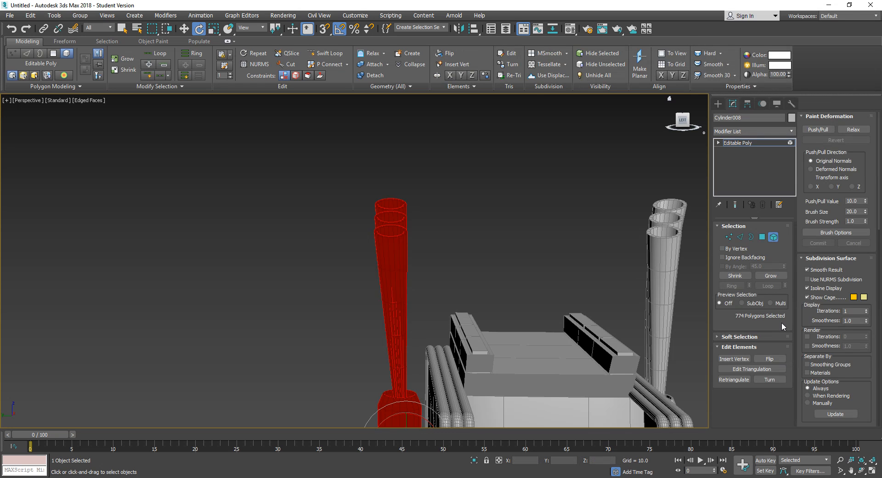
left_click(773, 358)
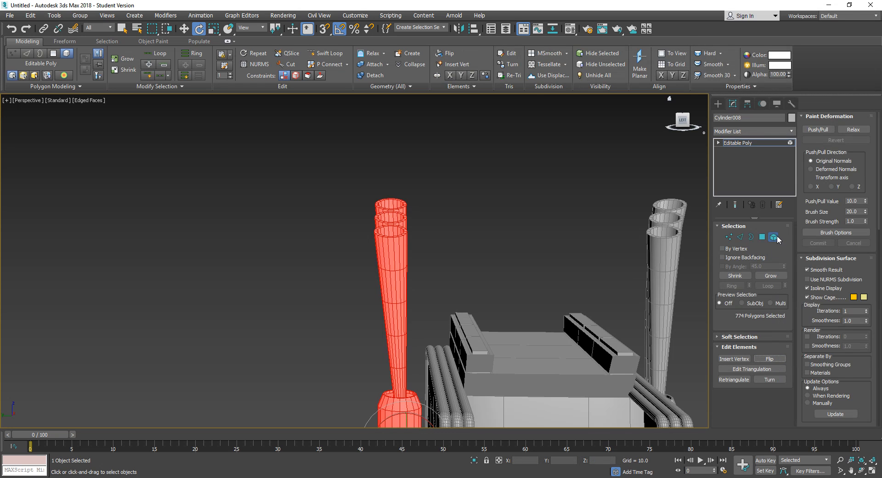
left_click(774, 237)
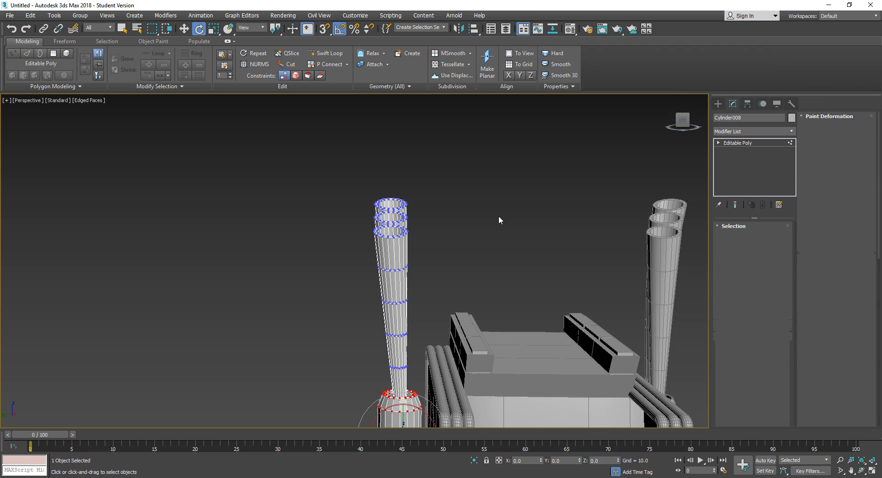
- Select the polygons of the three pipes above the muffler and apply an FFD 2x2x2 modifier to them
left_click(766, 238)
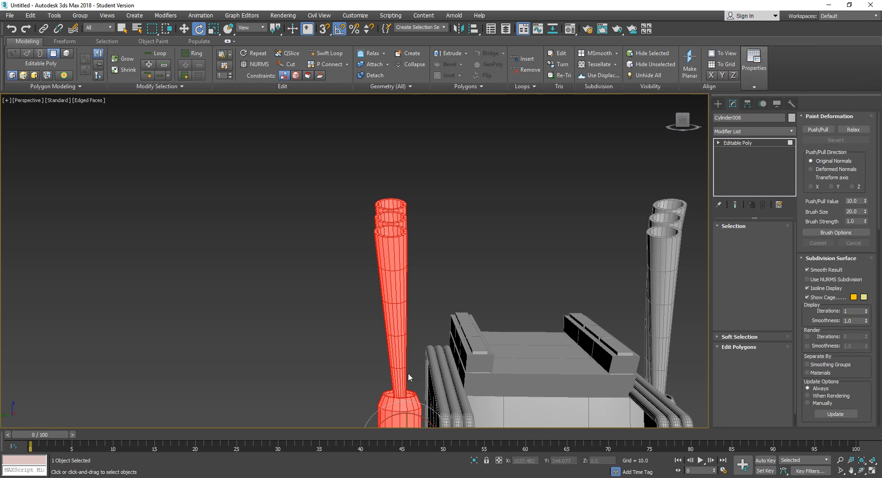
left_click_drag(246, 154, 415, 379)
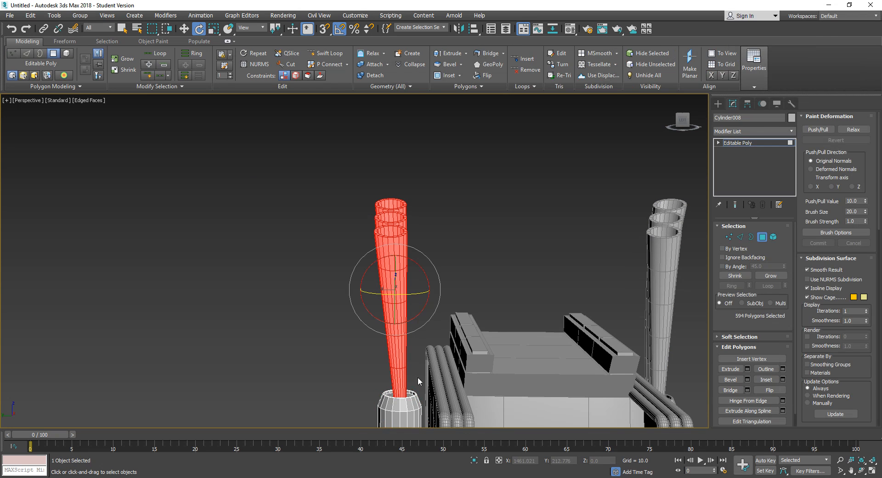
left_click(755, 134)
scroll(749, 138, "down", 15)
left_click(748, 140)
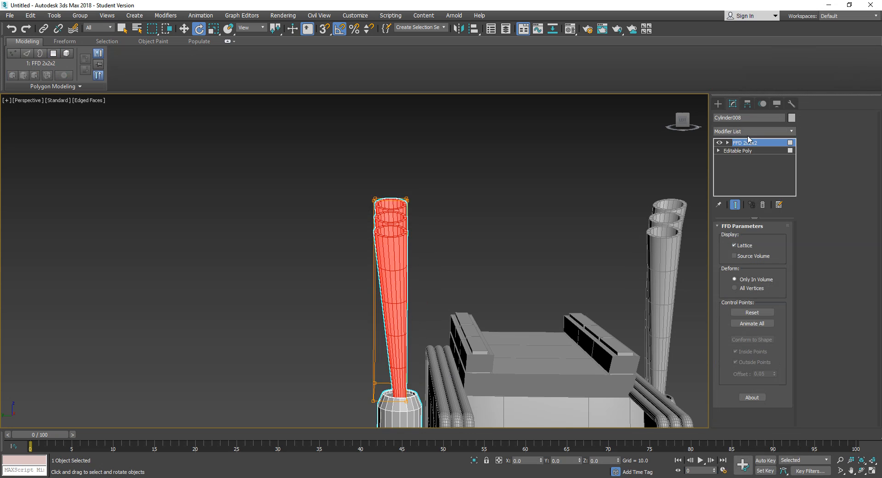
- Rotate the top control points of the FFD lattice around the three exhaust pipes
left_click(727, 143)
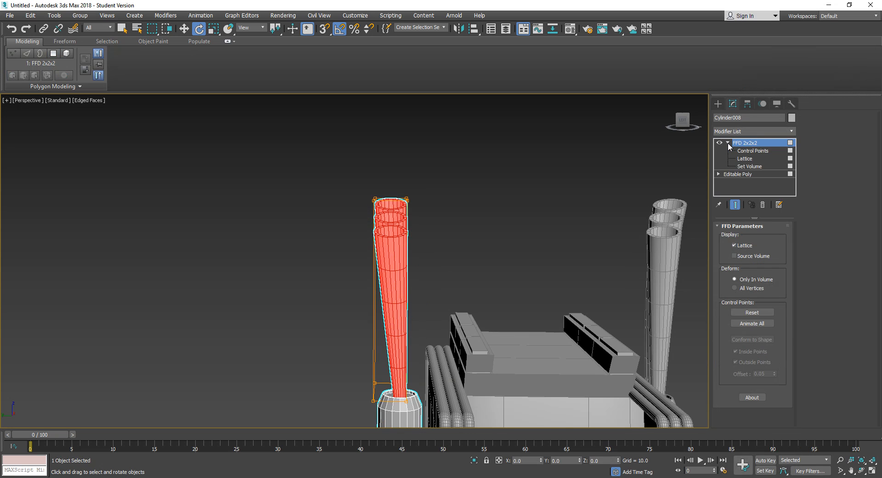
left_click(752, 150)
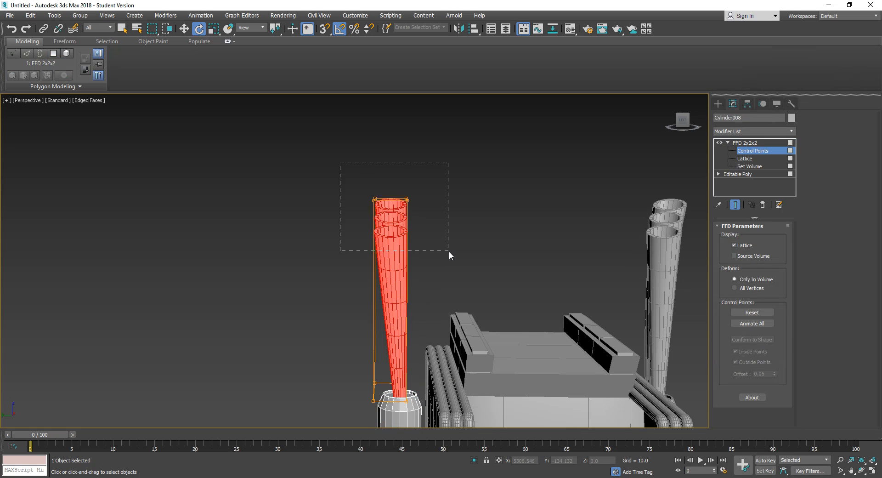
left_click_drag(449, 251, 448, 251)
middle_click_drag(449, 250, 403, 227, "alt")
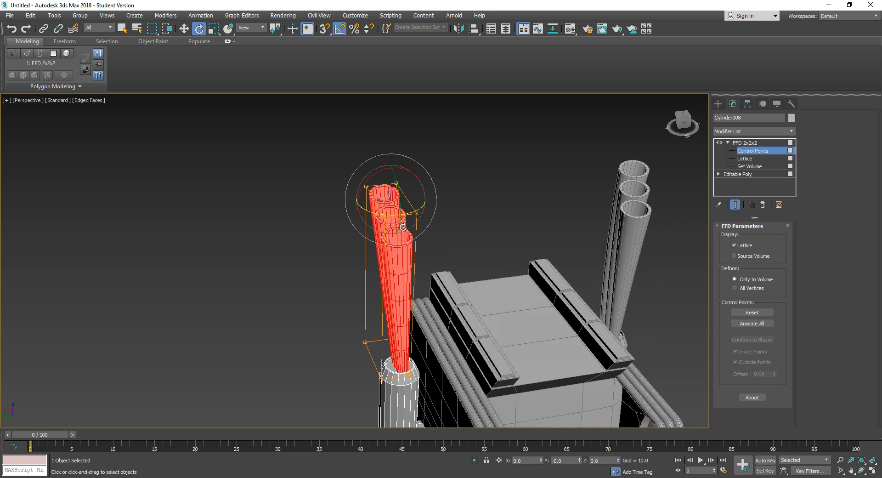
left_click_drag(403, 227, 404, 215)
left_click(277, 240)
middle_click_drag(473, 270, 449, 244, "alt")
- Convert the deformed exhaust stack to an Editable Poly
right_click(405, 240)
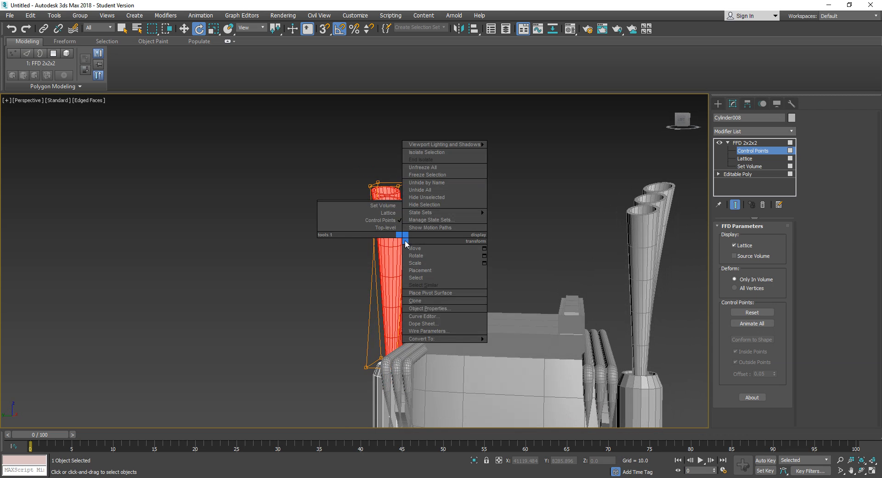
mouse_move(441, 339)
left_click(529, 346)
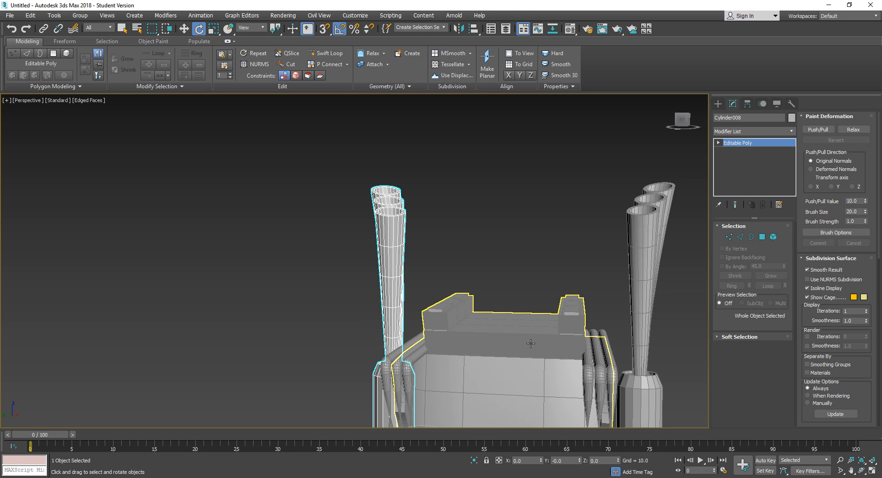
- Clear the selection and examine the exhaust stacks, the cab front and the pipes beside the windshield from several sides
mouse_move(539, 275)
middle_mouse_down("alt")
mouse_move(471, 294)
mouse_move(447, 286)
mouse_move(529, 285)
middle_mouse_up("alt")
scroll(501, 282, "down", 5)
scroll(511, 285, "up", 5)
middle_click_drag(477, 276, 516, 255)
left_click(653, 347)
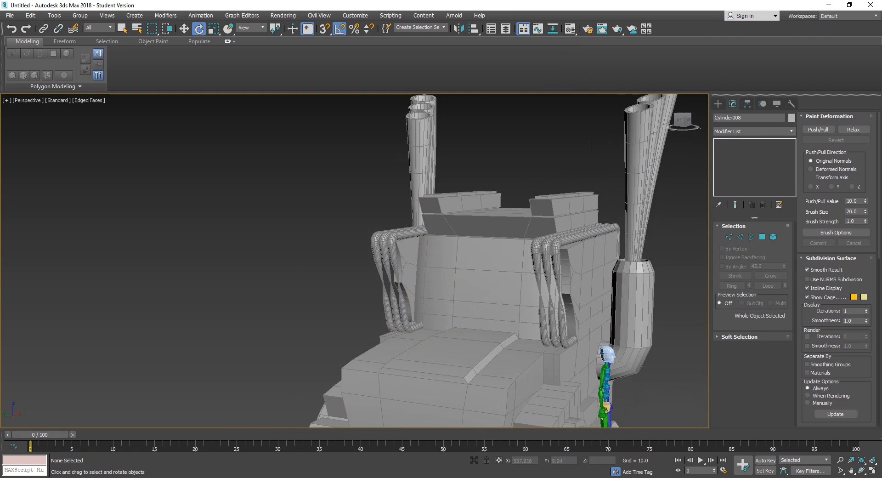
middle_click_drag(569, 345, 447, 328, "alt")
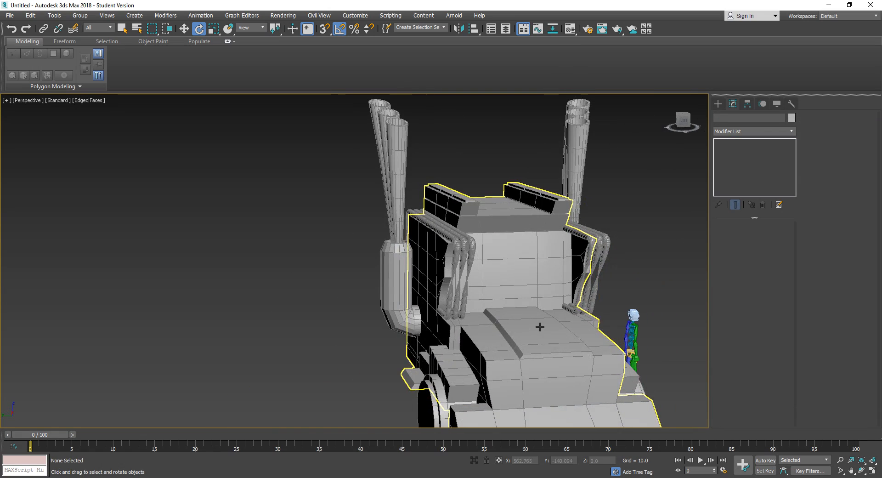
scroll(540, 328, "up", 3)
middle_click_drag(587, 313, 583, 317, "alt")
scroll(576, 329, "up", 3)
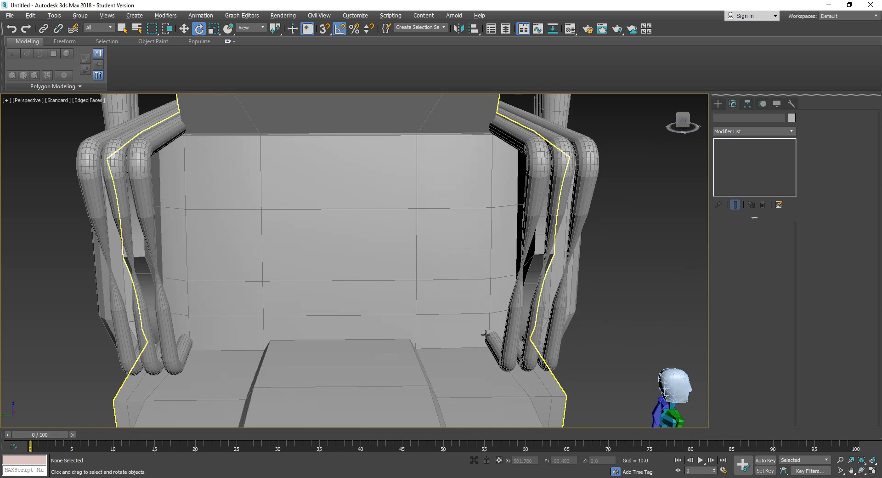
middle_click_drag(478, 326, 499, 336, "alt")
middle_click_drag(583, 329, 465, 273)
- Select the truck body and its top polygon beside the hood, below the windshield on the human figure's side
left_click(457, 358)
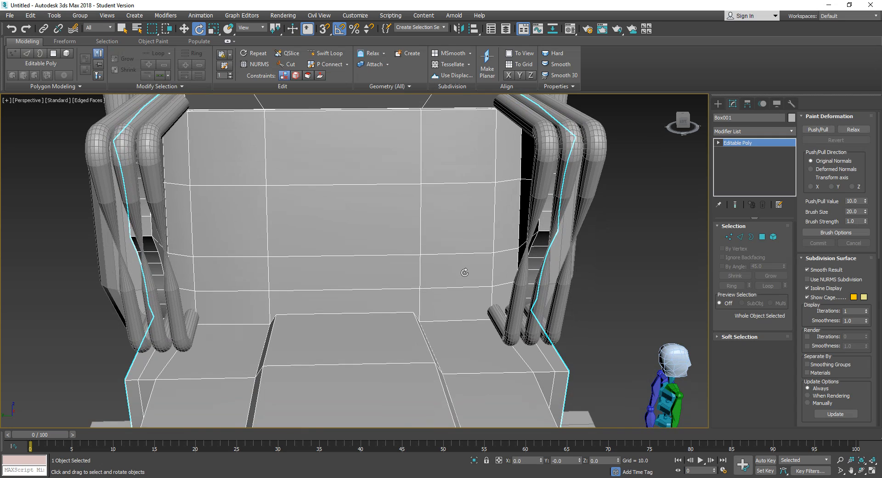
middle_click_drag(485, 306, 444, 299, "alt")
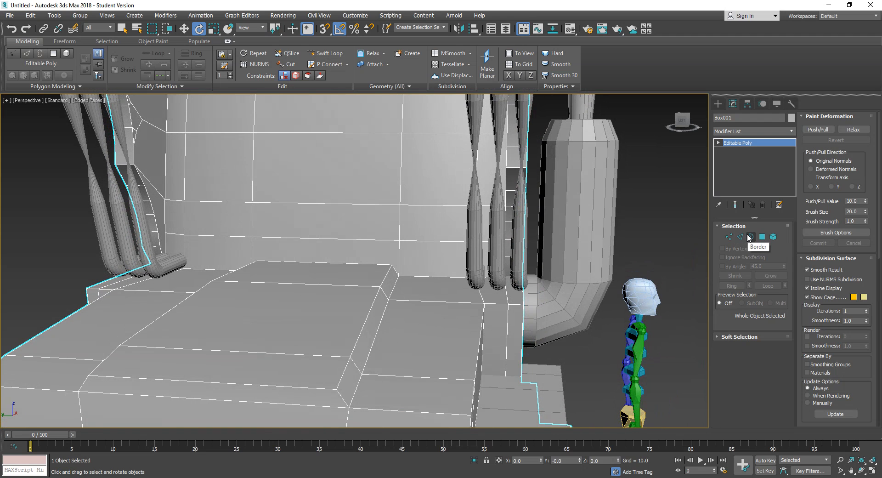
left_click(763, 236)
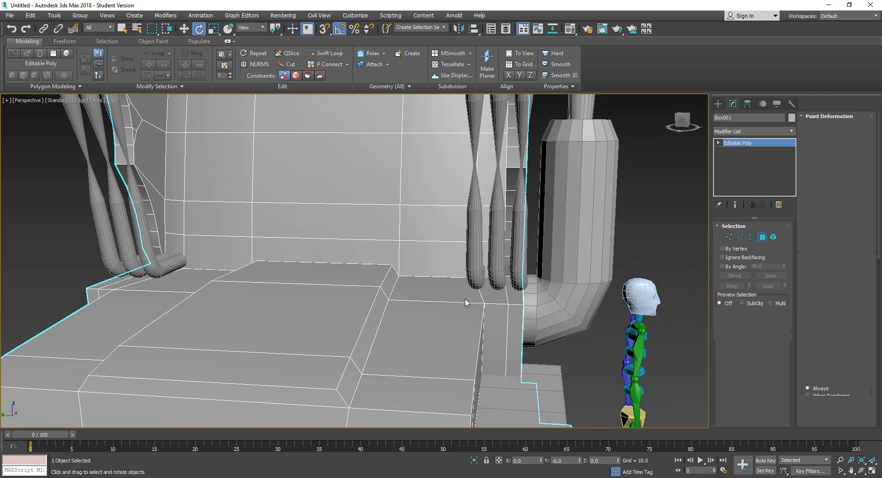
left_click(451, 293)
middle_click_drag(452, 293, 501, 323, "alt")
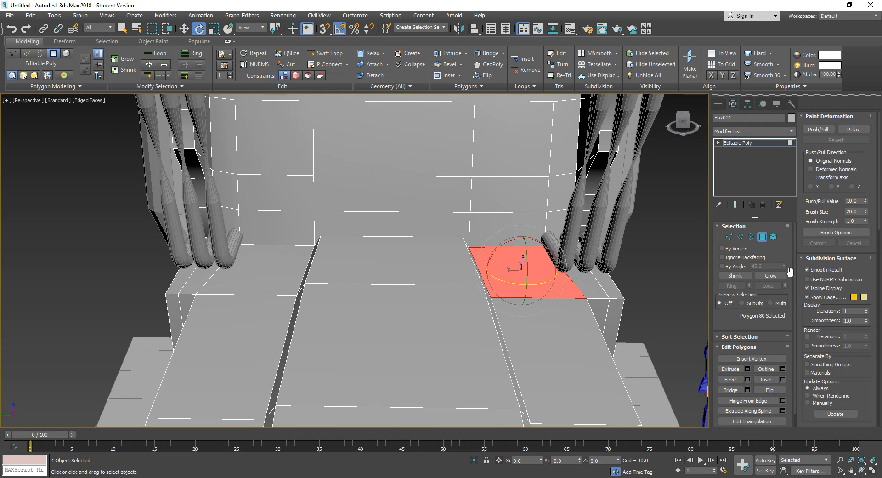
- Move the three consecutive edges along the hood's outer side, on the human figure's side, inward toward the hood's centre
left_click(739, 237)
left_click(574, 282)
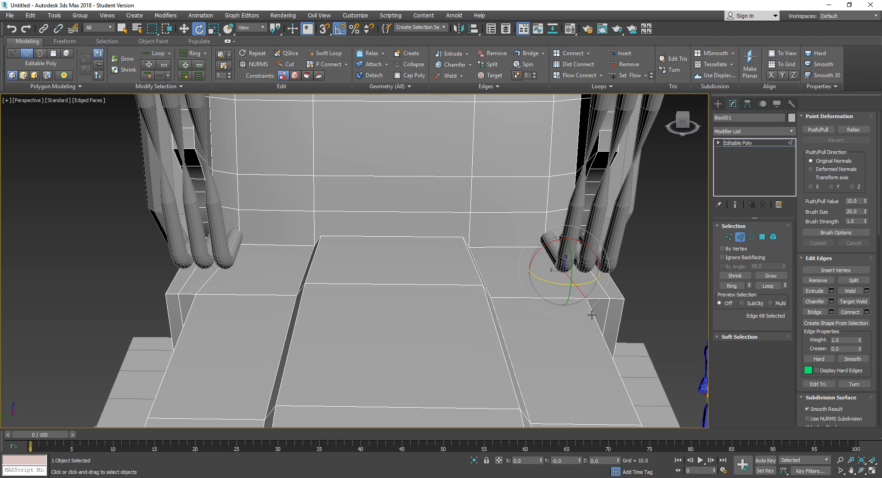
middle_click_drag(604, 340, 580, 261)
left_click(582, 262, "ctrl")
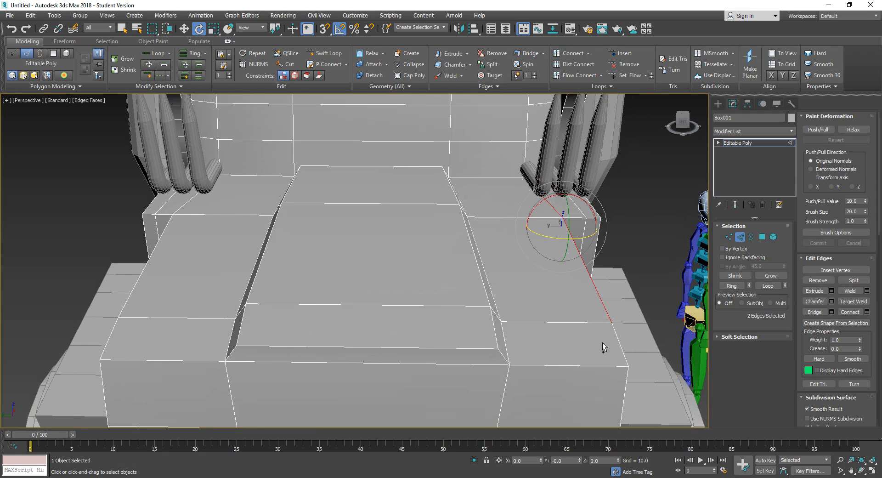
left_click(623, 351, "ctrl")
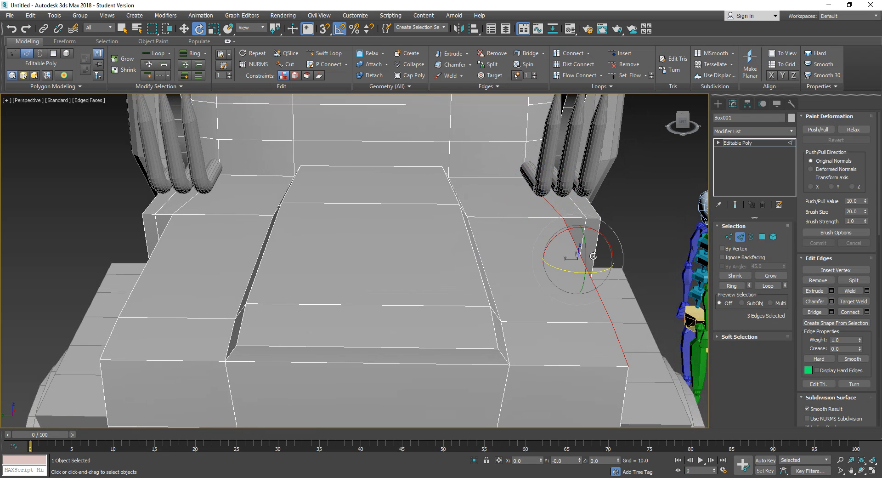
key("w")
left_click_drag(557, 260, 538, 261)
left_click_drag(539, 261, 536, 264)
- Move the three matching edges along the opposite outer side of the hood inward toward its centre
middle_click_drag(554, 267, 487, 265, "alt")
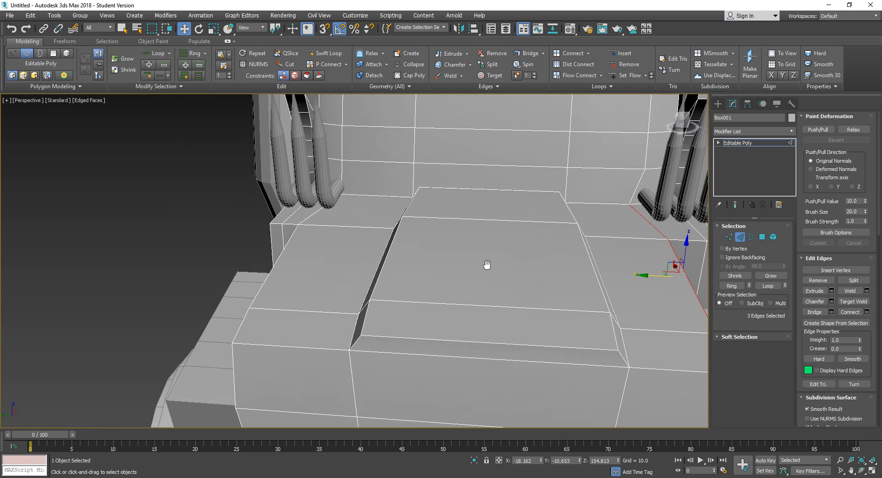
left_click(304, 221)
left_click(285, 250, "ctrl")
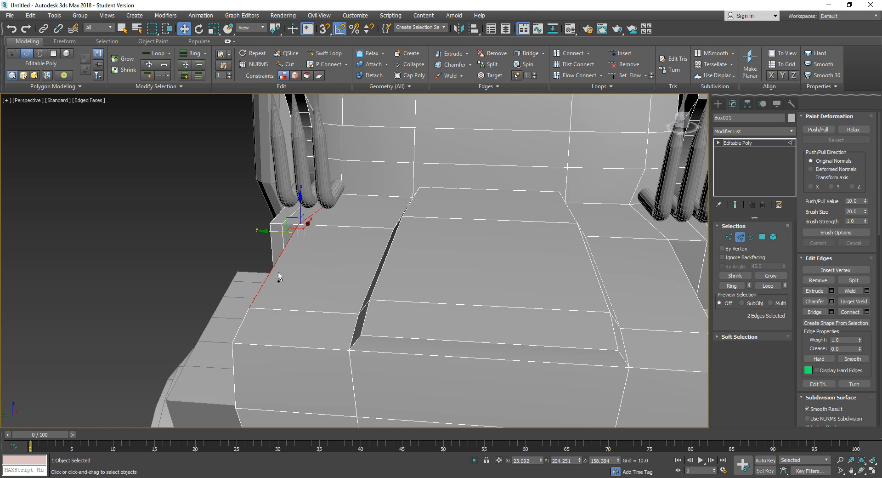
left_click(242, 325, "ctrl")
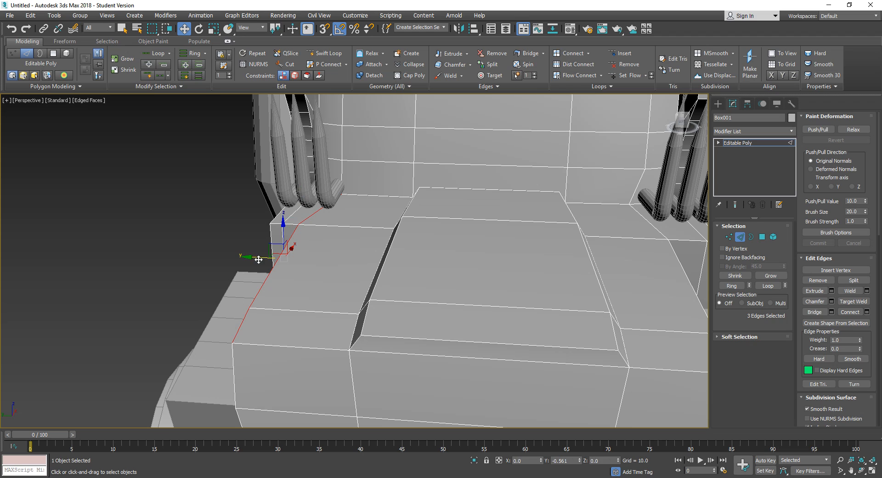
left_click_drag(259, 260, 281, 268)
- Lower the two small outer top polygons below the side pipes, one on each side of the hood
scroll(285, 266, "down", 5)
middle_click_drag(286, 271, 434, 292, "alt")
scroll(324, 277, "up", 3)
scroll(324, 277, "up", 2)
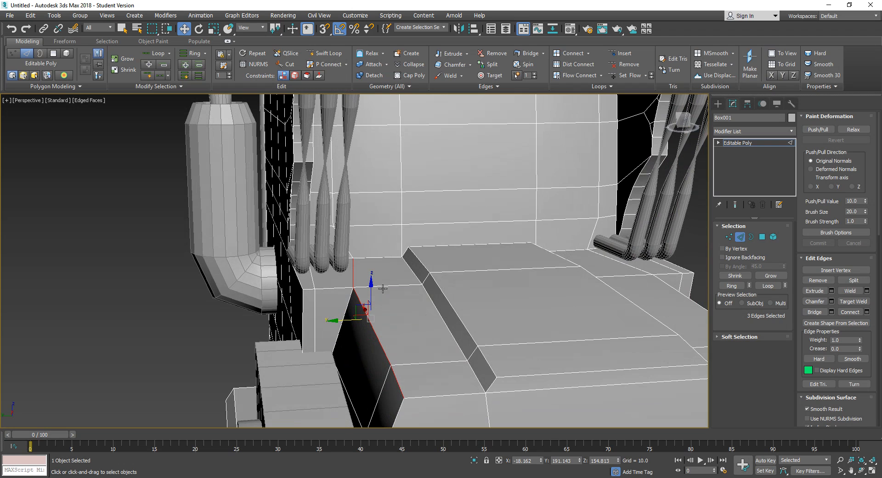
left_click(761, 238)
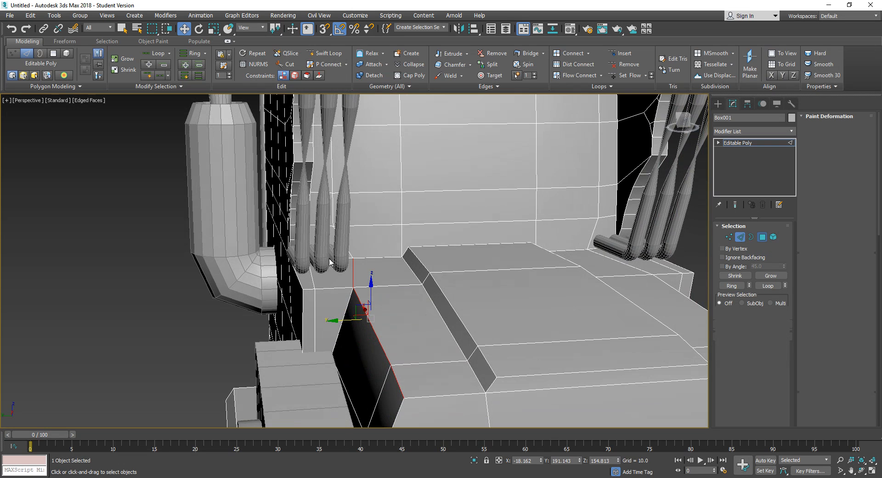
left_click(309, 282)
middle_click_drag(547, 302, 668, 337, "alt")
left_click(661, 334, "ctrl")
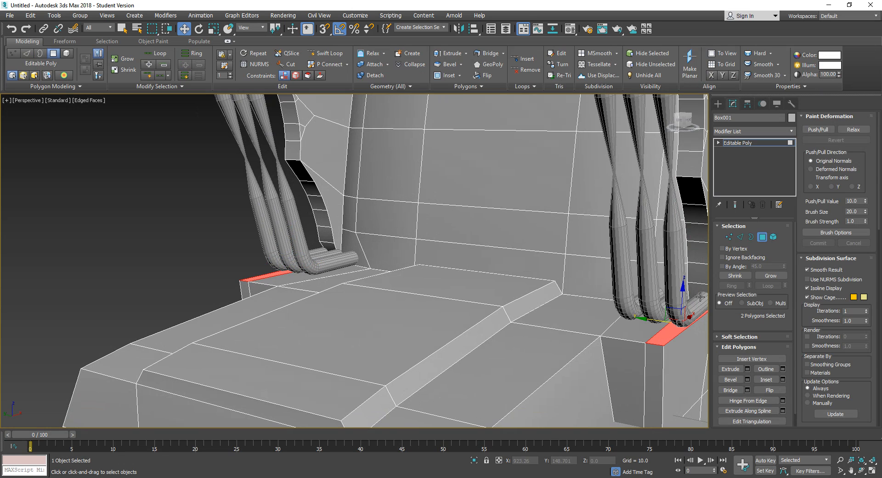
left_click_drag(683, 293, 682, 323)
middle_click_drag(675, 348, 672, 301, "alt")
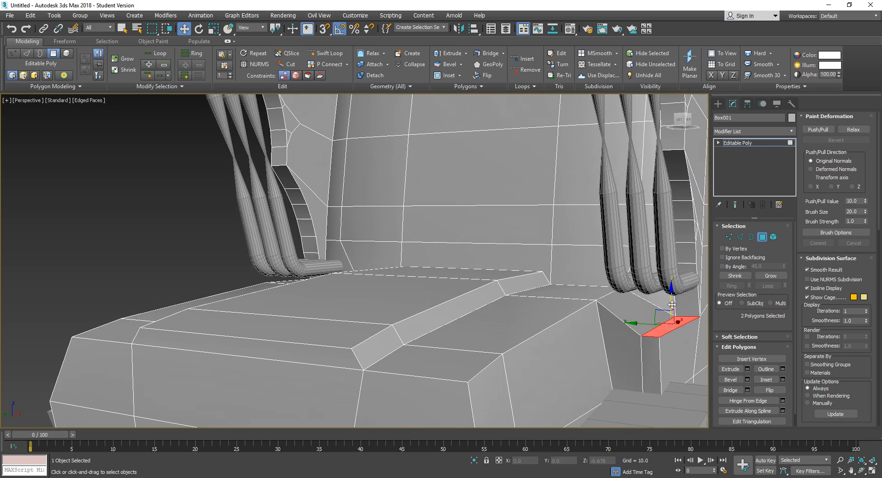
- Move the inner edge of the lowered corner polygon opposite the human figure toward the hood, to Y about 200
middle_click_drag(618, 346, 490, 325, "alt")
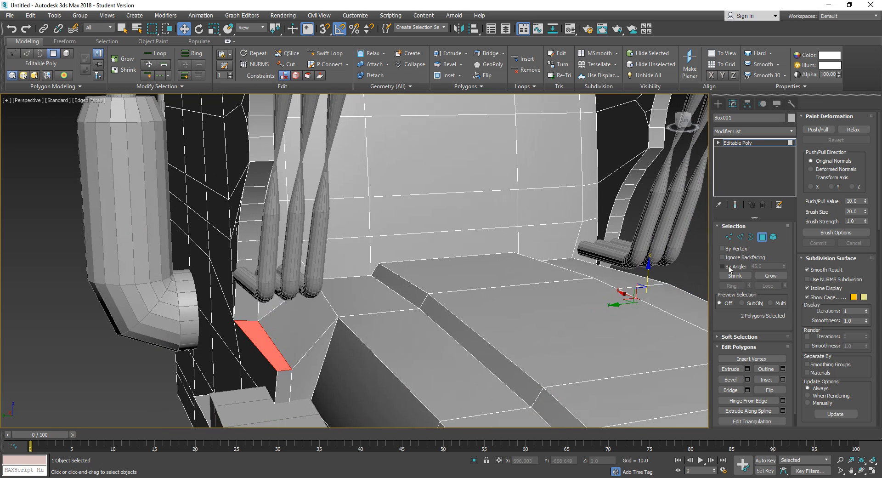
left_click(740, 237)
left_click(284, 357)
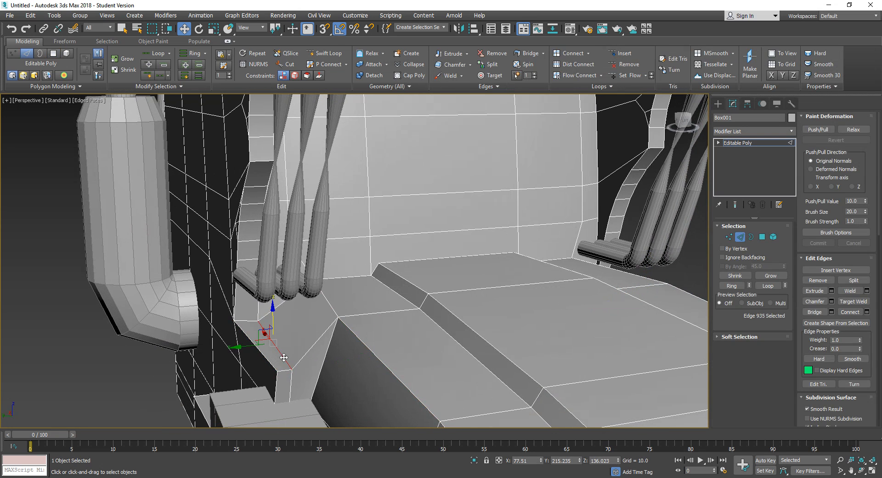
left_click_drag(246, 347, 273, 348)
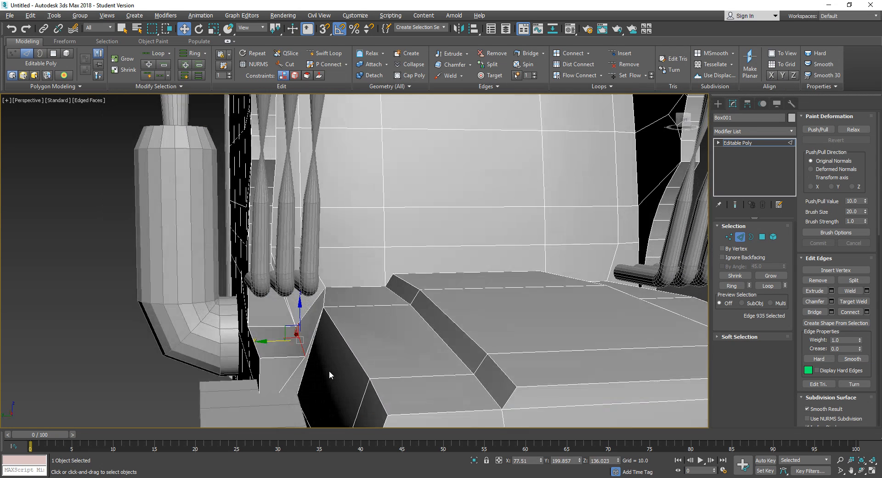
- Move the inner edge of the lowered corner polygon on the human figure's side toward the hood, to Y about -17
scroll(329, 370, "up", 6)
middle_click_drag(327, 367, 434, 374, "alt")
middle_click_drag(483, 363, 583, 357)
left_click(572, 352)
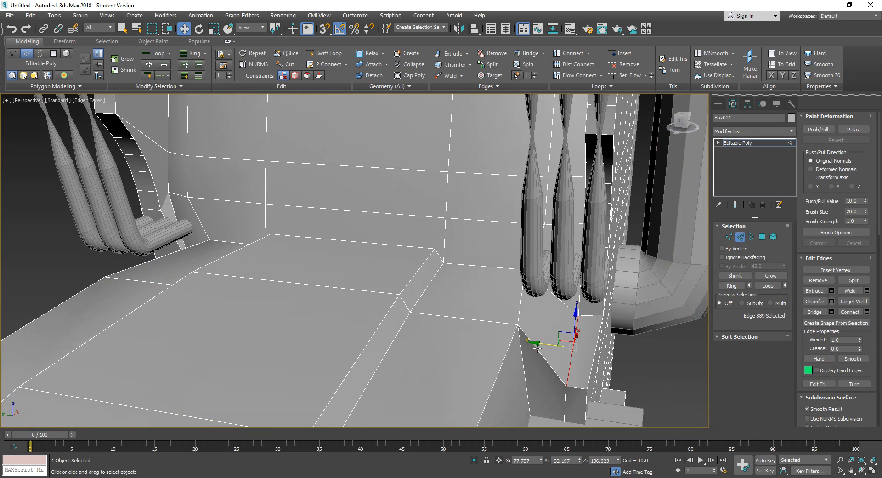
left_click_drag(542, 345, 547, 392)
middle_click_drag(546, 388, 486, 350, "alt")
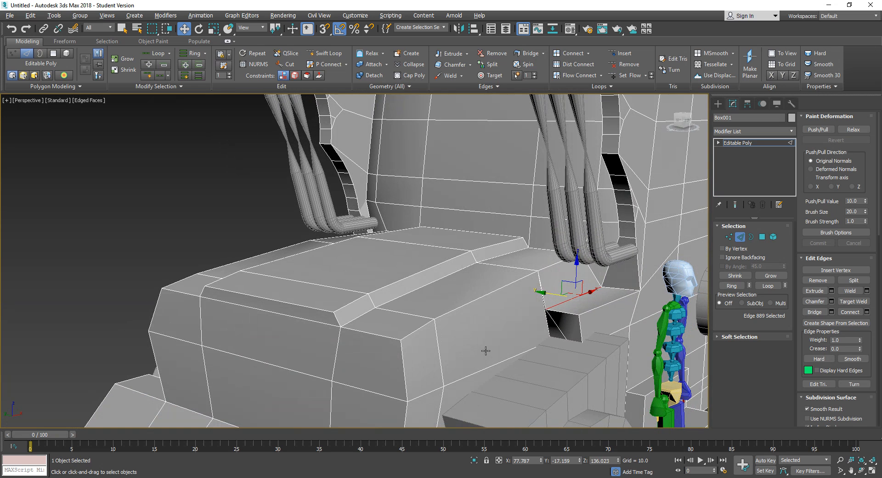
- Connect the upper vertical edges around the hood's front and both front side corners with a new horizontal edge line
left_click(439, 356)
left_click(406, 372, "ctrl")
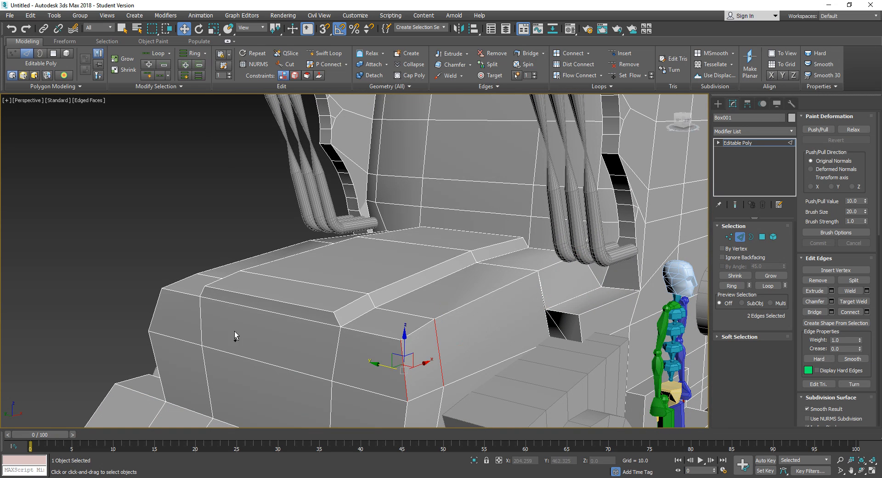
left_click(336, 360, "ctrl")
middle_click_drag(336, 360, 414, 357, "alt")
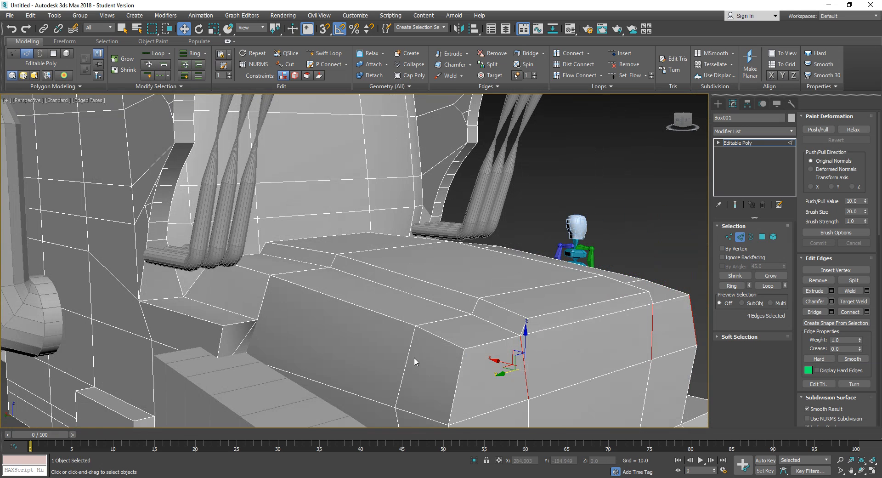
left_click(406, 359, "ctrl")
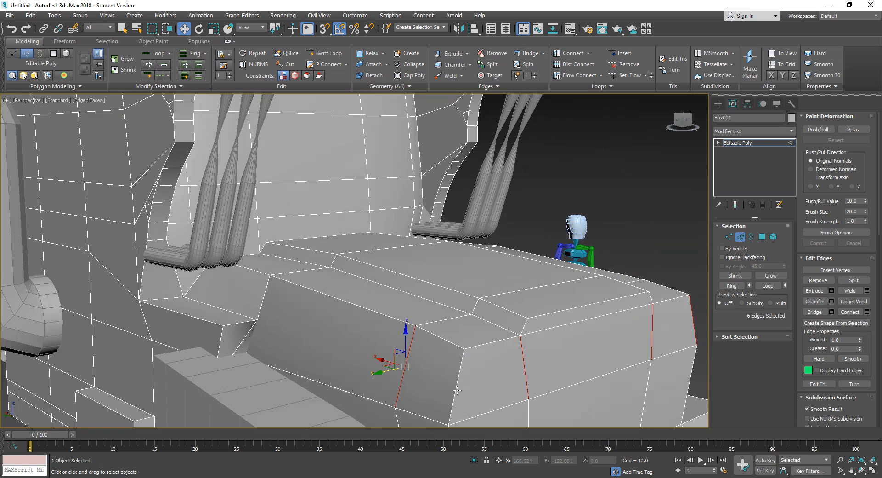
left_click(456, 390, "ctrl")
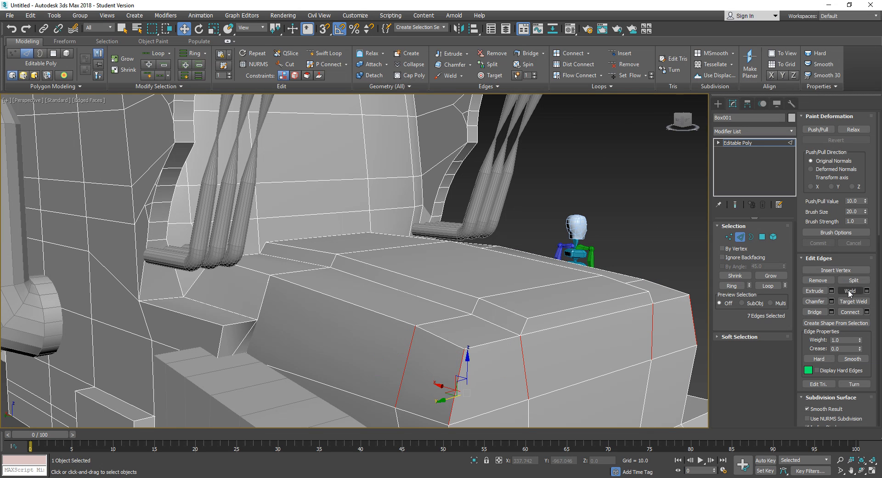
left_click(849, 312)
- Delete the two small polygons under the lowered corner and the adjoining upper hood side polygon, opposite the human figure
middle_click_drag(413, 299, 618, 281, "alt")
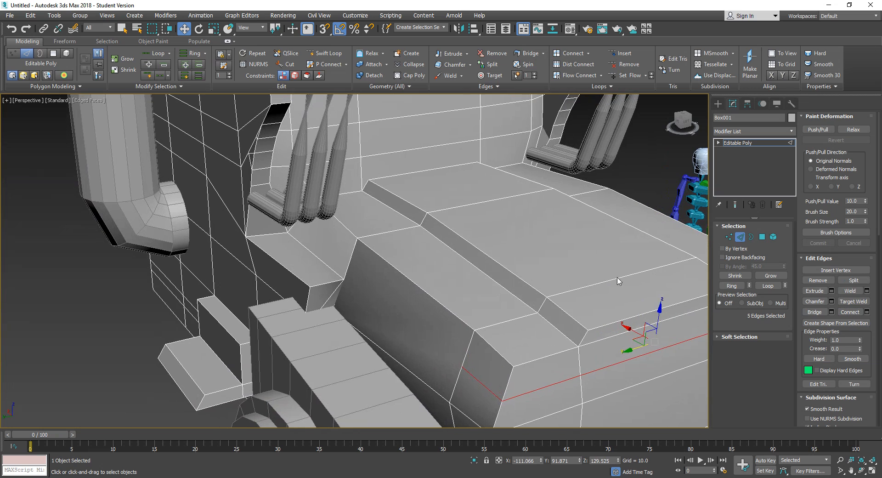
left_click(763, 238)
left_click(330, 294)
left_click(333, 297, "ctrl")
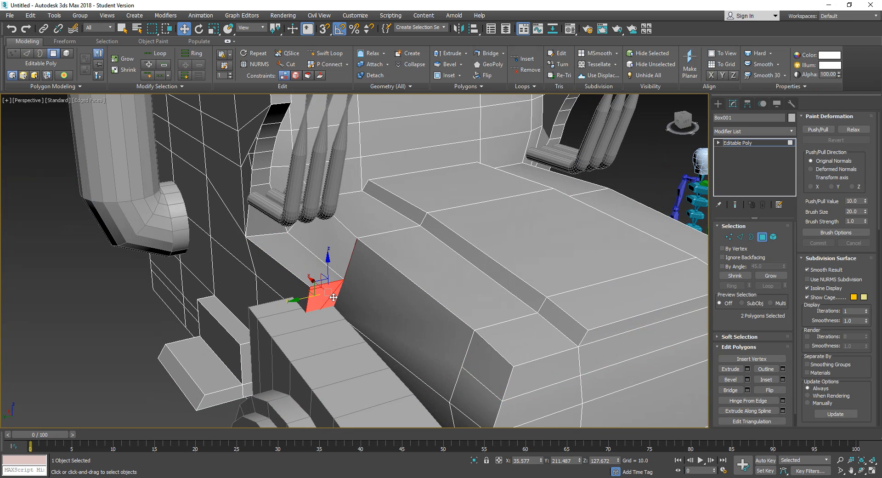
key("F3")
key("F3")
middle_click_drag(334, 297, 383, 298, "alt")
key("Delete")
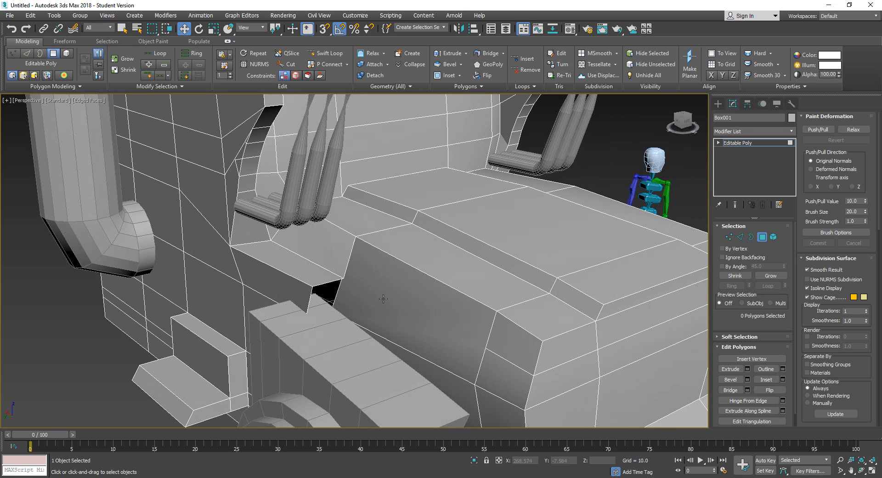
mouse_move(471, 306)
middle_mouse_down("alt")
mouse_move(504, 307)
mouse_move(478, 305)
middle_mouse_up("alt")
left_click(417, 280)
key("Delete")
- Delete the upper hood side polygon and the small adjoining corner polygon on the human figure's side
left_click(405, 293)
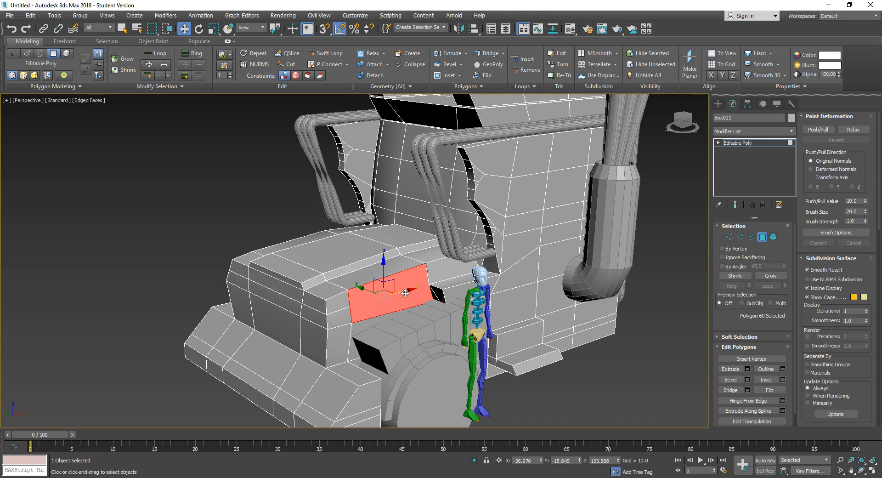
key("Delete")
left_click(435, 297)
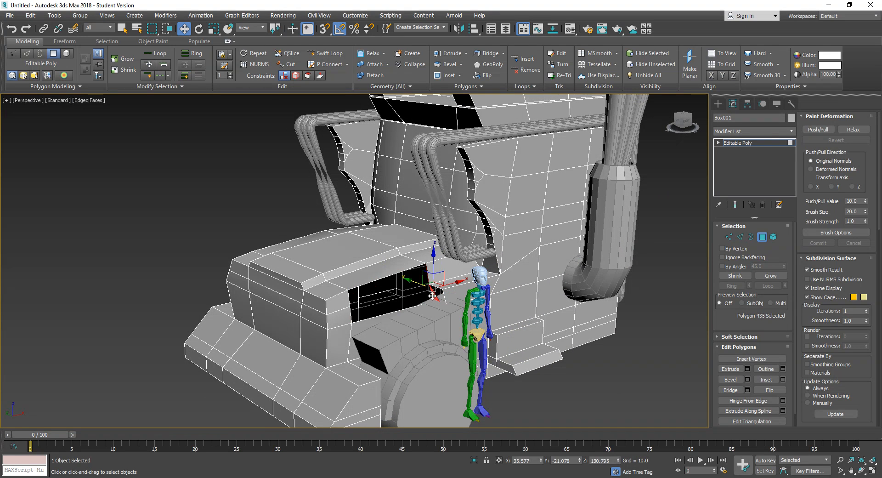
key("Delete")
- Bridge the upper and lower pairs of end edges across the hood side opening opposite the human figure
middle_click_drag(325, 294, 413, 295, "alt")
scroll(412, 294, "up", 3)
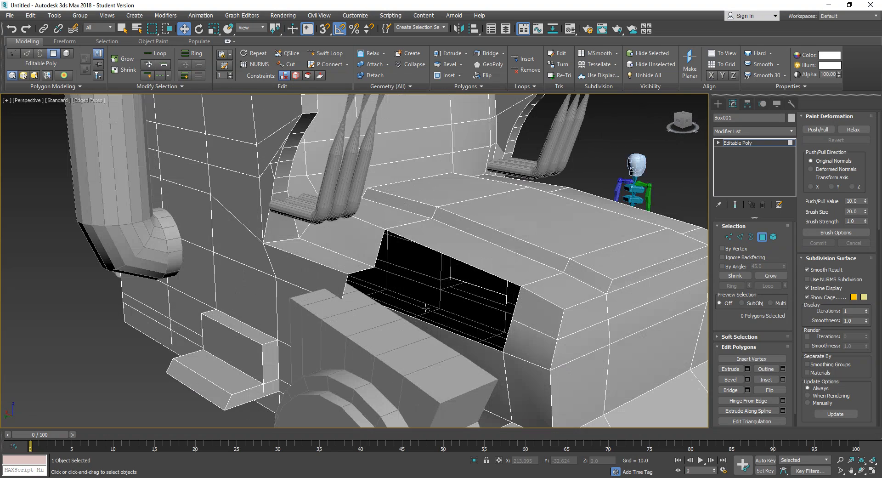
left_click(742, 237)
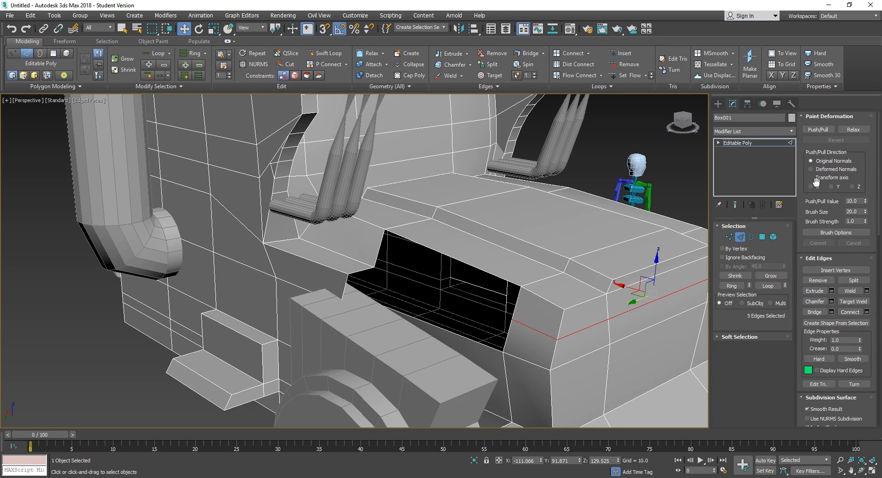
left_click(810, 313)
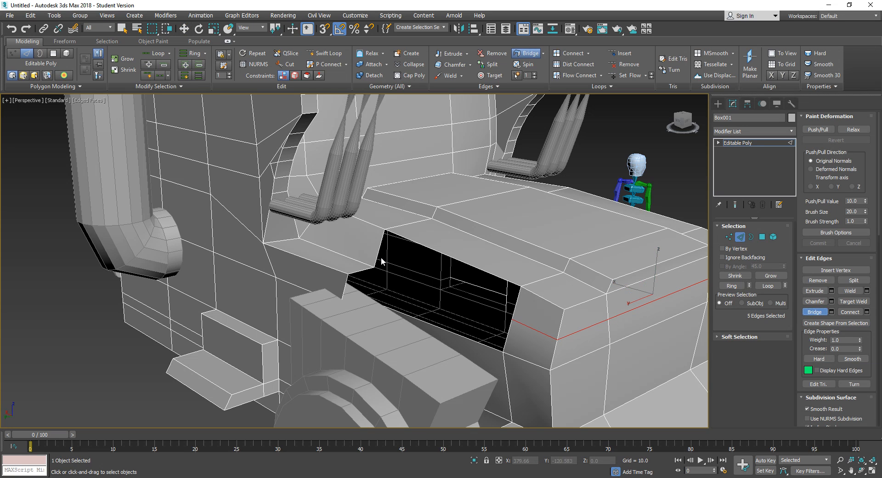
left_click(517, 309)
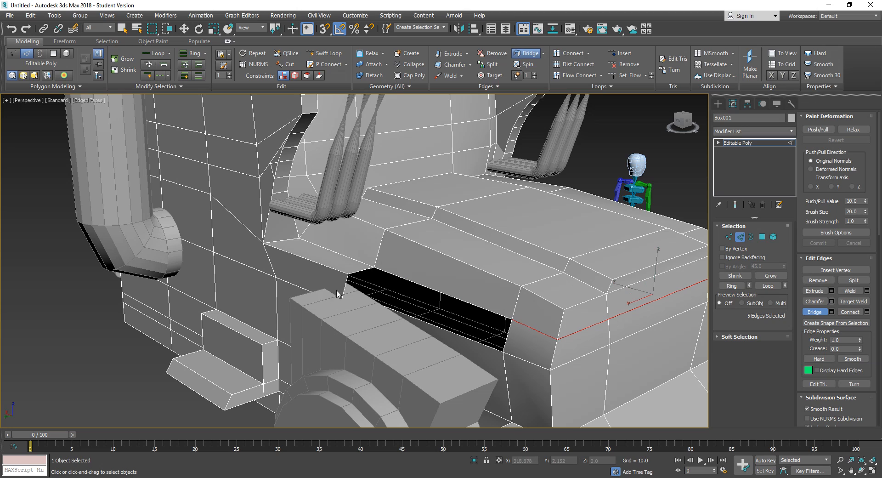
left_click(509, 335)
- Bridge the upper and lower pairs of end edges across the hood side opening on the human figure's side
middle_click_drag(573, 354, 531, 262, "alt")
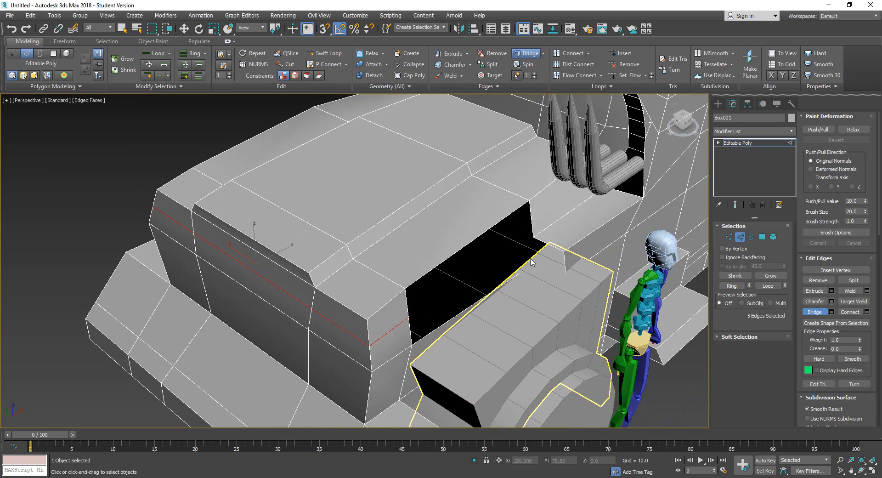
left_click(406, 307)
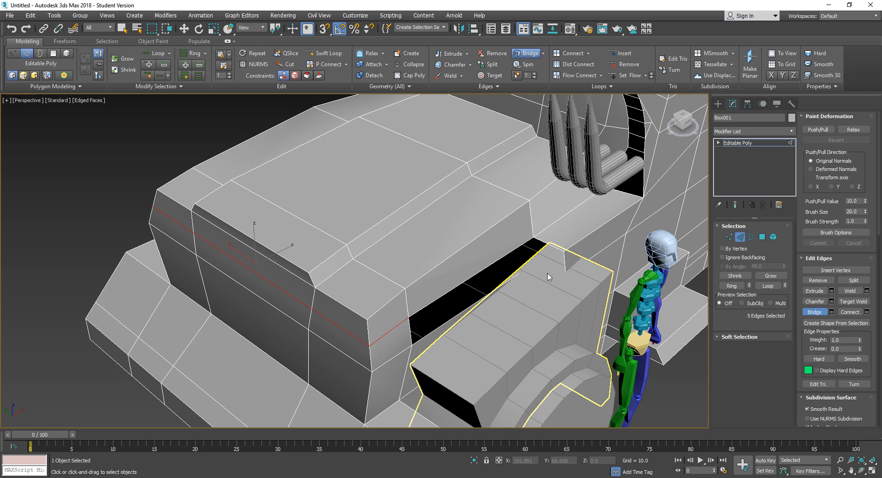
left_click(410, 332)
key("w")
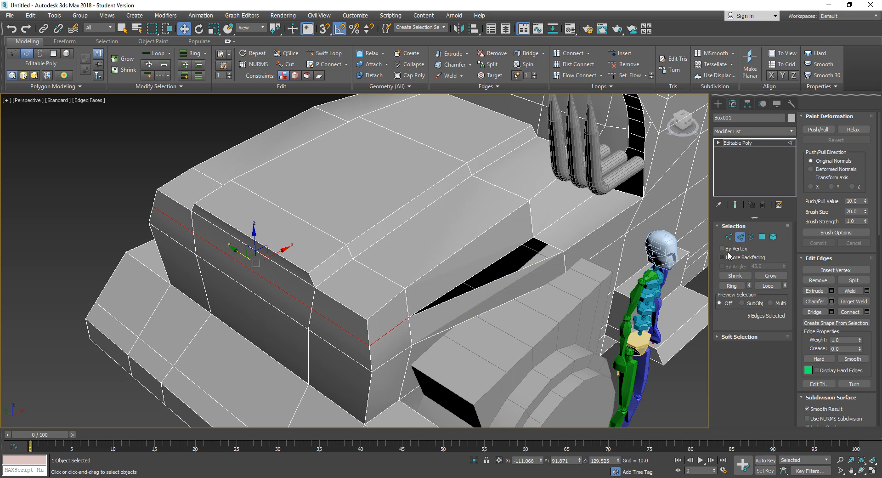
- Connect the long top and bottom edges of the new lower side polygon on both sides of the hood
middle_click_drag(638, 319, 617, 310, "alt")
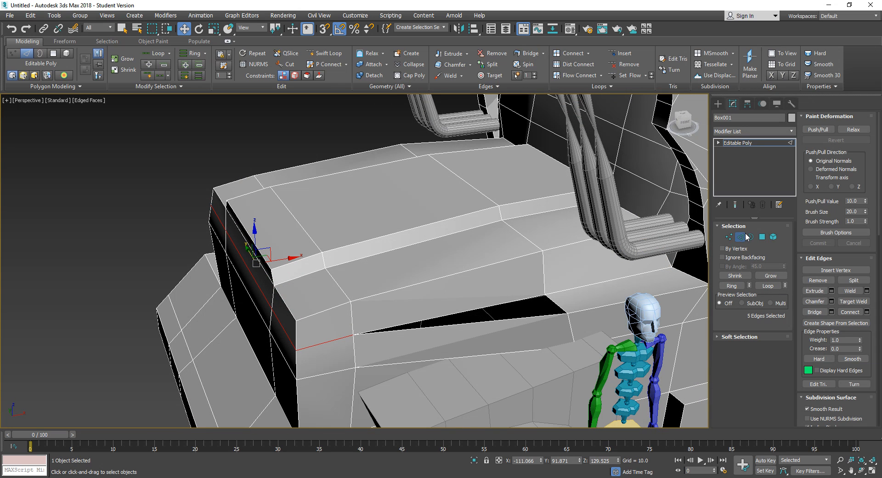
left_click(485, 323)
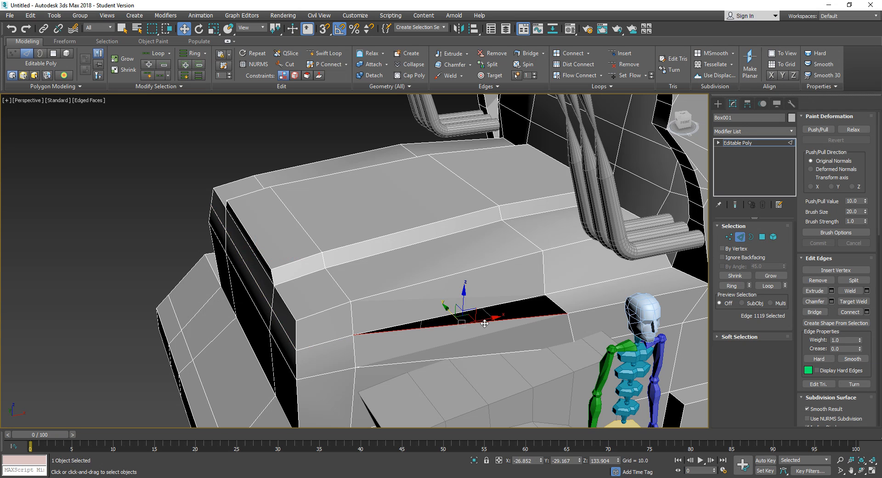
left_click(480, 354, "ctrl")
middle_click_drag(322, 335, 434, 324, "alt")
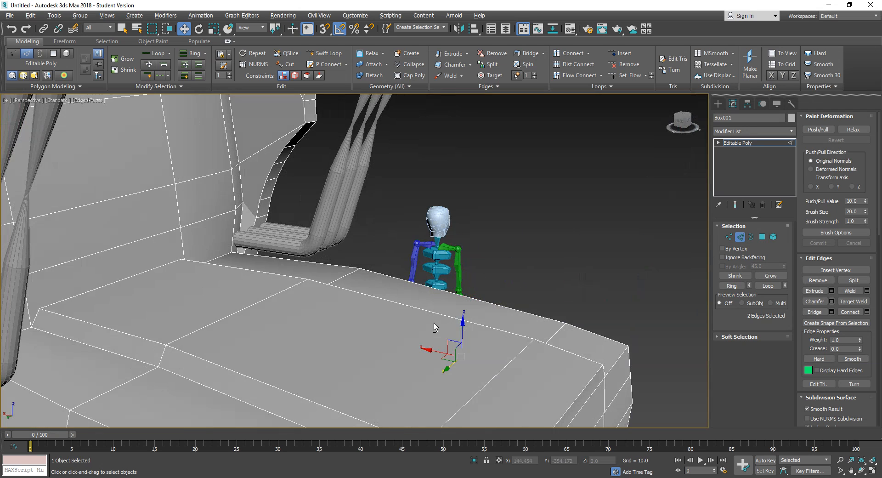
middle_click_drag(272, 388, 452, 280)
middle_click_drag(361, 414, 383, 302)
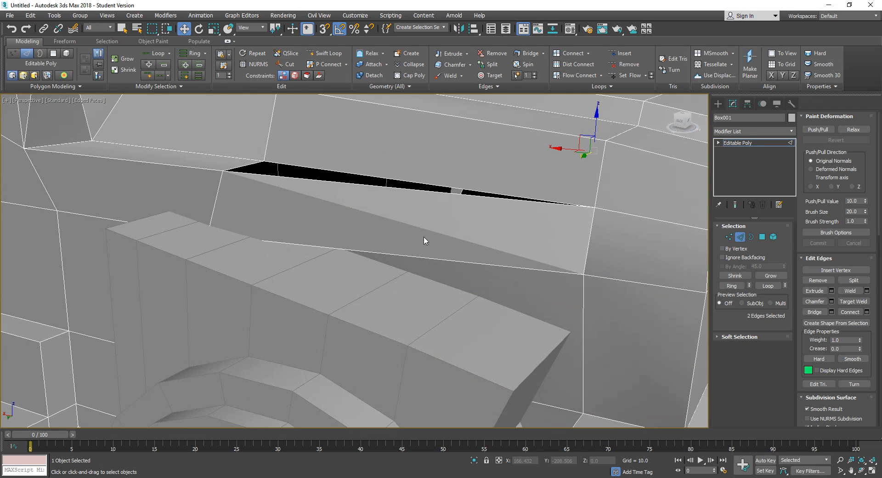
middle_click_drag(425, 240, 421, 255, "alt")
left_click(385, 332, "ctrl")
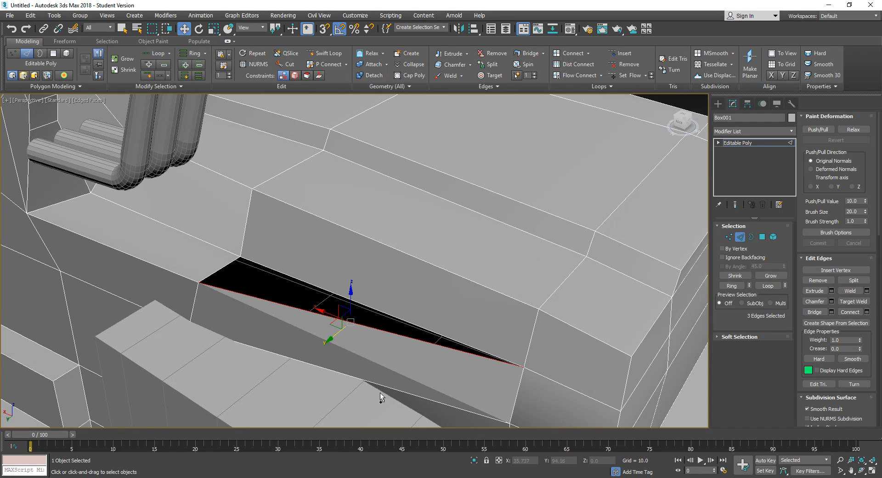
left_click(381, 386, "ctrl")
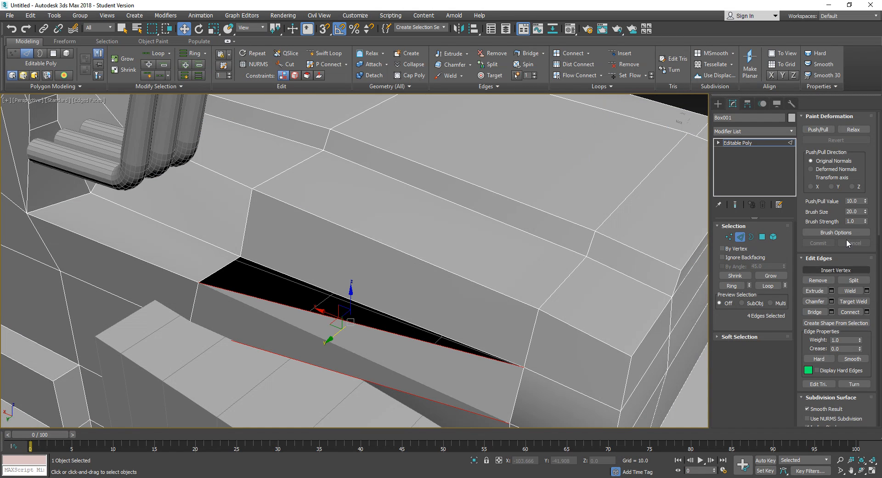
left_click(849, 313)
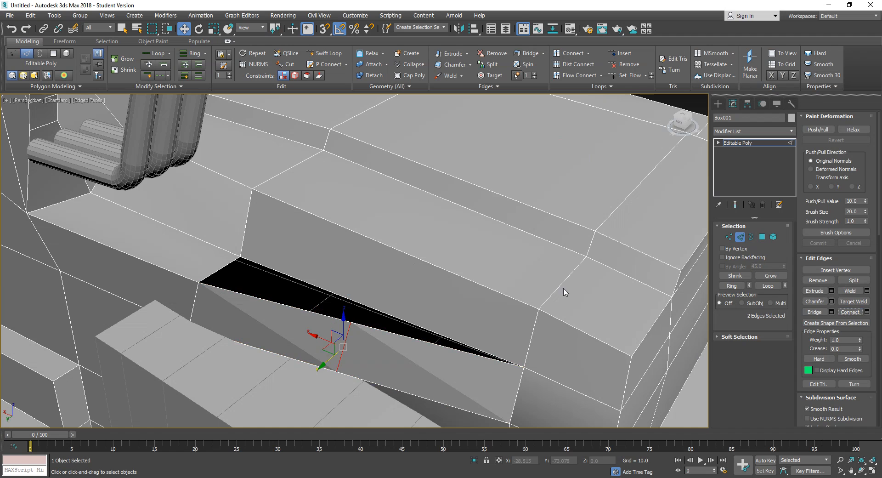
- Cap the remaining open borders along both sides of the hood and leave sub-object editing
middle_click_drag(511, 287, 491, 297, "alt")
key("e")
key("r")
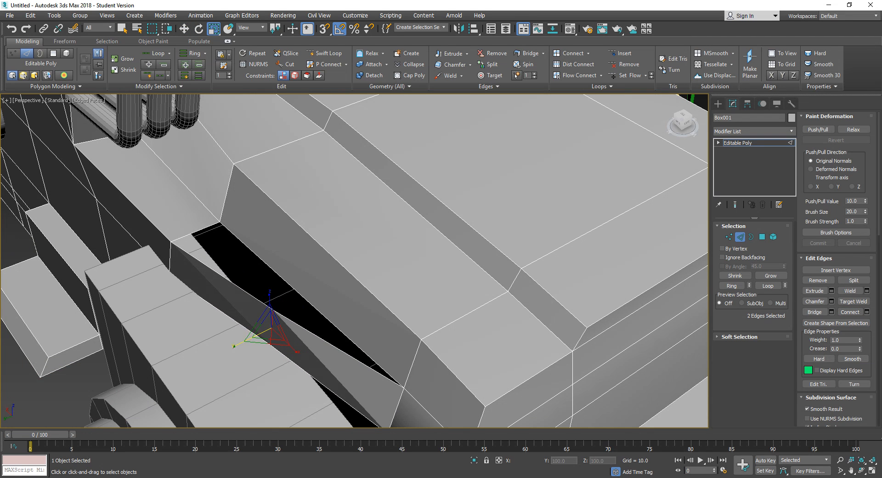
mouse_move(473, 317)
middle_mouse_down("alt")
mouse_move(464, 274)
mouse_move(443, 291)
mouse_move(465, 315)
middle_mouse_up("alt")
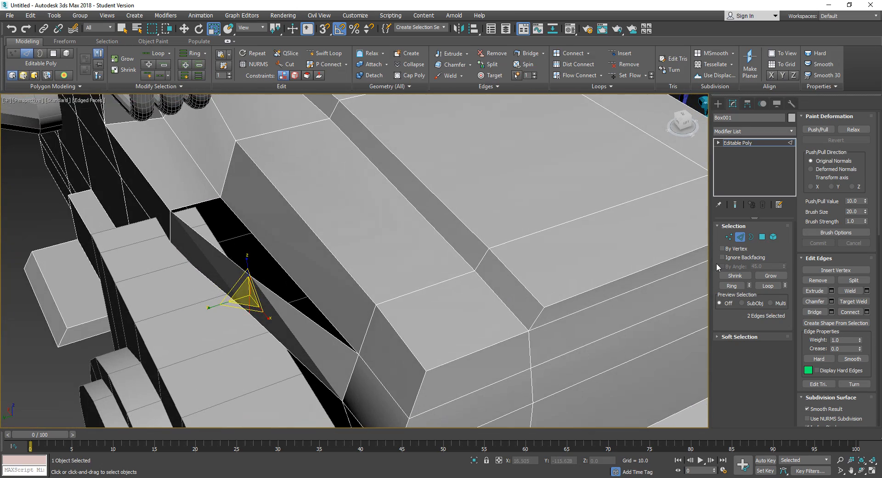
left_click(752, 237)
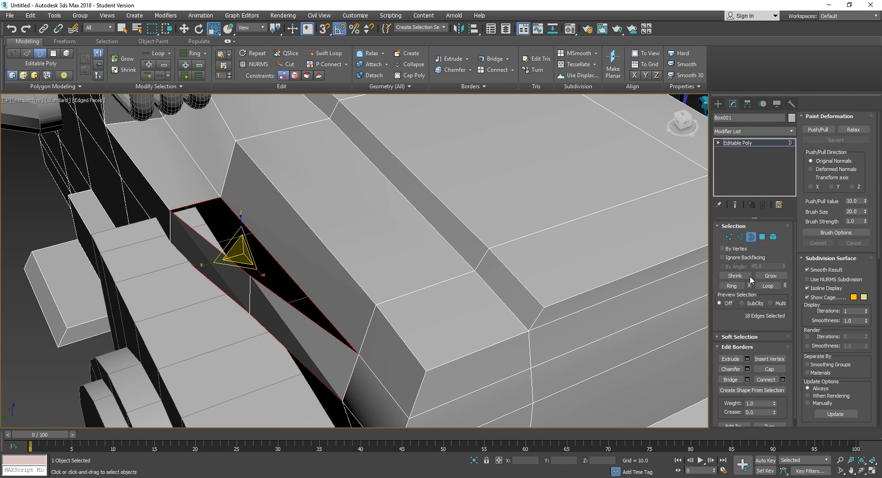
left_click(759, 369)
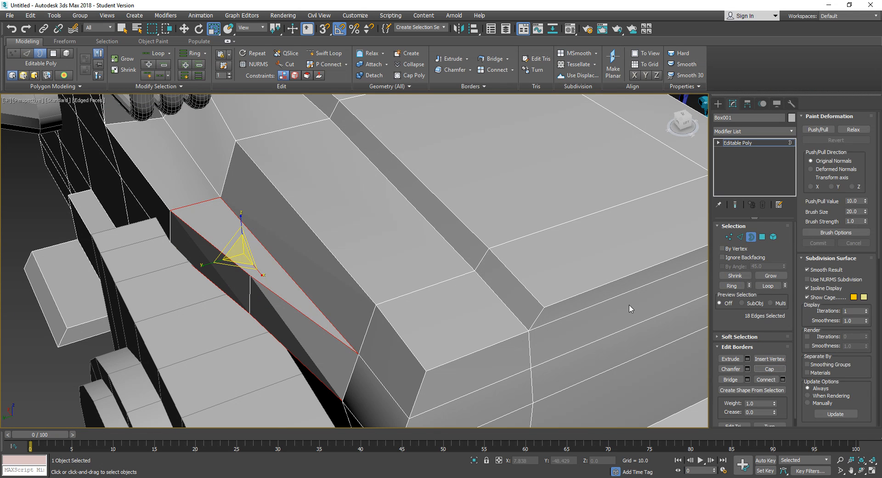
left_click(754, 239)
- Create a box with a base of about 34 by 35 units on the cab's side wall, beside the side pipes' lower ends
scroll(455, 258, "down", 5)
mouse_move(597, 317)
middle_mouse_down("alt")
mouse_move(561, 290)
mouse_move(513, 292)
mouse_move(572, 294)
mouse_move(595, 306)
middle_mouse_up("alt")
middle_click_drag(428, 246, 561, 366)
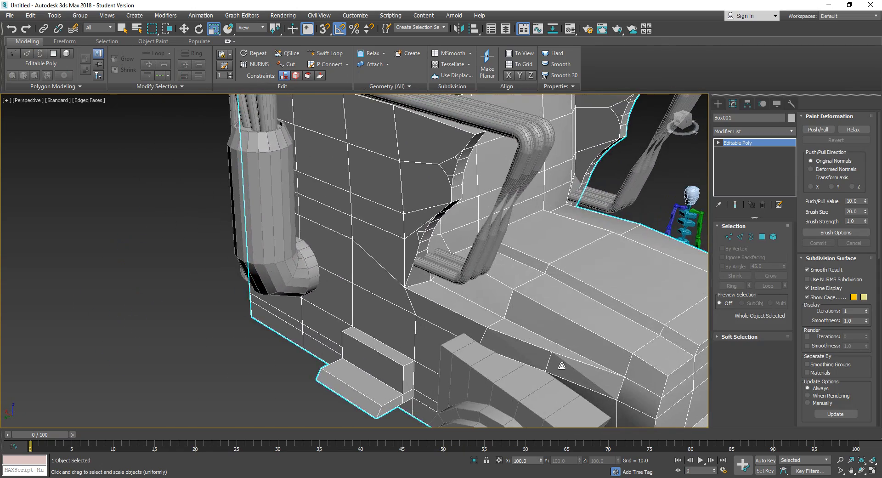
middle_click_drag(489, 329, 486, 299, "alt")
middle_click_drag(486, 299, 480, 347)
scroll(490, 345, "up", 3)
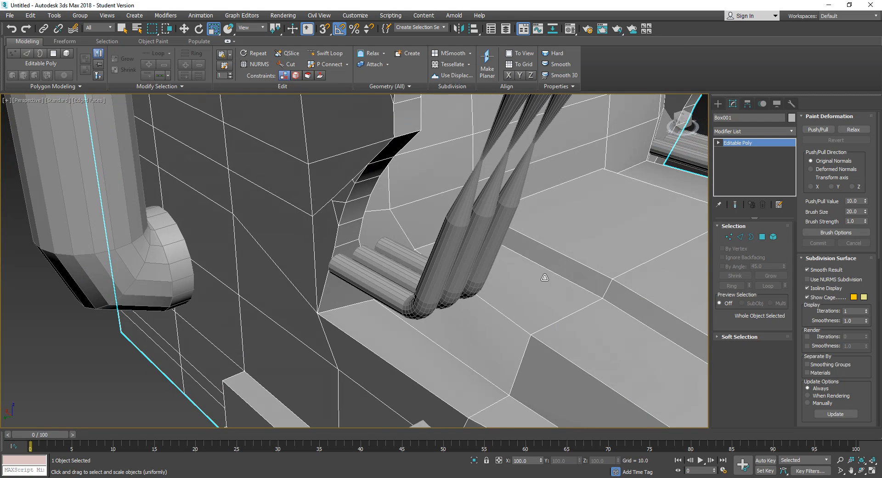
left_click(718, 104)
left_click(718, 118)
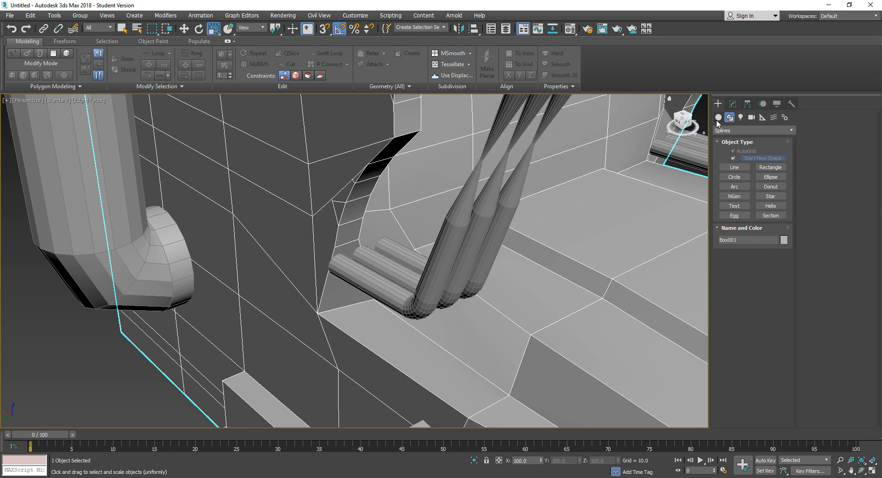
left_click(735, 160)
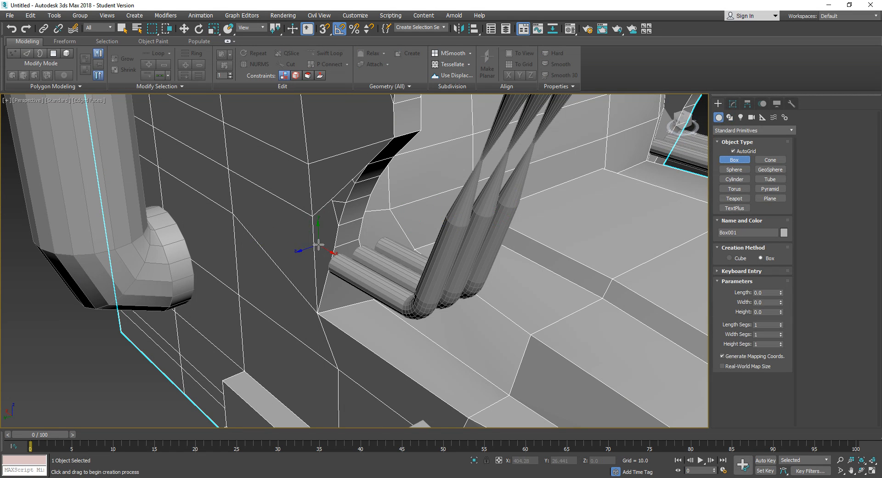
left_click_drag(302, 237, 302, 243)
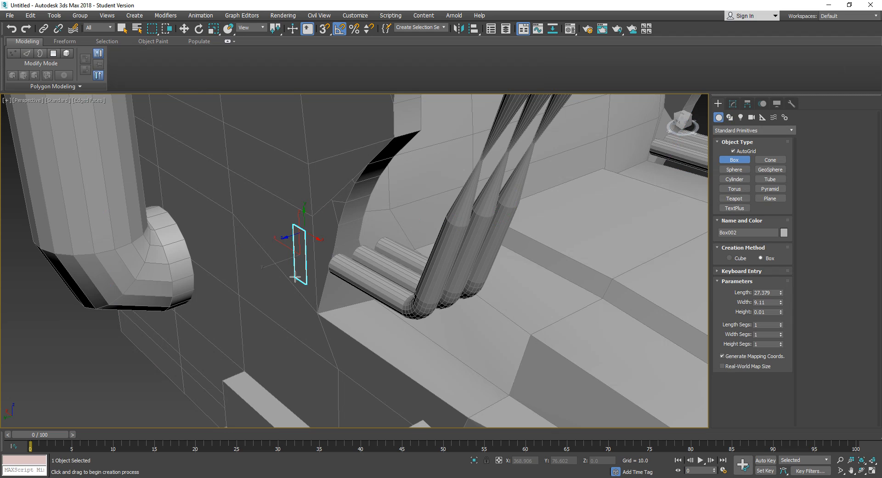
left_click_drag(288, 274, 265, 270)
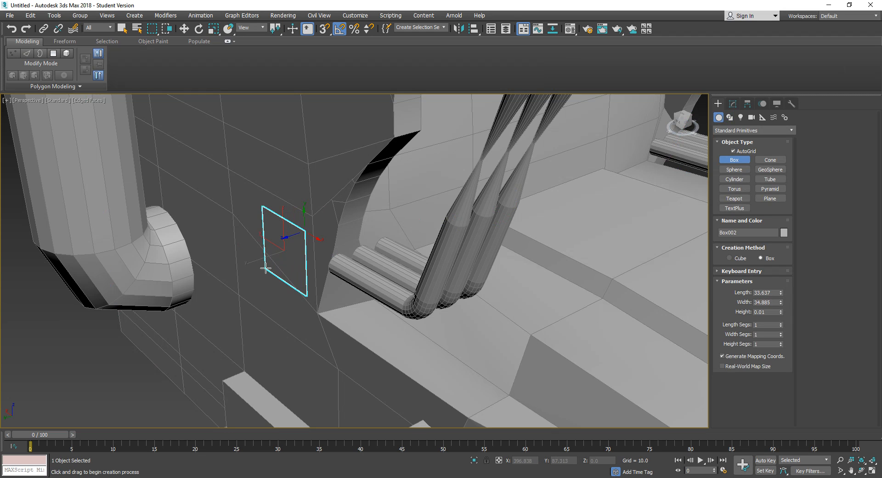
left_click(158, 353)
- Move the new box over the lower ends of the side pipes at the cab cutout
key("r")
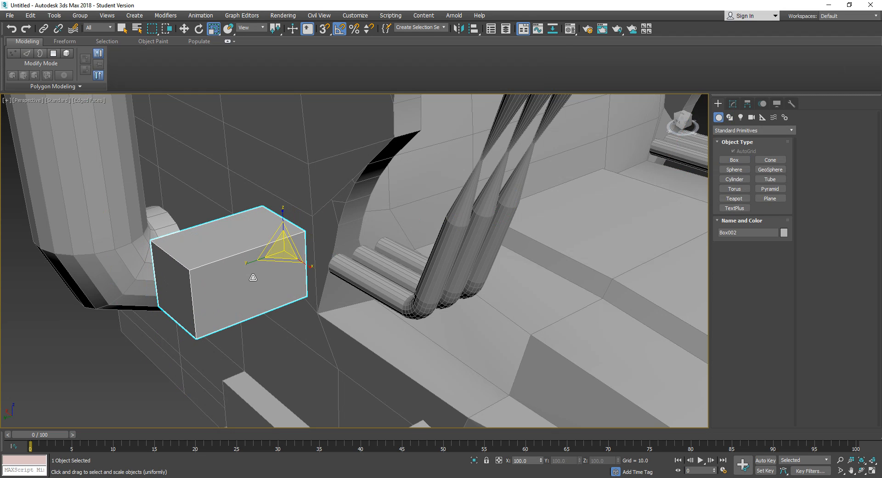
key("w")
left_click_drag(263, 248, 378, 234)
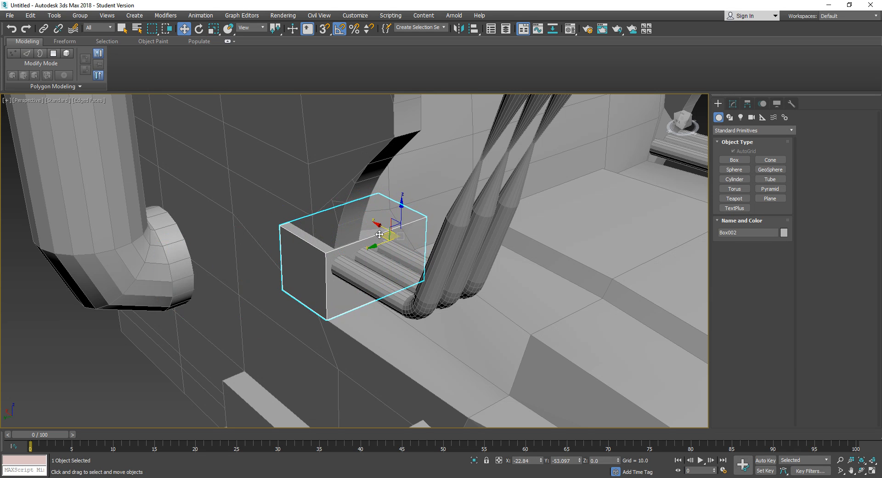
- Reposition the box and raise it so that it covers the lower ends of the side pipes at the cab cutout
middle_click_drag(400, 252, 522, 289, "alt")
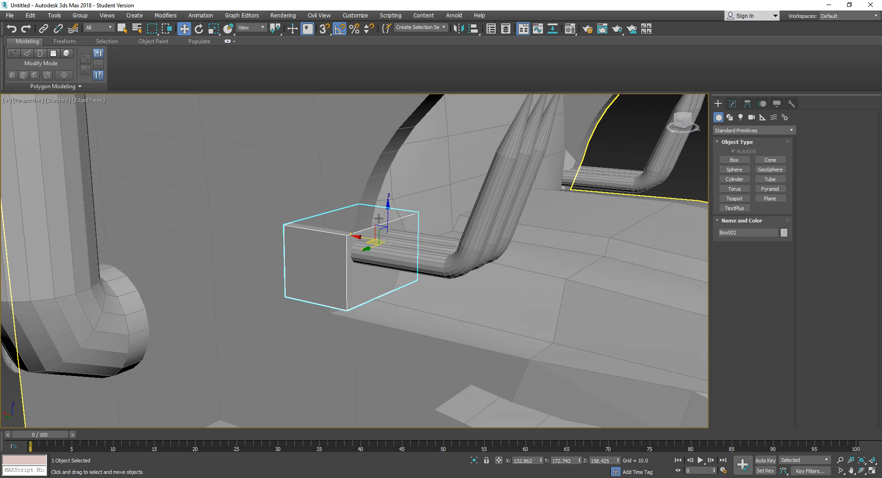
left_click_drag(381, 230, 388, 214)
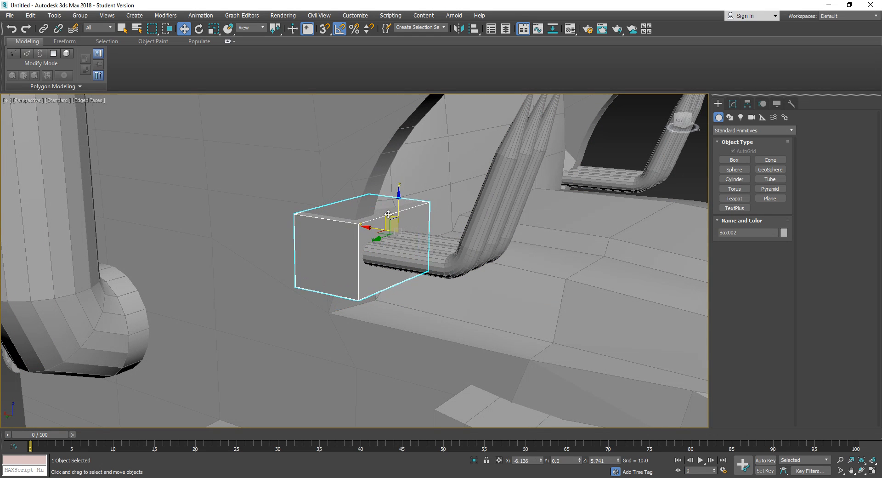
middle_click_drag(521, 273, 410, 247, "alt")
left_click_drag(402, 245, 392, 218)
middle_click_drag(286, 262, 327, 302, "alt")
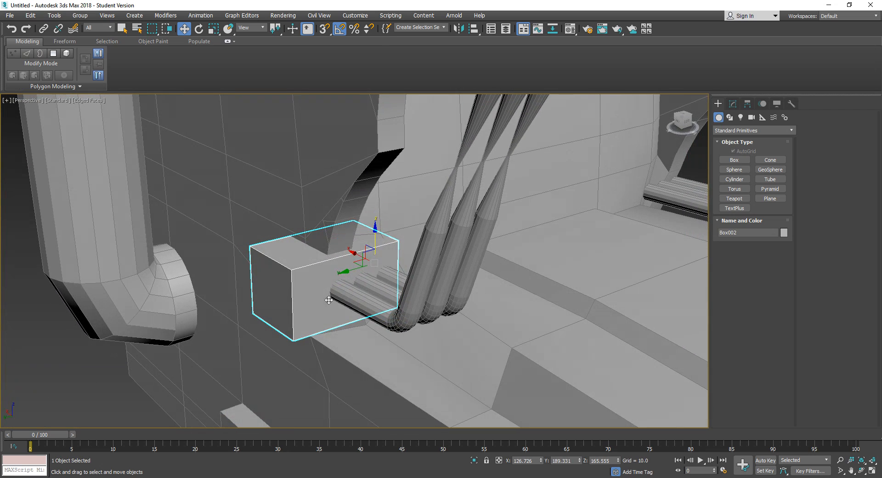
- Convert the box to an Editable Poly and move its outer side face inward, closer to the pipe ends
right_click(322, 297)
mouse_move(369, 398)
left_click(436, 405)
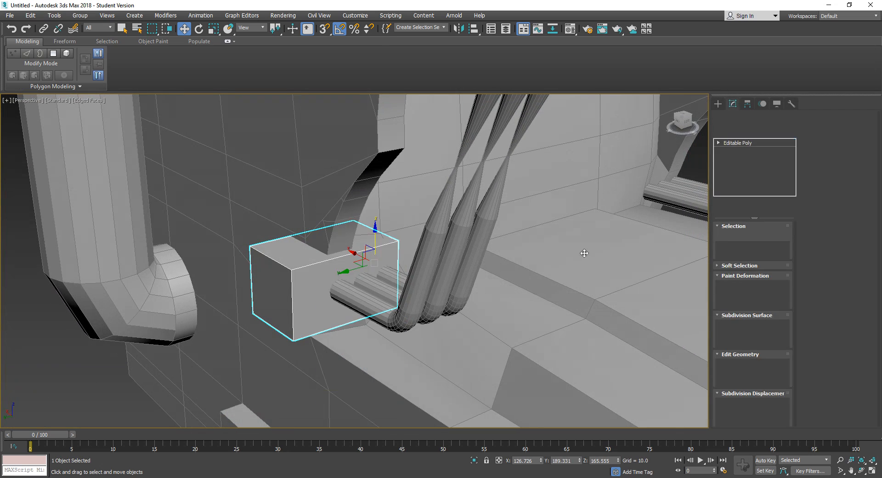
left_click(762, 237)
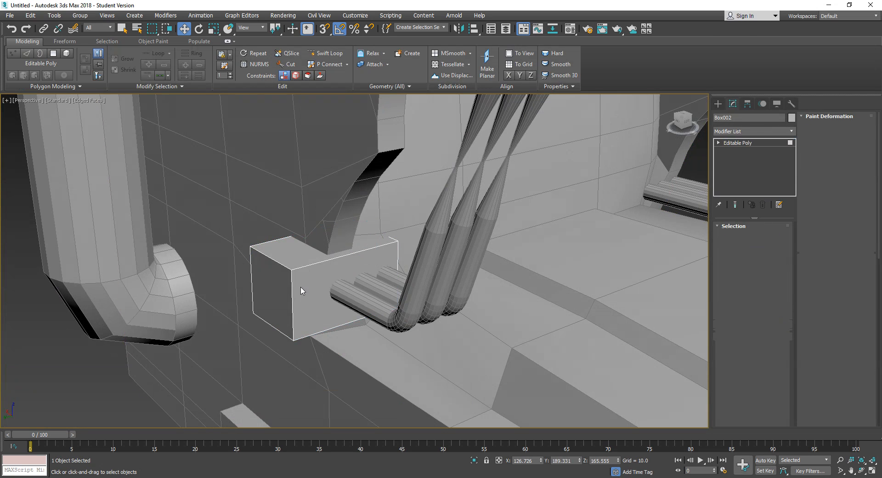
left_click(283, 298)
left_click_drag(242, 301, 272, 309)
left_click_drag(273, 309, 273, 314)
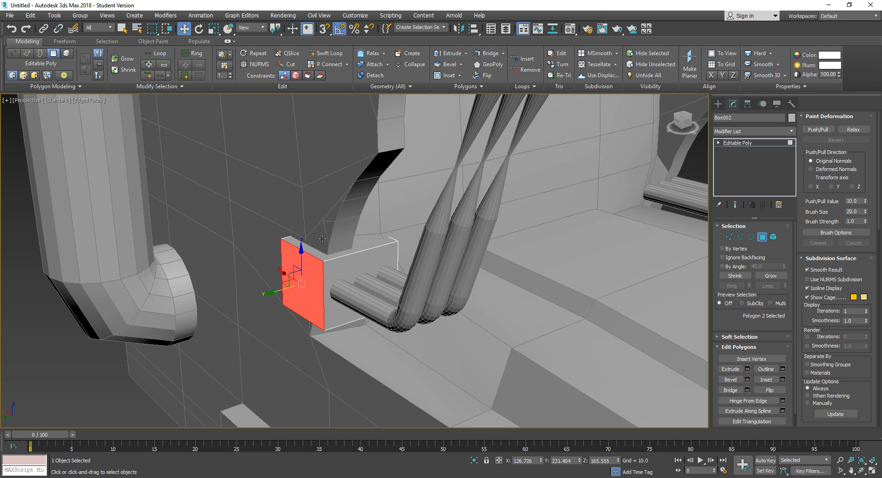
- Lower the box's top face and raise its bottom face to make the box flatter around the pipes
left_click(322, 258)
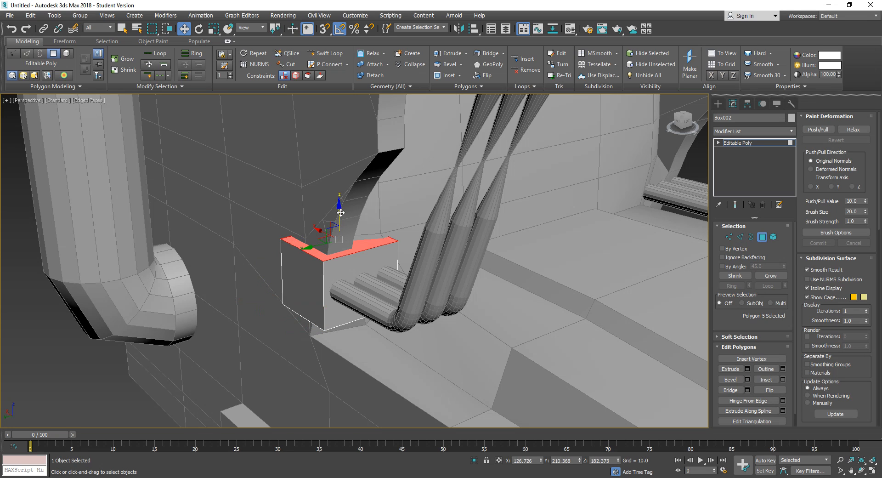
left_click_drag(341, 213, 341, 232)
middle_click_drag(345, 338, 352, 294, "alt")
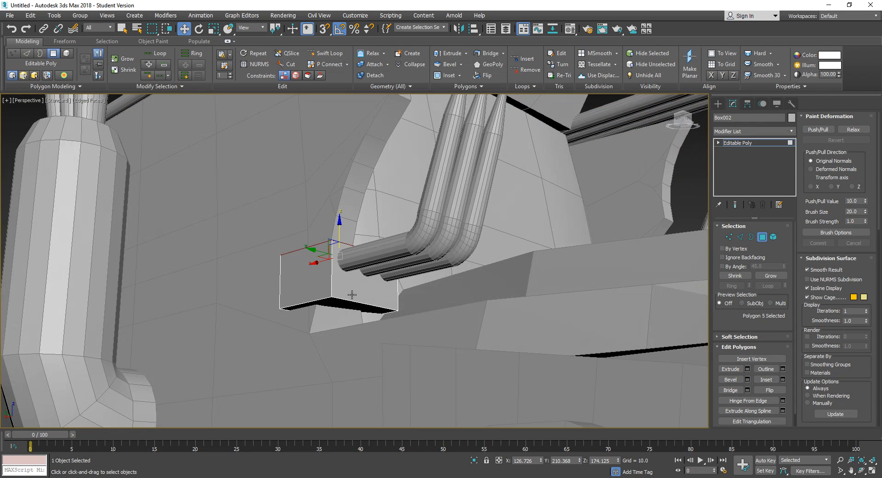
left_click(348, 306)
left_click_drag(340, 280, 340, 265)
- Fine-tune the heights of the box's top and bottom faces so they enclose the pipe ends evenly
middle_click_drag(325, 259, 337, 276, "alt")
left_click(339, 265)
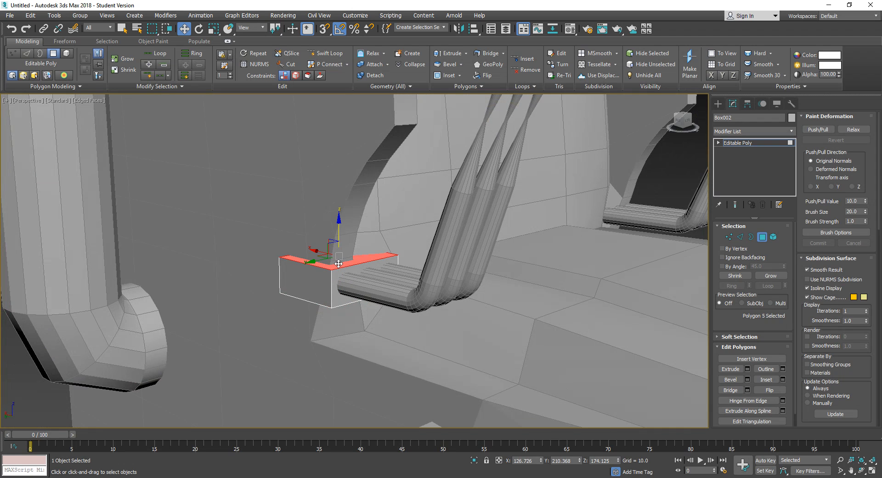
left_click_drag(341, 244, 340, 236)
middle_click_drag(340, 236, 336, 287, "alt")
left_click(337, 291)
left_click_drag(338, 272, 338, 277)
middle_click_drag(338, 277, 450, 321, "alt")
- Move the box's rear face forward along X to about 129, shortening the box behind the pipes
left_click(348, 326)
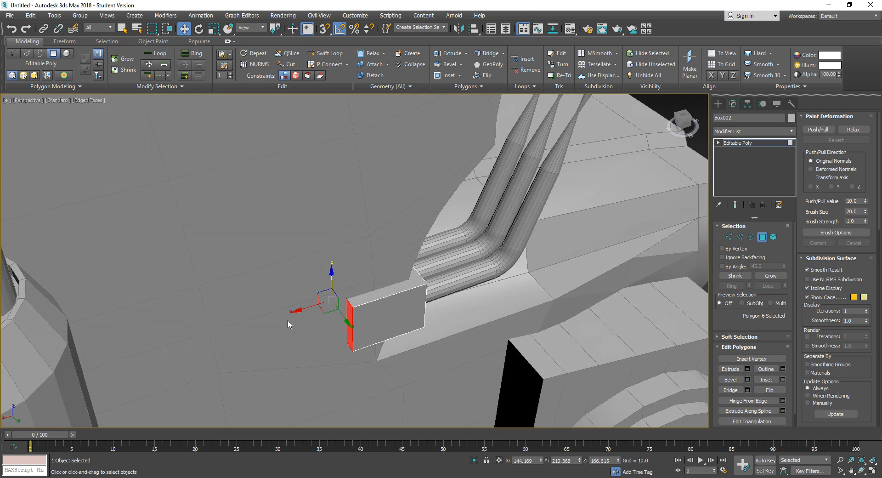
left_click_drag(292, 312, 329, 309)
middle_click_drag(389, 315, 417, 311, "alt")
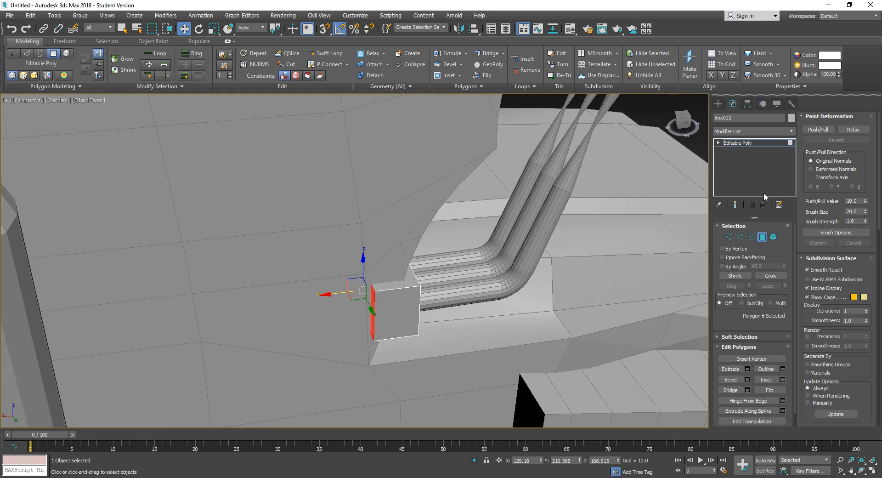
- Move the outer vertical edge of the box's rear face forward to X of about 124, tapering the rear
left_click(740, 236)
left_click(373, 315)
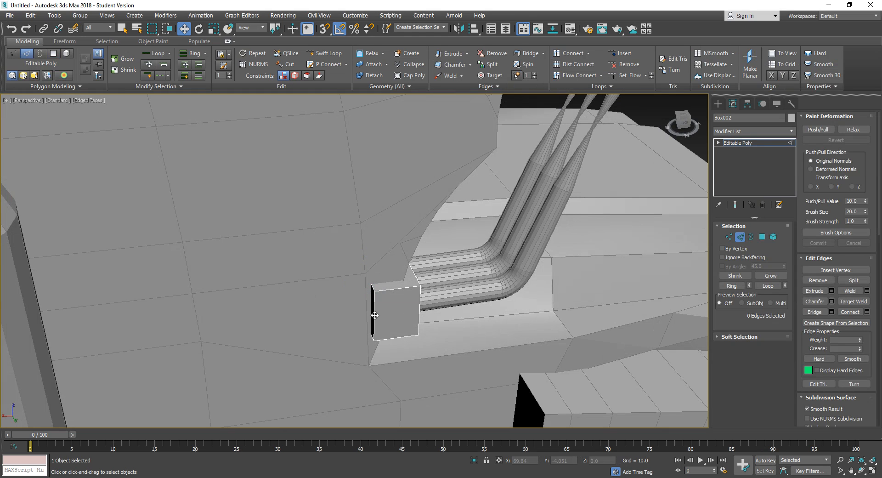
left_click_drag(352, 321, 357, 345)
left_click(384, 315)
left_click(377, 313)
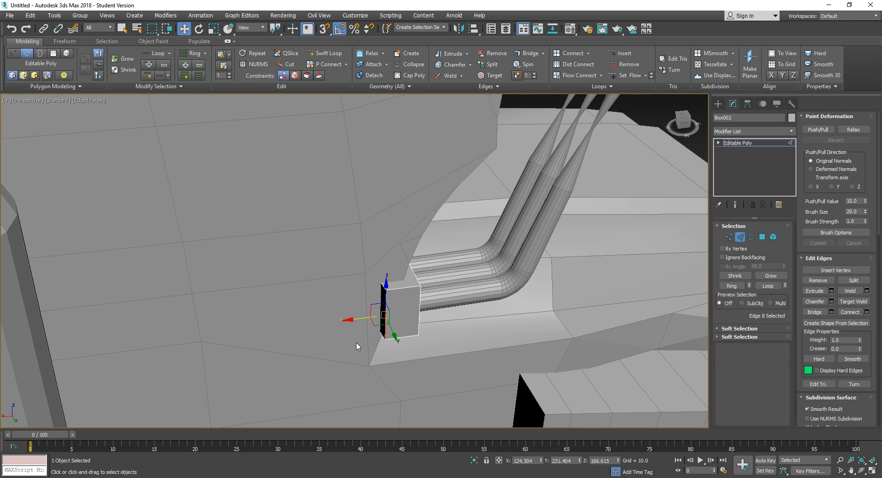
key("2")
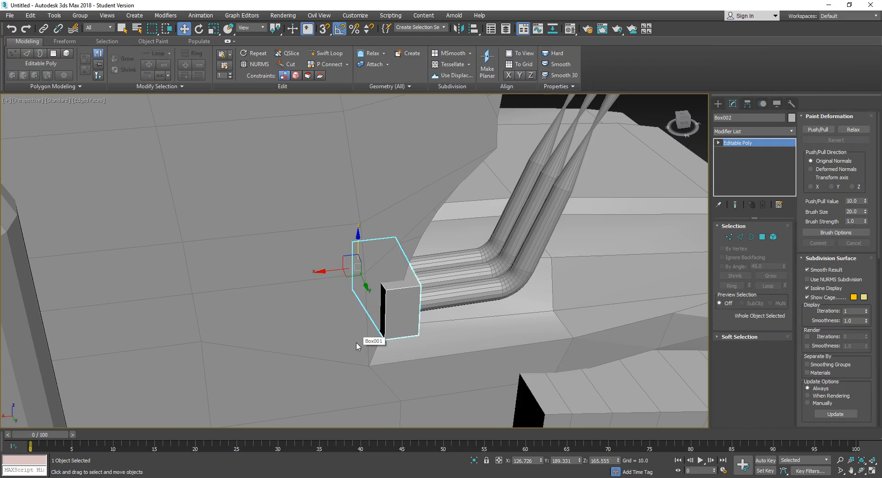
key("F3")
mouse_move(356, 341)
middle_mouse_down("alt")
mouse_move(354, 329)
mouse_move(368, 351)
mouse_move(357, 329)
middle_mouse_up("alt")
key("F3")
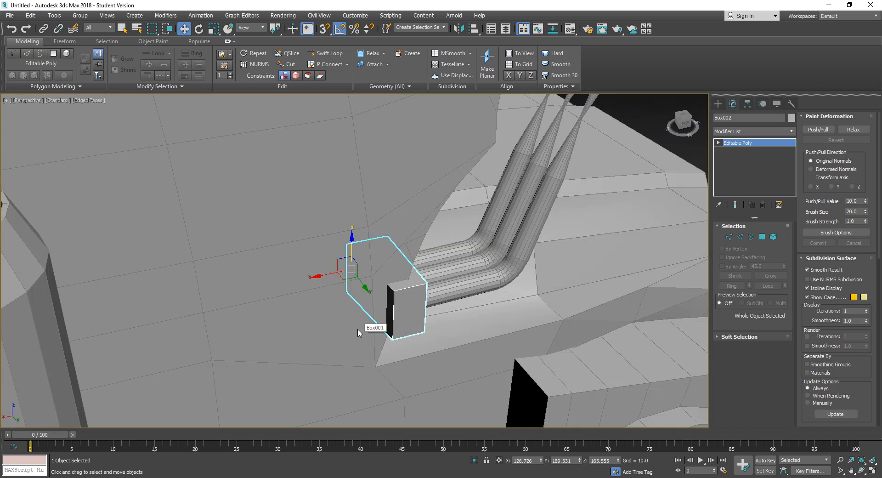
- Extrude the box's slanted rear face a short distance backward along the cab wall
left_click(763, 237)
left_click(388, 313)
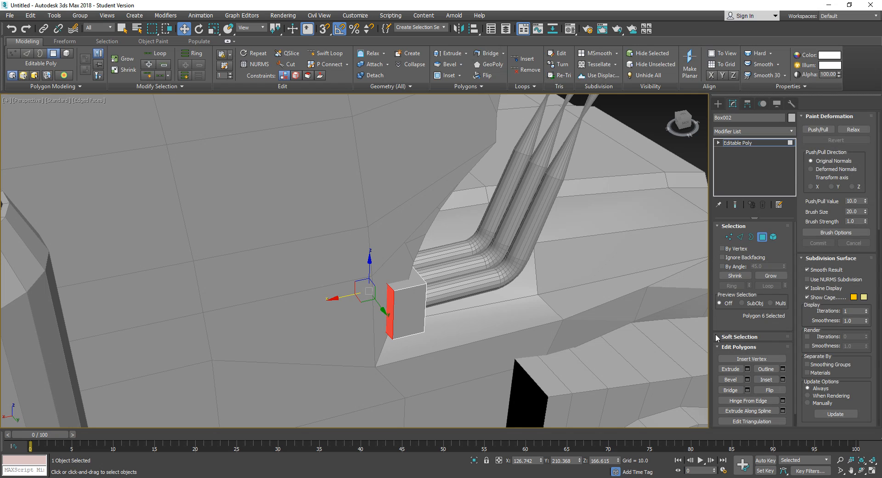
left_click(730, 369)
left_click_drag(380, 312, 382, 295)
key("w")
middle_click_drag(328, 329, 461, 308, "alt")
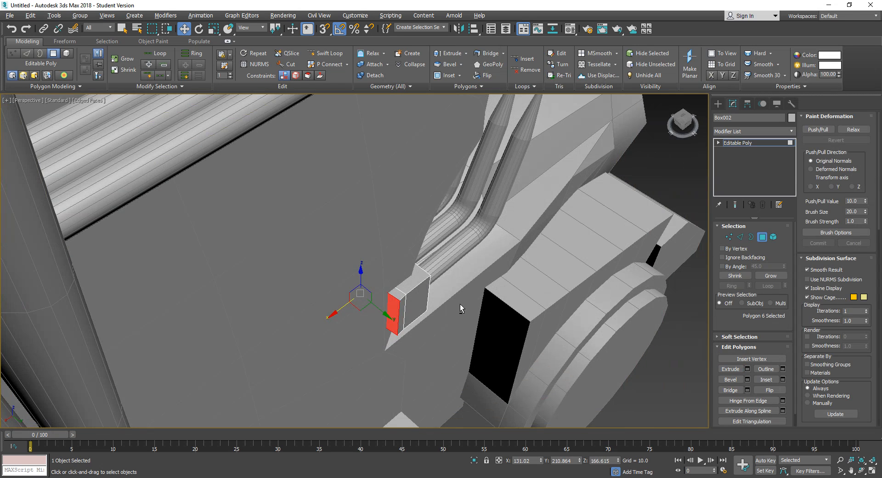
- Shift the outer vertical edge of the extruded rear face inward toward the cab wall and leave edge editing
left_click(740, 237)
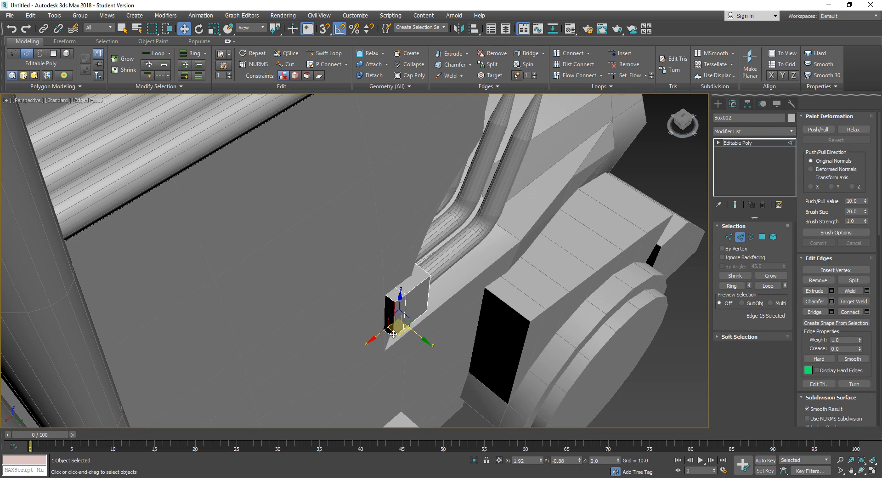
left_click(389, 328)
left_click_drag(389, 327, 387, 327)
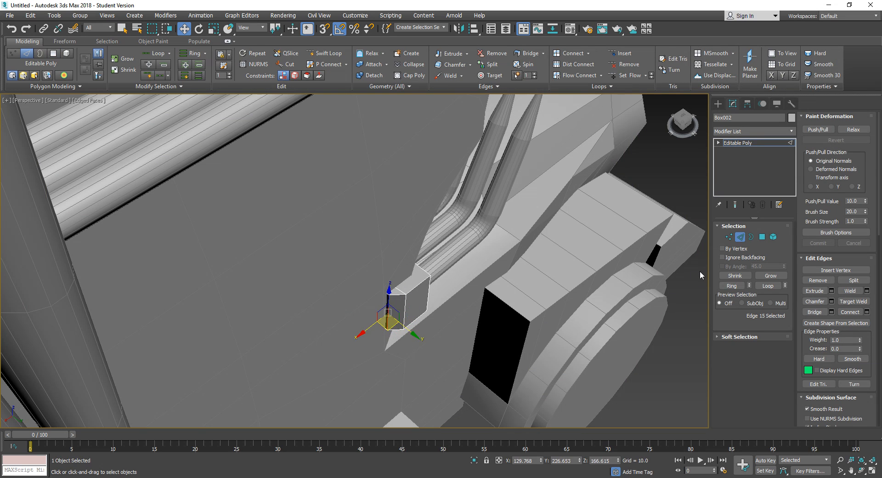
left_click(740, 239)
- Mirror the box as a copy along the Y axis and move it over the pipe ends on the opposite side
middle_click_drag(469, 396, 401, 344, "alt")
scroll(354, 369, "down", 2)
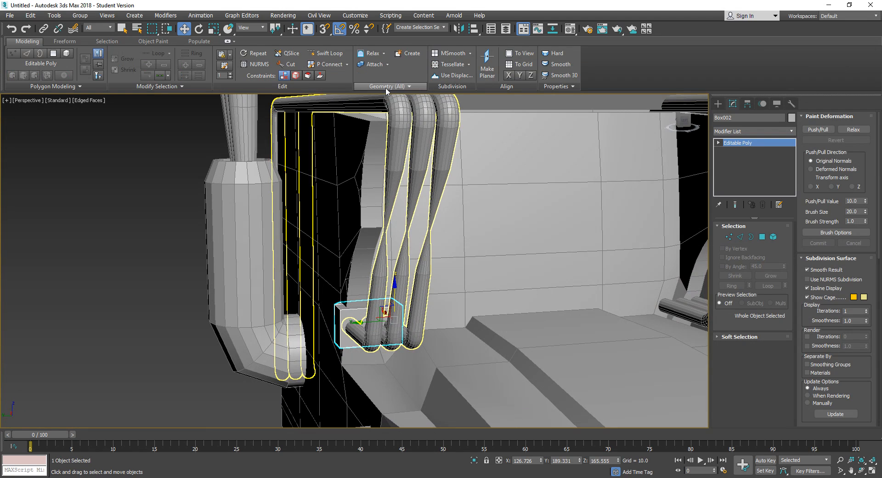
left_click(459, 32)
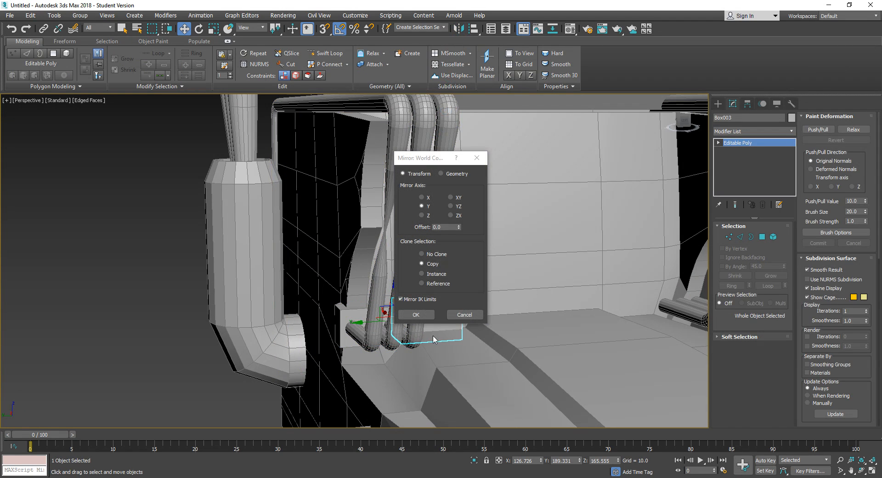
left_click(416, 315)
left_click_drag(374, 321, 641, 313)
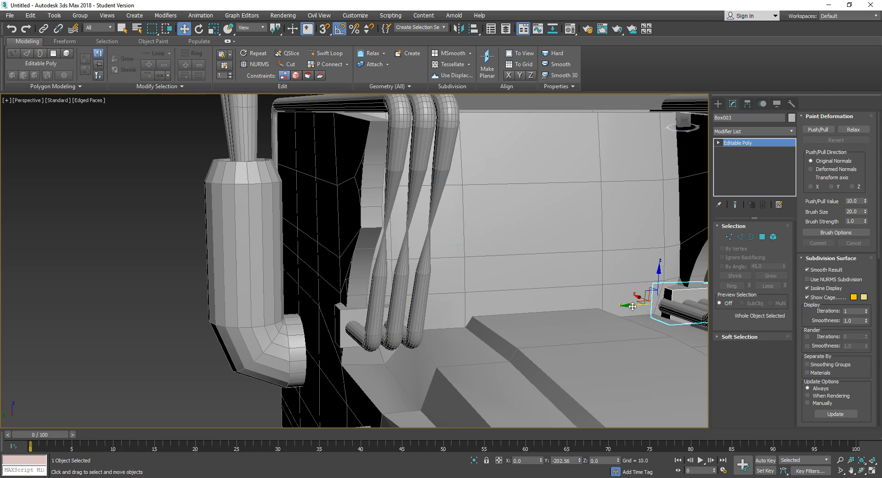
mouse_move(641, 313)
middle_mouse_down("alt")
mouse_move(601, 354)
mouse_move(626, 354)
mouse_move(581, 352)
mouse_move(624, 310)
middle_mouse_up("alt")
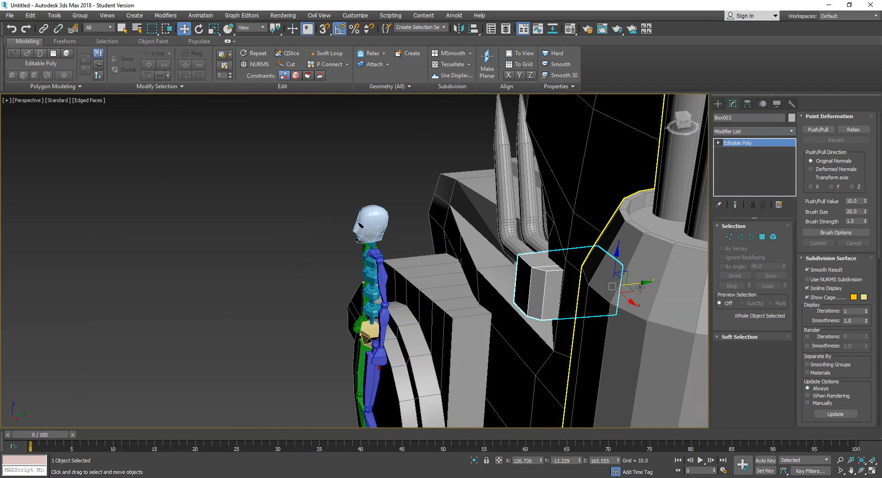
left_click_drag(640, 286, 659, 286)
middle_click_drag(464, 281, 570, 291, "alt")
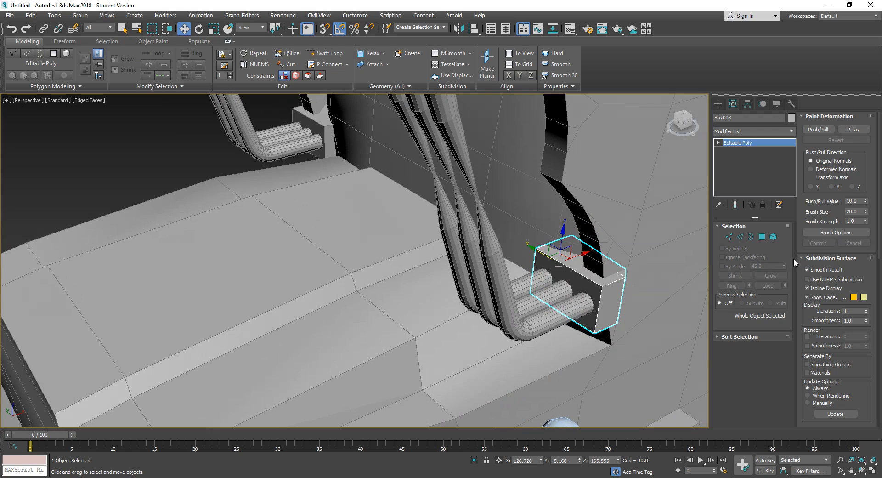
- Flip the normals of the whole mirrored box element and leave element editing
left_click(774, 237)
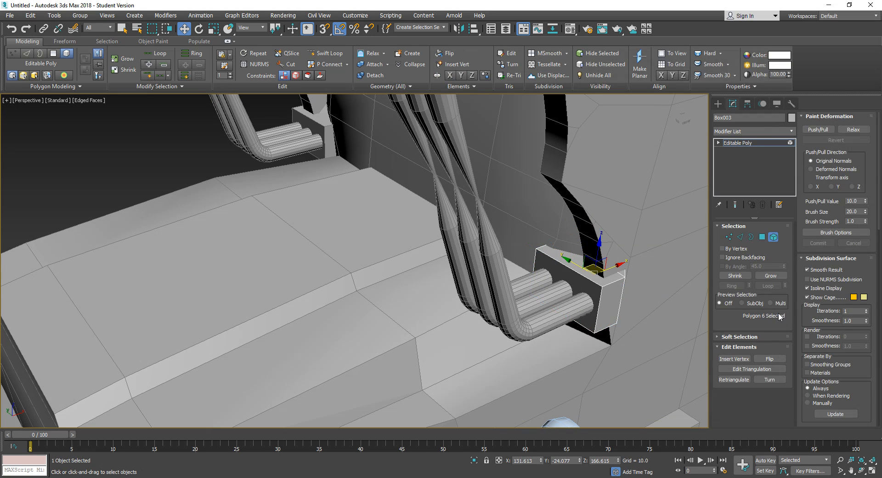
left_click(609, 308)
left_click(775, 359)
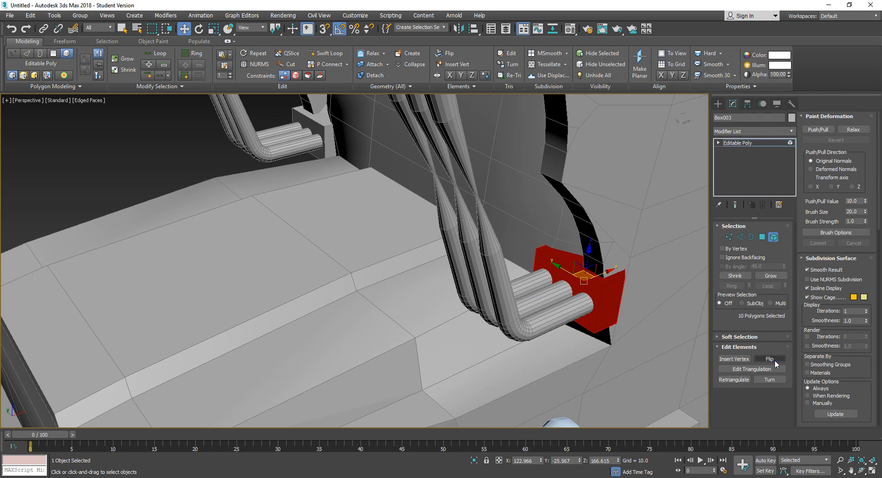
left_click(774, 237)
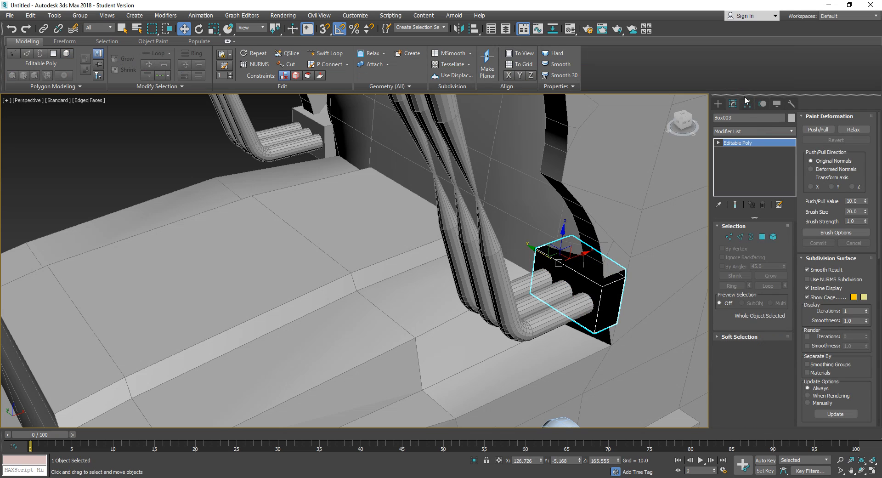
- Reset the mirrored box's transform with Reset XForm and convert it back to an Editable Poly
left_click(718, 103)
left_click(777, 105)
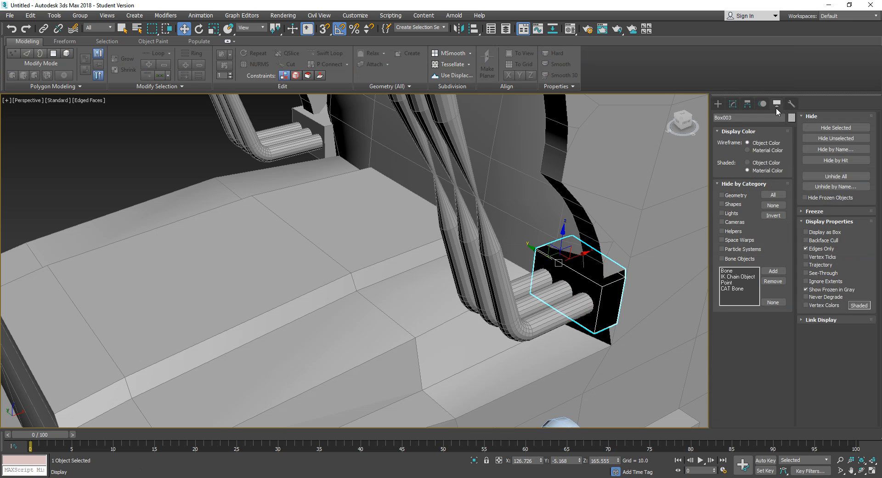
left_click(792, 104)
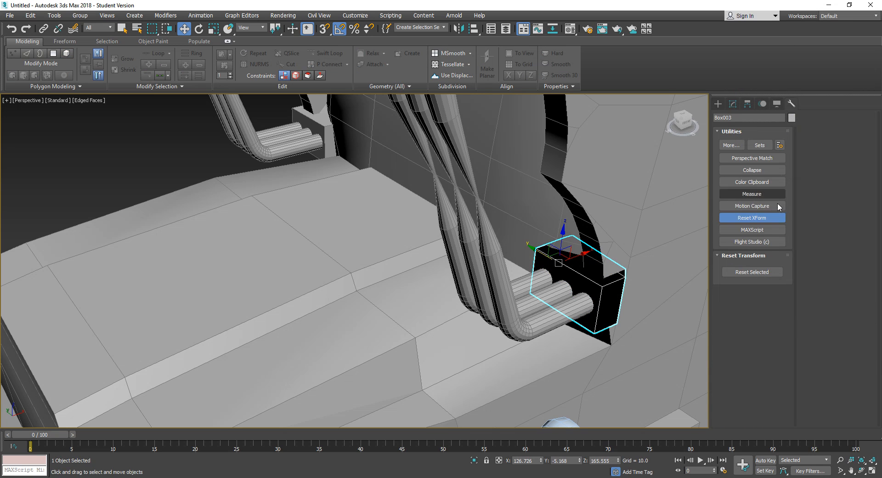
left_click(767, 272)
left_click(718, 103)
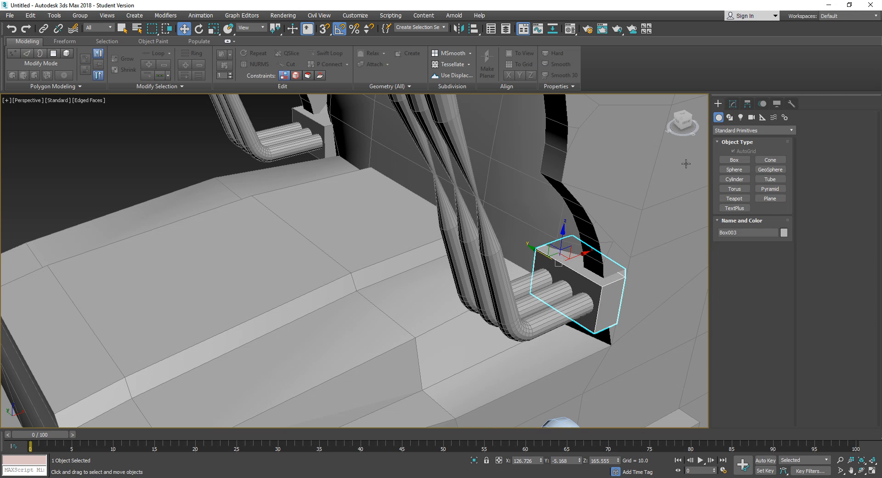
right_click(584, 268)
mouse_move(667, 371)
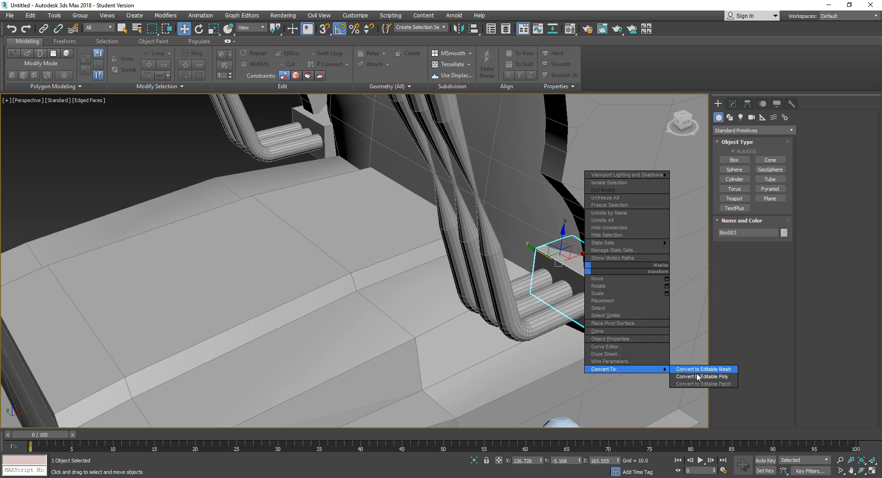
left_click(698, 377)
- Examine the whole truck from the side and the rear, including the pipes, exhaust stacks and cab
middle_click_drag(612, 302, 592, 345)
scroll(606, 286, "down", 5)
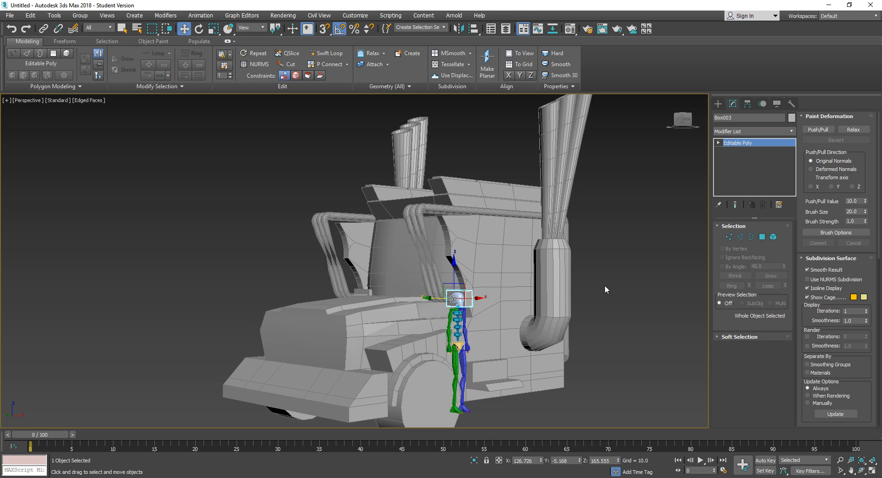
scroll(611, 291, "up", 4)
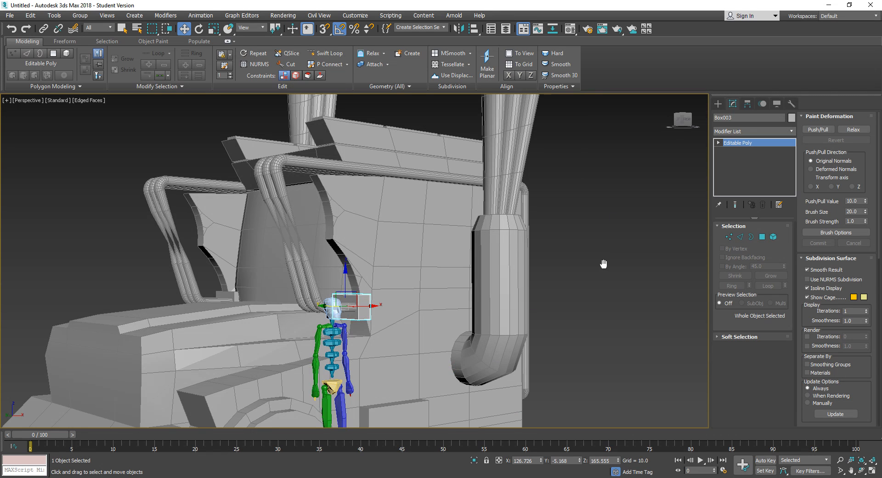
scroll(603, 264, "down", 6)
middle_click_drag(586, 236, 377, 291, "alt")
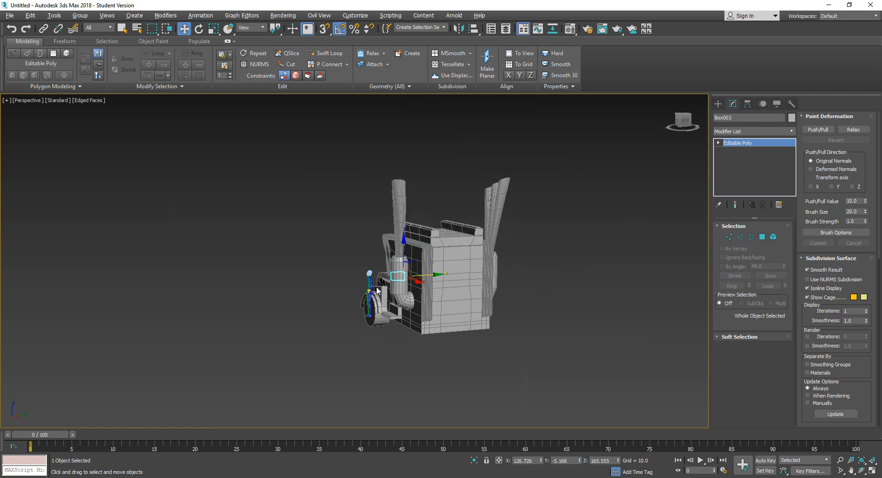
middle_click_drag(461, 282, 433, 288)
middle_click_drag(434, 288, 457, 291, "alt")
scroll(439, 280, "up", 3)
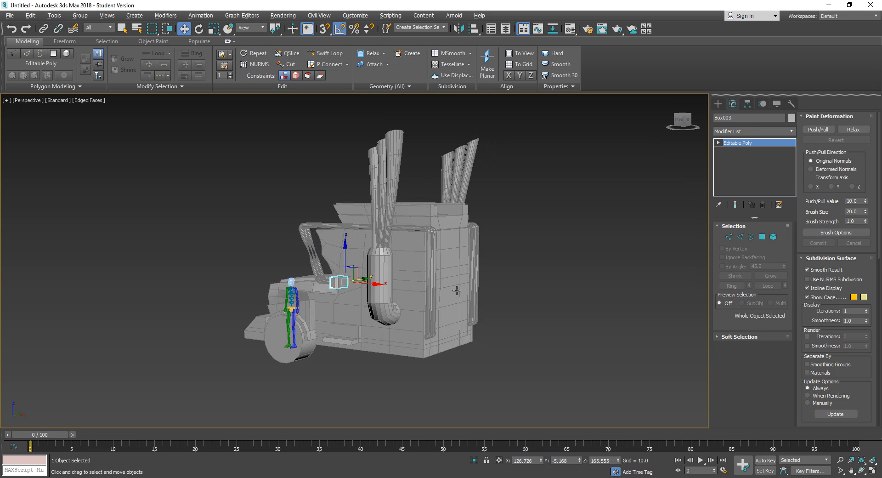
- Raise the bottom vertices of both side pipe sets' rear vertical sections together to shorten them, and leave vertex editing
left_click(432, 304)
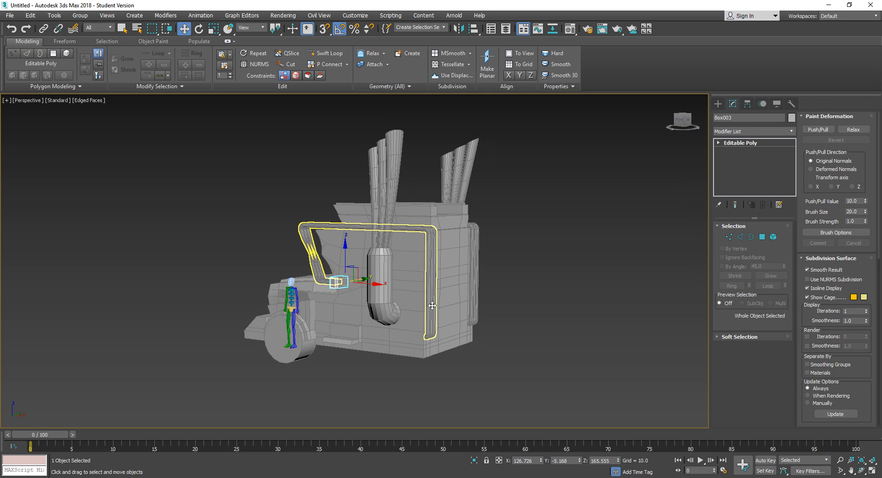
left_click(478, 303, "ctrl")
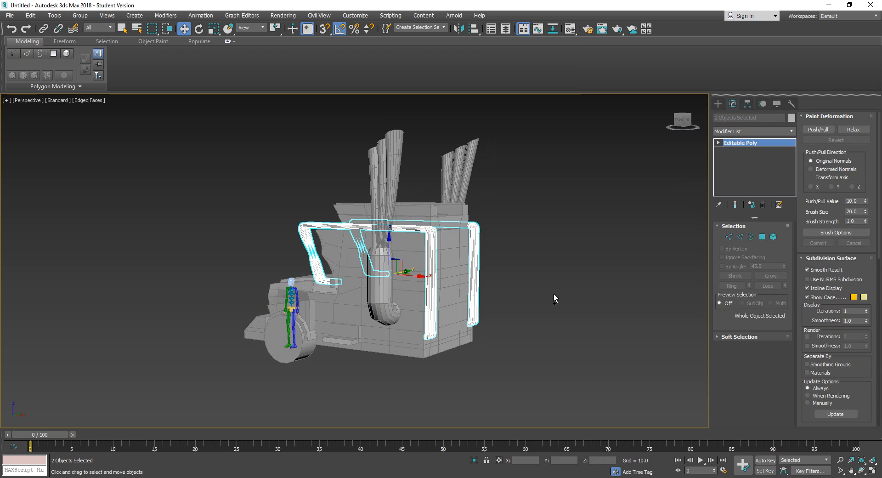
left_click(730, 238)
middle_click_drag(496, 344, 502, 344, "alt")
left_click_drag(521, 304, 370, 393)
left_click_drag(433, 300, 442, 267)
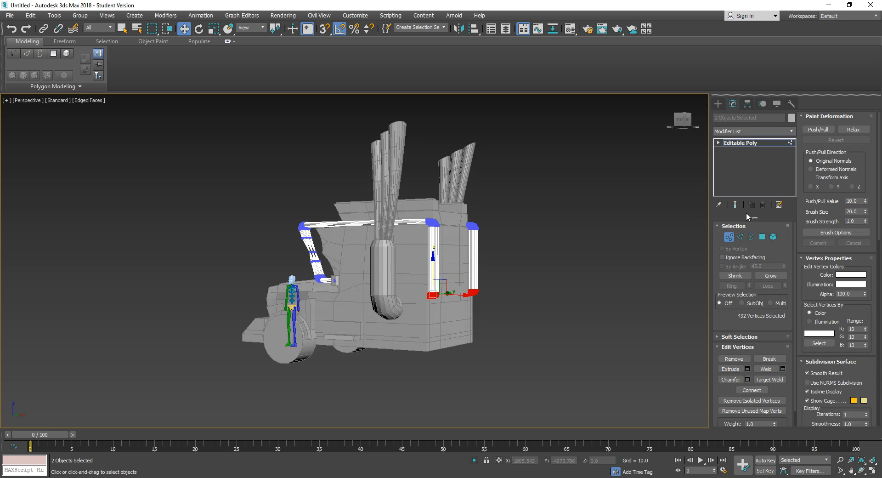
left_click(729, 237)
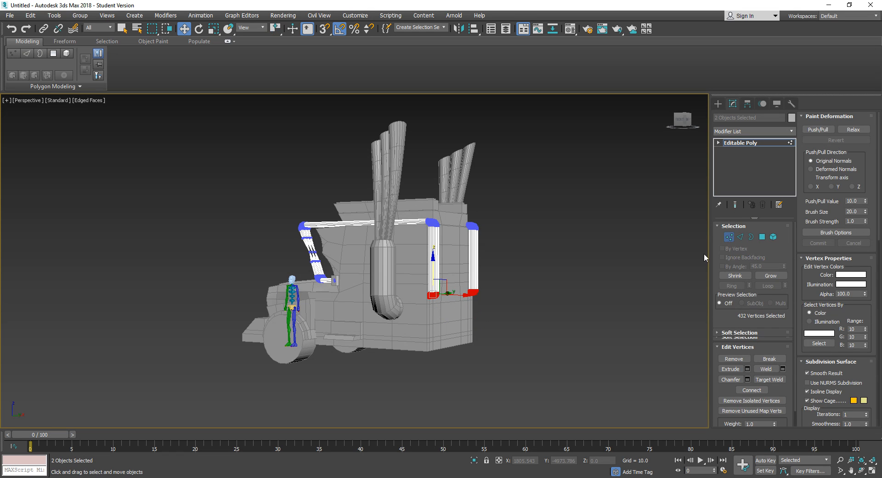
left_click(494, 347)
mouse_move(452, 368)
middle_mouse_down("alt")
mouse_move(503, 377)
mouse_move(446, 374)
mouse_move(449, 357)
middle_mouse_up("alt")
scroll(447, 374, "up", 5)
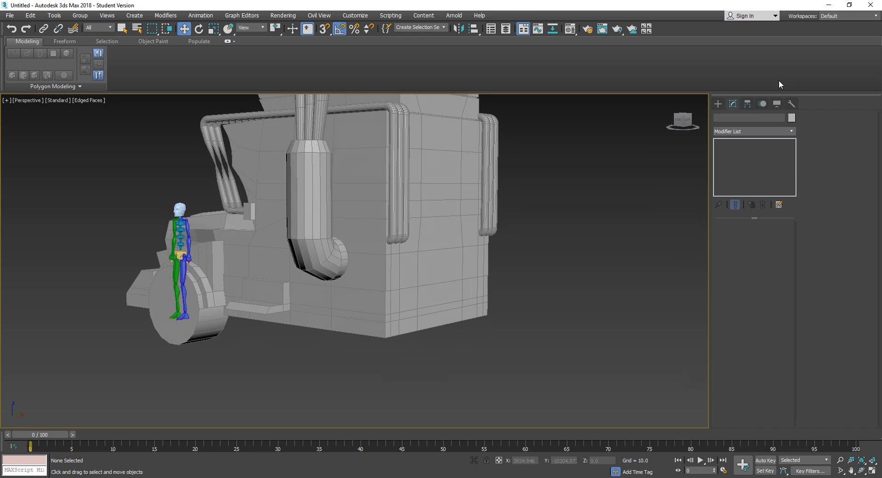
left_click(486, 269)
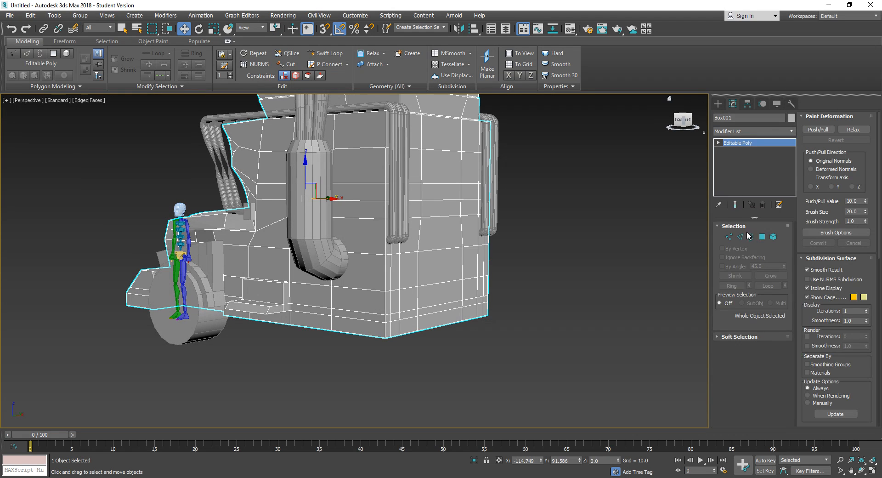
left_click(763, 237)
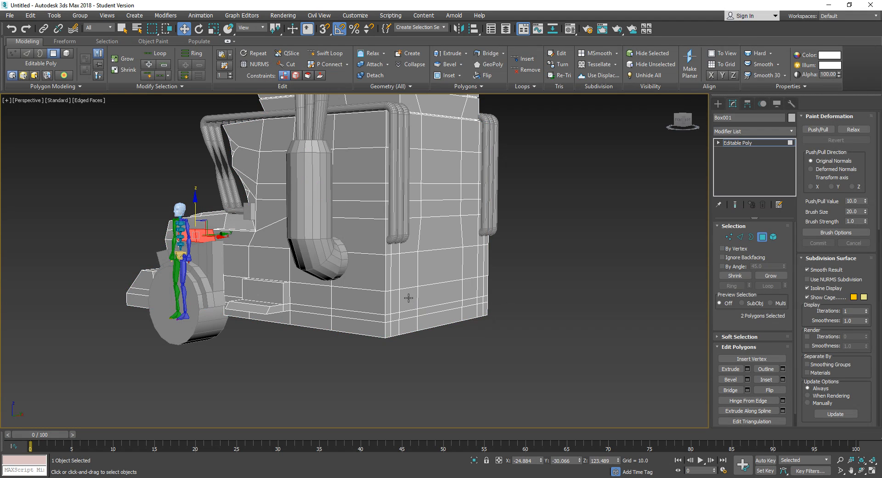
middle_click_drag(438, 305, 524, 307)
scroll(448, 284, "down", 5)
left_click(761, 238)
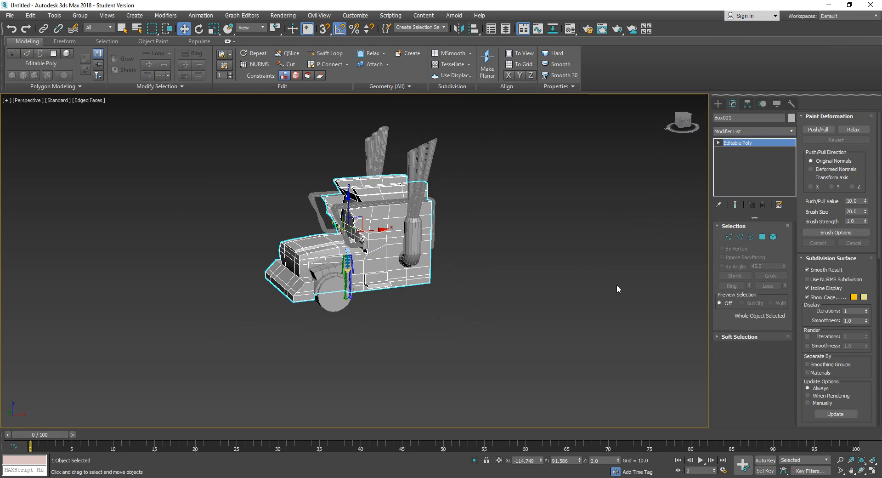
- Copy the front wheel backward along X to place a pair of rear wheels behind the cab
middle_click_drag(629, 279, 533, 330)
left_click(227, 356)
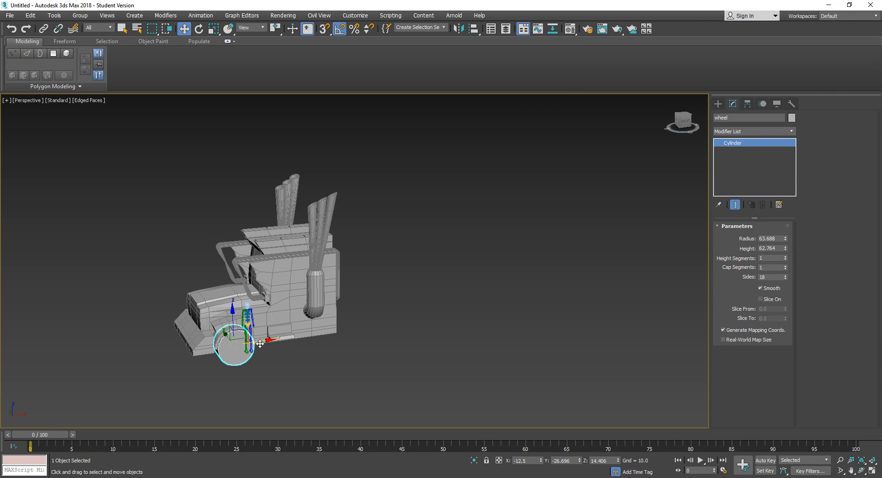
left_click_drag(260, 344, 462, 322, "shift")
left_click(440, 283)
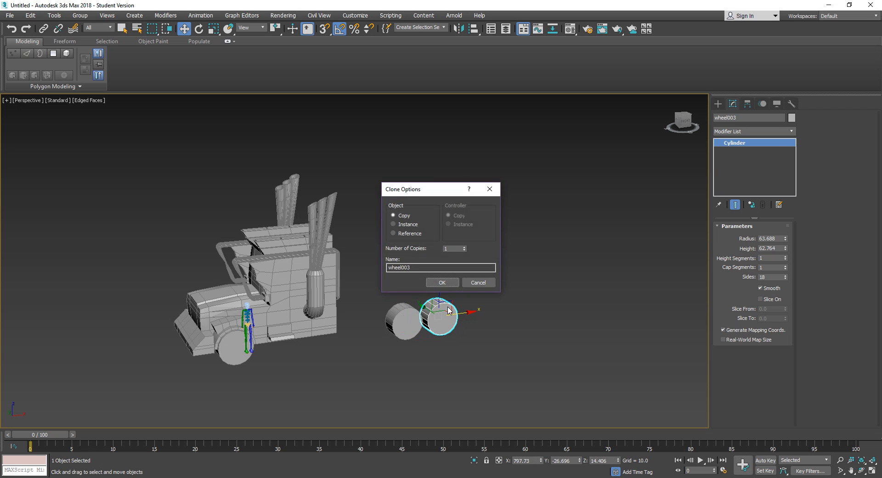
left_click(442, 282)
- Copy the pair of rear wheels farther back along X as a second rear pair
left_click(415, 324, "ctrl")
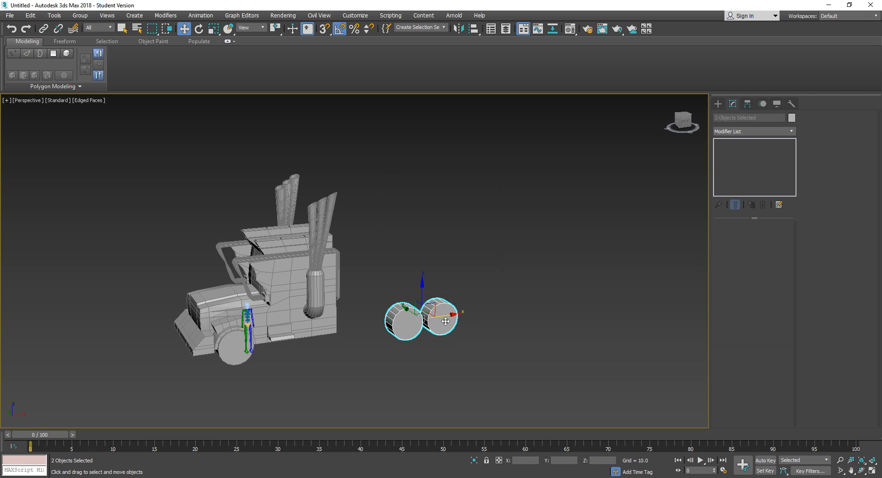
left_click_drag(446, 317, 581, 315, "shift")
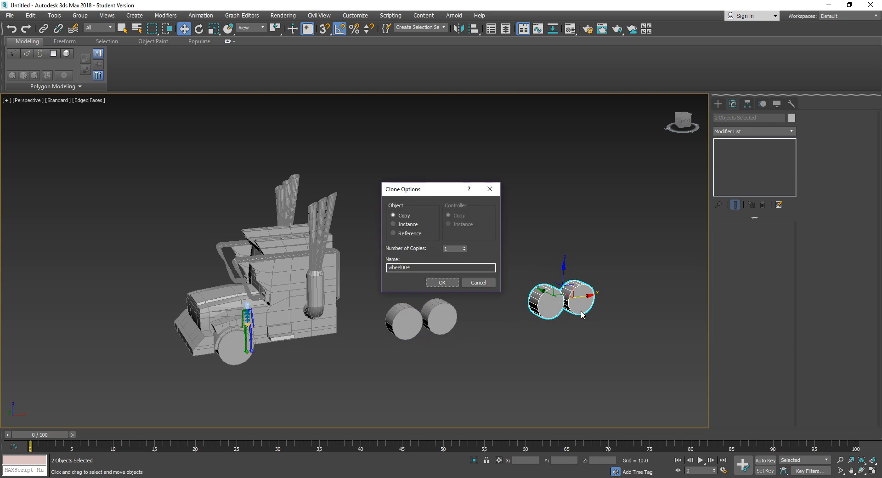
left_click(442, 282)
- Select the three lower middle polygons on the cab's rear face and extrude them slightly
mouse_move(410, 395)
middle_mouse_down("alt")
mouse_move(440, 374)
mouse_move(428, 368)
mouse_move(406, 384)
mouse_move(374, 388)
mouse_move(374, 342)
mouse_move(452, 388)
mouse_move(440, 375)
middle_mouse_up("alt")
scroll(453, 388, "up", 3)
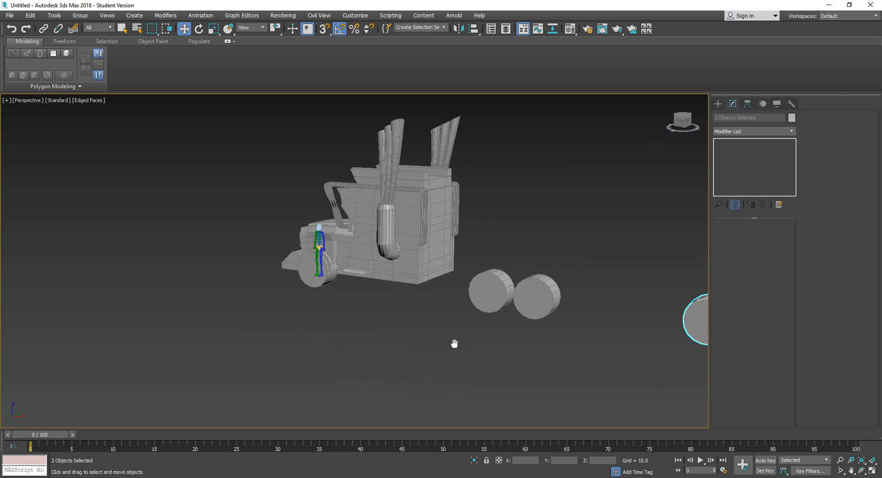
middle_click_drag(455, 344, 494, 367)
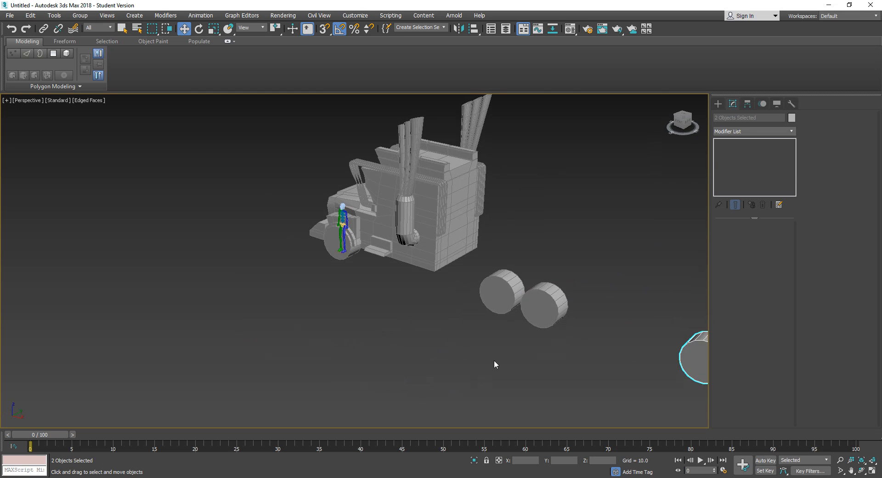
middle_click_drag(522, 298, 461, 295)
scroll(490, 322, "up", 3)
middle_click_drag(616, 271, 375, 330)
middle_click_drag(277, 343, 383, 325)
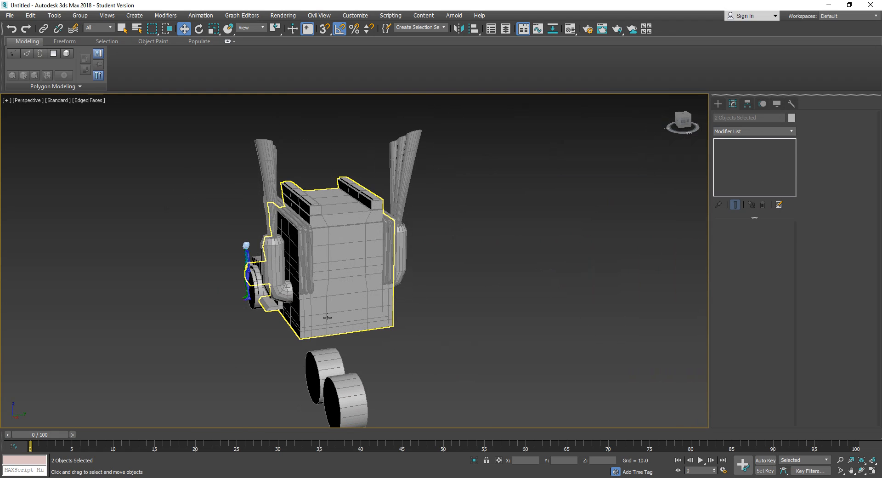
left_click(327, 318)
left_click(763, 236)
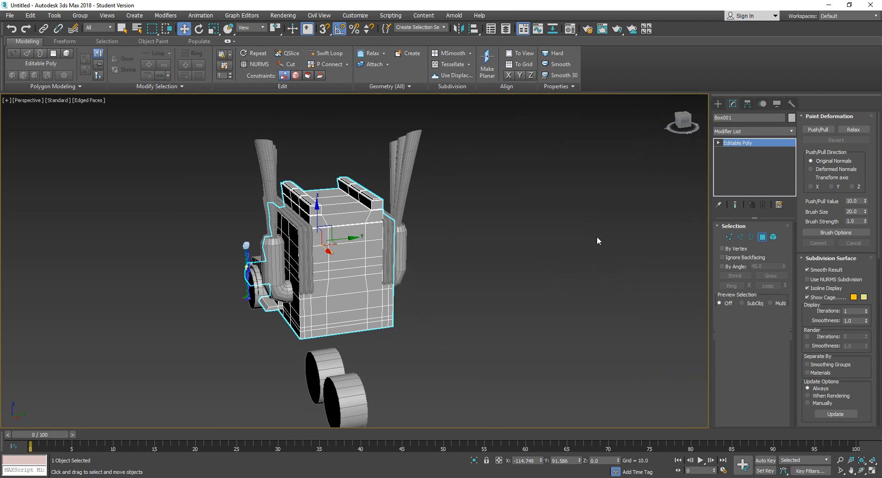
left_click(353, 325)
left_click(353, 323, "ctrl")
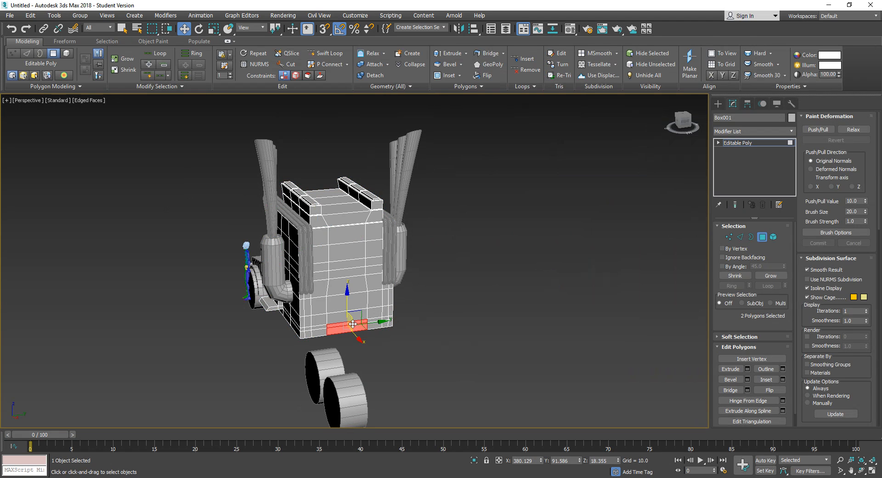
left_click(353, 317, "ctrl")
left_click(350, 301, "ctrl")
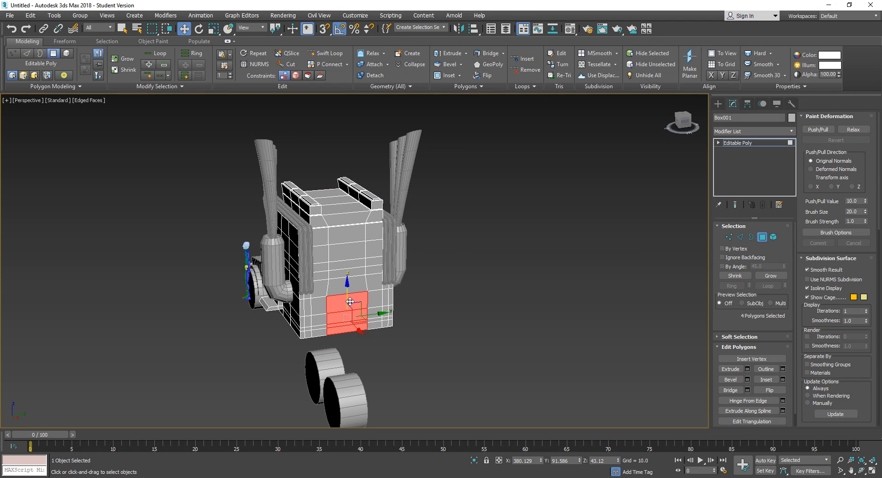
key("ctrl+z")
middle_click_drag(344, 324, 398, 345, "alt")
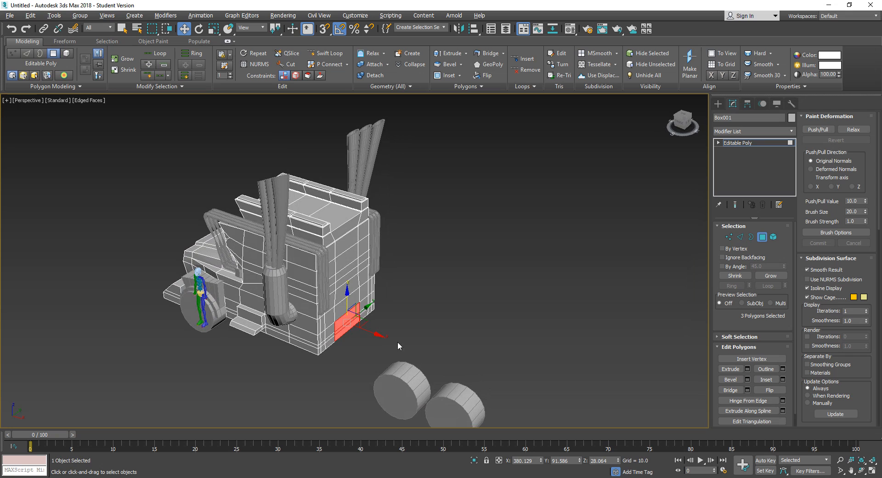
left_click(730, 369)
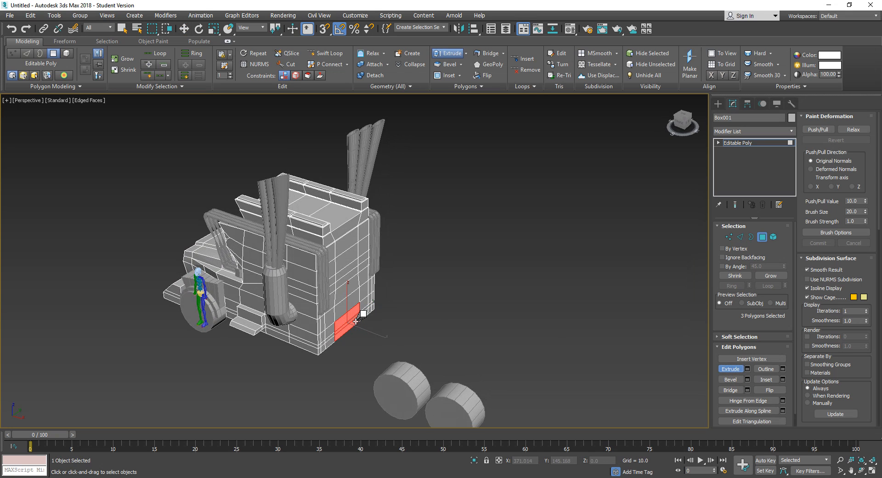
left_click_drag(356, 321, 353, 312)
- Move the extruded end polygons back along X past the rearmost wheels to form a long chassis
middle_click_drag(512, 380, 475, 350)
scroll(532, 324, "down", 3)
key("w")
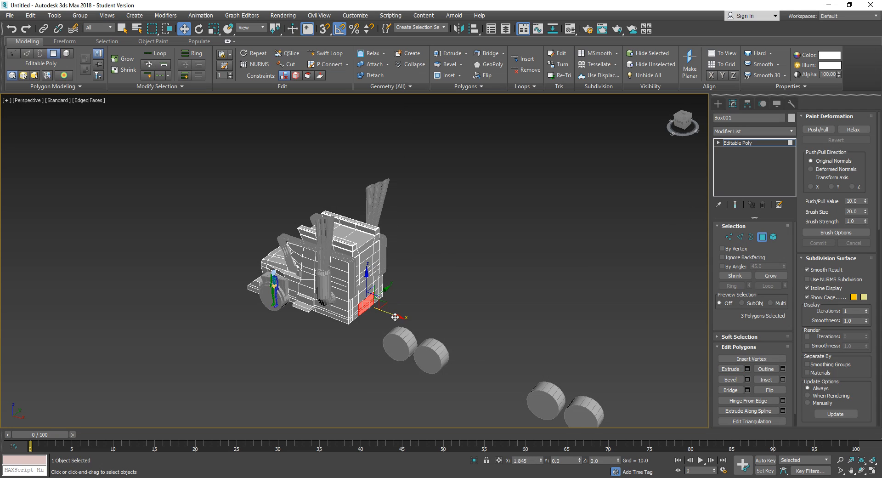
left_click_drag(393, 315, 647, 369)
left_click_drag(649, 370, 662, 392)
middle_click_drag(662, 392, 636, 289, "alt")
scroll(636, 289, "up", 3)
middle_click_drag(652, 333, 648, 305)
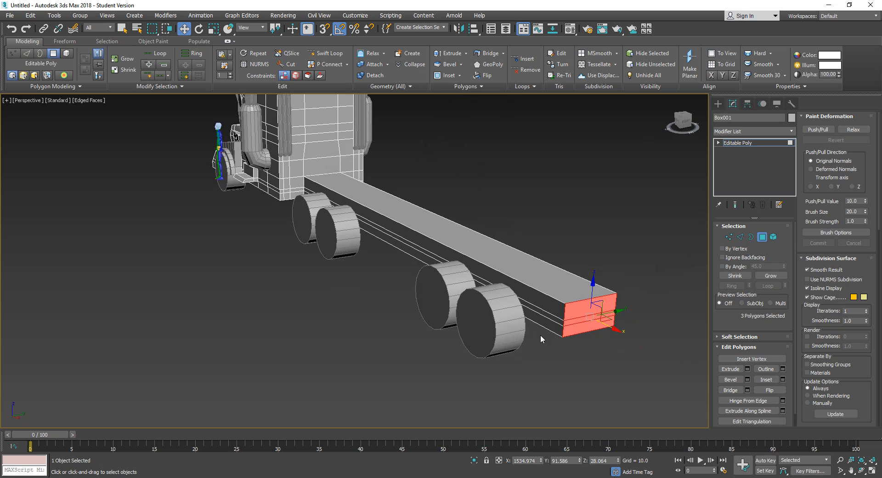
middle_click_drag(540, 336, 565, 346, "alt")
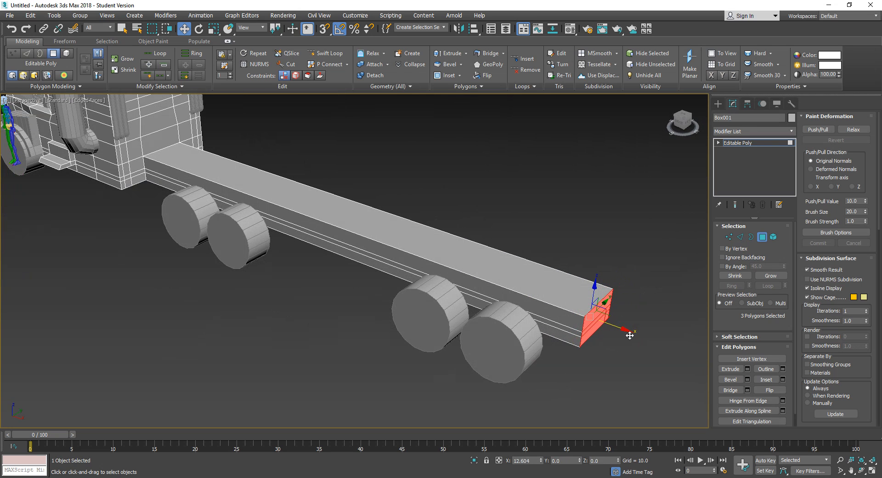
- Insert an edge loop around the chassis just behind the cab with Swift Loop
middle_click_drag(425, 324, 380, 332, "alt")
middle_click_drag(320, 331, 508, 318)
middle_click_drag(507, 318, 439, 257, "alt")
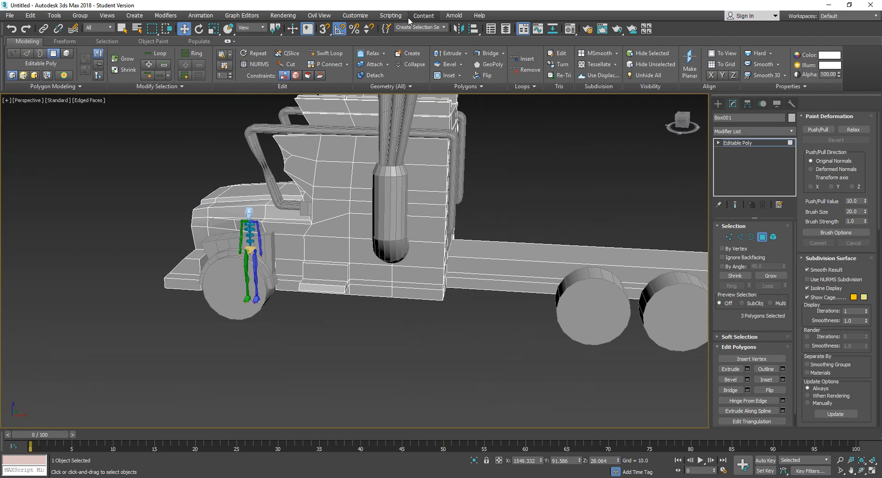
left_click(324, 54)
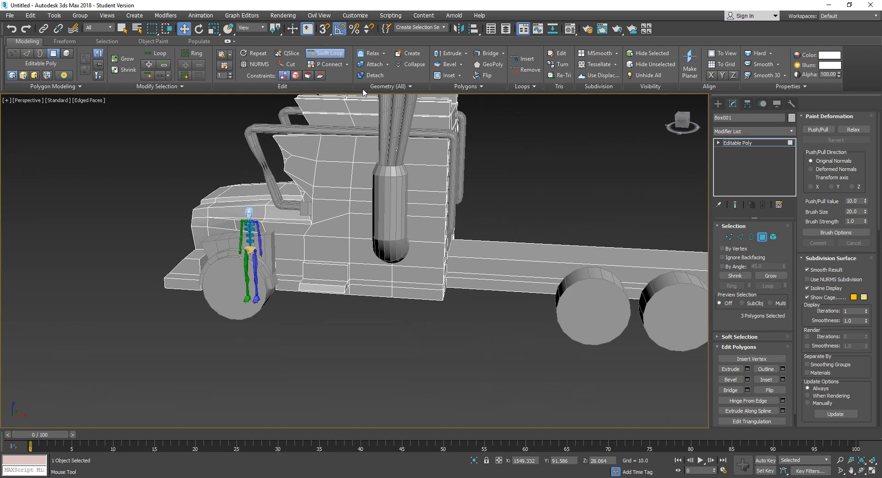
left_click(467, 264)
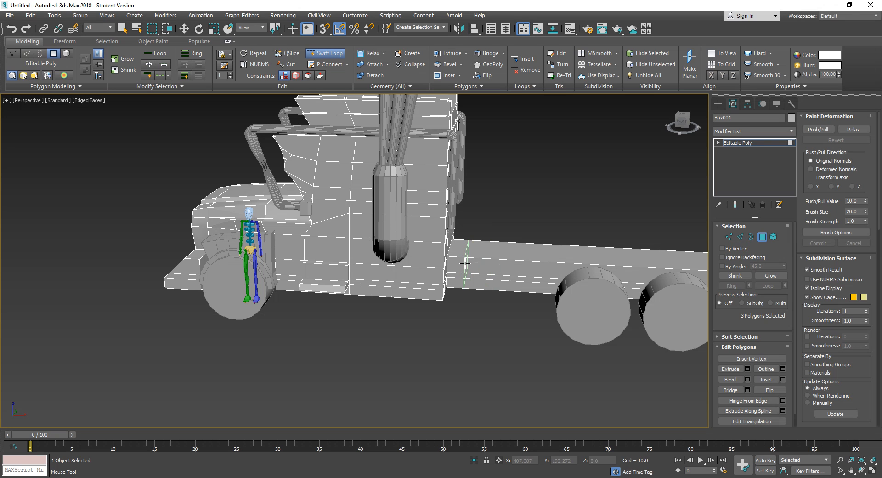
right_click(500, 304)
- Extrude the chassis's long top polygon behind the new edge loop upward by about 30 units
middle_click_drag(493, 324, 412, 355)
middle_click_drag(542, 326, 420, 386)
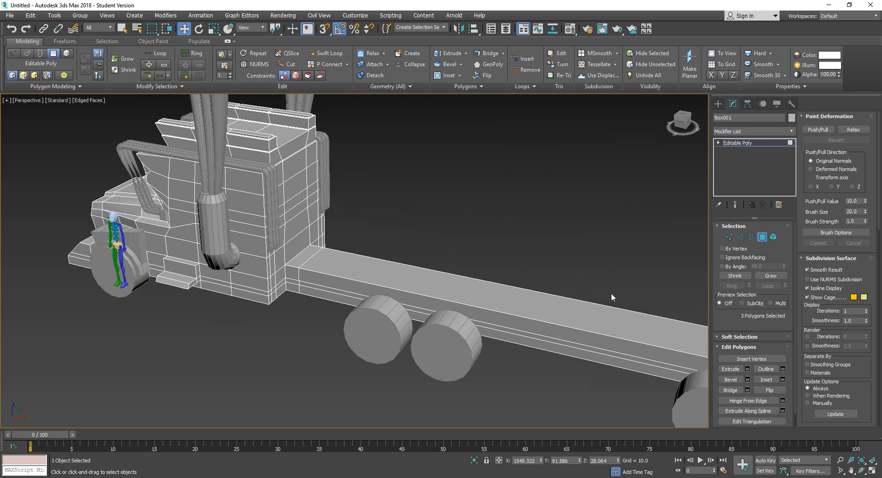
left_click(611, 313)
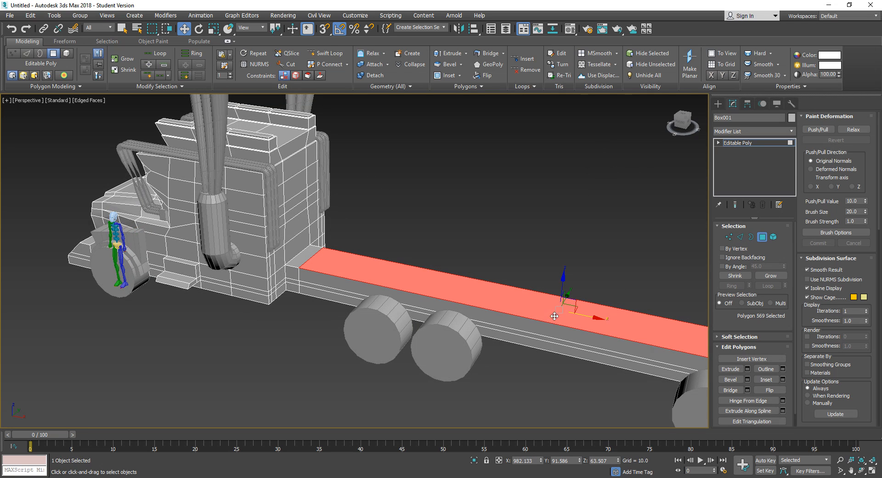
middle_click_drag(554, 316, 472, 276)
left_click_drag(497, 270, 500, 255)
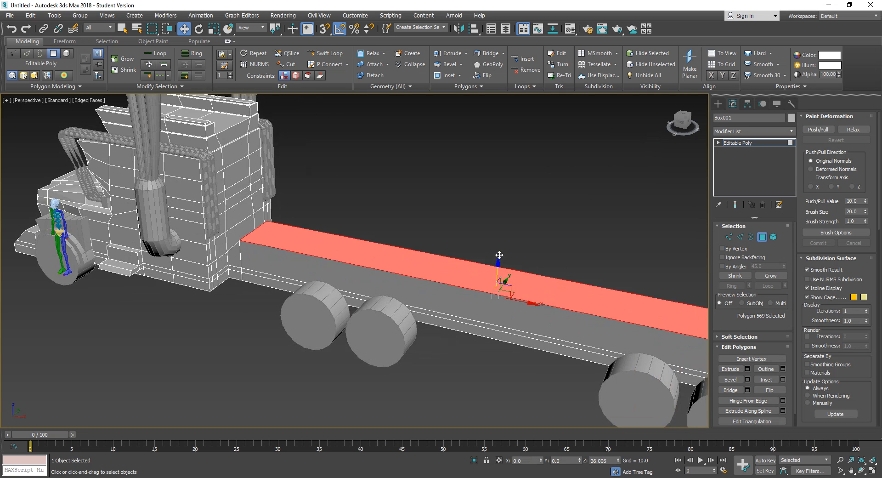
key("ctrl+z")
left_click(737, 369)
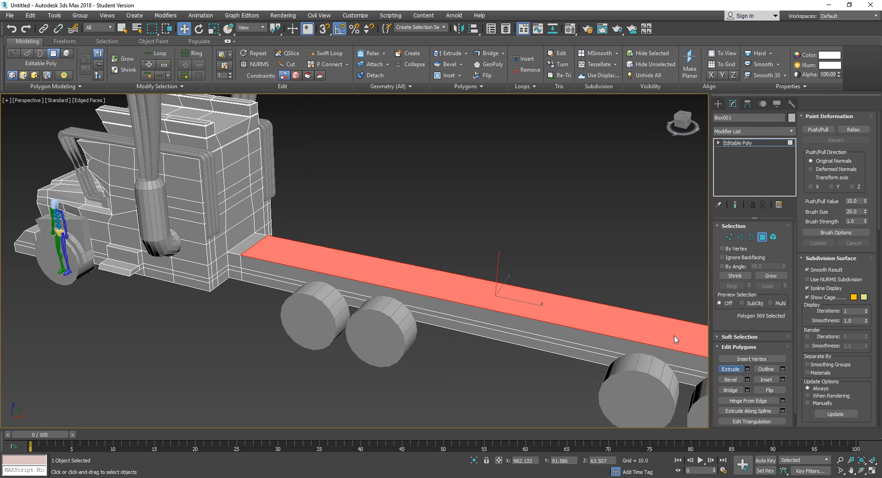
left_click_drag(568, 304, 598, 186)
- Examine the raised chassis and wheels from the side, and switch to the Front view
middle_click_drag(653, 239, 419, 200)
mouse_move(375, 224)
middle_mouse_down("alt")
mouse_move(452, 228)
mouse_move(422, 199)
mouse_move(331, 211)
mouse_move(368, 212)
middle_mouse_up("alt")
middle_click_drag(251, 214, 482, 252)
middle_click_drag(394, 234, 434, 235, "alt")
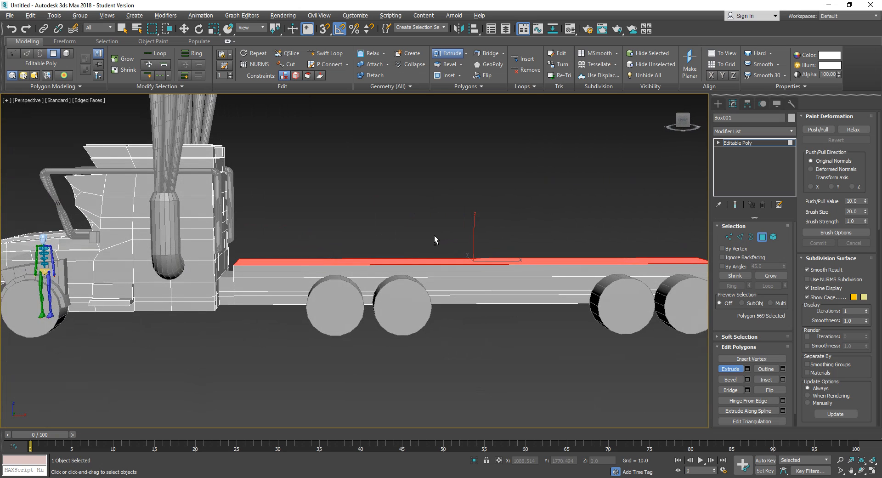
middle_click_drag(316, 234, 400, 236)
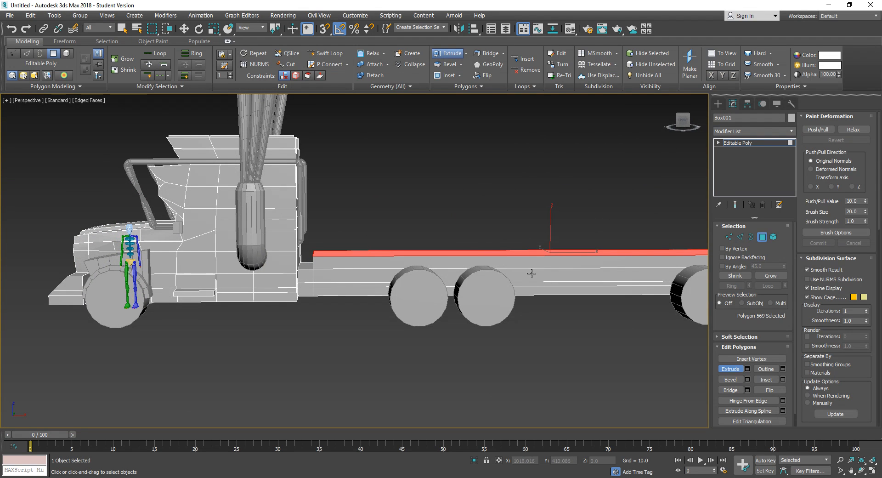
middle_click_drag(531, 273, 462, 259, "alt")
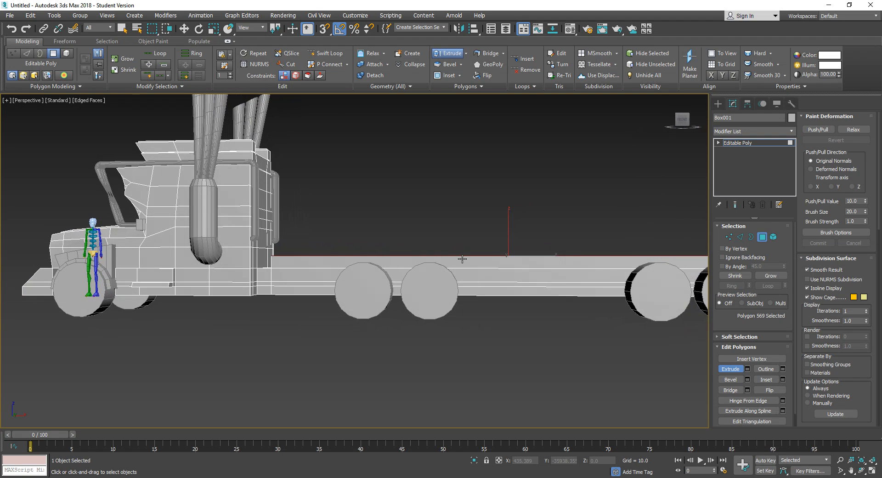
left_click(326, 52)
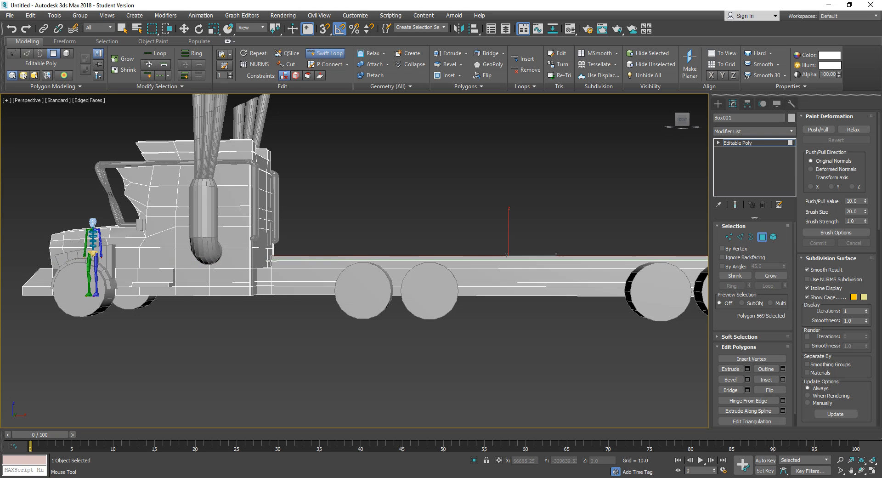
key("w")
middle_click_drag(306, 385, 318, 369, "alt")
key("f")
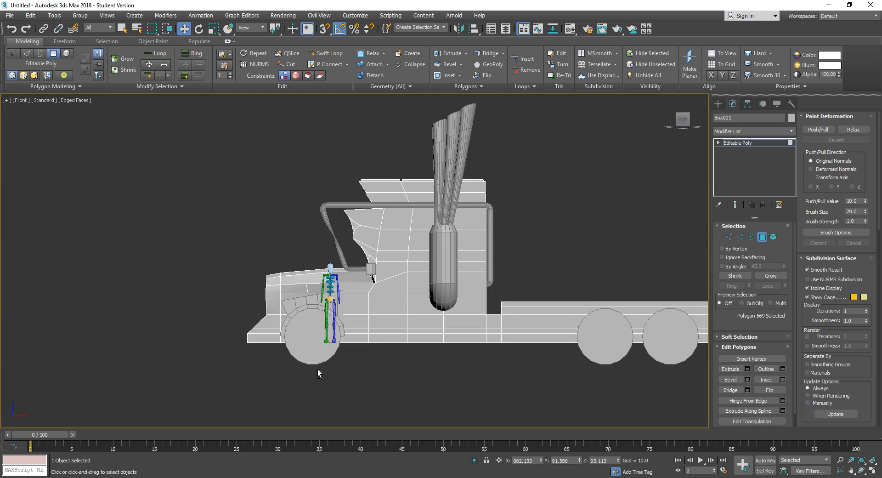
- Insert edge loops around the raised chassis just before and just behind each rear wheel pair with Swift Loop
key("z")
middle_click_drag(435, 348, 552, 335)
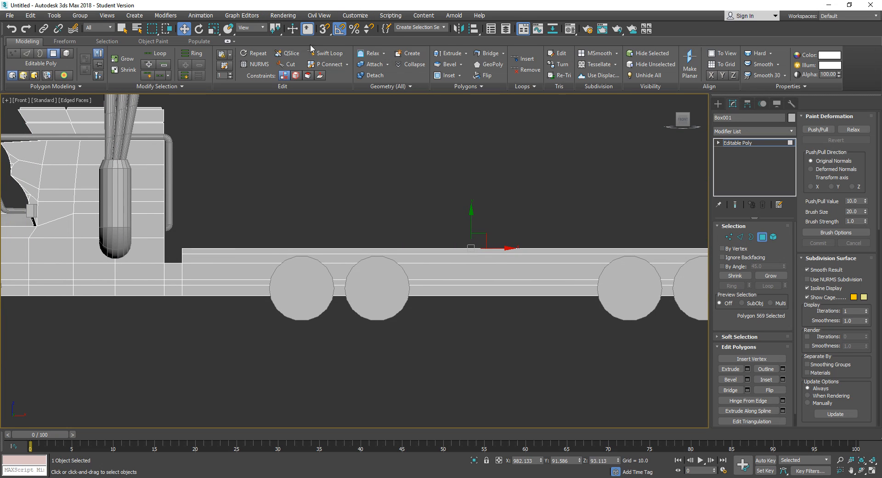
left_click(325, 53)
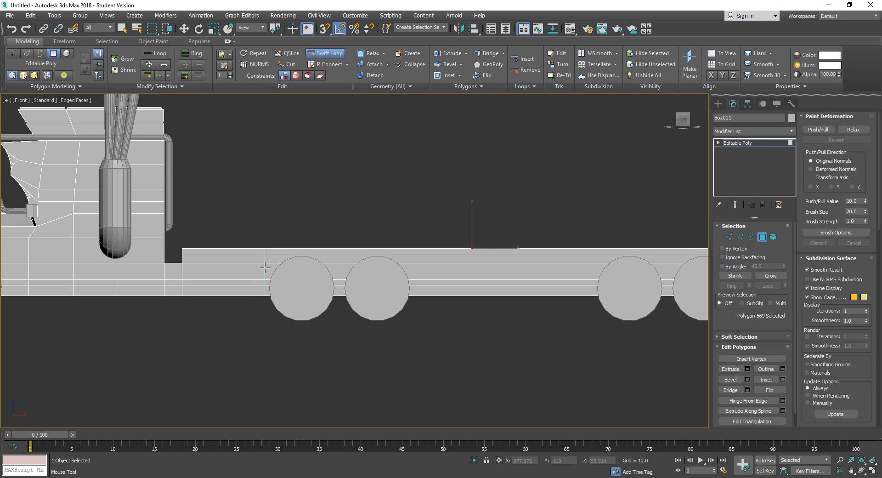
left_click(266, 267)
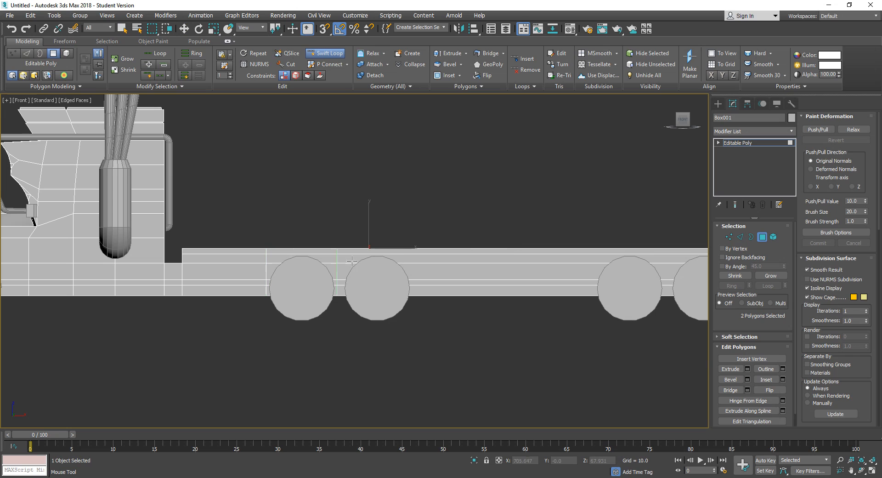
left_click(413, 262)
left_click(595, 270)
middle_click_drag(602, 270, 444, 288)
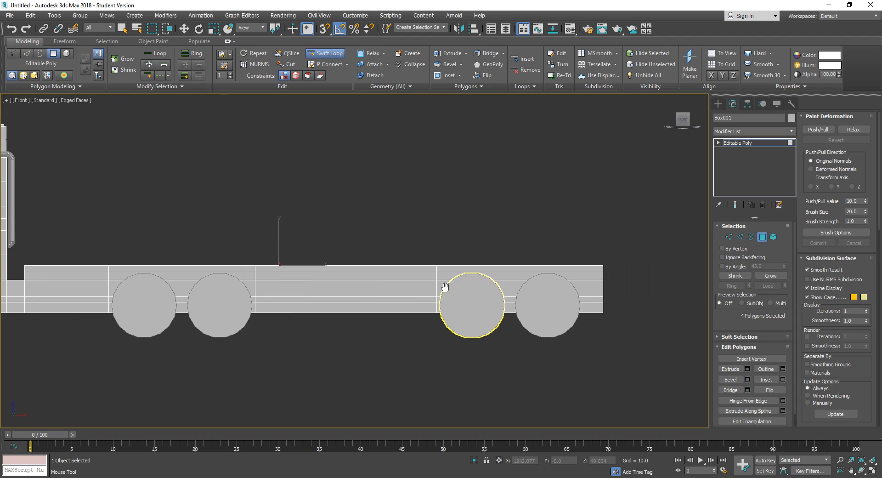
left_click(583, 286)
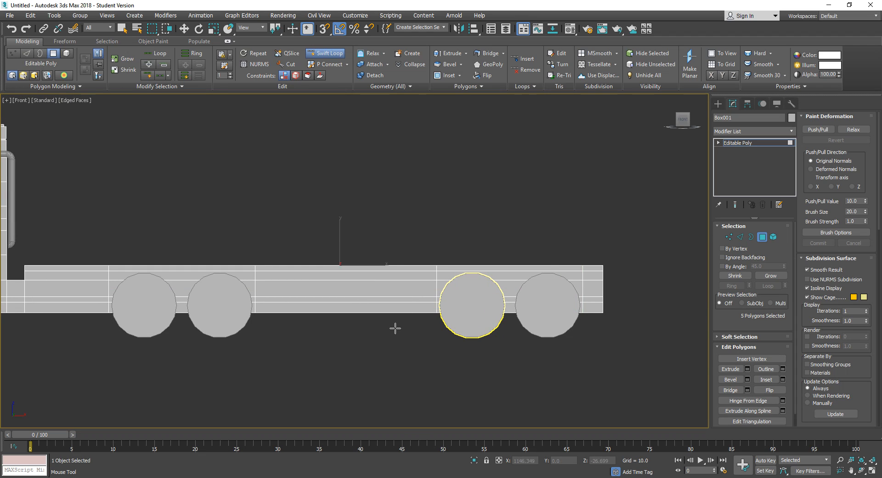
right_click(357, 339)
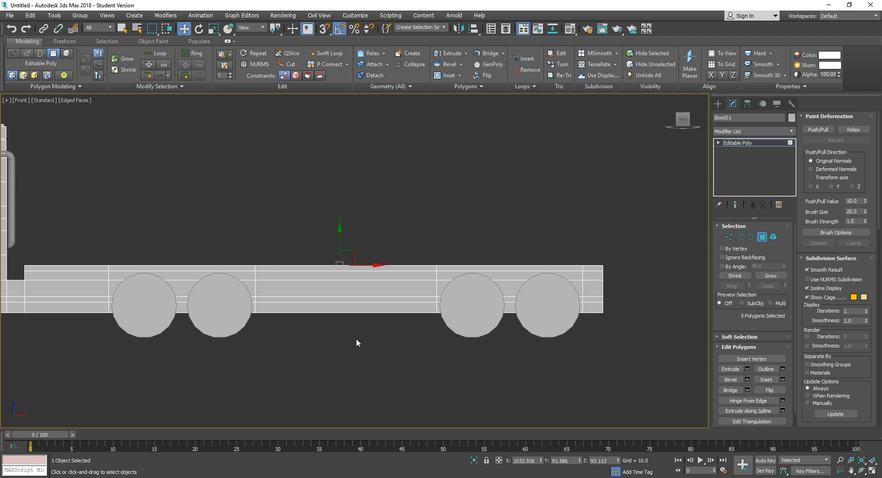
- In the Perspective view, select the chassis's near-side polygons between the cab and the first rear wheels, plus the upper strip above those wheels
key("p")
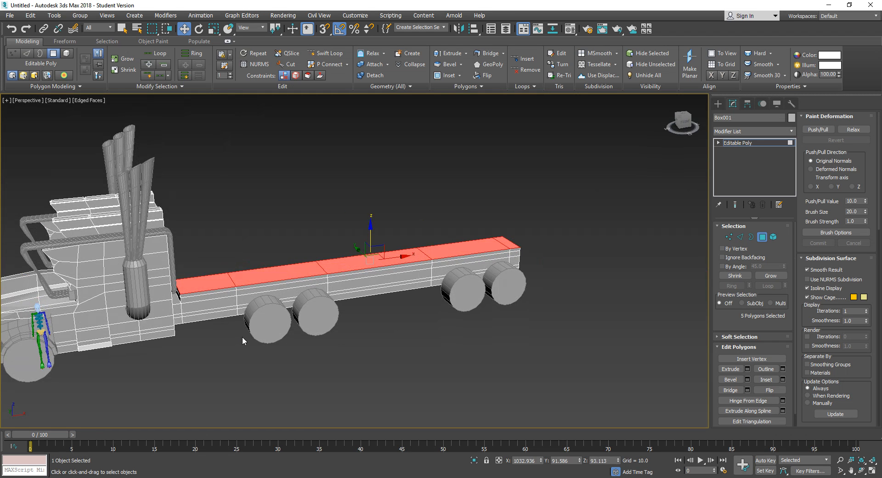
scroll(390, 292, "up", 5)
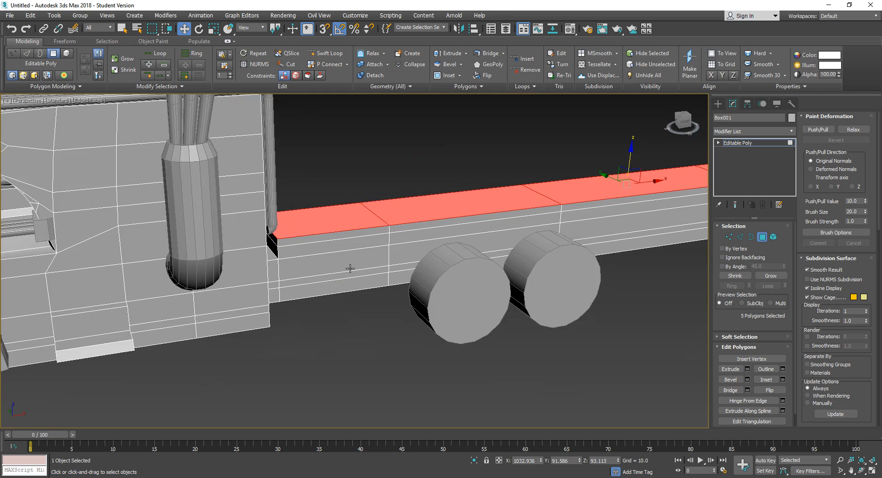
scroll(361, 271, "down", 2)
scroll(358, 271, "up", 3)
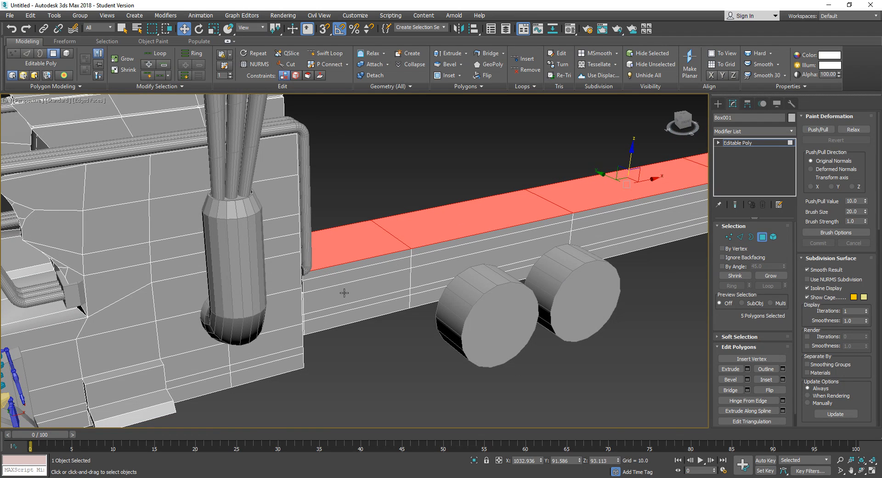
left_click(355, 315)
left_click(355, 305, "ctrl")
left_click(354, 292, "ctrl")
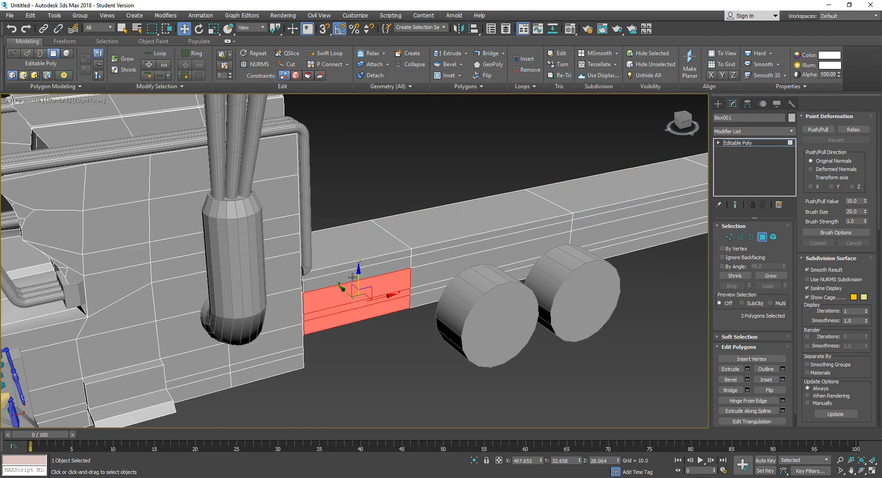
left_click(353, 275, "ctrl")
left_click(353, 266, "ctrl")
left_click(427, 251, "ctrl")
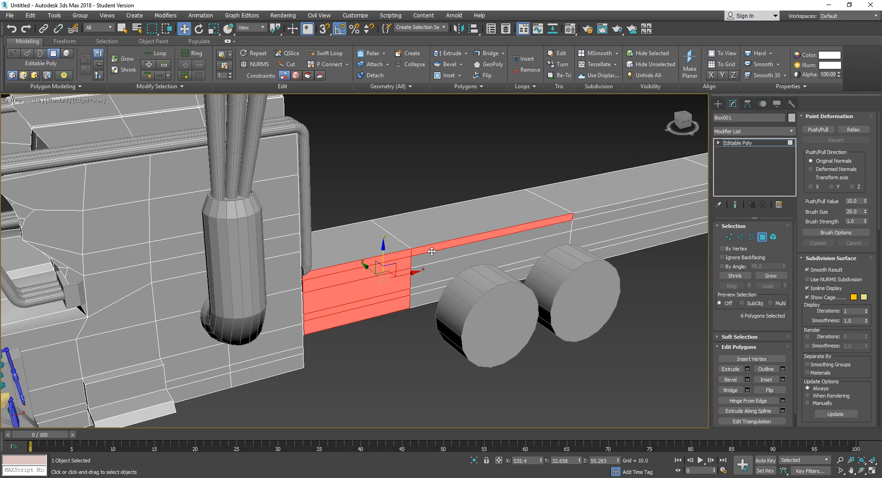
- Add the near-side polygons between the two rear wheel pairs and the upper strip above the rearmost wheels to the selection
middle_click_drag(576, 235, 402, 274)
left_click(430, 293, "ctrl")
left_click(430, 285, "ctrl")
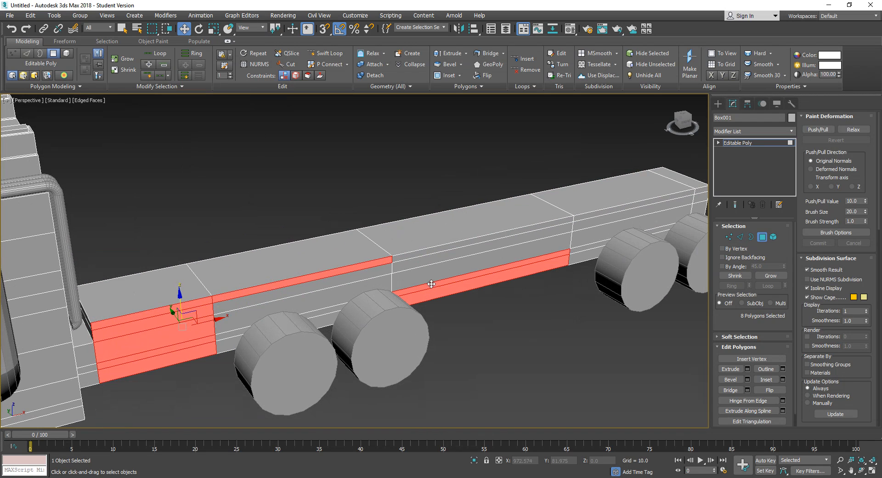
left_click(432, 272, "ctrl")
left_click(433, 258, "ctrl")
left_click(458, 239, "ctrl")
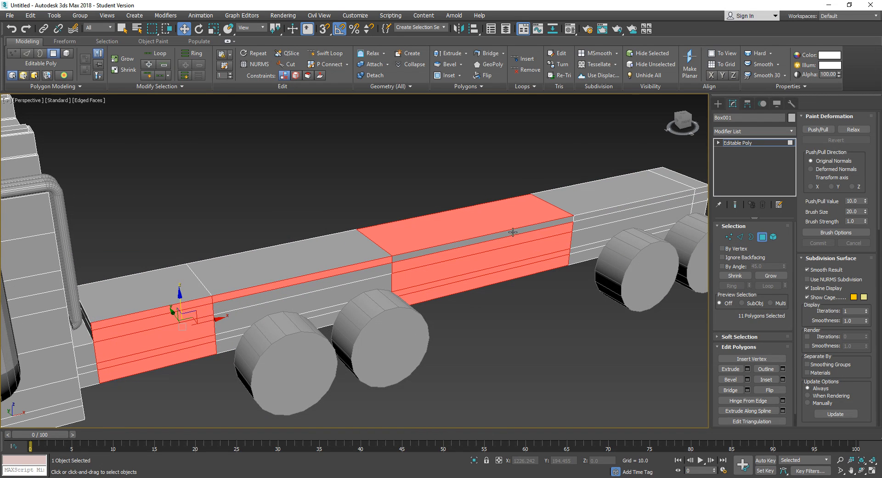
left_click(495, 222, "ctrl")
left_click(476, 243, "ctrl")
middle_click_drag(515, 239, 415, 277)
left_click(443, 255, "ctrl")
- Add the column of near-side polygons at the chassis's tail, behind the rearmost wheels, to the selection
middle_click_drag(594, 280, 543, 281, "alt")
middle_click_drag(605, 340, 499, 226)
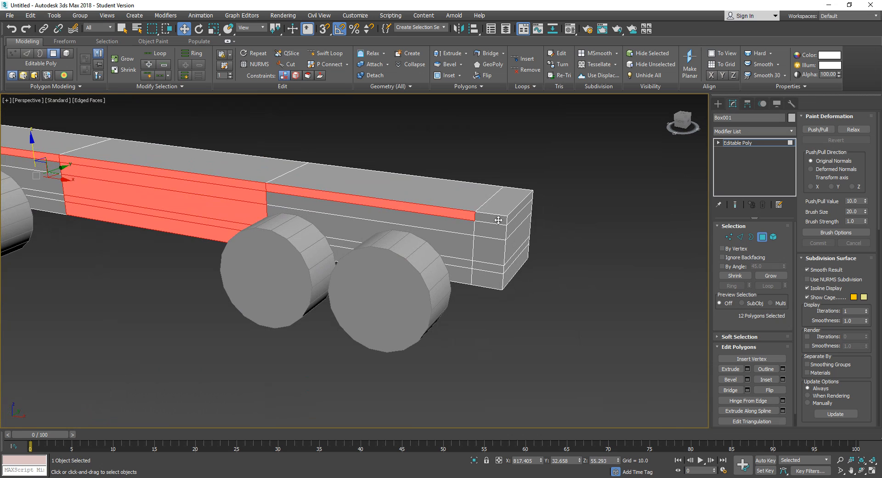
left_click(499, 221, "ctrl")
left_click(495, 231, "ctrl")
left_click(491, 250, "ctrl")
left_click(489, 265, "ctrl")
left_click(489, 280, "ctrl")
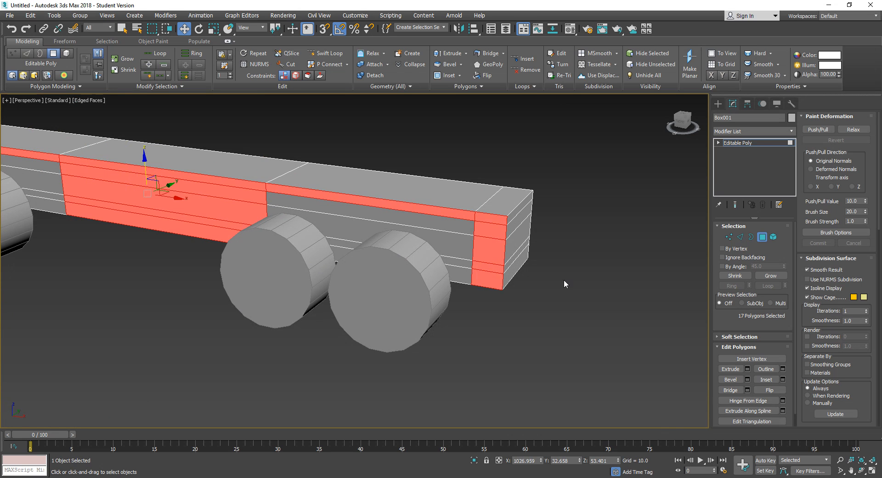
- Add the far-side polygons at the chassis's tail and the upper strip above the rearmost wheels to the selection
middle_click_drag(563, 279, 291, 353, "alt")
left_click(284, 357, "ctrl")
left_click(284, 344, "ctrl")
left_click(284, 321, "ctrl")
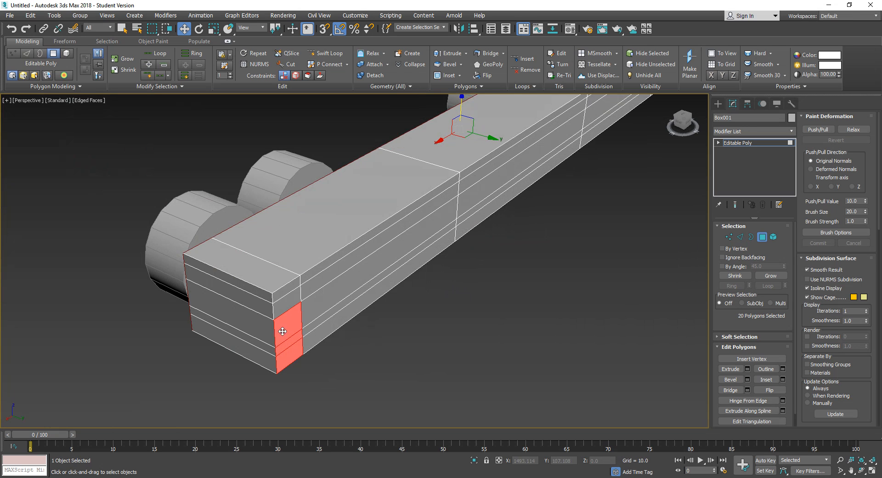
left_click(284, 294, "ctrl")
left_click(396, 238, "ctrl")
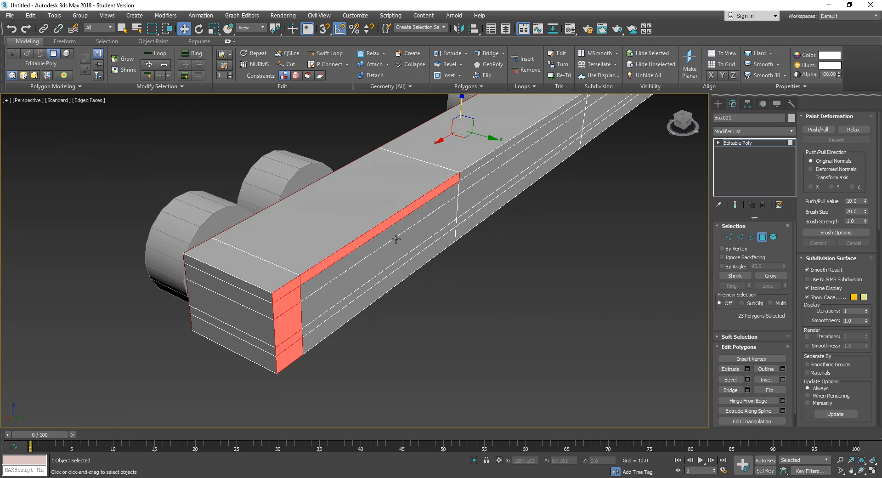
- Add the far-side chassis polygons between the two rear wheel positions to the selection
middle_click_drag(396, 238, 295, 321, "alt")
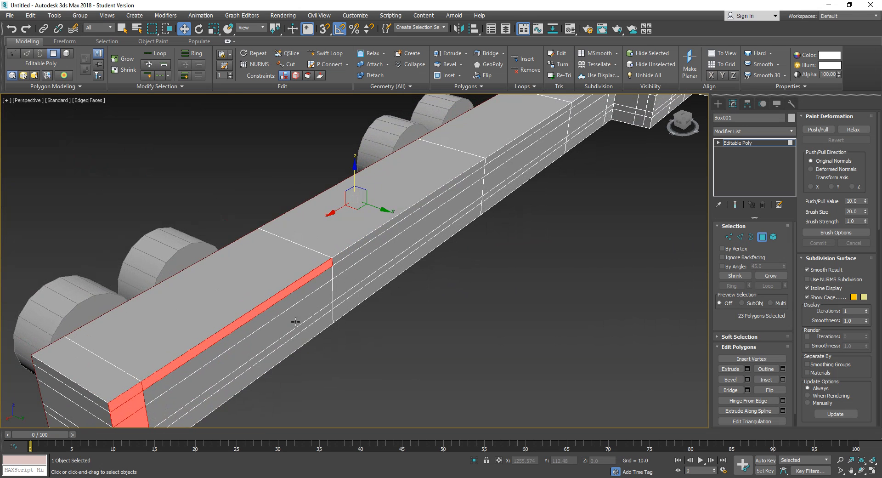
left_click(358, 249, "ctrl")
left_click(357, 259, "ctrl")
left_click(360, 275, "ctrl")
left_click(363, 286, "ctrl")
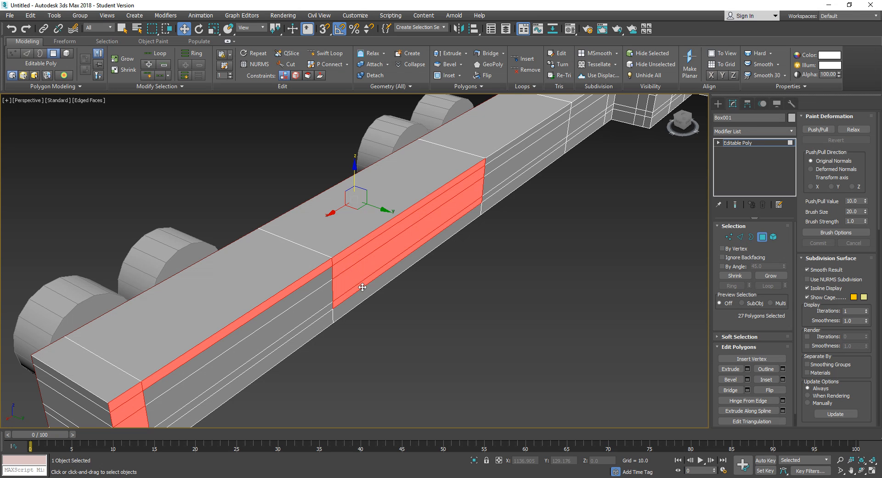
left_click(367, 289, "ctrl")
middle_click_drag(373, 289, 324, 325, "alt")
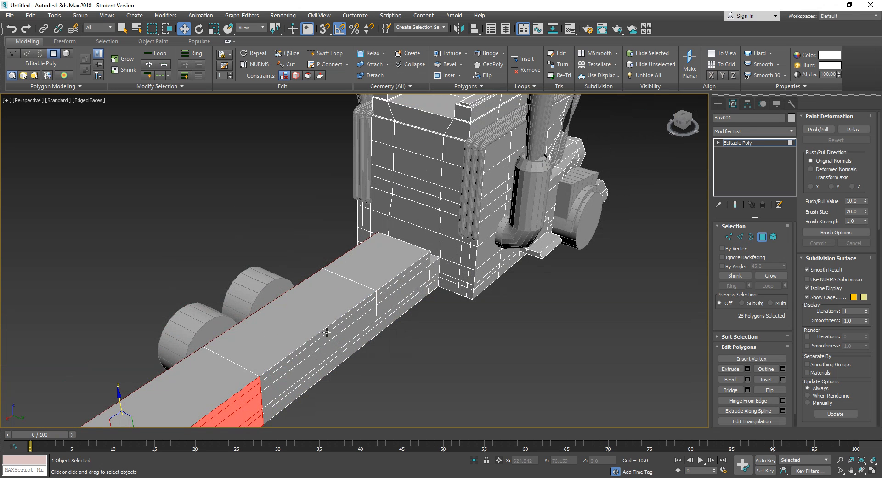
- Add the far-side upper strip above the front pair of rear wheels and the side polygons nearest the cab to the selection
left_click(337, 323, "ctrl")
left_click(386, 288, "ctrl")
left_click(387, 295, "ctrl")
left_click(387, 301, "ctrl")
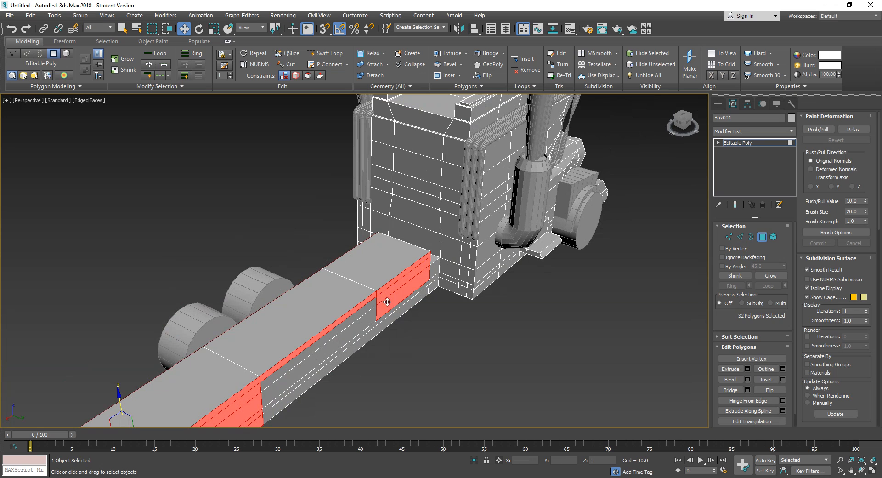
left_click(389, 314, "ctrl")
left_click(391, 320, "ctrl")
middle_click_drag(355, 341, 462, 299)
scroll(427, 329, "down", 3)
scroll(475, 309, "up", 3)
middle_click_drag(485, 325, 581, 305)
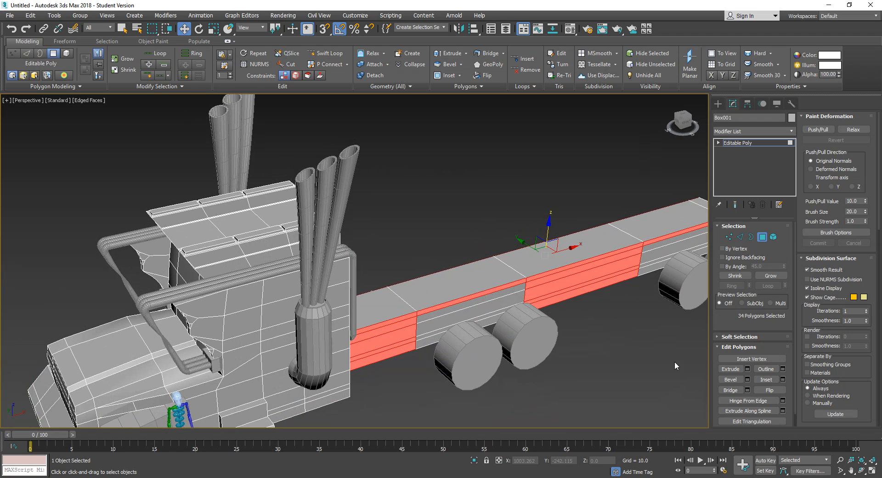
- Extrude the selected side polygons outward by 119.716 to widen the chassis into a flatbed over the wheels
left_click(748, 369)
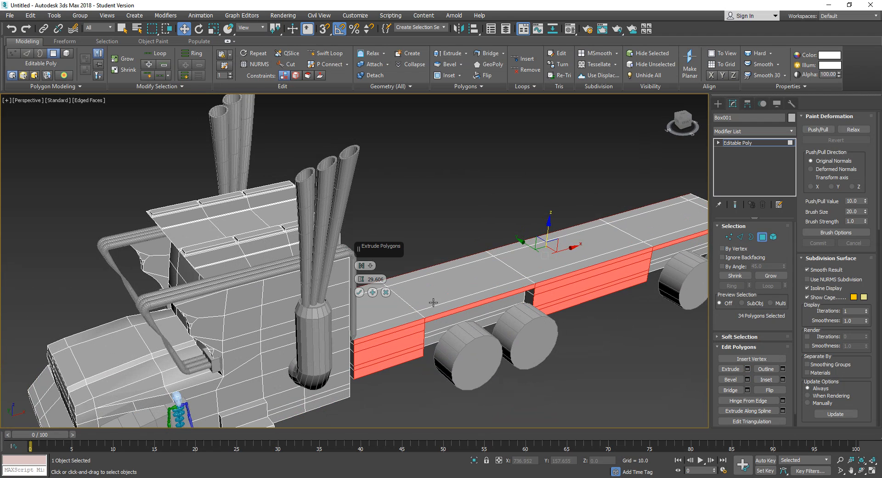
left_click_drag(361, 281, 445, 391)
scroll(350, 407, "up", 3)
middle_click_drag(306, 406, 287, 400, "alt")
scroll(288, 400, "down", 8)
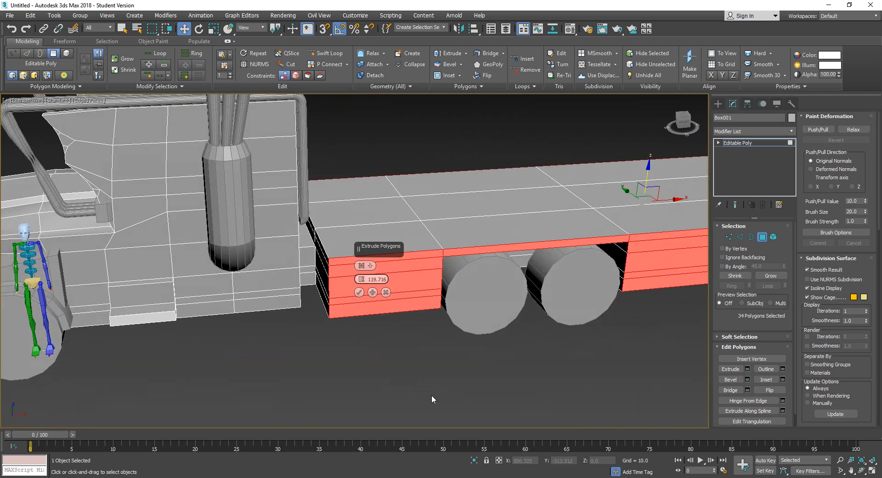
middle_click_drag(397, 377, 488, 336, "alt")
scroll(436, 353, "up", 5)
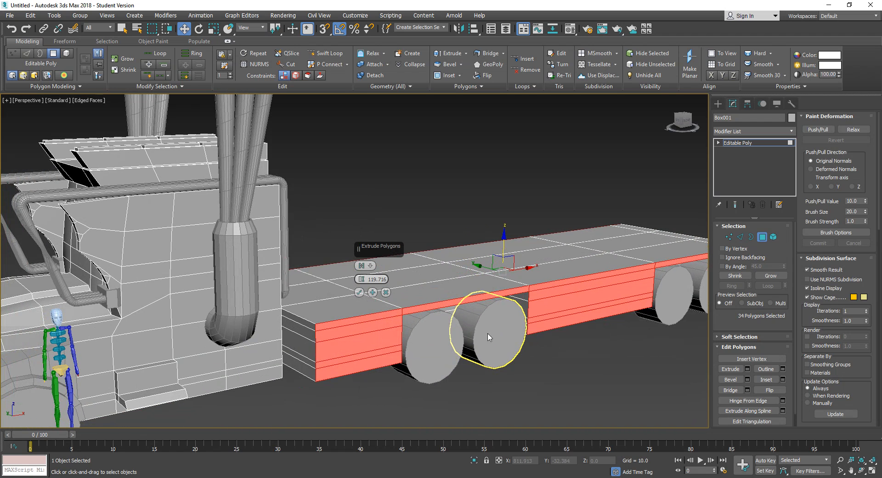
left_click(566, 339)
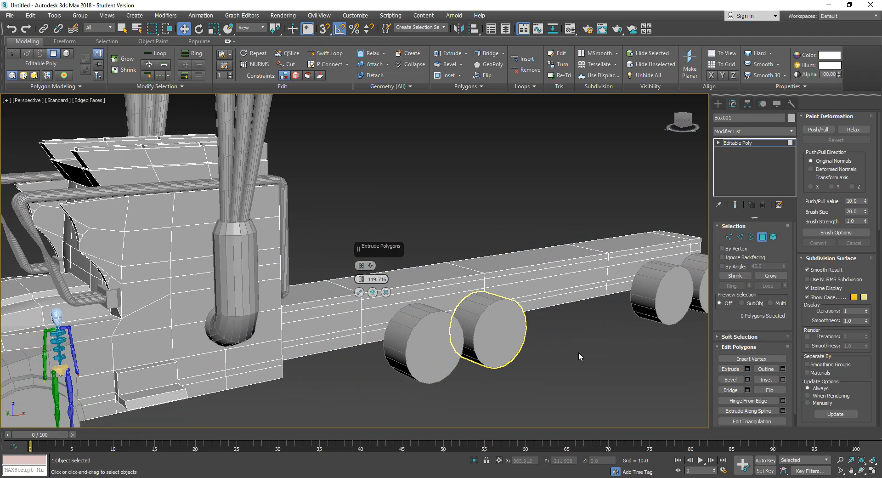
key("ctrl+z")
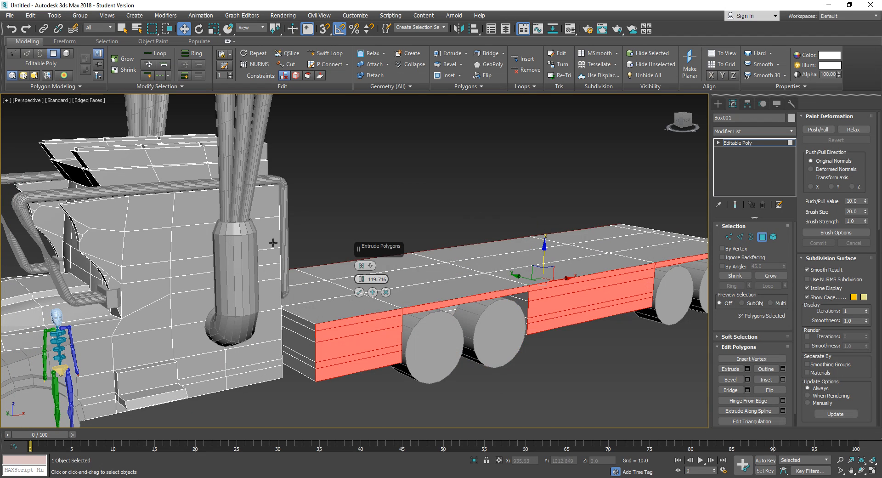
left_click(359, 292)
- Select the polygons of the widened flatbed behind the cab with a region selection
scroll(364, 358, "down", 3)
middle_click_drag(364, 357, 365, 422, "alt")
scroll(365, 422, "up", 2)
middle_click_drag(179, 330, 350, 339)
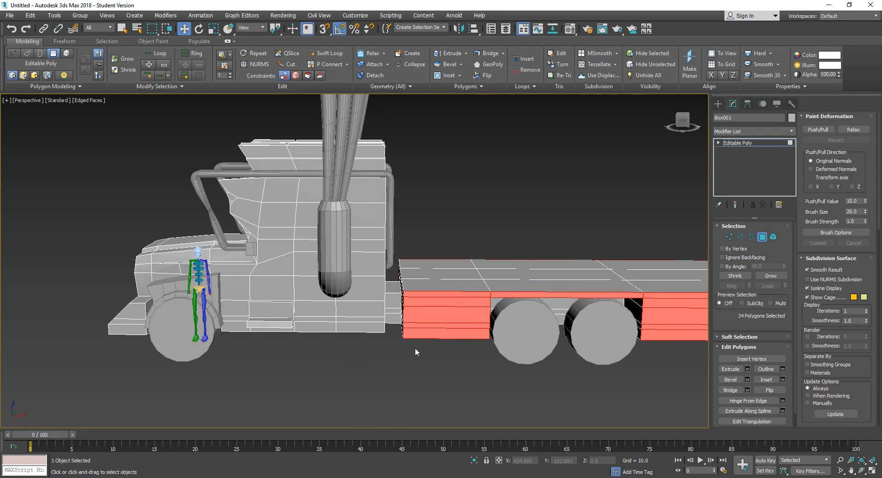
mouse_move(415, 348)
middle_mouse_down("alt")
mouse_move(407, 342)
mouse_move(420, 339)
middle_mouse_up("alt")
scroll(409, 340, "up", 2)
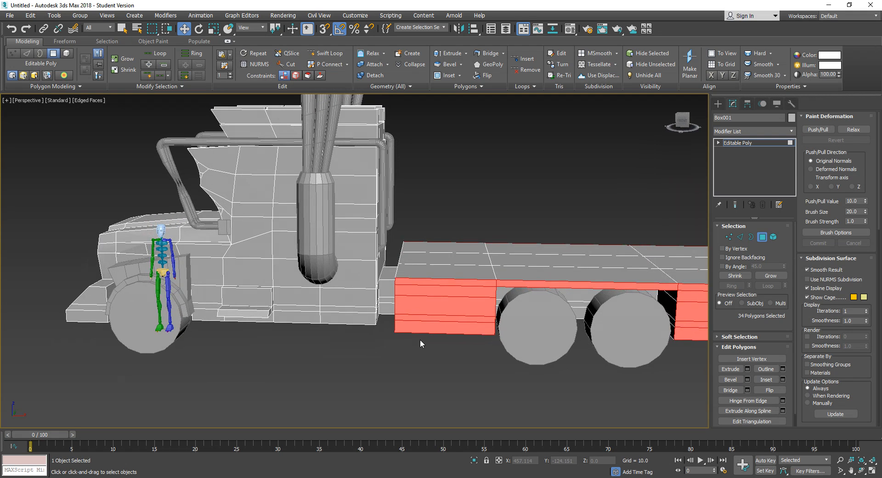
scroll(420, 339, "down", 4)
middle_click_drag(485, 351, 432, 344)
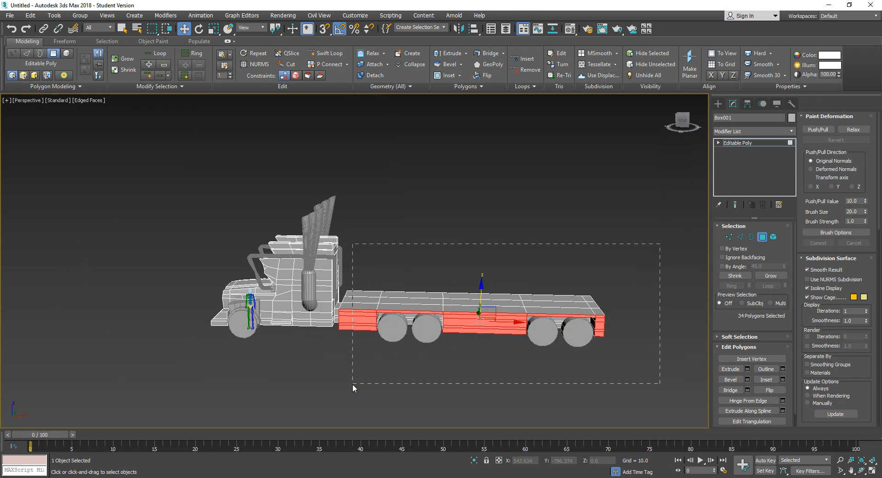
left_click_drag(352, 384, 367, 381)
middle_click_drag(346, 373, 476, 348, "alt")
scroll(379, 354, "up", 5)
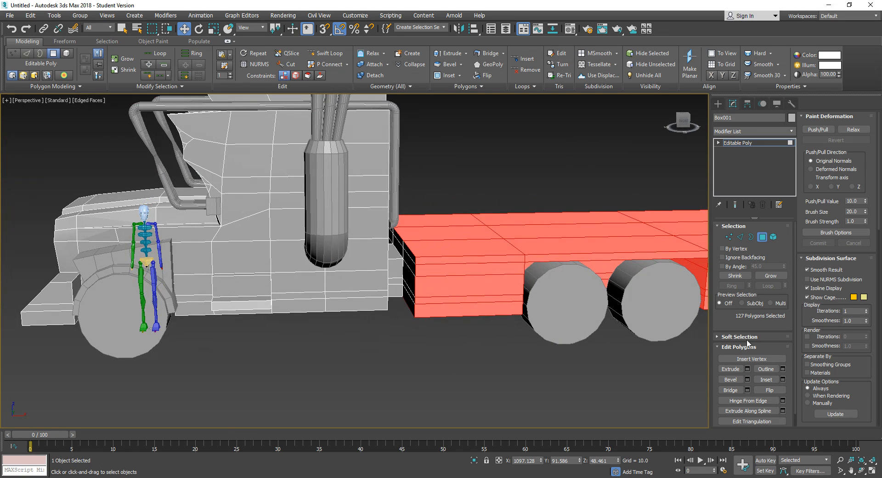
- Grow the flatbed polygon selection, deselect the stray polygons beneath the cab, and add the missed face at the bed's front end
left_click(777, 277)
middle_click_drag(519, 299, 363, 332, "alt")
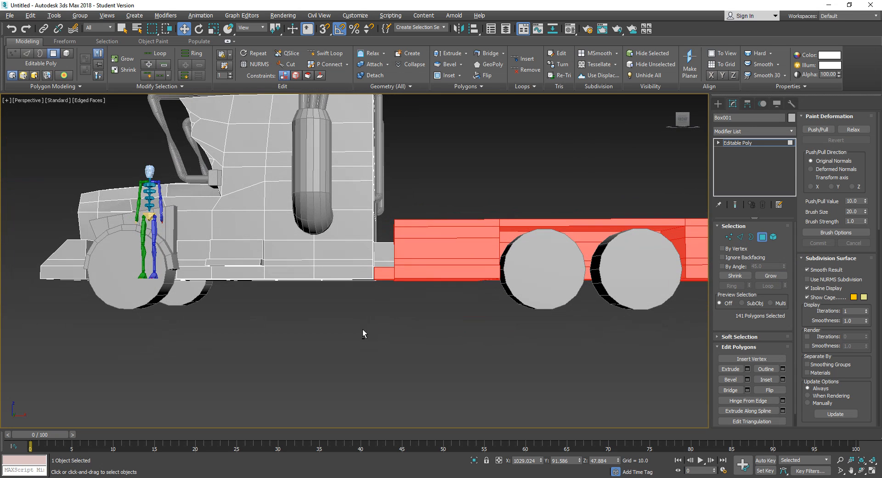
left_click_drag(371, 263, 371, 262, "alt")
middle_click_drag(393, 248, 408, 259, "alt")
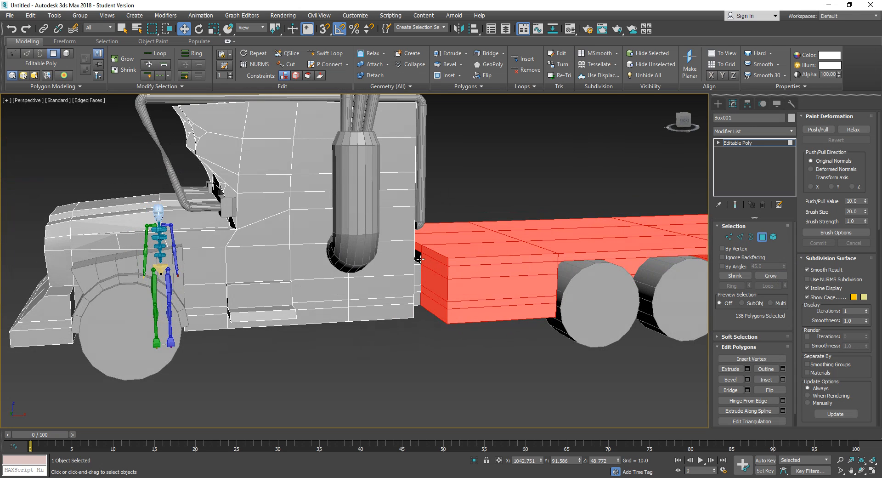
left_click(419, 258, "ctrl")
middle_click_drag(528, 346, 571, 352, "alt")
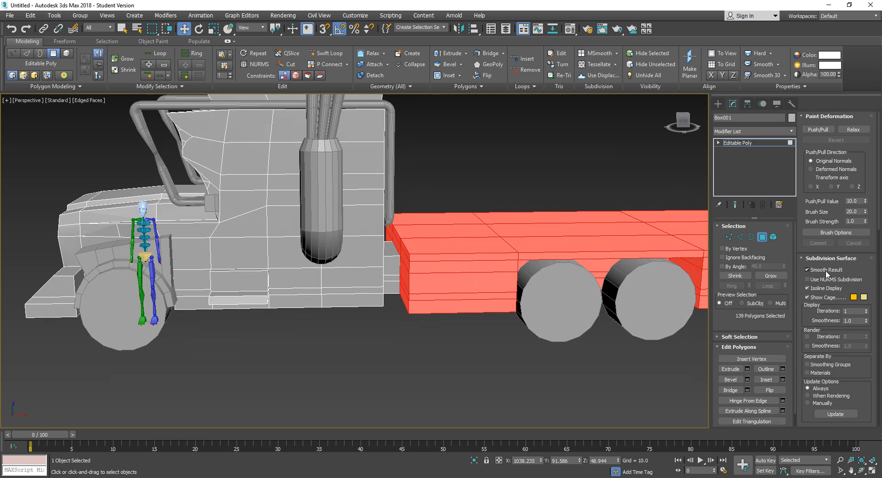
- Detach the selected flatbed polygons as a separate object named truck_load
left_click(825, 258)
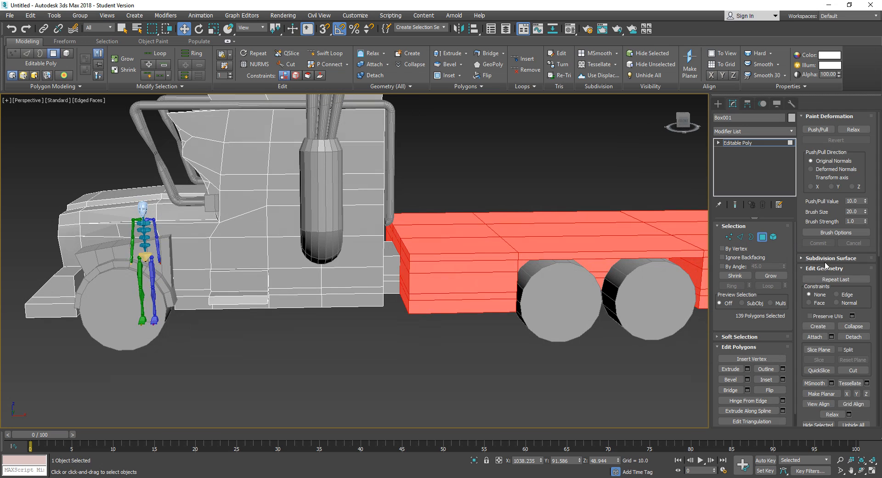
left_click(852, 337)
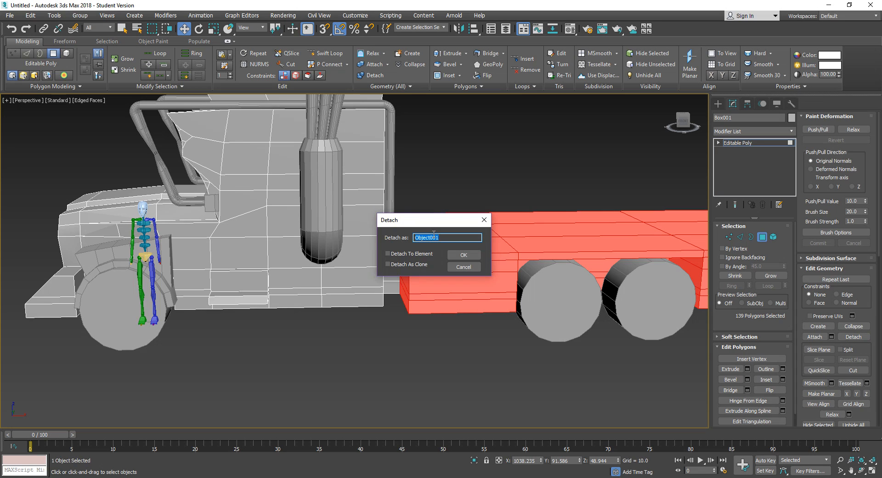
type("truck_load")
key("Return")
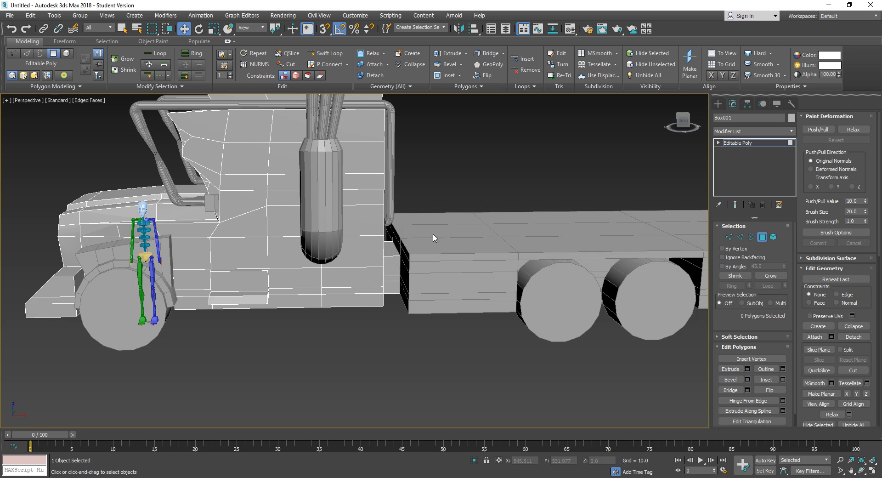
- Select the truck_load object and remove the three horizontal edge loops running along its sides below the upper rim
left_click(762, 236)
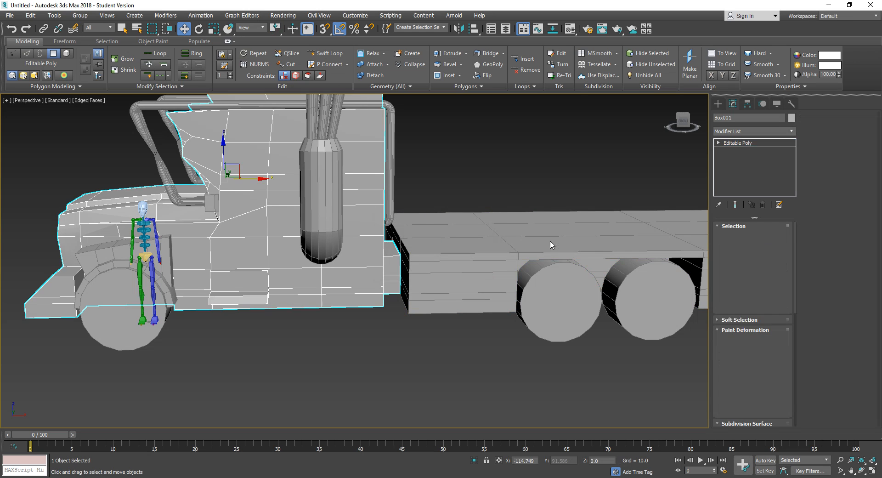
left_click(537, 277)
scroll(469, 334, "up", 3)
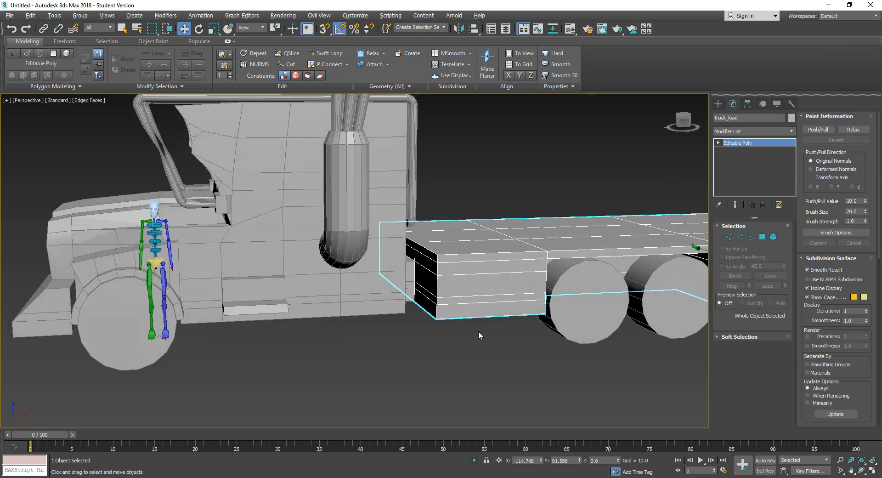
left_click(739, 236)
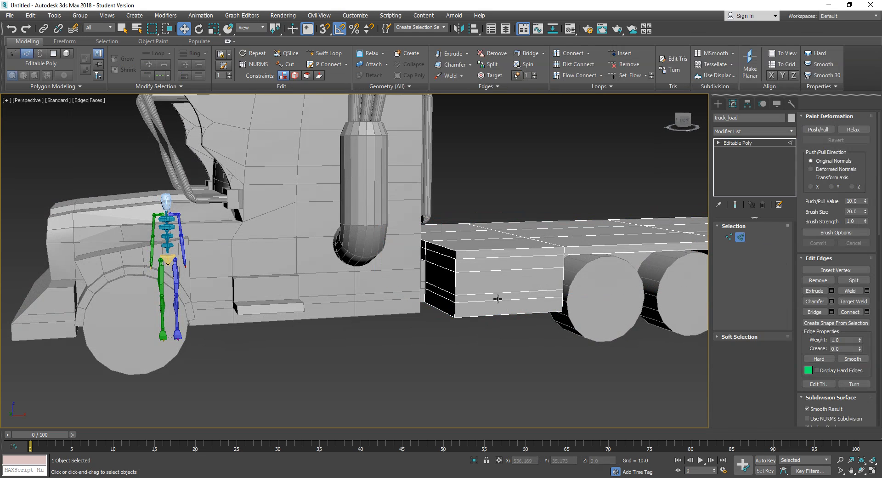
double_click(499, 300)
left_click(495, 295, "ctrl")
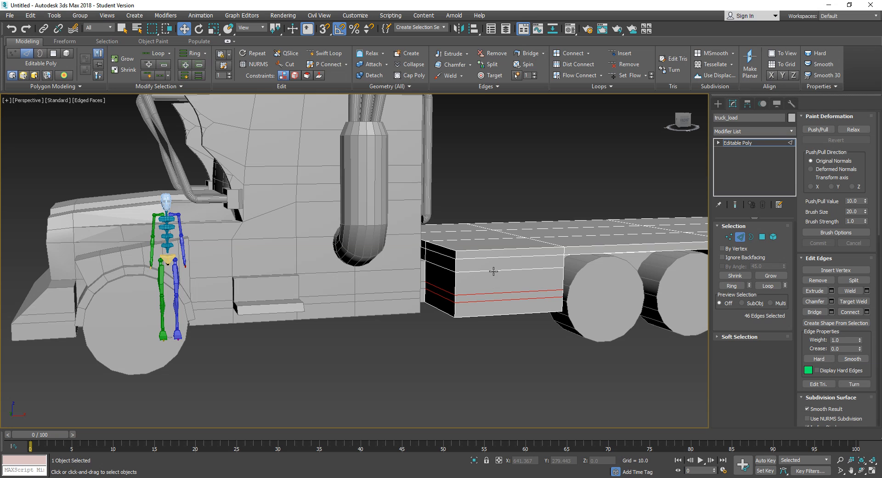
double_click(494, 271, "ctrl")
scroll(514, 350, "down", 8)
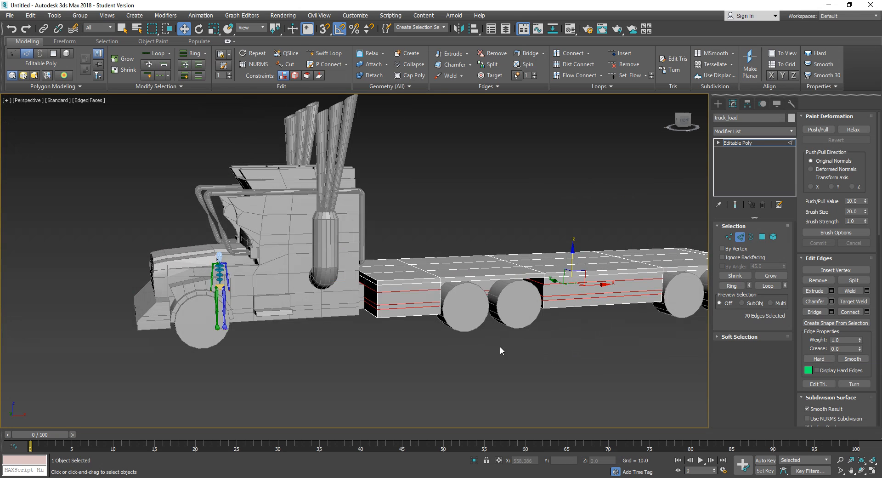
key("ctrl+z")
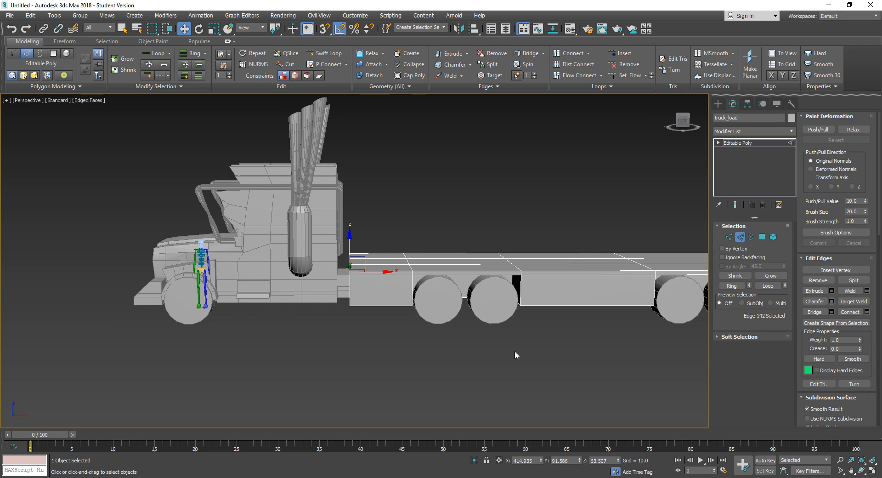
- Select the four short upper corner edges inside the two wheel arches on the near side of truck_load
middle_click_drag(514, 351, 483, 304, "alt")
scroll(520, 326, "up", 10)
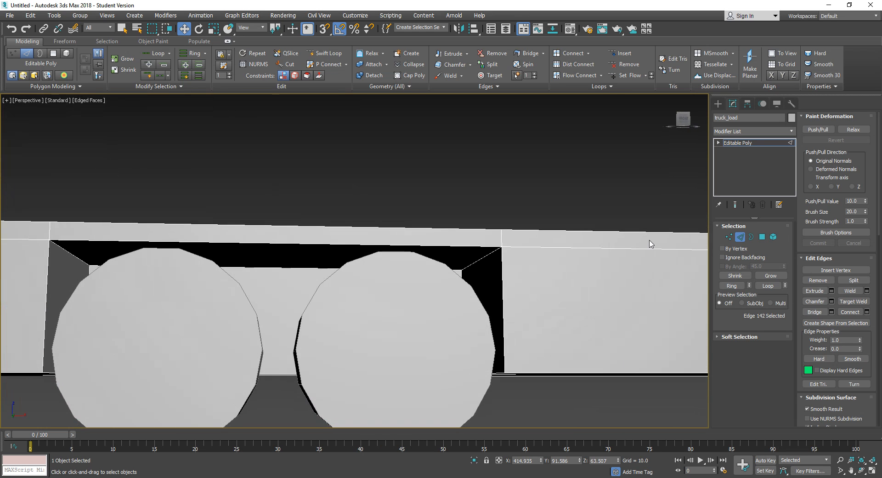
left_click(493, 254)
middle_click_drag(493, 253, 265, 255, "alt")
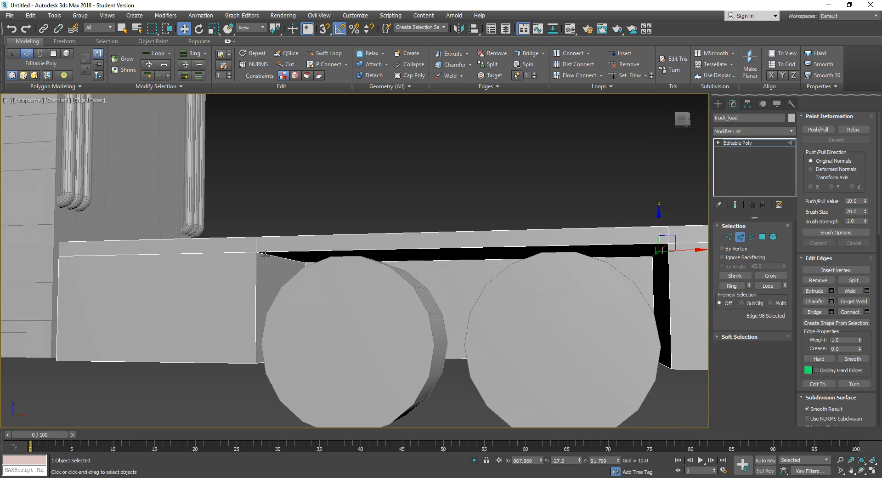
left_click(265, 255, "ctrl")
middle_click_drag(477, 289, 179, 274)
middle_click_drag(558, 299, 225, 297)
middle_click_drag(494, 279, 354, 277)
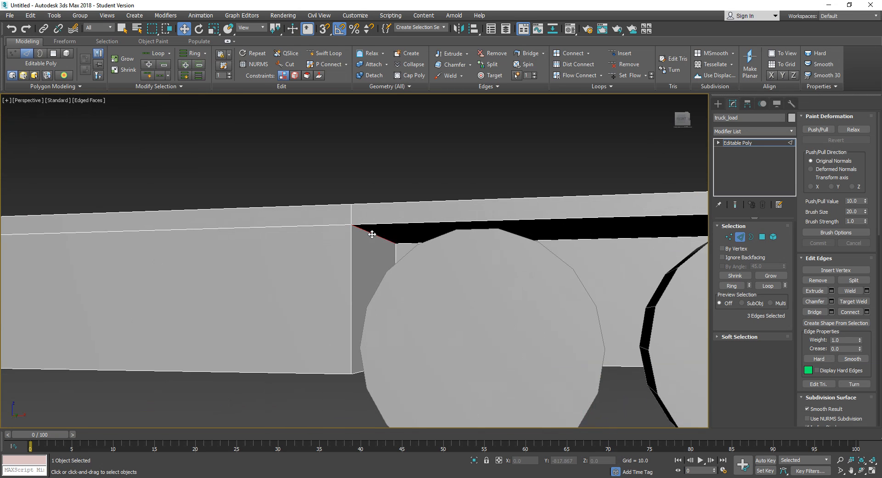
middle_click_drag(504, 288, 342, 294)
middle_click_drag(343, 294, 363, 295, "alt")
middle_click_drag(496, 306, 333, 312)
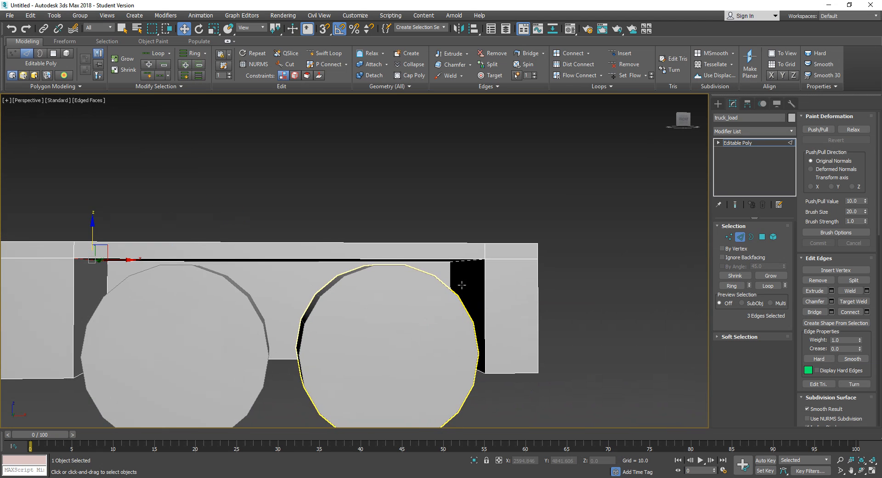
middle_click_drag(462, 285, 456, 277, "alt")
left_click(453, 275, "ctrl")
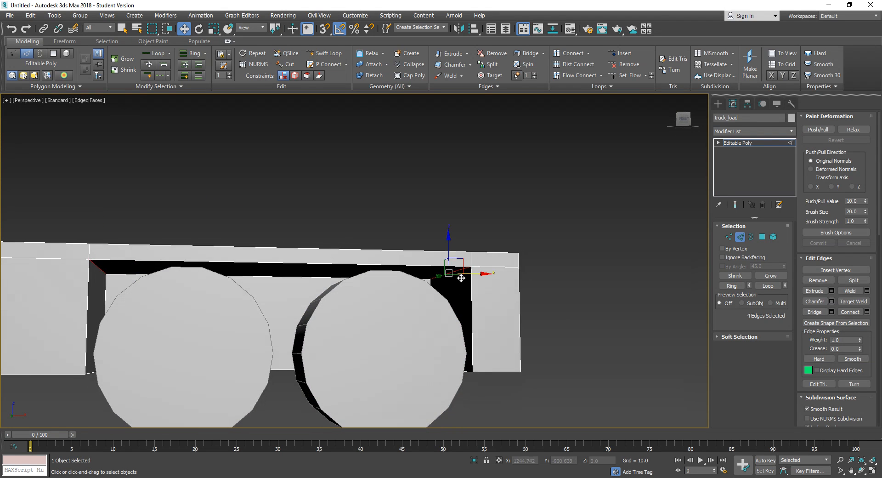
- Add the four upper corner edges of the two wheel arches on the far side of truck_load to the selection
middle_click_drag(549, 301, 428, 301, "alt")
middle_click_drag(256, 288, 408, 289)
left_click(248, 210, "ctrl")
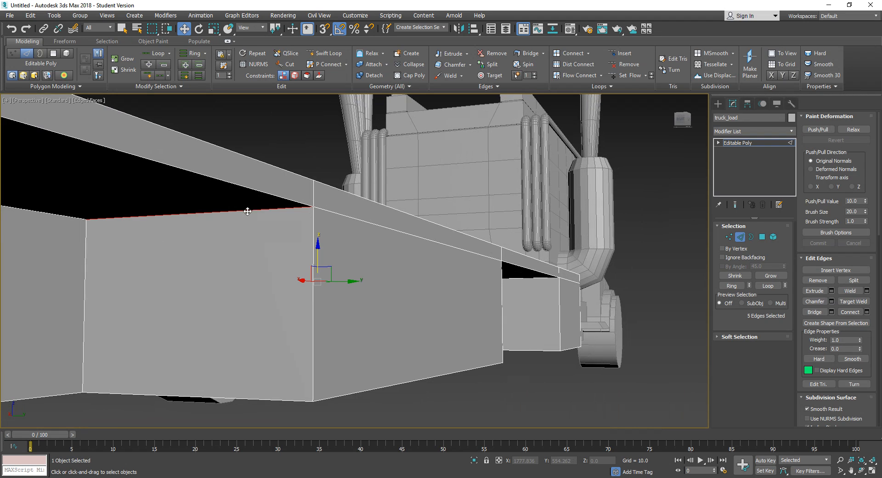
left_click(545, 277, "ctrl")
middle_click_drag(581, 323, 501, 319, "alt")
middle_click_drag(382, 302, 570, 314)
scroll(570, 313, "down", 3)
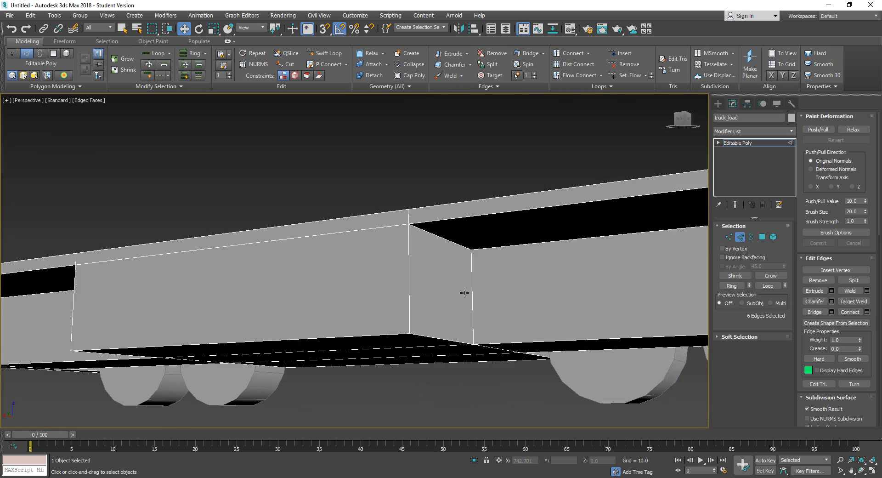
middle_click_drag(461, 293, 610, 337)
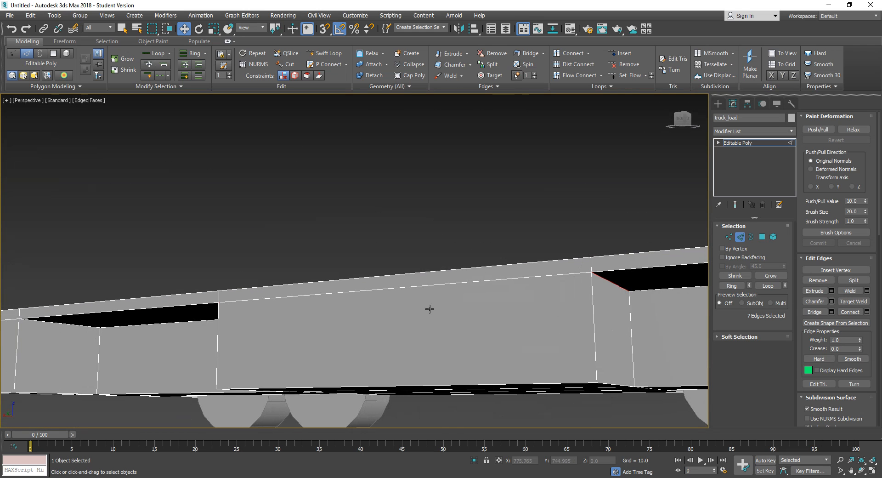
middle_click_drag(430, 309, 718, 327)
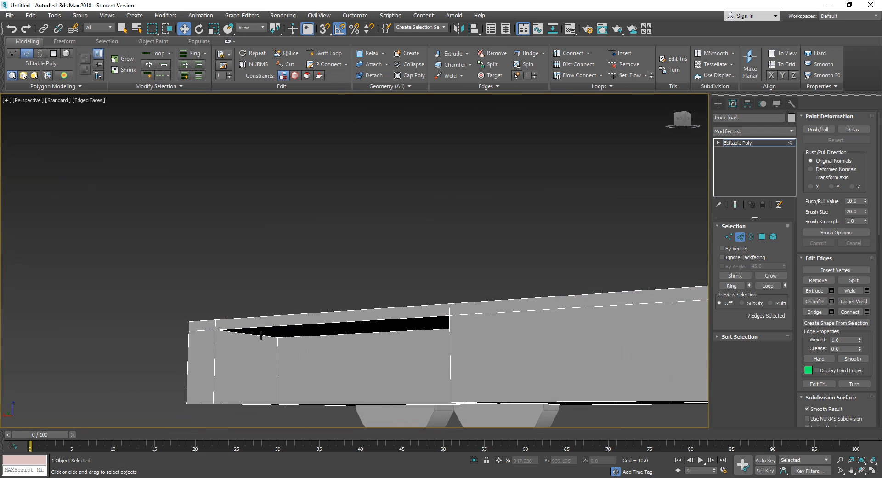
middle_click_drag(255, 341, 442, 342, "alt")
middle_click_drag(266, 323, 398, 336)
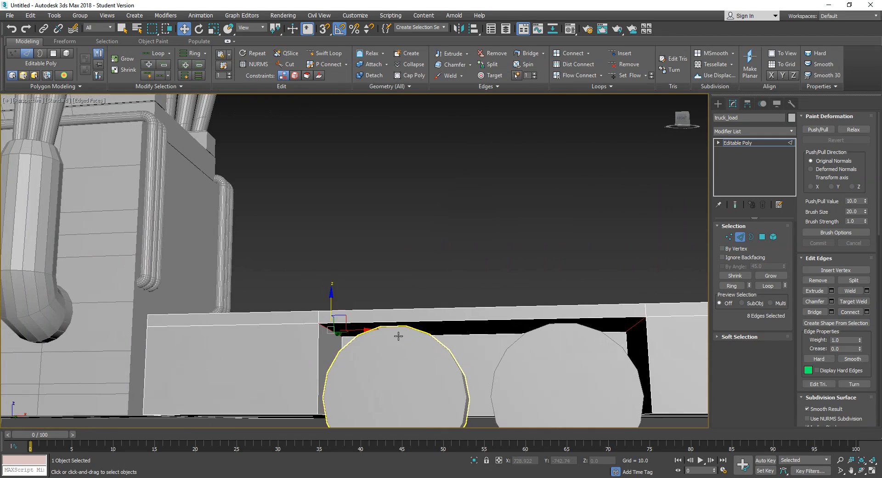
- Chamfer the selected wheel arch corner edges into wide bevels that clear the wheels
scroll(398, 335, "up", 2)
middle_click_drag(242, 325, 316, 307)
scroll(317, 306, "up", 1)
middle_click_drag(420, 335, 330, 306)
scroll(331, 306, "down", 1)
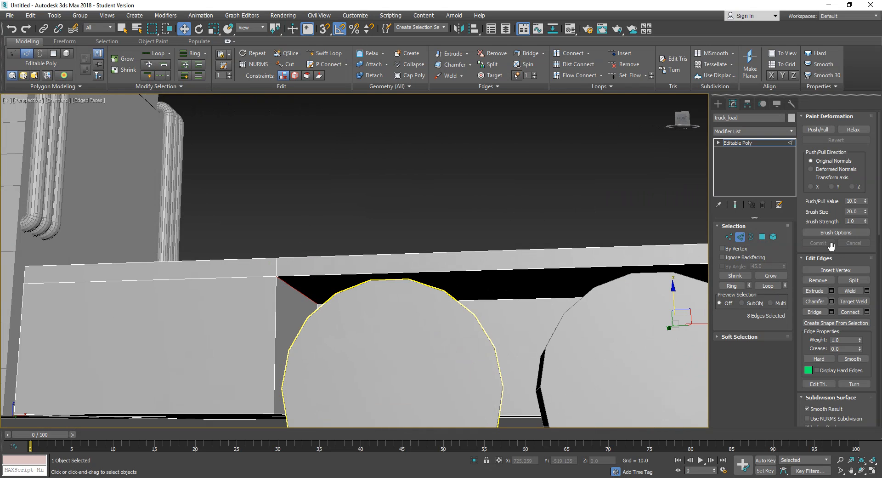
left_click(815, 301)
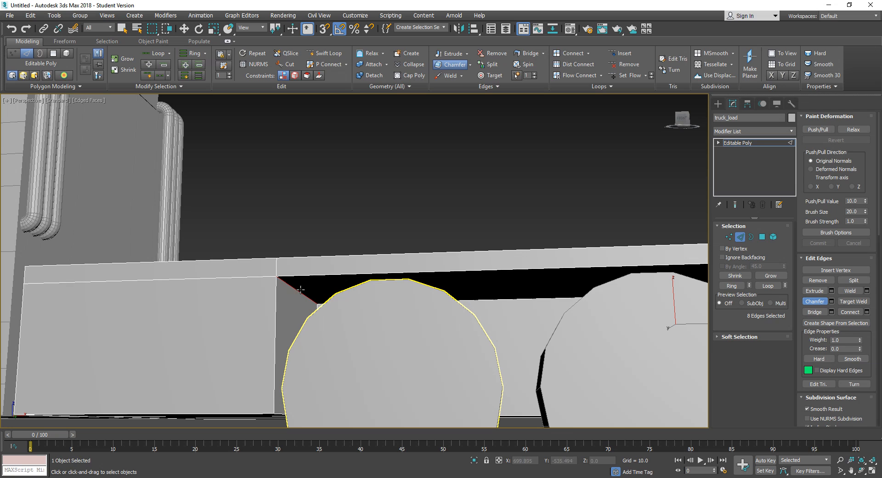
left_click_drag(299, 292, 358, 185)
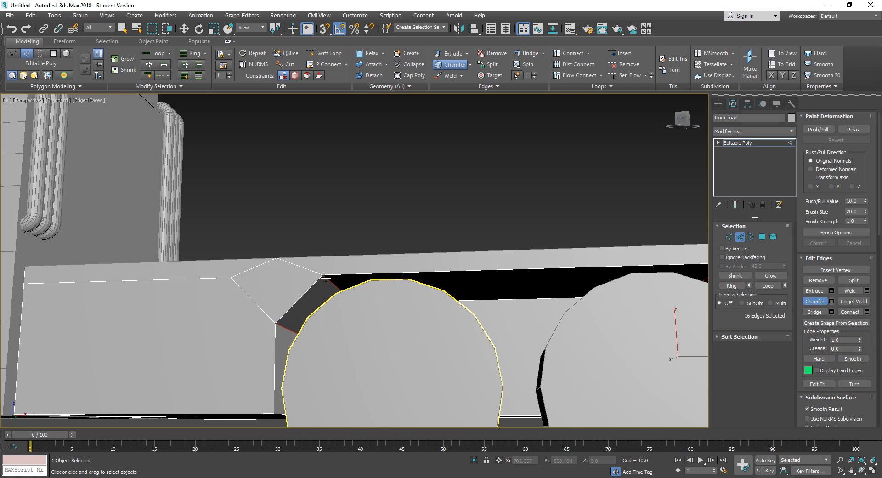
- Chamfer the beveled arch edges two more times to round the wheel arches, and clear the edge selection
left_click_drag(327, 279, 358, 240)
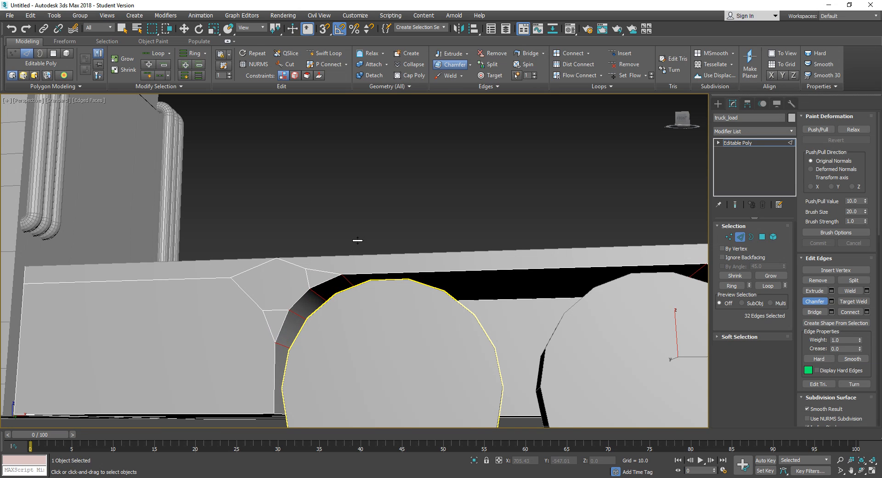
left_click_drag(357, 240, 357, 242)
left_click(343, 275)
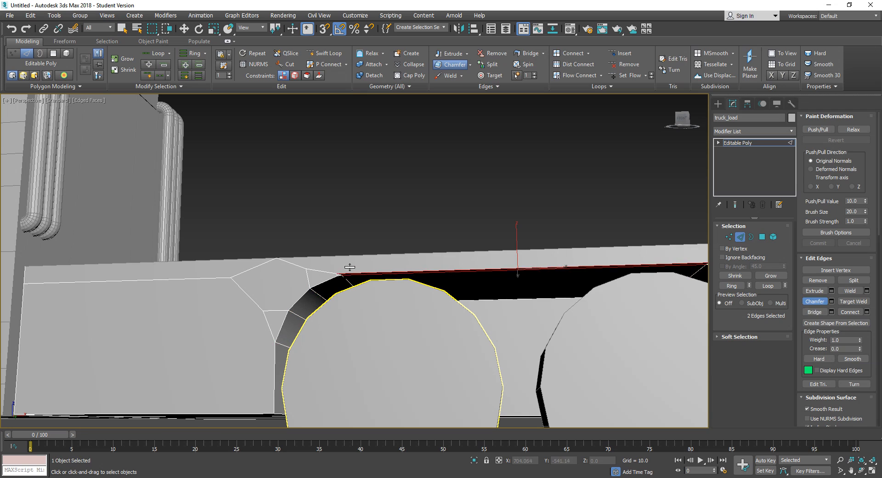
key("ctrl+z")
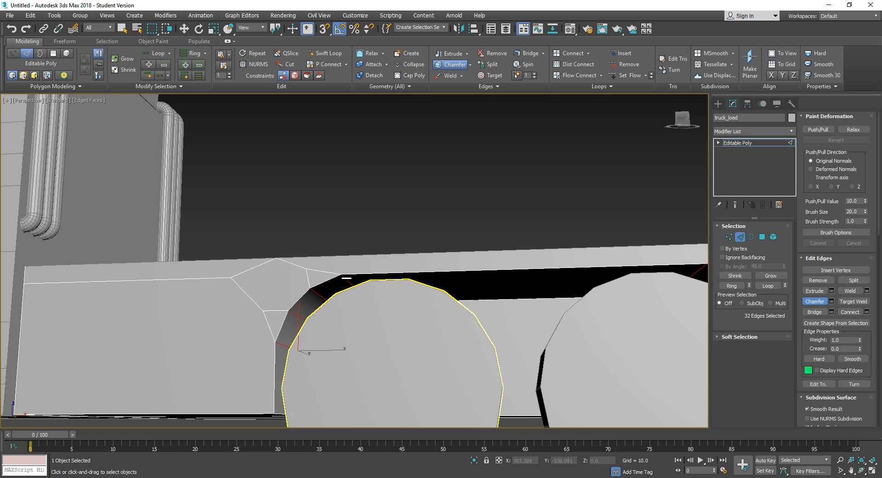
left_click_drag(346, 277, 354, 257)
scroll(348, 274, "down", 4)
middle_click_drag(341, 272, 378, 287, "alt")
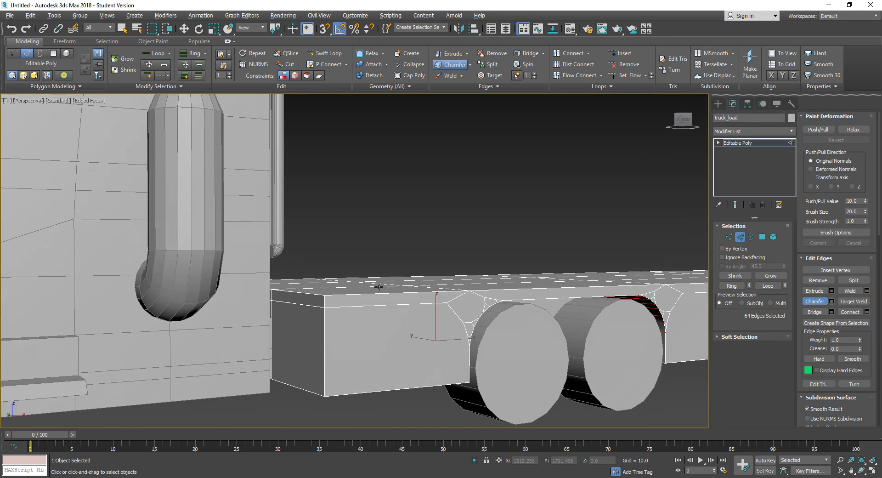
left_click(459, 199)
- Select the three long central polygons on the top surface of truck_load
scroll(376, 226, "down", 4)
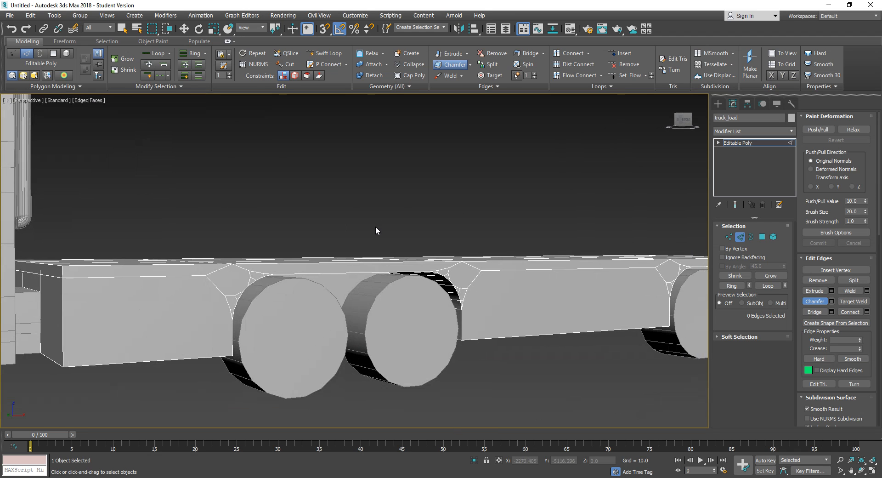
middle_click_drag(374, 226, 387, 281, "alt")
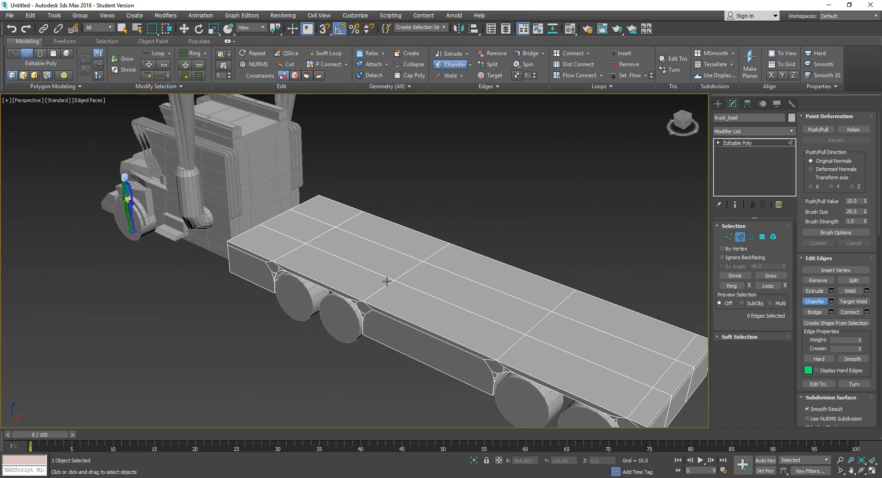
left_click(763, 236)
key("w")
double_click(305, 230)
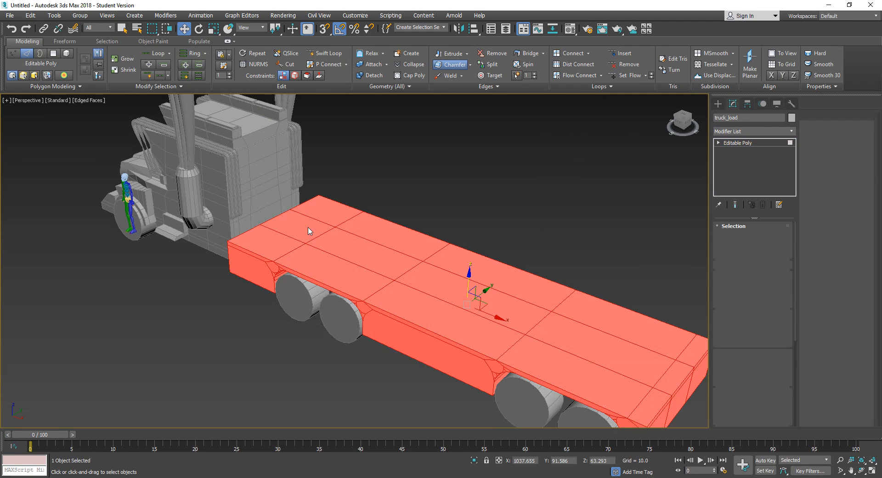
left_click(321, 216)
left_click(381, 250)
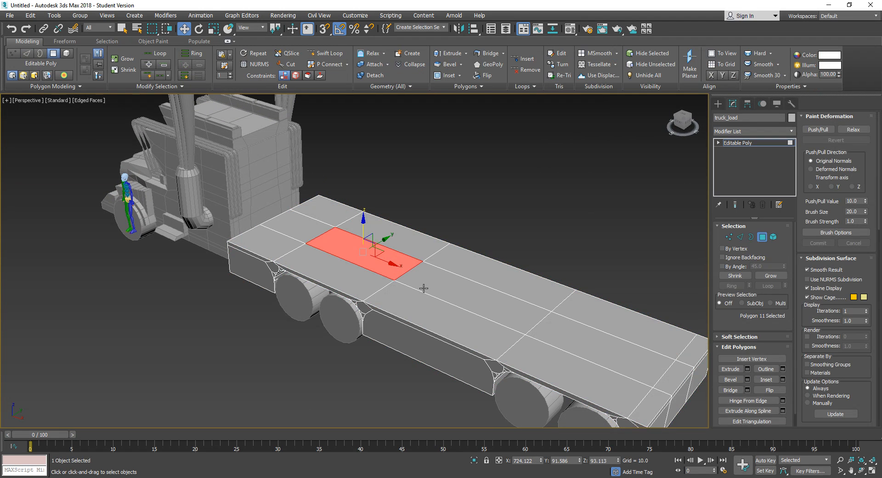
left_click(439, 294, "ctrl")
left_click(570, 332, "ctrl")
scroll(597, 338, "up", 2)
middle_click_drag(585, 330, 577, 322)
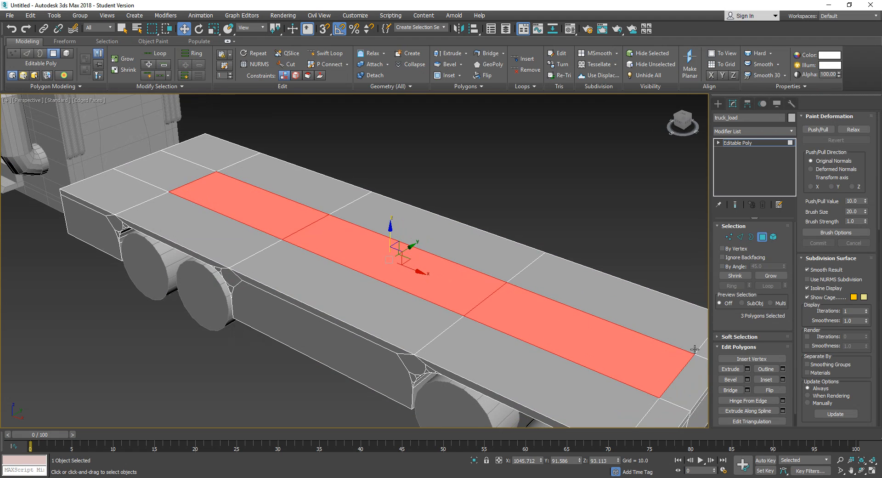
- Grow the central polygon selection to cover the entire top surface of the flatbed
left_click(771, 278)
middle_click_drag(488, 295, 464, 270)
scroll(441, 266, "down", 3)
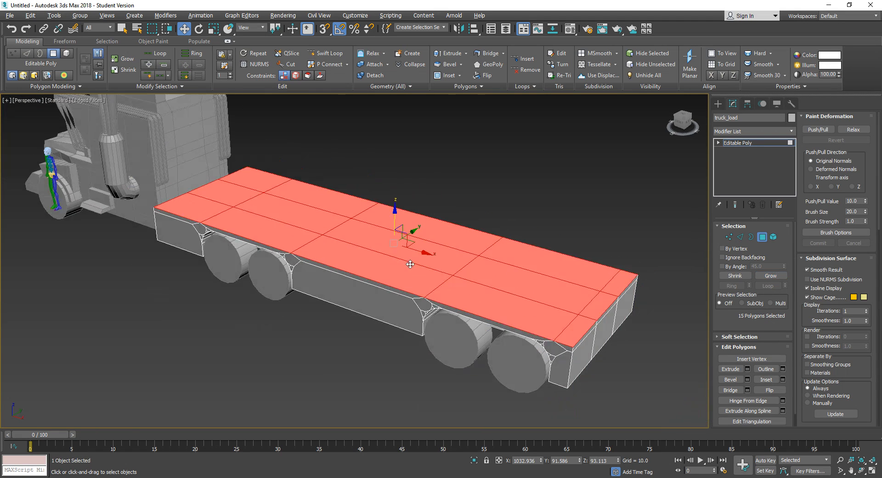
middle_click_drag(410, 266, 591, 334, "alt")
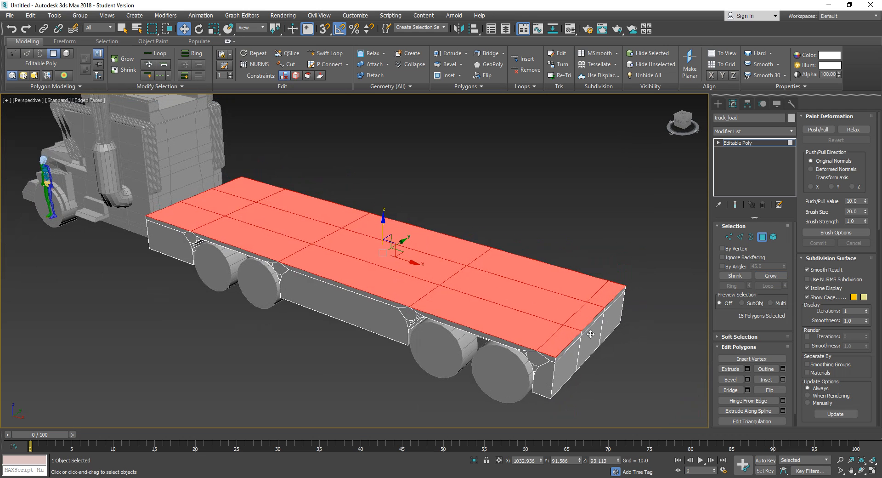
left_click(766, 380)
left_click_drag(496, 310, 499, 301)
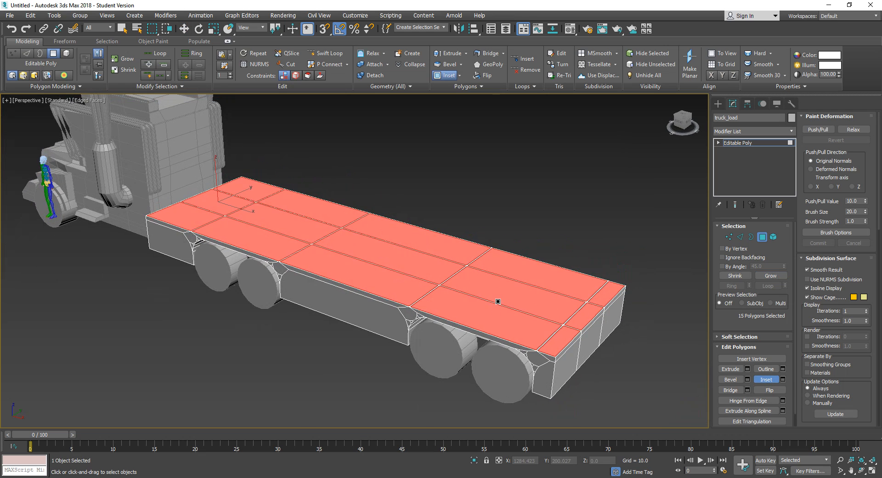
- Set Inset to Group and inset the flatbed's top polygons together, leaving a narrow border around the edge
left_click(783, 379)
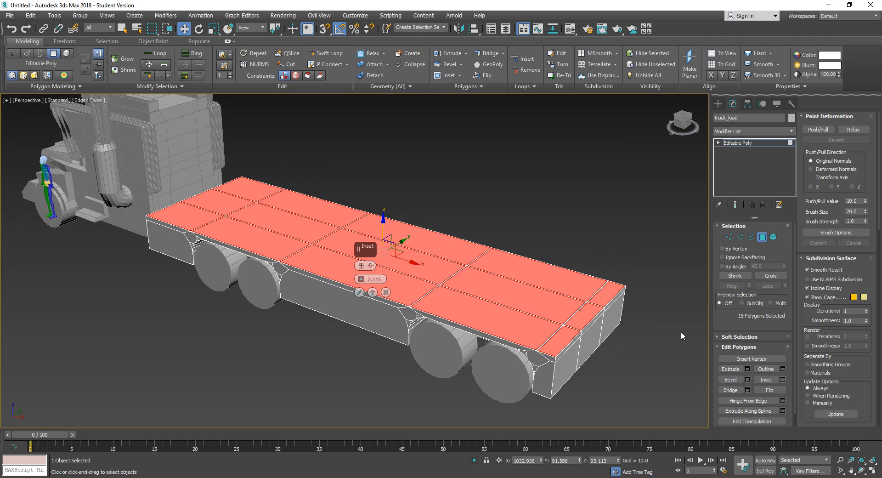
left_click(362, 265)
left_click(381, 271)
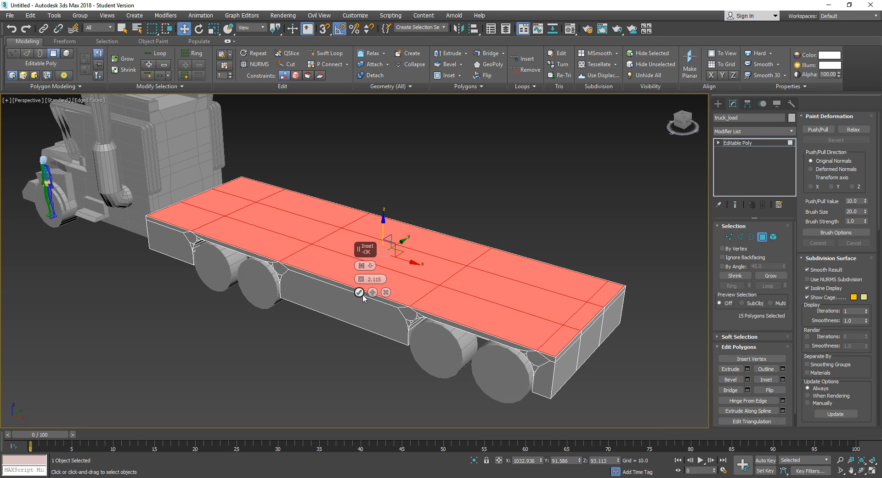
left_click(359, 292)
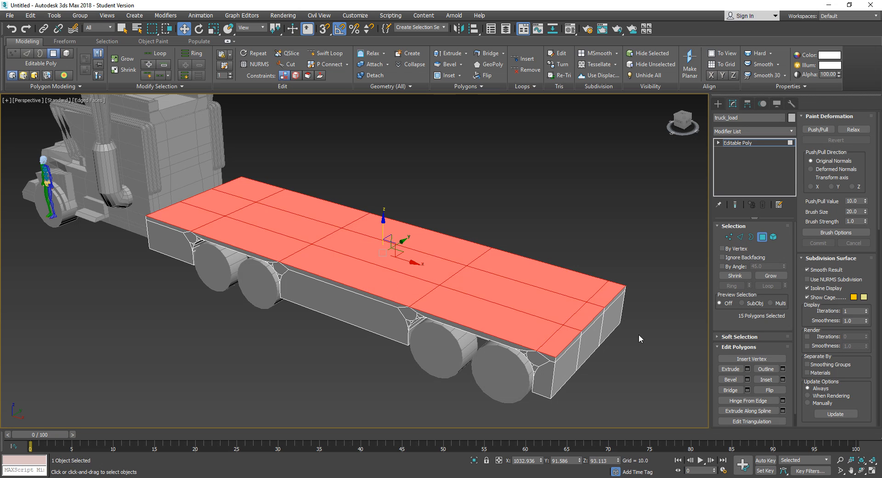
left_click(766, 380)
left_click_drag(486, 311, 501, 247)
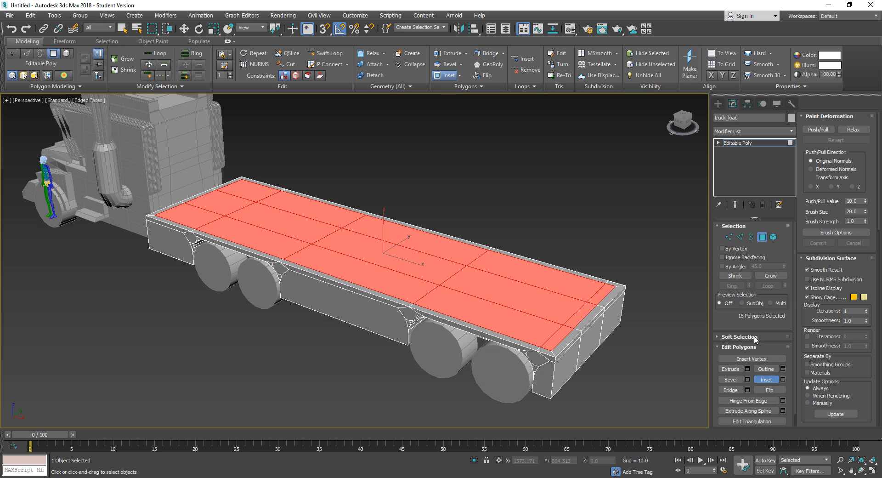
- Extrude the inset top surface slightly upward and bevel it outward to the flatbed's outline
left_click(731, 369)
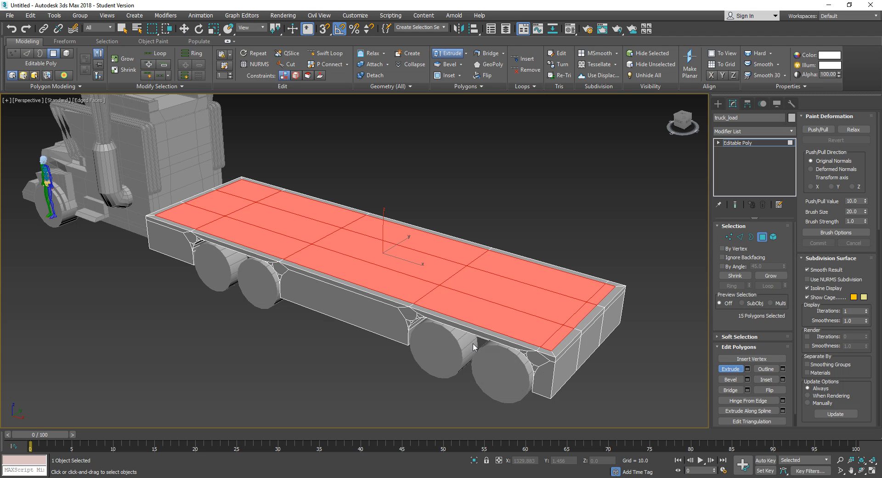
left_click_drag(512, 287, 519, 239)
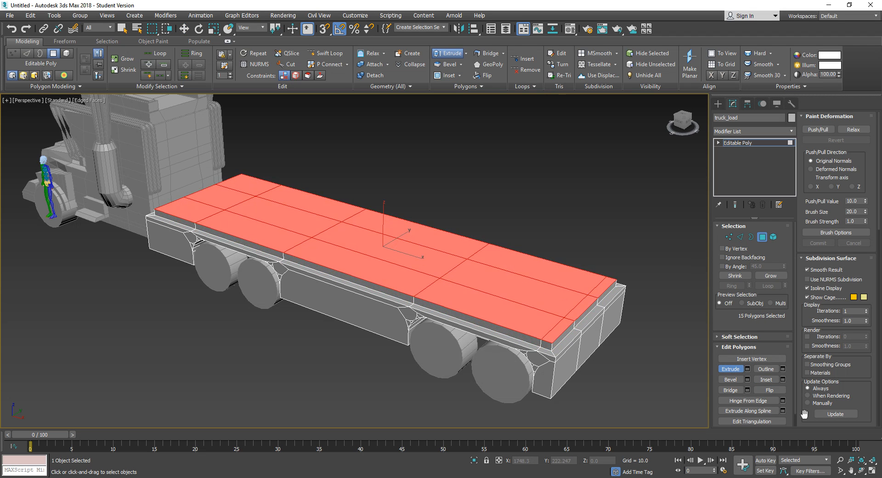
left_click(731, 379)
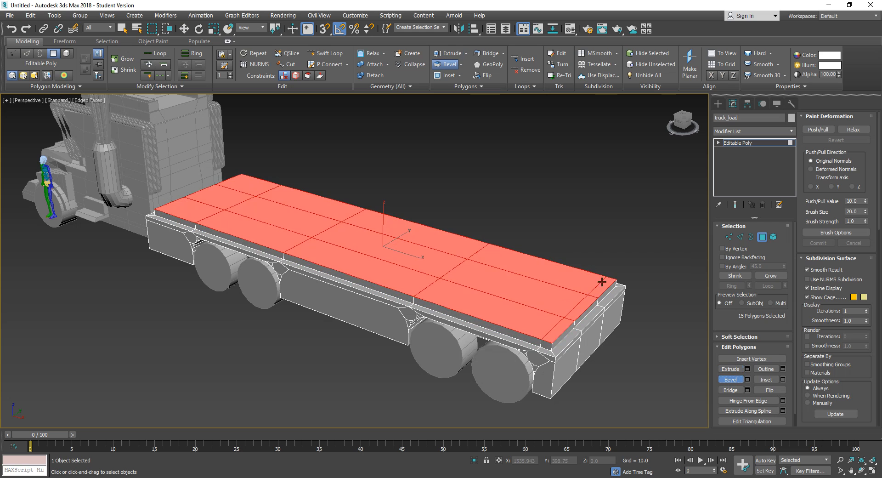
left_click(532, 316)
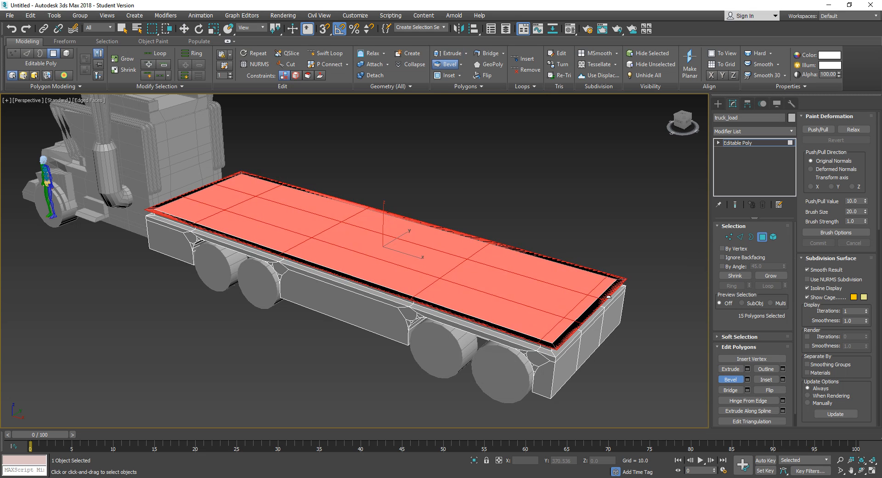
- Extrude the flared surface upward and raise its polygons to about Z 473.5 to form a tall cargo box
left_click(730, 369)
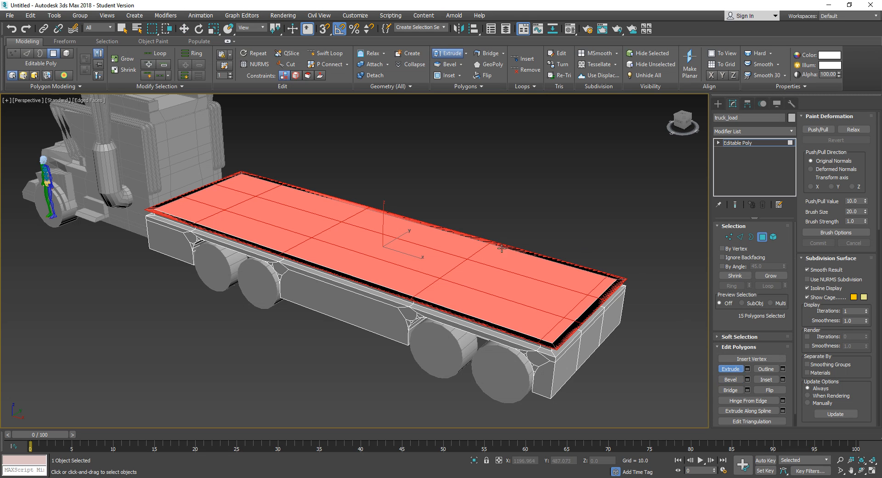
left_click_drag(483, 291, 395, 248)
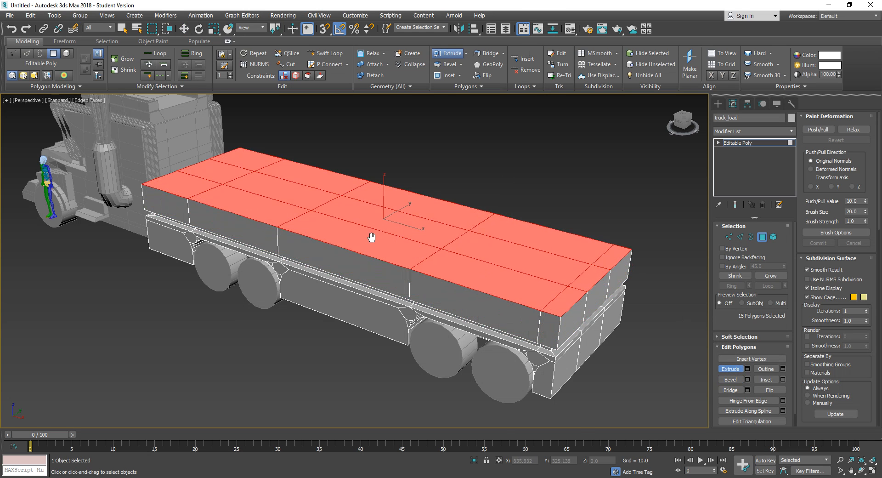
middle_click_drag(371, 237, 370, 269)
key("w")
left_click_drag(371, 270, 399, 157)
middle_click_drag(438, 149, 424, 187)
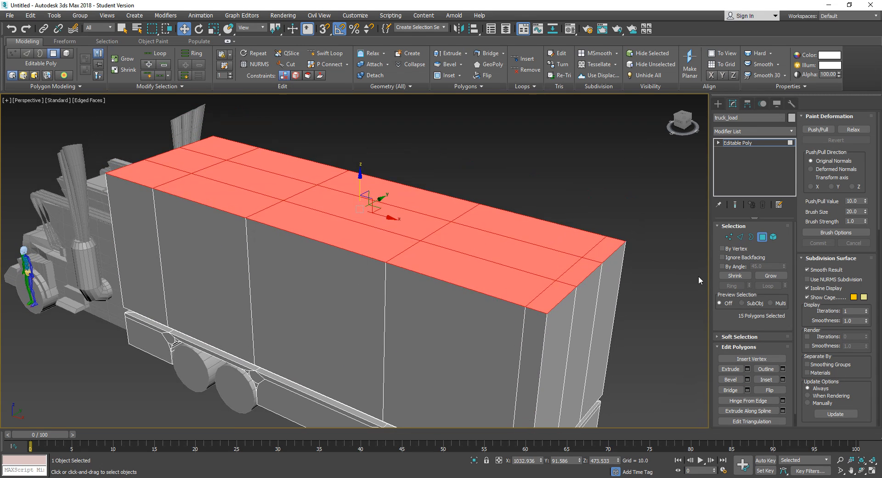
- Bevel the cargo box's roof polygons slightly upward and inward to soften the top edge
left_click(729, 379)
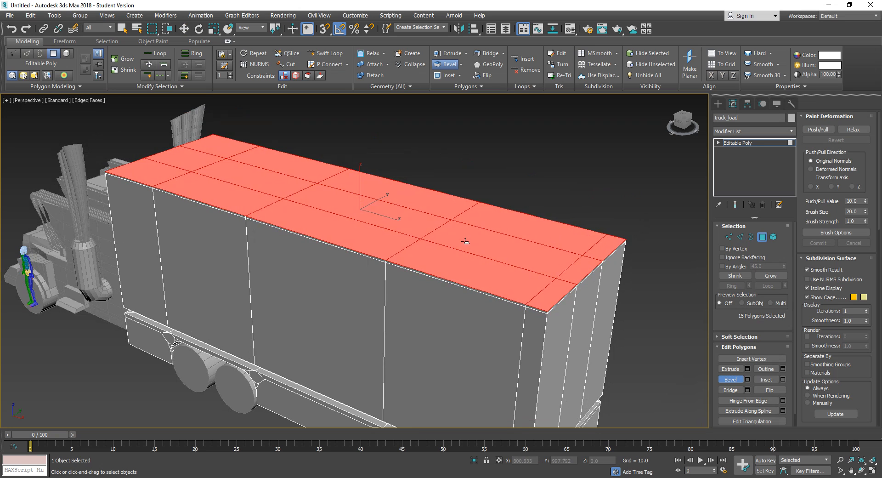
left_click_drag(466, 241, 467, 246)
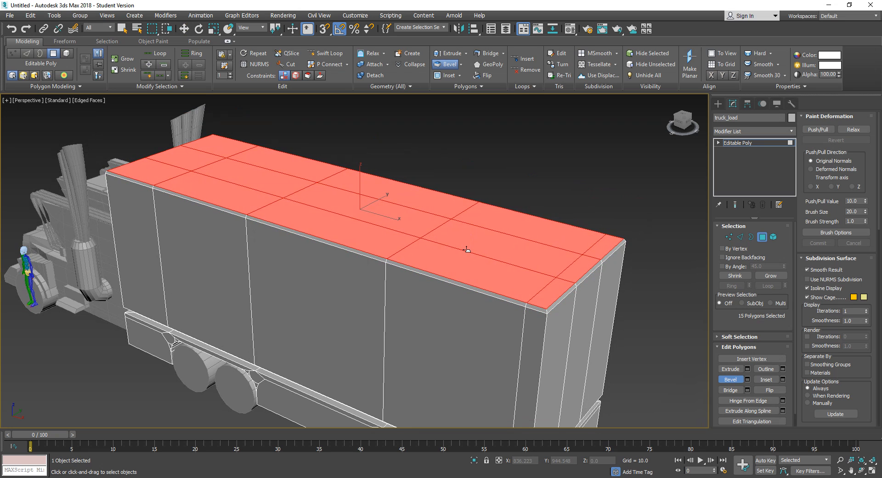
key("w")
- Move the rear top vertices of the cargo box backward along X so its rear wall slants slightly outward
middle_click_drag(546, 319, 514, 291, "alt")
scroll(508, 290, "down", 2)
left_click(729, 237)
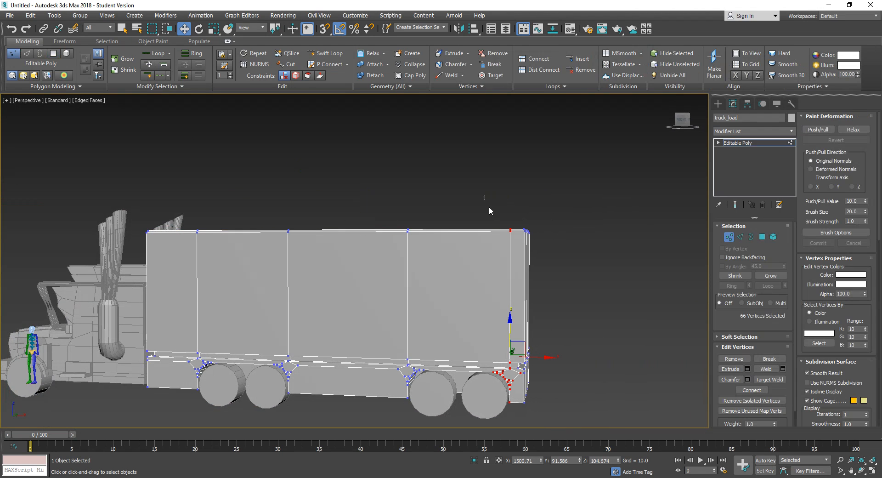
left_click_drag(552, 233, 567, 233)
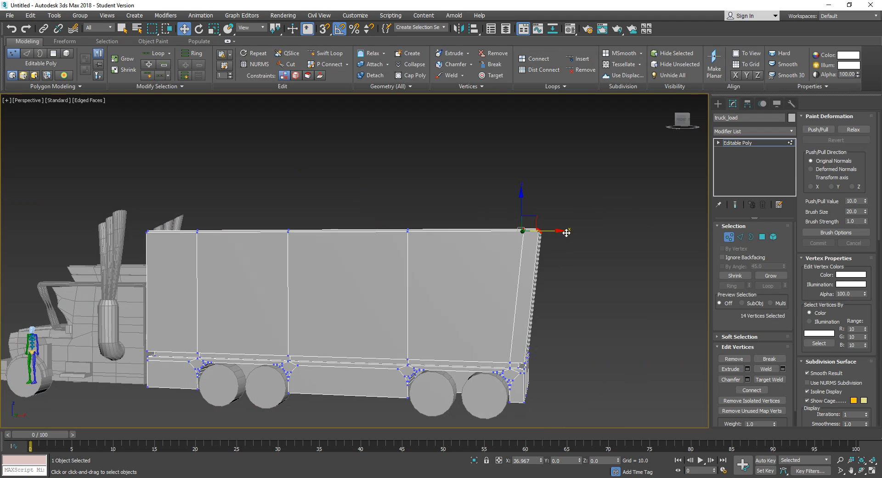
left_click(609, 316)
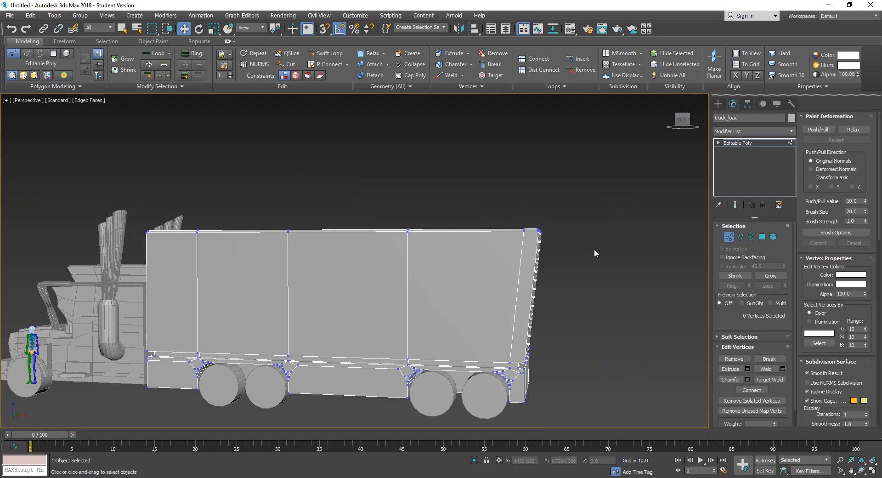
left_click_drag(495, 215, 570, 265)
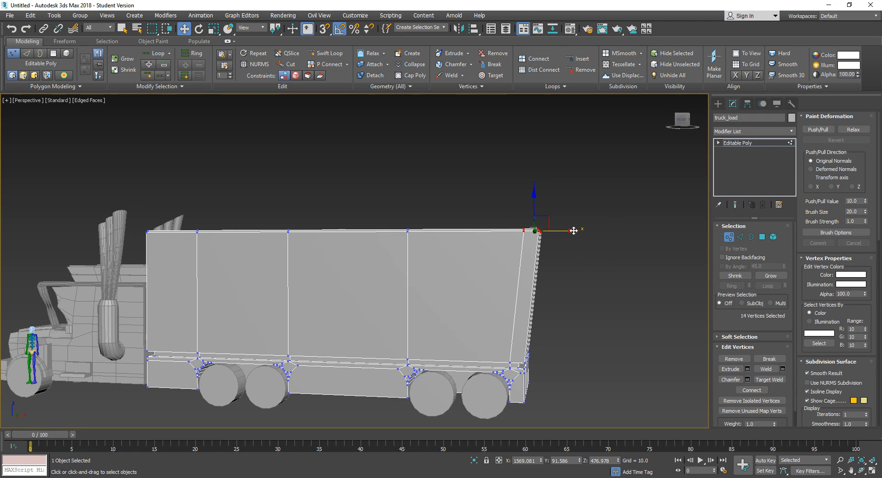
left_click_drag(574, 230, 568, 231)
left_click(577, 301)
- Examine the whole truck and its cargo box from the front, with and without edged faces
scroll(547, 351, "down", 3)
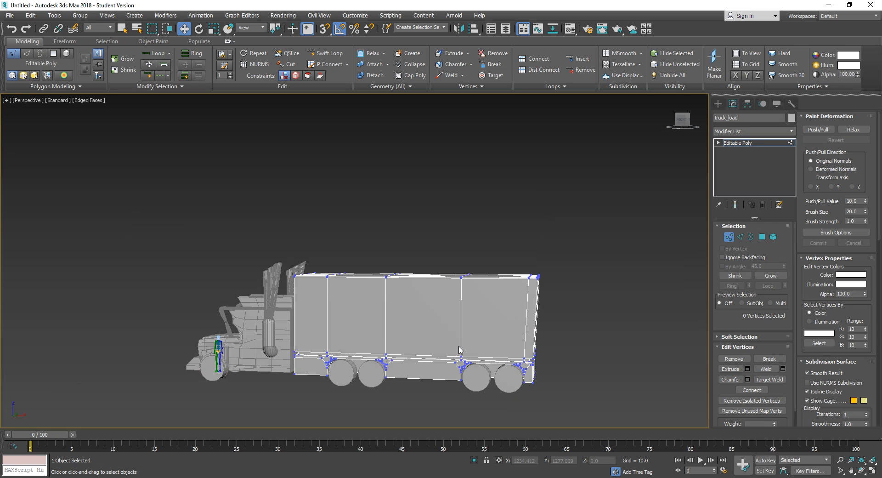
middle_click_drag(459, 349, 530, 328, "alt")
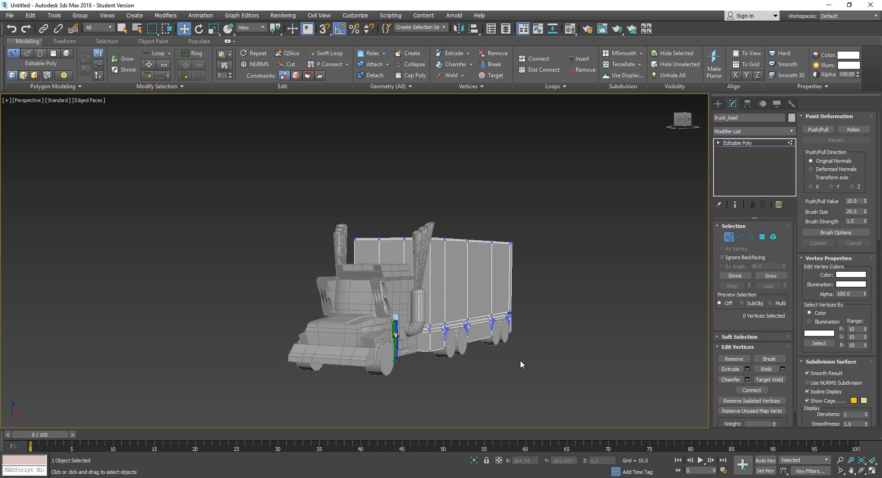
key("F4")
key("F4")
middle_click_drag(514, 363, 551, 368)
scroll(552, 365, "up", 8)
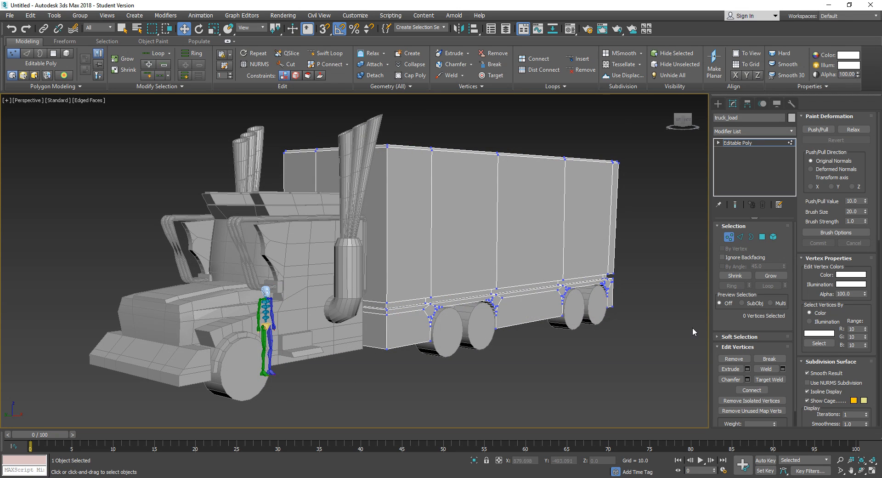
- Finish vertex editing on truck_load, select the front wheel cylinder and convert it to an editable poly
left_click(729, 236)
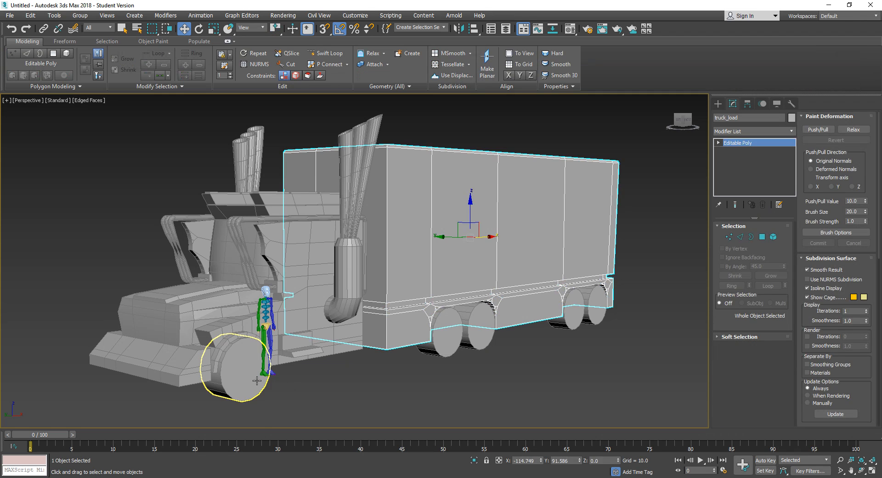
left_click(280, 367)
middle_click_drag(283, 367, 484, 357)
scroll(369, 351, "up", 3)
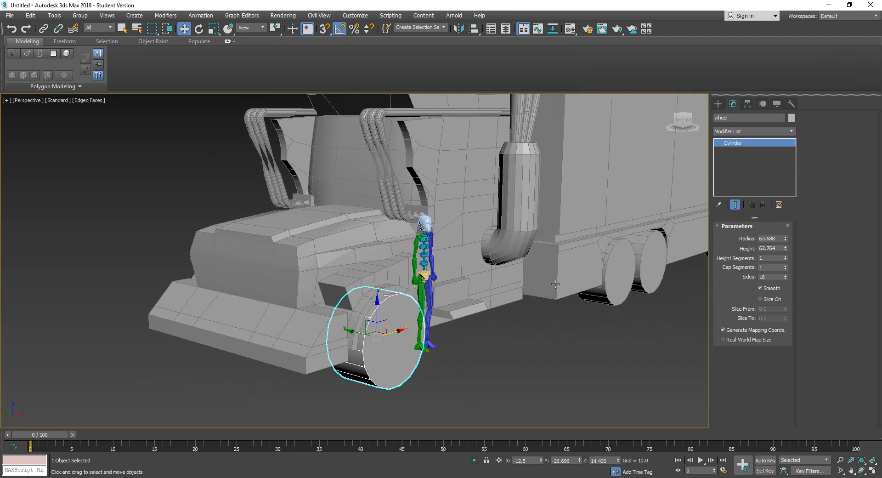
right_click(407, 365)
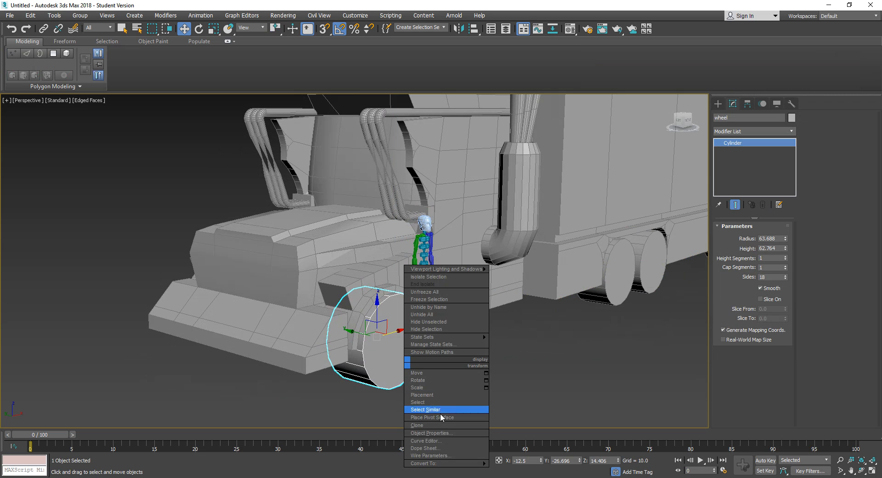
mouse_move(451, 463)
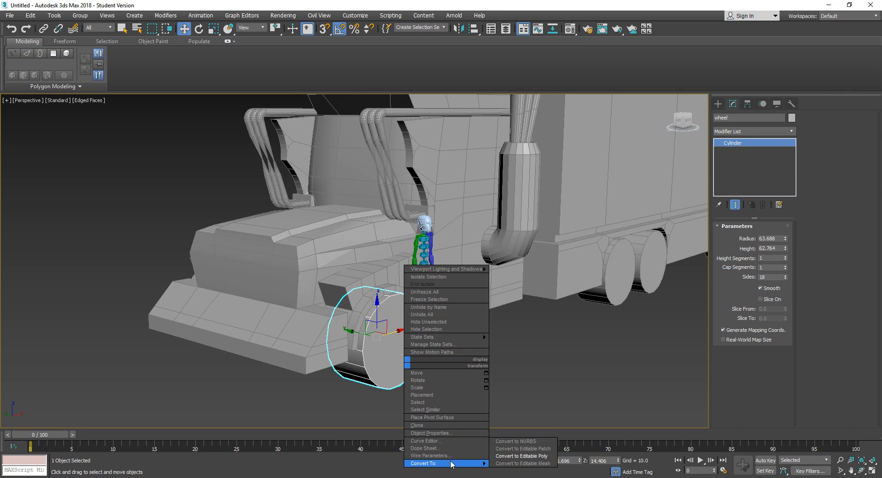
left_click(511, 456)
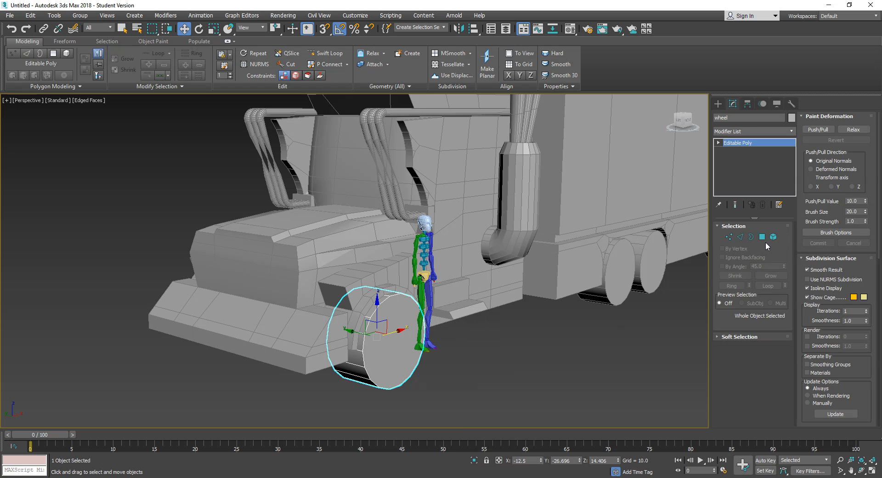
- Select the outer cap polygon of the front wheel, undoing any accidental shift of it
left_click(763, 236)
left_click(373, 341)
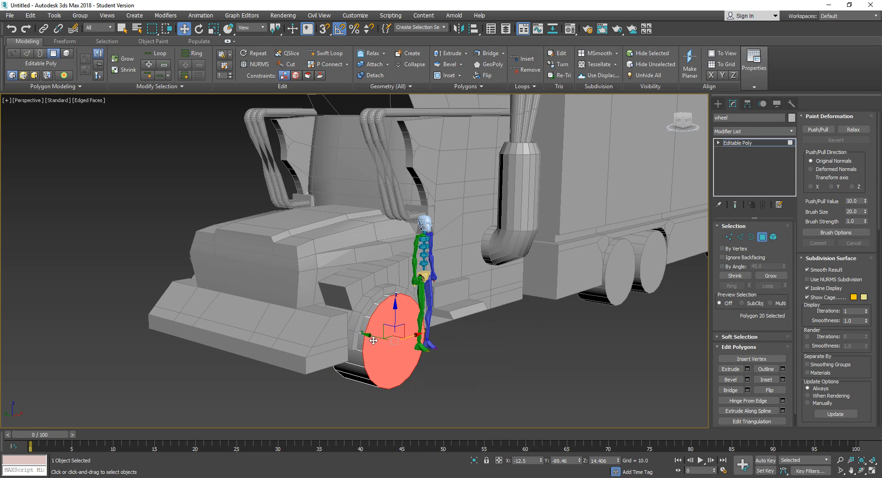
mouse_move(373, 337)
left_mouse_down()
mouse_move(440, 342)
mouse_move(361, 334)
left_mouse_up()
key("ctrl+z")
middle_click_drag(460, 356, 555, 368, "alt")
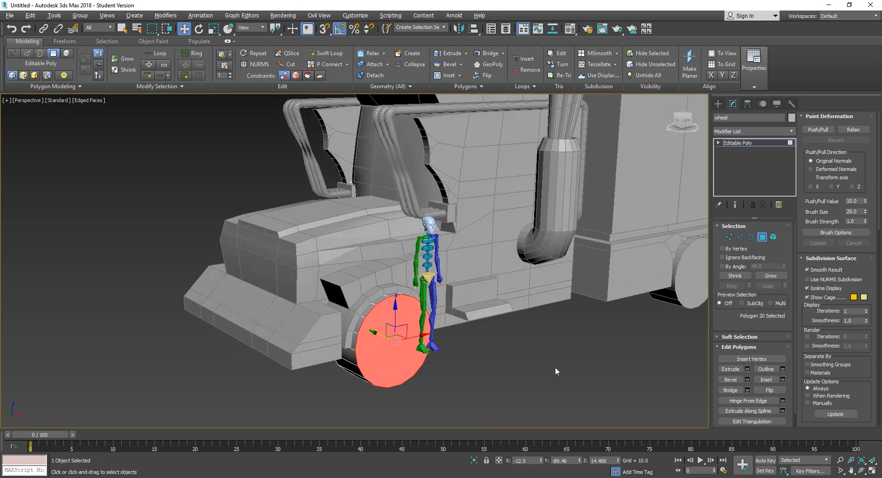
middle_click_drag(680, 369, 524, 343)
scroll(446, 362, "down", 3)
middle_click_drag(457, 348, 482, 346, "alt")
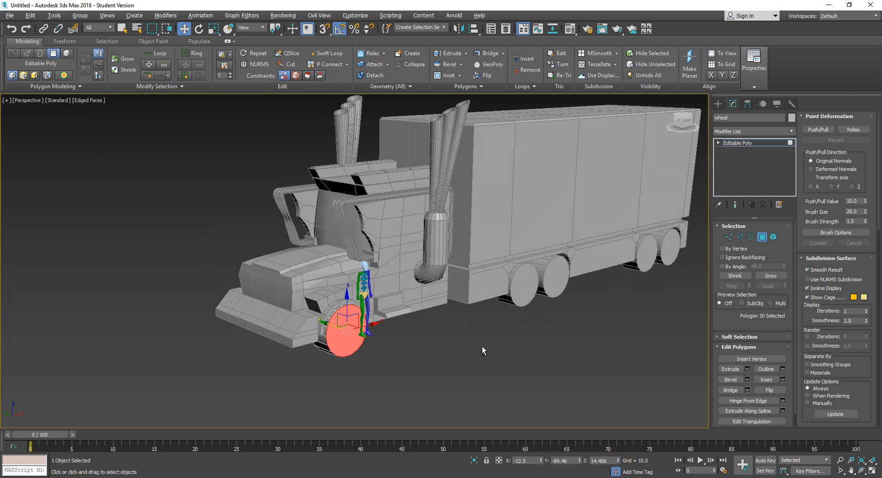
middle_click_drag(409, 351, 505, 336)
scroll(504, 335, "up", 5)
middle_click_drag(407, 283, 495, 308)
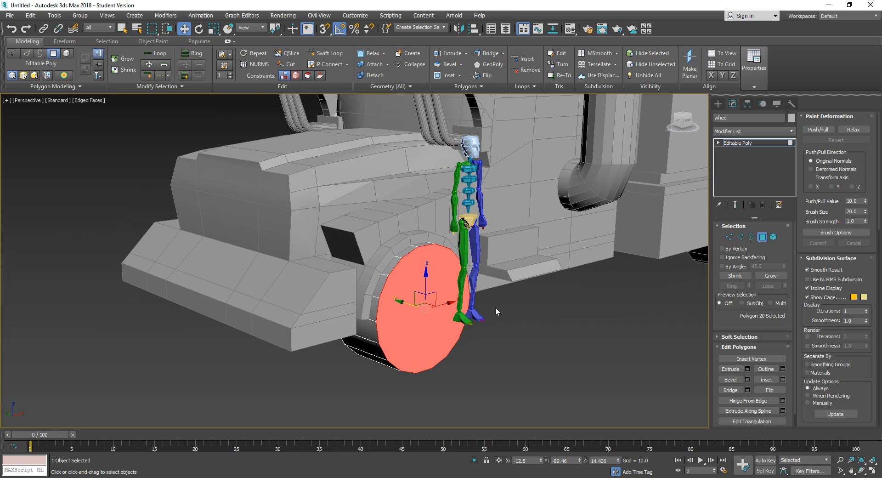
- Leave polygon editing and delete the biped figure standing beside the front wheel
left_click(762, 237)
left_click(467, 221)
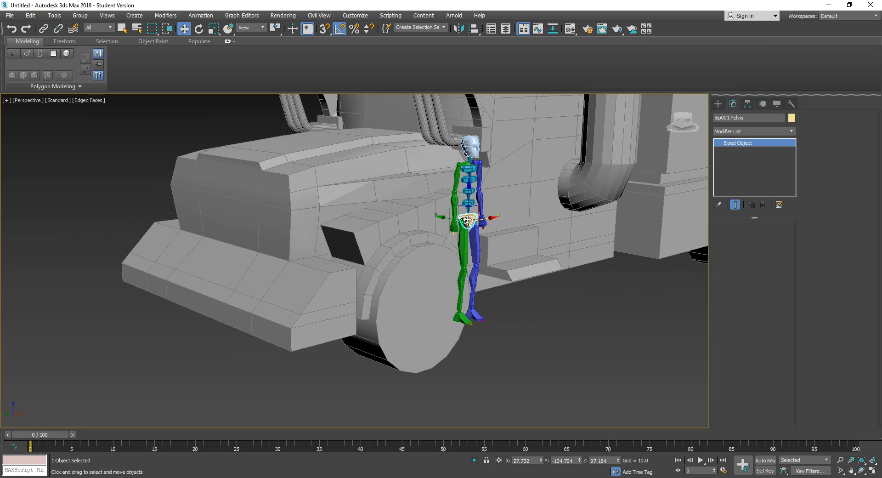
key("Delete")
- Reselect the front wheel, convert it to an editable poly again and activate polygon editing
left_click(450, 348)
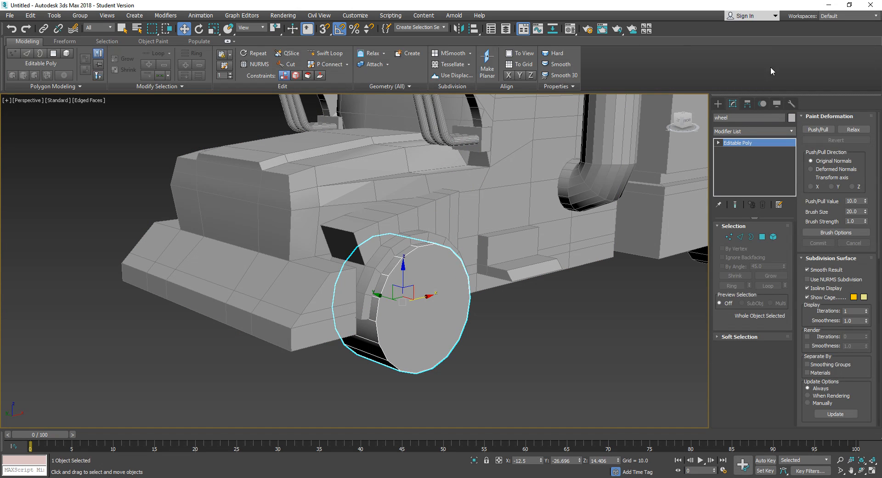
middle_click_drag(508, 381, 574, 357)
scroll(541, 365, "up", 5)
scroll(583, 354, "down", 3)
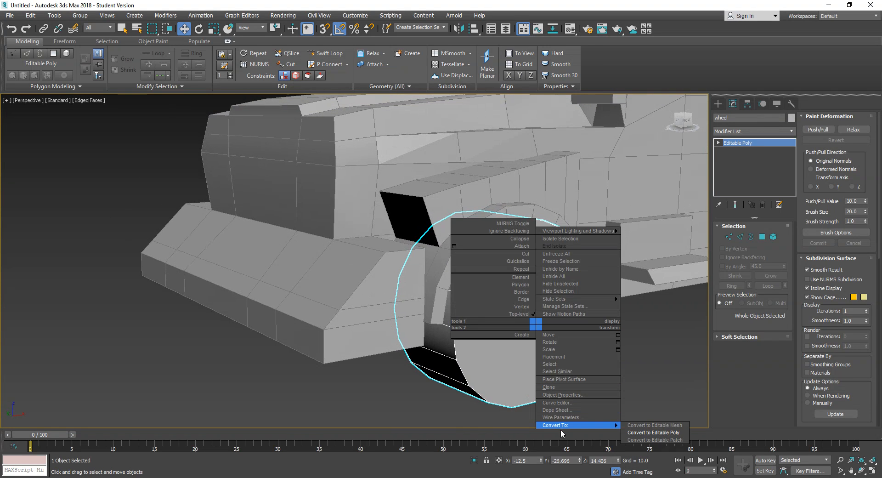
mouse_move(561, 426)
left_click(669, 431)
left_click(763, 237)
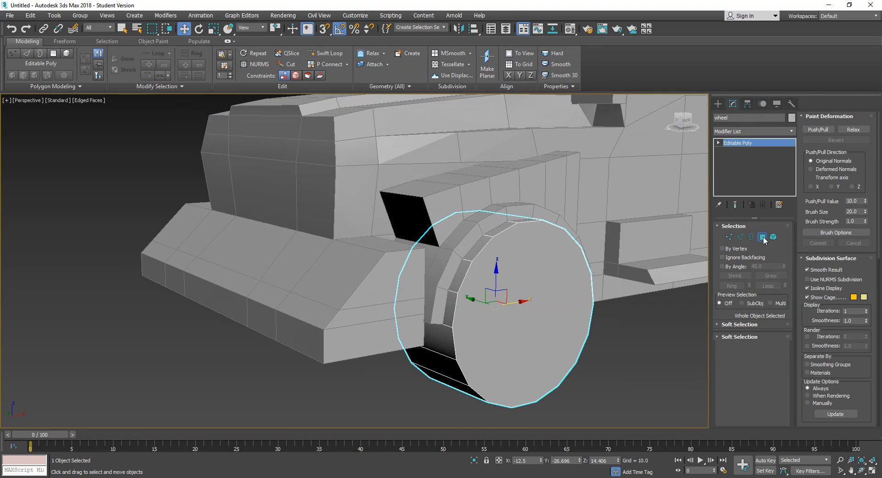
- Move the wheel's outer cap about 10.2 units inward, then bevel it repeatedly into a narrow rim, sidewall, recessed centre and pointed hub cone
left_click(588, 273)
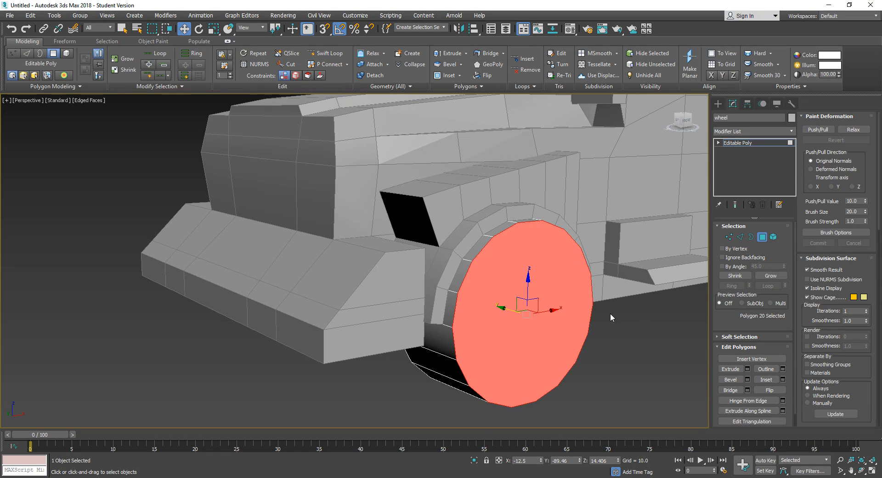
left_click_drag(503, 309, 493, 308)
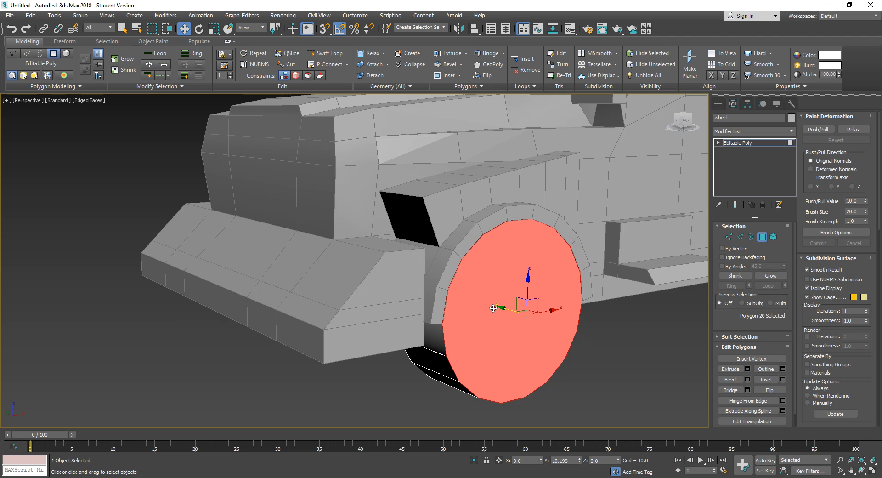
left_click(731, 381)
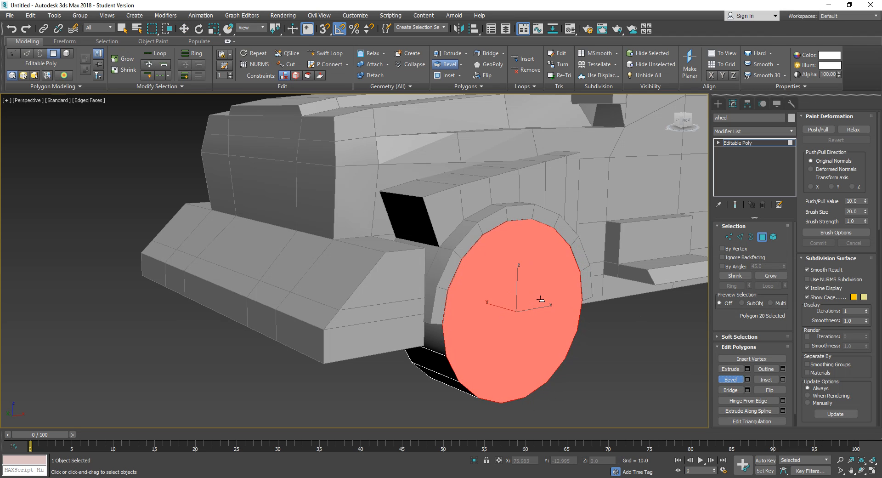
left_click_drag(490, 295, 525, 258)
left_click(522, 246)
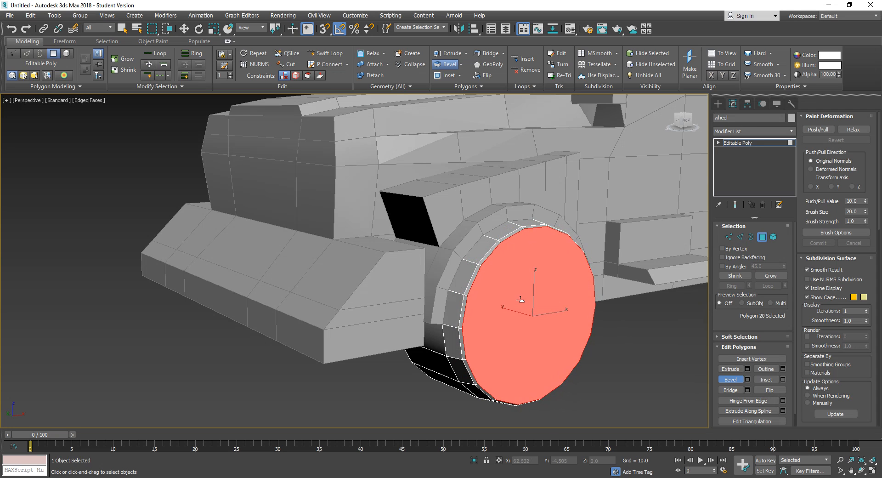
left_click_drag(519, 307, 518, 423)
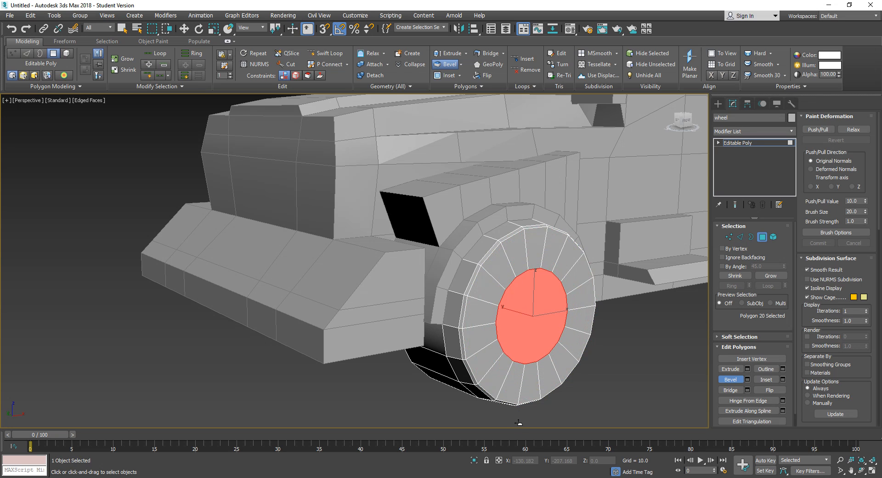
left_click_drag(537, 317, 566, 309)
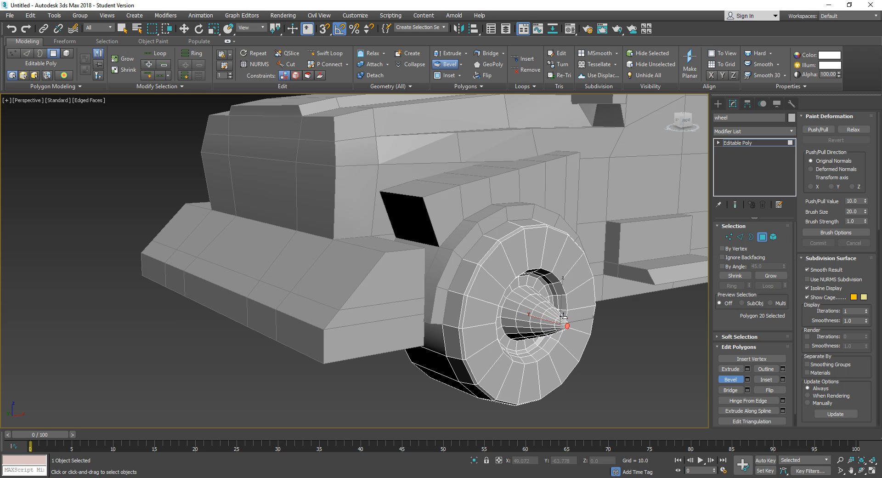
left_click(656, 347)
- End beveling, leave polygon editing and move the whole wheel out beside the truck to about Y -110.7
middle_click_drag(531, 341, 568, 335, "alt")
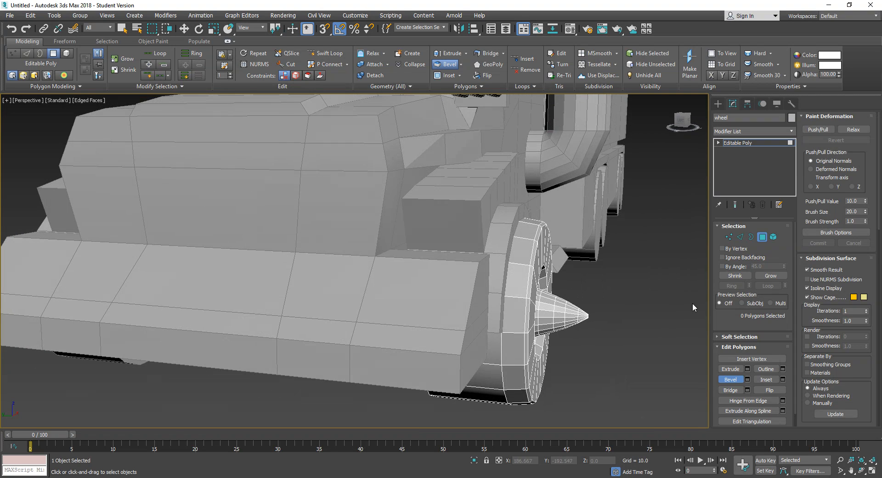
left_click(726, 380)
left_click(522, 370)
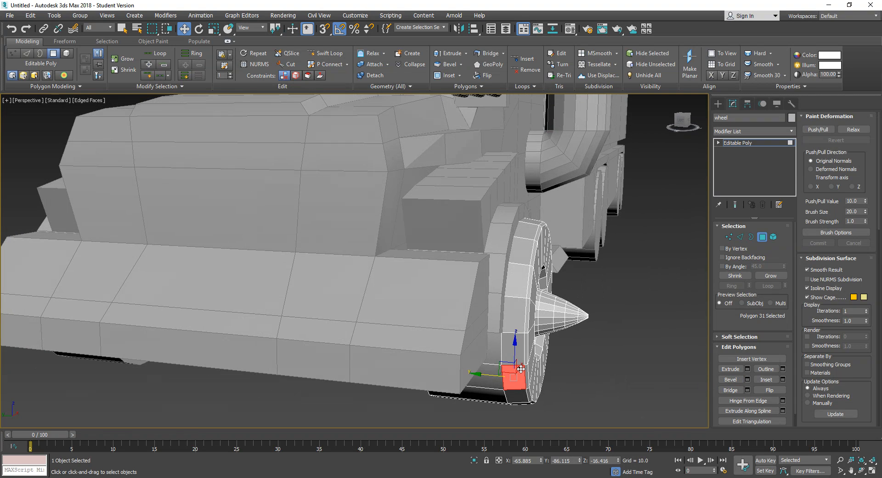
left_click(762, 237)
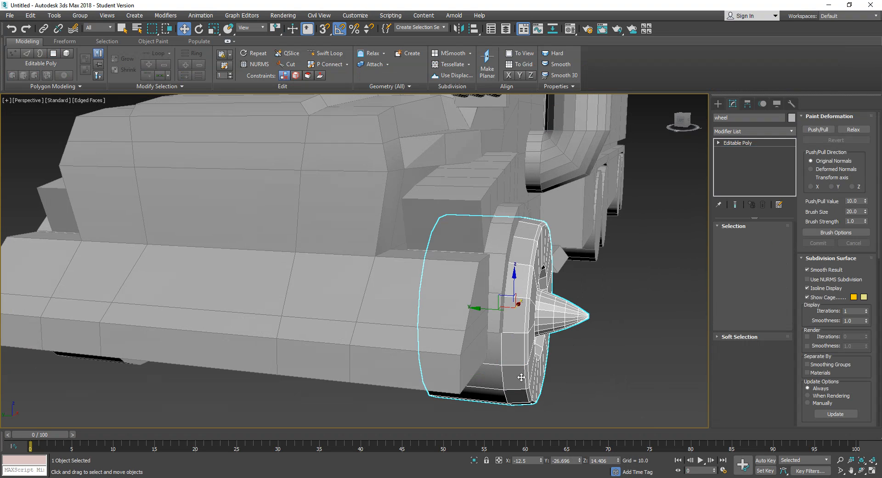
left_click_drag(496, 309, 628, 325)
scroll(618, 326, "down", 2)
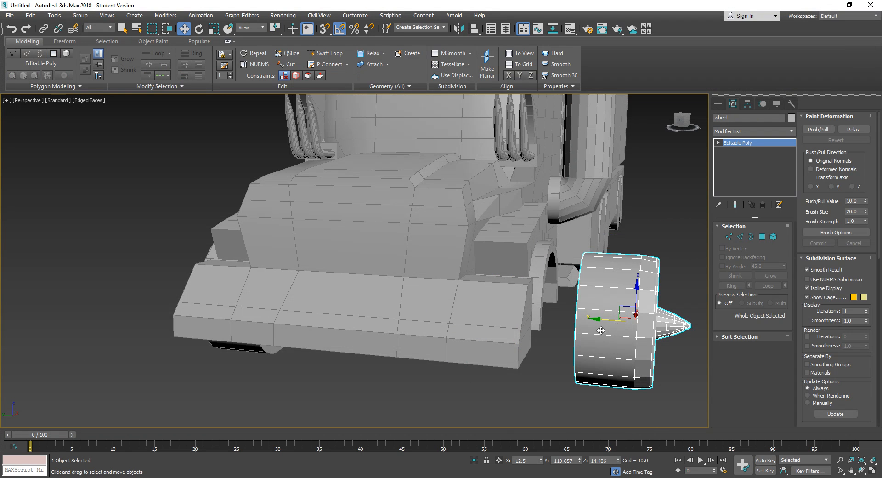
middle_click_drag(601, 327, 609, 341, "alt")
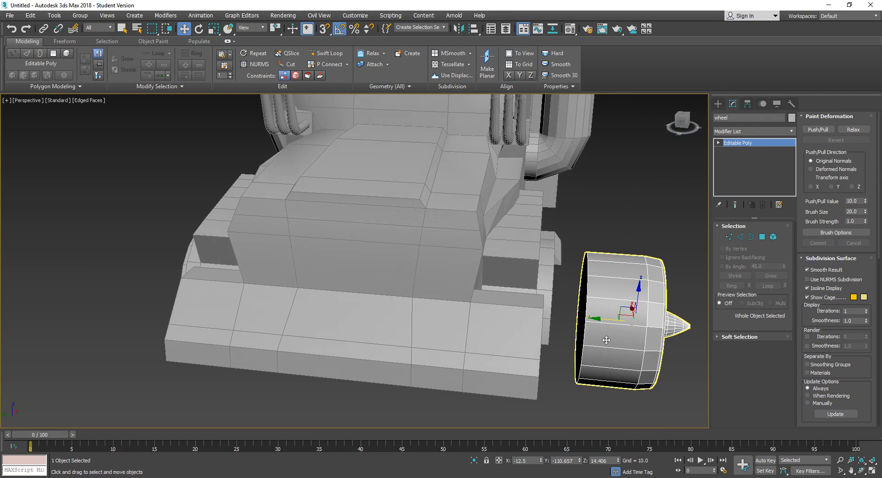
- Select the ring of edges running across the wheel's tread and connect them with a new edge loop
left_click(740, 237)
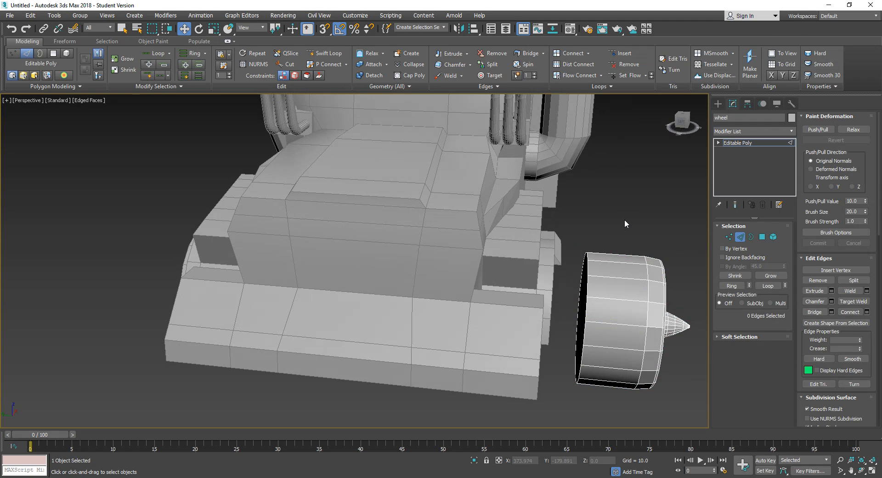
left_click_drag(610, 429, 610, 429)
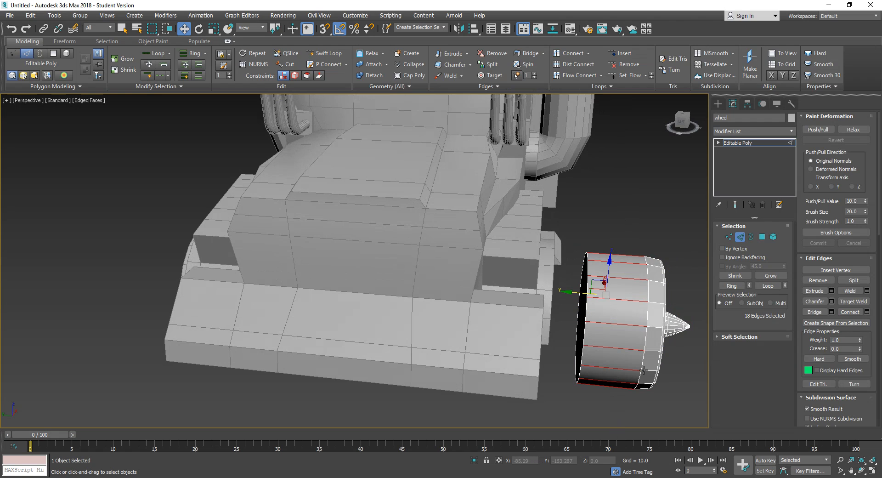
middle_click_drag(611, 429, 595, 368, "alt")
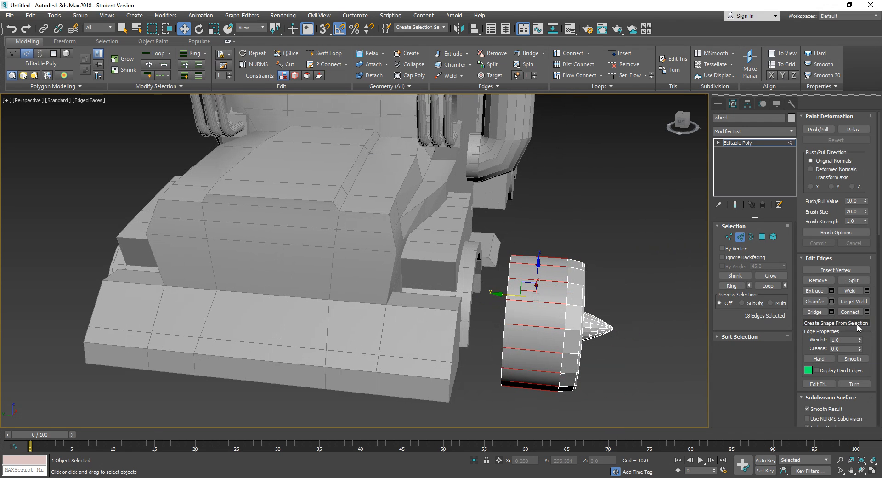
left_click(855, 314)
middle_click_drag(582, 319, 688, 315)
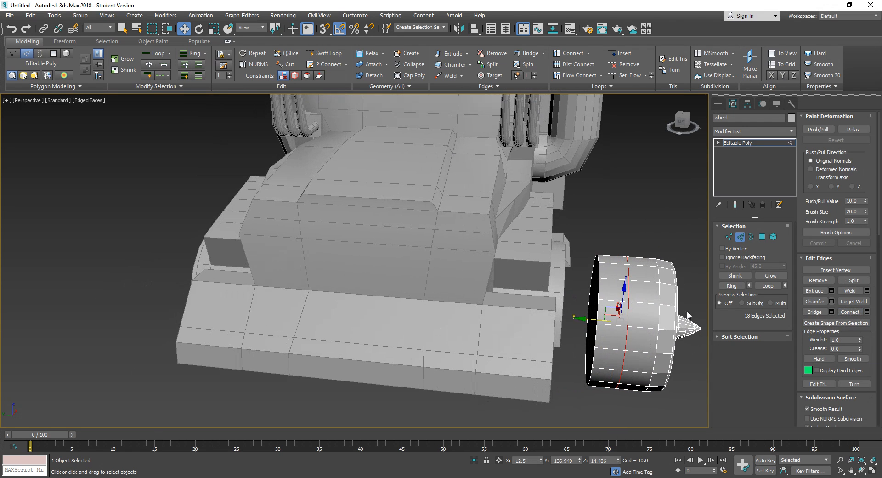
- Delete the wheel's inner-side polygons up to the new edge loop and leave polygon editing
left_click(762, 236)
left_click_drag(585, 237, 608, 414)
key("Delete")
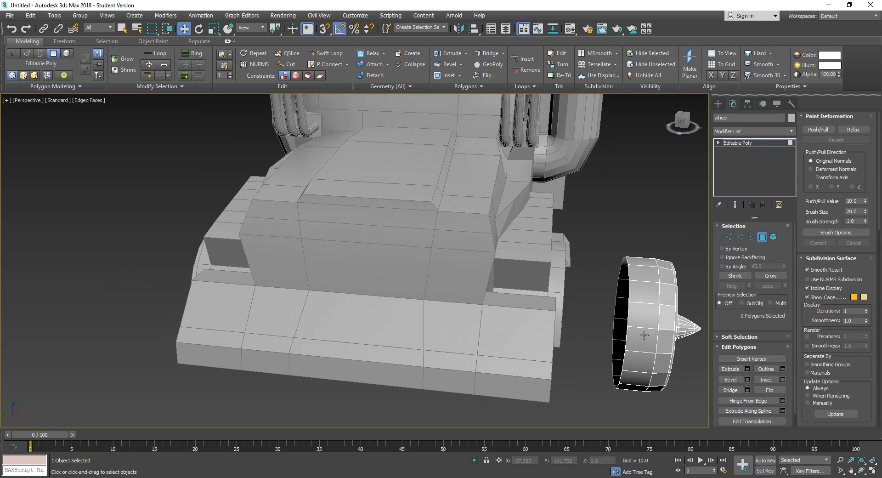
left_click(762, 237)
- Add a Symmetry modifier to the wheel with the mirror axis set to Z
left_click(759, 131)
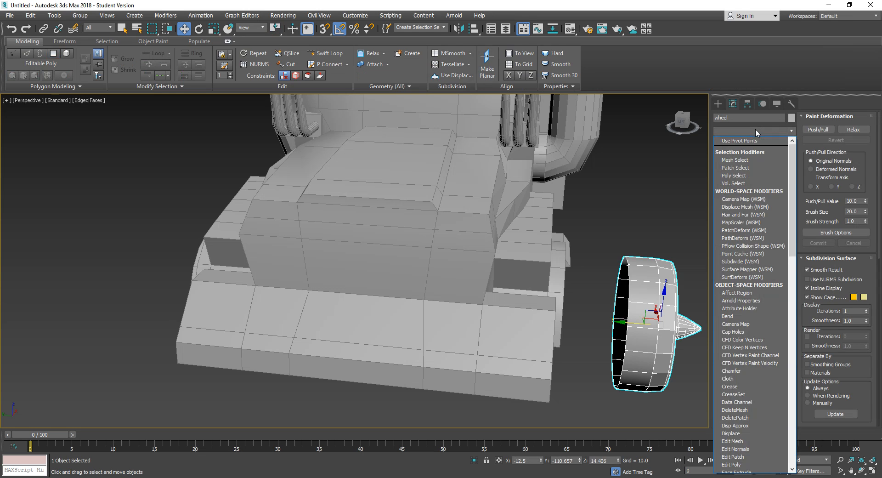
key("s")
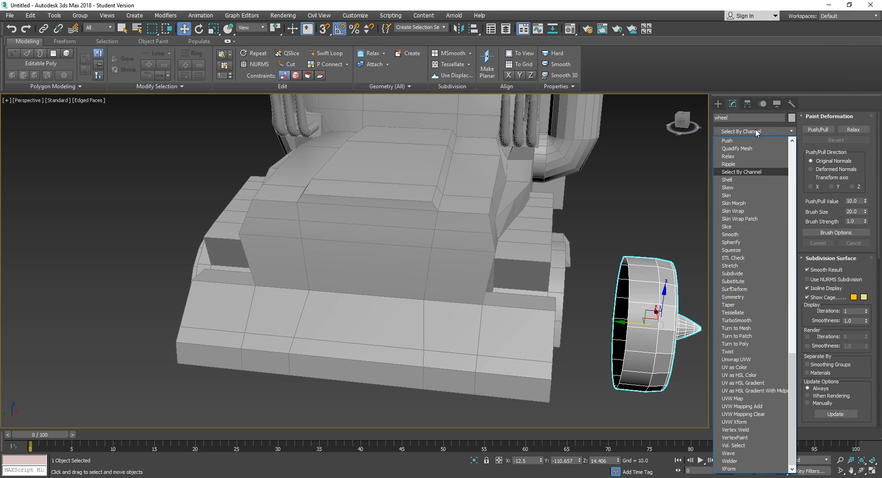
key("s")
key("s")
key("s")
key("s")
key("s")
key("s")
key("s")
key("s")
key("s")
key("s")
key("s")
key("s")
key("s")
key("s")
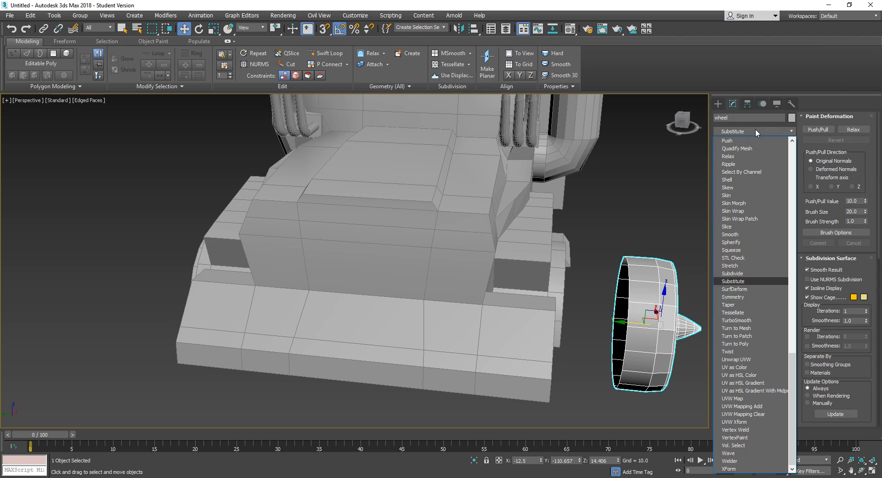
key("s")
key("s")
key("Return")
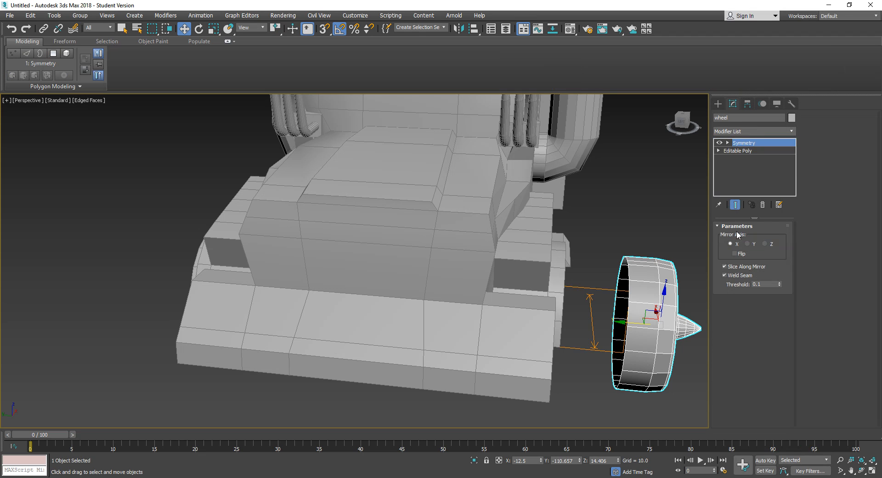
left_click(748, 244)
left_click(764, 244)
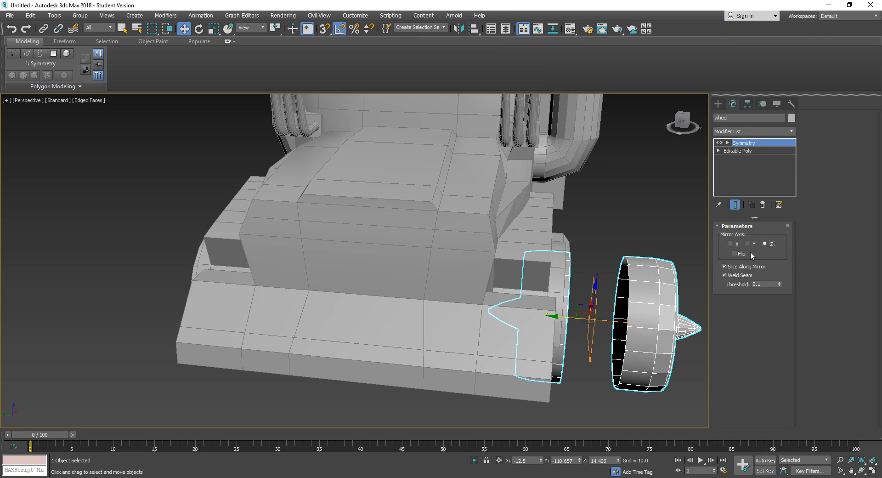
middle_click_drag(660, 262, 715, 187, "alt")
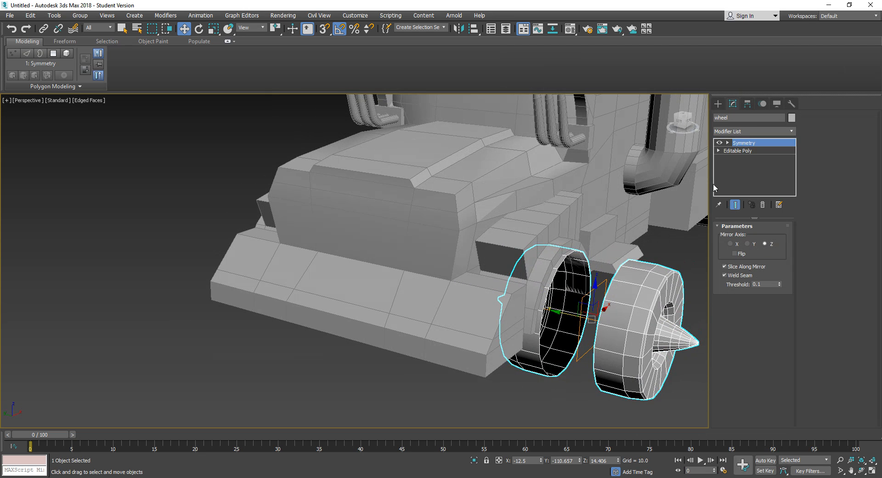
- Shift the Symmetry mirror plane along Y until both wheel halves join, then convert the wheel to an editable poly
left_click(741, 145)
left_click(729, 142)
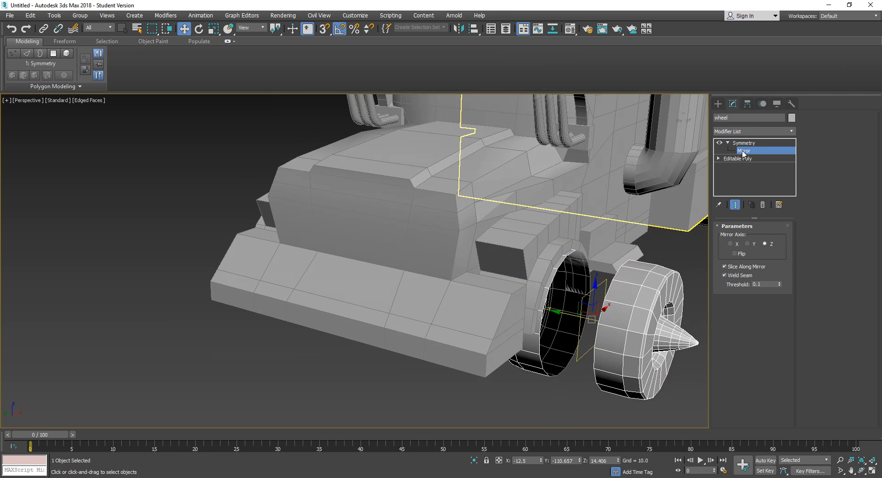
left_click_drag(554, 310, 588, 324)
middle_click_drag(576, 329, 607, 316, "alt")
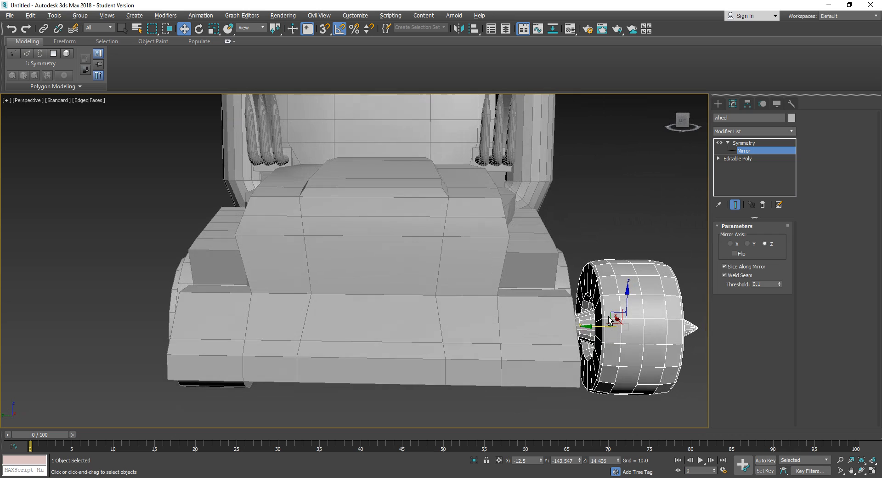
right_click(639, 309)
mouse_move(713, 410)
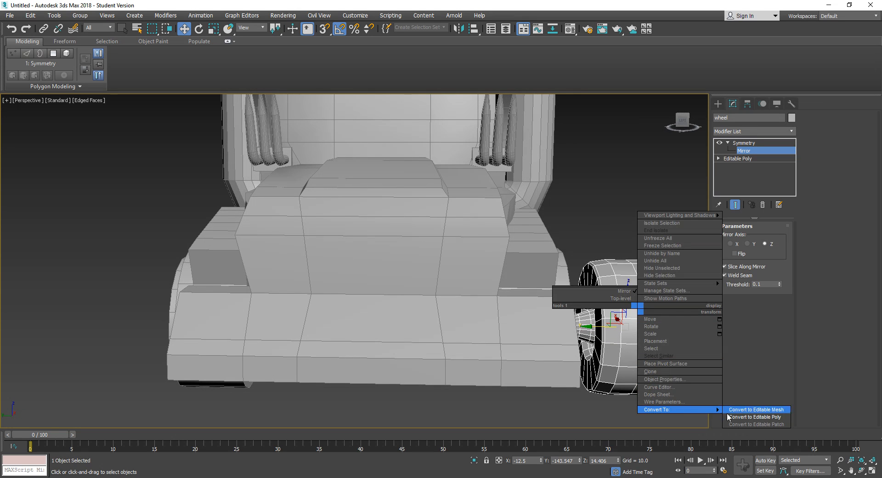
left_click(753, 416)
middle_click_drag(729, 409, 596, 364, "alt")
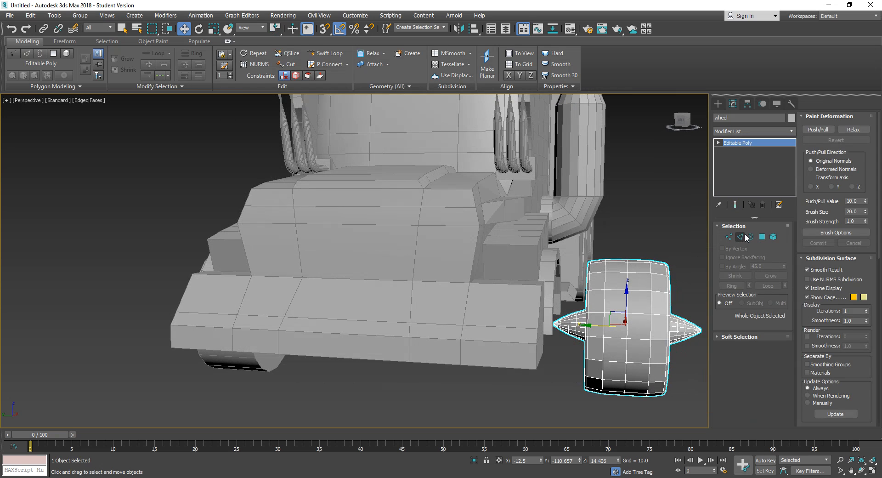
- Select the hub cone polygons on the wheel's truck-facing side, adjust the selection with Grow and Shrink, and delete them
left_click(761, 237)
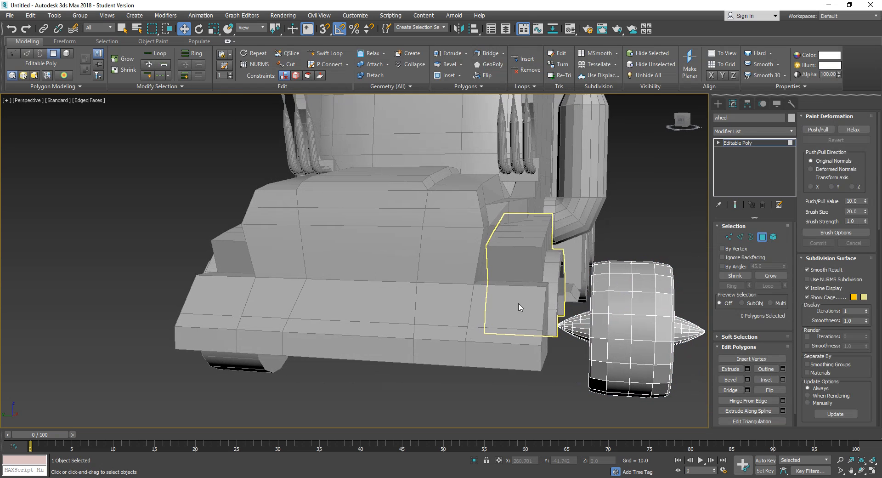
middle_click_drag(517, 312, 532, 310)
scroll(532, 309, "up", 3)
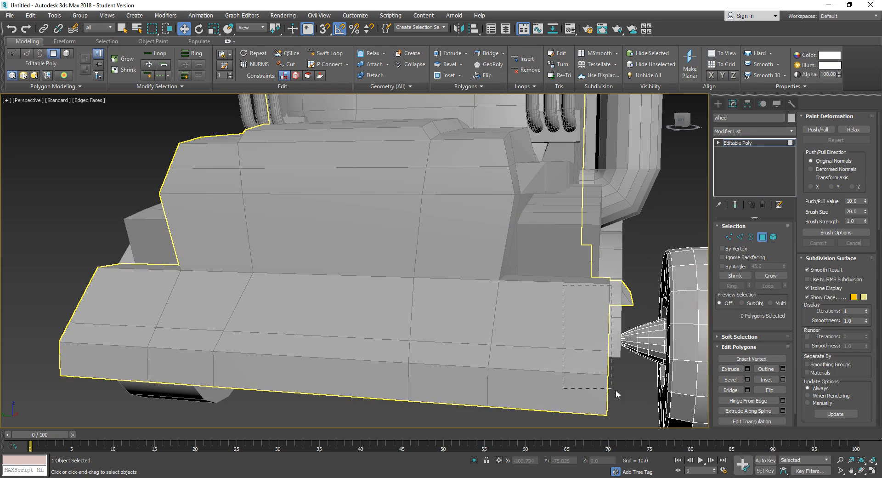
left_click_drag(645, 398, 647, 388)
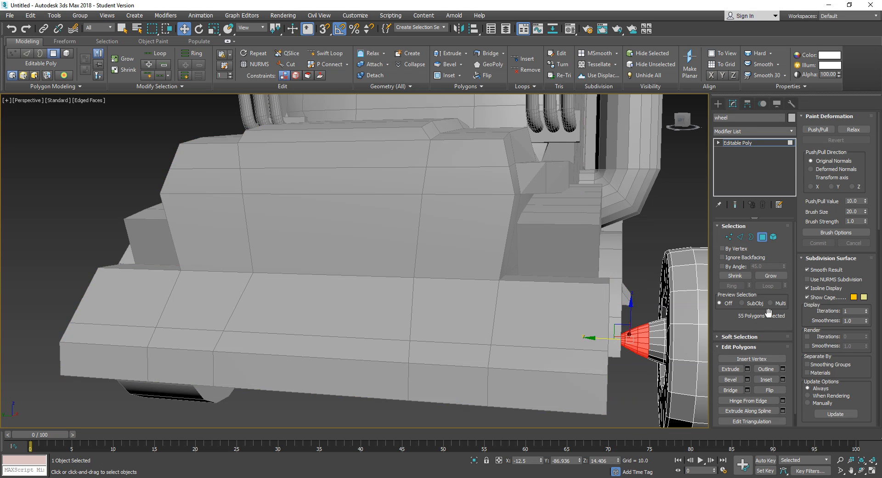
left_click(770, 277)
left_click(770, 277)
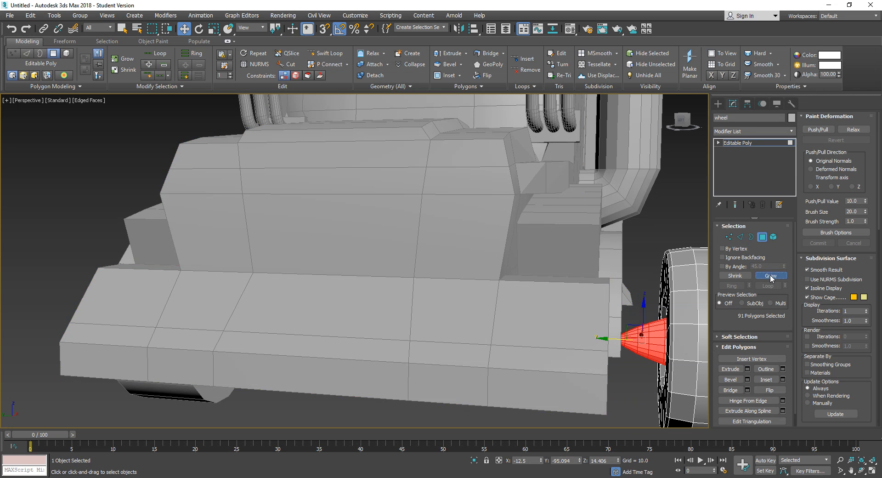
left_click(772, 277)
left_click(770, 276)
left_click(770, 276)
left_click(771, 276)
middle_click_drag(613, 303, 629, 307, "alt")
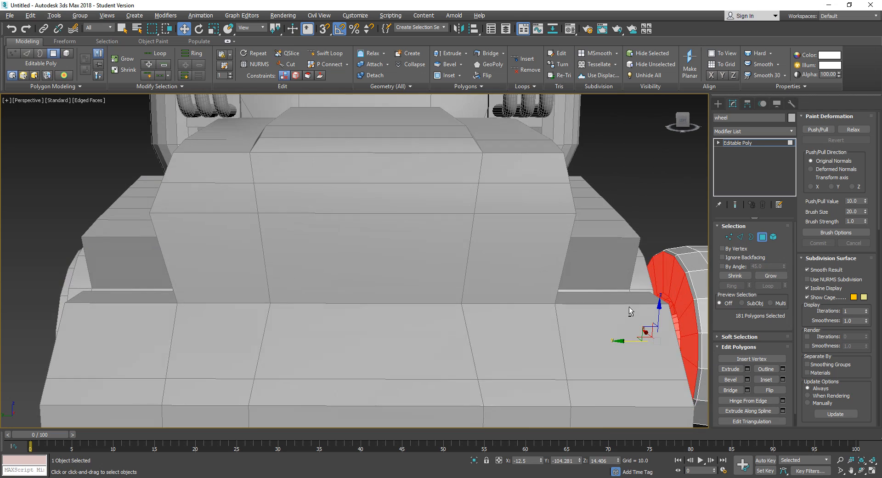
left_click(743, 277)
left_click(660, 300)
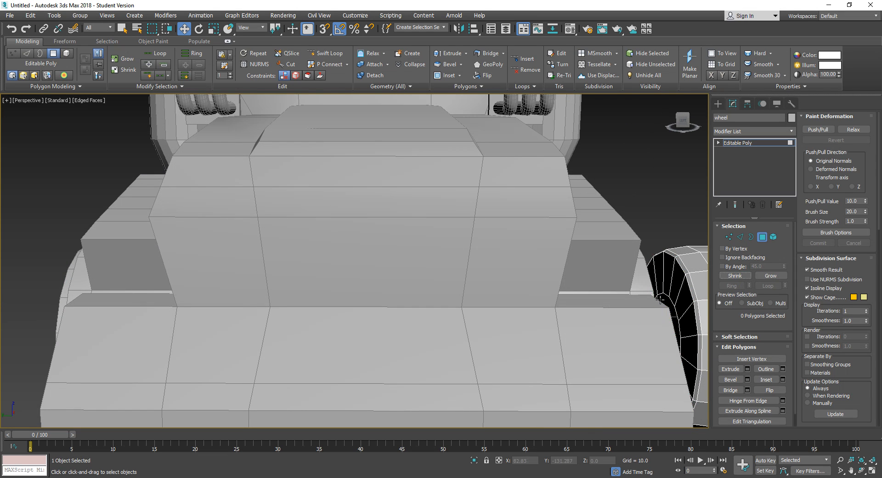
- Select the open border on the wheel's truck-facing side and extend a new strip from it toward the truck, to about Y -102.2
left_click(751, 237)
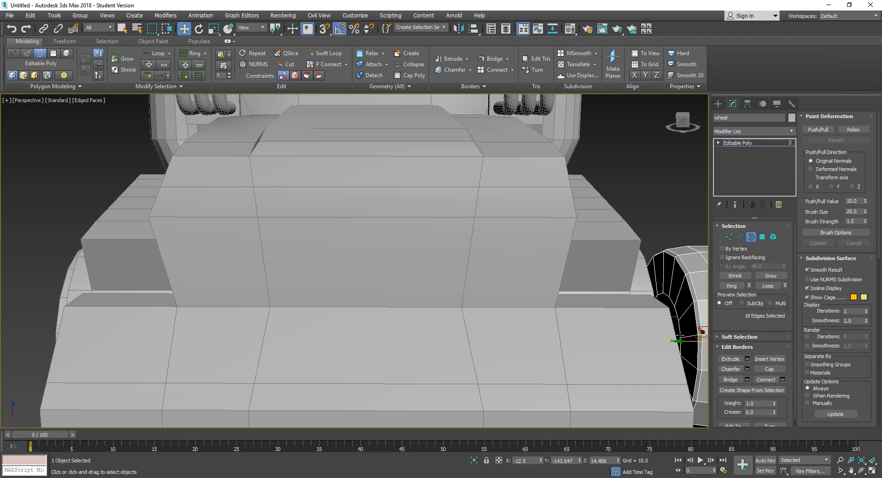
left_click(679, 335)
middle_click_drag(679, 336, 677, 358, "alt")
key("a")
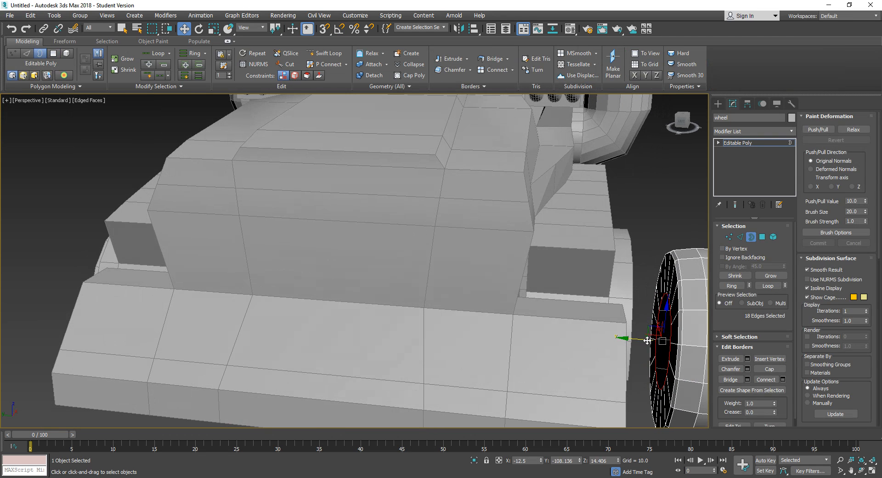
left_click_drag(647, 339, 625, 338)
key("ctrl+z")
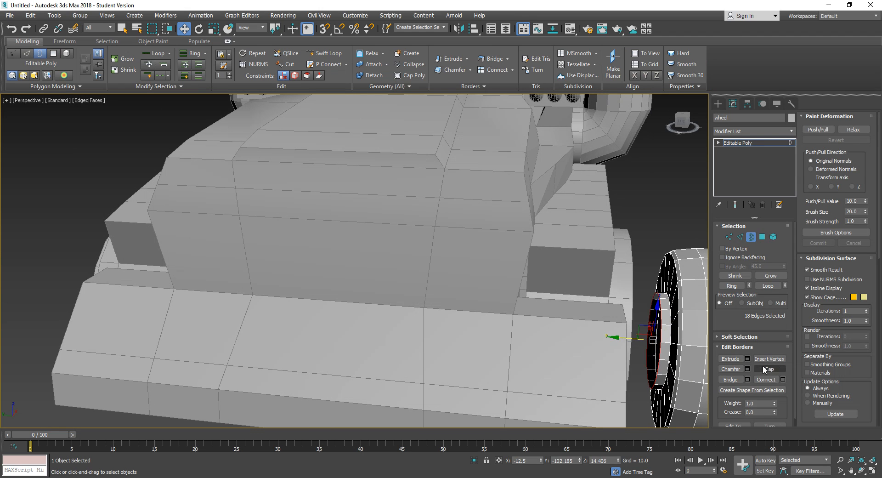
- Leave border editing and move the whole wheel along Y against the truck, to about Y -23.8
left_click(753, 237)
scroll(595, 328, "down", 6)
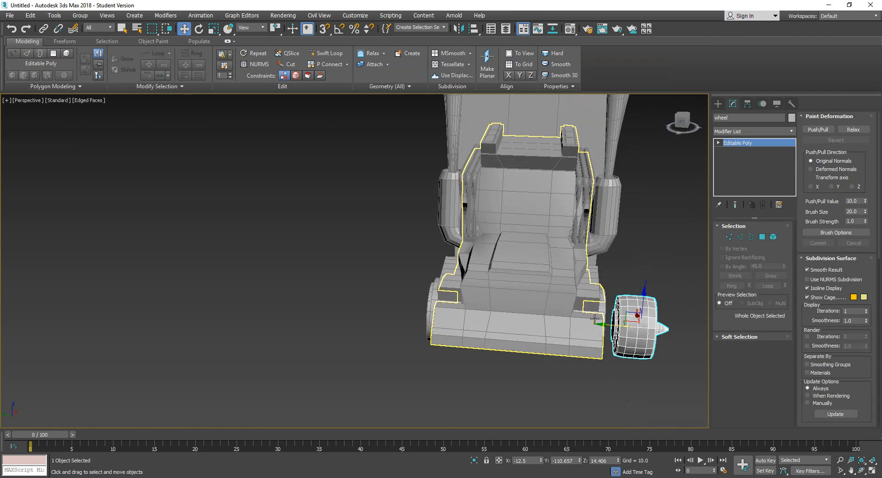
middle_click_drag(685, 345, 607, 318, "alt")
left_click_drag(617, 323, 584, 317)
- Select the four plain placeholder wheels under the trailer and delete them
scroll(549, 368, "down", 5)
middle_click_drag(670, 353, 574, 371)
middle_click_drag(668, 373, 475, 356)
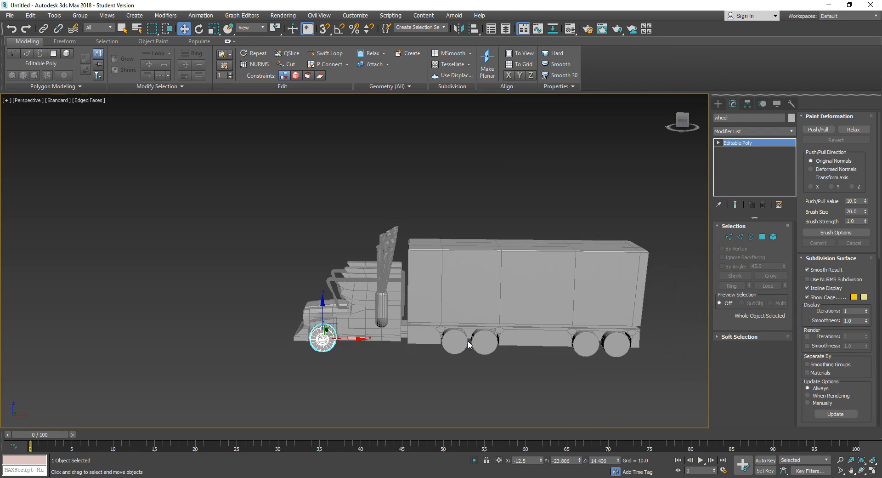
left_click(467, 341)
left_click(486, 343, "ctrl")
left_click(616, 344, "ctrl")
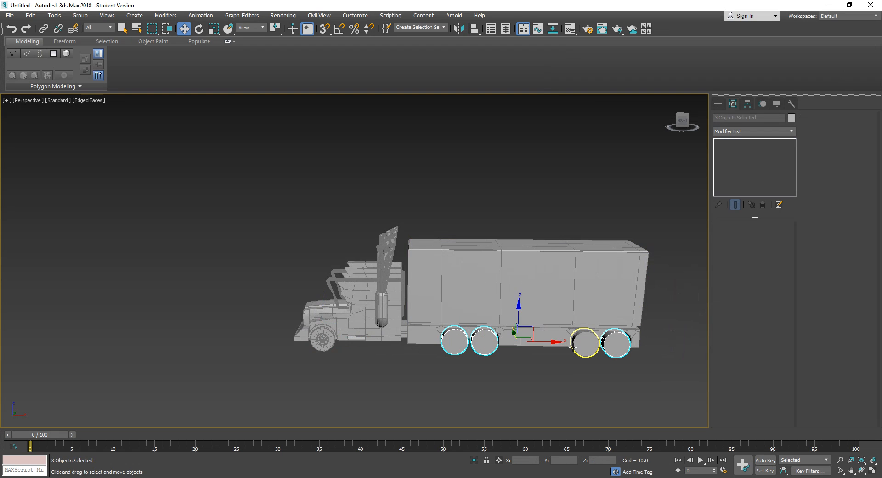
left_click(572, 347, "ctrl")
key("Delete")
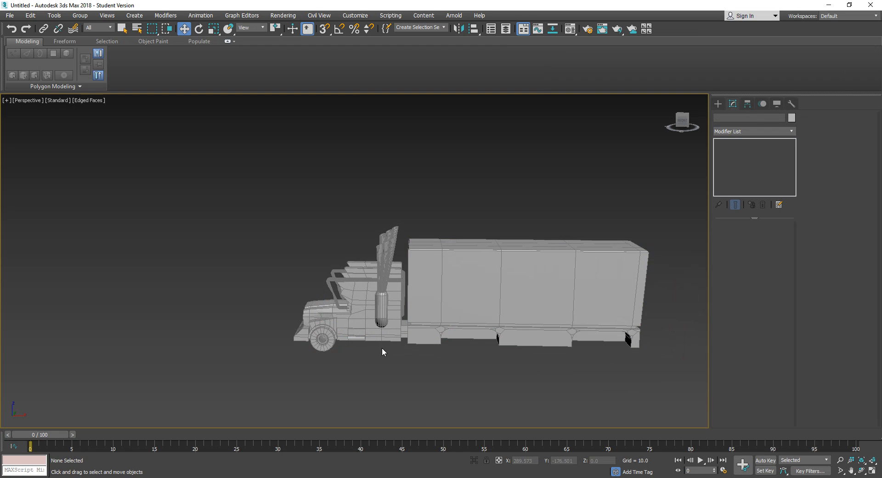
- Clone the detailed front wheel as a copy and move it along X under the trailer's front, to about X 665.3
left_click(322, 339)
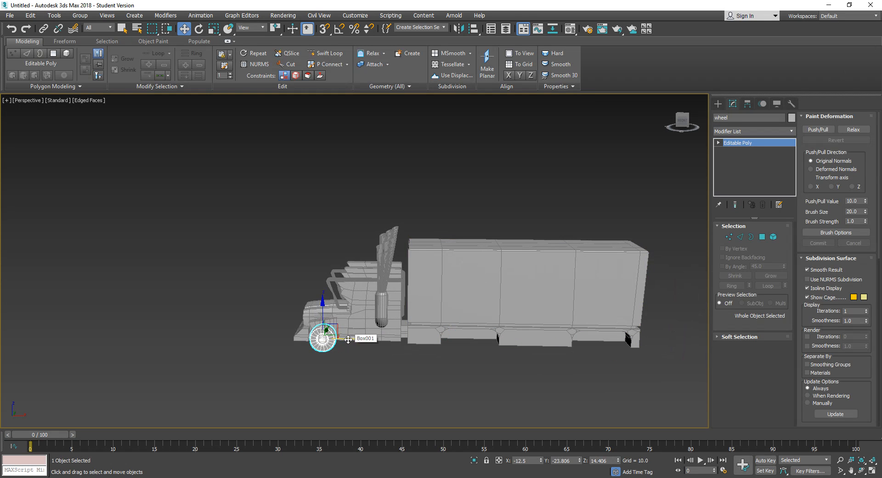
left_click_drag(348, 339, 421, 341, "shift")
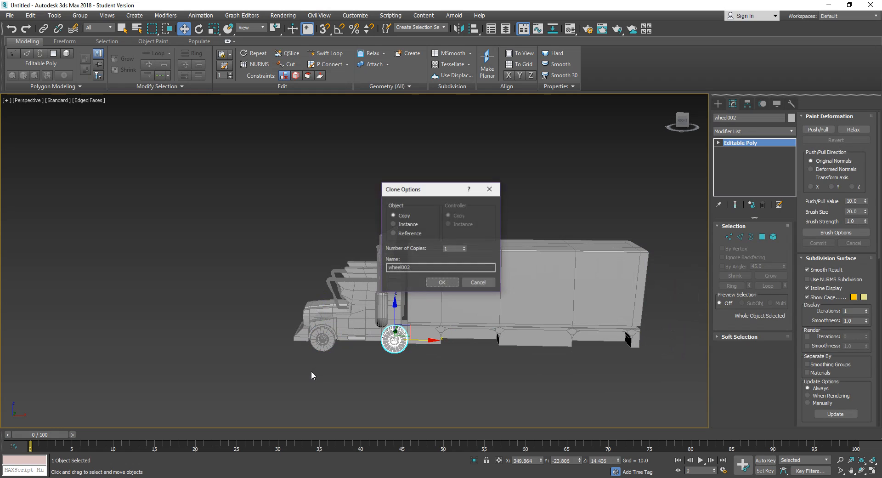
left_click(444, 282)
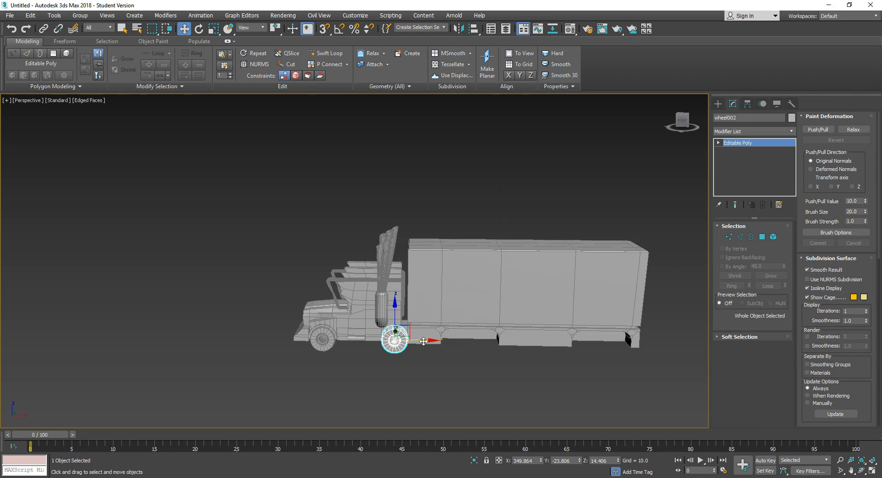
left_click_drag(422, 343, 486, 354)
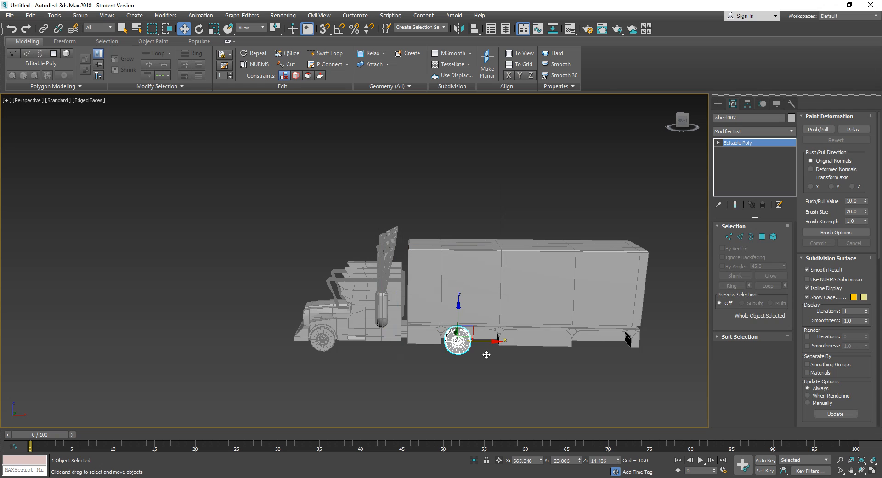
- In the Front view, clone the trailer wheel once more as a copy beside it, at about X 801
key("f")
key("z")
middle_click_drag(415, 337, 461, 357)
scroll(478, 343, "down", 4)
mouse_move(445, 317)
left_mouse_down()
mouse_move(425, 315)
mouse_move(591, 318)
left_mouse_up()
left_click(442, 282)
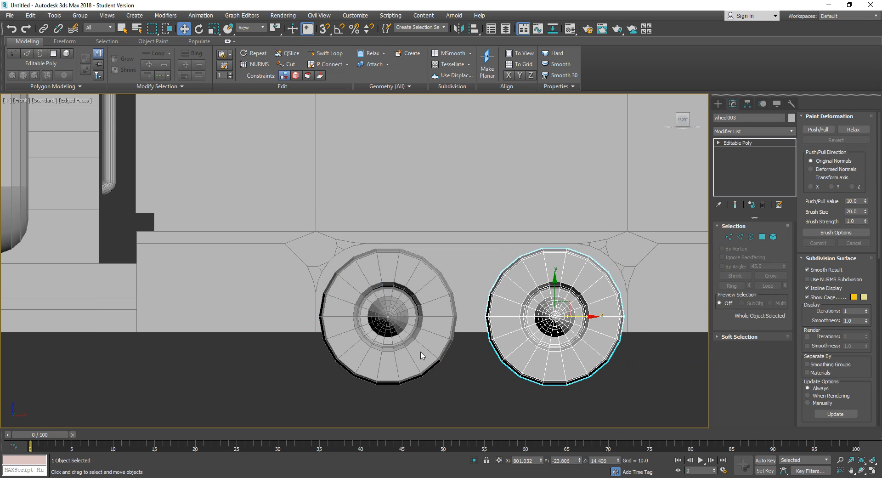
- Copy both trailer wheels along X and move the copied pair into the wheel arch at the trailer's rear
left_click(421, 356, "ctrl")
mouse_move(501, 317)
left_mouse_down("shift")
mouse_move(538, 315)
mouse_move(644, 356)
left_mouse_up("shift")
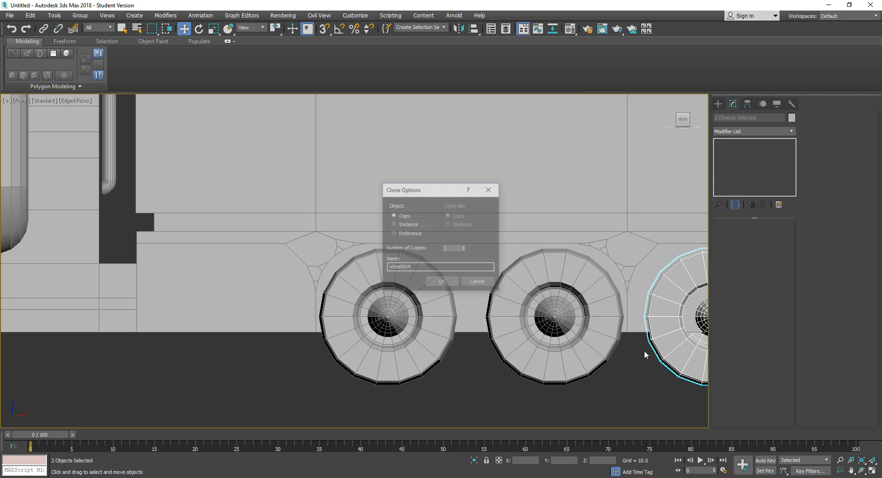
left_click(442, 282)
middle_click_drag(602, 357, 256, 360)
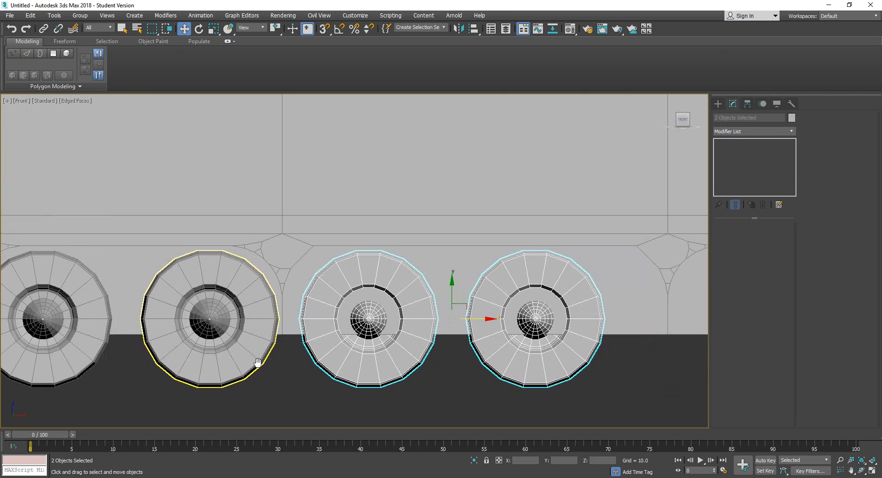
left_click_drag(501, 323, 808, 322)
middle_click_drag(560, 363, 245, 374)
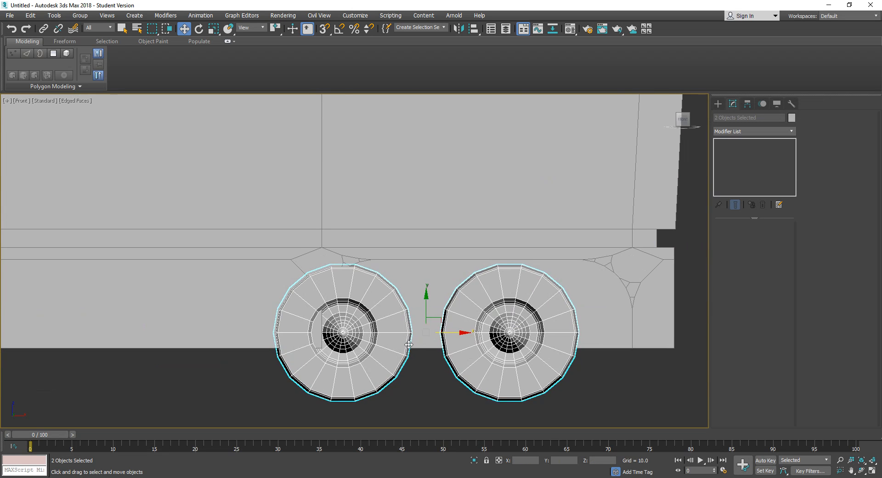
left_click_drag(468, 333, 515, 335)
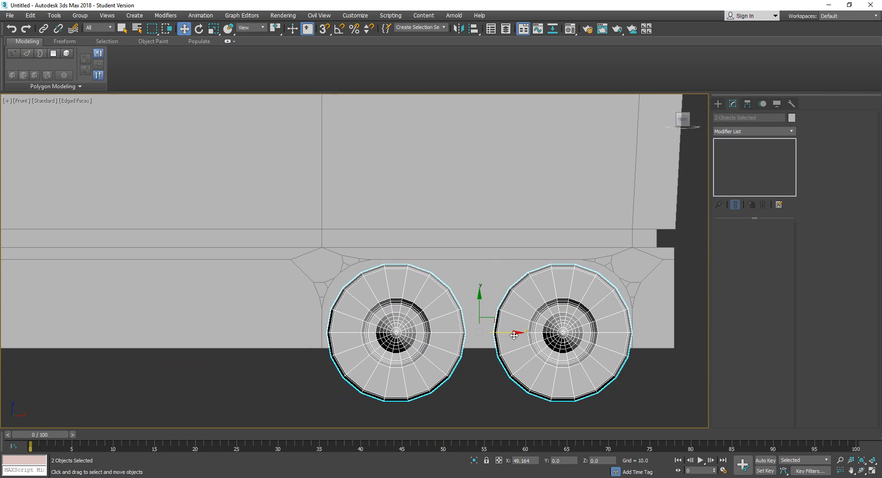
scroll(514, 335, "down", 7)
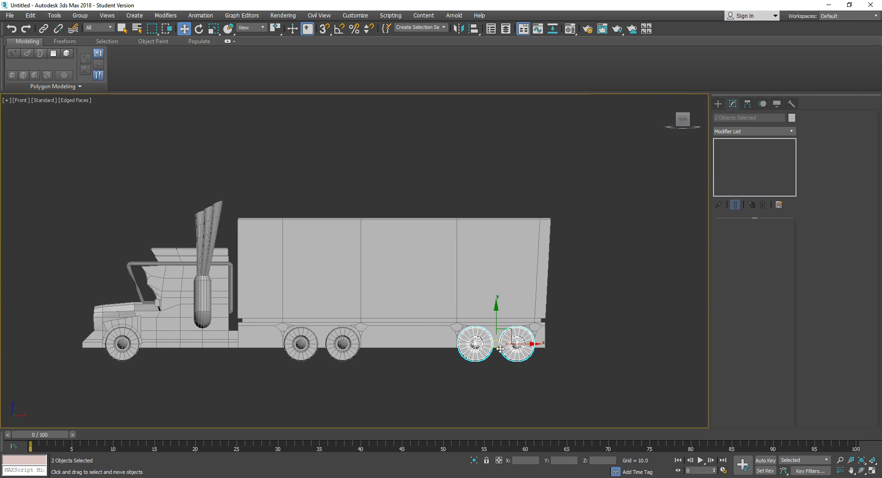
scroll(524, 342, "up", 4)
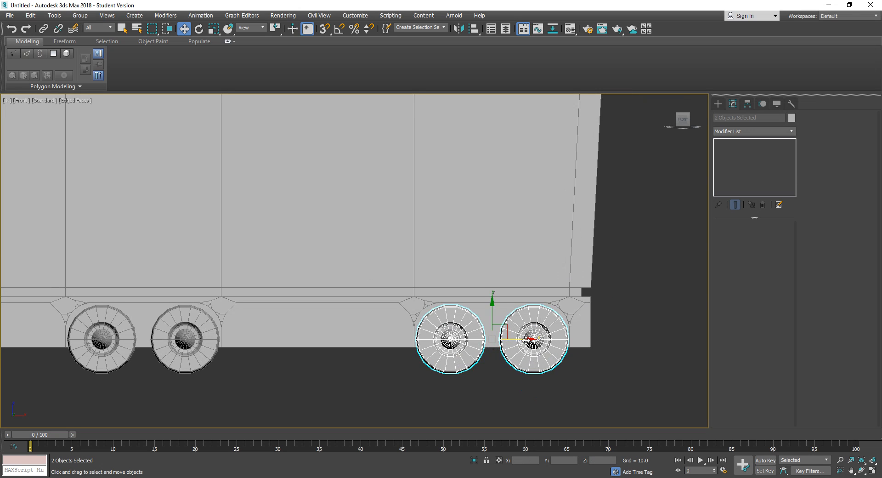
left_click_drag(527, 340, 526, 340)
- Shift the front wheel of the rear pair along X, closer to its neighbour, to about X 1300.3
left_click(432, 348)
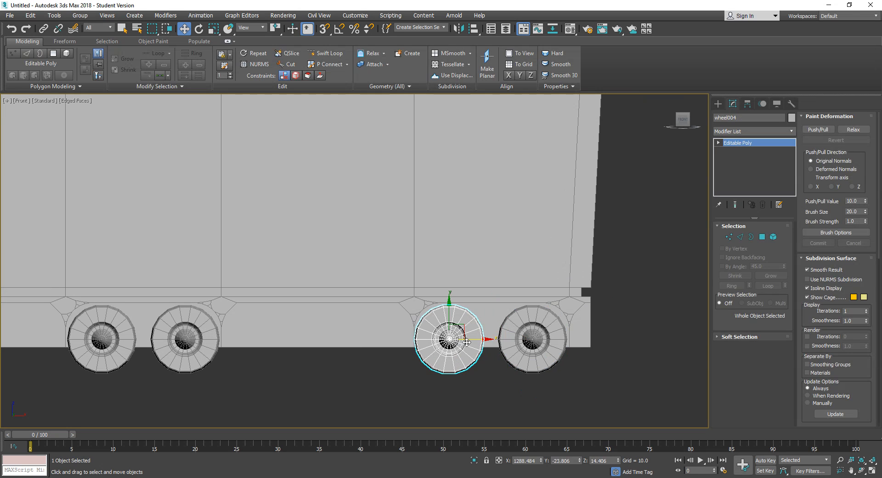
left_click_drag(471, 340, 467, 355)
scroll(437, 362, "down", 4)
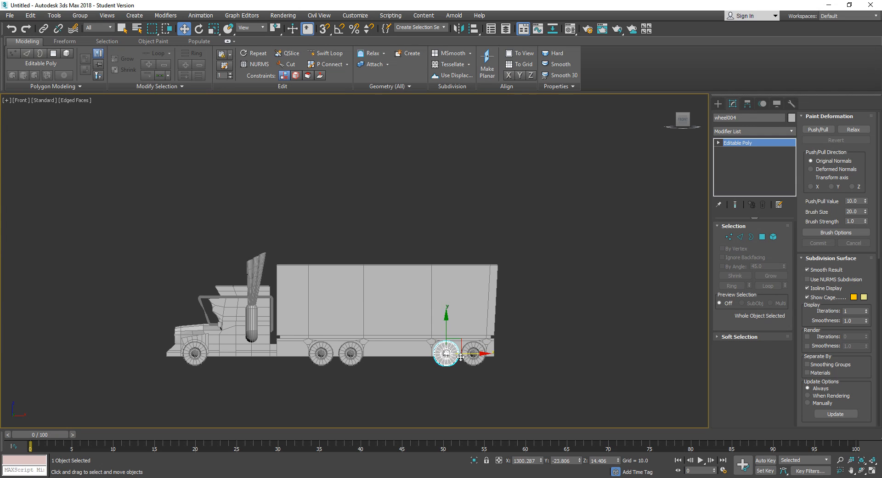
- Select all five detailed wheels in the Perspective view and mirror them as copies across the Y axis
middle_click_drag(303, 384, 344, 356)
key("p")
key("z")
scroll(345, 357, "down", 5)
scroll(453, 378, "down", 5)
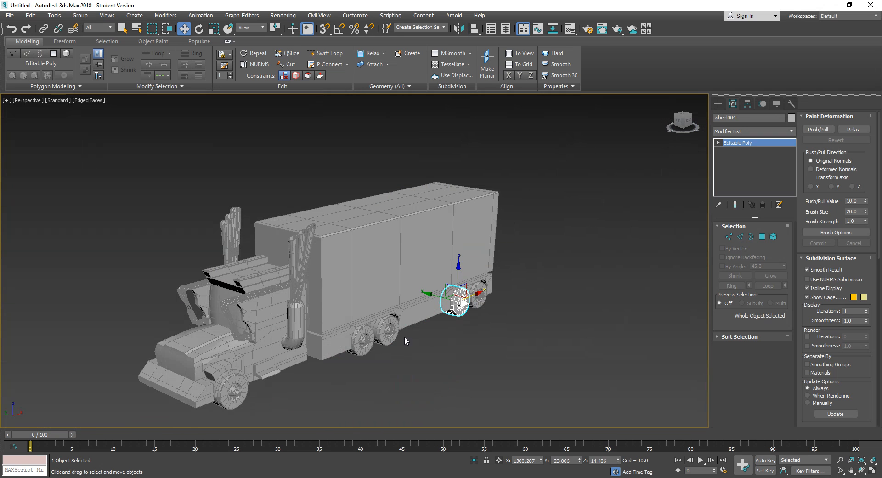
left_click(481, 303, "ctrl")
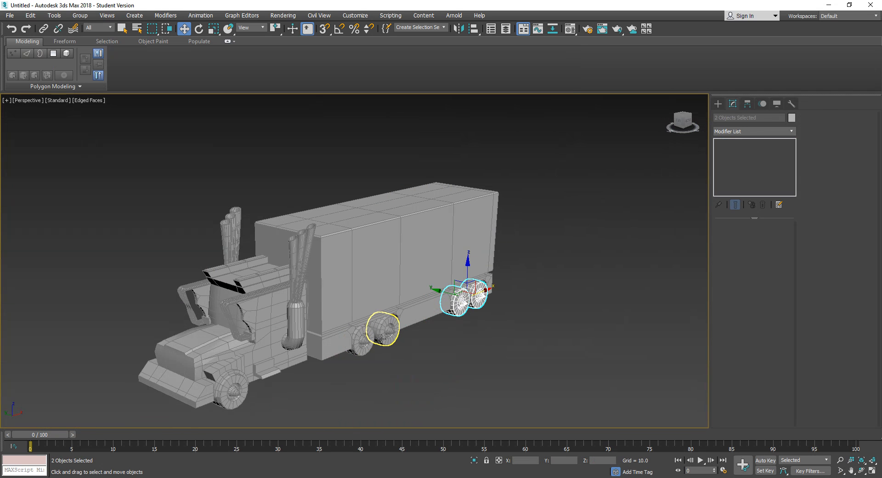
left_click(385, 328, "ctrl")
left_click(361, 340, "ctrl")
left_click(236, 390, "ctrl")
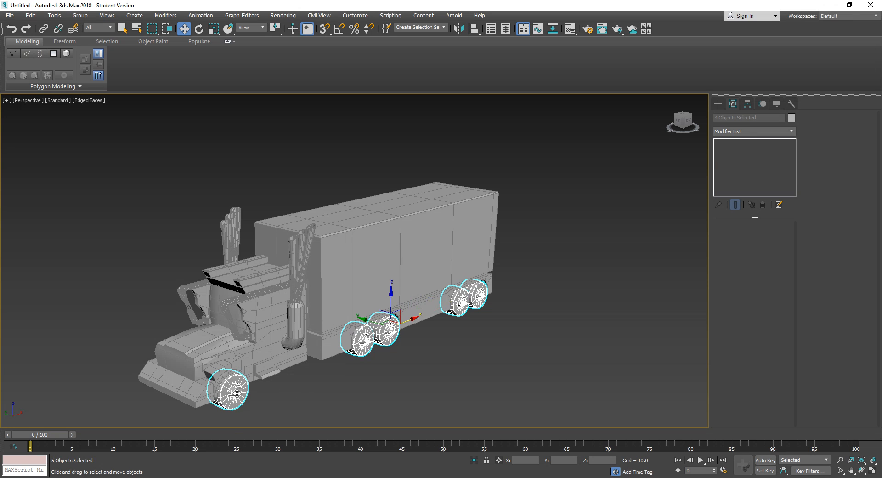
middle_click_drag(232, 414, 358, 377)
scroll(292, 383, "down", 3)
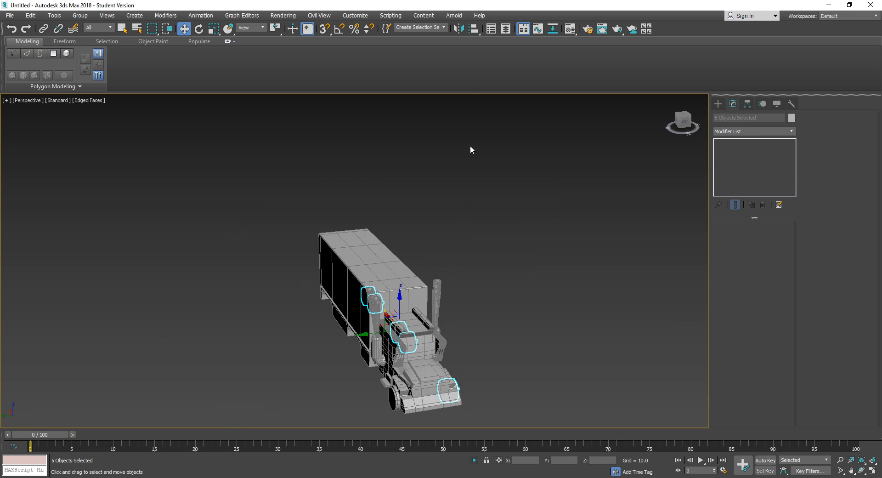
left_click(458, 29)
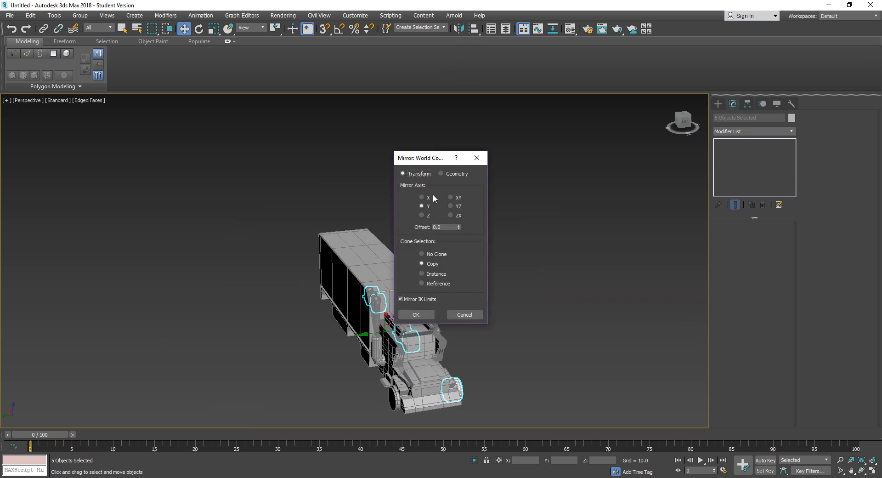
left_click(431, 315)
- Move the mirrored wheels along Y to the truck's opposite side, to about Y 214.5
left_click_drag(370, 332, 298, 359)
left_click_drag(315, 362, 321, 362)
middle_click_drag(318, 366, 439, 390, "alt")
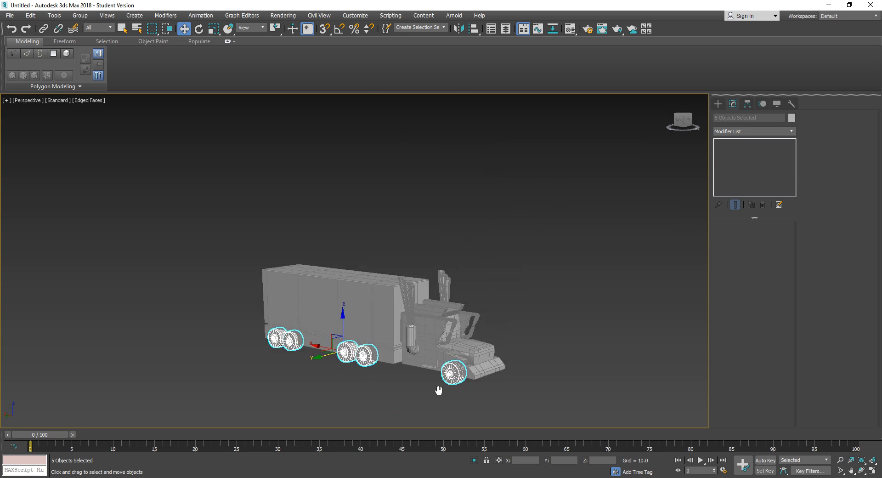
- Delete the duplicate wheel that overlaps the mirrored front wheel
scroll(439, 390, "up", 5)
left_click(520, 381)
left_click(506, 365)
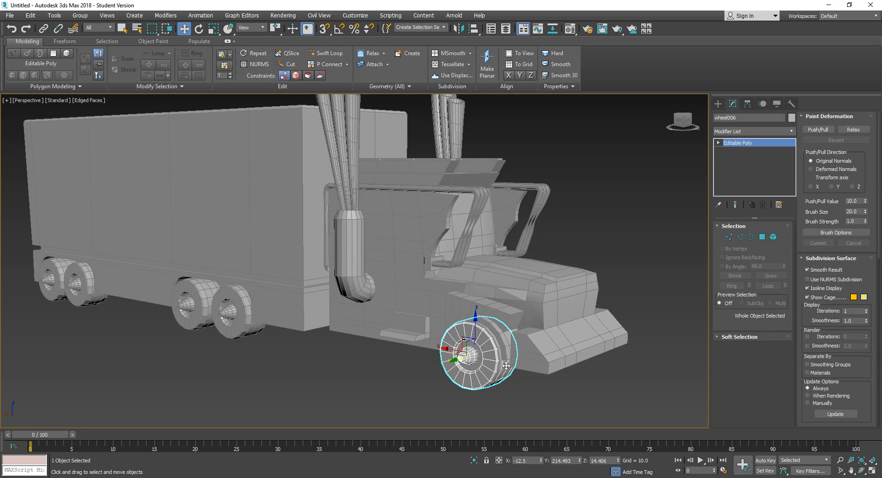
left_click(506, 365)
key("Delete")
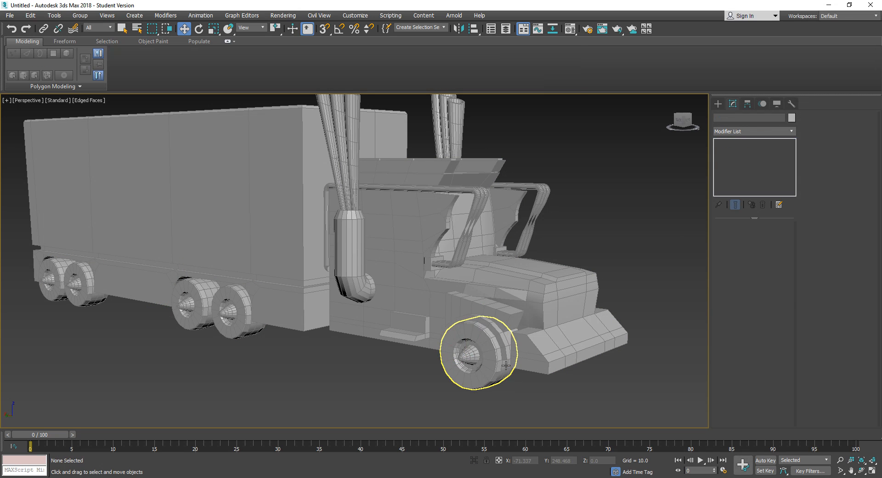
key("z")
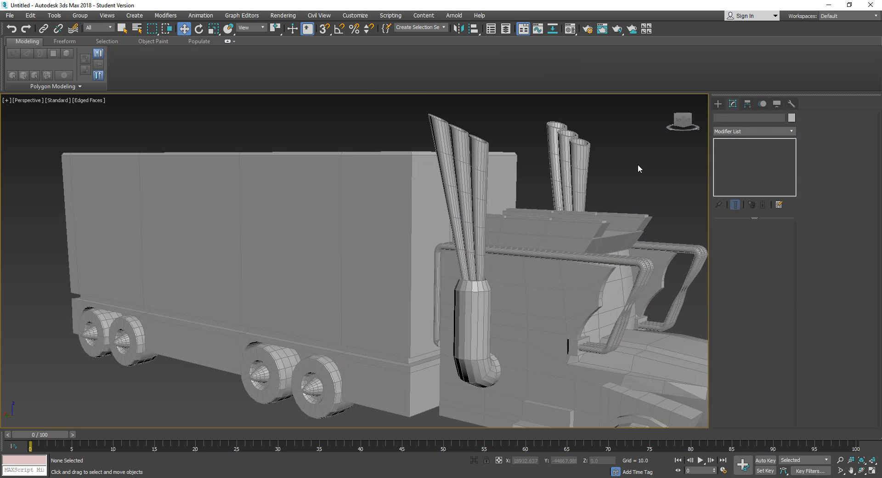
- Turn off the edged-faces display and frame the whole truck in the Perspective view
scroll(528, 205, "down", 8)
middle_click_drag(542, 233, 487, 237, "alt")
key("F4")
mouse_move(400, 265)
middle_mouse_down()
mouse_move(443, 275)
mouse_move(458, 298)
middle_mouse_up()
scroll(459, 297, "up", 6)
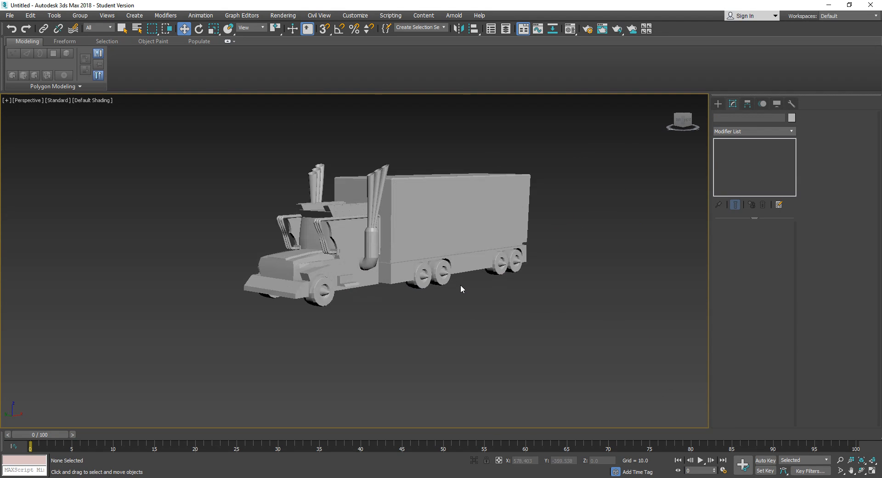
left_click(337, 219)
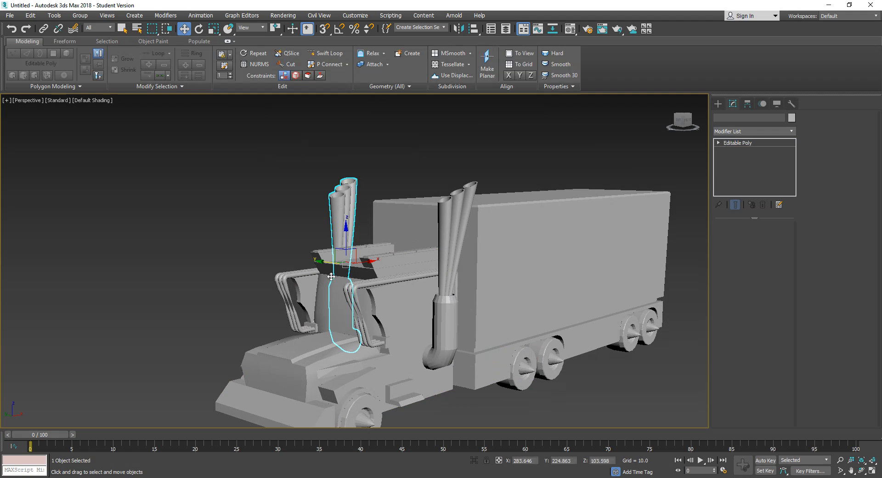
left_click(327, 281, "ctrl")
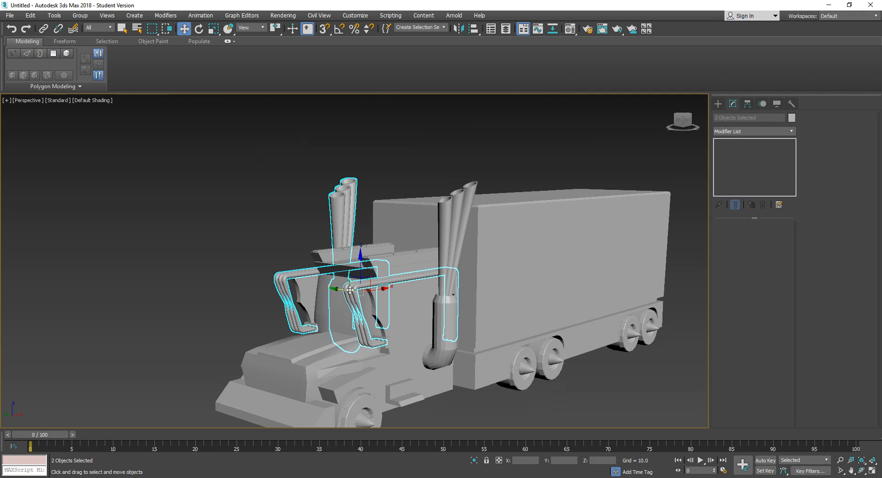
left_click(447, 284, "ctrl")
middle_click_drag(538, 352, 528, 277)
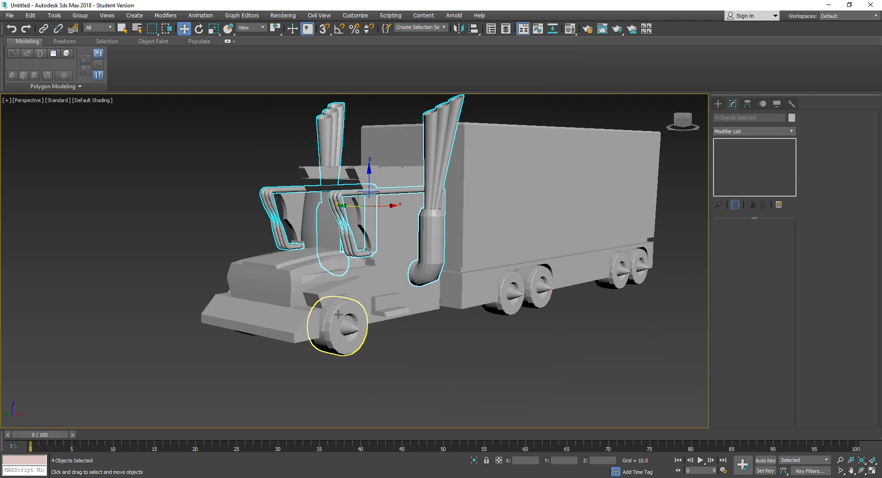
left_click(344, 329, "ctrl")
- Select every truck object except the trailer and apply a Smooth modifier to them
key("ctrl+a")
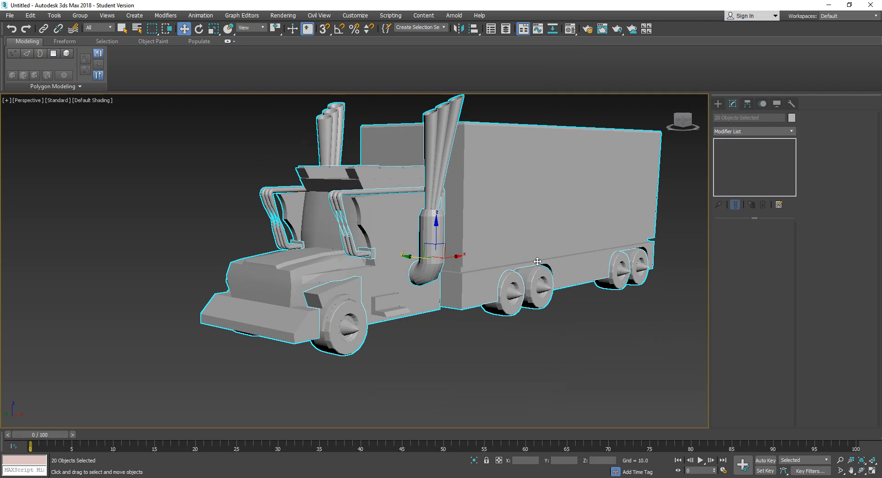
left_click(515, 234, "ctrl")
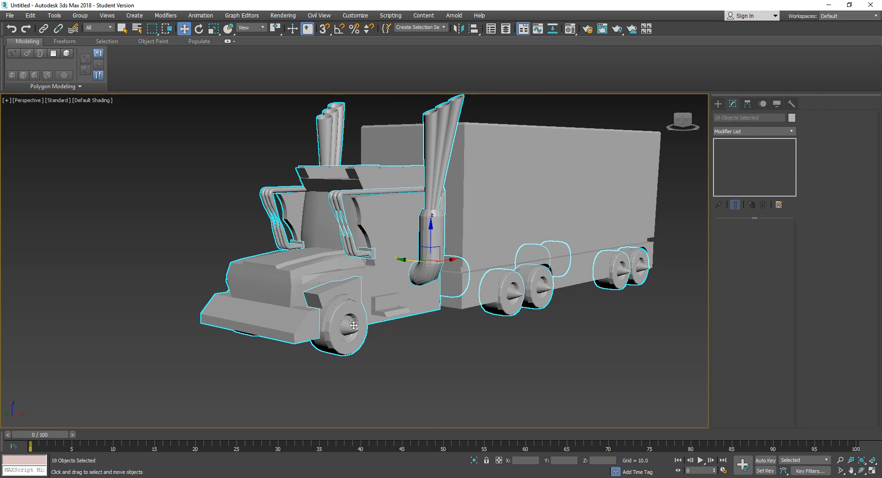
right_click(353, 322)
left_click(734, 107)
left_click(735, 131)
scroll(735, 138, "down", 5)
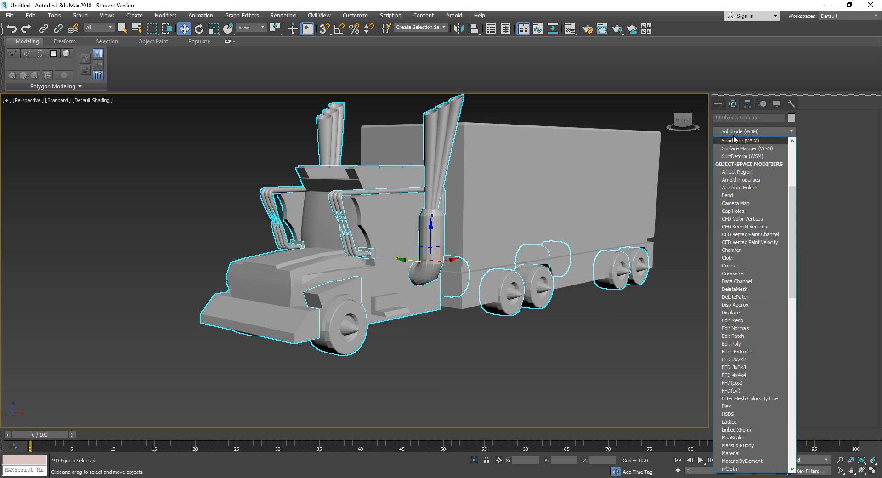
key("s")
key("s")
key("s")
key("s")
key("s")
key("s")
key("s")
key("s")
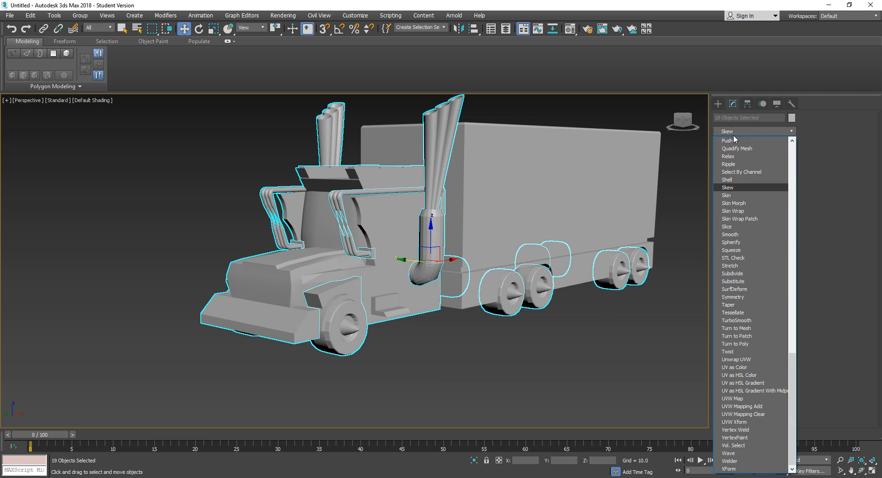
key("s")
key("s")
key("s")
key("s")
key("s")
key("s")
key("s")
key("s")
key("s")
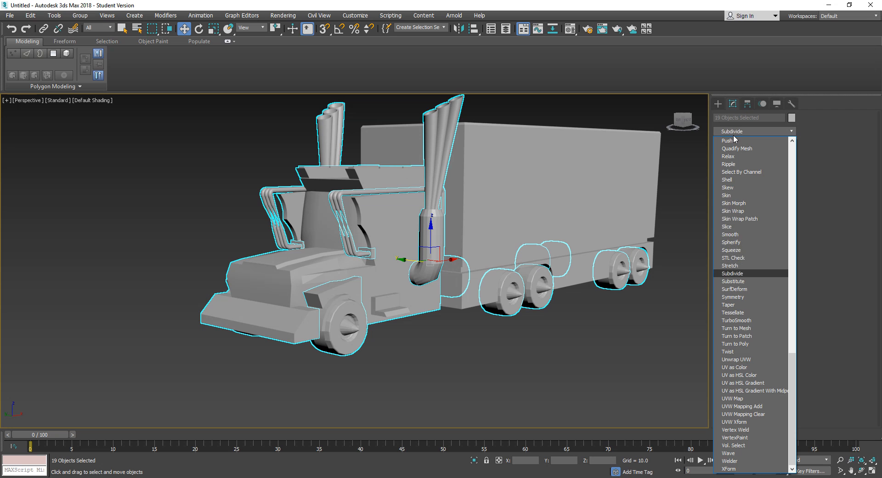
key("Up")
key("Up")
key("Up")
key("Up")
key("Up")
key("Up")
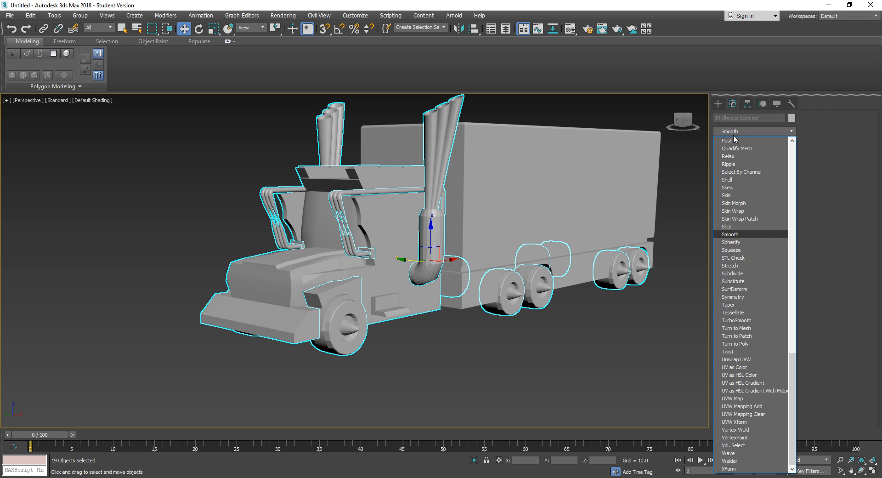
key("Return")
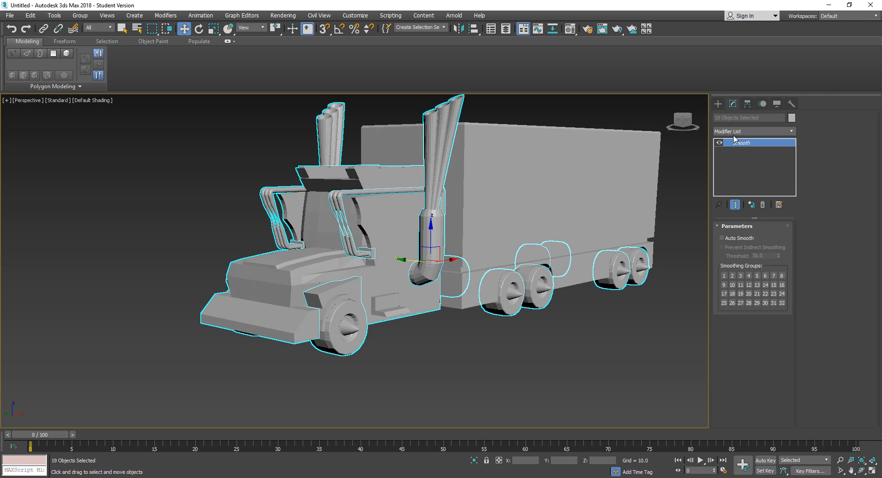
- Enable Auto Smooth on the Smooth modifier and set its threshold to 24.5
left_click(746, 238)
double_click(762, 256)
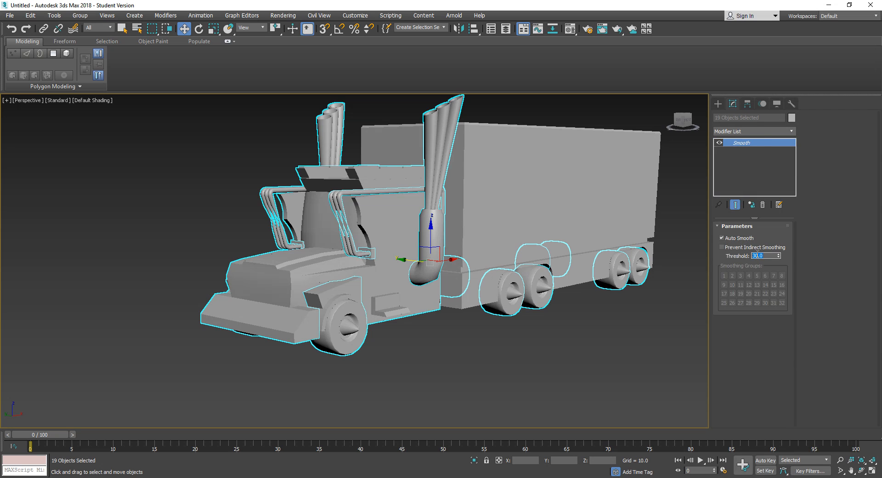
type("24.5")
key("Return")
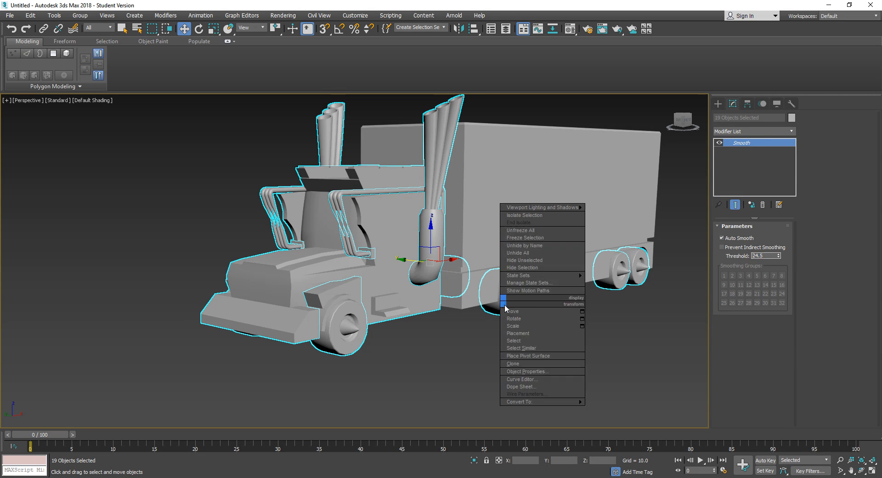
- Convert the selected smoothed truck parts to Editable Poly
right_click(502, 302)
mouse_move(557, 403)
left_click(618, 409)
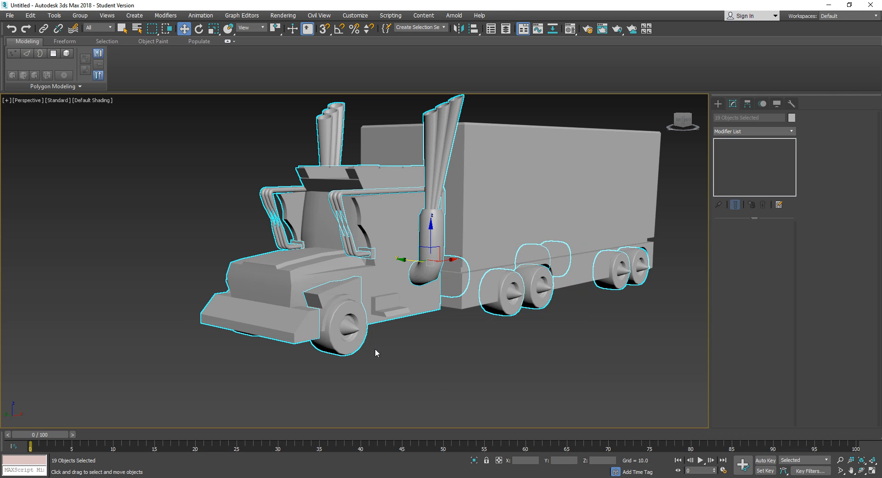
- Select the five mirrored wheels on the truck's opposite side and reset their transforms with Reset XForm
middle_click_drag(369, 348, 437, 348, "alt")
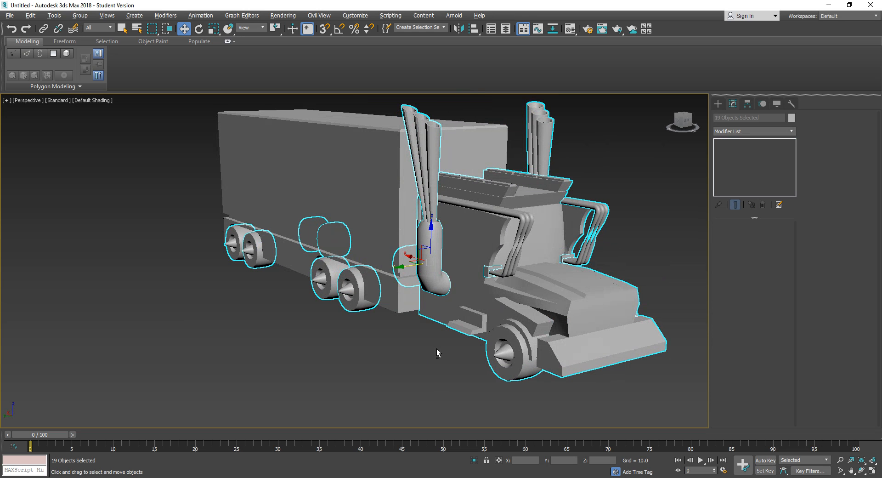
left_click(231, 255)
left_click(265, 260, "ctrl")
left_click(326, 287, "ctrl")
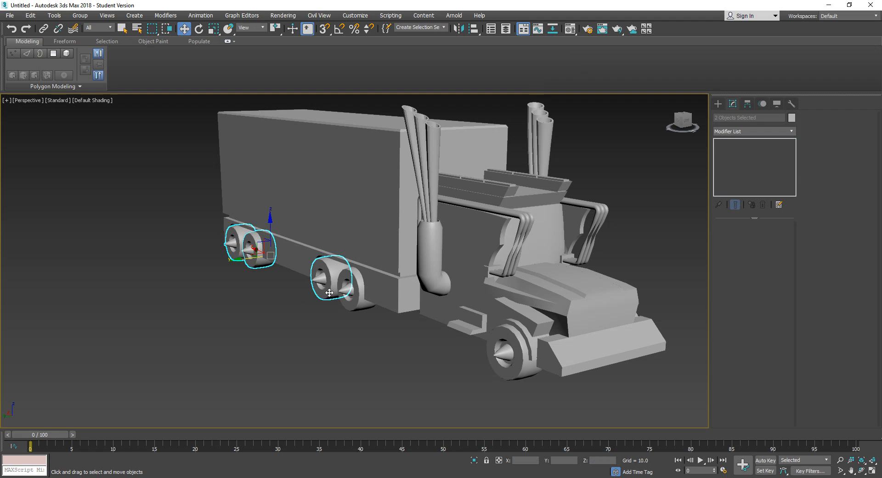
left_click(360, 292, "ctrl")
left_click(503, 373, "ctrl")
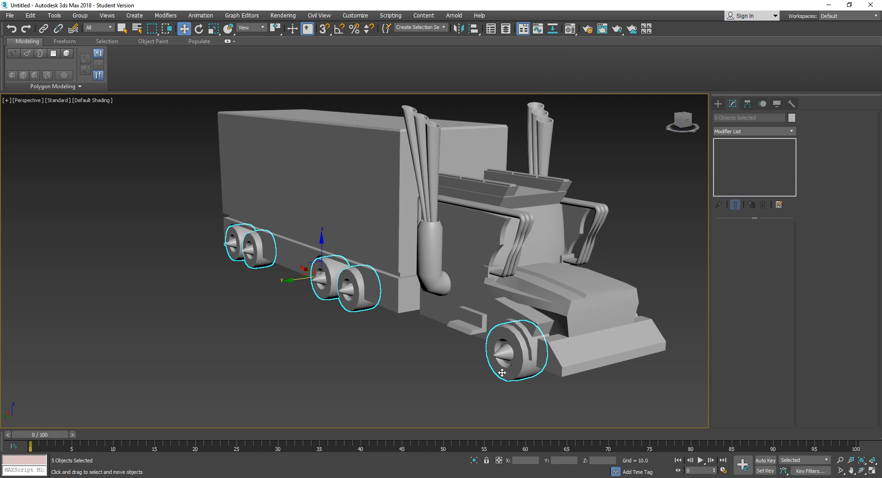
left_click(793, 103)
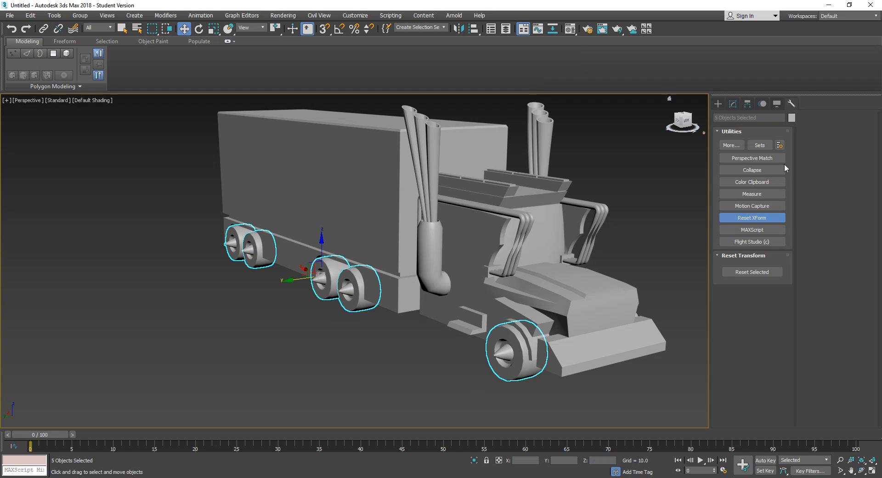
left_click(772, 271)
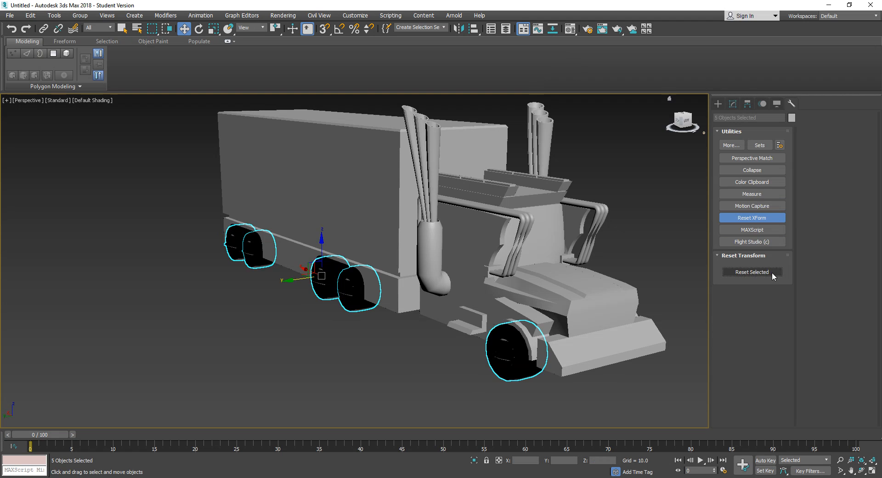
- Convert the five selected wheels to Editable Mesh
right_click(520, 374)
mouse_move(574, 472)
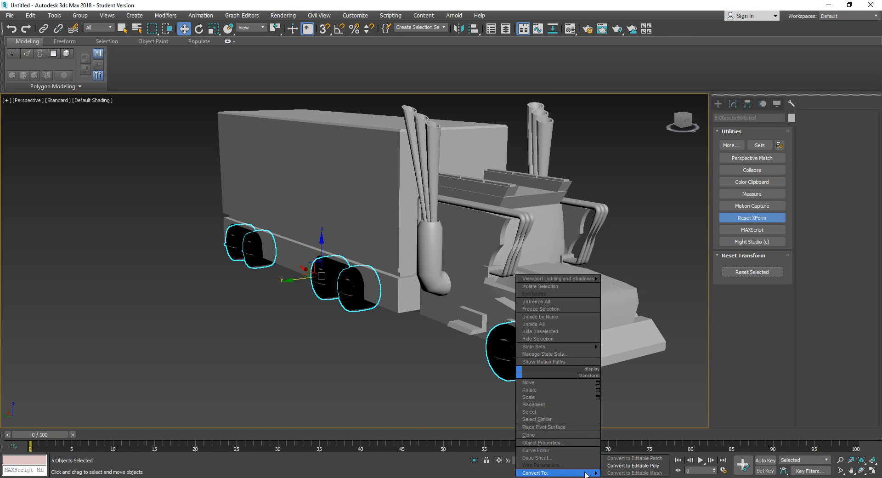
left_click(619, 473)
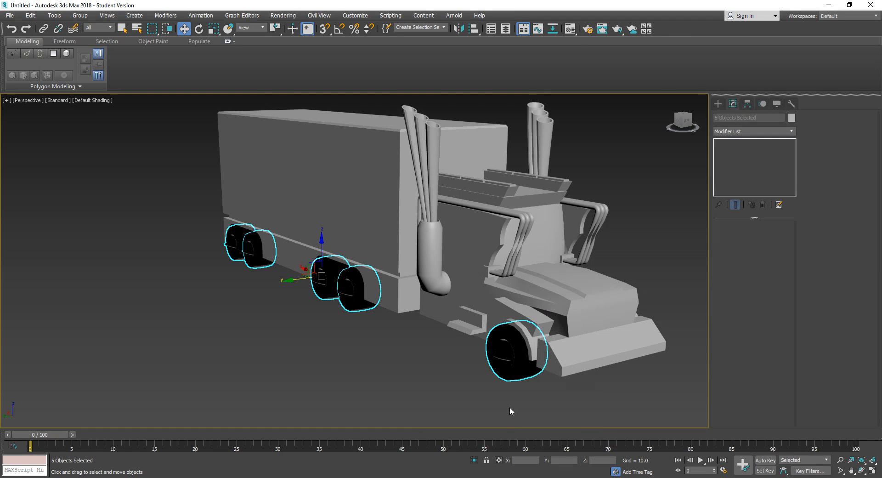
- Convert the five selected wheels to Editable Poly
right_click(516, 373)
mouse_move(575, 470)
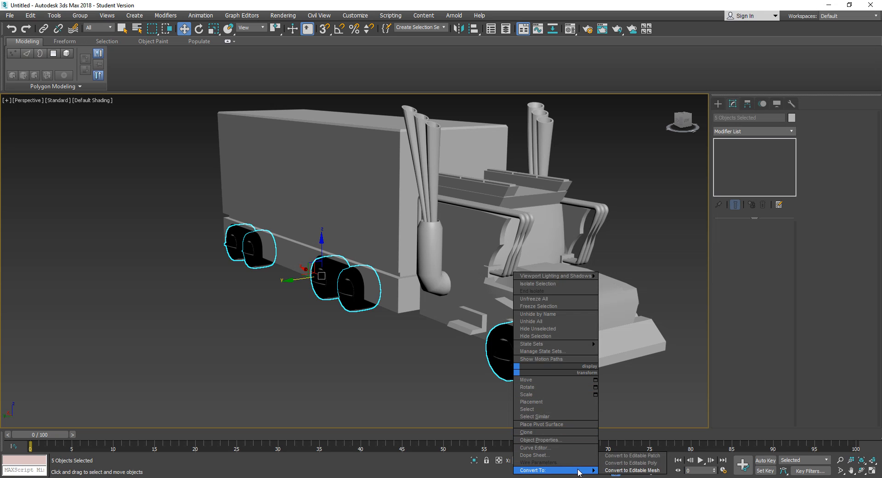
left_click(623, 464)
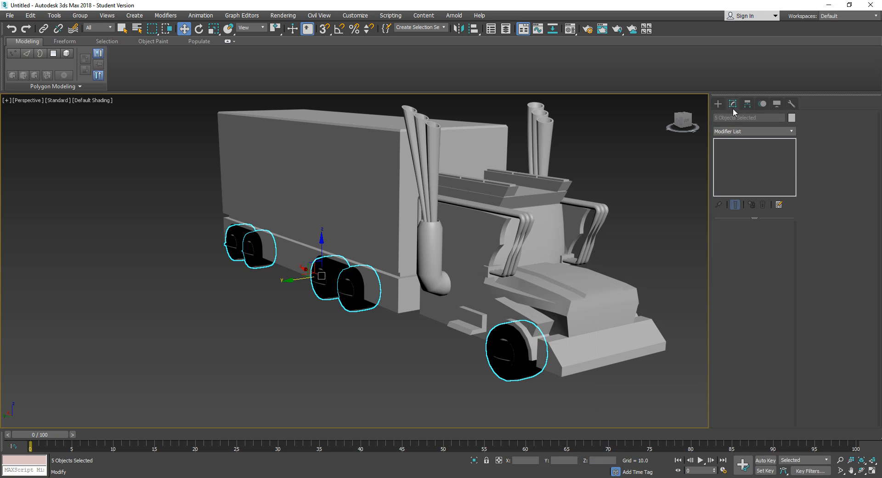
- Flip the faces of the two black wheels at the trailer's rear end, one wheel at a time at Element level
left_click(222, 247)
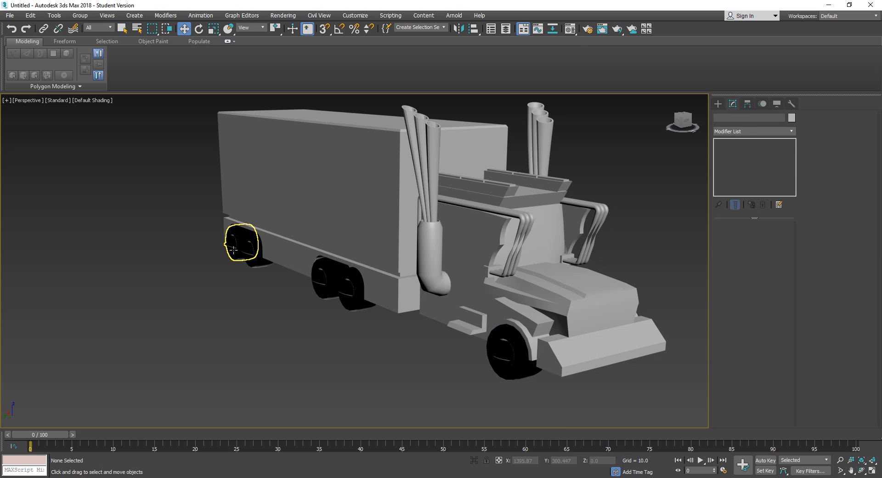
left_click(229, 252)
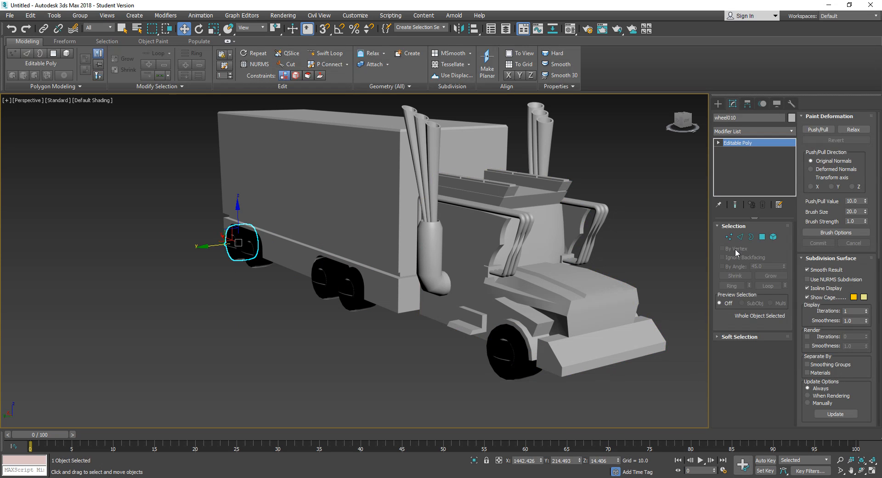
left_click(773, 237)
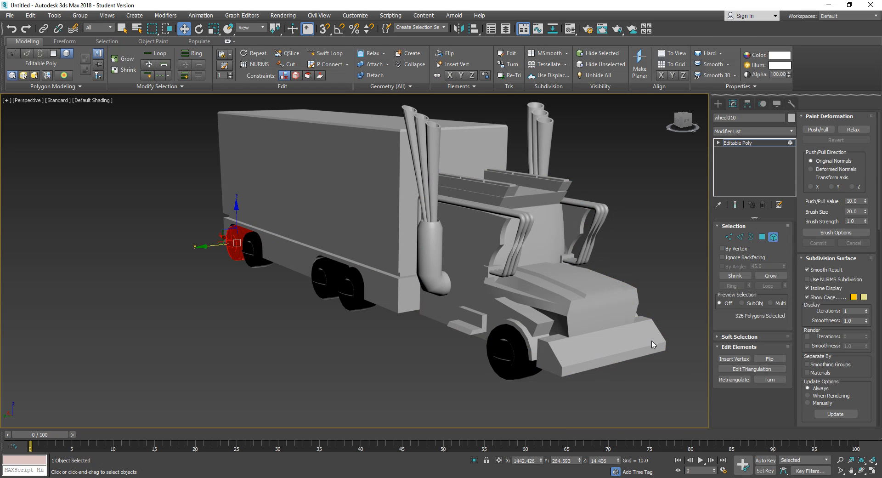
left_click(772, 359)
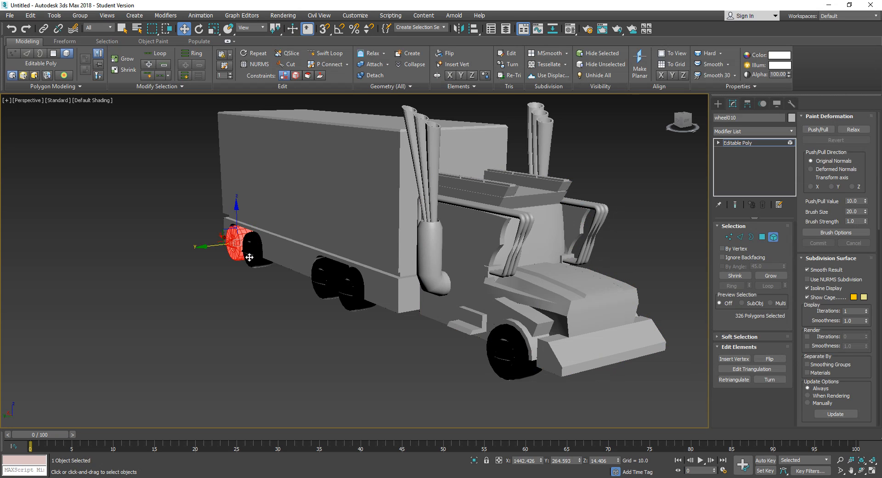
left_click(771, 238)
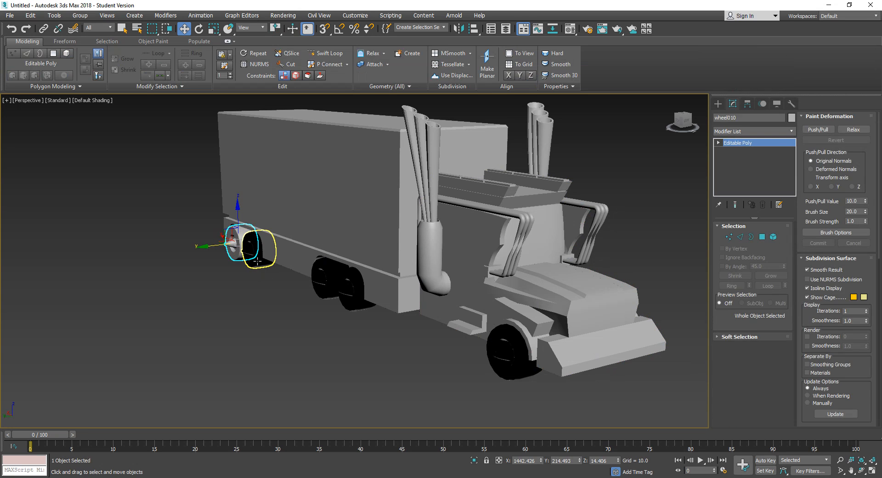
left_click(258, 261)
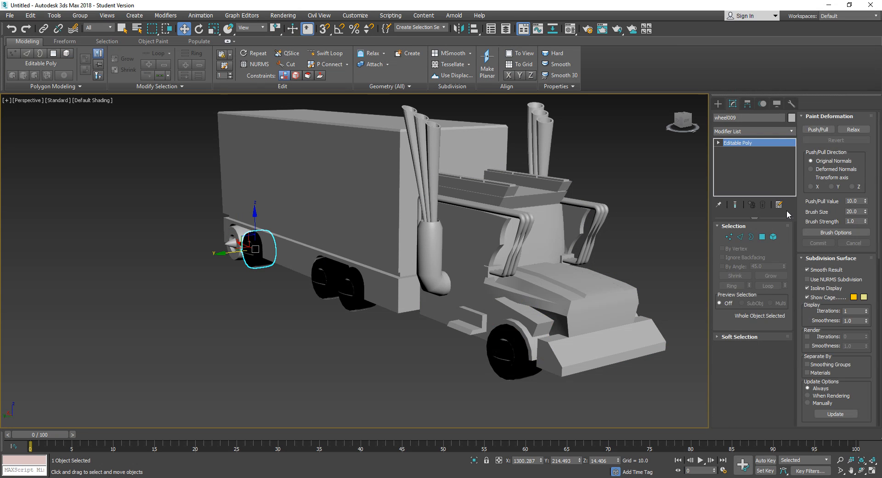
left_click(774, 235)
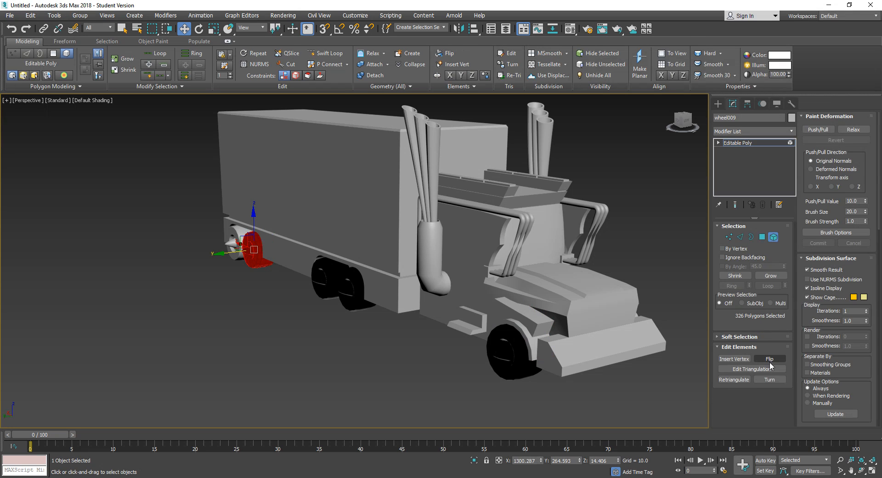
left_click(770, 361)
left_click(776, 236)
left_click(348, 353)
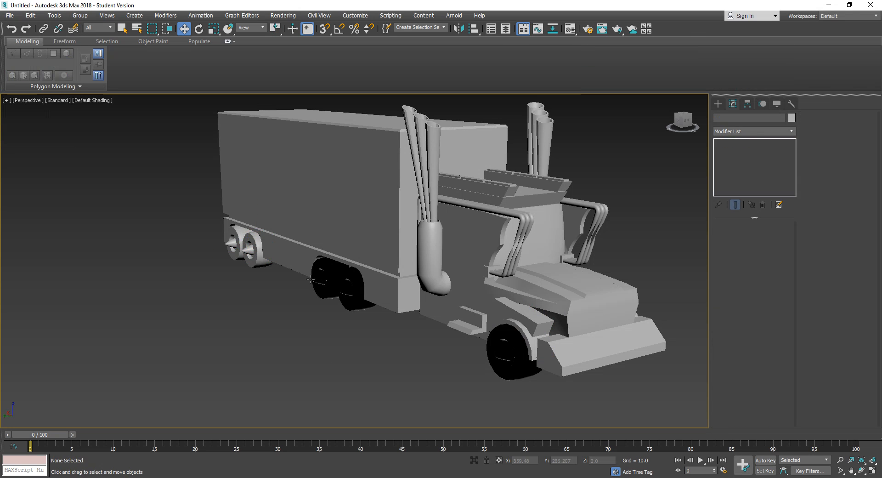
- Flip the faces of the two black wheels under the trailer's front end, one wheel at a time at Element level
left_click(314, 281)
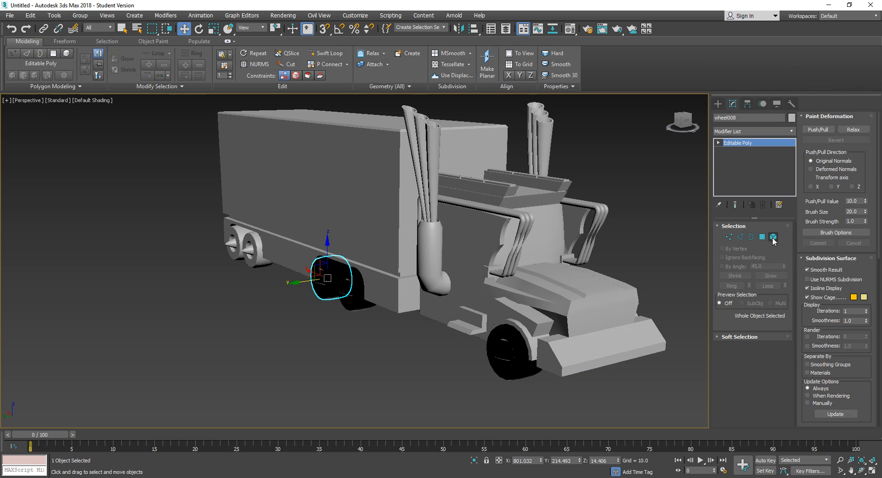
left_click(773, 237)
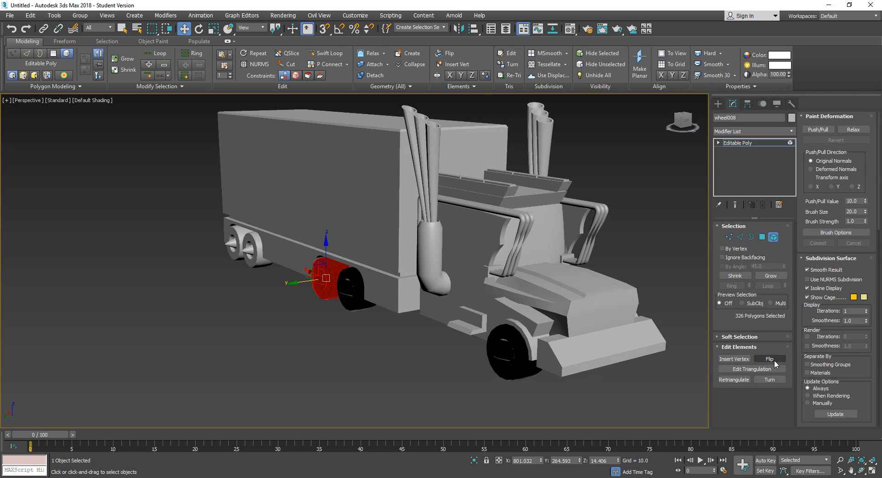
left_click(774, 360)
left_click(774, 237)
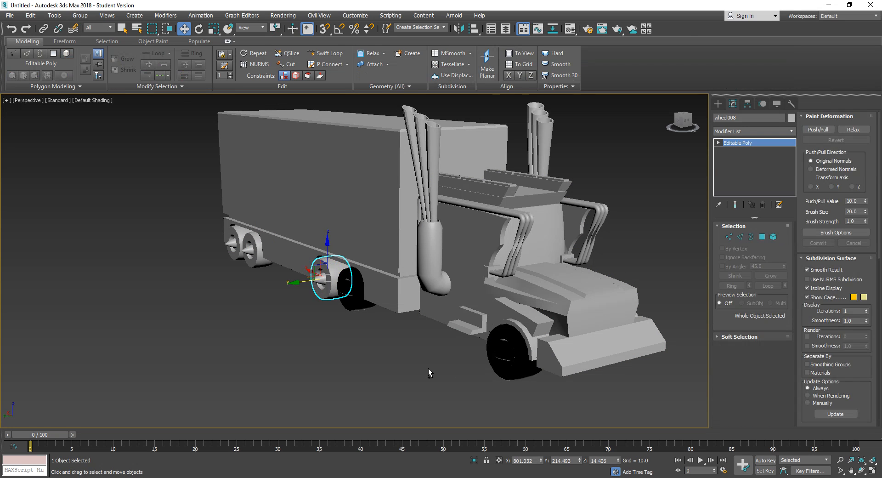
left_click(351, 288)
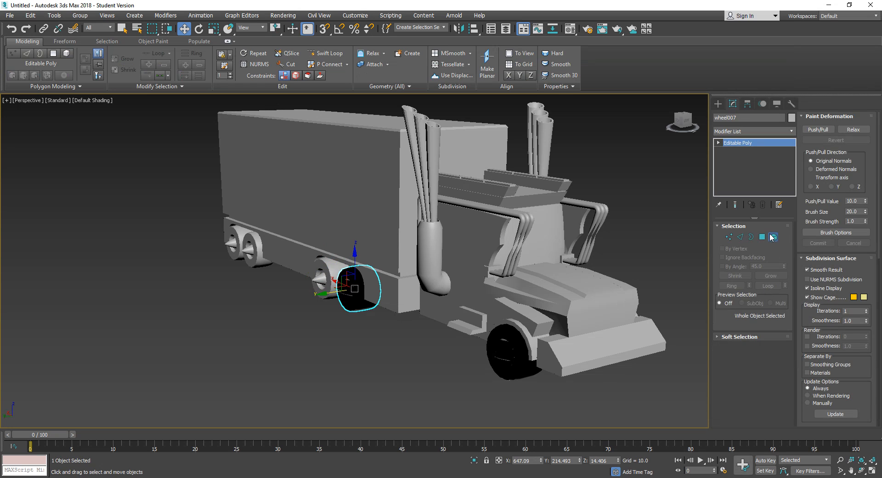
left_click(773, 237)
left_click(771, 359)
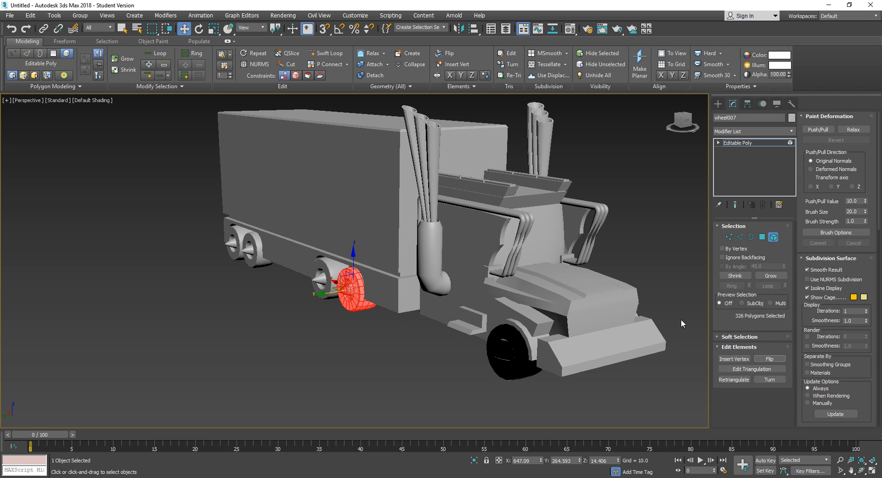
left_click(773, 237)
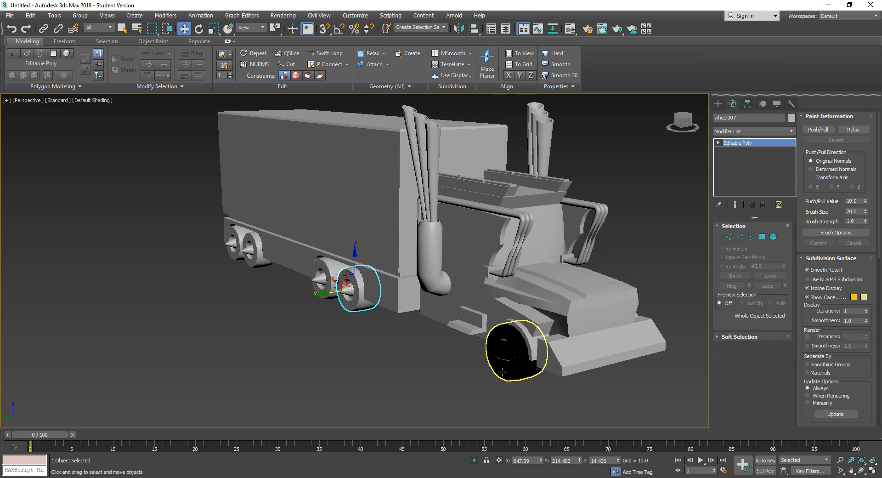
- Flip the faces of the black front wheel beside the cab's bumper at Element level
left_click(491, 379)
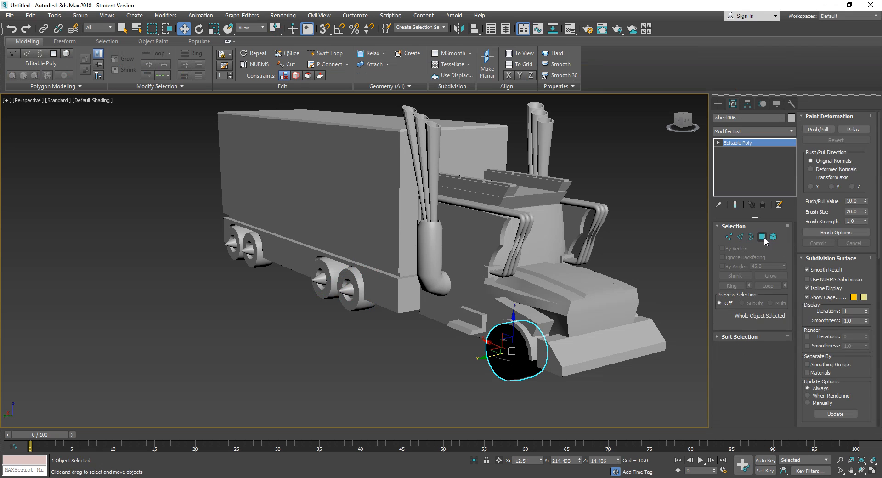
left_click(774, 237)
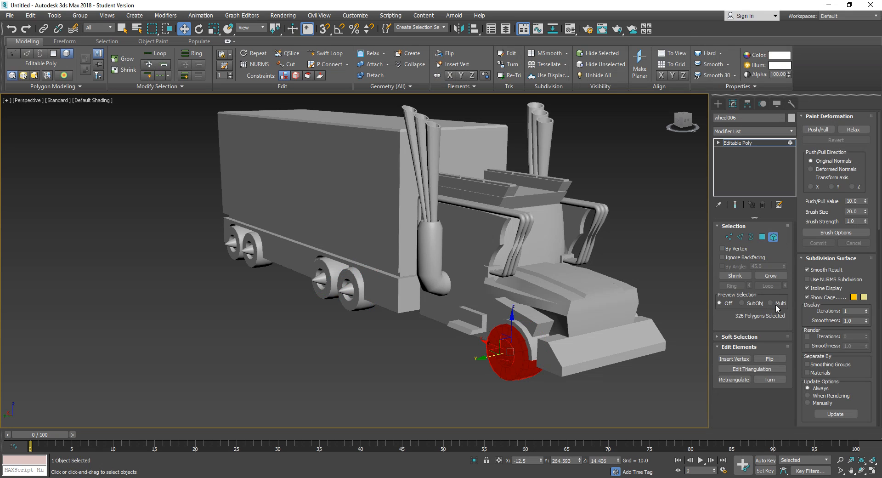
left_click(774, 358)
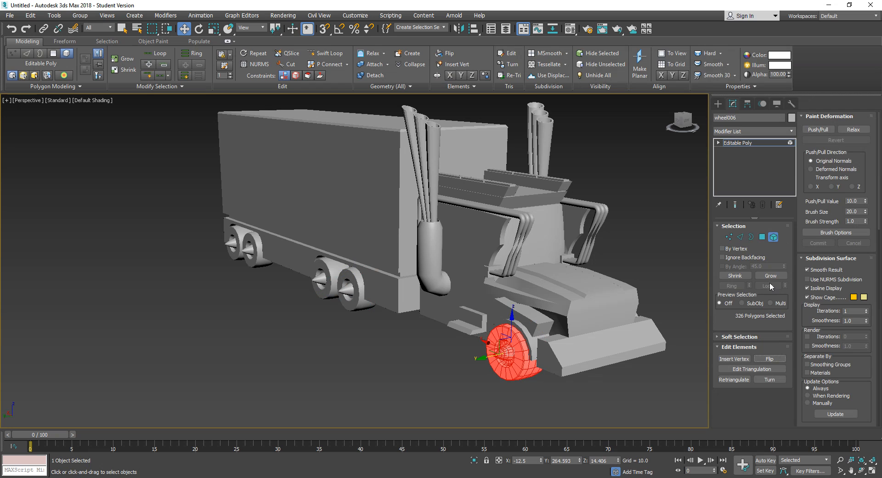
left_click(773, 237)
- Deselect the wheel and examine the whole truck from both sides and the front to check the wheel faces
scroll(587, 236, "down", 5)
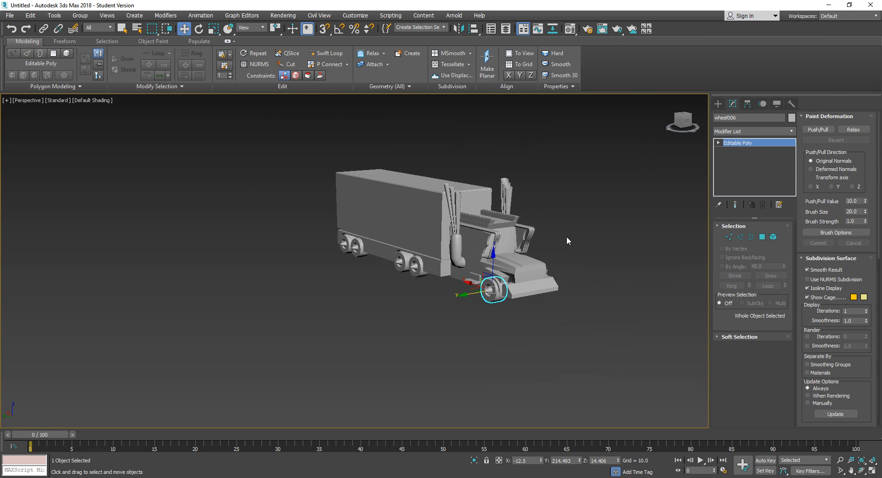
middle_click_drag(677, 262, 542, 265, "alt")
middle_click_drag(666, 303, 490, 327)
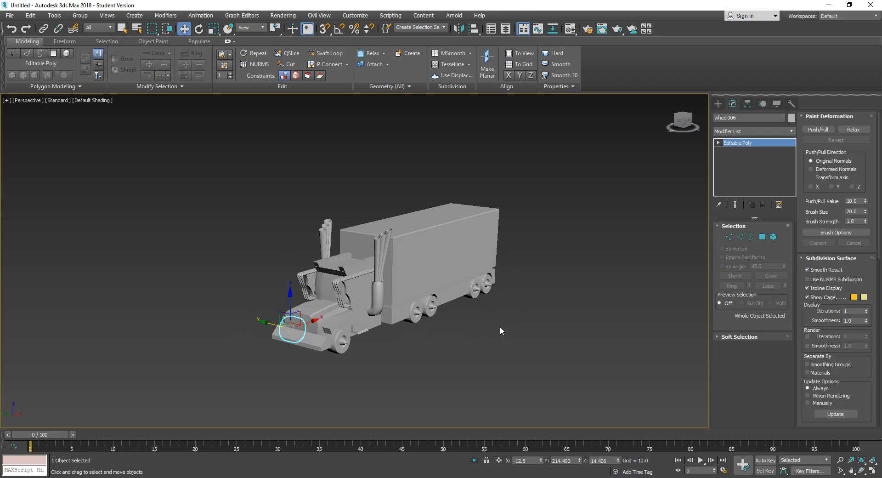
key("f")
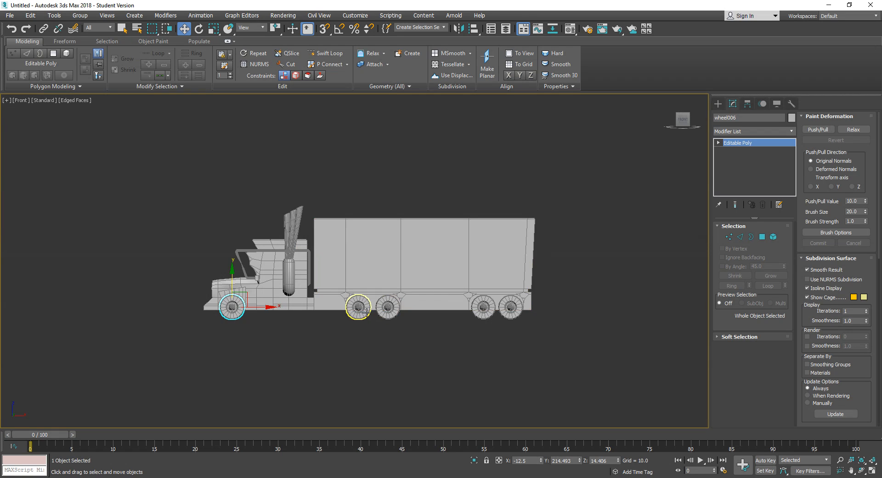
middle_click_drag(405, 302, 406, 350, "alt")
scroll(419, 322, "up", 2)
middle_click_drag(406, 350, 405, 342, "alt")
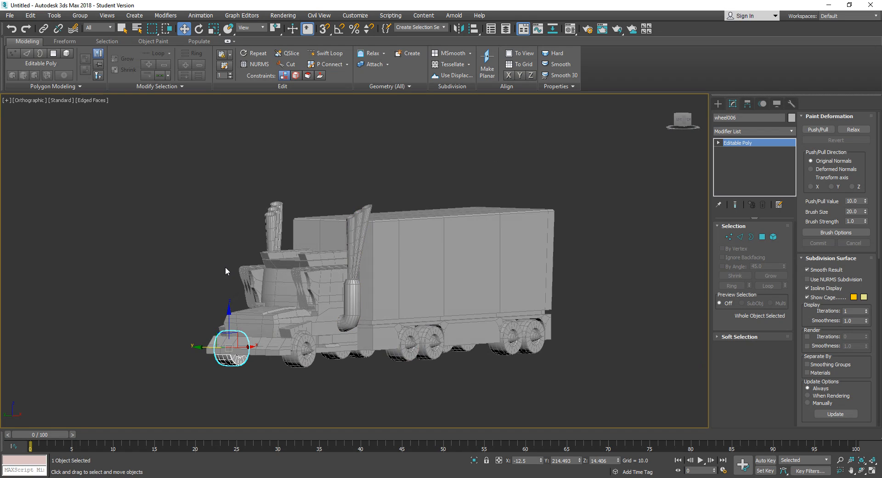
left_click(207, 268)
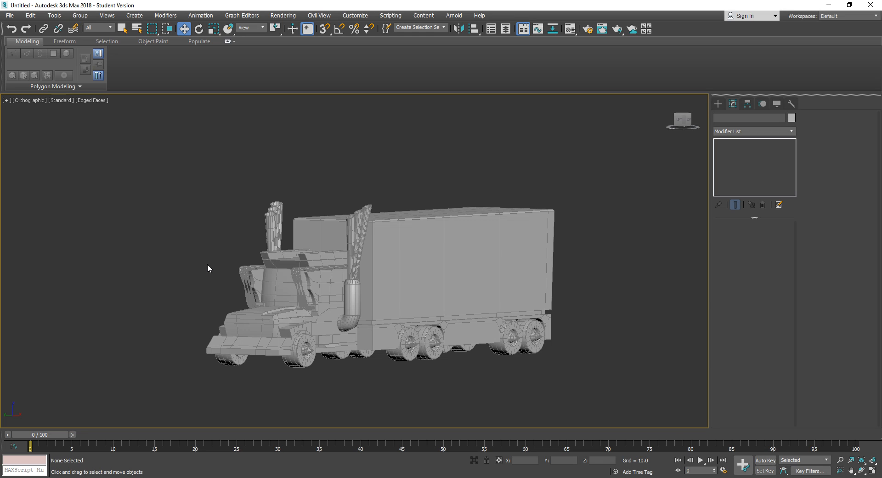
- Attach the separate fender pieces above the front wheels to the truck's cab body
left_click(317, 324)
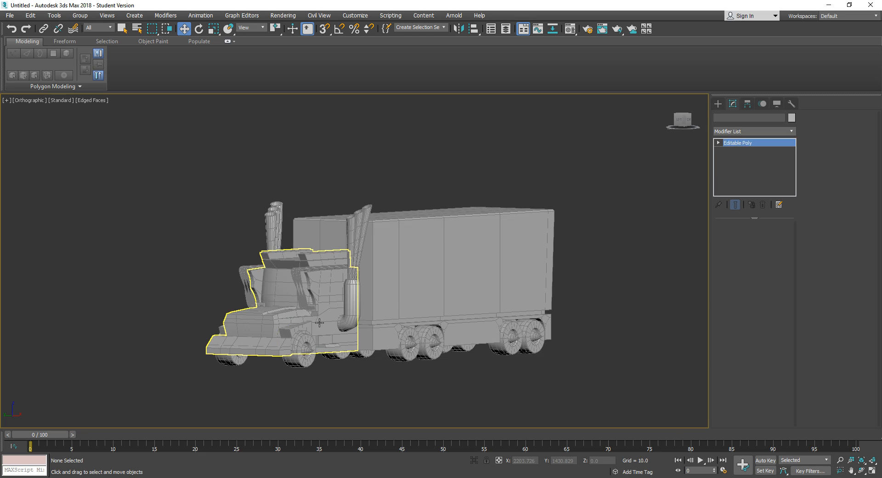
middle_click_drag(205, 321, 233, 337, "alt")
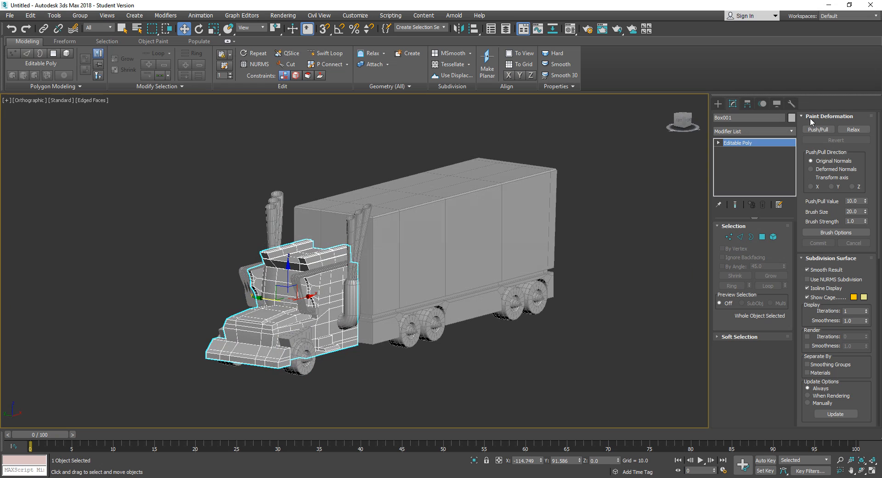
scroll(812, 335, "down", 3)
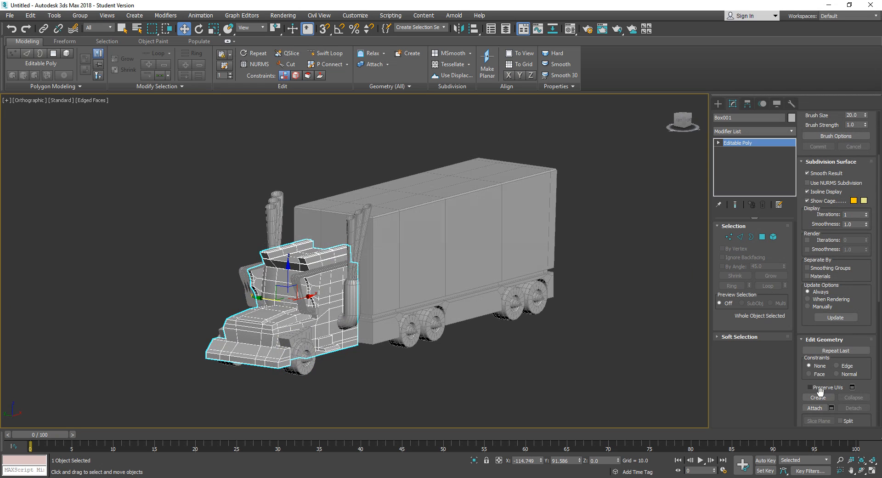
left_click(823, 408)
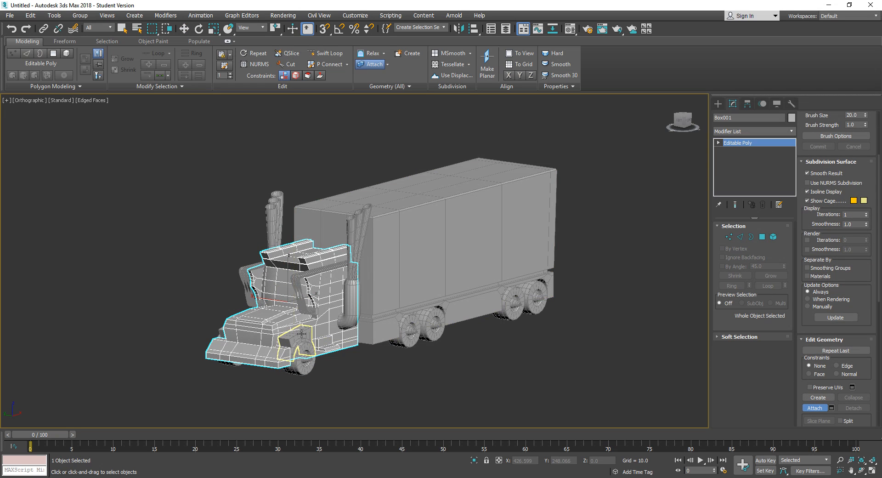
middle_click_drag(302, 334, 270, 345, "alt")
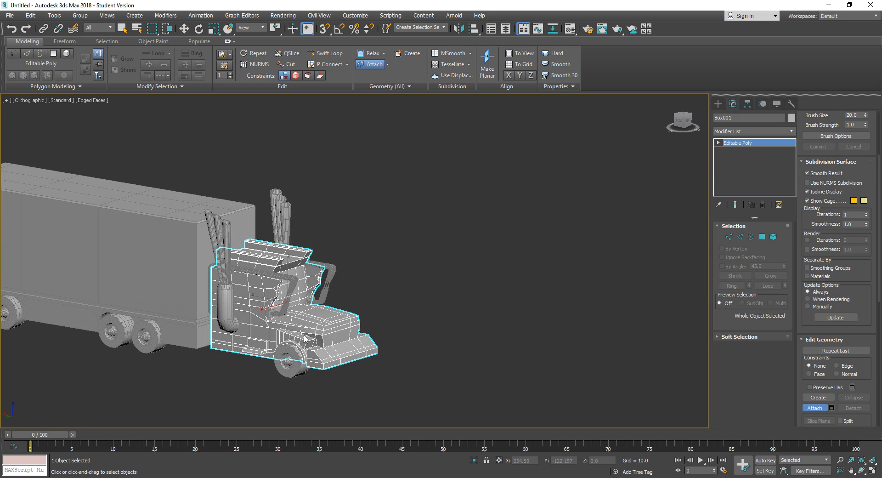
left_click(820, 410)
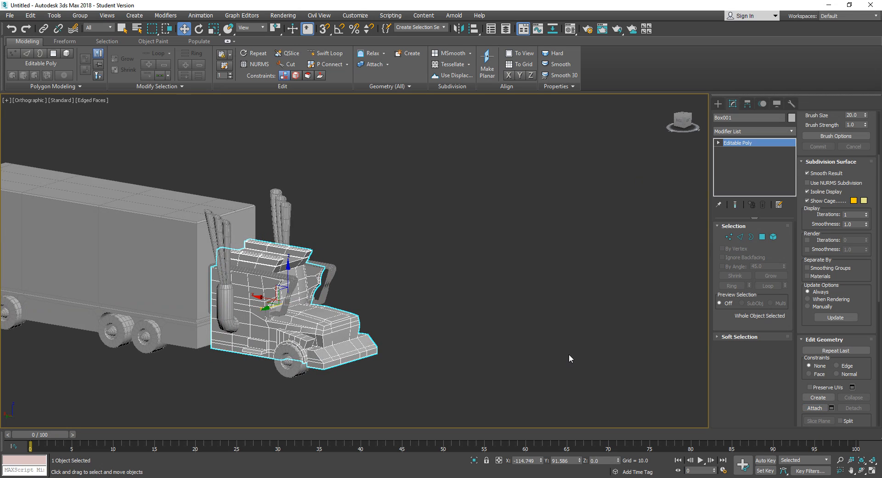
middle_click_drag(568, 354, 475, 356, "alt")
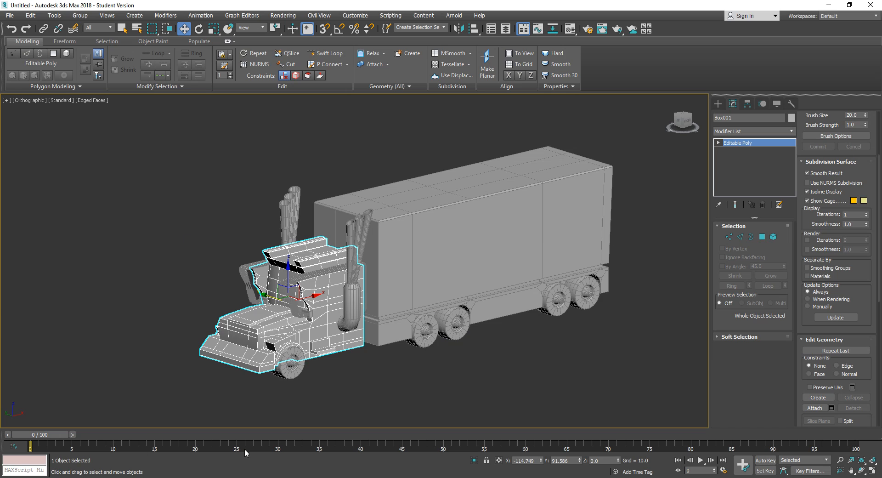
left_click(773, 477)
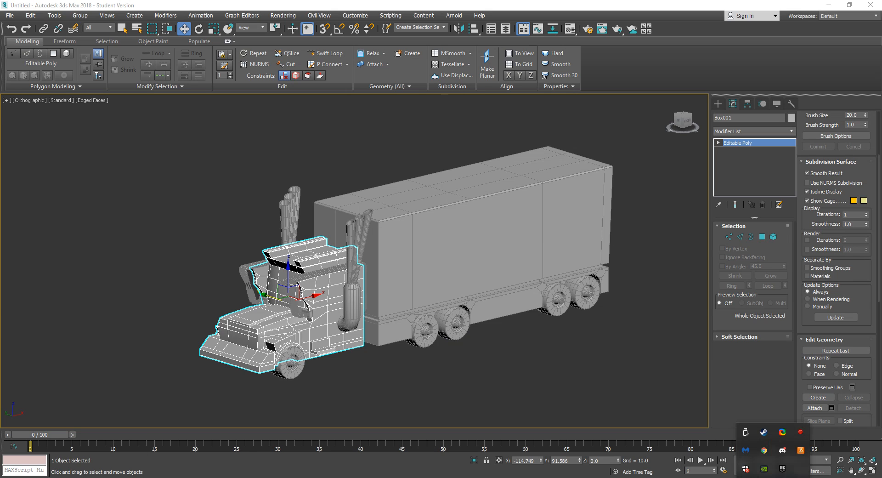